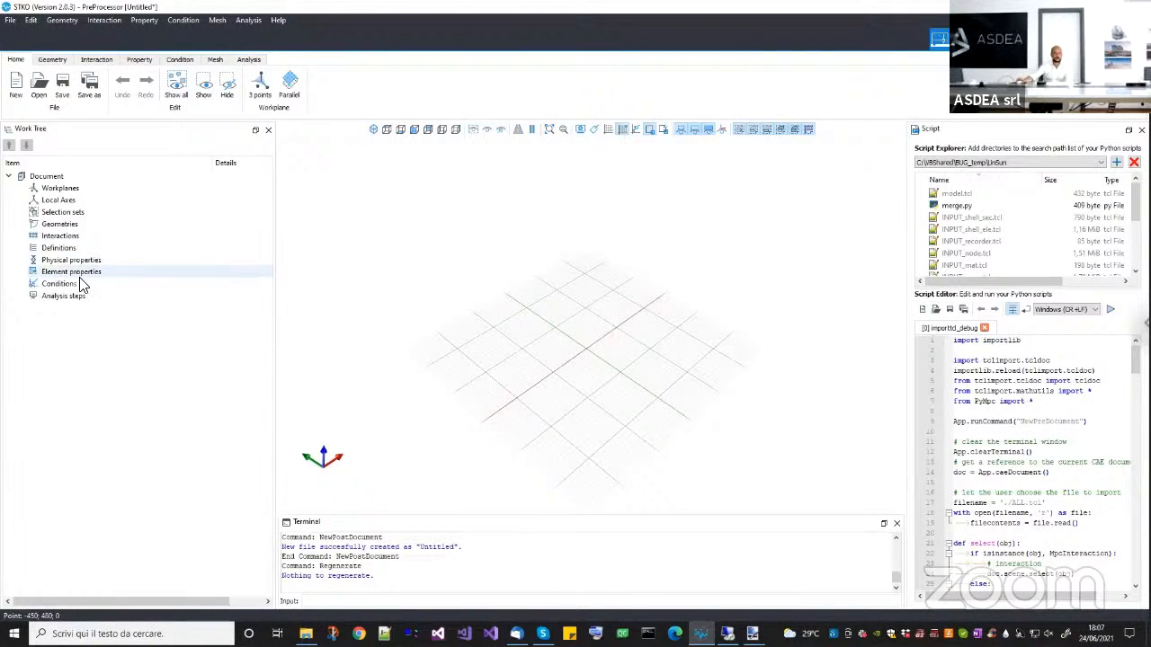
# Examine the attributes of the ASDEmbeddedNodeElement multi-point constraint in a new condition, and discard the condition.
pyautogui.click(79, 284)
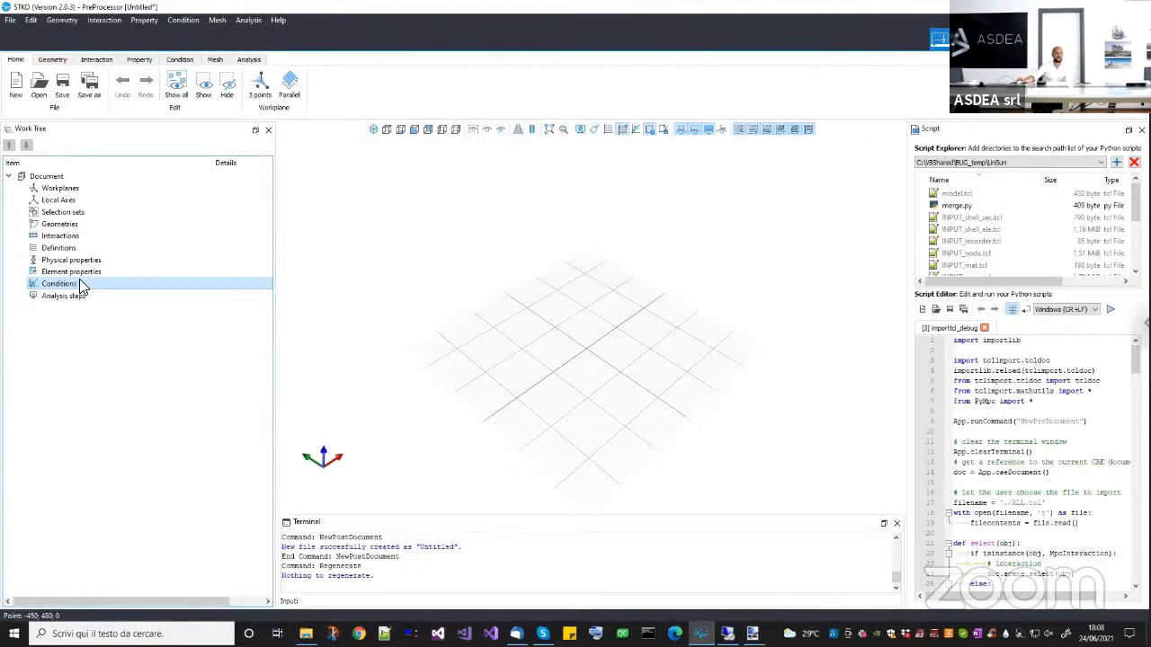
pyautogui.doubleClick(90, 285)
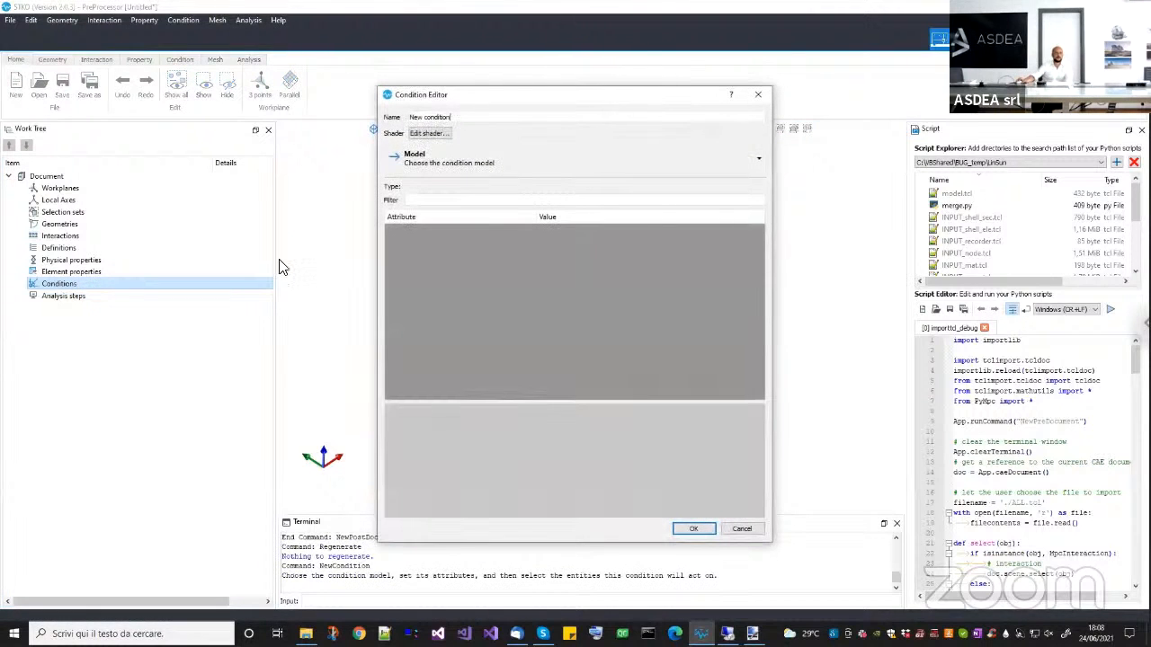
pyautogui.click(435, 166)
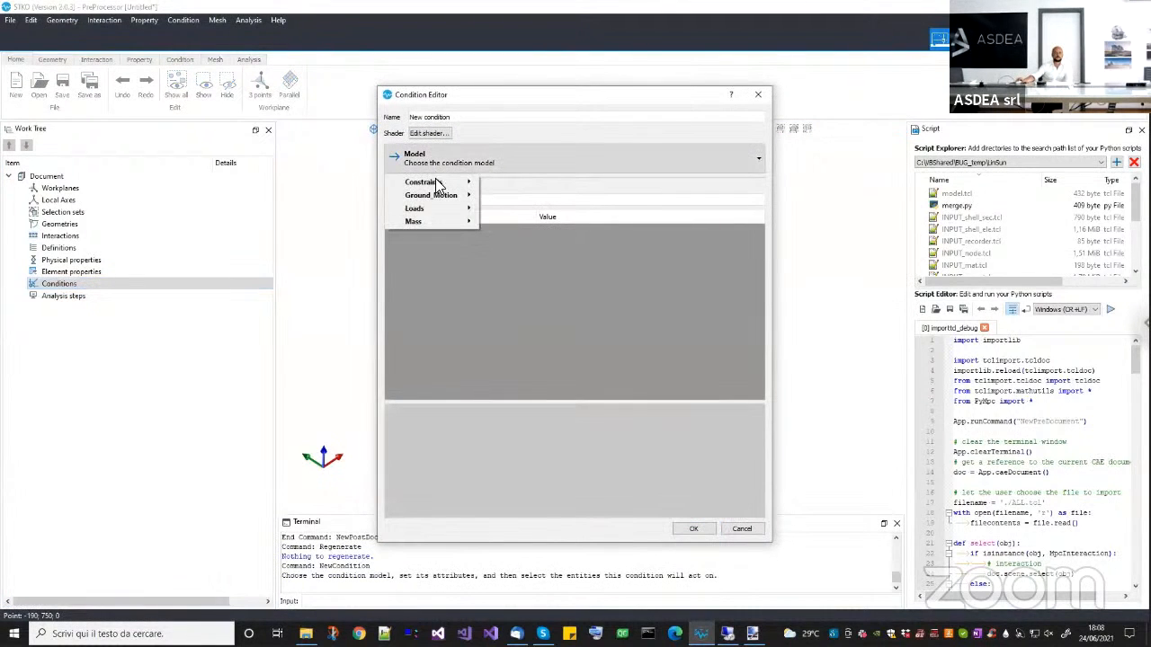
pyautogui.moveTo(435, 182)
pyautogui.moveTo(500, 183)
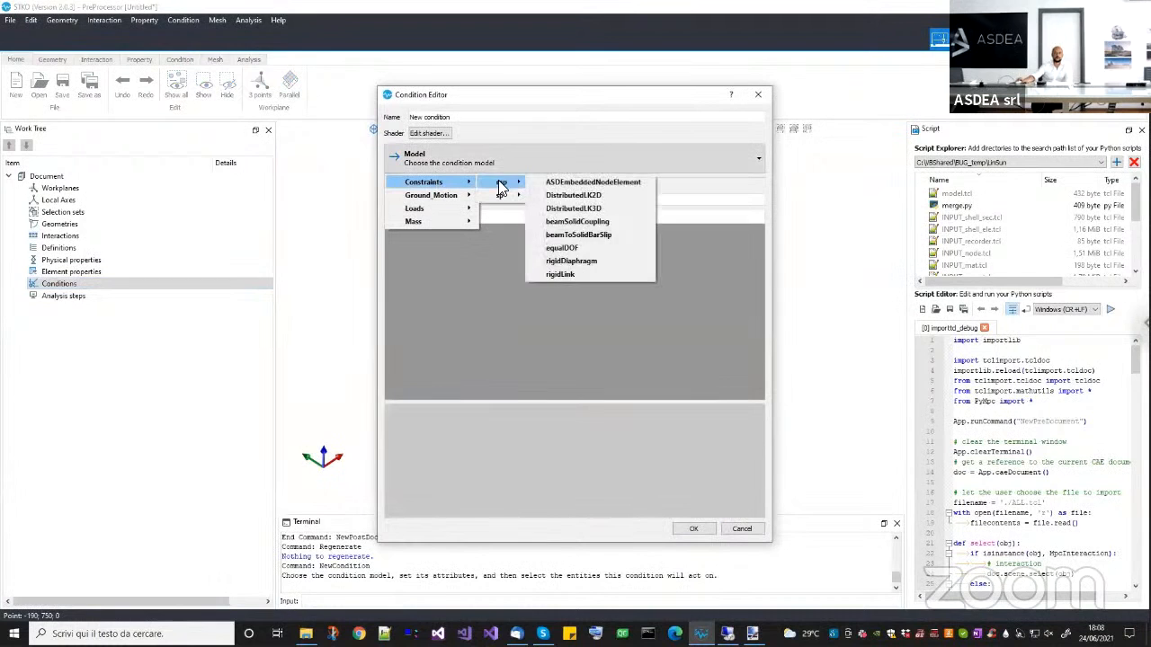
pyautogui.click(579, 183)
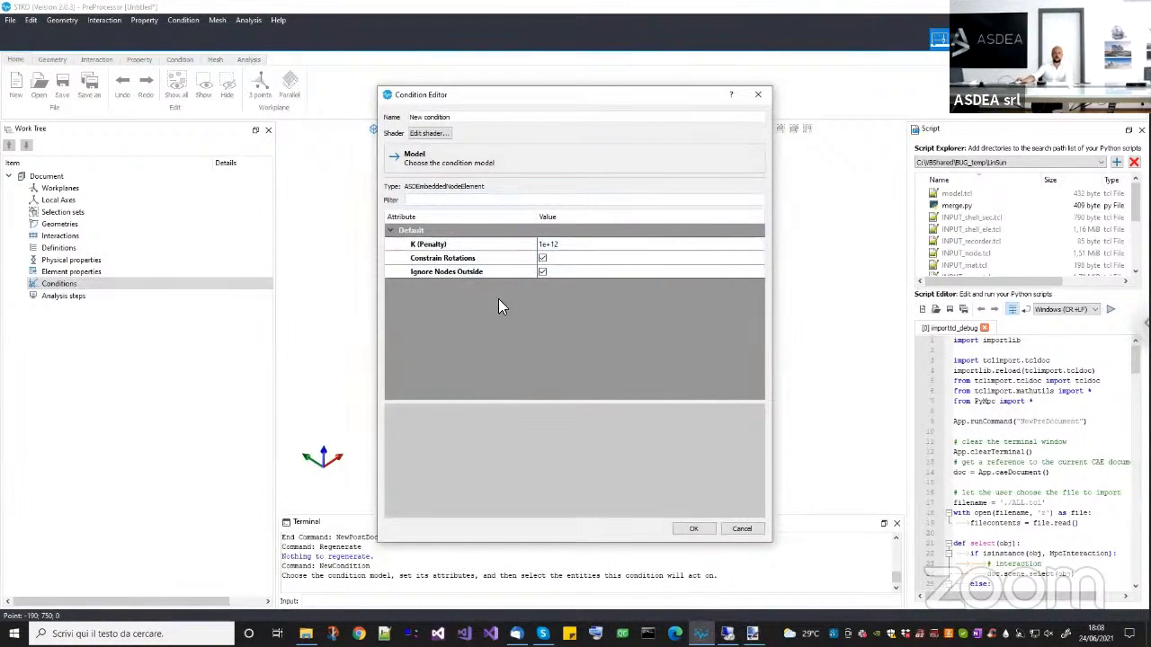
pyautogui.click(743, 529)
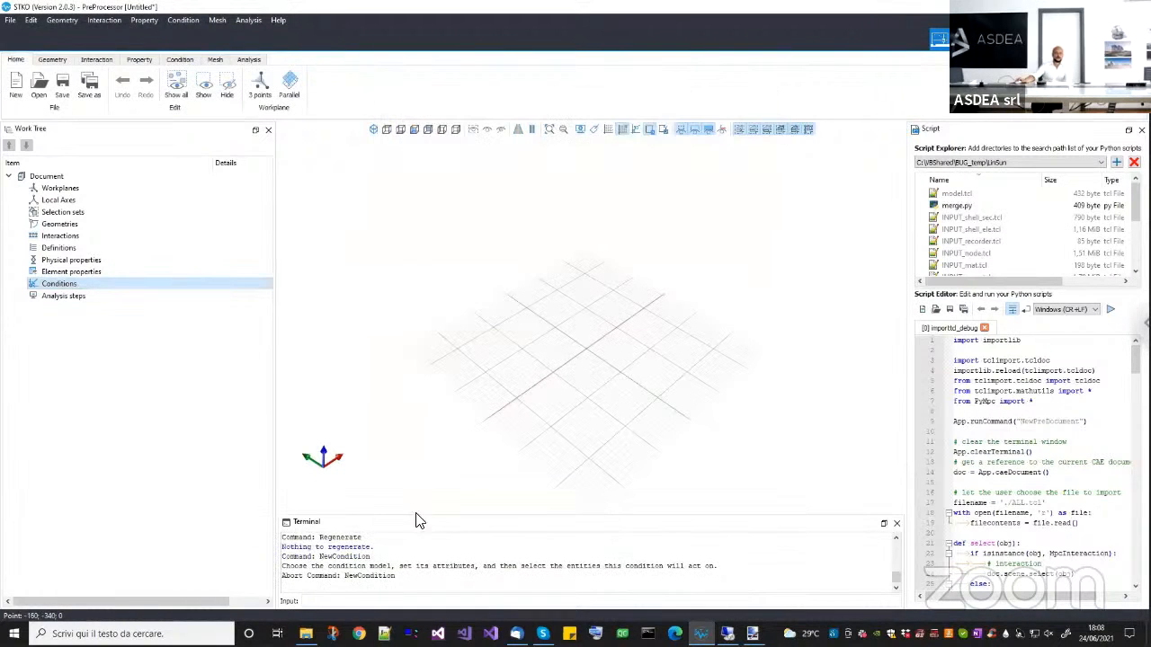
# Switch to File Explorer and review the example folders inside webinar_24_06_2021_embedded.
pyautogui.click(305, 634)
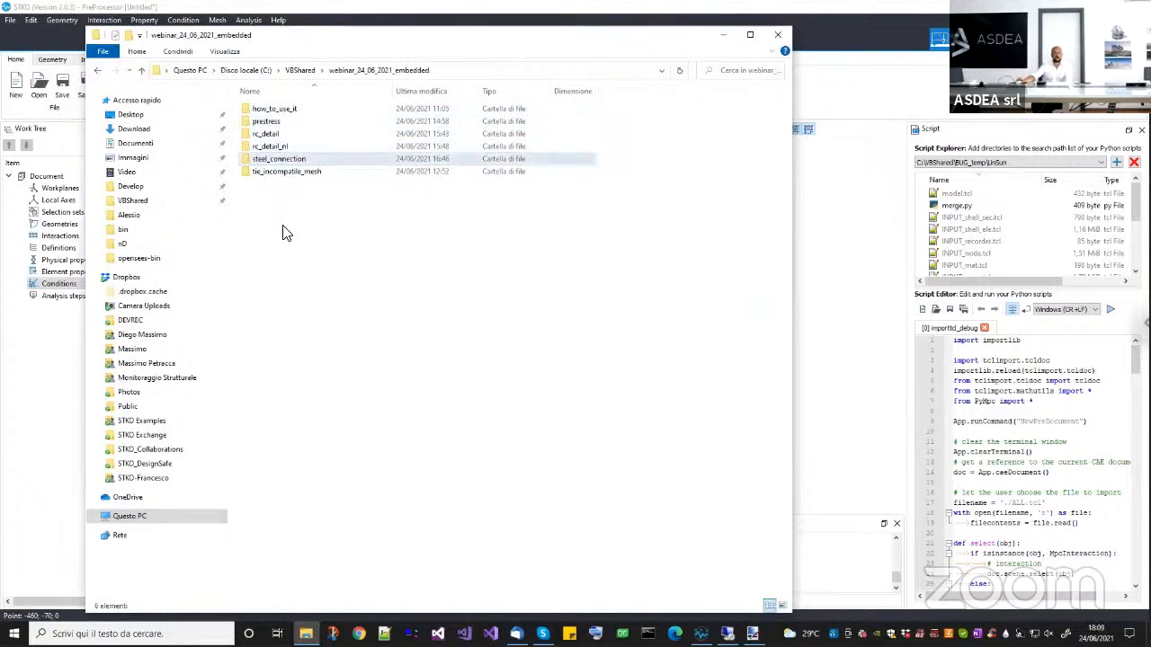
pyautogui.click(270, 110)
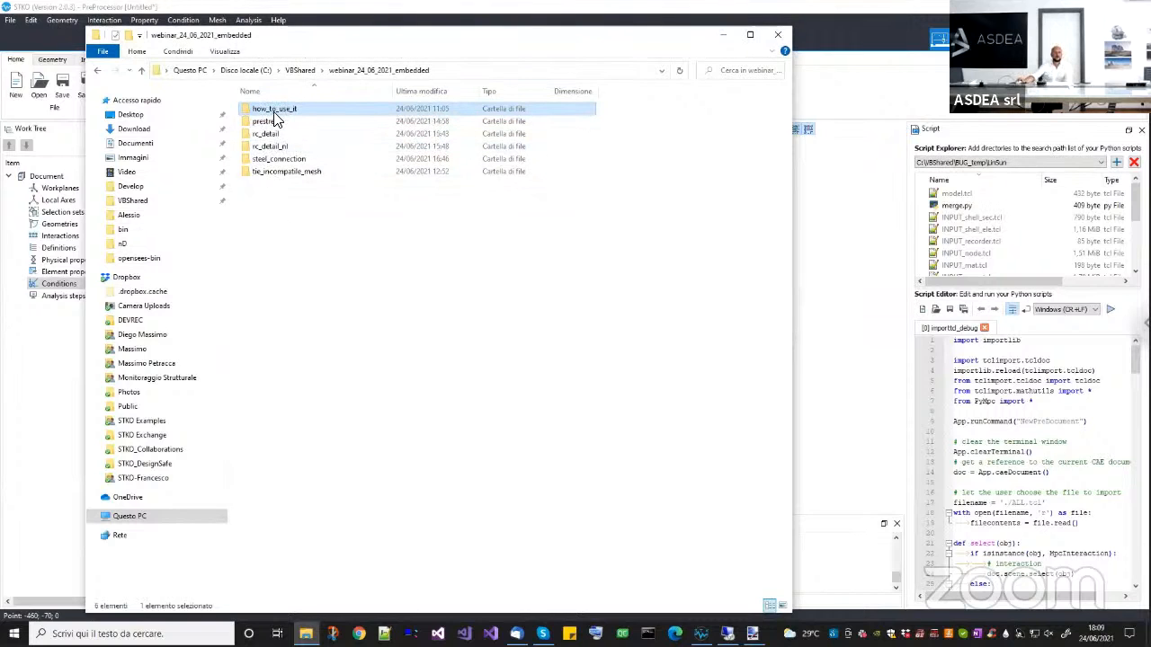
pyautogui.click(281, 173)
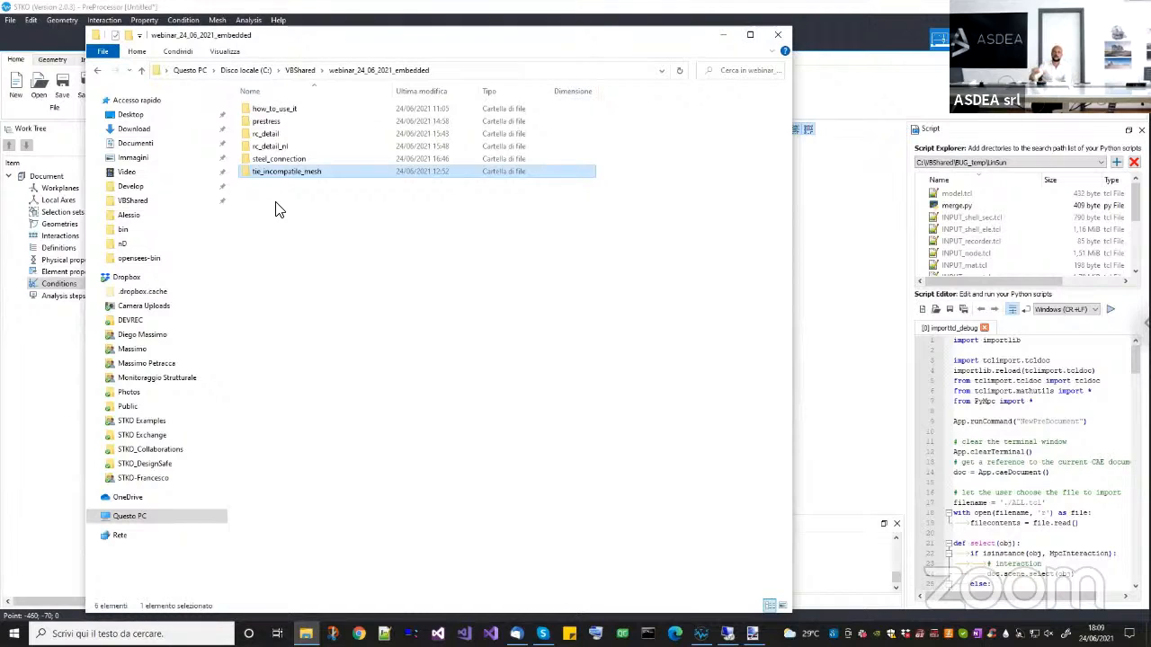
pyautogui.click(281, 123)
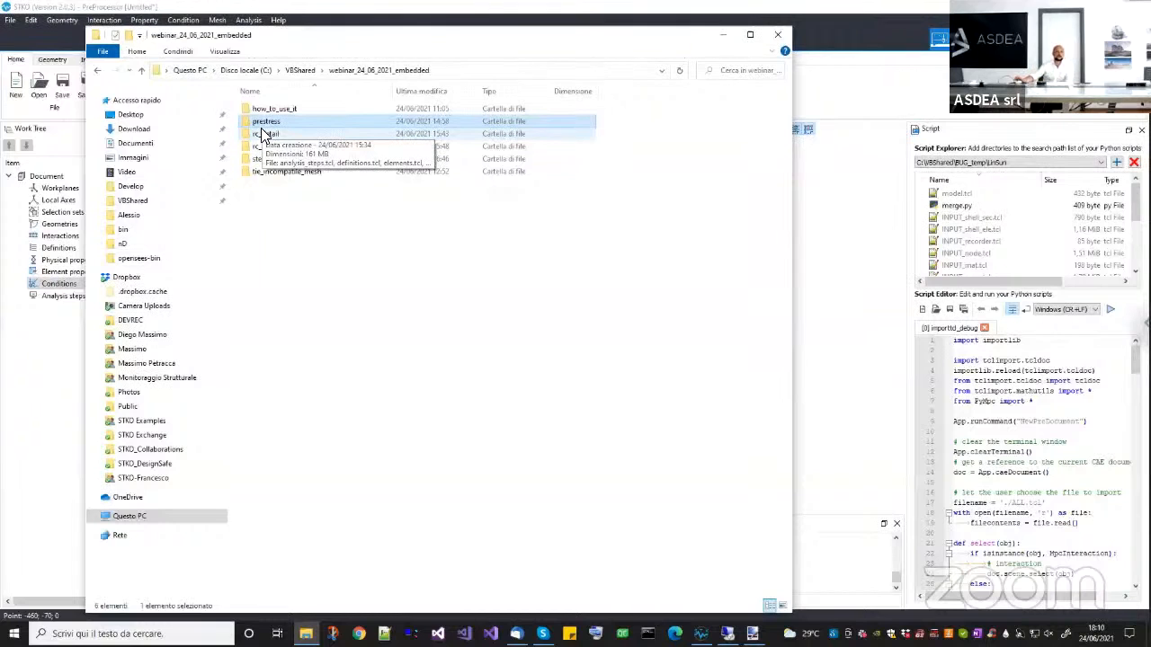
pyautogui.click(267, 183)
pyautogui.click(269, 146)
pyautogui.click(272, 137)
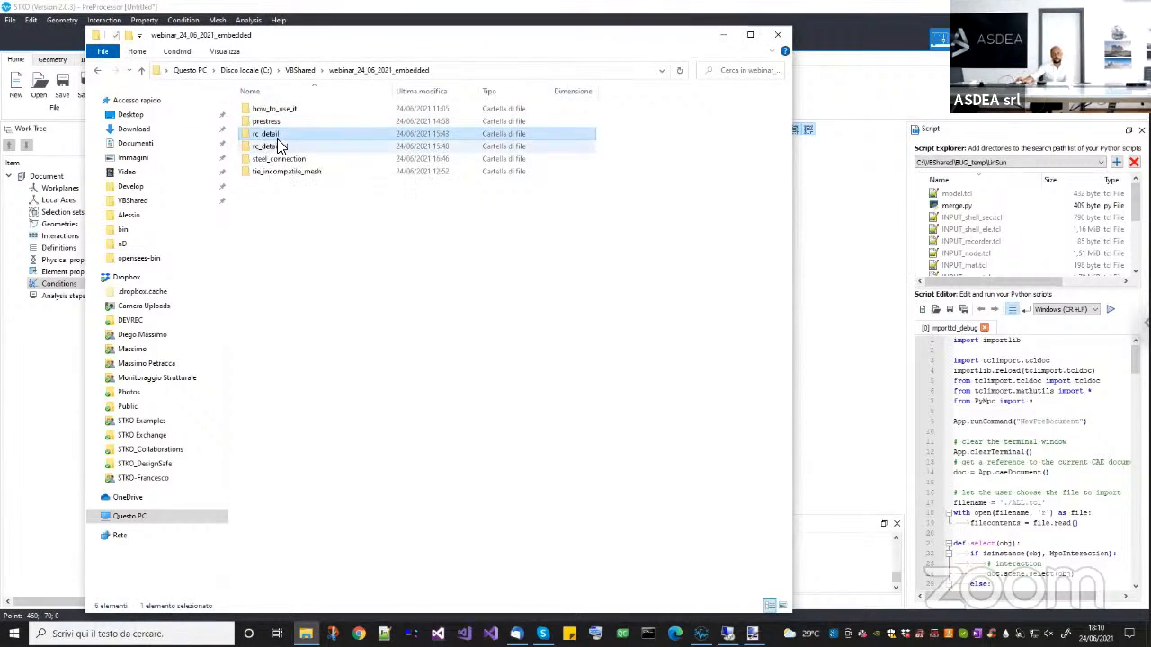
pyautogui.click(268, 148)
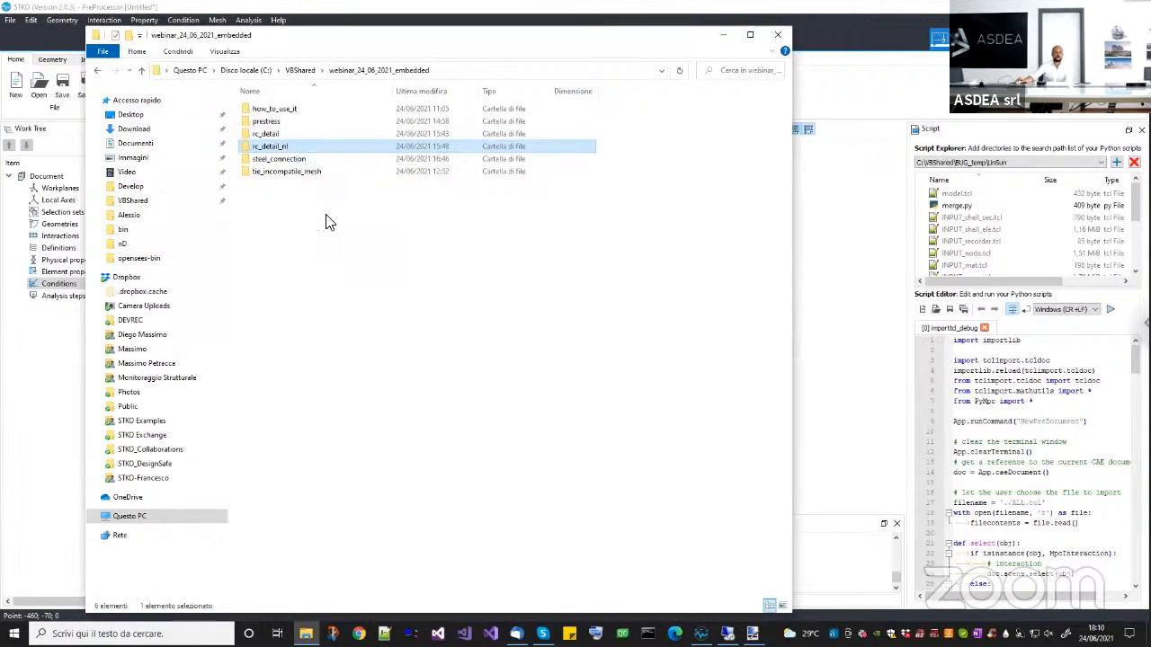
pyautogui.click(322, 216)
pyautogui.click(274, 158)
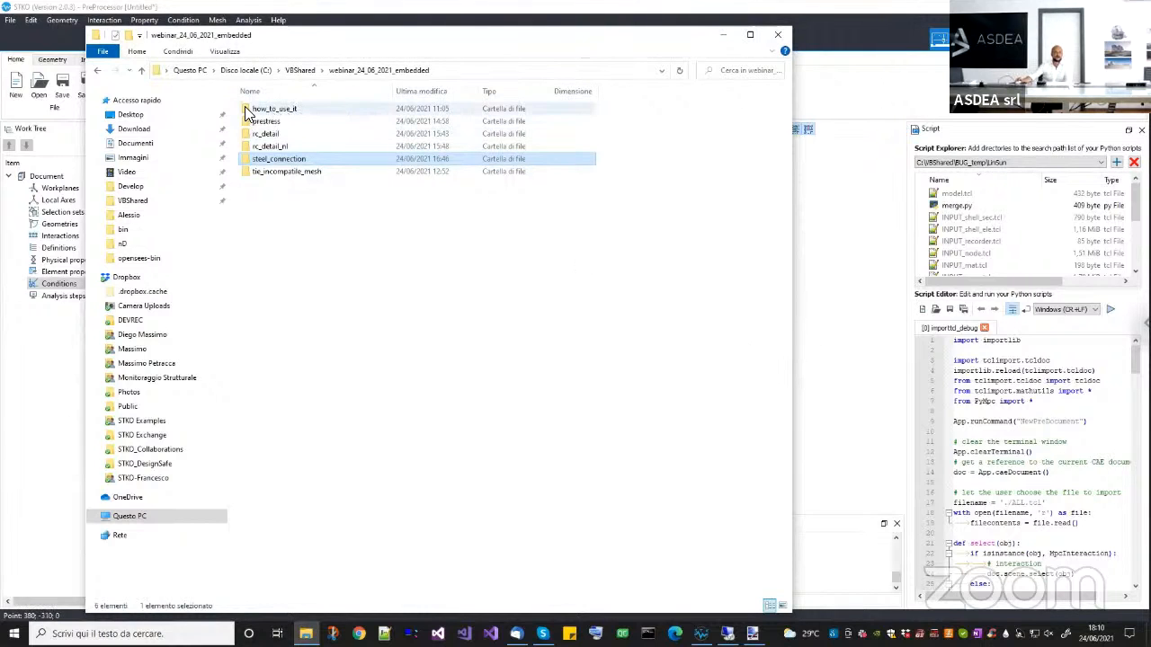
pyautogui.click(284, 110)
# Return to STKO, close the untitled document and open pull_out.scd from the how_to_use_it folder.
pyautogui.click(840, 300)
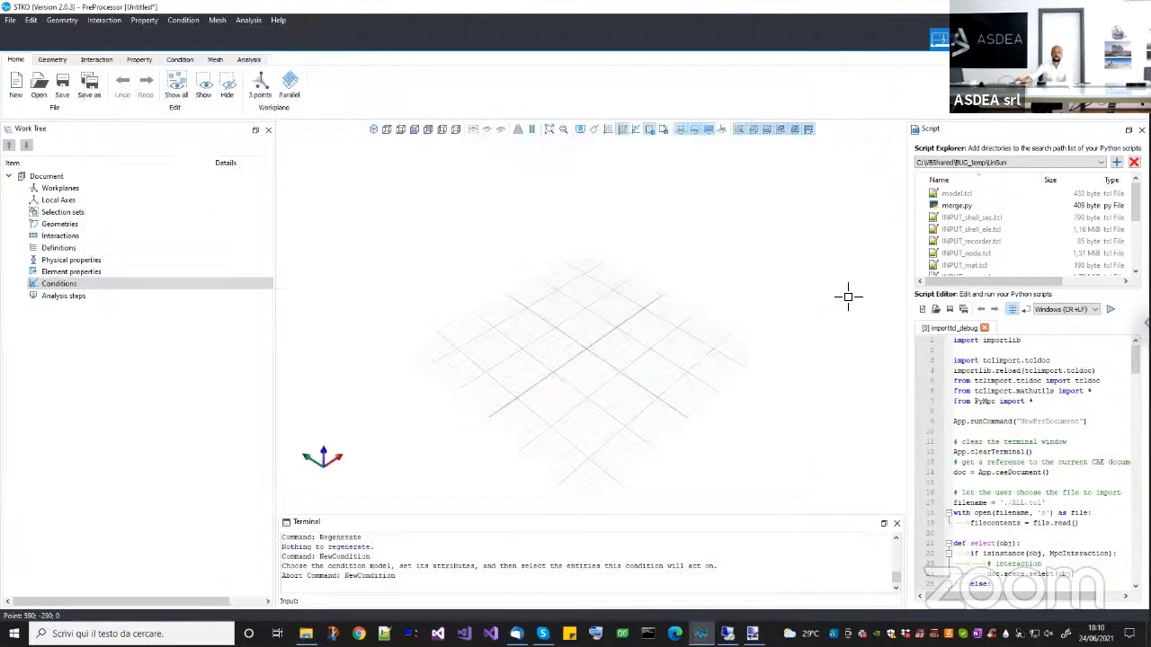
pyautogui.click(42, 94)
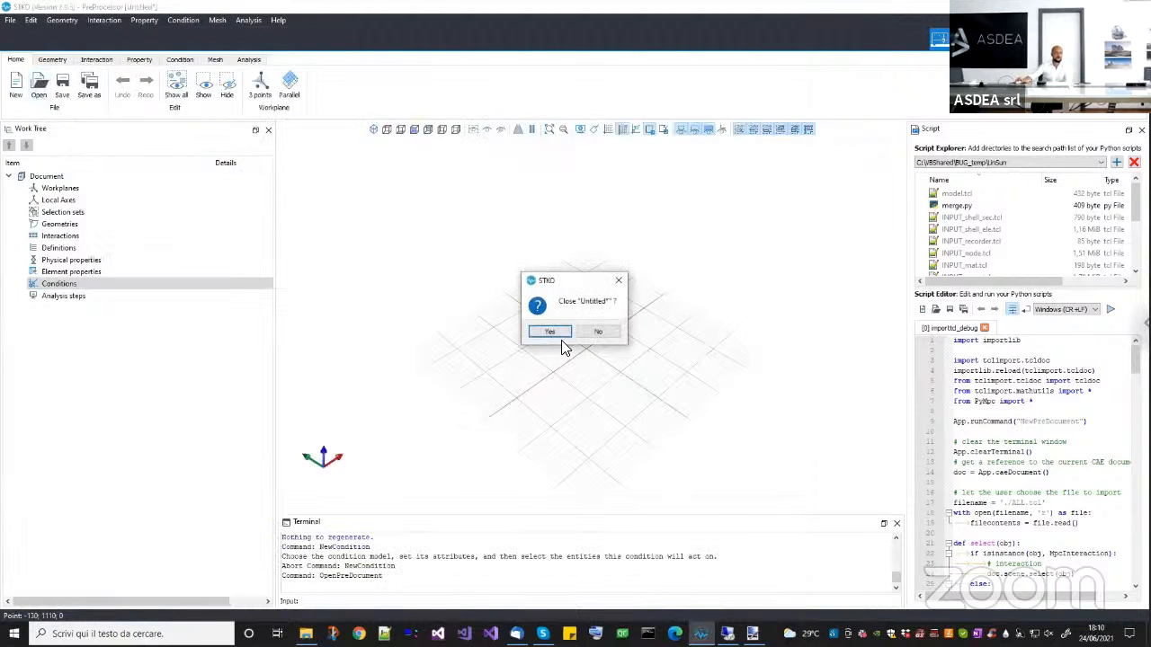
pyautogui.click(563, 335)
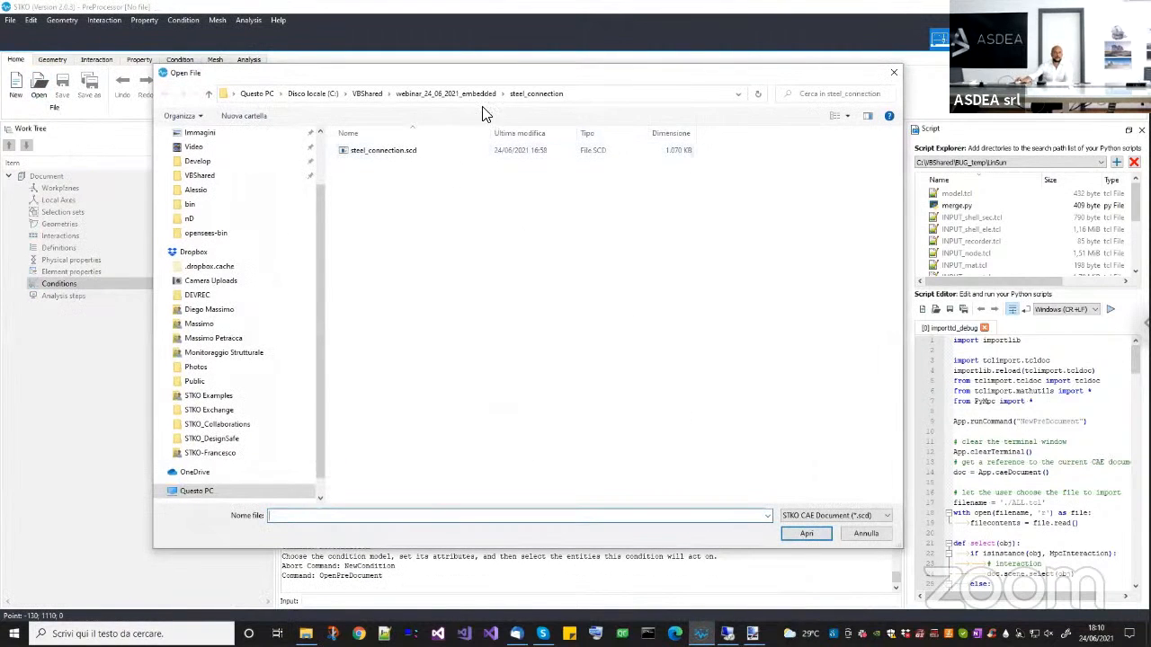
pyautogui.click(479, 95)
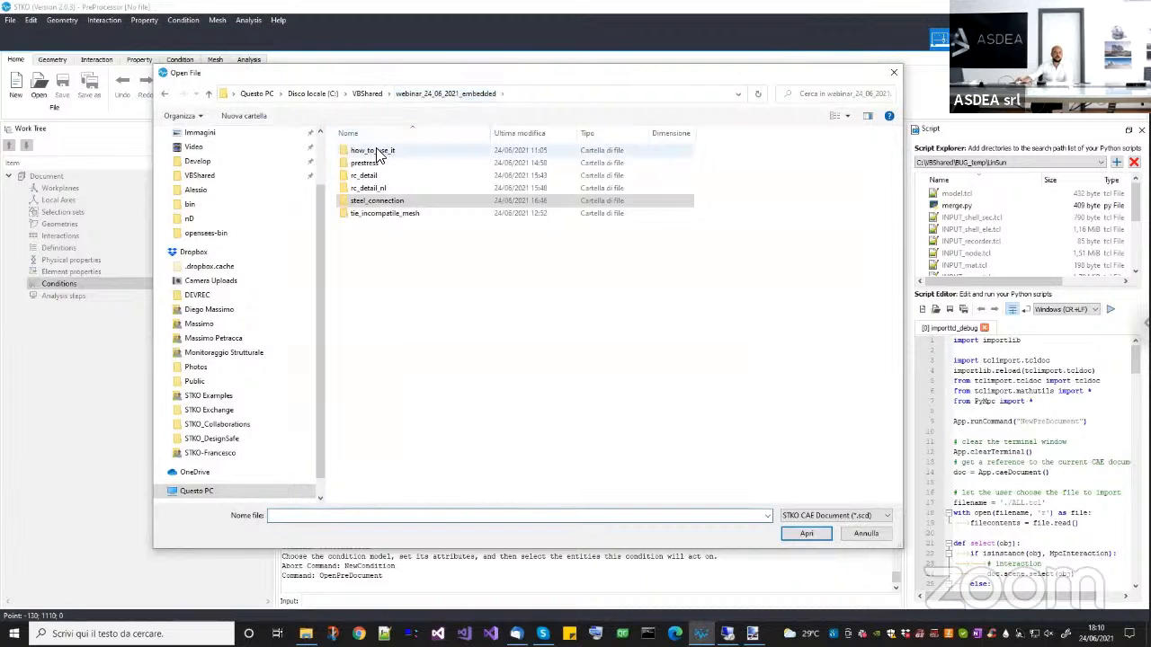
pyautogui.doubleClick(374, 153)
pyautogui.click(374, 153)
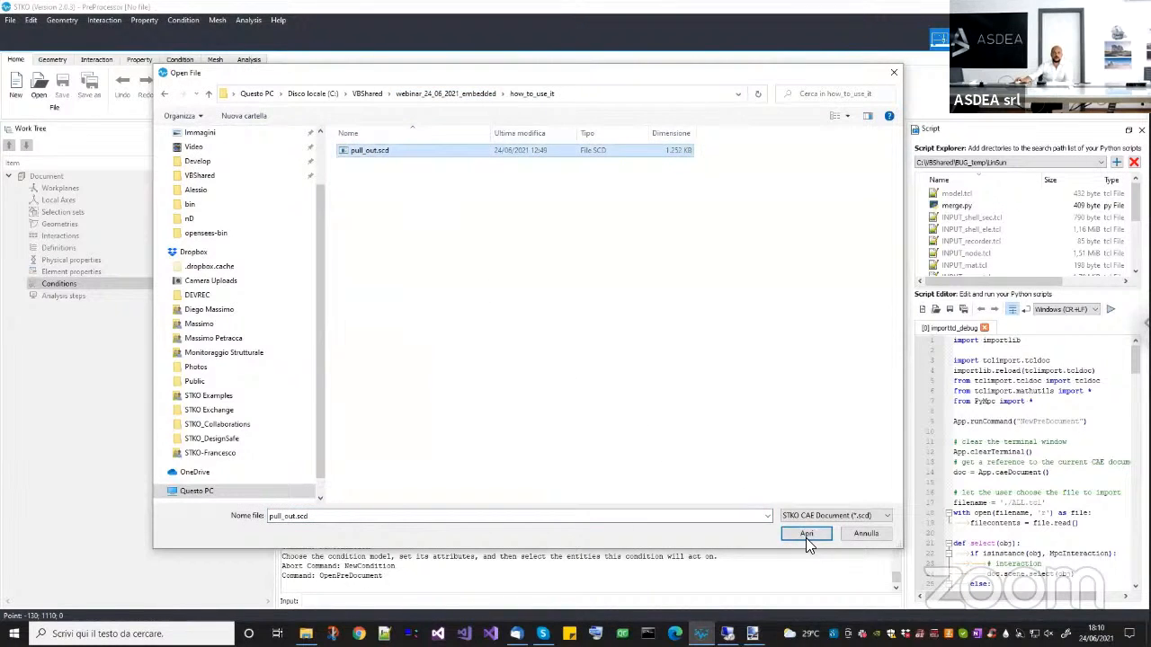
pyautogui.click(656, 520)
pyautogui.press('Return')
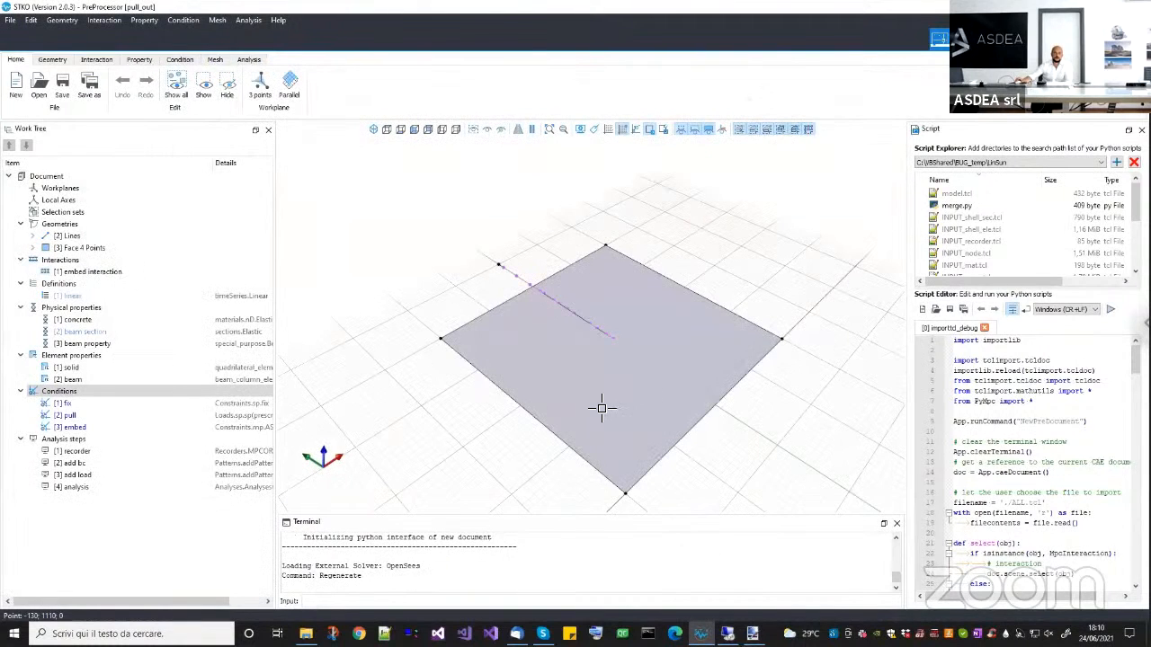
# Show the pull-out model in parallel projection from the top, with the whole face and line in view.
pyautogui.click(533, 132)
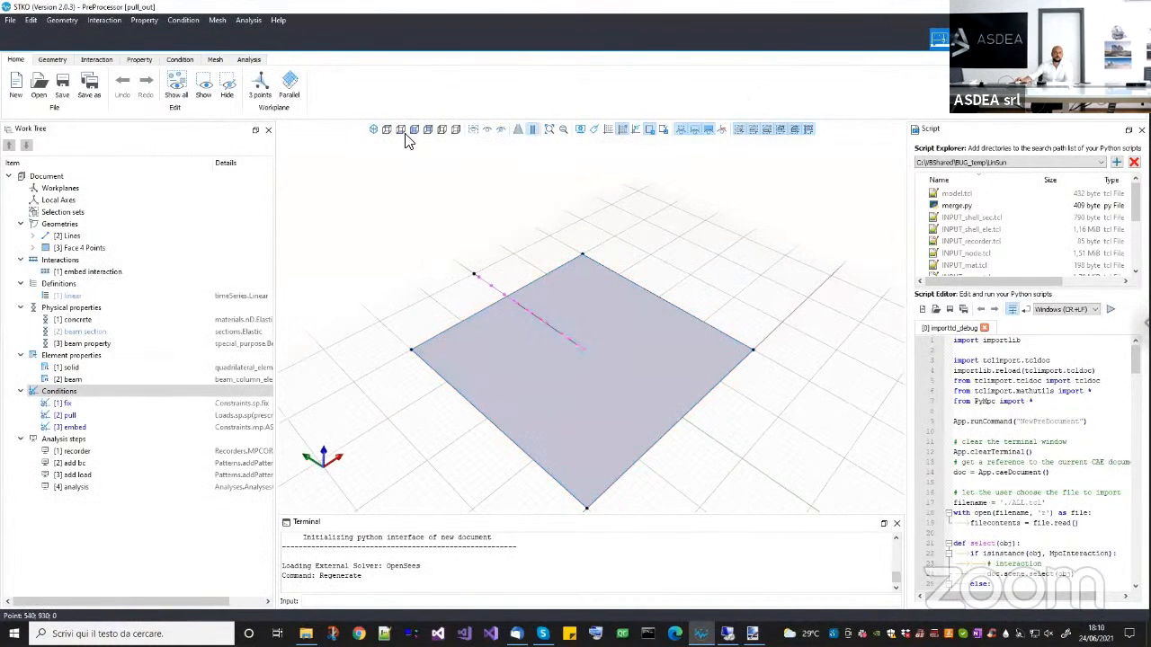
pyautogui.click(389, 132)
pyautogui.moveTo(514, 268); pyautogui.dragTo(483, 480, button='middle')
pyautogui.scroll(-1, 537, 314)
pyautogui.moveTo(539, 313); pyautogui.dragTo(528, 363, button='middle')
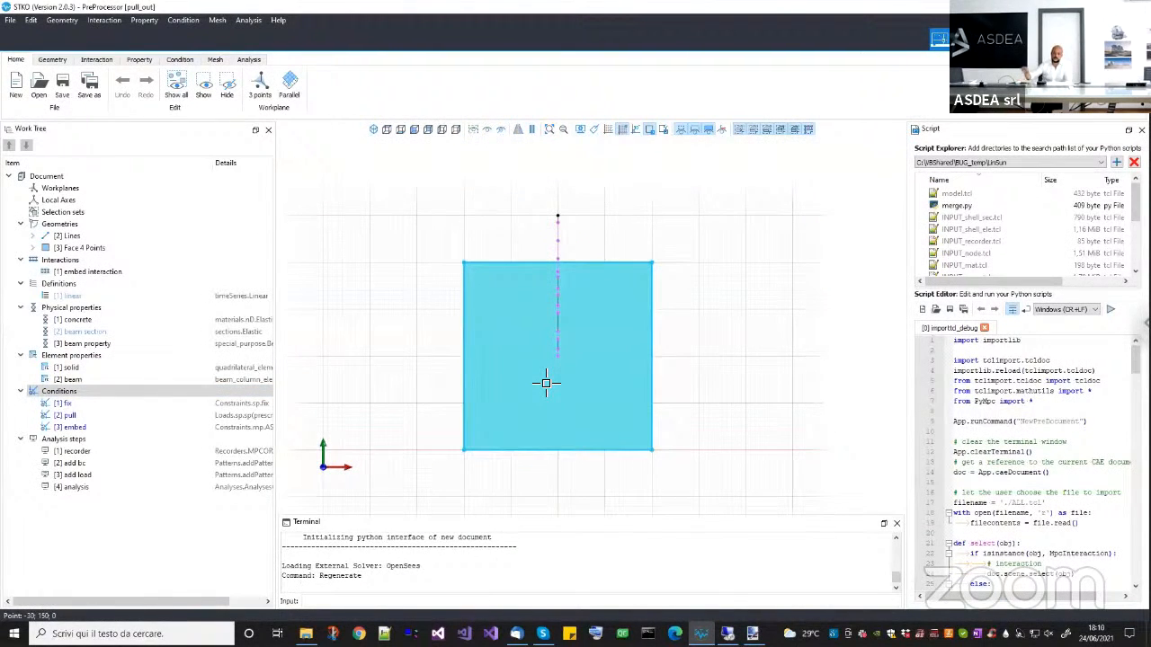
pyautogui.moveTo(697, 380); pyautogui.dragTo(708, 379, button='middle')
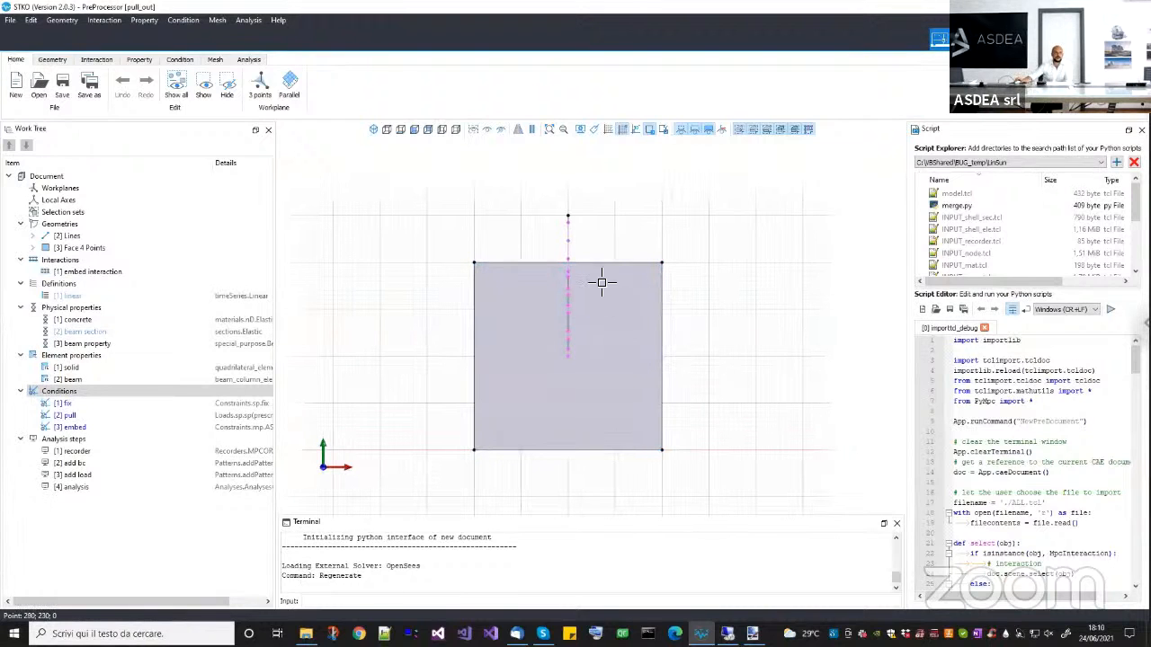
# Examine the face and line geometries, the embed interaction, the concrete and beam section properties, and the embed condition.
pyautogui.click(79, 247)
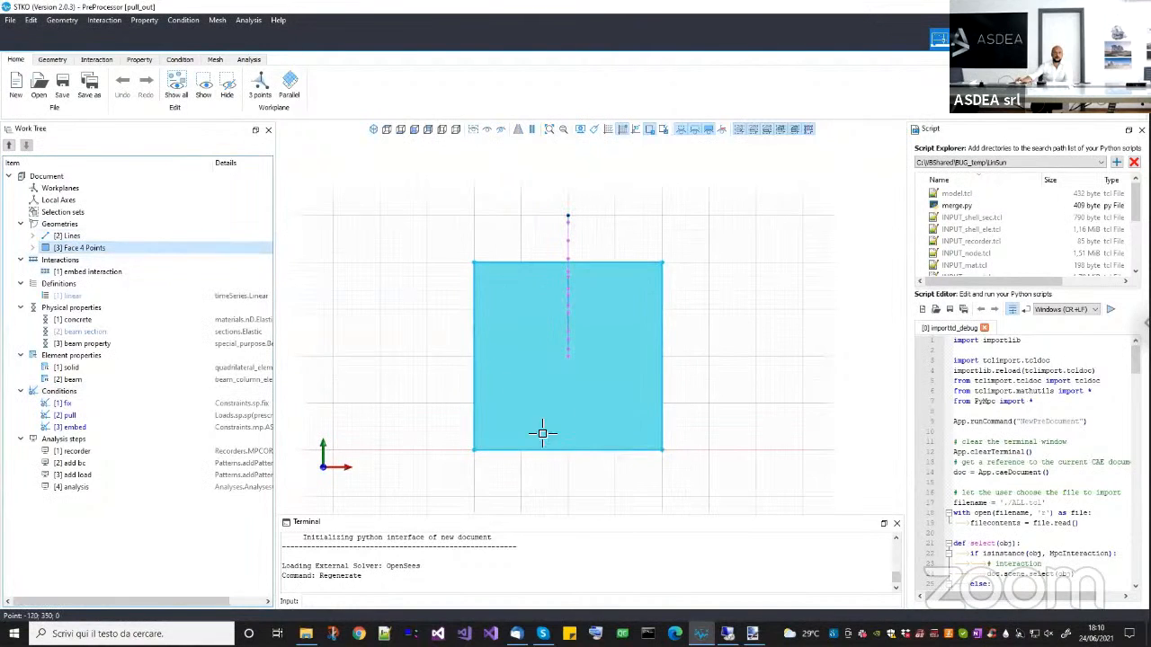
pyautogui.click(74, 237)
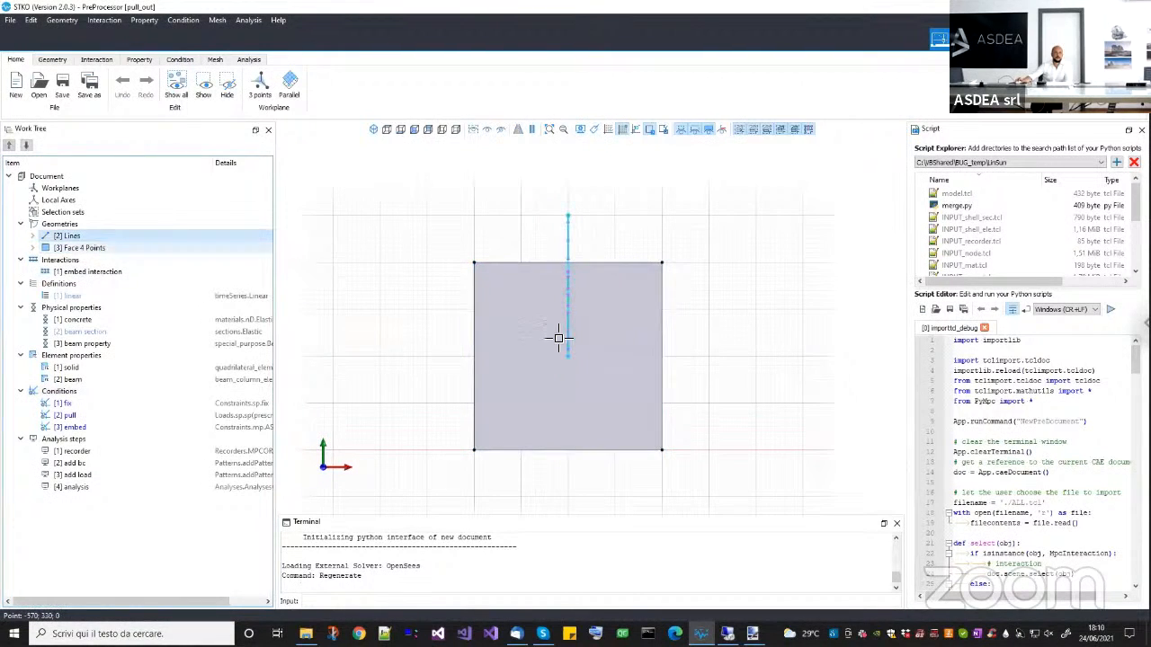
pyautogui.click(78, 248)
pyautogui.click(79, 272)
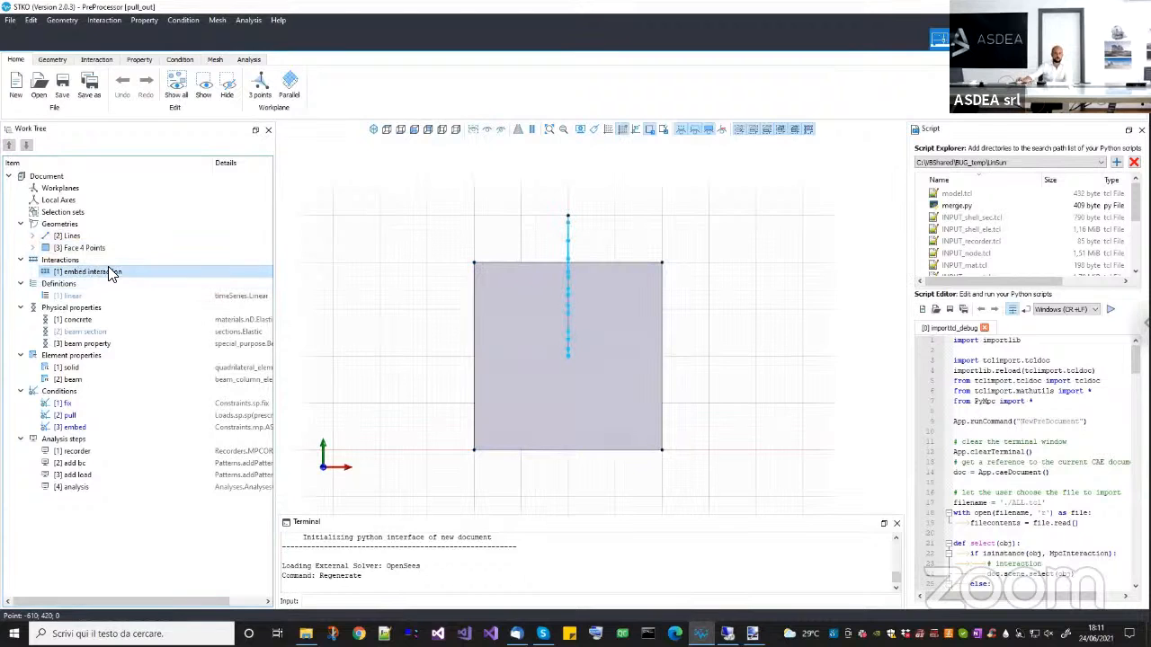
pyautogui.click(76, 320)
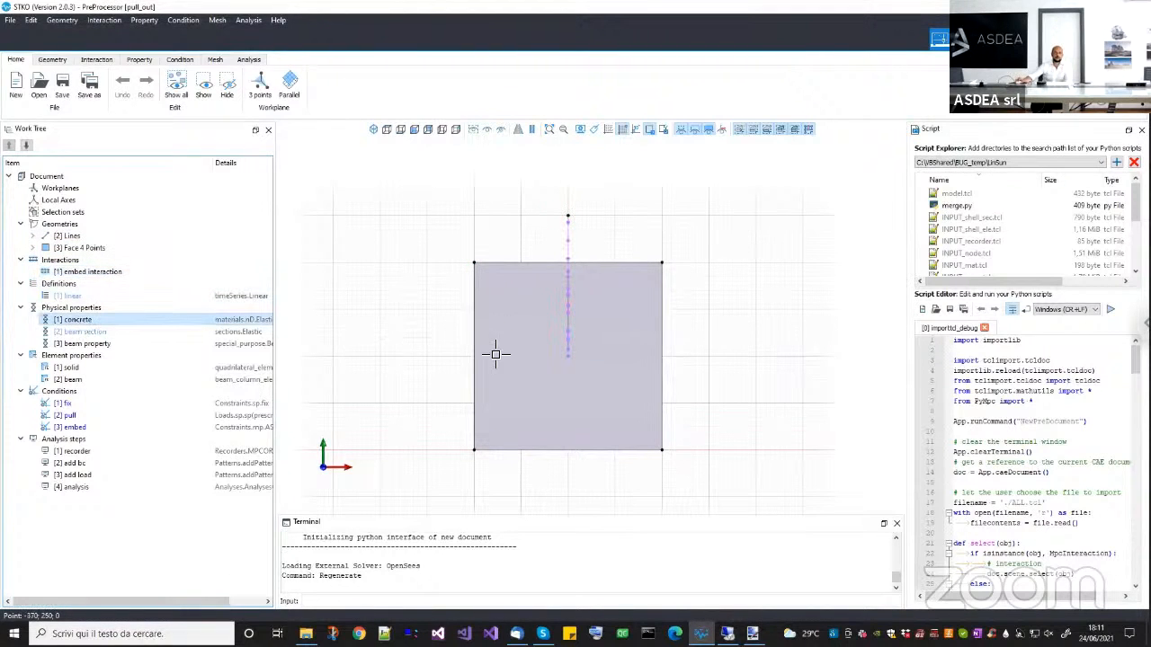
pyautogui.click(135, 333)
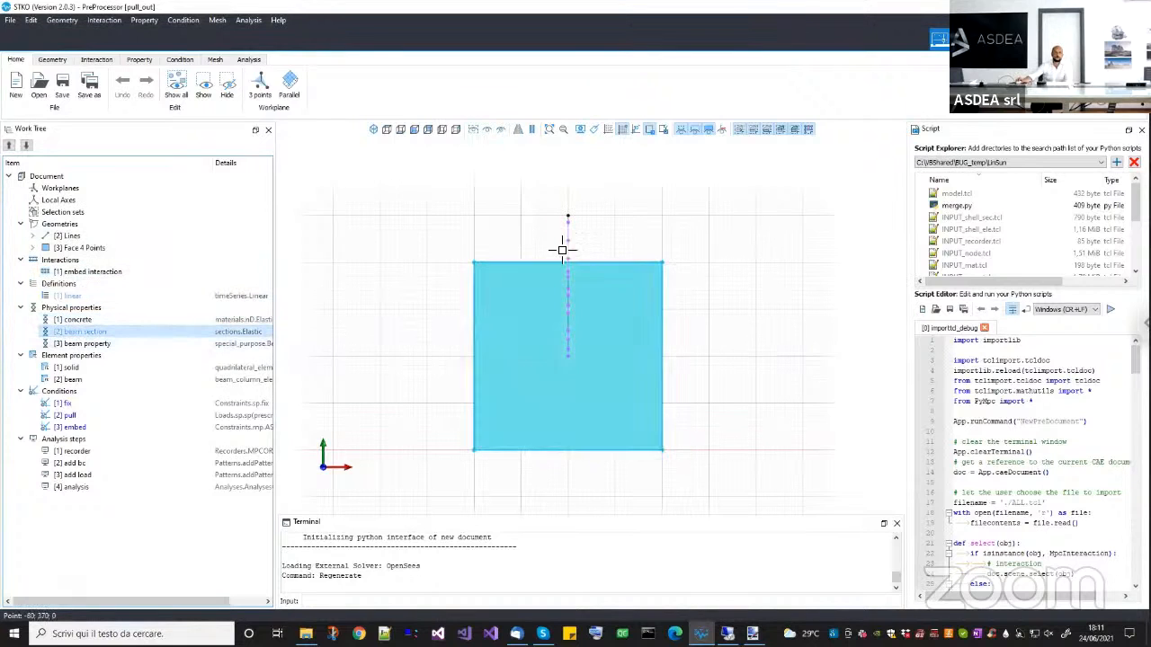
pyautogui.click(78, 428)
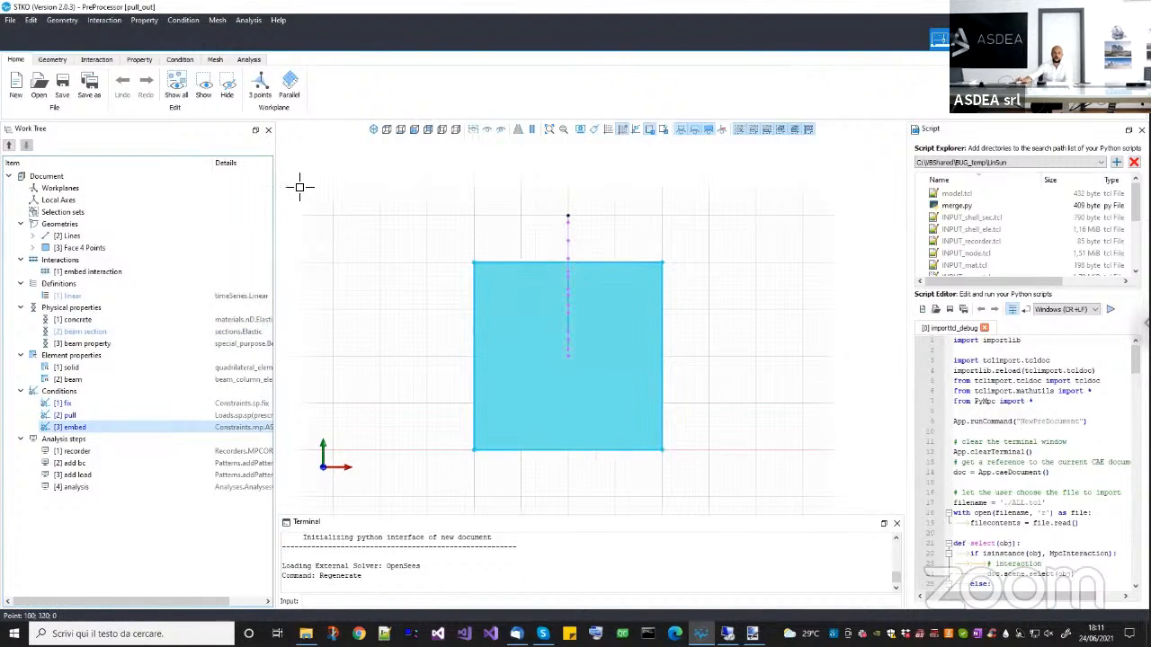
# Display the model's mesh and hide the embed interaction between the line and the face.
pyautogui.click(215, 59)
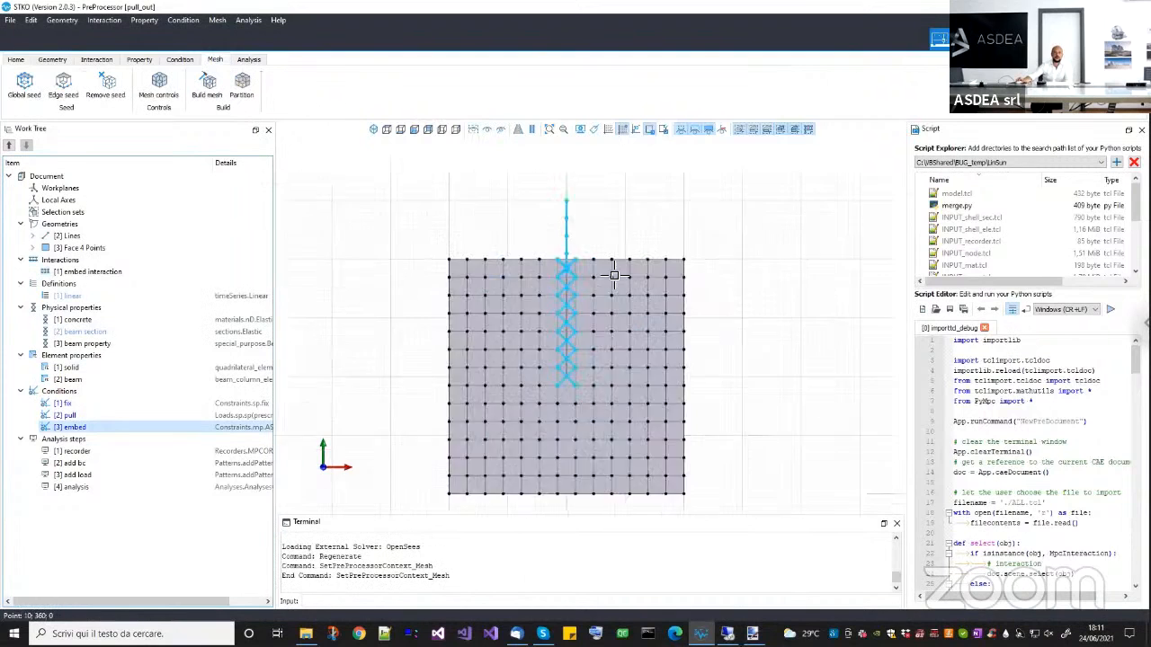
pyautogui.scroll(5, 564, 235)
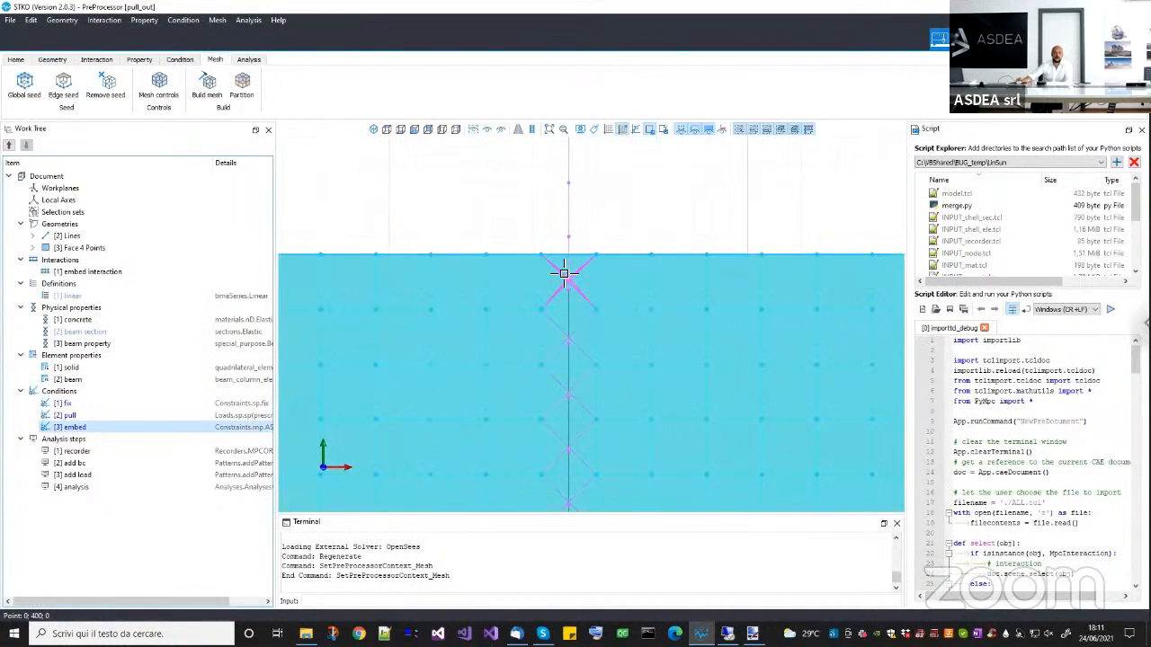
pyautogui.click(567, 261)
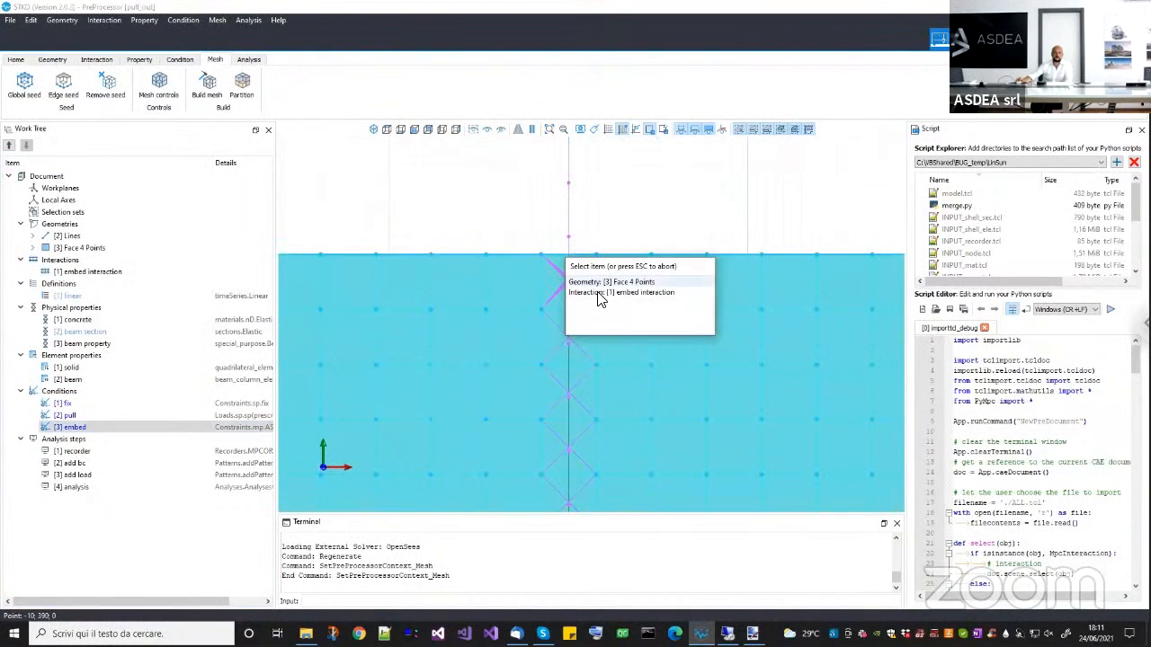
pyautogui.click(599, 294)
pyautogui.click(501, 129)
# Compare the line and face in the geometry display with their meshes, checking how the nodes line up.
pyautogui.scroll(-4, 619, 286)
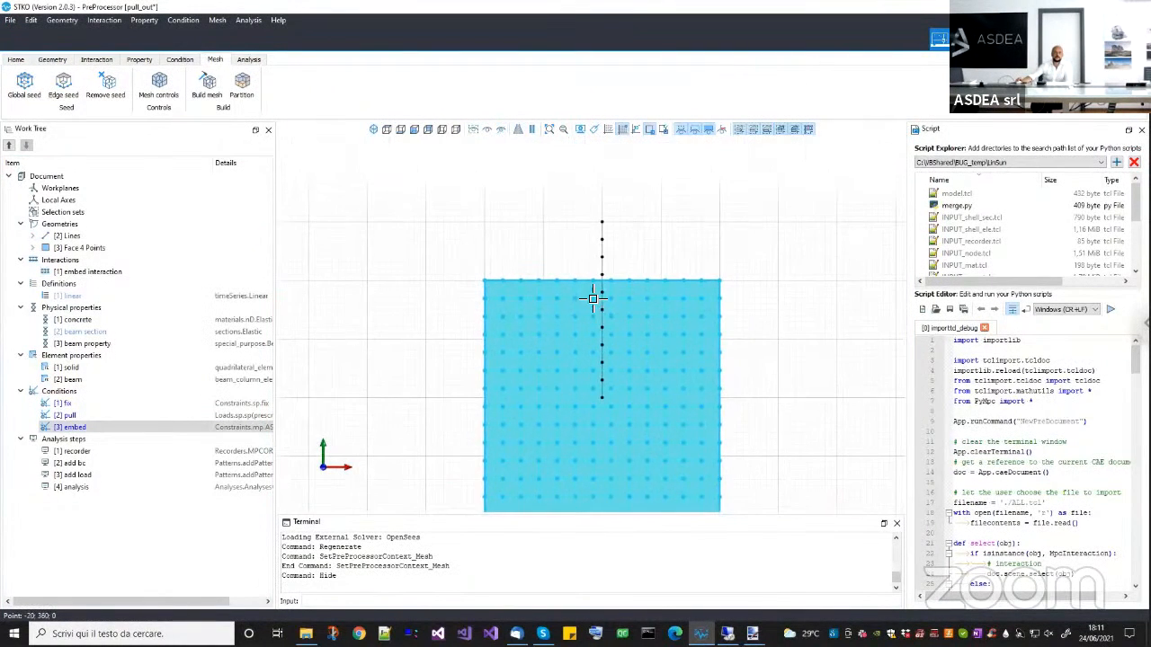
pyautogui.scroll(3, 614, 244)
pyautogui.click(53, 59)
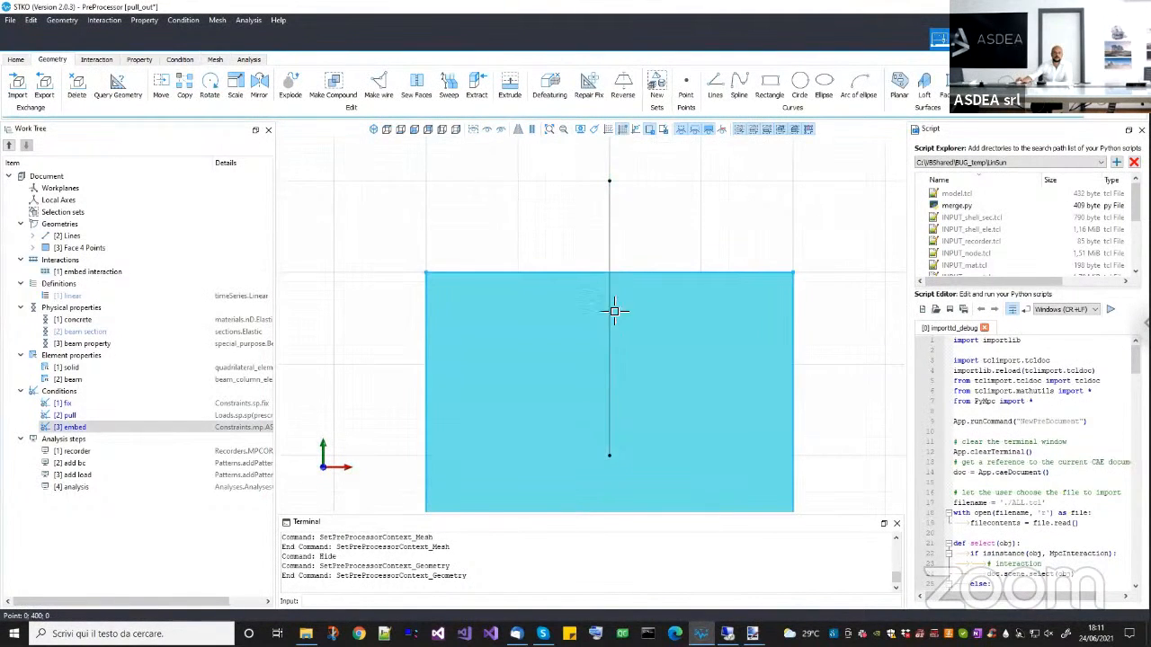
pyautogui.scroll(-1, 613, 329)
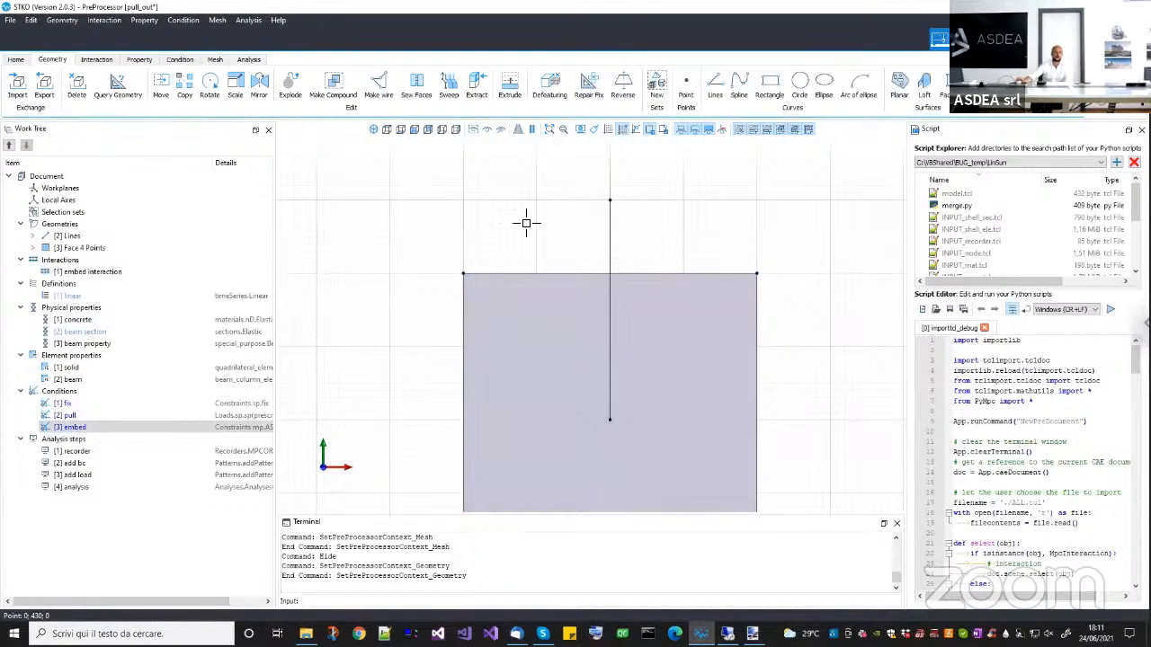
pyautogui.click(215, 60)
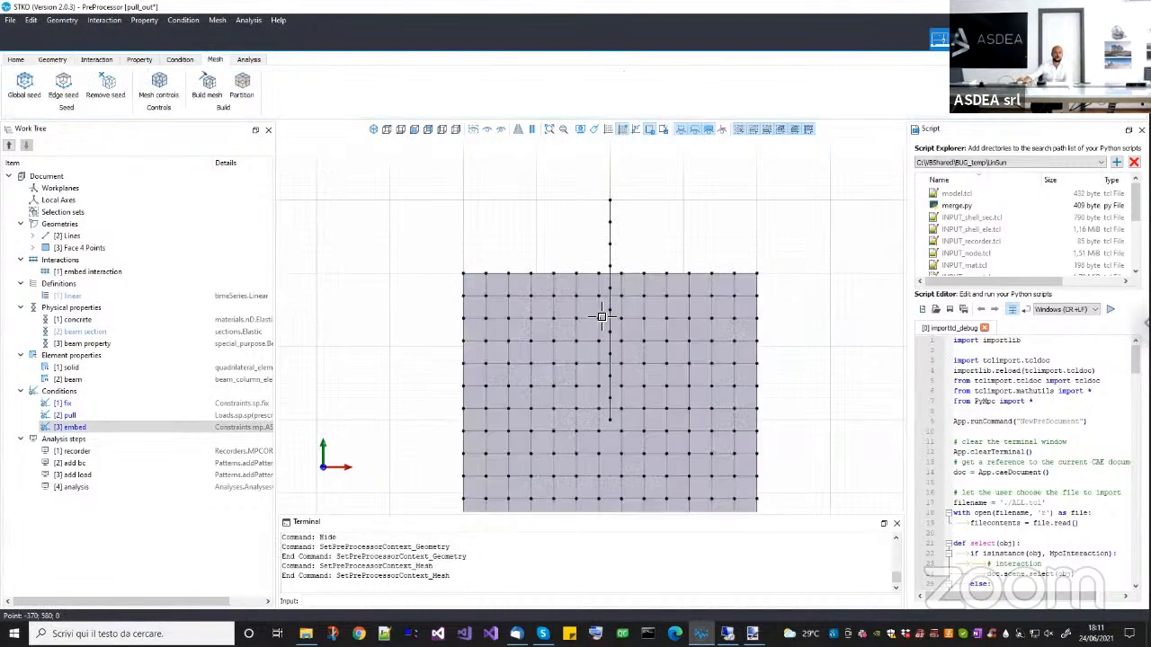
# Circle a beam line node inside a face element near the face's upper edge and mark arrows towards the element's four corner nodes.
pyautogui.scroll(1, 580, 270)
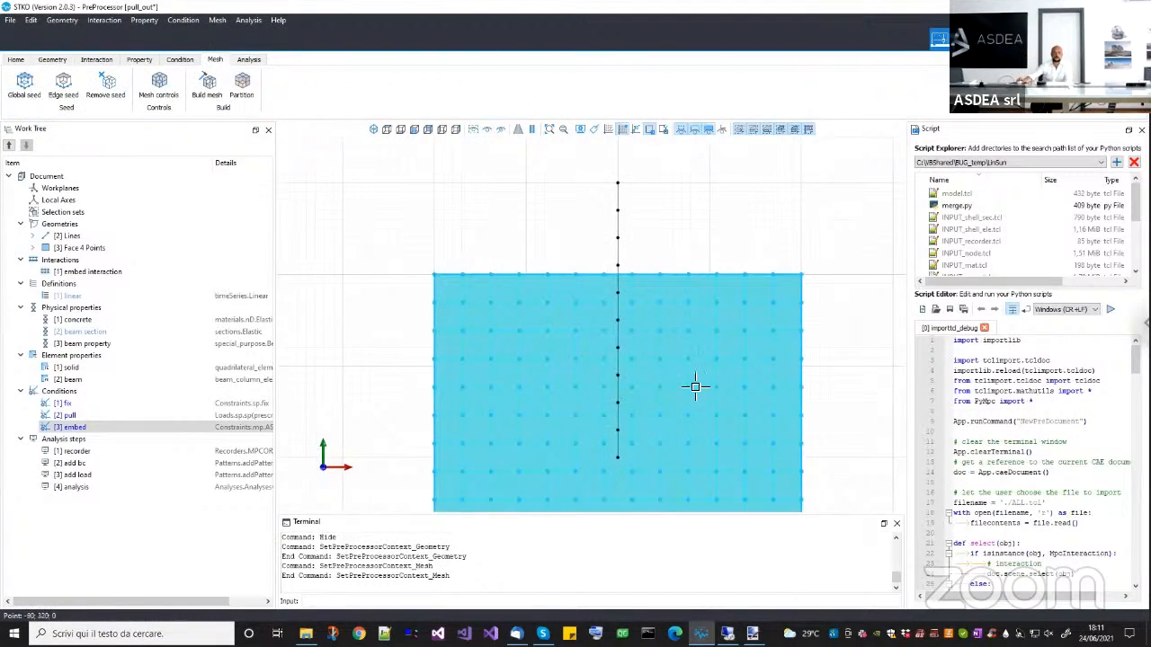
pyautogui.moveTo(692, 352); pyautogui.dragTo(690, 328, button='middle')
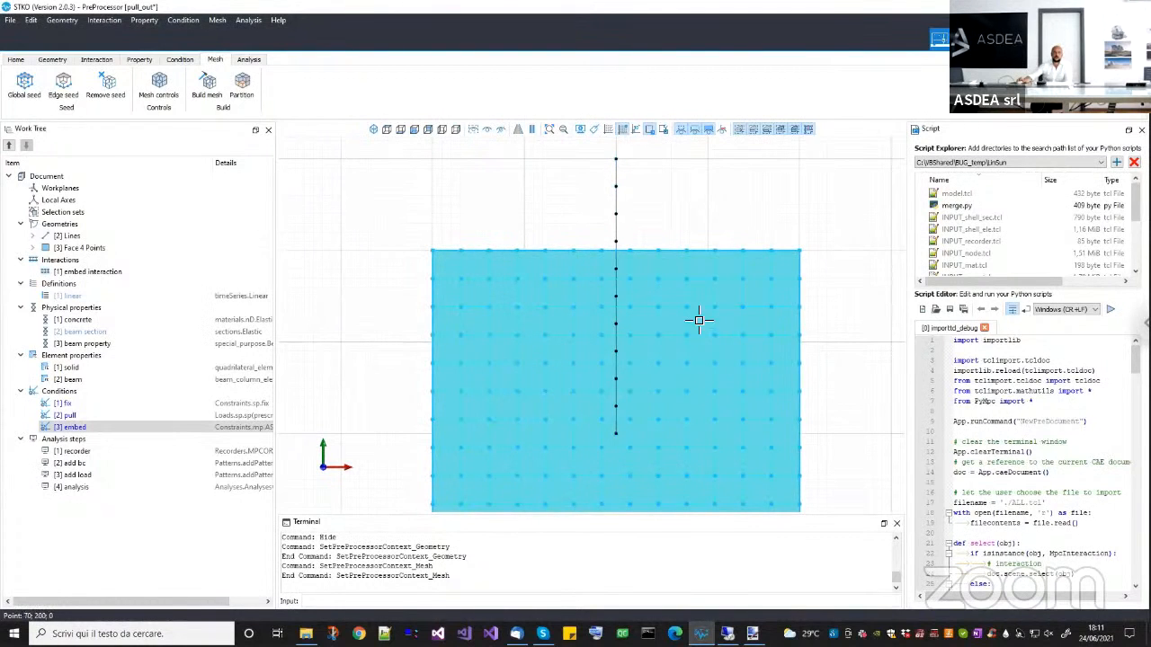
pyautogui.scroll(-3, 671, 346)
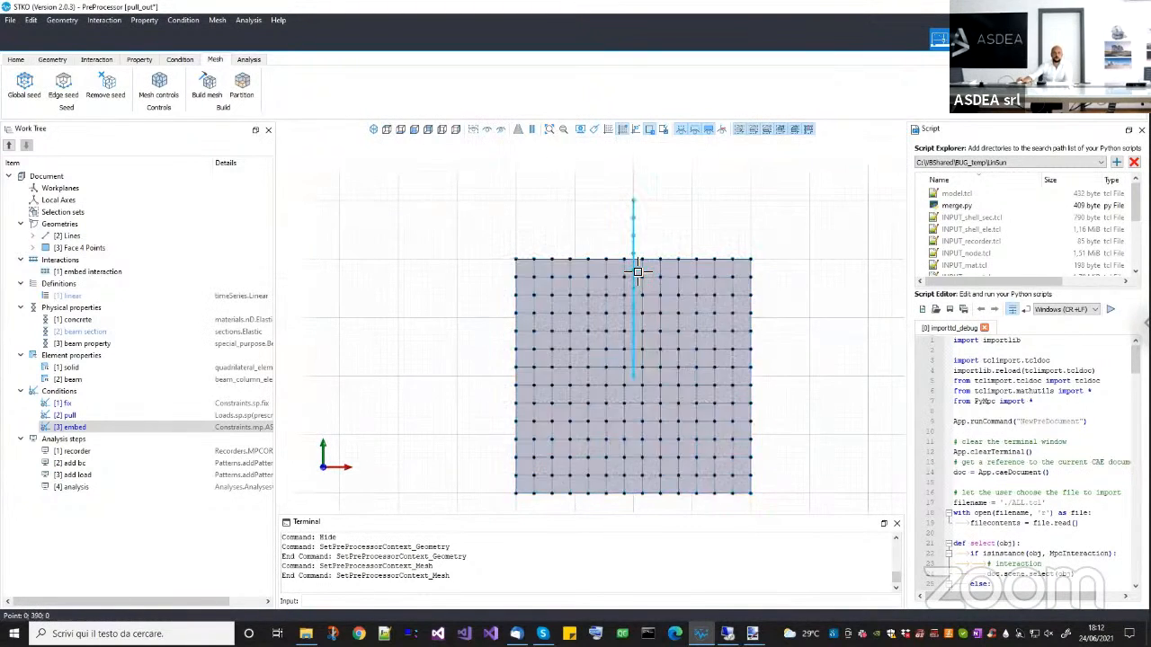
pyautogui.scroll(3, 635, 275)
pyautogui.scroll(3, 636, 277)
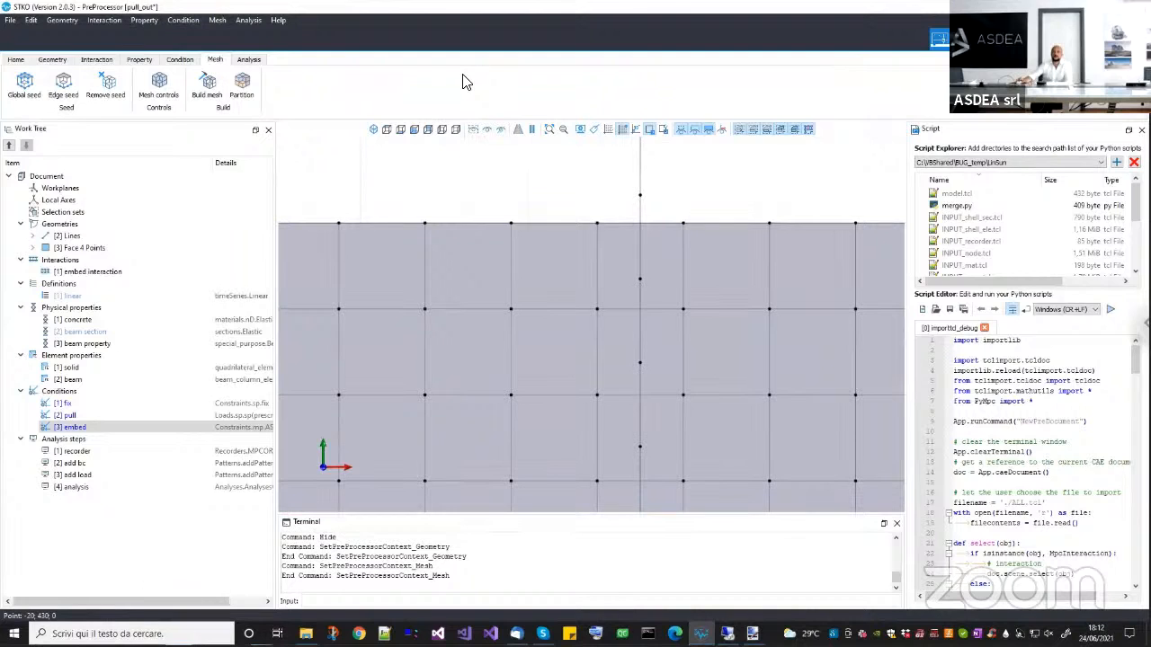
pyautogui.moveTo(635, 274)
pyautogui.mouseDown()
pyautogui.moveTo(644, 288)
pyautogui.moveTo(648, 267)
pyautogui.moveTo(610, 244)
pyautogui.mouseUp()
pyautogui.moveTo(622, 288)
pyautogui.mouseDown()
pyautogui.moveTo(606, 297)
pyautogui.moveTo(662, 294)
pyautogui.moveTo(676, 237)
pyautogui.mouseUp()
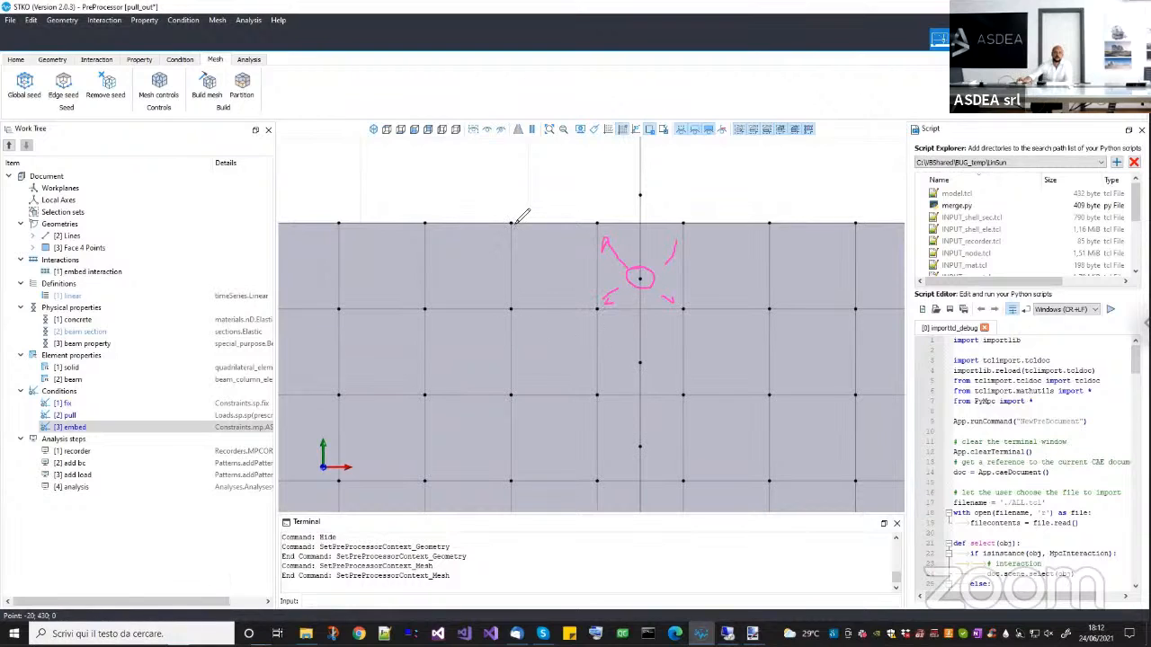
# Annotate two neighbouring nodes on the face's upper edge and the points between them by hand, and clear all freehand marks.
pyautogui.moveTo(522, 228)
pyautogui.mouseDown()
pyautogui.moveTo(526, 214)
pyautogui.moveTo(517, 225)
pyautogui.mouseUp()
pyautogui.moveTo(506, 190); pyautogui.dragTo(515, 196)
pyautogui.moveTo(589, 177); pyautogui.dragTo(595, 225)
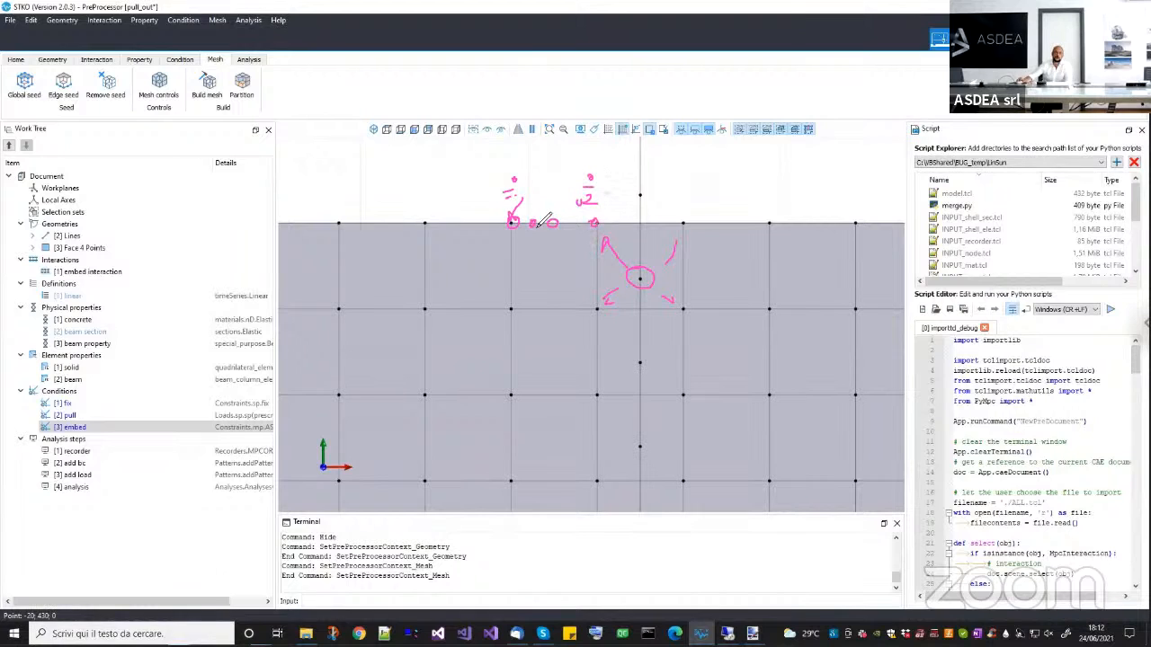
pyautogui.moveTo(515, 159); pyautogui.dragTo(500, 196)
pyautogui.moveTo(589, 149); pyautogui.dragTo(593, 159)
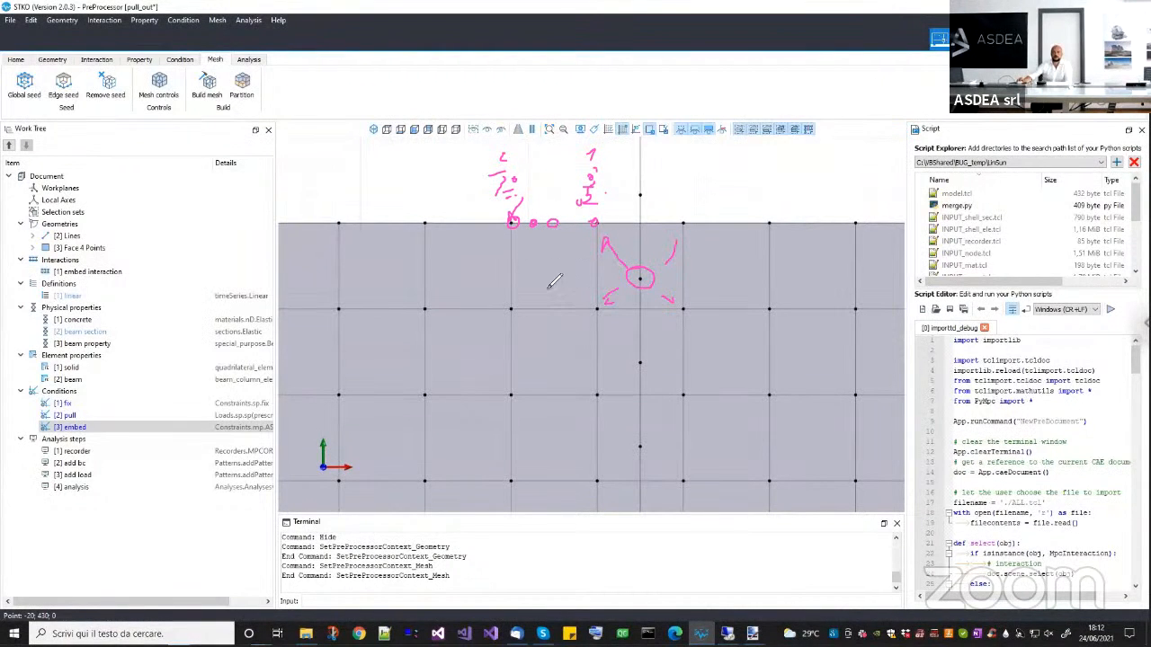
pyautogui.moveTo(549, 264); pyautogui.dragTo(561, 263)
pyautogui.press('e')
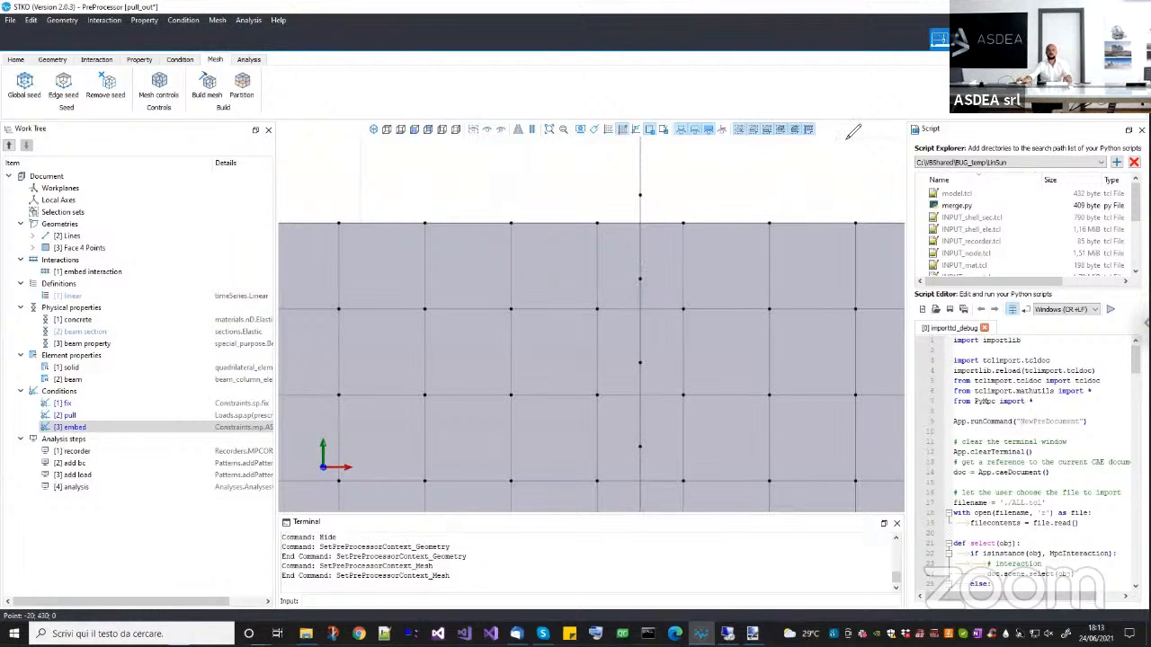
pyautogui.click(728, 239)
# Delete the whole face and line geometry from the pull-out model.
pyautogui.scroll(-2, 729, 242)
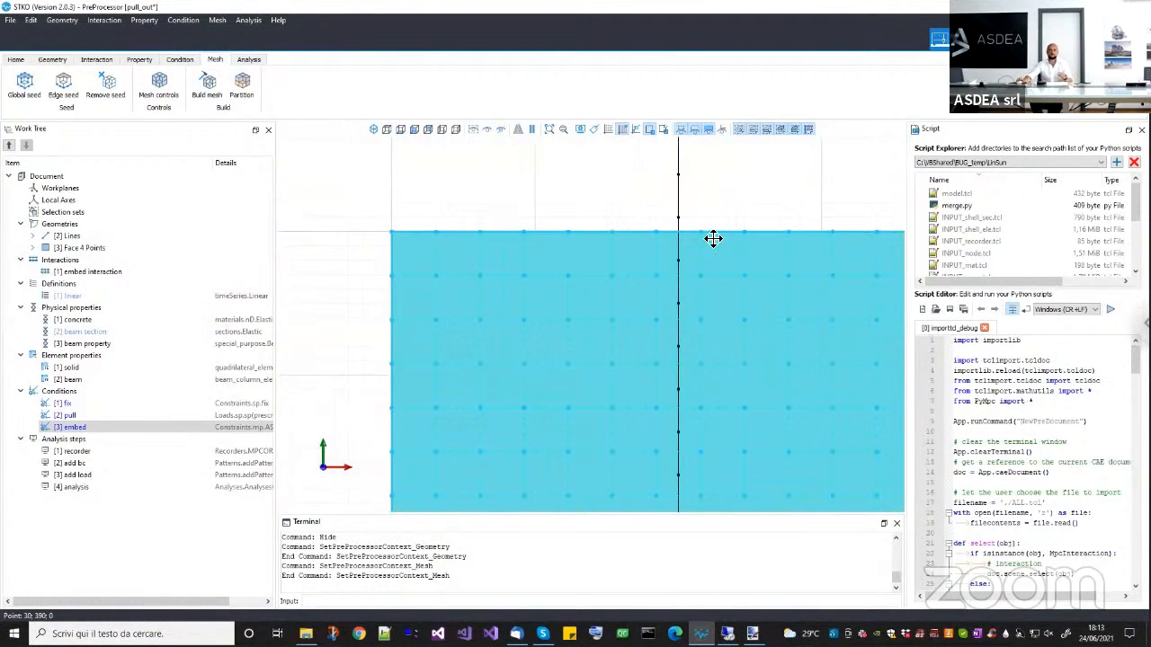
pyautogui.scroll(-5, 737, 263)
pyautogui.click(789, 428)
pyautogui.moveTo(789, 428); pyautogui.dragTo(462, 228)
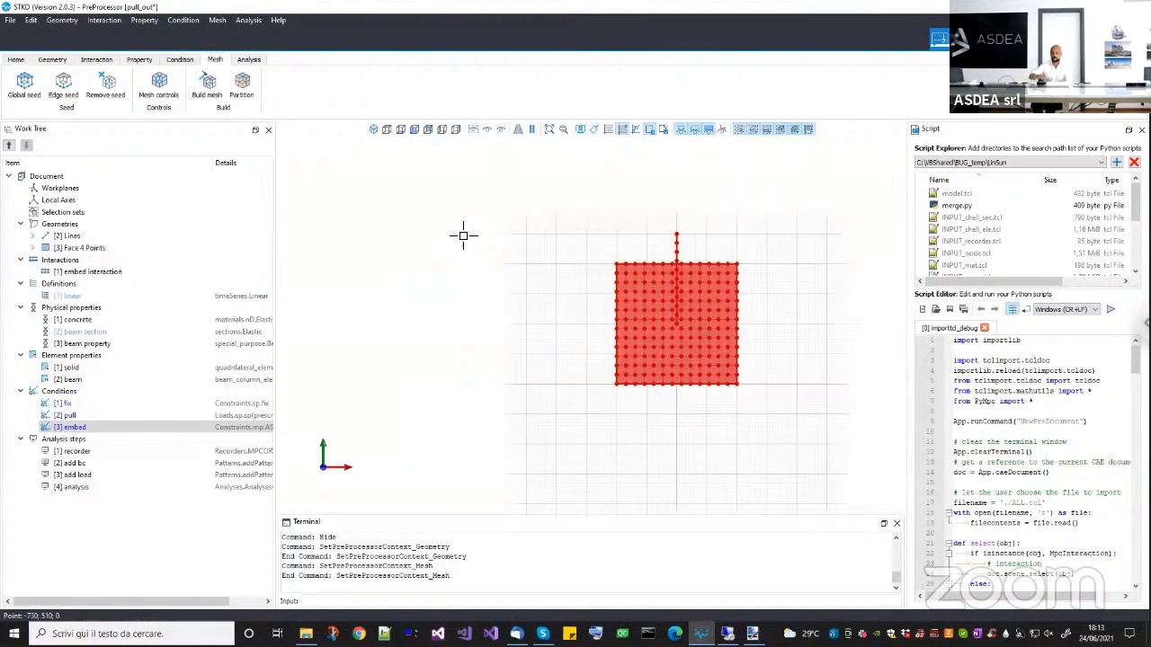
pyautogui.press('Delete')
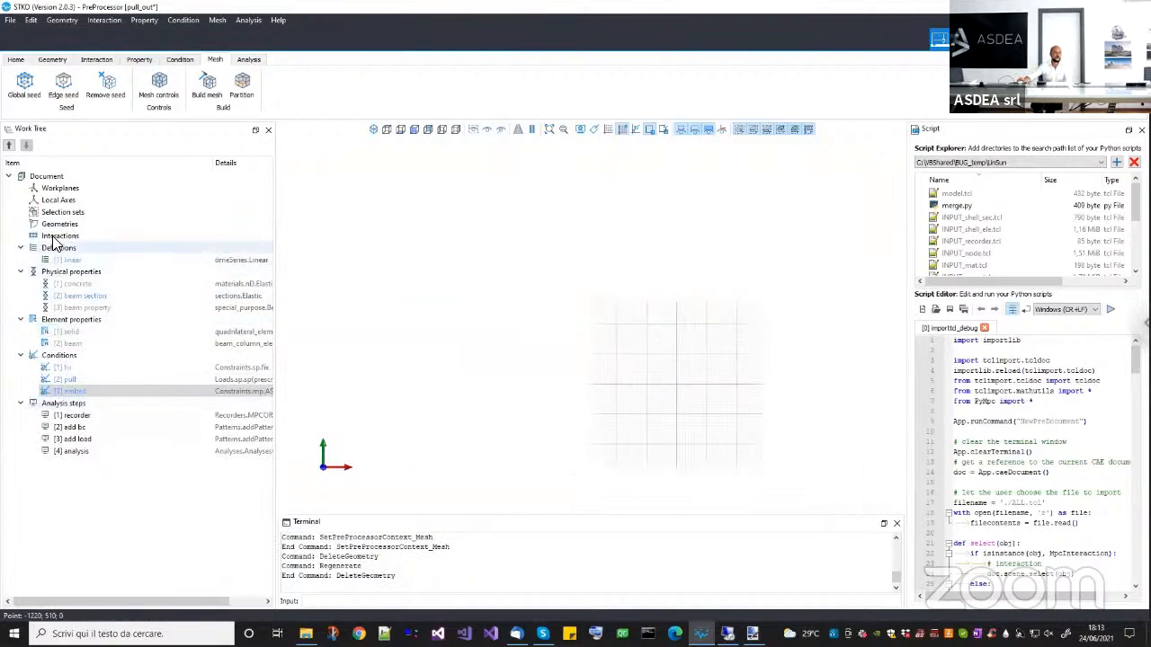
# Draw a four-point square face spanning from (-200, 0) to (200, 400), centred on the vertical axis.
pyautogui.moveTo(607, 303); pyautogui.dragTo(517, 290, button='middle')
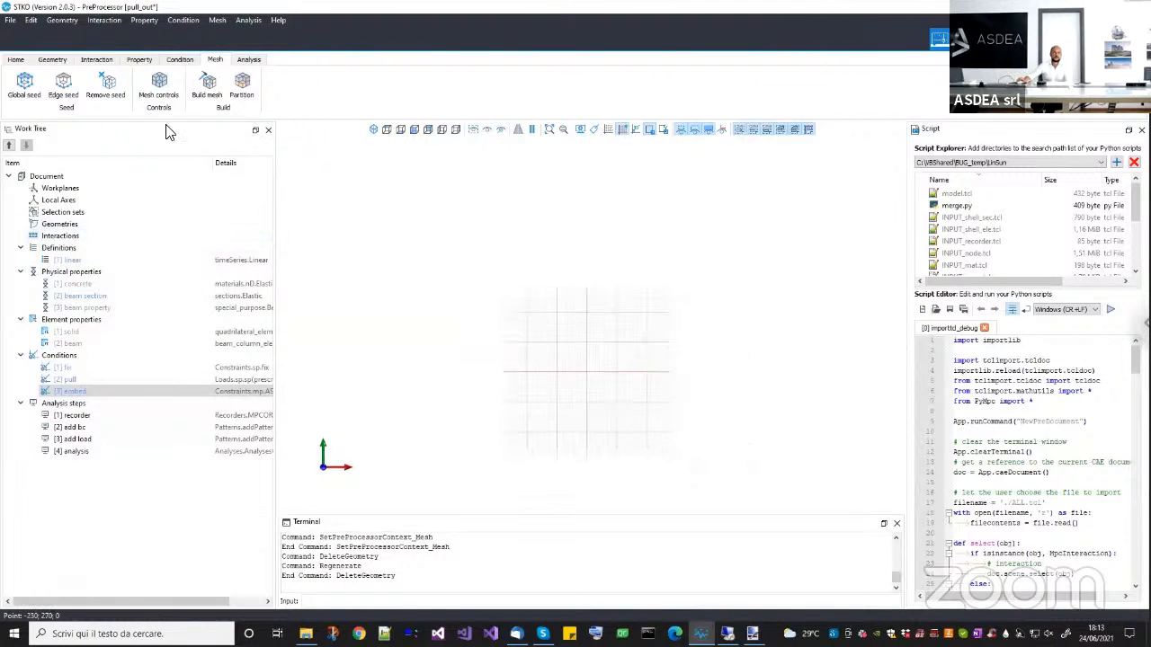
pyautogui.click(52, 59)
pyautogui.click(941, 85)
pyautogui.scroll(3, 549, 376)
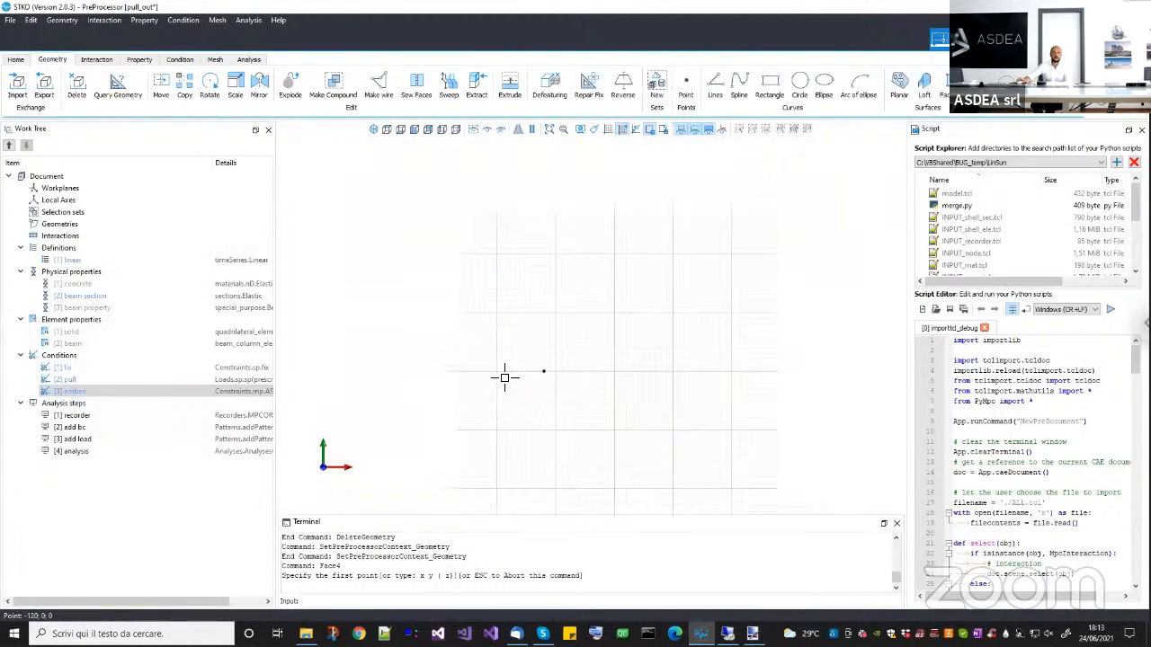
pyautogui.click(546, 376)
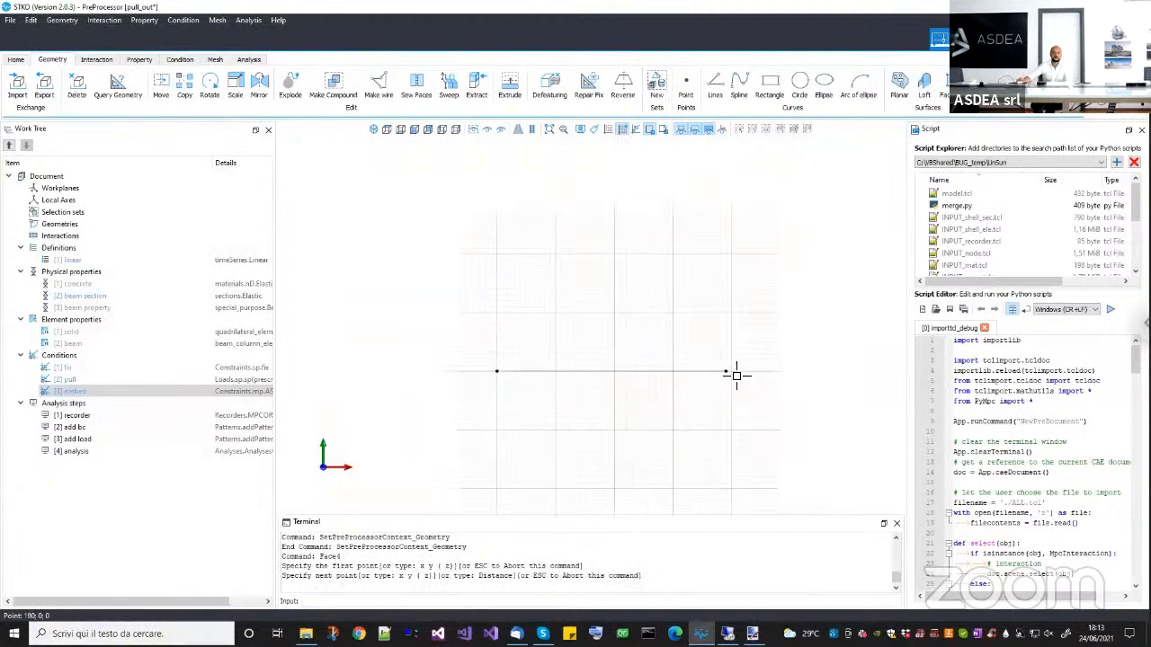
pyautogui.click(735, 371)
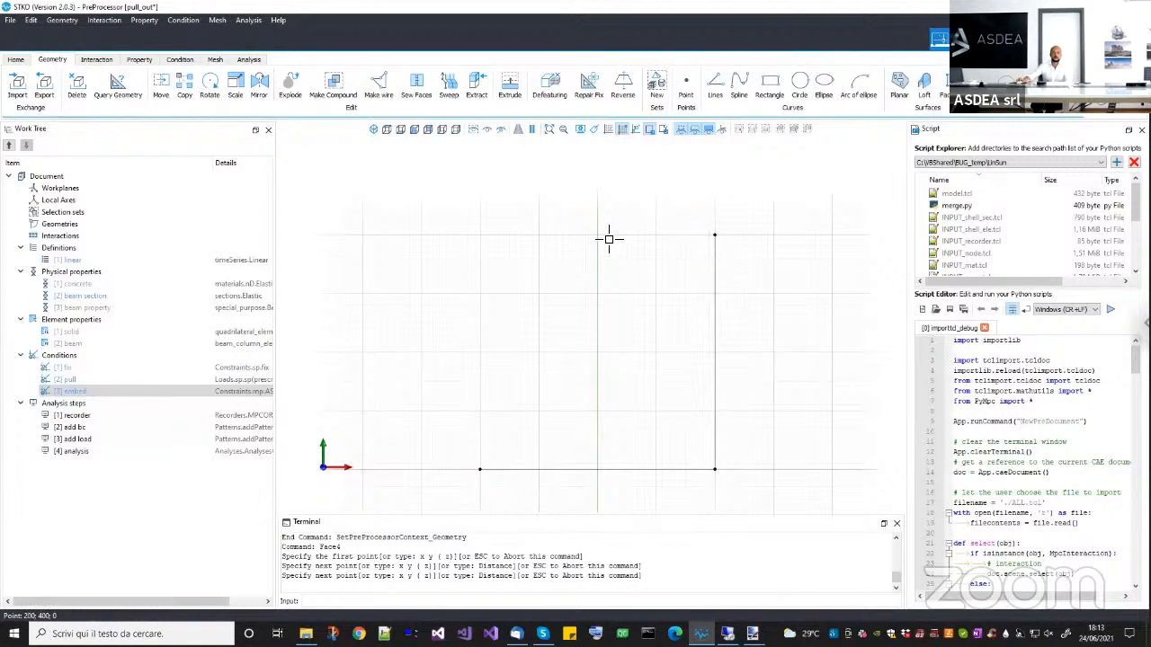
pyautogui.click(608, 239)
pyautogui.click(485, 238)
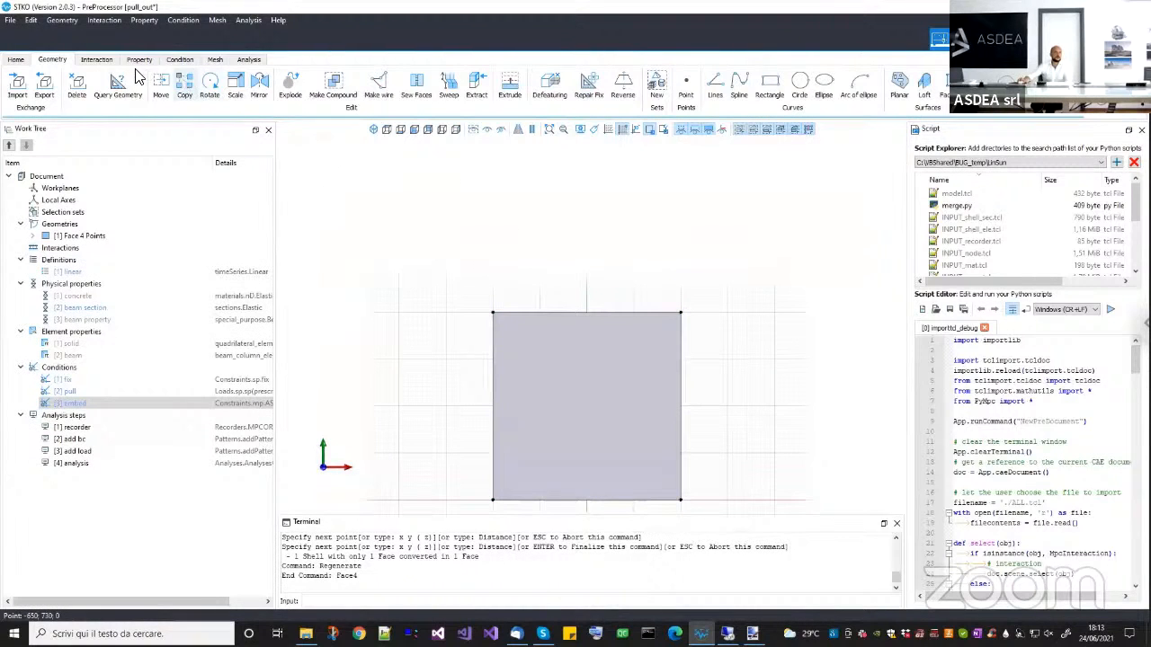
# Draw a vertical line from the face's centre at (0, 200) up to (0, 500), above the upper edge.
pyautogui.click(717, 83)
pyautogui.click(587, 408)
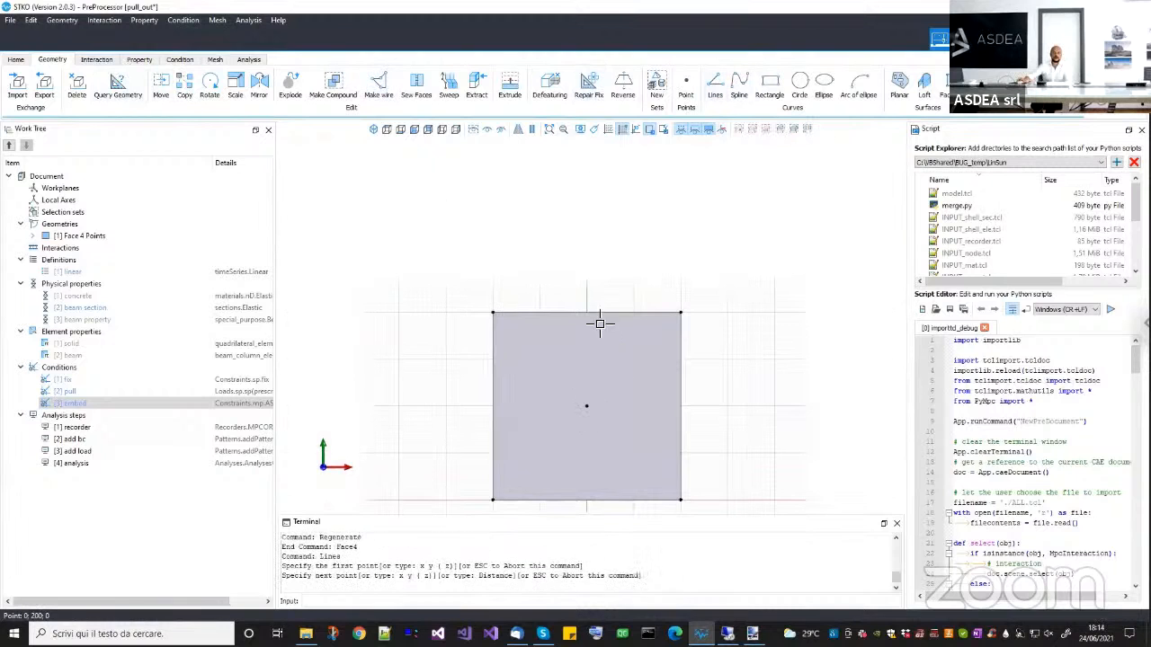
pyautogui.click(595, 268)
pyautogui.press('Return')
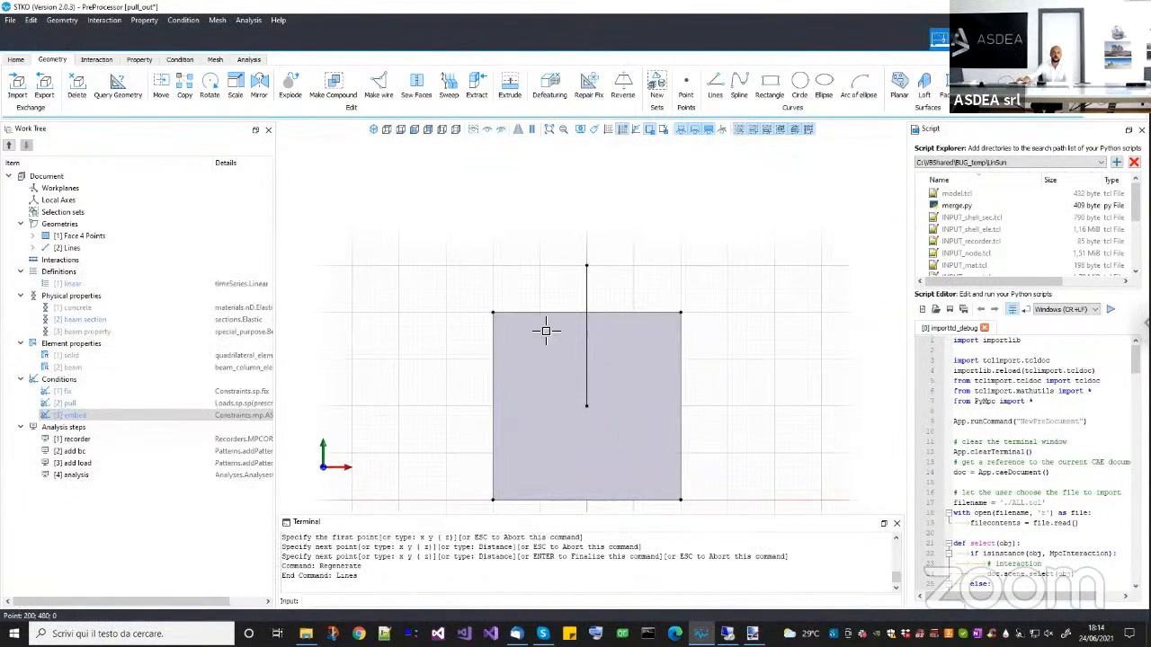
pyautogui.click(79, 238)
pyautogui.click(72, 247)
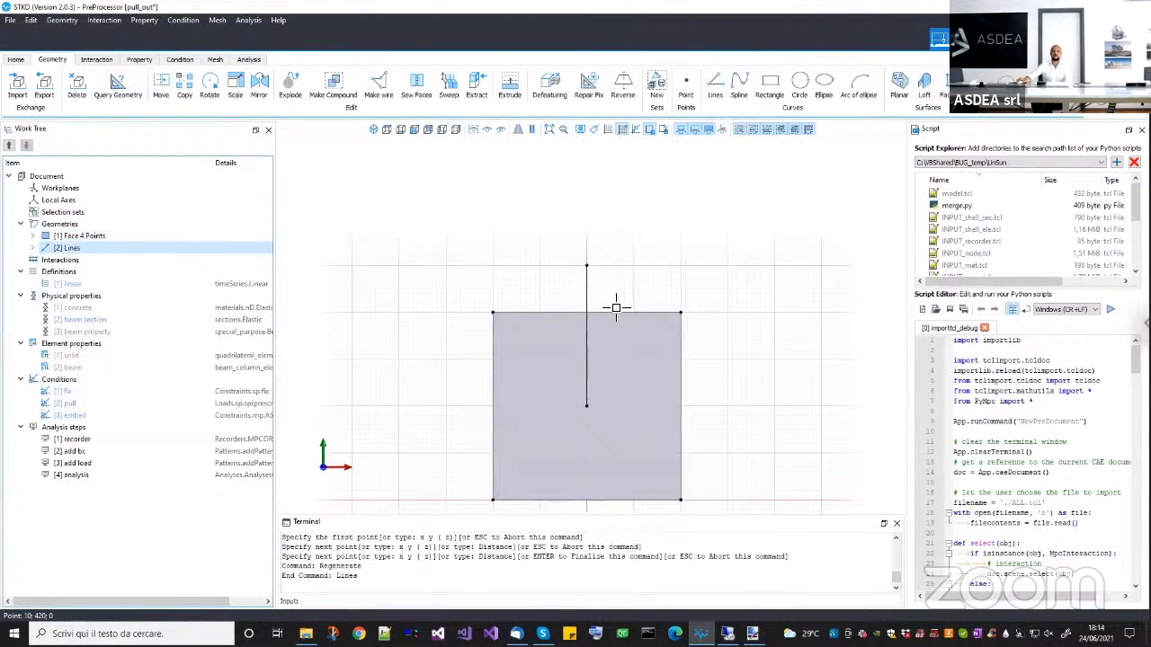
# Check the global edge seed used for the whole geometry.
pyautogui.scroll(-1, 616, 308)
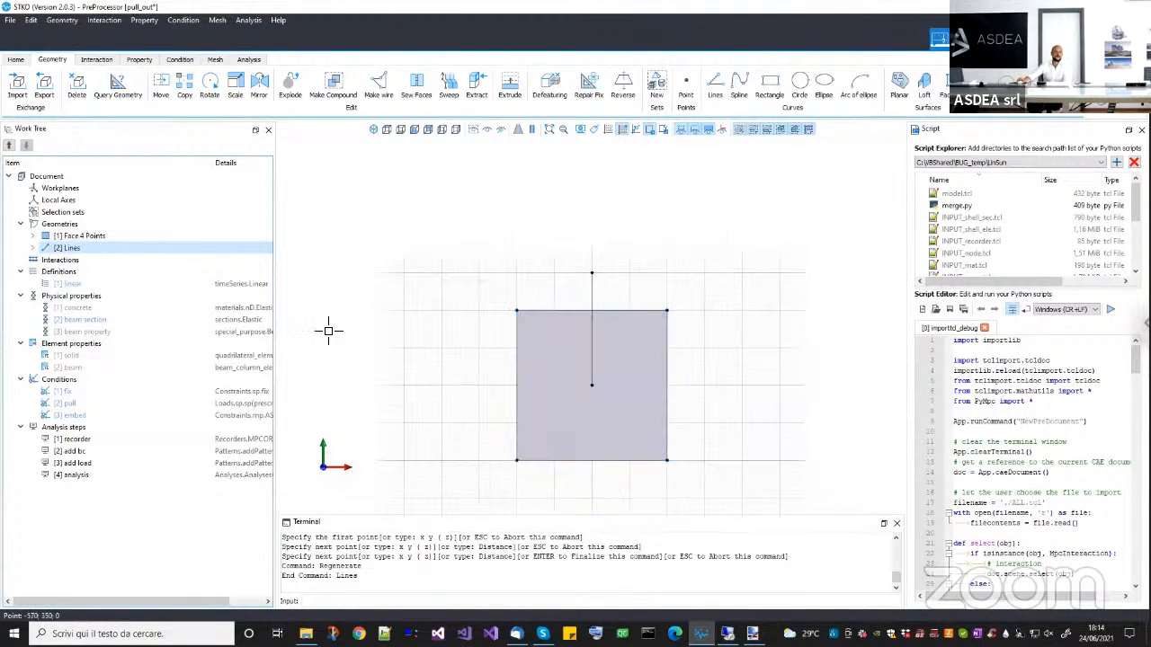
pyautogui.click(216, 61)
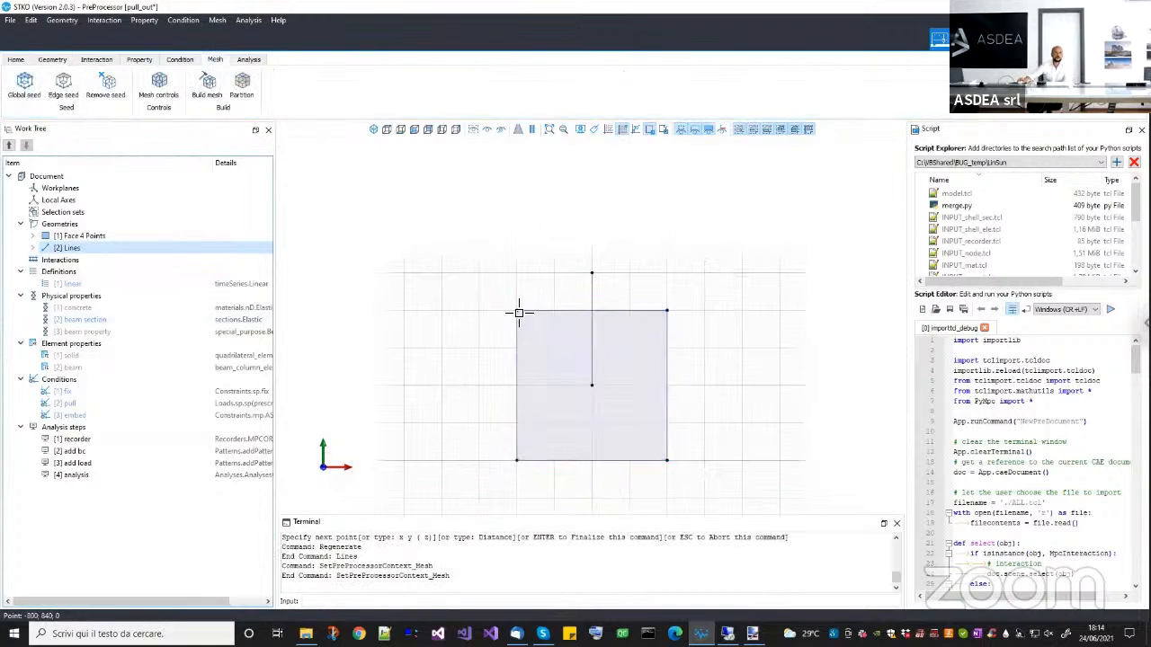
pyautogui.click(25, 90)
pyautogui.moveTo(538, 273); pyautogui.dragTo(330, 248)
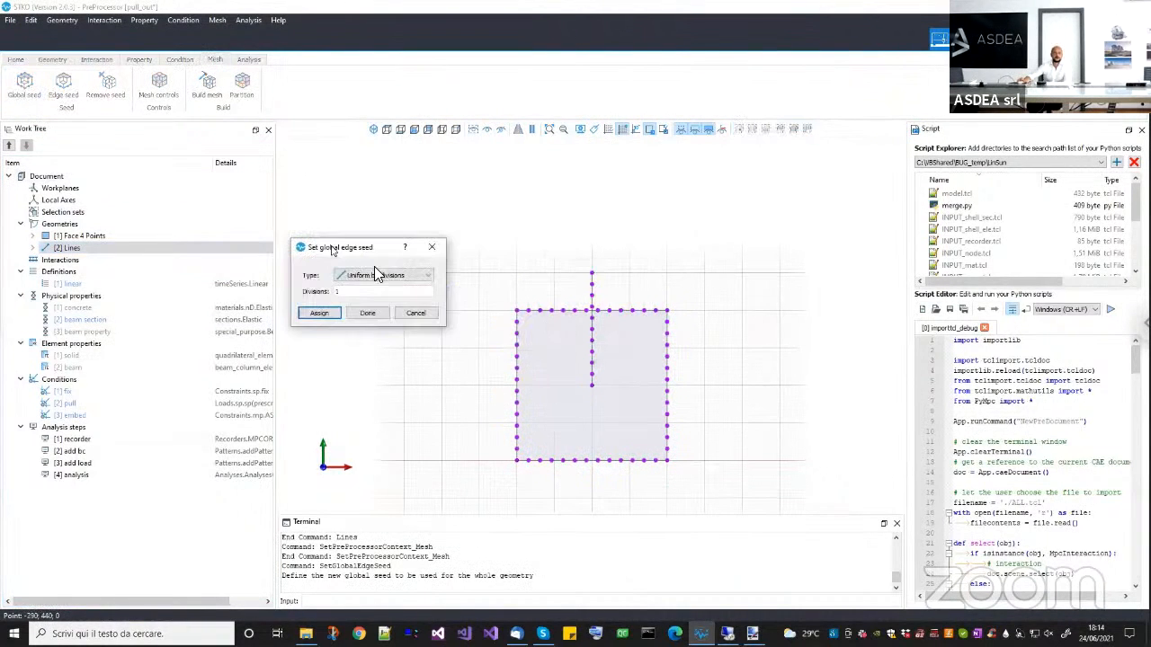
pyautogui.press('Escape')
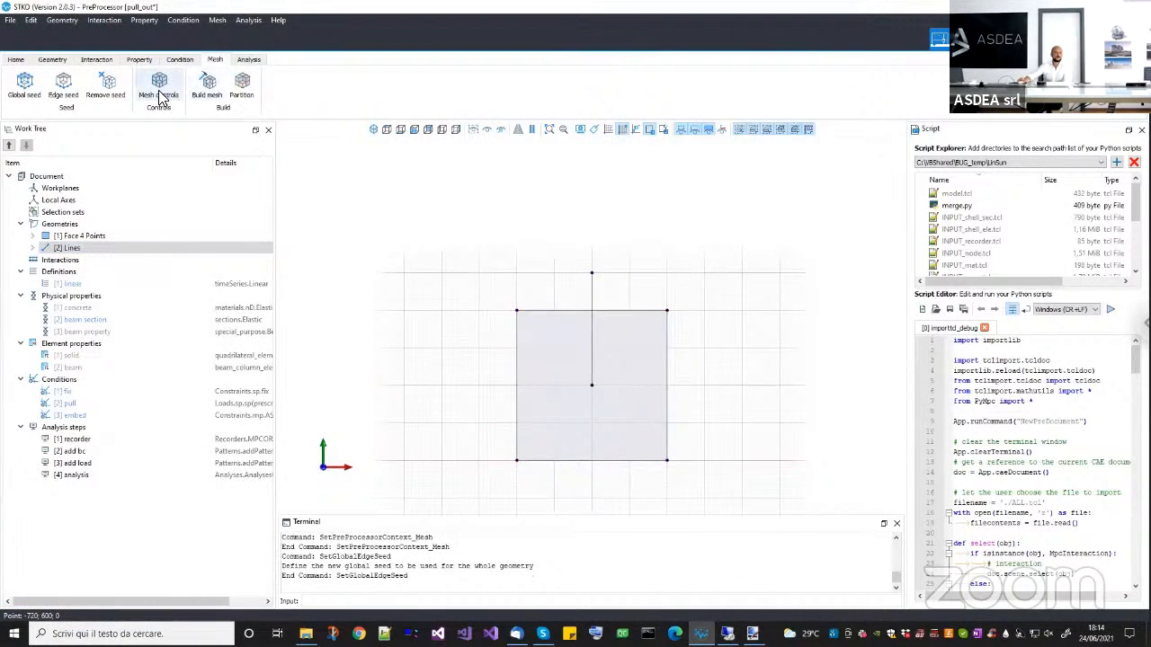
# Assign mesh controls to the square face using the Structured algorithm with quadrilateral elements.
pyautogui.click(159, 85)
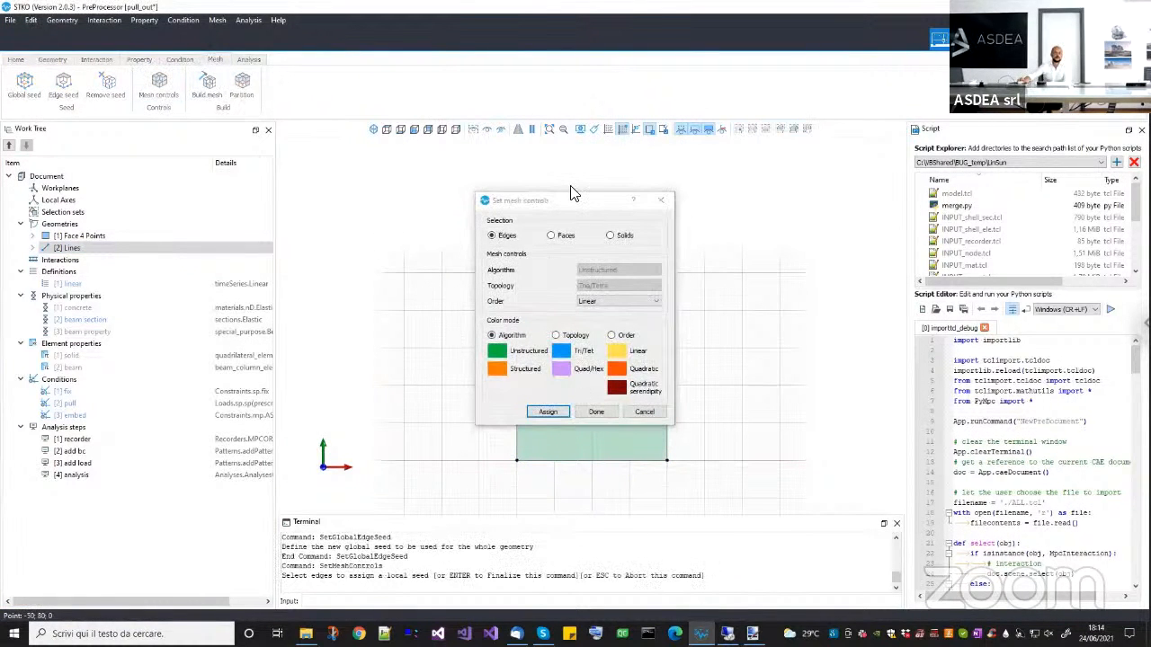
pyautogui.moveTo(568, 205); pyautogui.dragTo(409, 192)
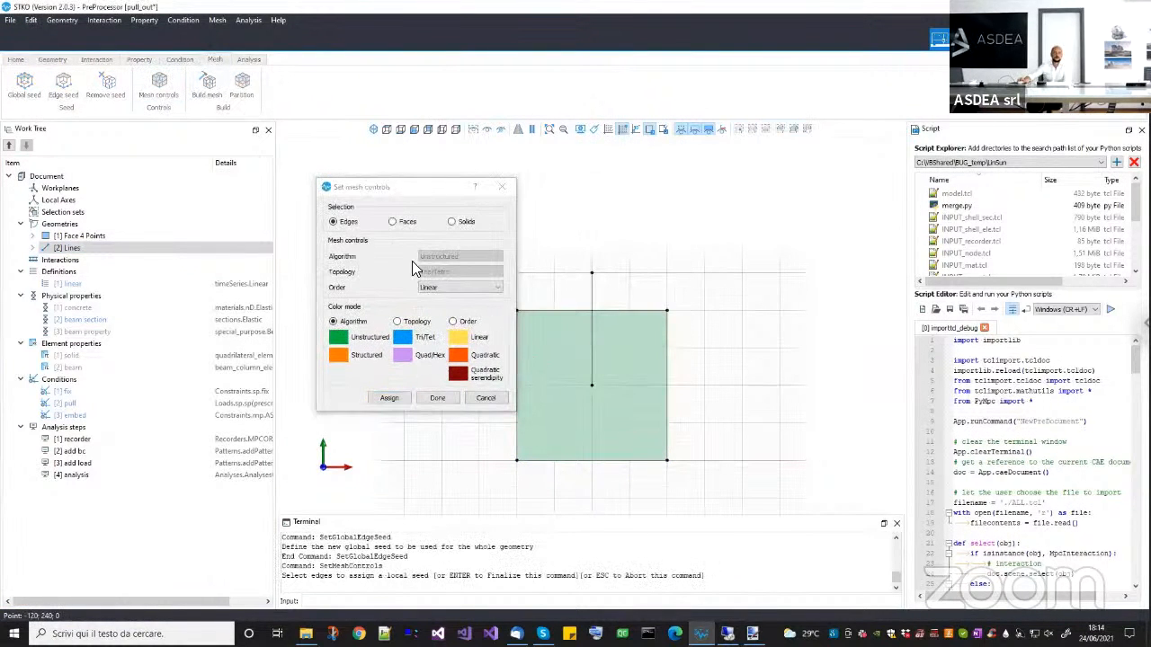
pyautogui.click(393, 222)
pyautogui.click(442, 254)
pyautogui.click(442, 269)
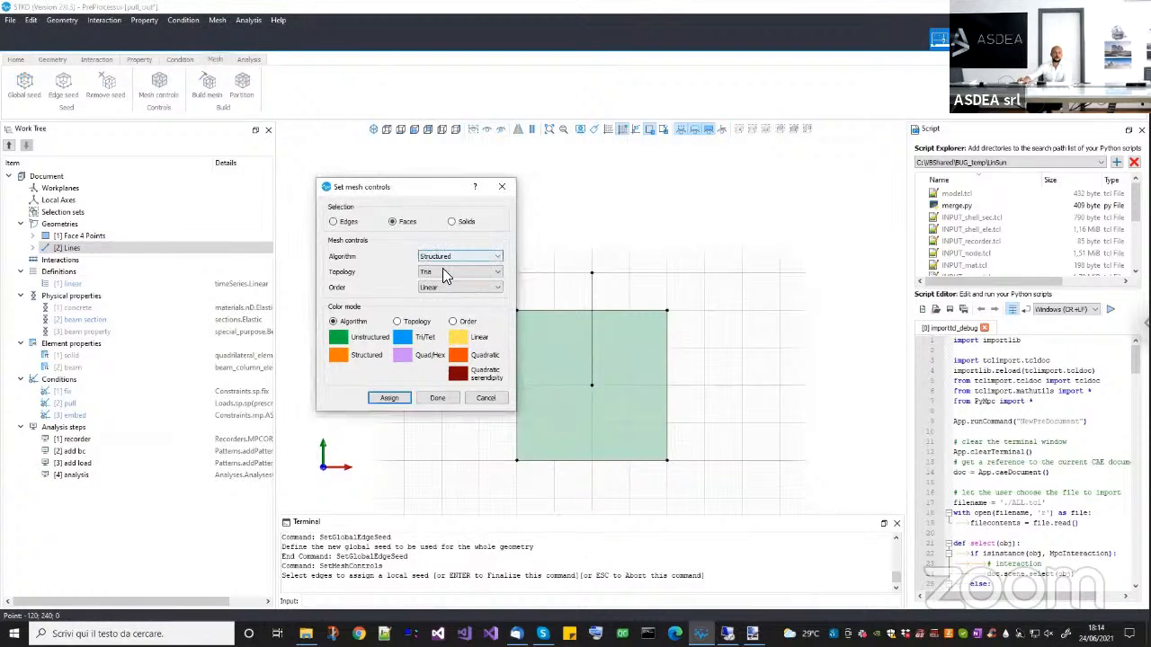
pyautogui.click(514, 374)
pyautogui.click(388, 398)
pyautogui.click(437, 397)
# Build the mesh of the face and line, and check how the line's nodes fall inside the face elements.
pyautogui.click(212, 93)
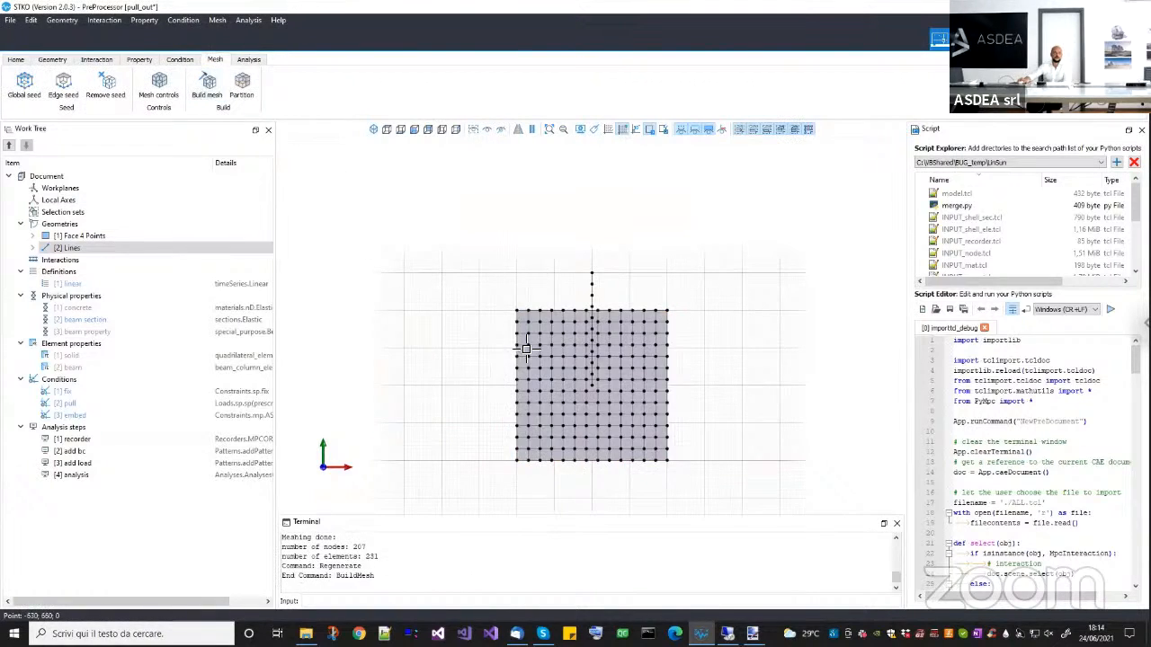
pyautogui.scroll(3, 526, 375)
pyautogui.click(522, 409)
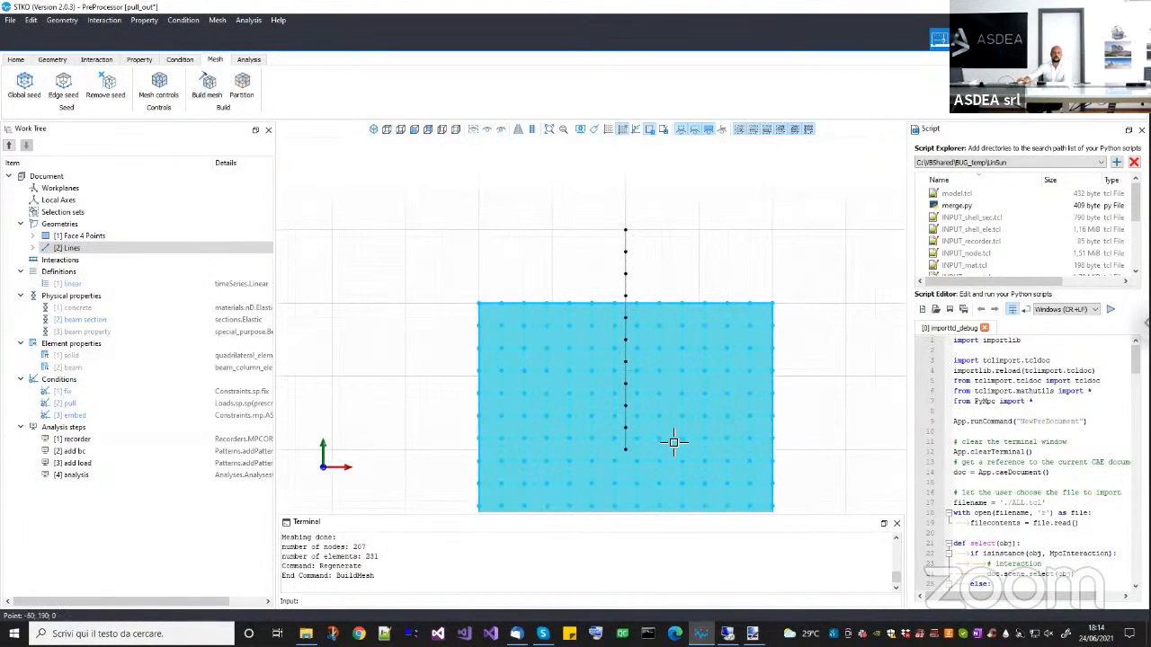
pyautogui.click(644, 216)
pyautogui.click(628, 395)
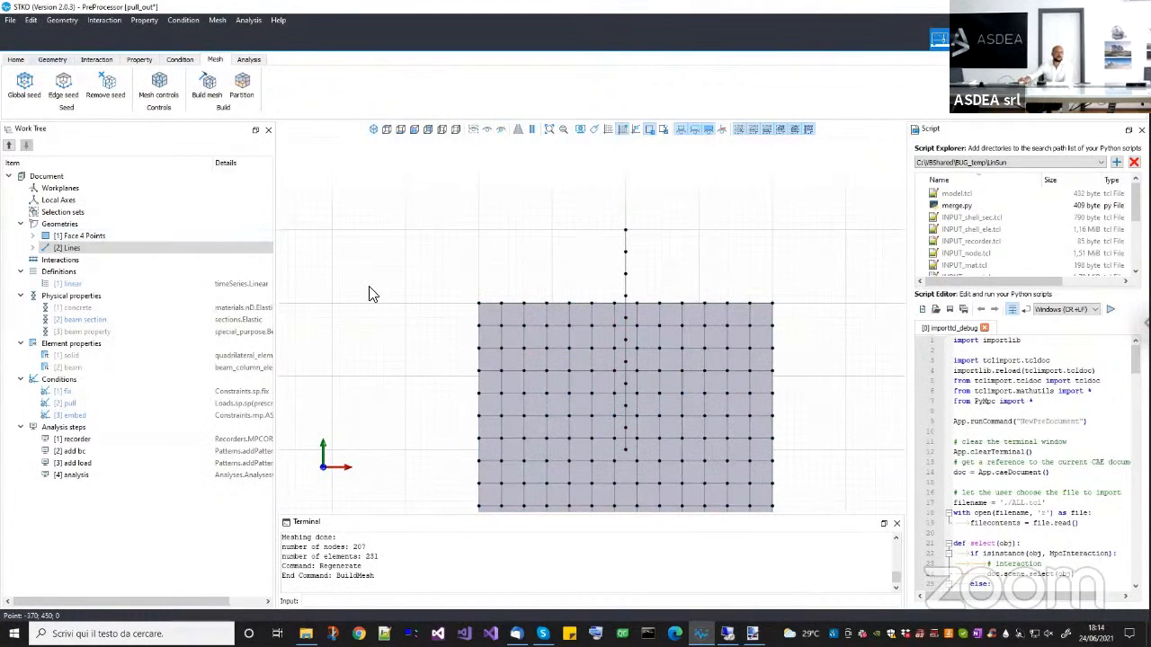
# Return to the geometry display and assign the concrete physical property to the square face.
pyautogui.scroll(-2, 464, 330)
pyautogui.moveTo(465, 330); pyautogui.dragTo(464, 307, button='middle')
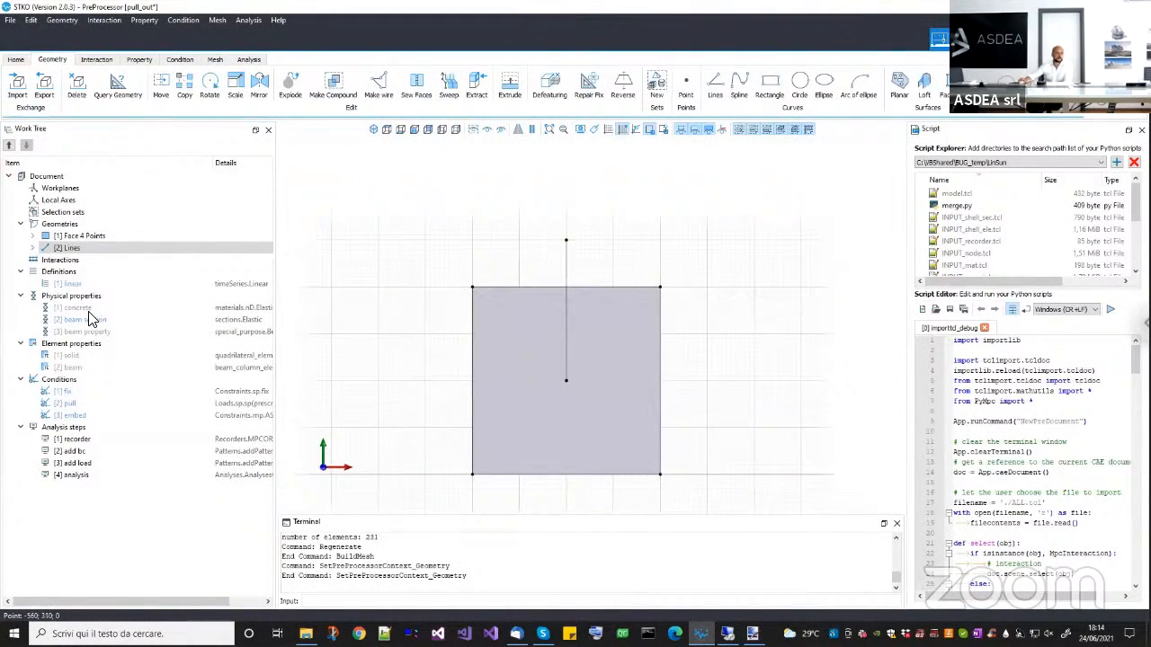
pyautogui.click(466, 365)
pyautogui.moveTo(77, 308); pyautogui.dragTo(342, 343)
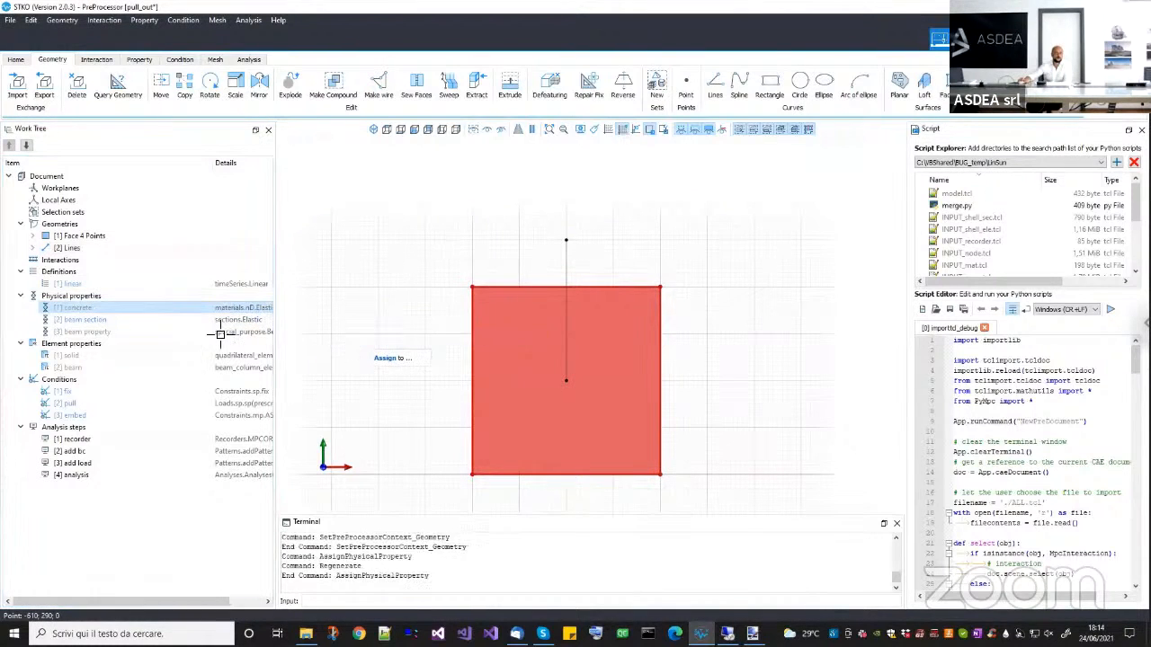
# Review the elastic parameters of the concrete physical property.
pyautogui.rightClick(165, 315)
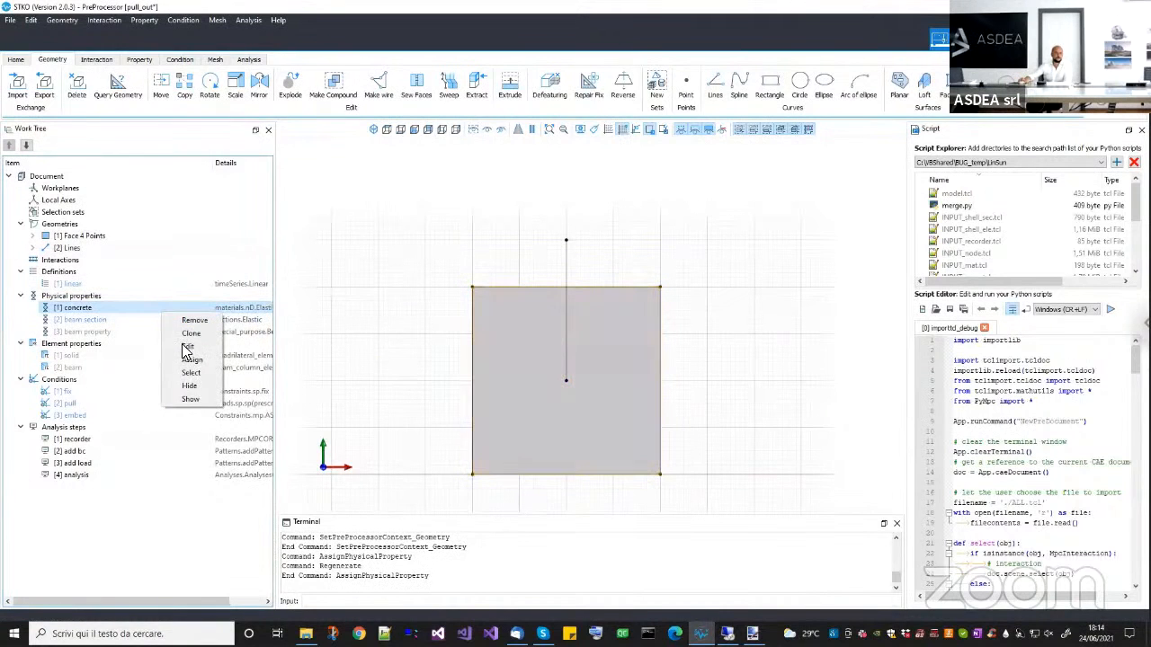
pyautogui.click(185, 346)
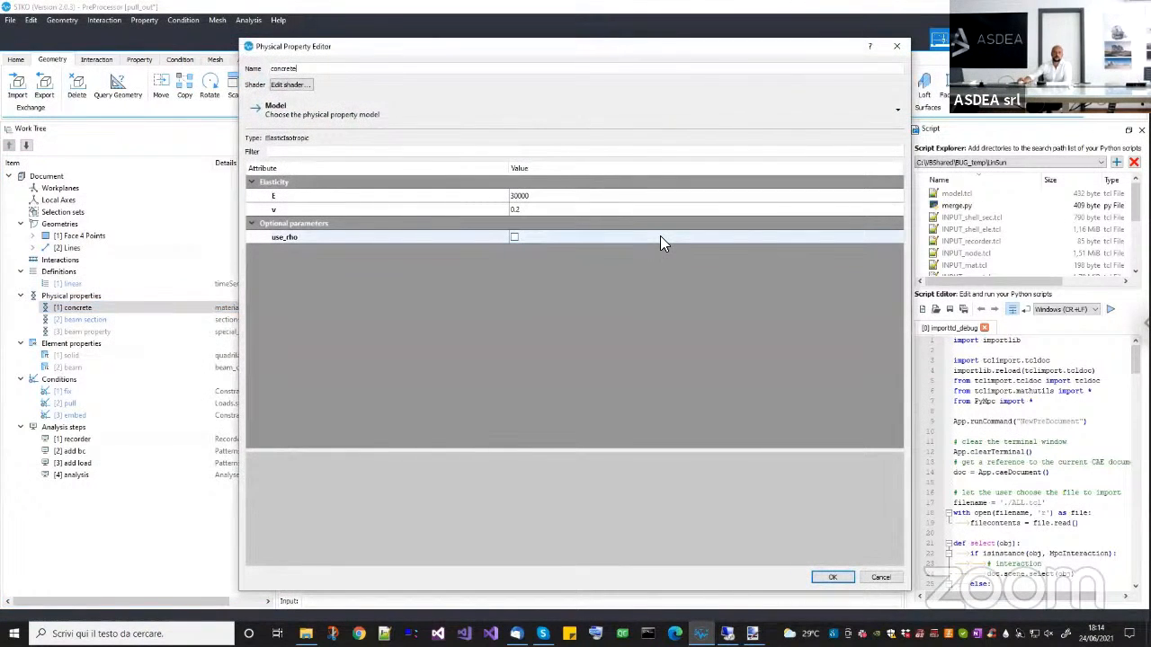
pyautogui.click(895, 578)
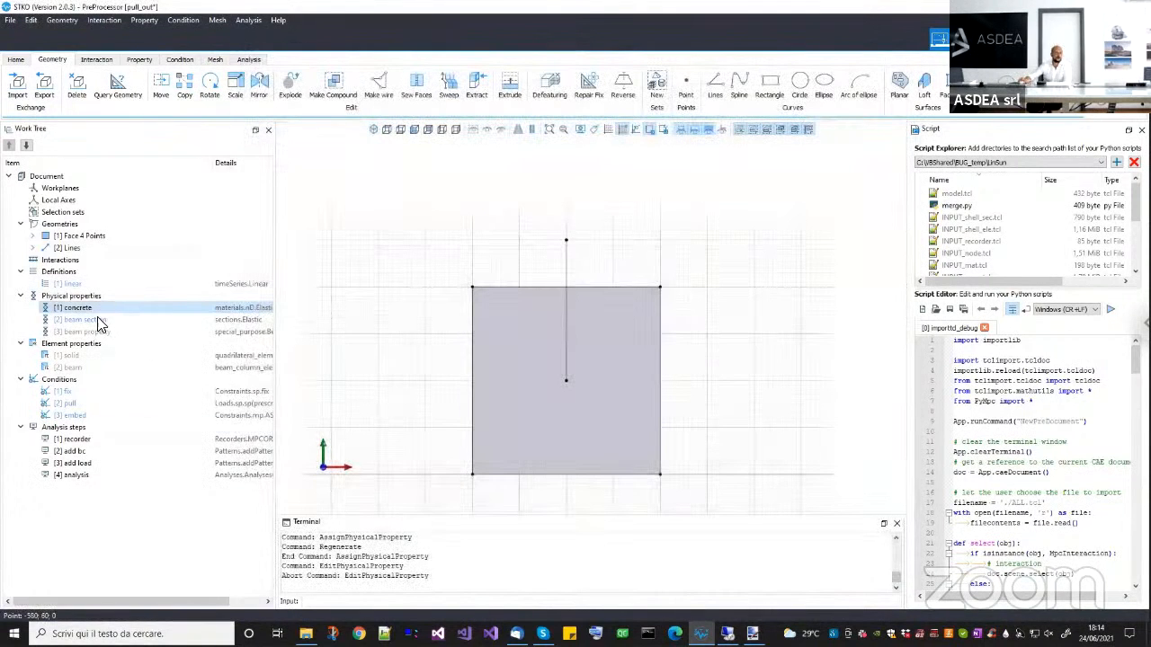
# Review the cross section and elastic material values of the beam section physical property.
pyautogui.click(97, 319)
pyautogui.rightClick(96, 320)
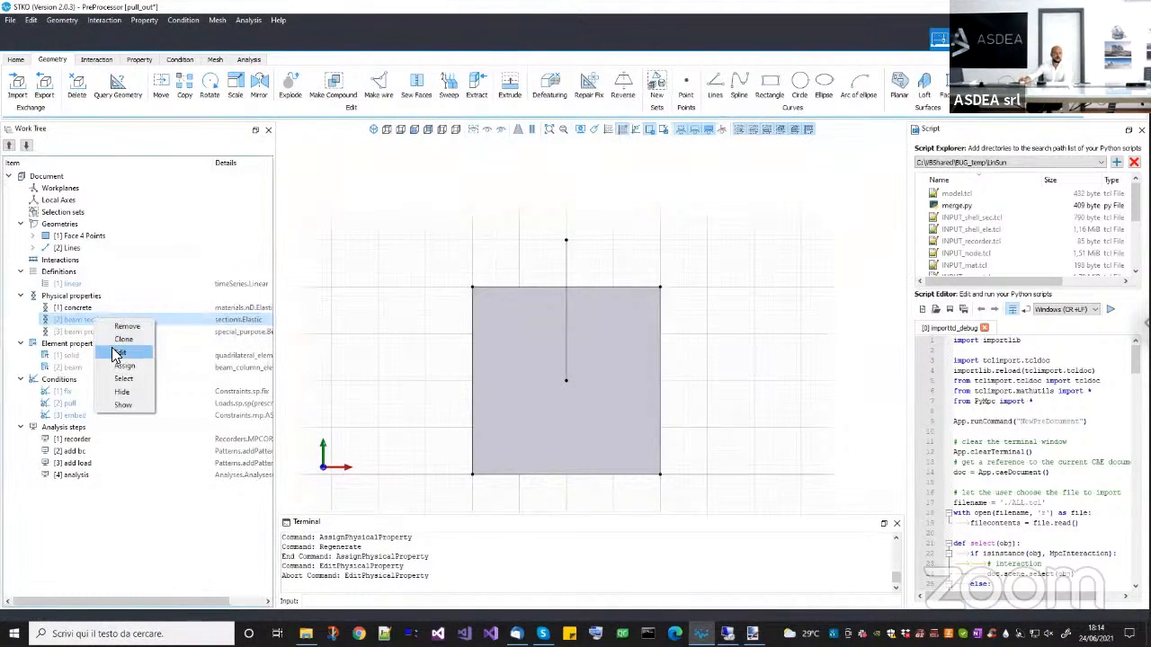
pyautogui.click(123, 352)
pyautogui.doubleClick(536, 237)
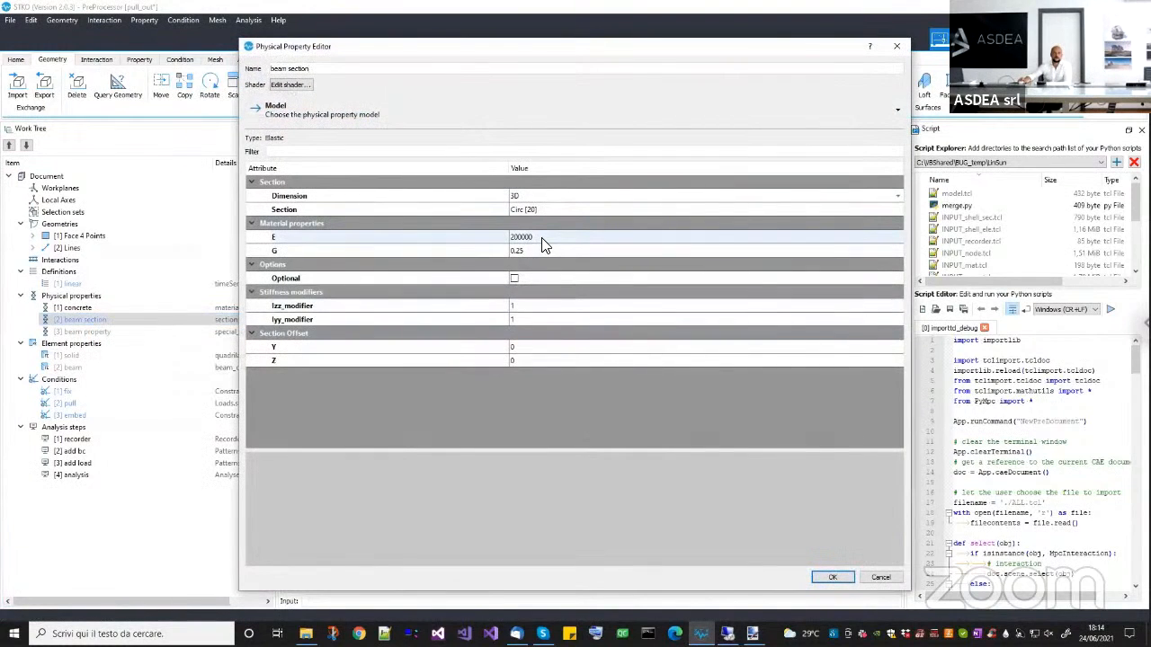
pyautogui.click(563, 212)
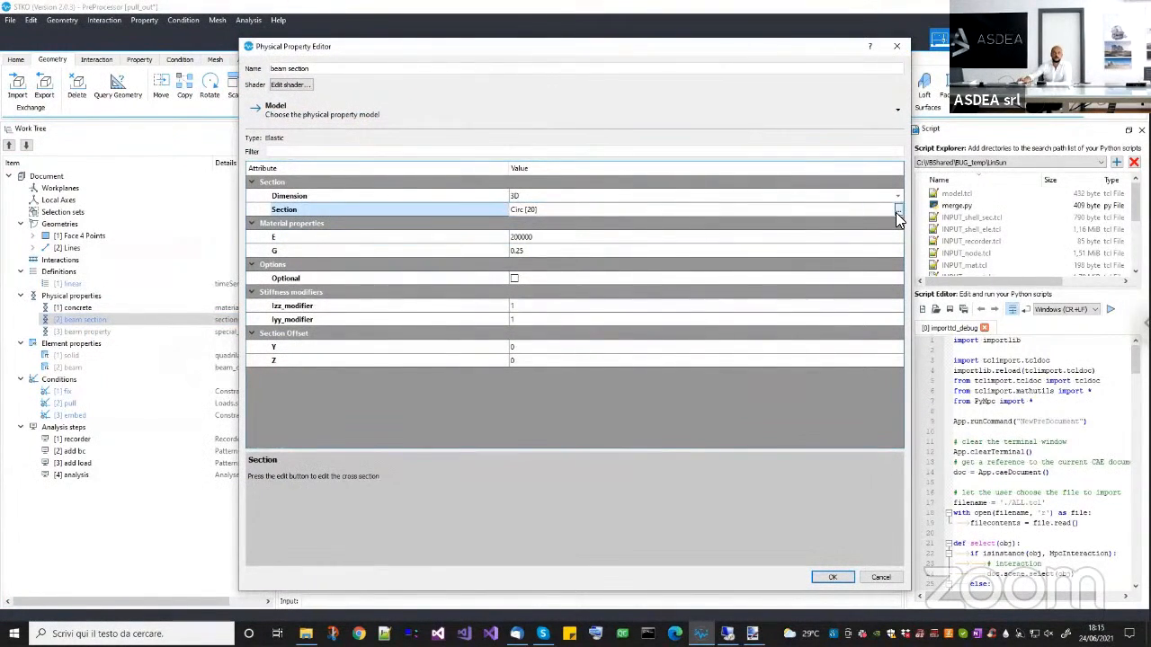
pyautogui.click(845, 577)
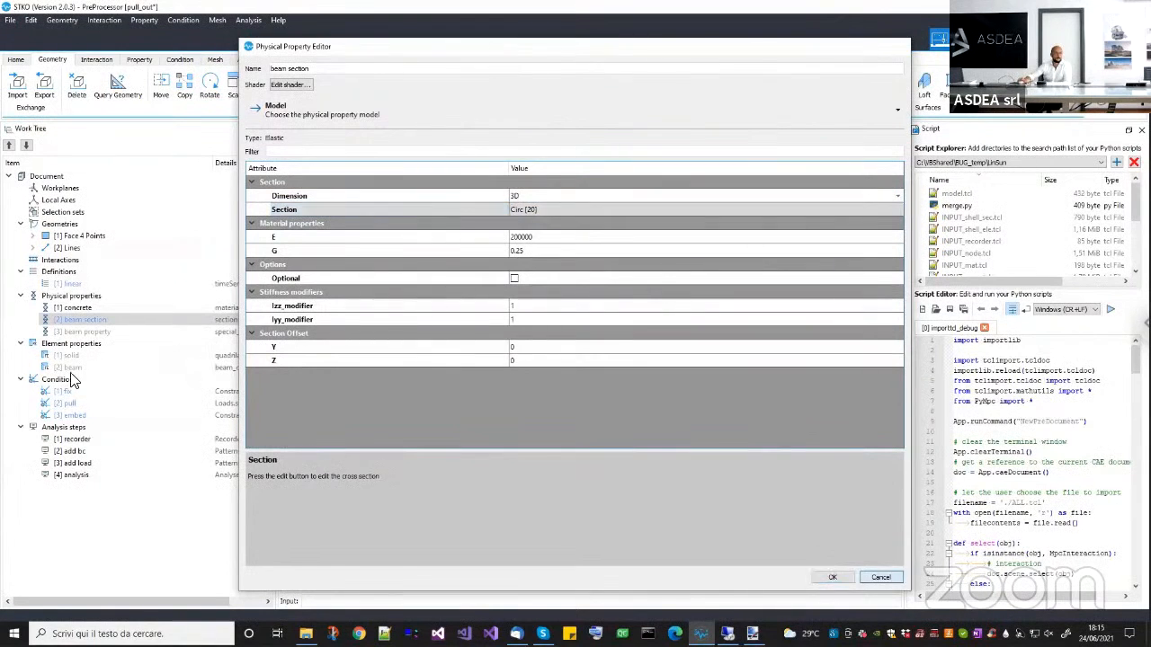
# Assign the beam property to the vertical line and display the model by its physical properties.
pyautogui.click(90, 333)
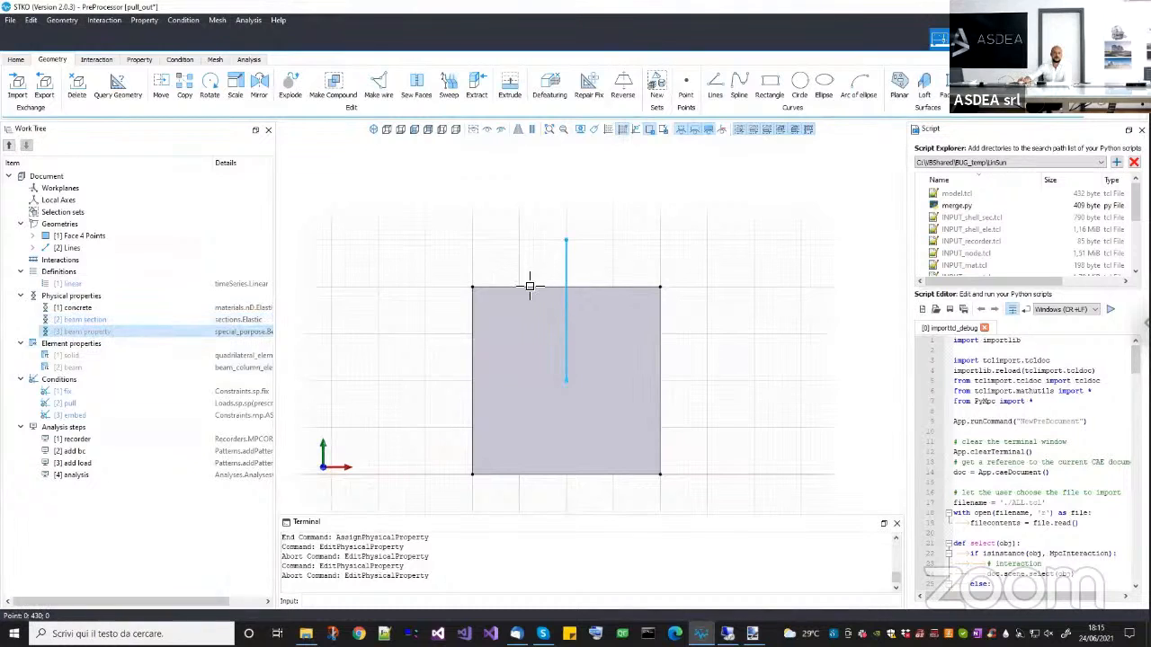
pyautogui.moveTo(177, 338); pyautogui.dragTo(565, 269)
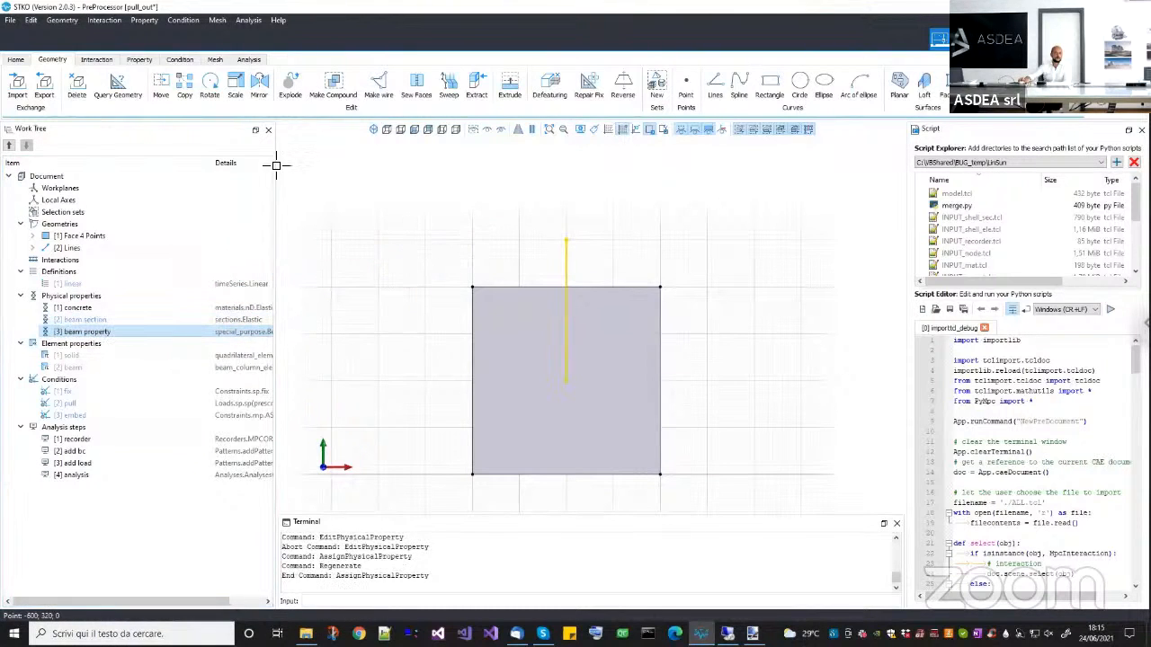
pyautogui.click(140, 59)
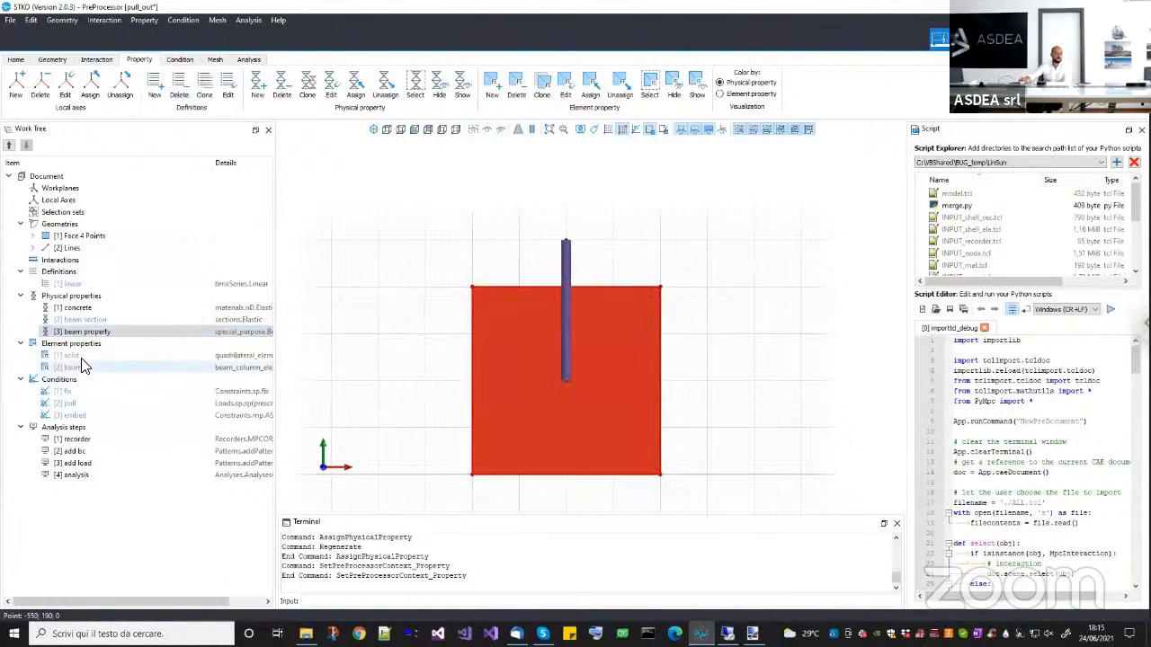
# Assign the solid quad element property to the square face and review its thickness and type.
pyautogui.moveTo(214, 173); pyautogui.dragTo(177, 173)
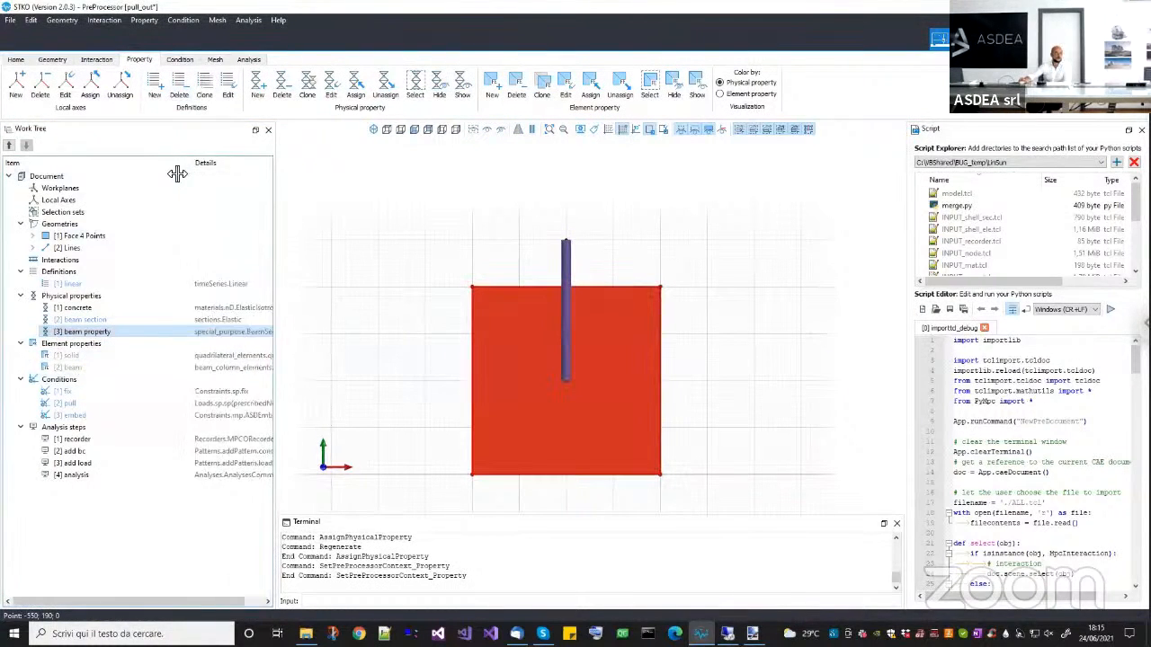
pyautogui.moveTo(206, 355); pyautogui.dragTo(378, 340)
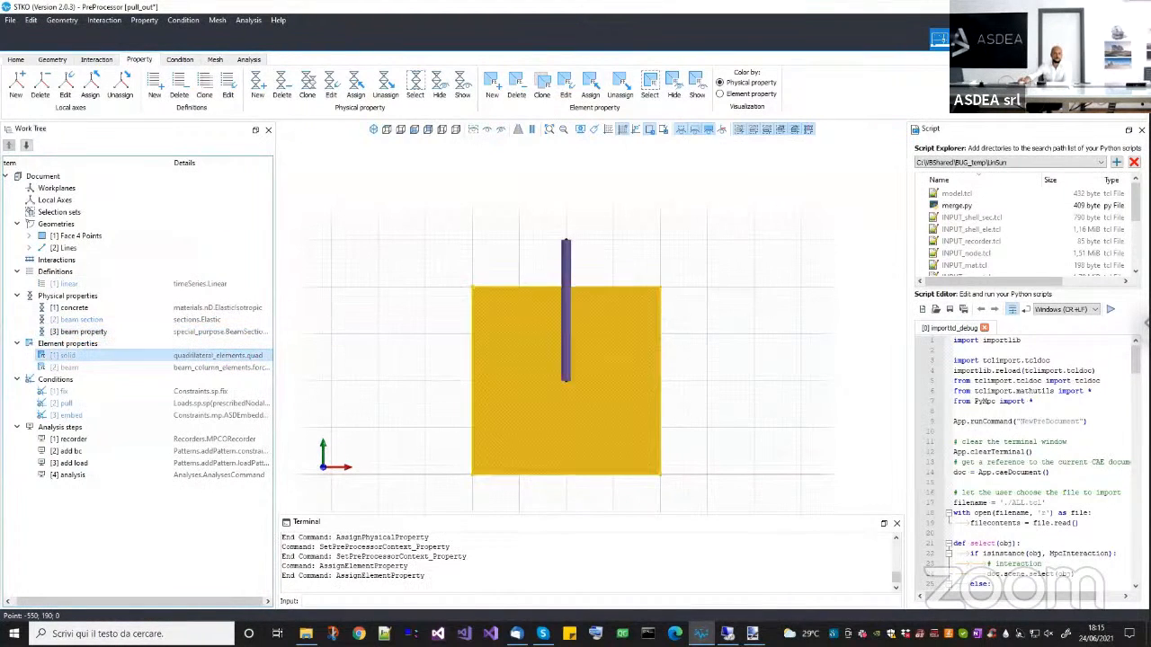
pyautogui.rightClick(259, 357)
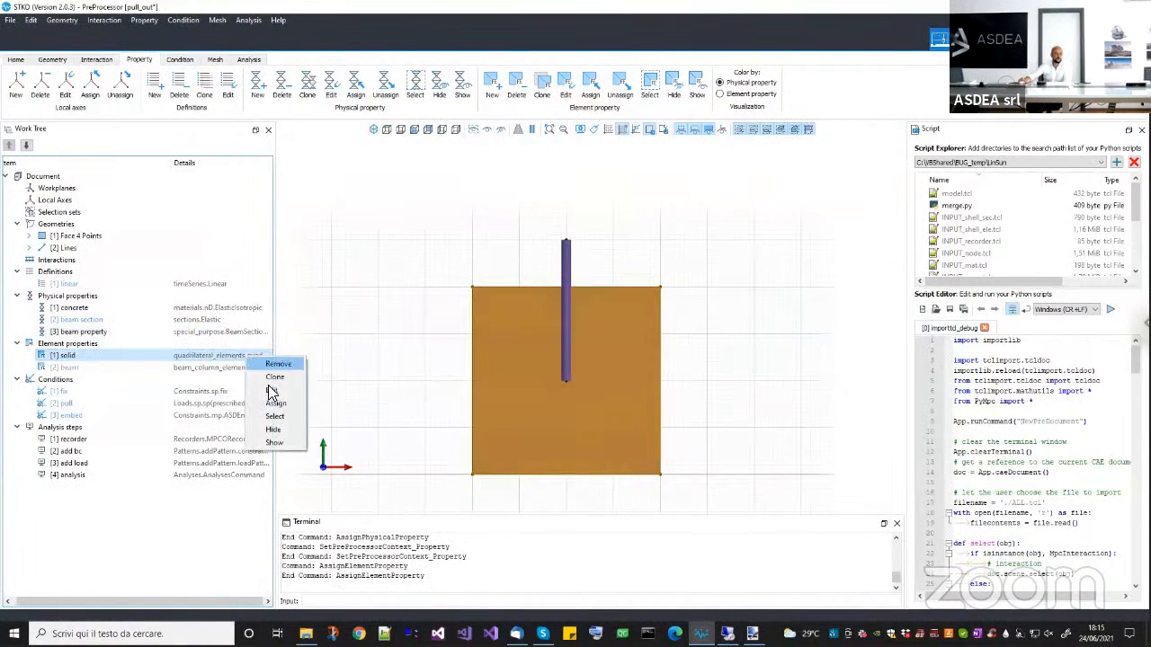
pyautogui.click(279, 378)
pyautogui.click(545, 225)
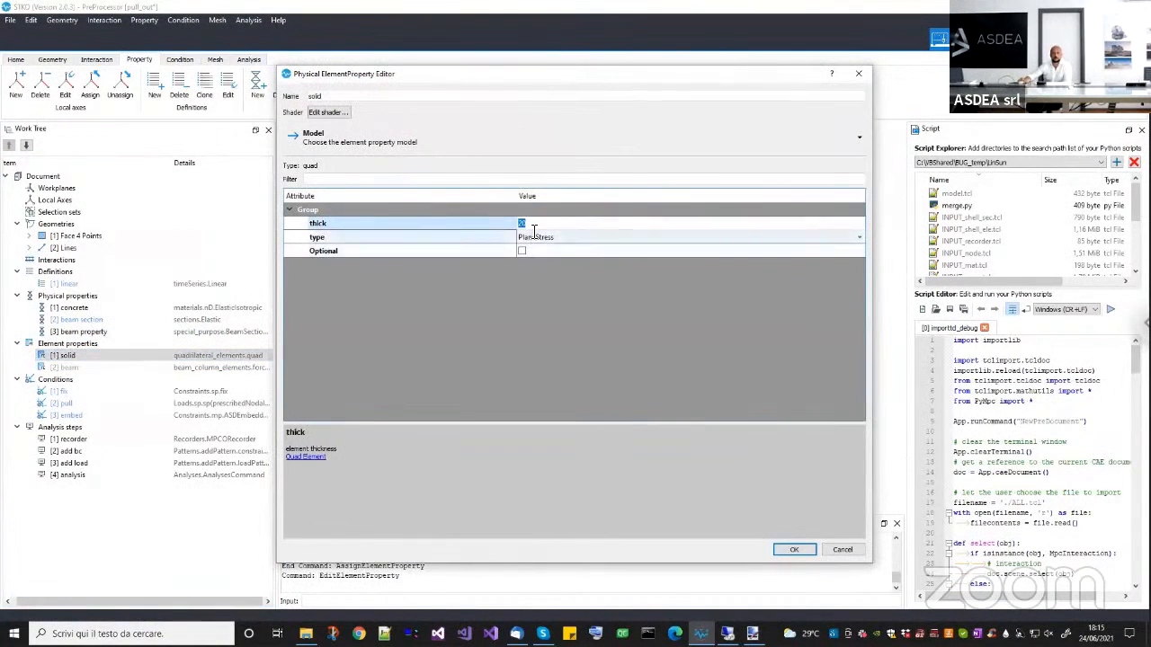
pyautogui.click(530, 226)
pyautogui.click(782, 552)
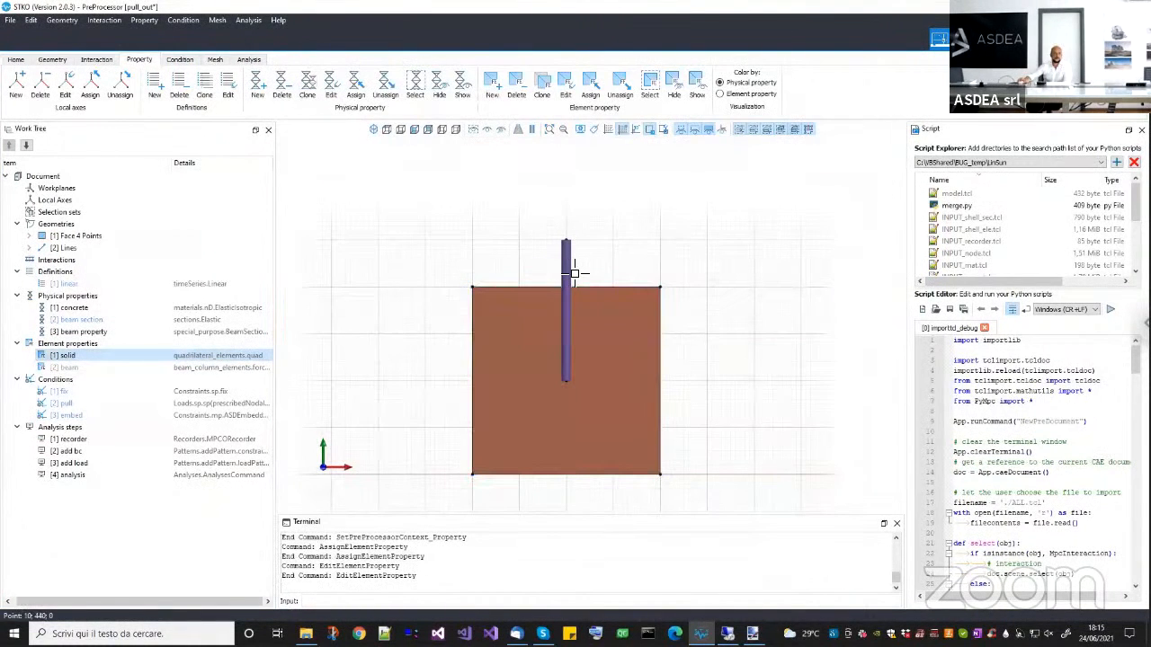
# Assign the beam element property to the vertical line and review its forceBeamColumn settings.
pyautogui.click(560, 262)
pyautogui.click(135, 369)
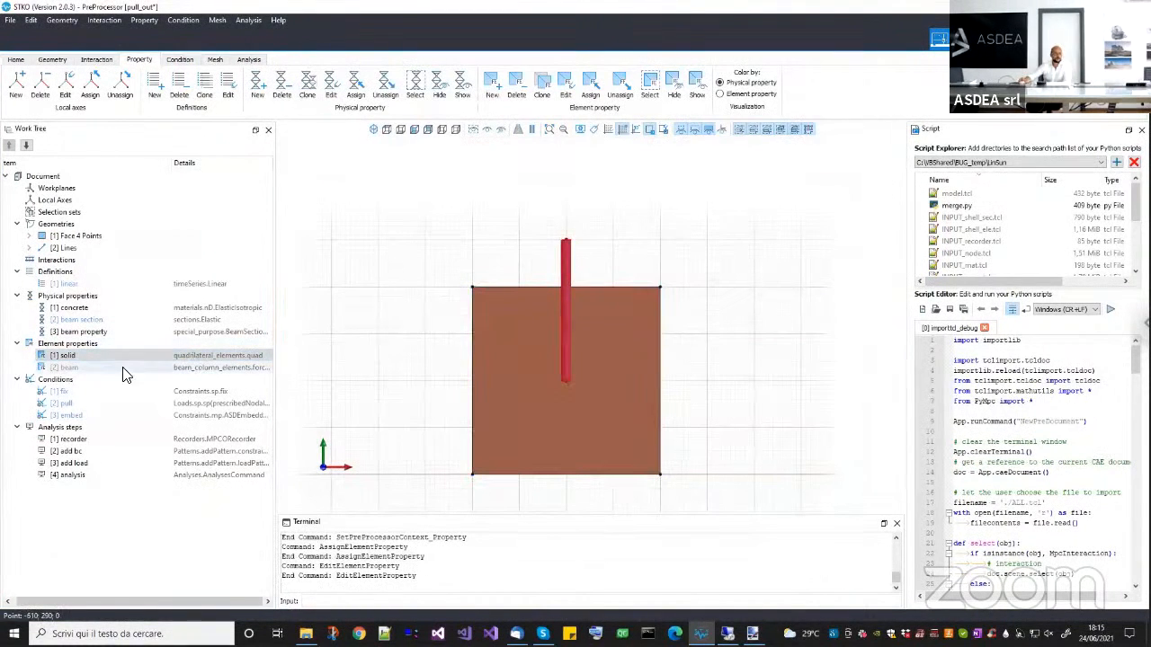
pyautogui.moveTo(131, 370); pyautogui.dragTo(407, 248)
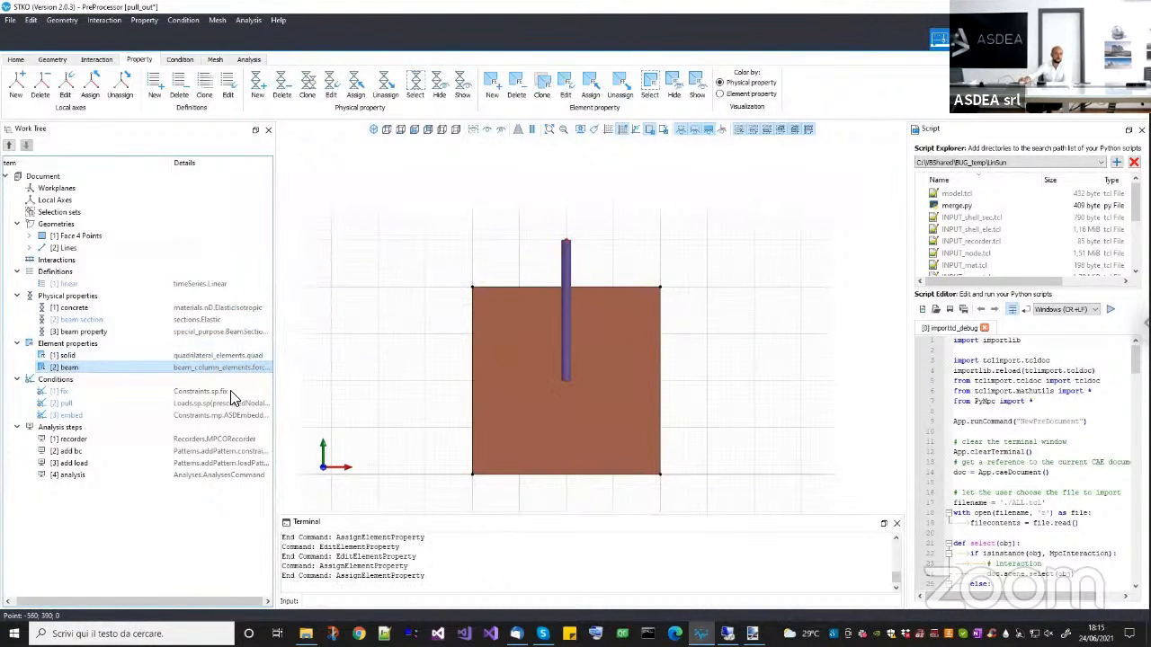
pyautogui.rightClick(232, 412)
pyautogui.click(238, 404)
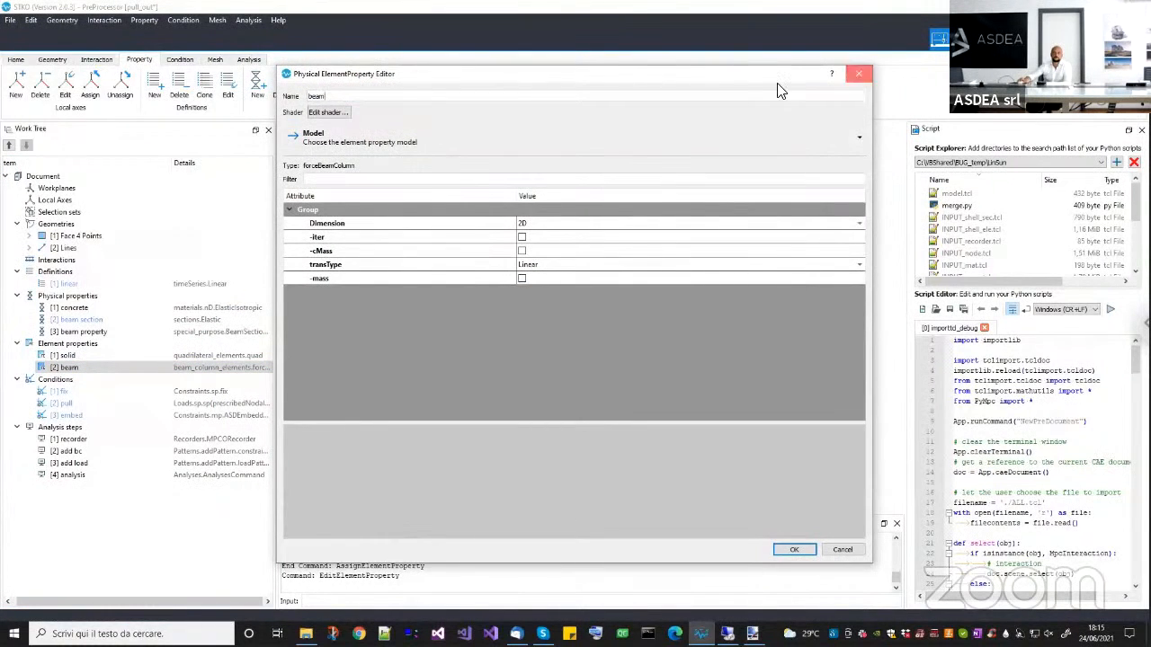
pyautogui.press('Escape')
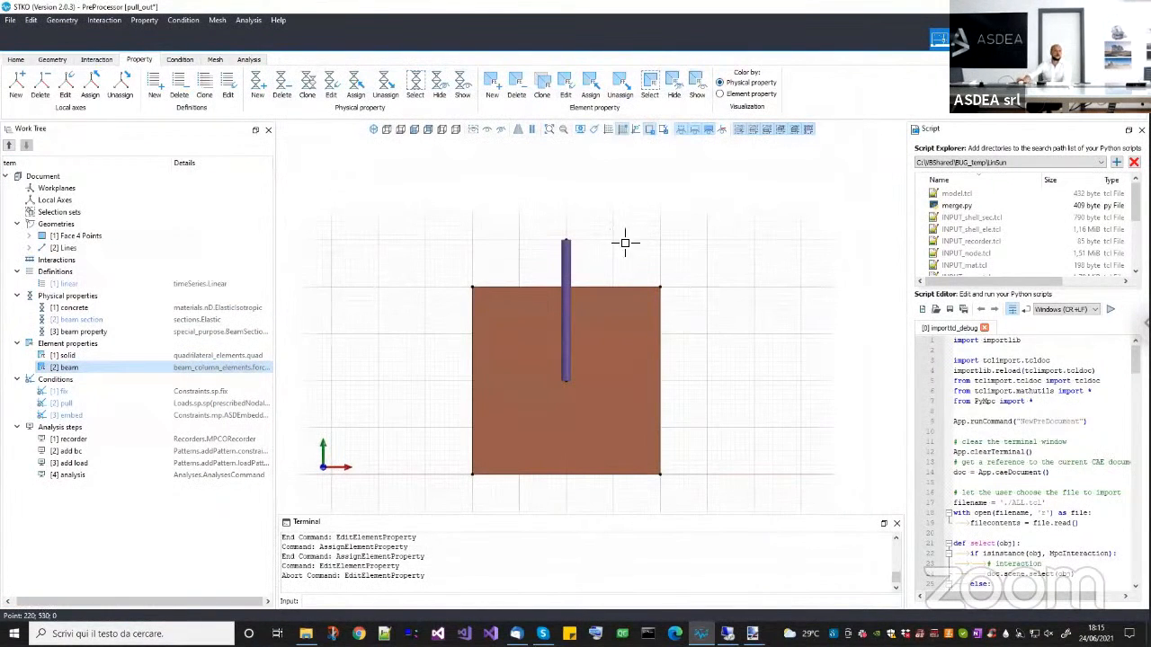
# Assign the fix condition to the bottom edge of the square face and display the model's conditions.
pyautogui.click(56, 392)
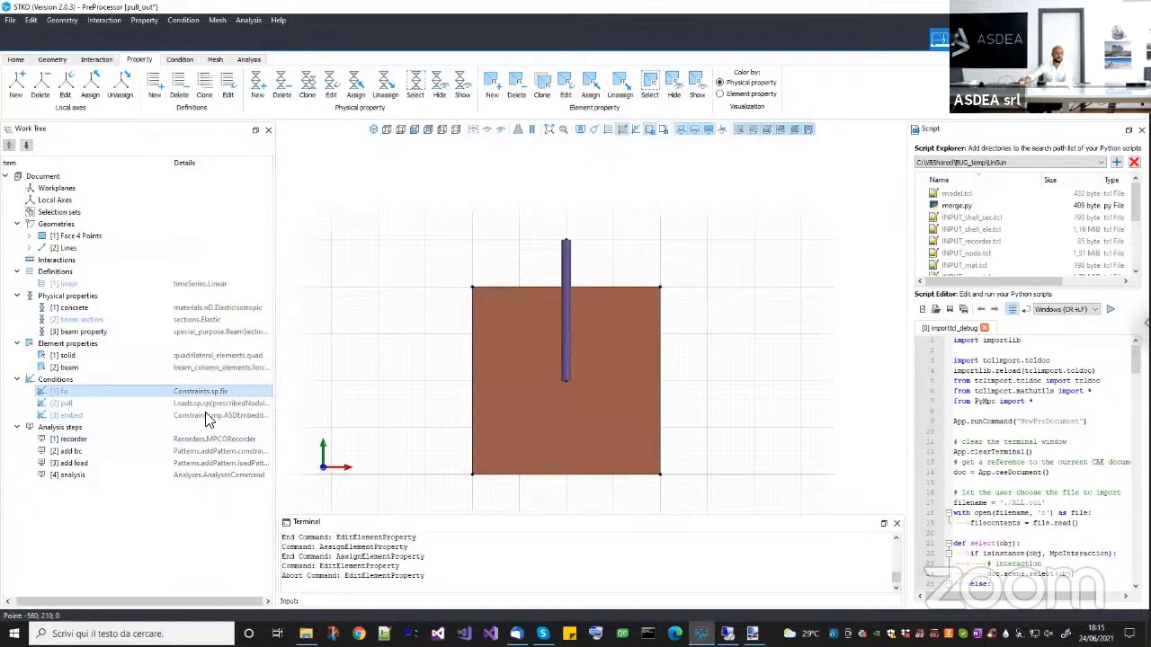
pyautogui.rightClick(115, 393)
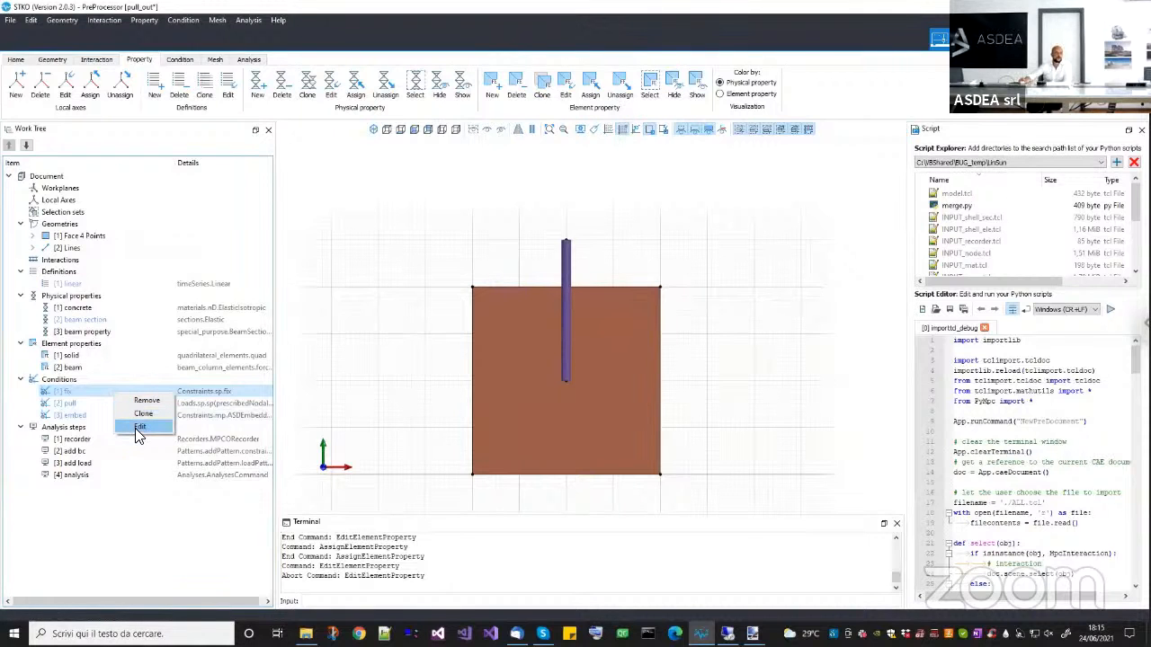
pyautogui.click(138, 426)
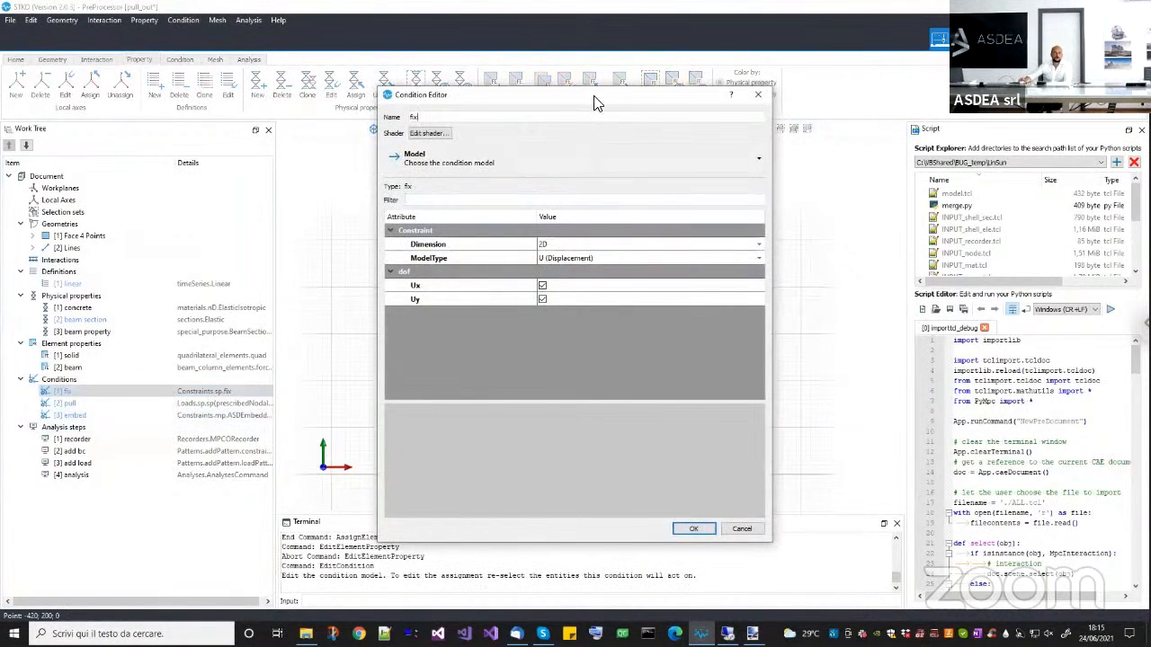
pyautogui.moveTo(449, 108); pyautogui.dragTo(144, 131)
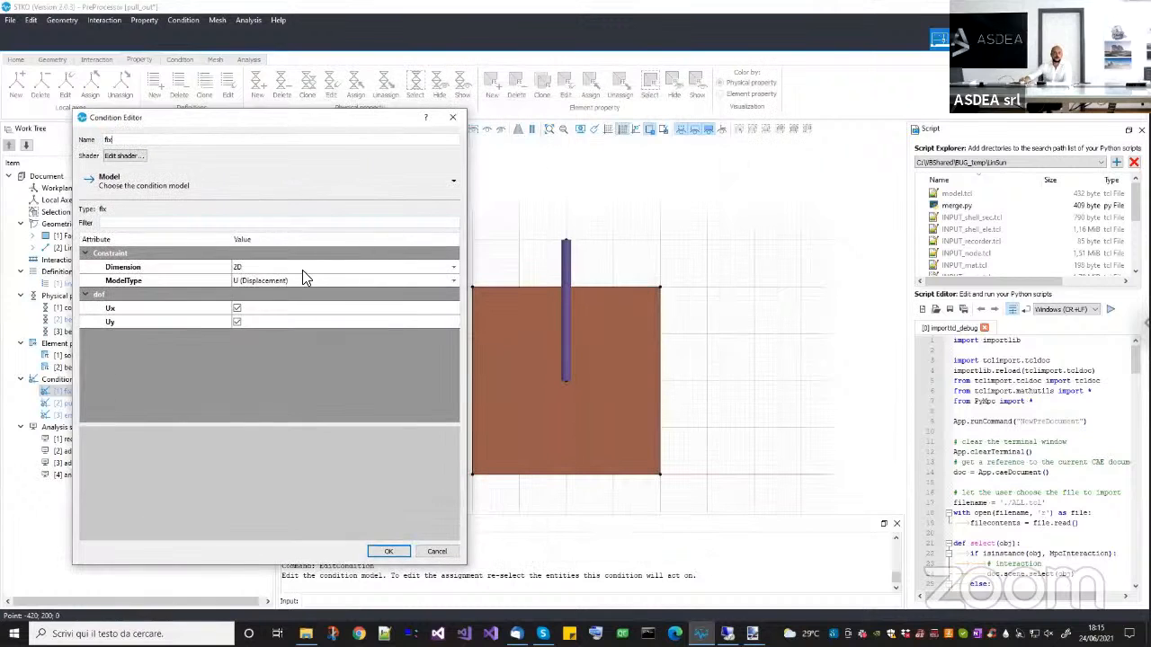
pyautogui.click(565, 380)
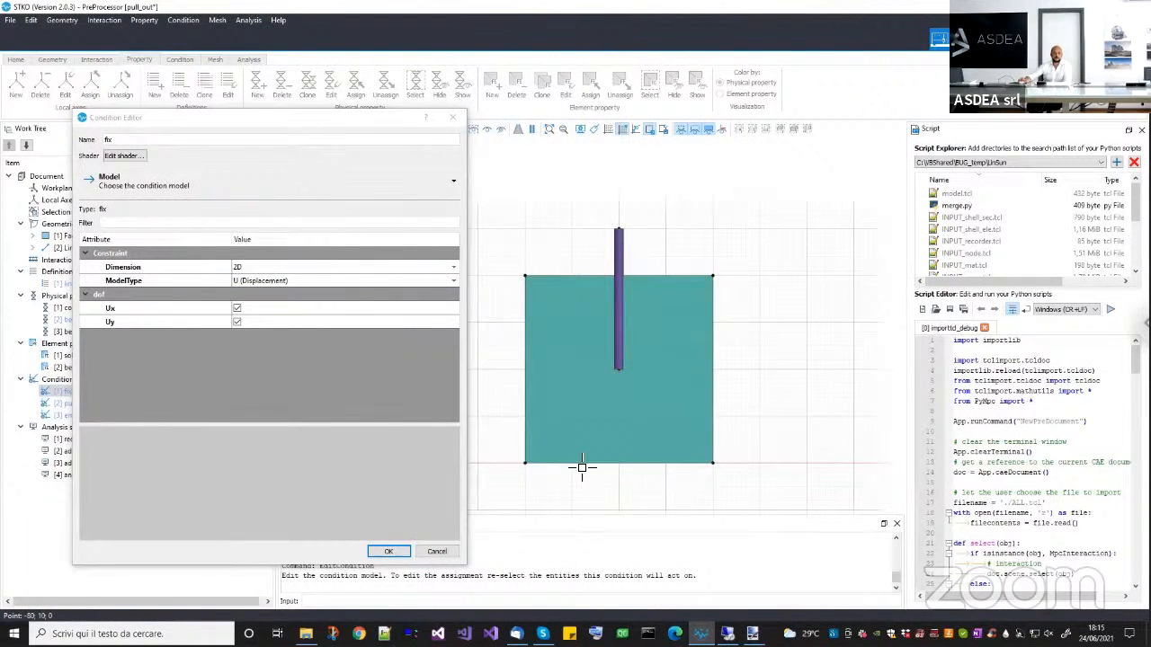
pyautogui.click(387, 554)
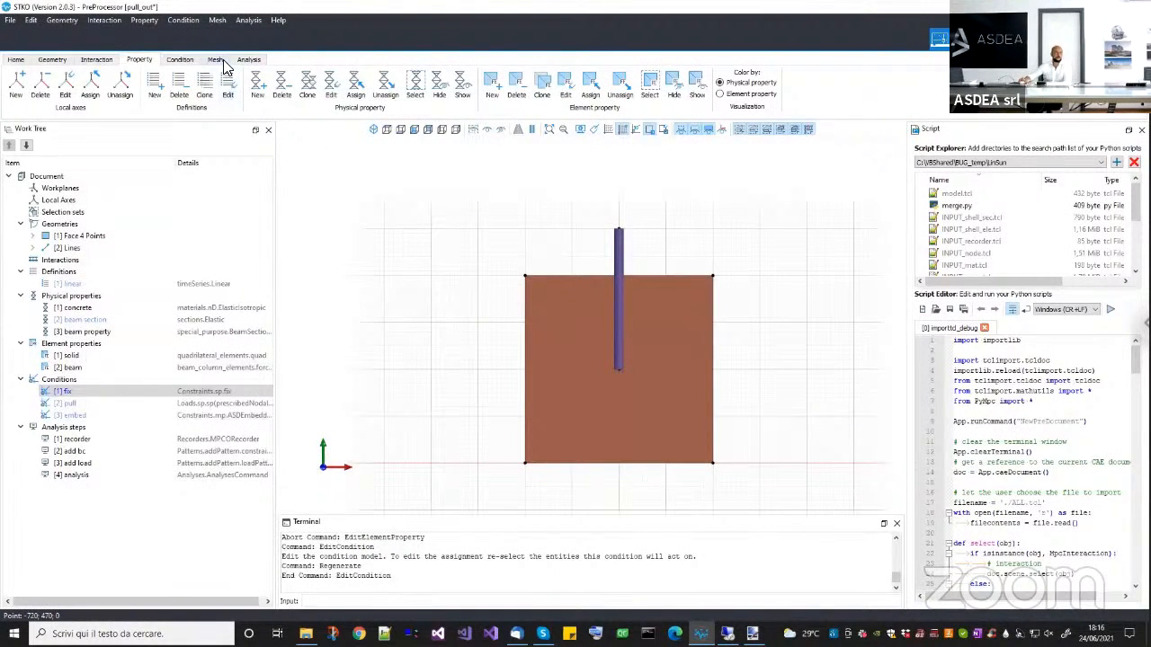
pyautogui.click(188, 60)
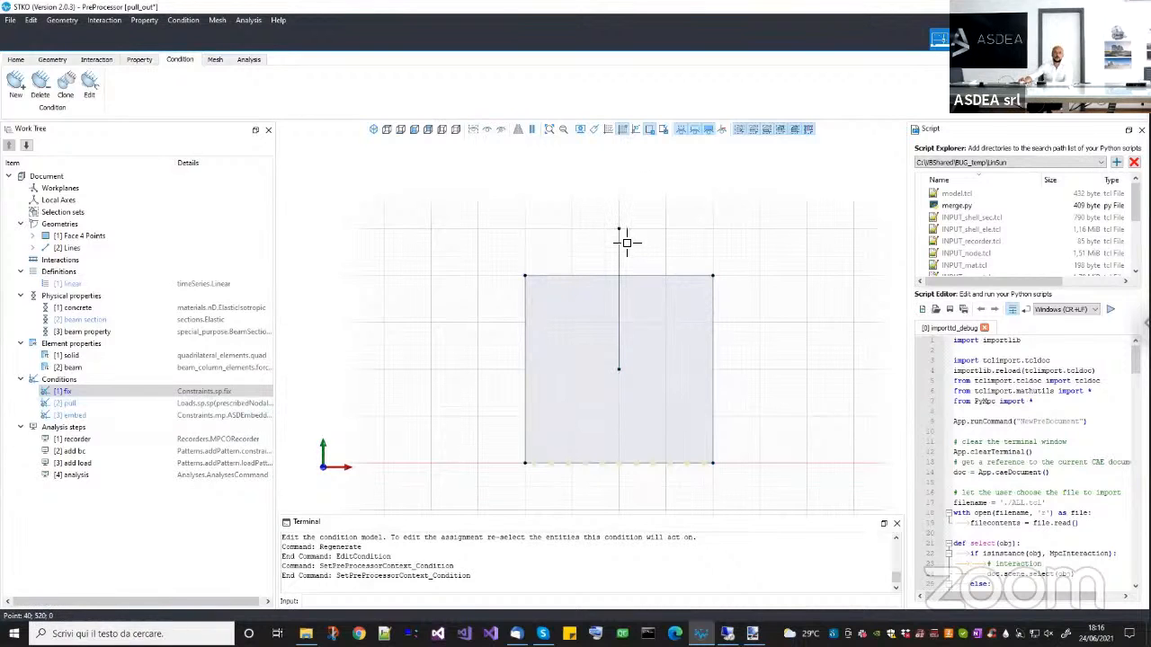
# Assign the pull condition to the top endpoint of the vertical line and review its prescribed Uy and Rz values.
pyautogui.click(77, 404)
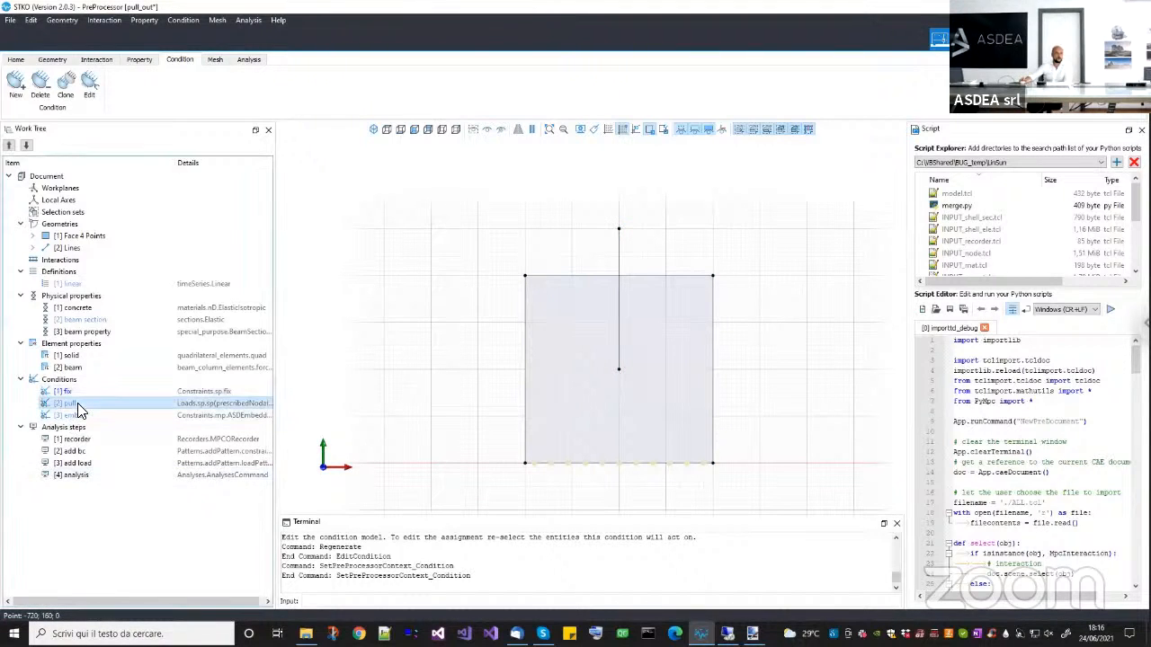
pyautogui.rightClick(77, 404)
pyautogui.click(99, 426)
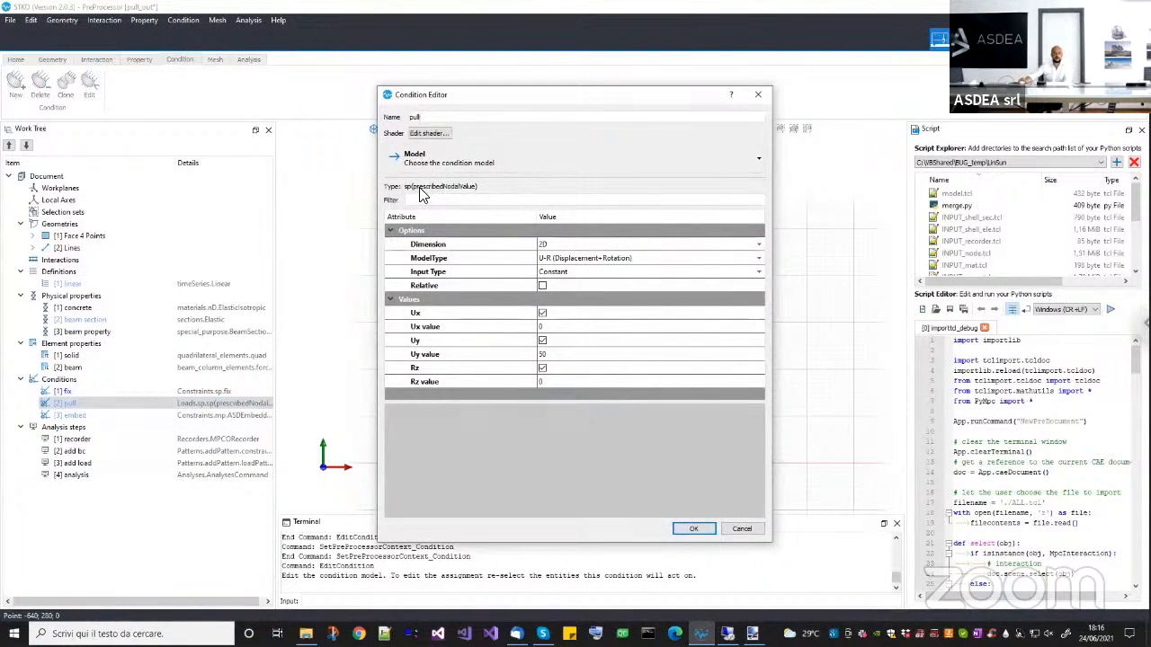
pyautogui.moveTo(524, 102); pyautogui.dragTo(269, 119)
pyautogui.click(619, 231)
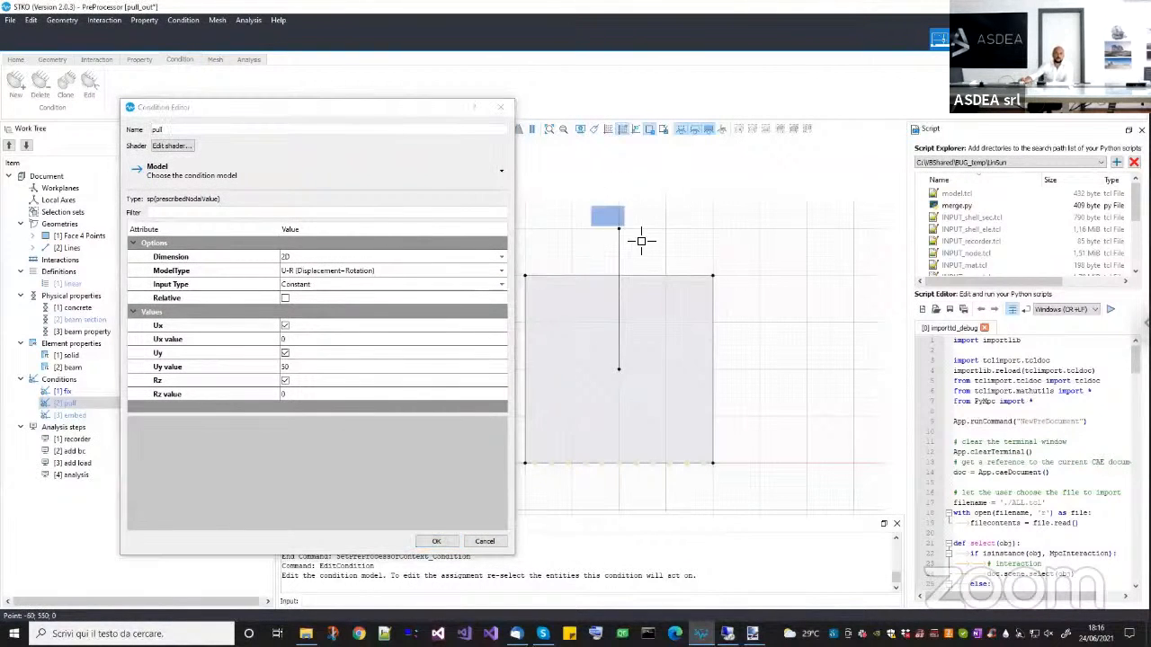
pyautogui.click(319, 369)
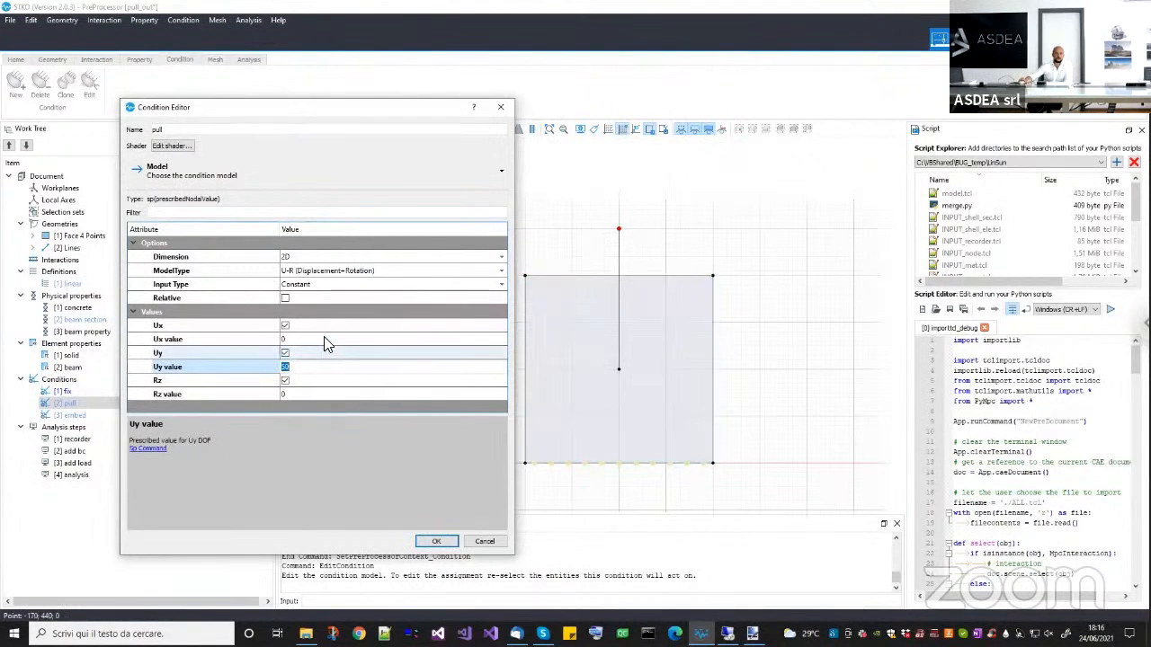
pyautogui.click(317, 394)
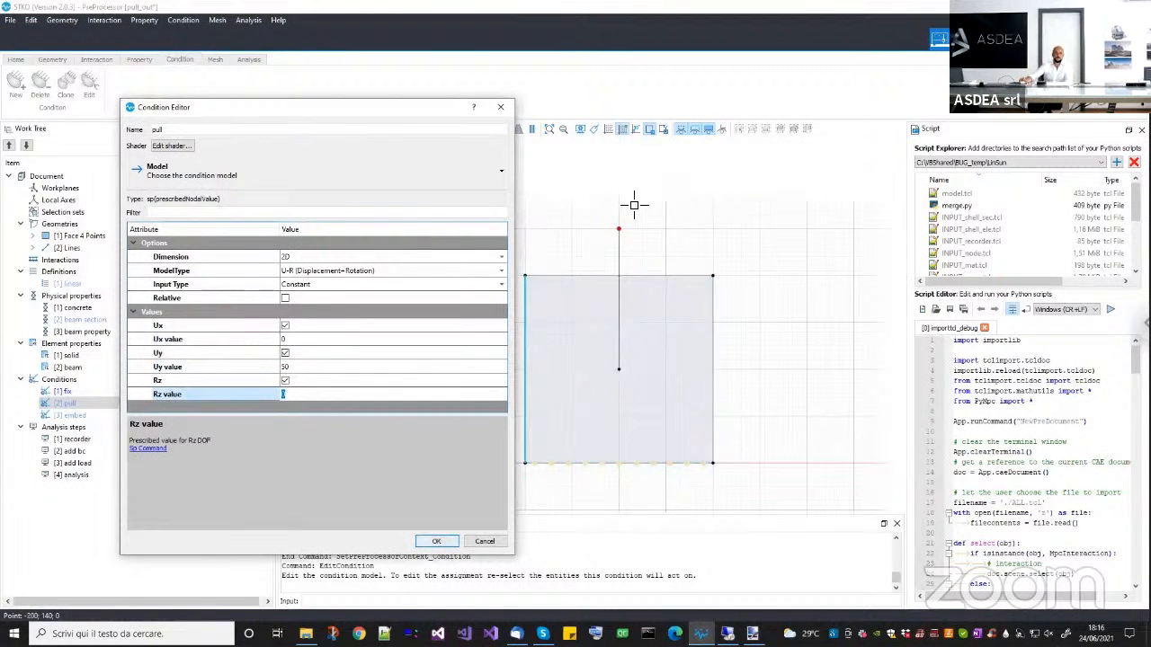
pyautogui.click(438, 542)
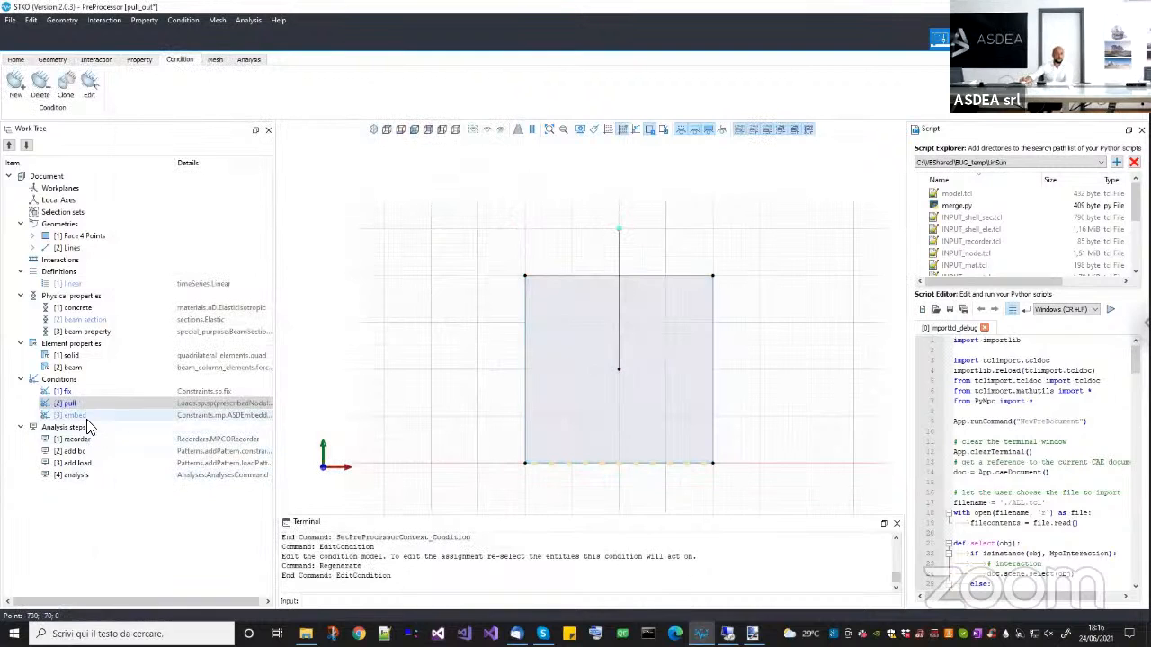
# Delete the embed condition from the model.
pyautogui.click(92, 418)
pyautogui.rightClick(106, 423)
pyautogui.click(126, 430)
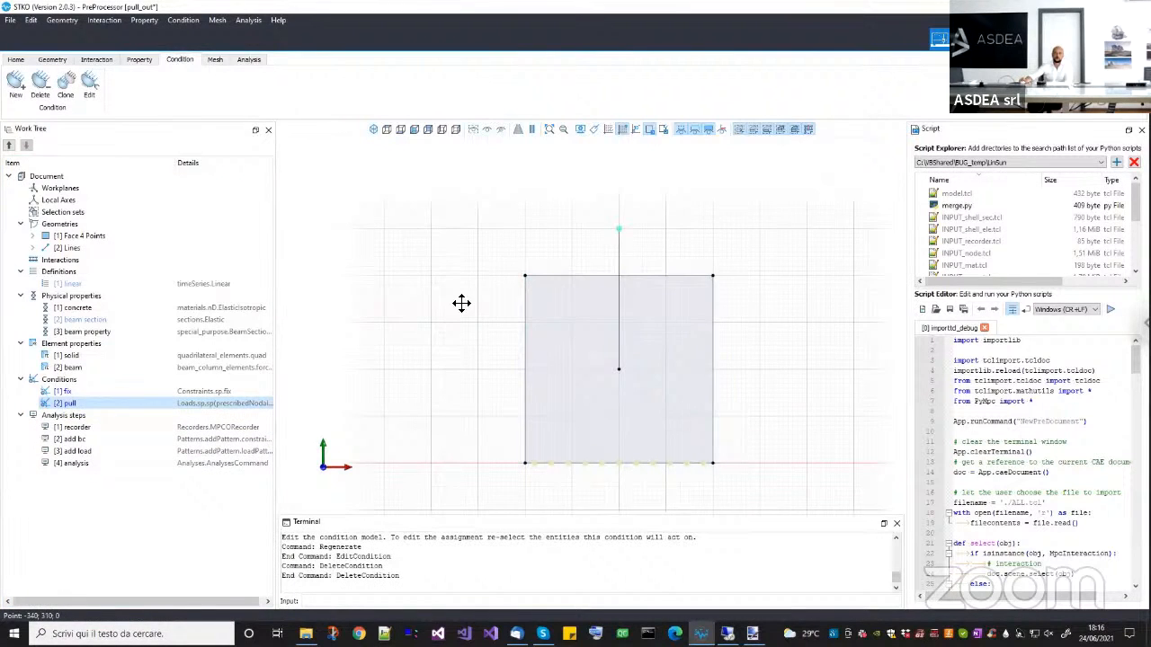
pyautogui.moveTo(464, 320); pyautogui.dragTo(461, 304, button='middle')
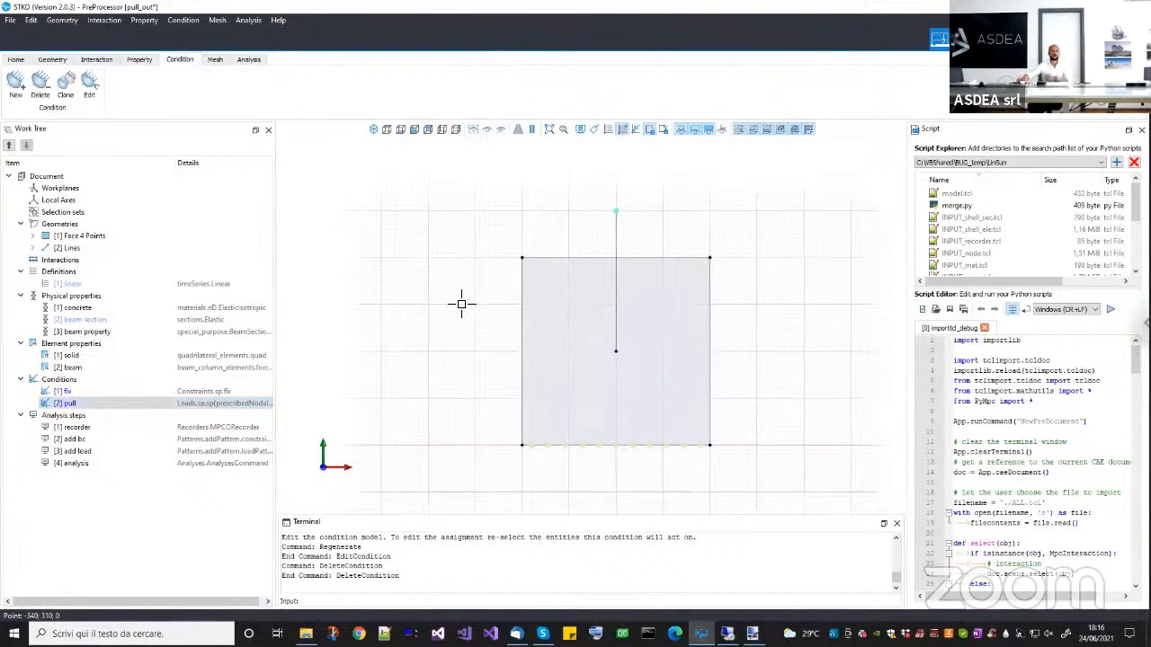
# Review the nodal results selected in the recorder analysis step.
pyautogui.click(77, 427)
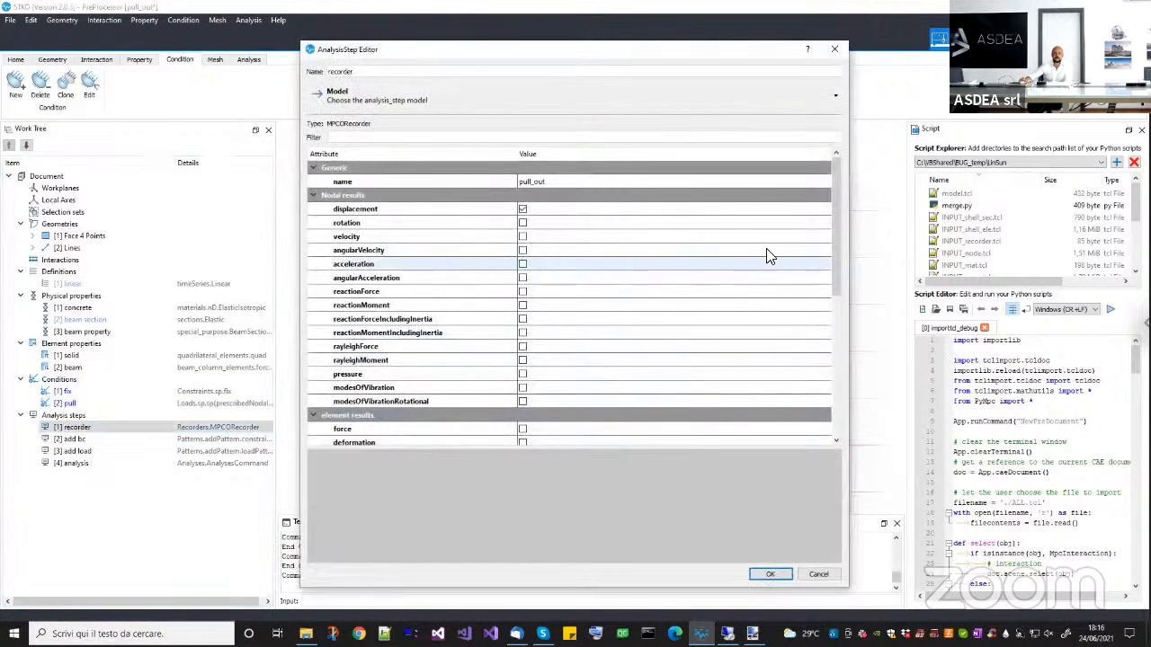
pyautogui.click(522, 209)
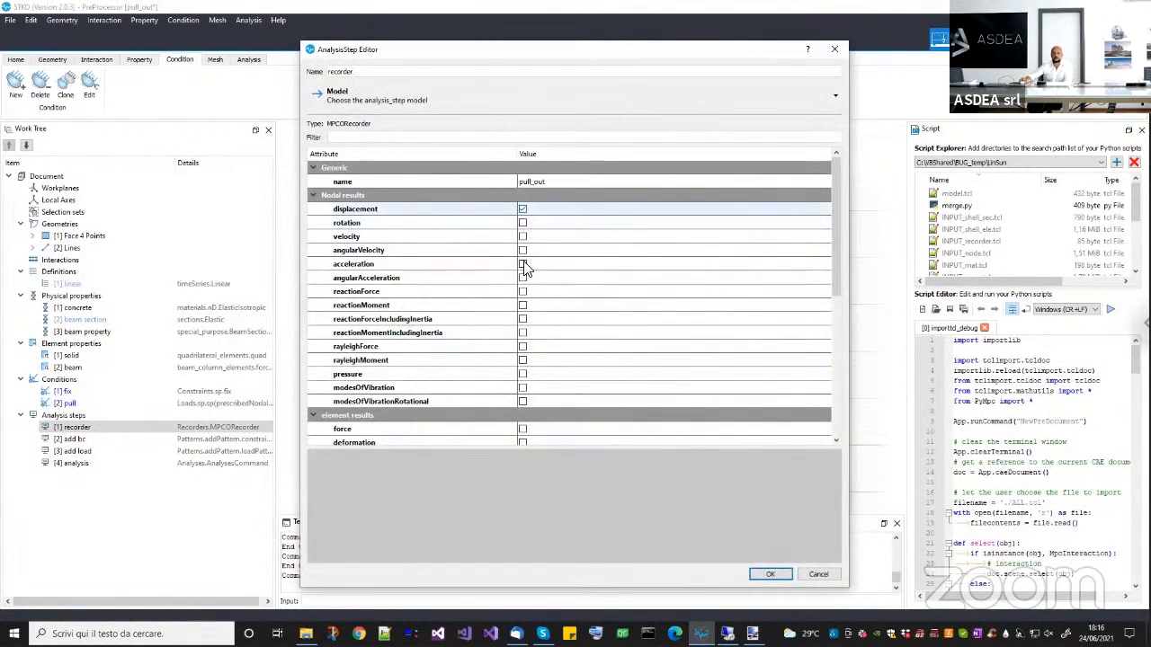
pyautogui.click(771, 574)
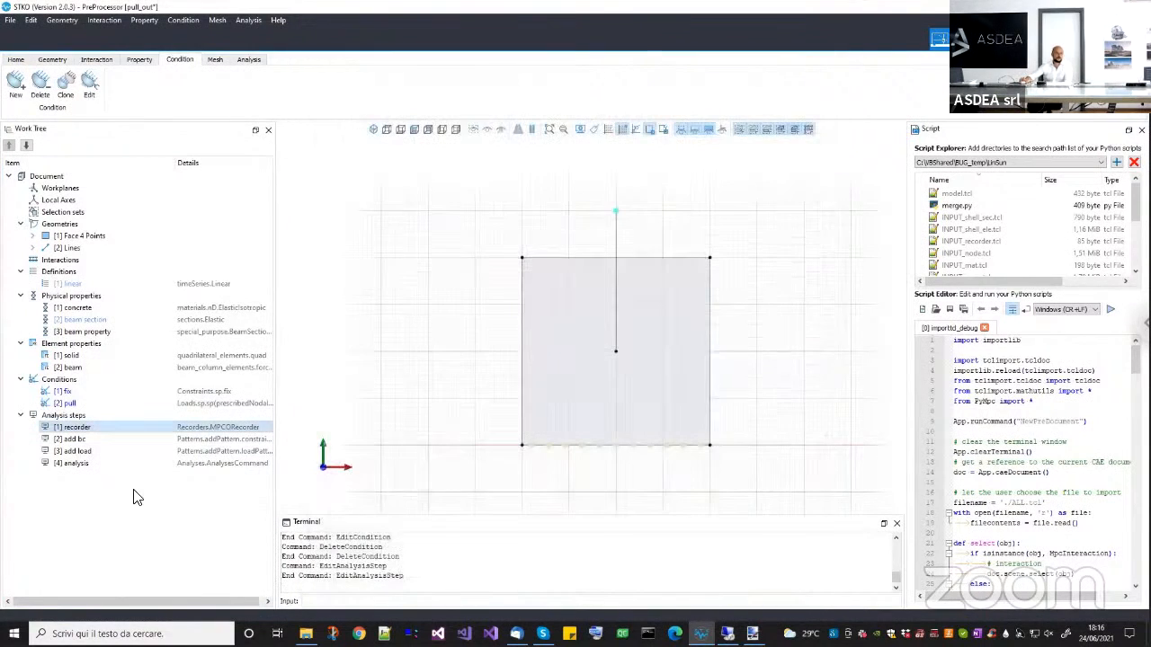
# Edit the add bc analysis step, checking its sp constraint and reducing the mp constraint list to 0 rows.
pyautogui.rightClick(74, 440)
pyautogui.click(110, 473)
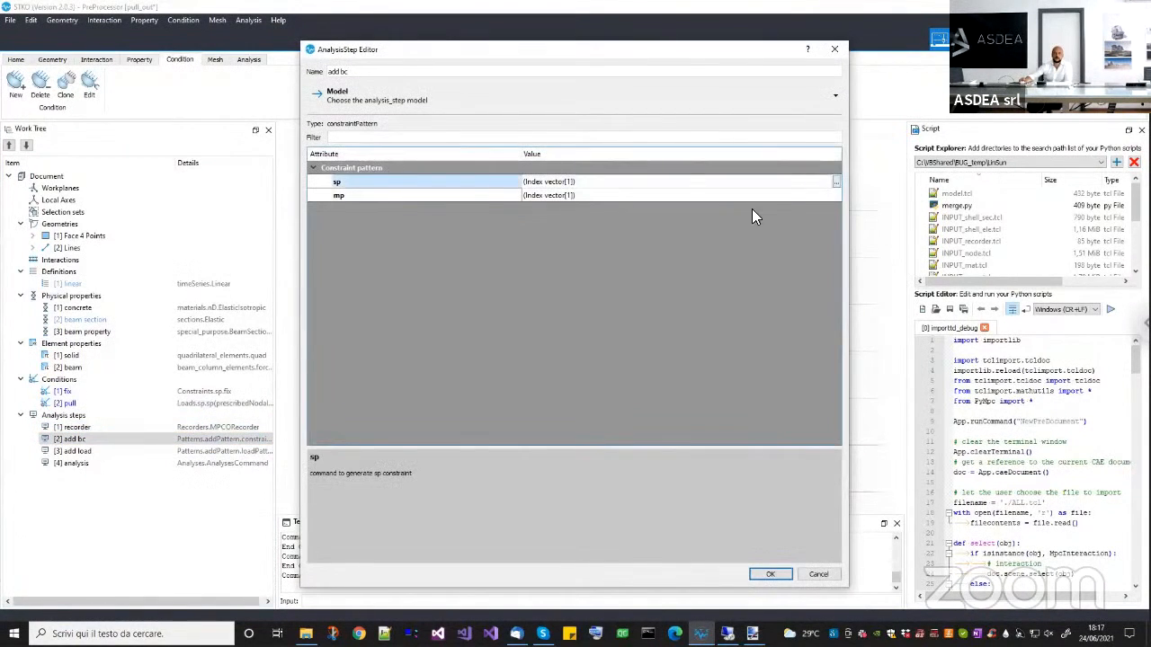
pyautogui.click(628, 390)
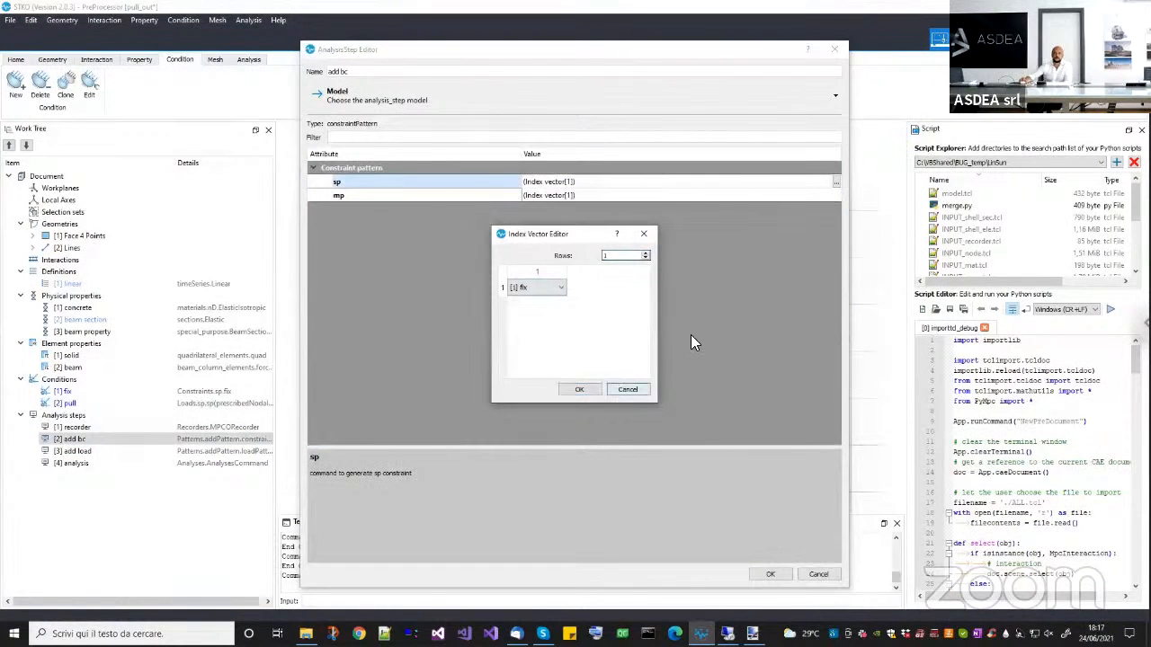
pyautogui.click(835, 196)
pyautogui.click(836, 195)
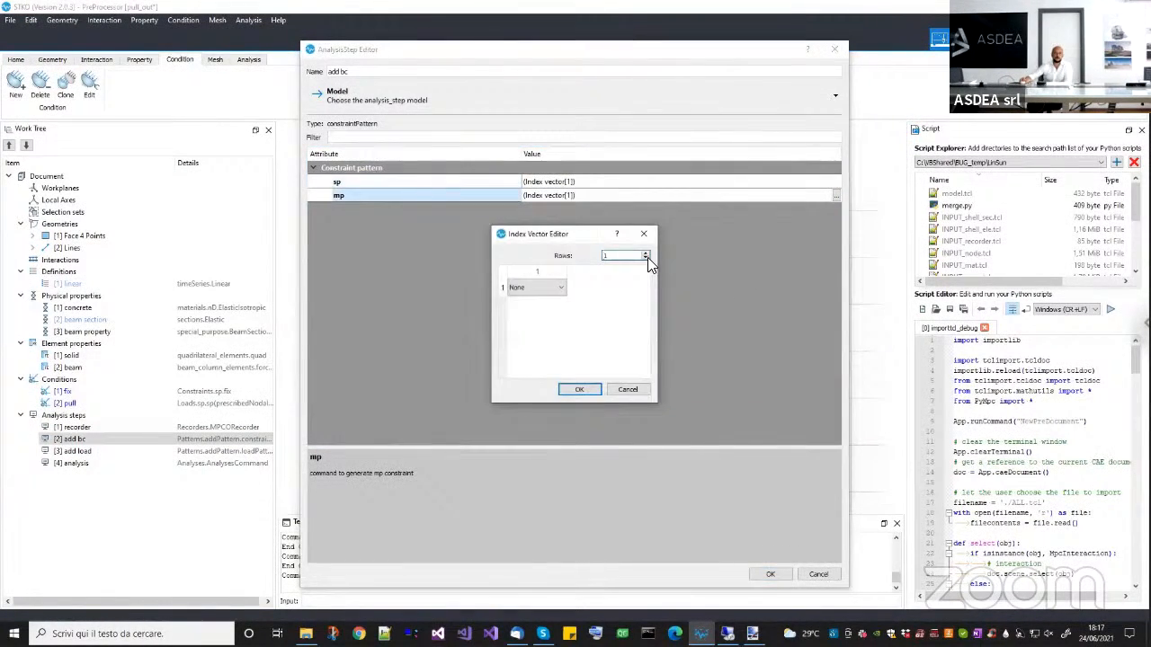
pyautogui.click(645, 258)
pyautogui.press('Return')
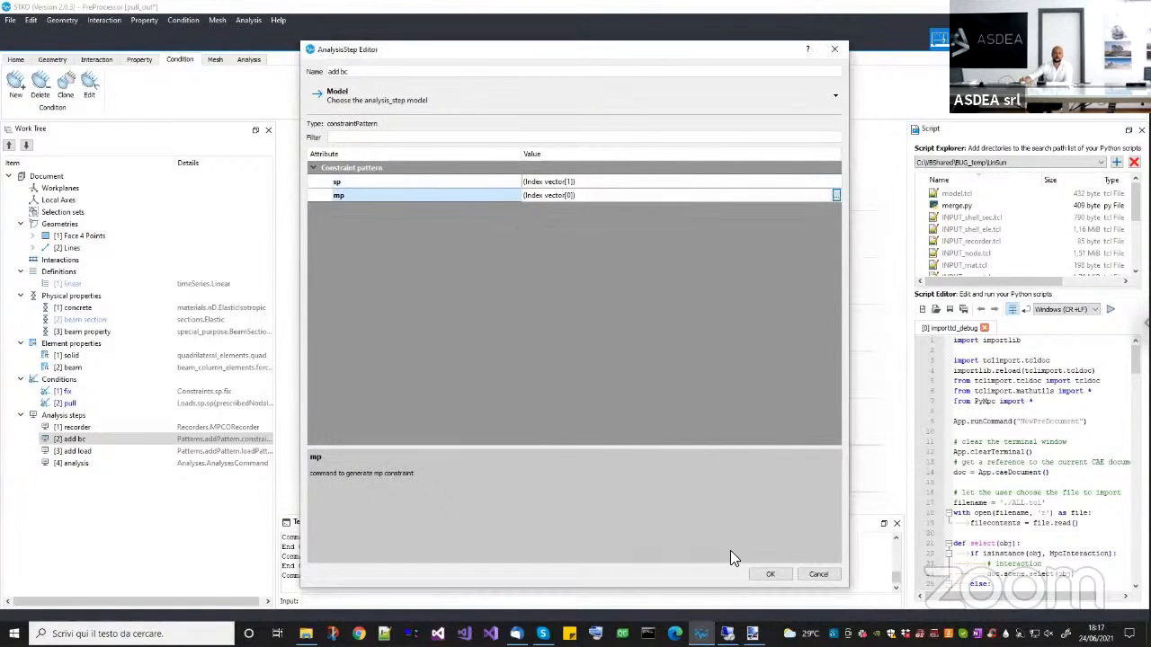
pyautogui.click(767, 573)
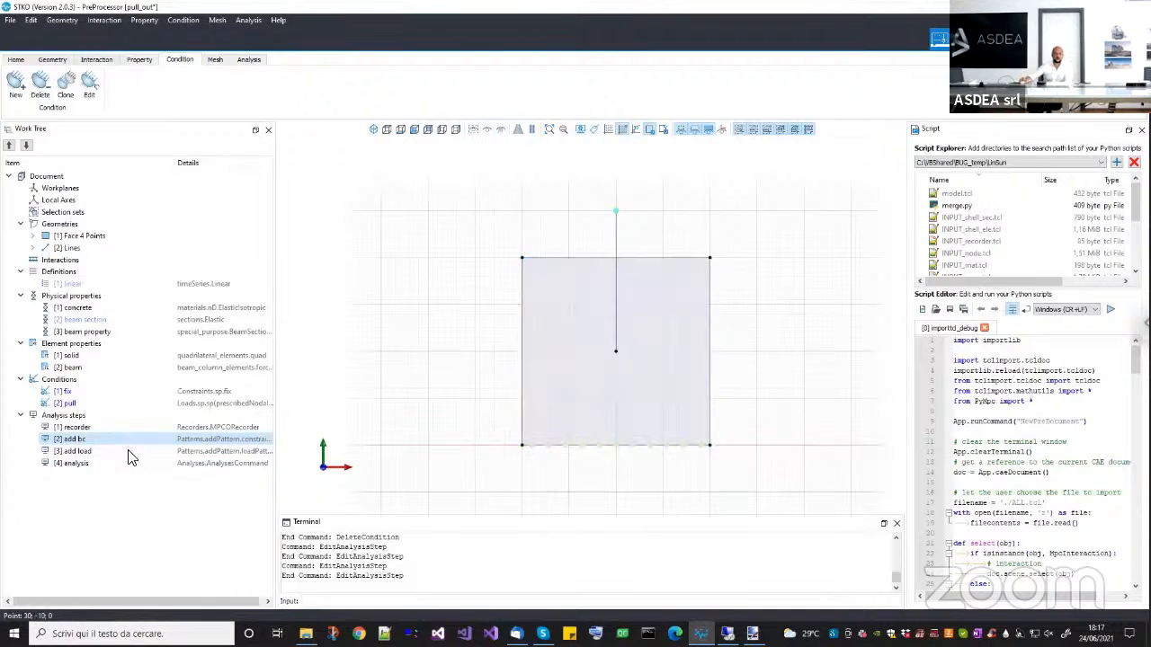
# Review the sp condition referenced by the add load analysis step without changing it.
pyautogui.rightClick(97, 454)
pyautogui.click(118, 484)
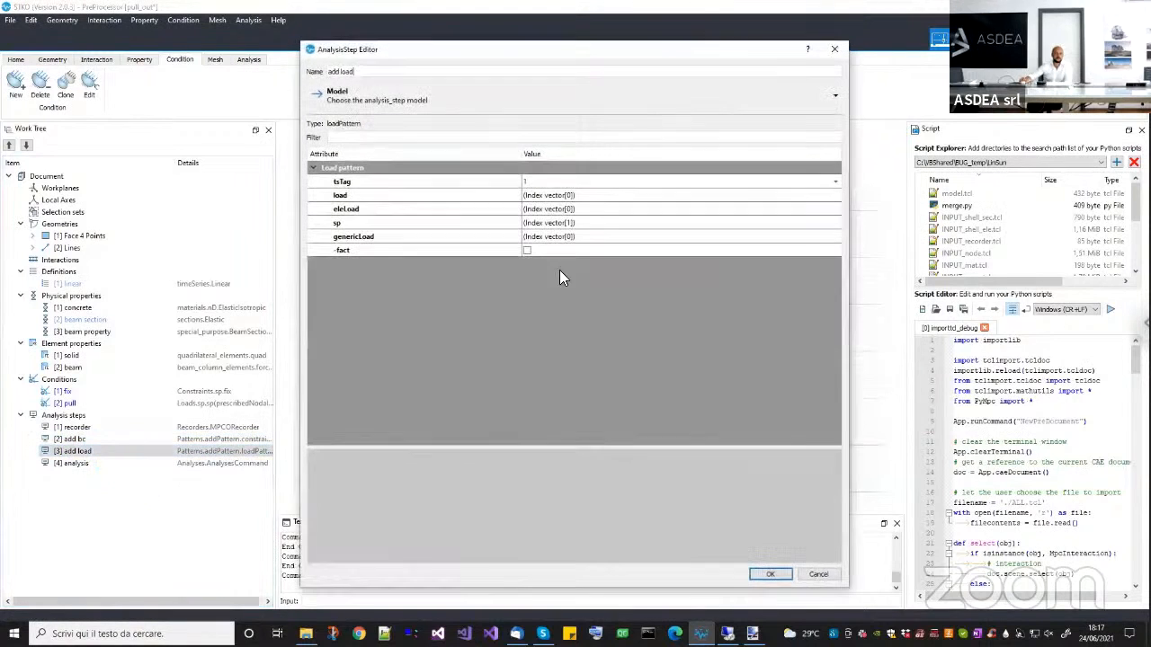
pyautogui.click(663, 224)
pyautogui.click(835, 223)
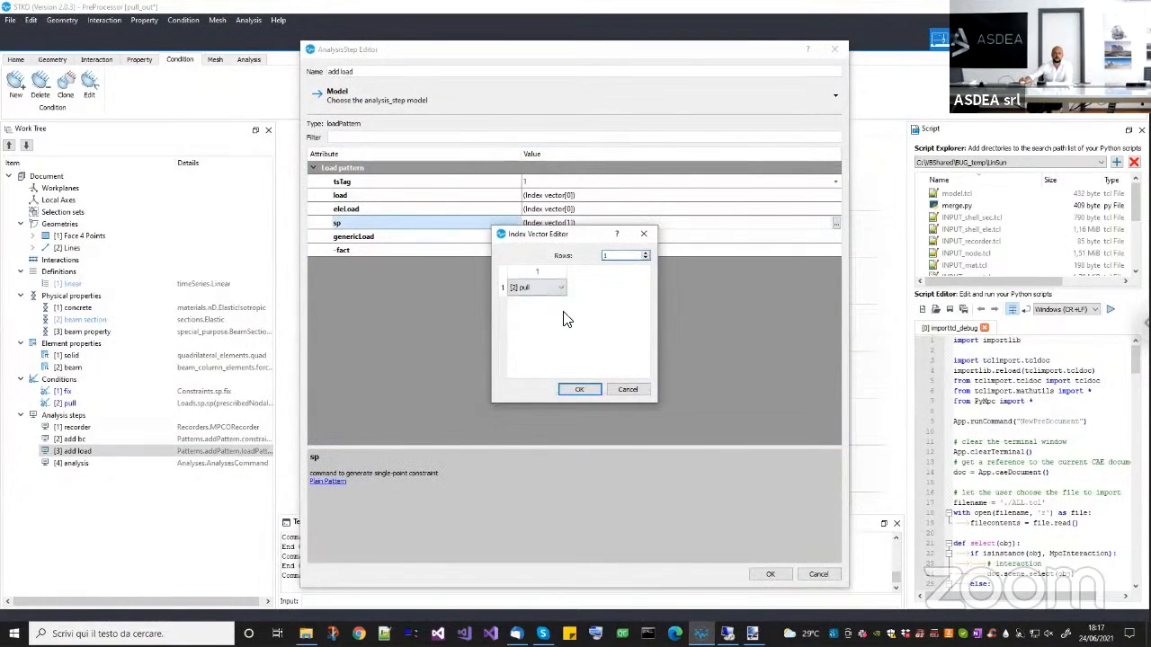
pyautogui.click(818, 575)
# Review the solver, integrator and time-stepping settings of the analysis step.
pyautogui.click(76, 463)
pyautogui.rightClick(101, 464)
pyautogui.click(103, 497)
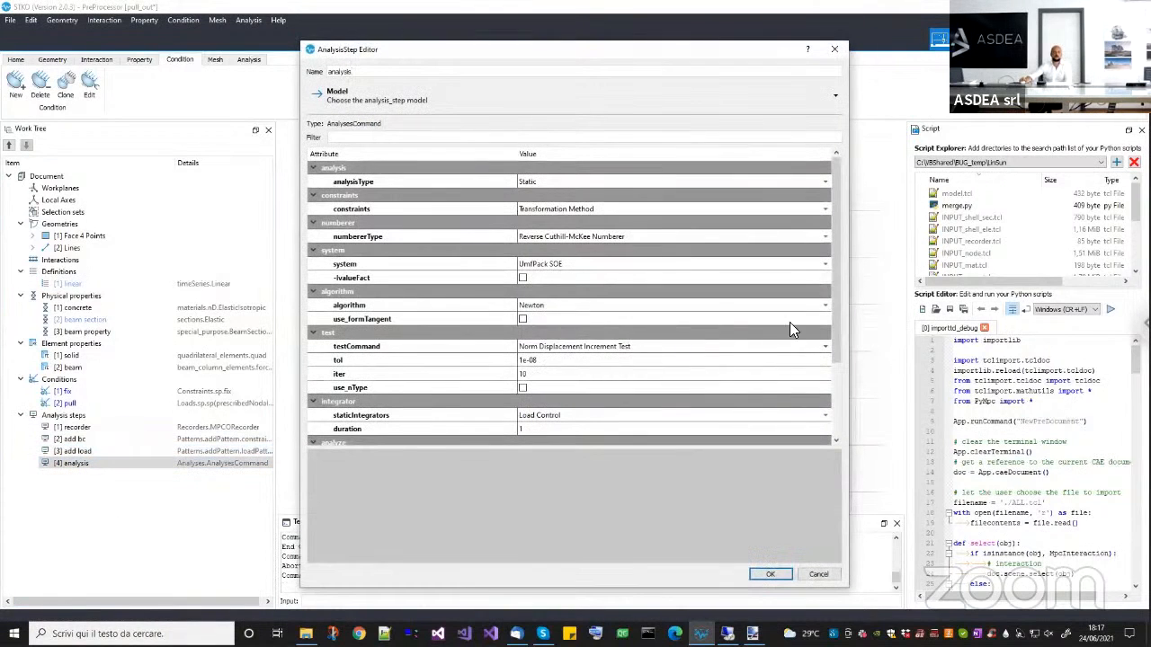
pyautogui.moveTo(833, 352); pyautogui.dragTo(829, 433)
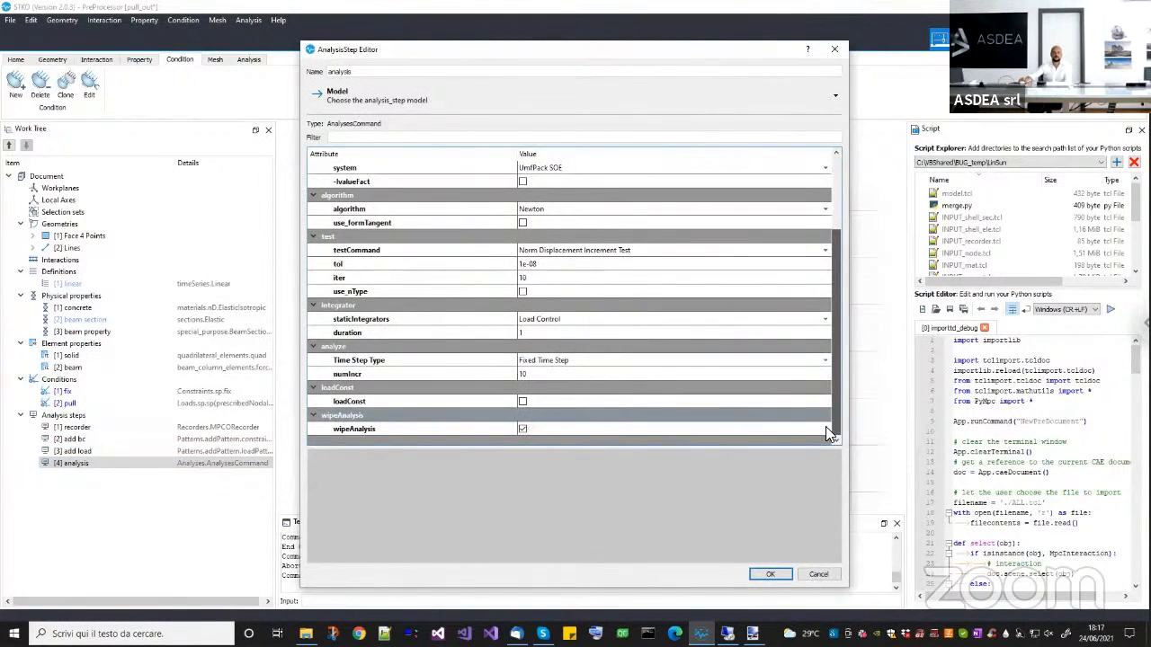
pyautogui.click(766, 575)
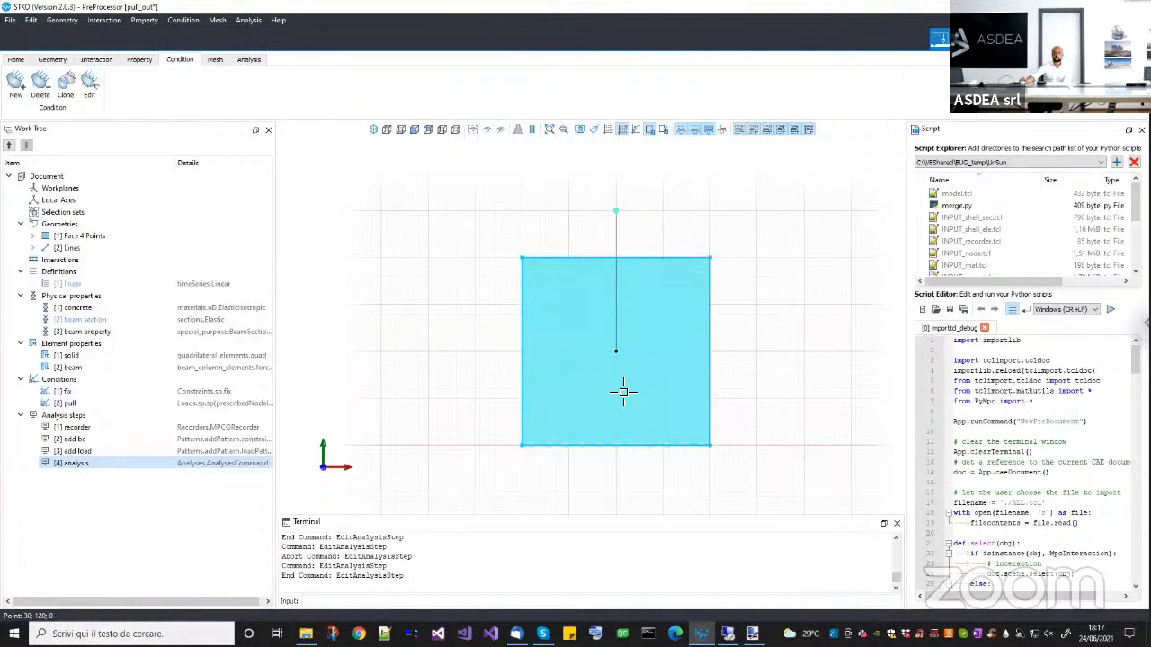
# Run the analysis with output in the how_to_use_it folder and close the solver console when it finishes.
pyautogui.click(248, 59)
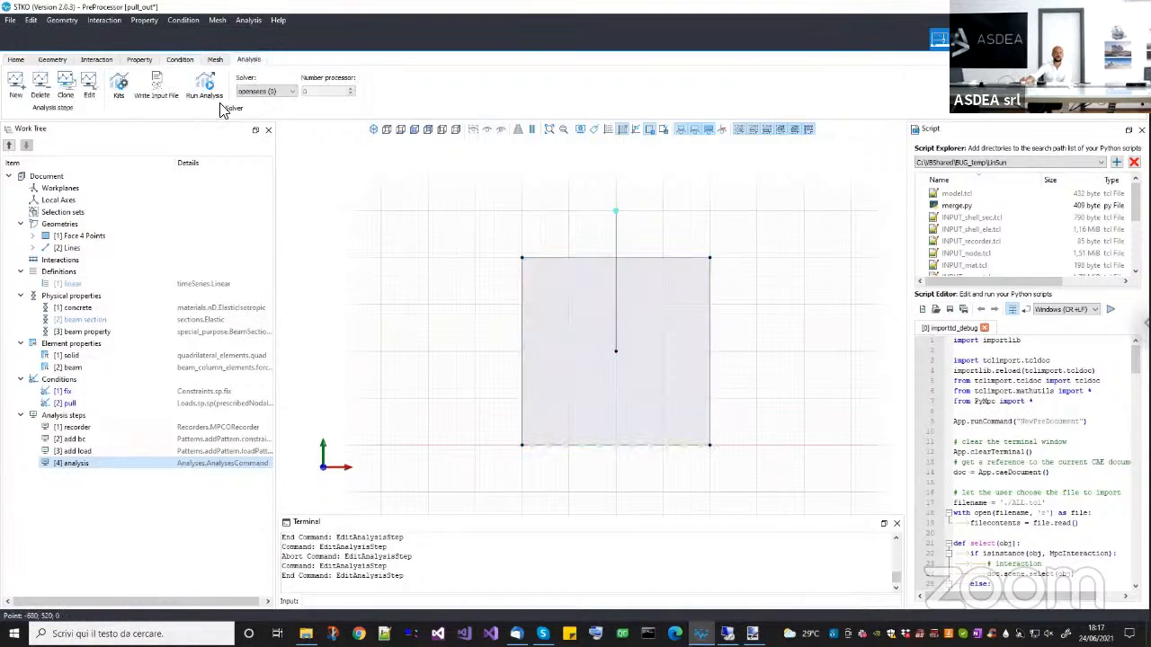
pyautogui.click(206, 94)
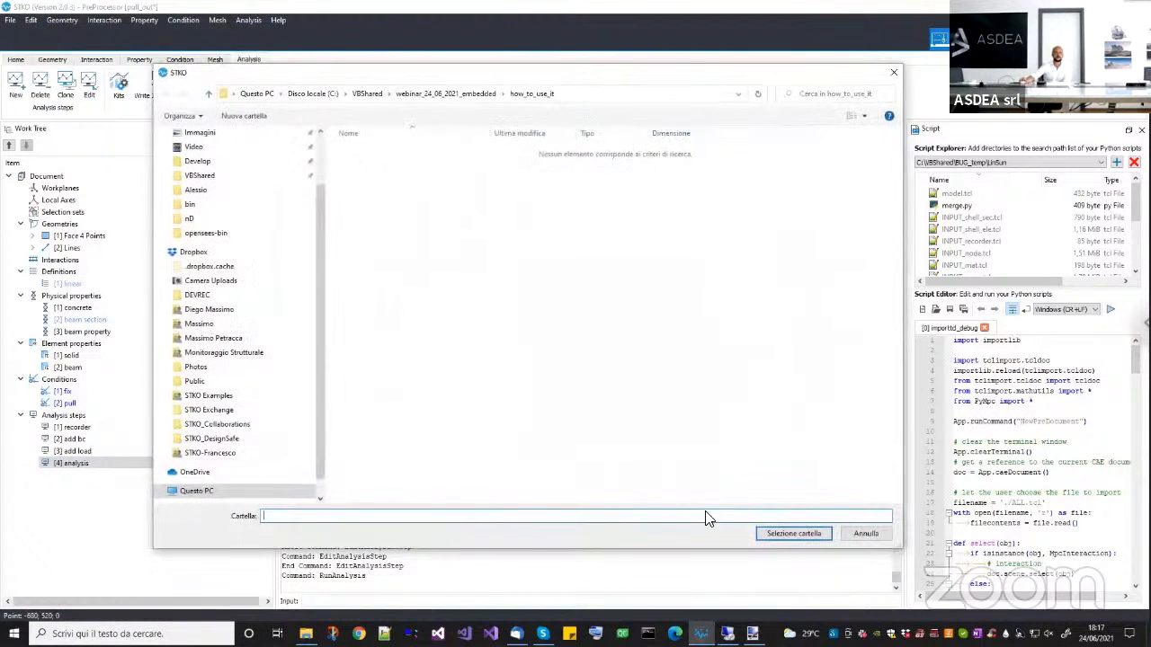
pyautogui.click(764, 534)
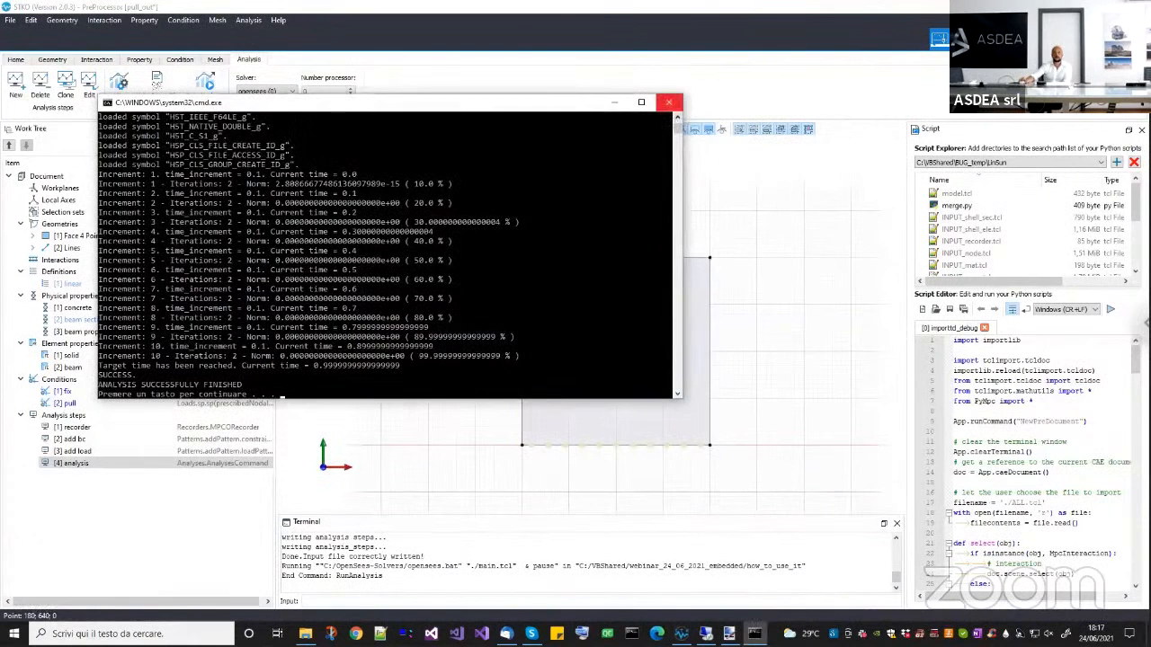
pyautogui.click(668, 101)
# Open the pull_out.mpco results database from the how_to_use_it folder in the post-processor.
pyautogui.click(180, 97)
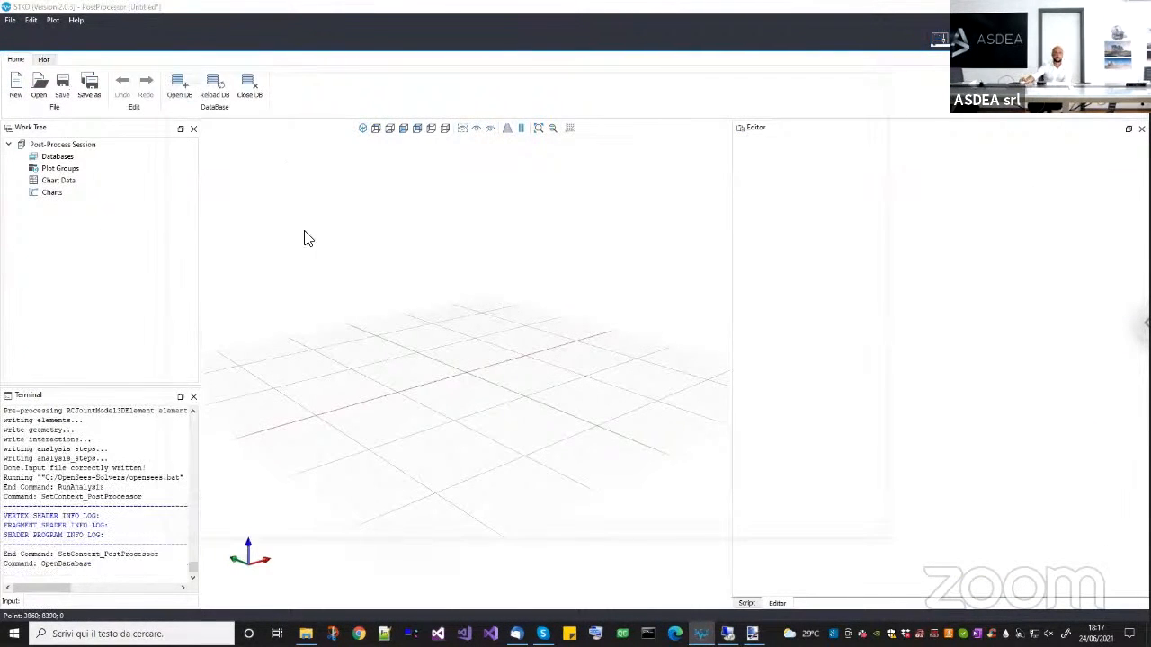
pyautogui.hotkey('alt', 'Up')
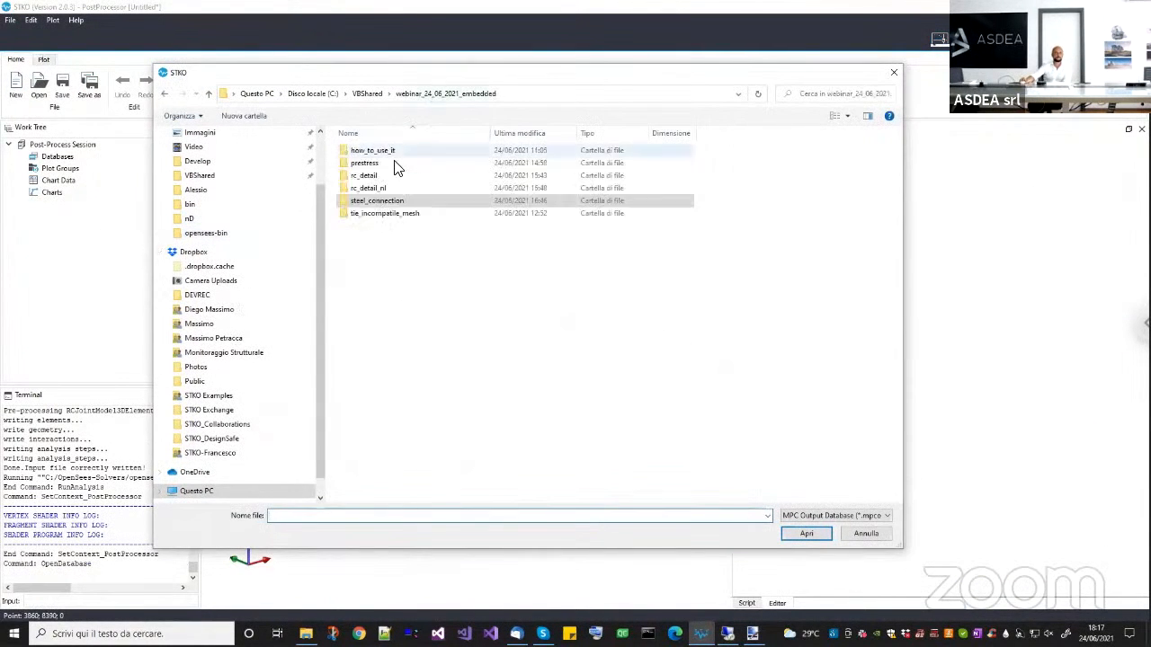
pyautogui.doubleClick(392, 153)
pyautogui.click(392, 152)
pyautogui.press('Return')
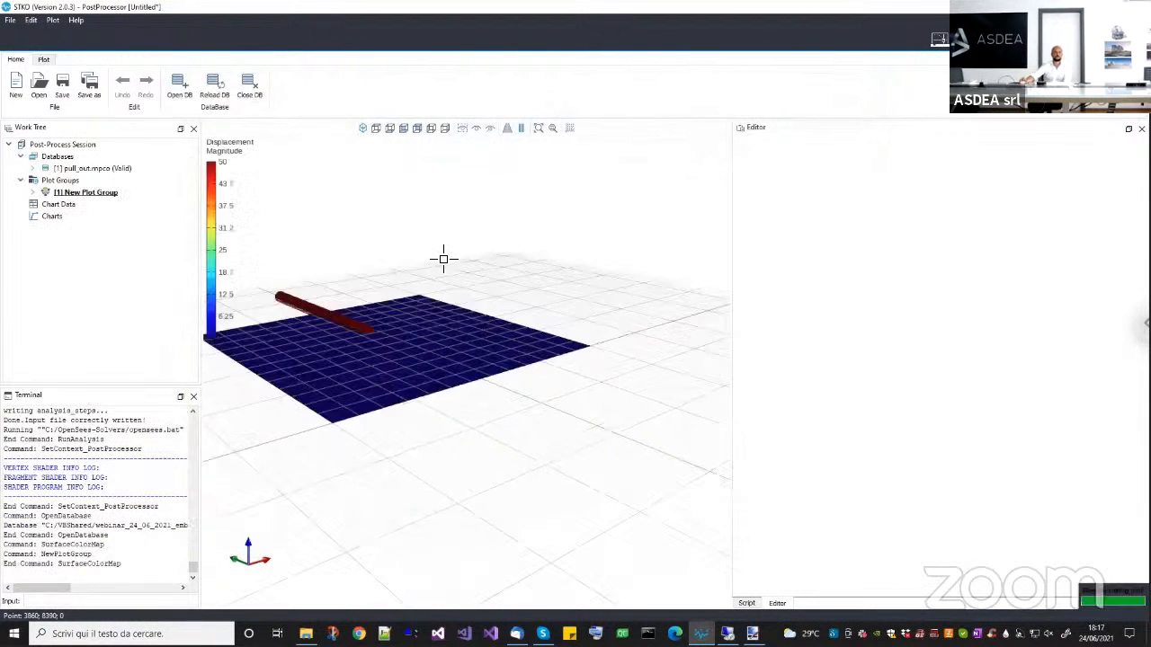
# Show the displacement plot in top view and set its surface color map preset to Hot.
pyautogui.click(378, 129)
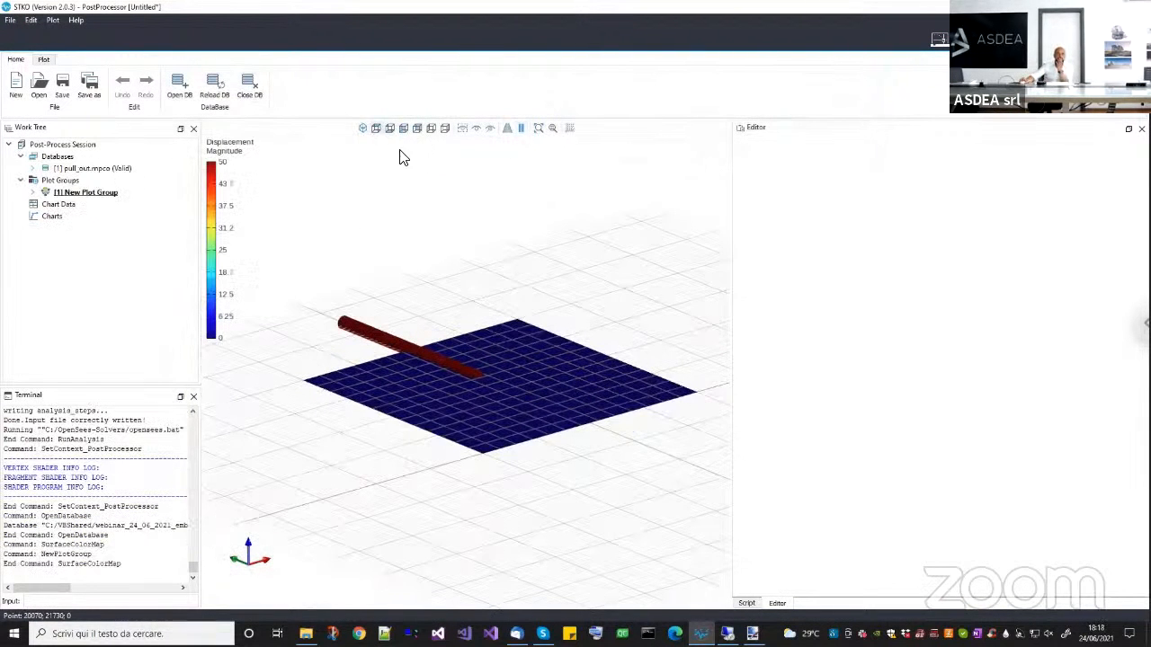
pyautogui.scroll(-2, 486, 422)
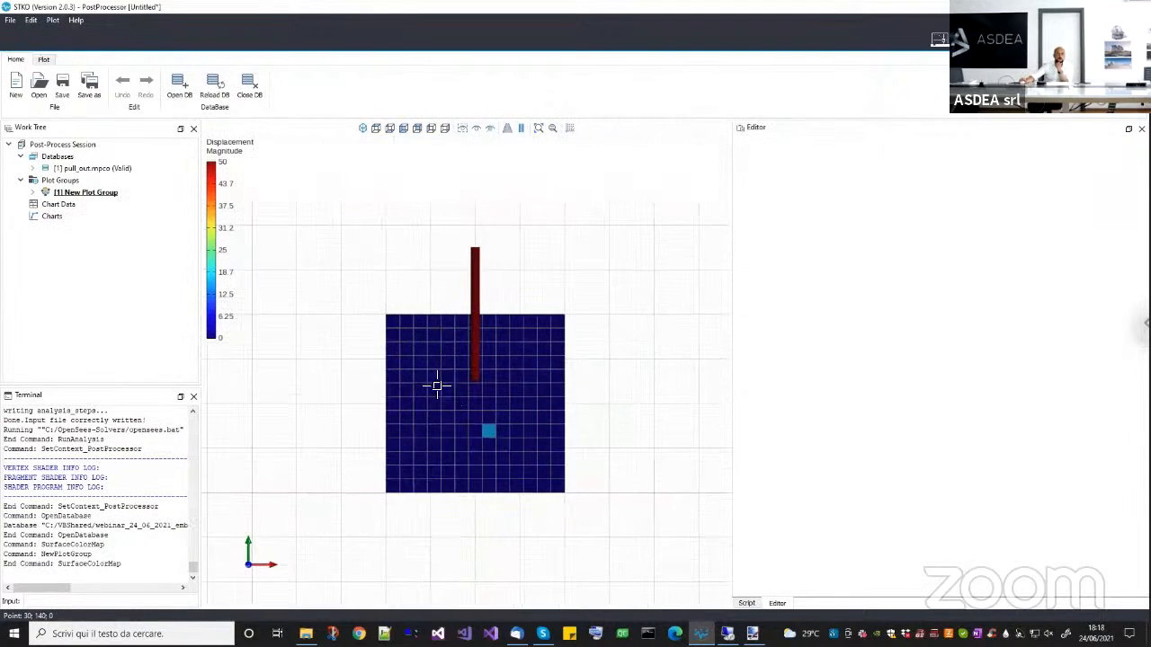
pyautogui.scroll(1, 418, 361)
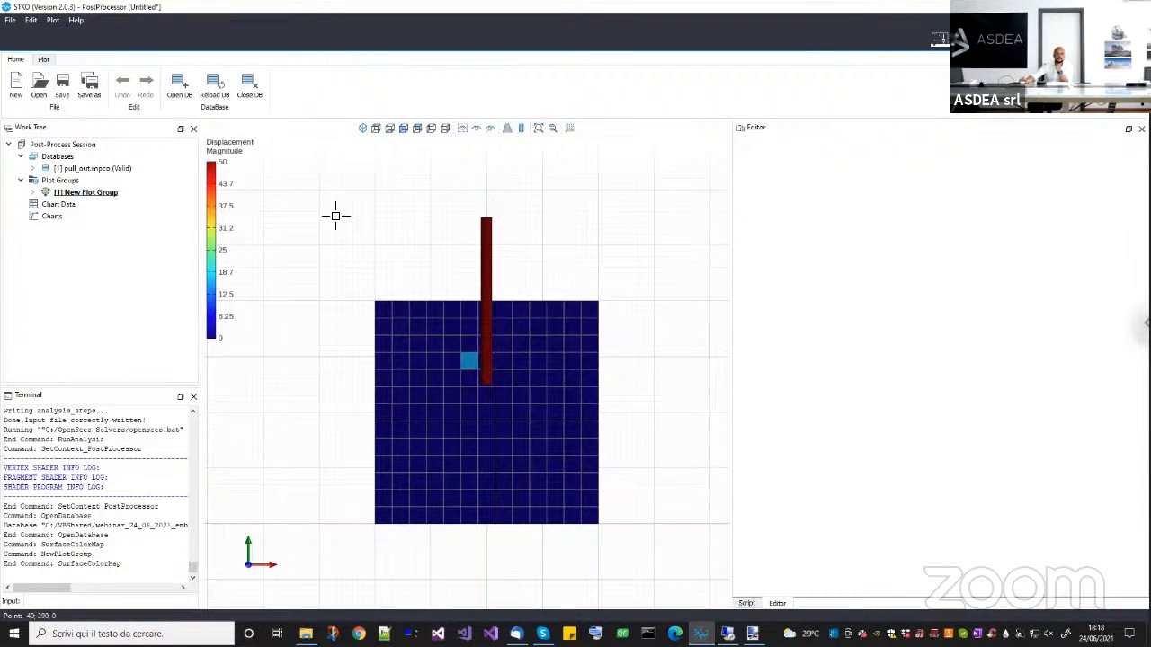
pyautogui.click(86, 193)
pyautogui.click(33, 193)
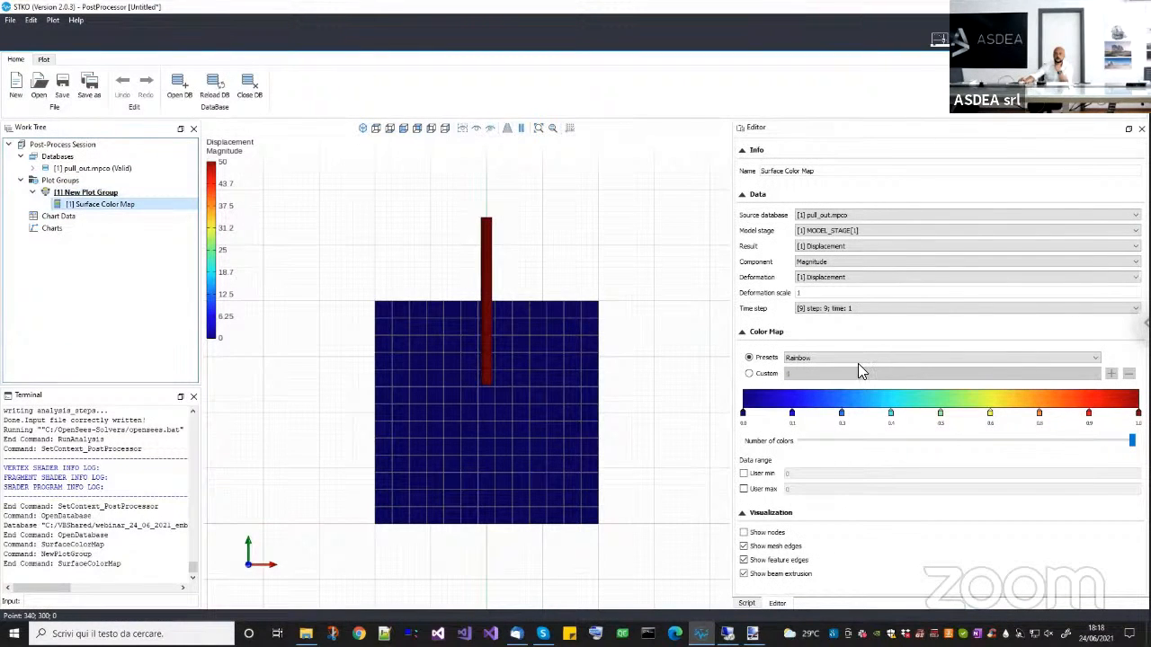
pyautogui.click(805, 358)
pyautogui.click(798, 412)
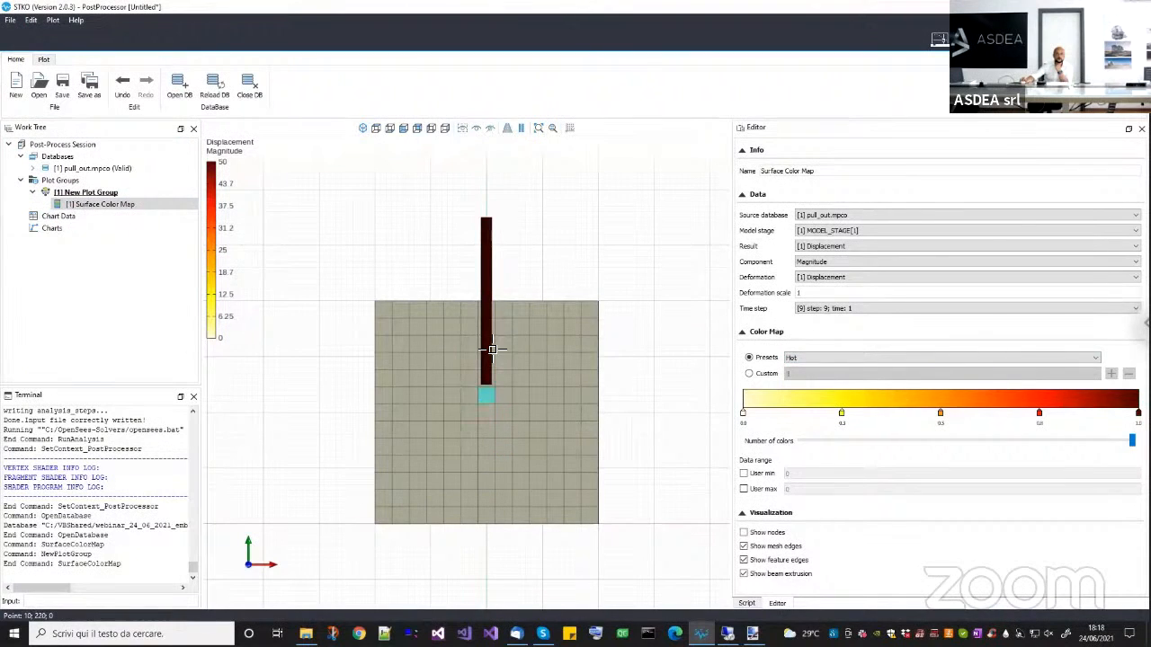
# Scrub through the plot group's animation frames to examine the beam's movement, and return to the pre-processor.
pyautogui.click(90, 192)
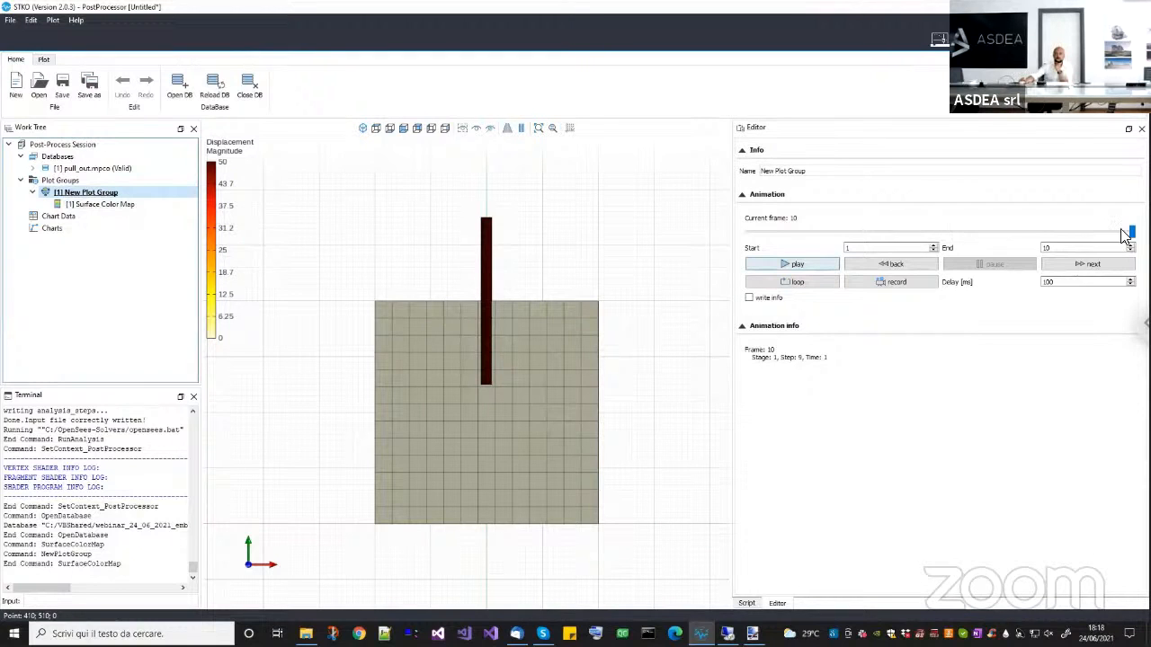
pyautogui.moveTo(788, 240); pyautogui.dragTo(1105, 237)
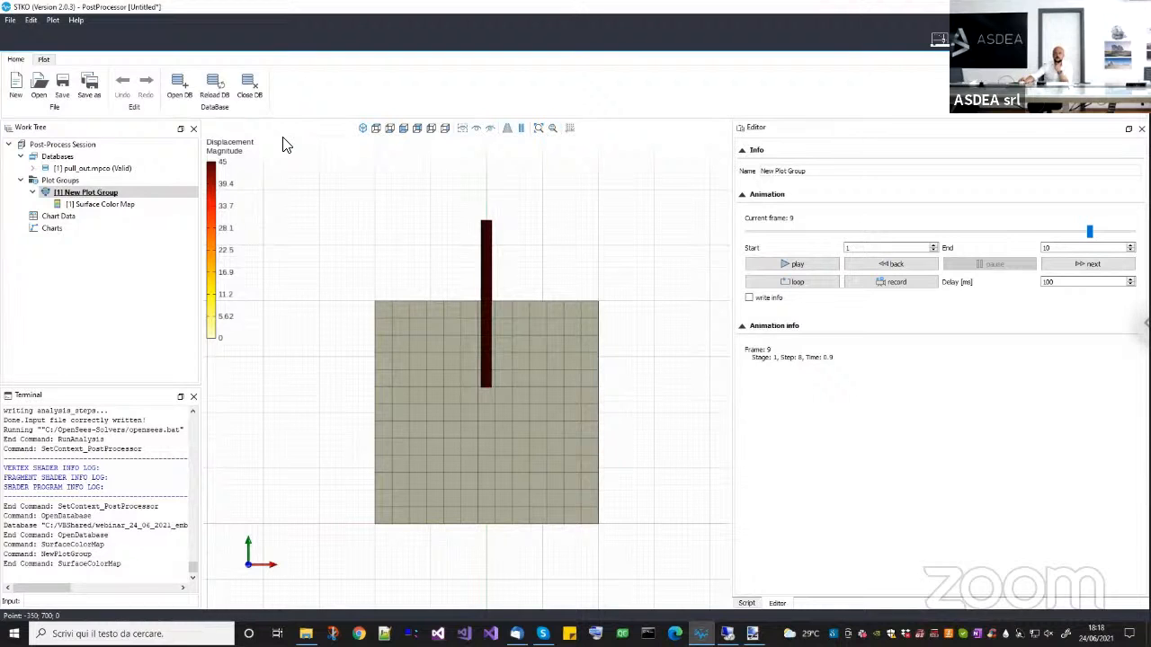
pyautogui.click(940, 39)
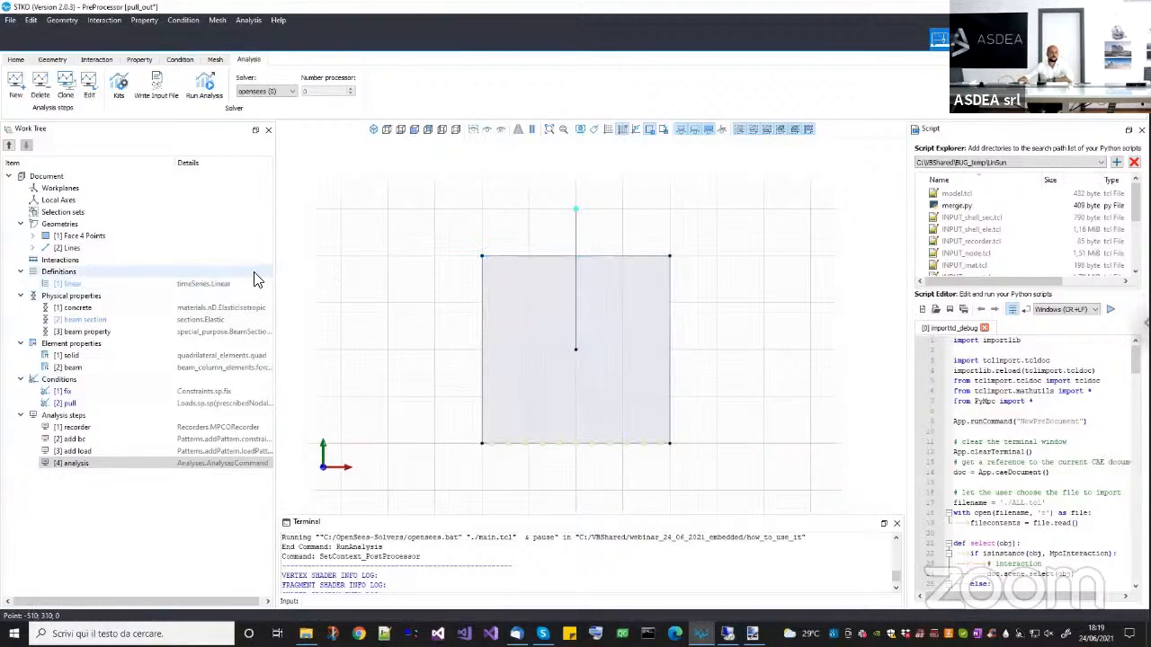
# Define a new interaction named embed with the Node to Element links type.
pyautogui.rightClick(106, 263)
pyautogui.click(108, 270)
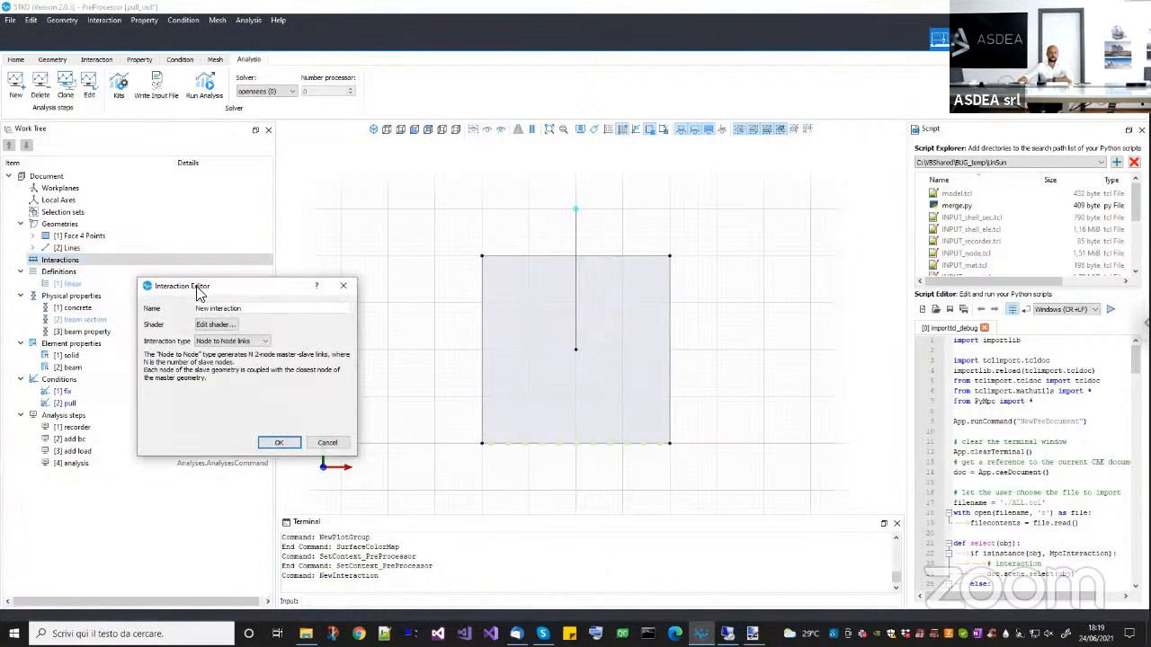
pyautogui.moveTo(241, 306); pyautogui.dragTo(147, 307)
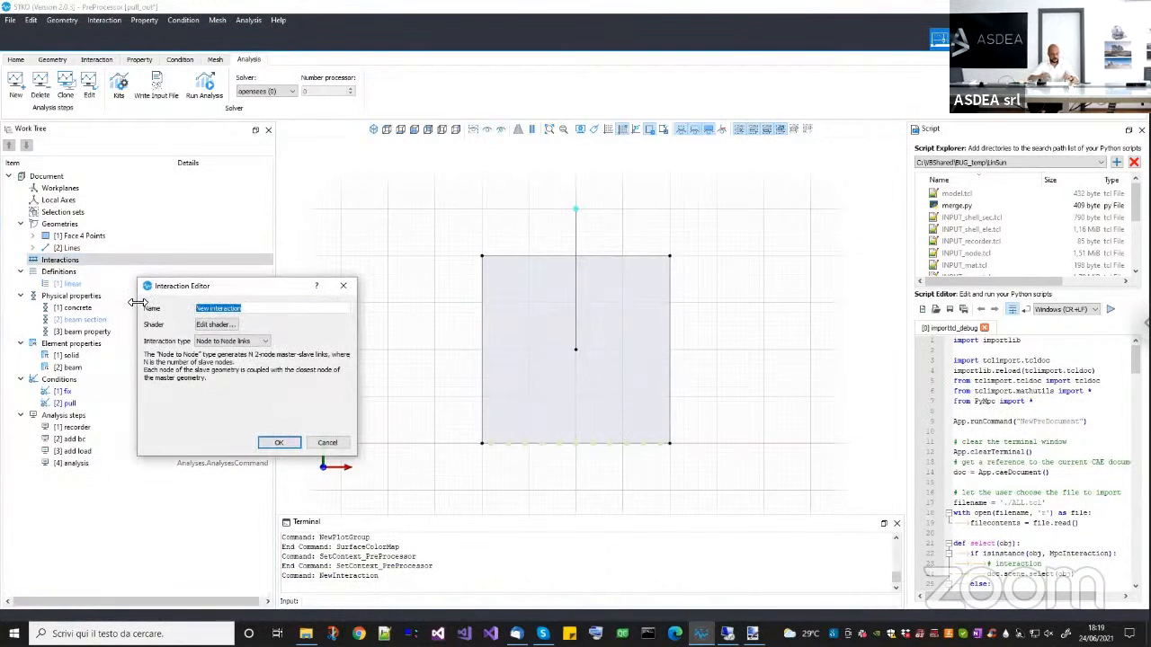
pyautogui.write('embed')
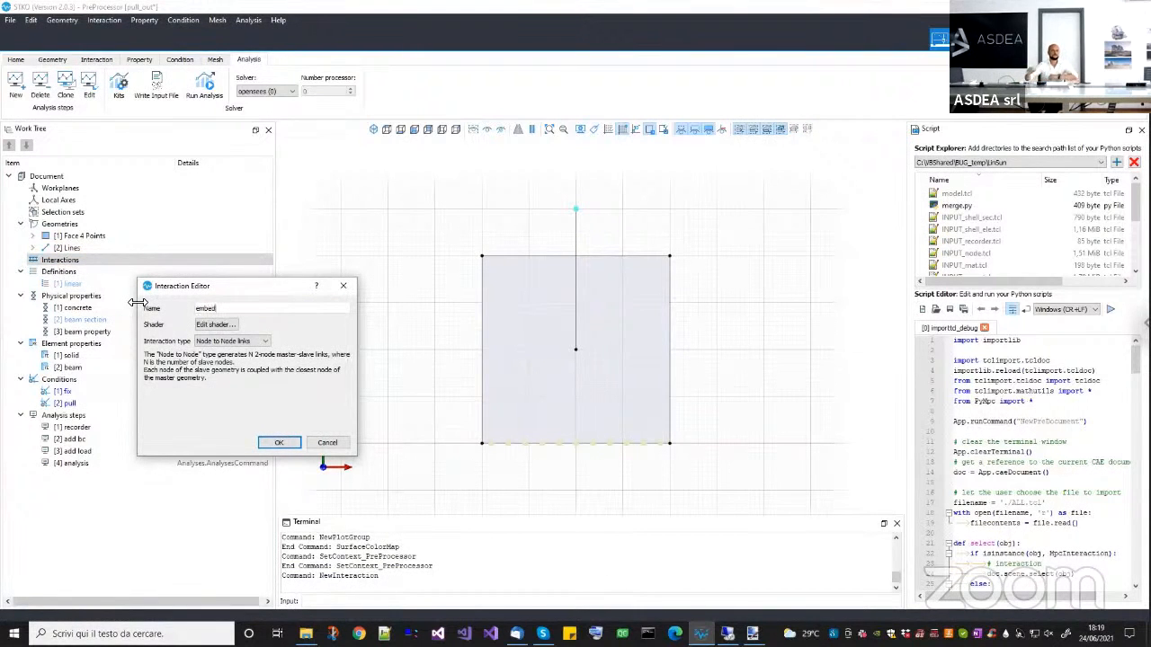
pyautogui.click(207, 346)
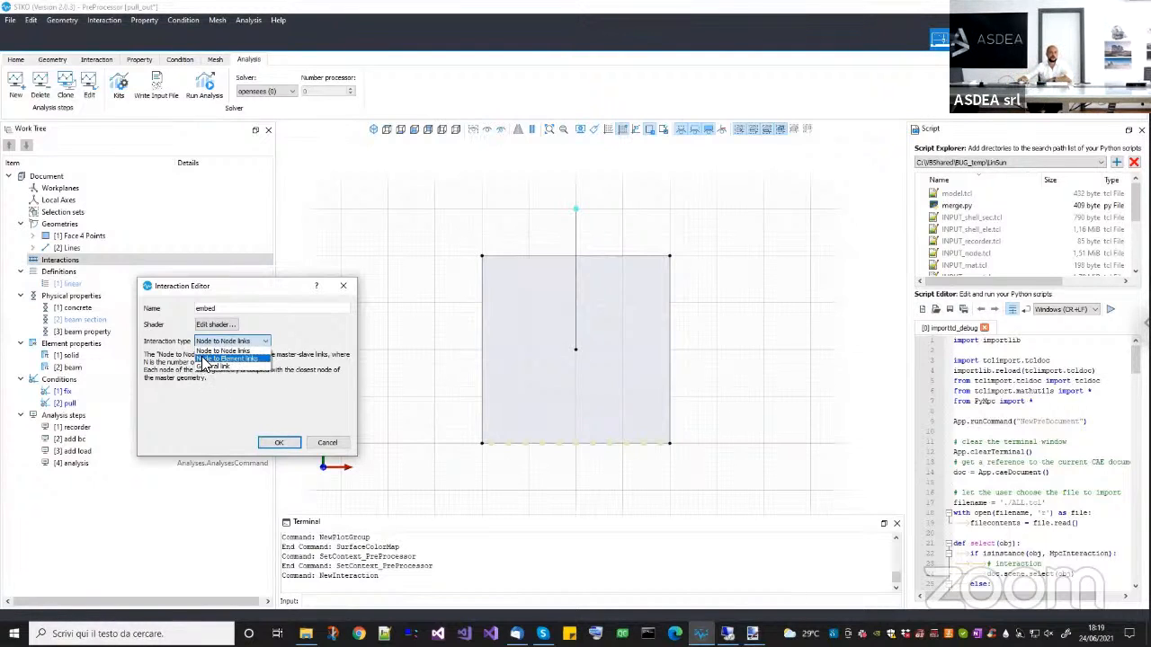
pyautogui.click(236, 360)
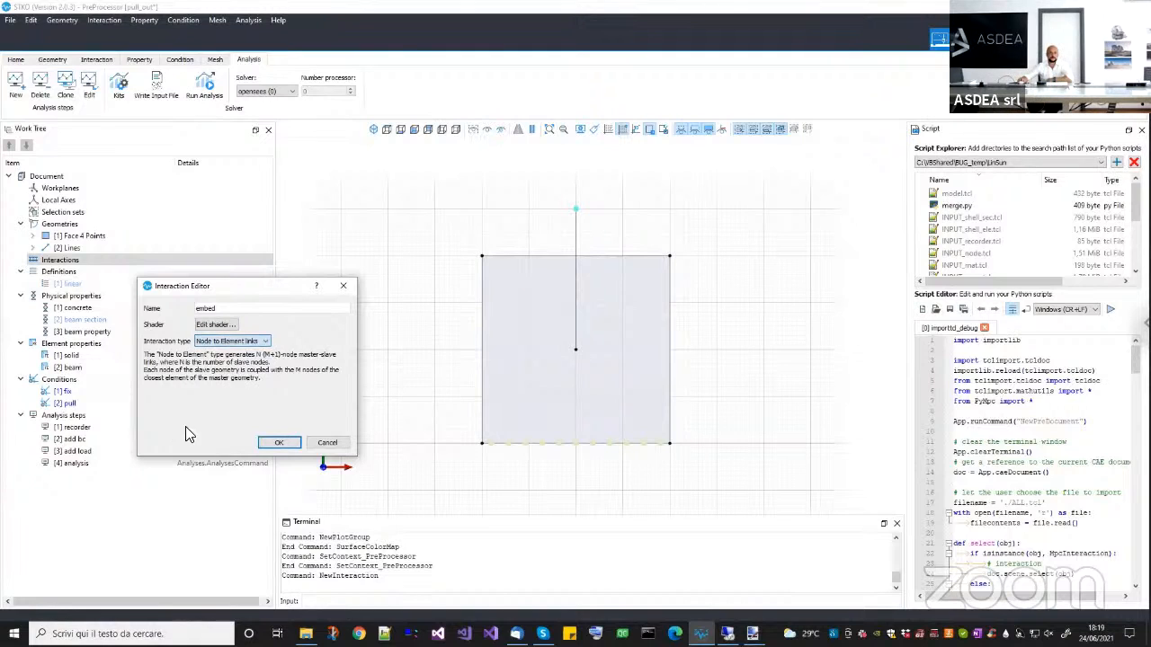
pyautogui.click(275, 443)
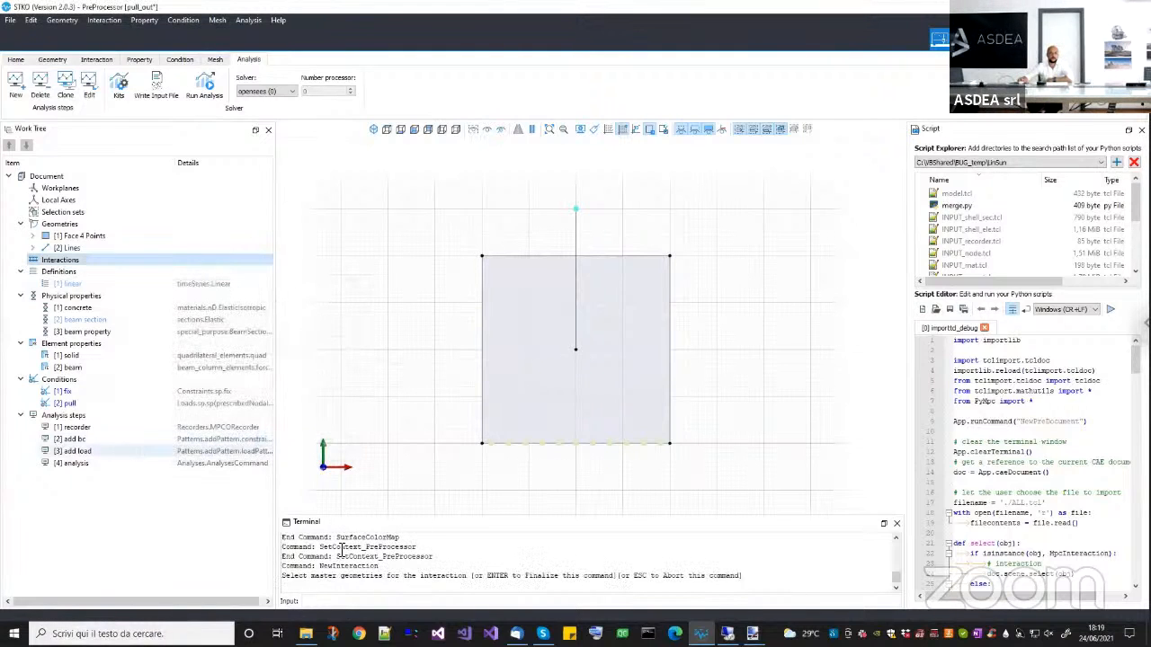
# Assign the square face as master and the vertical line as slave geometry of the embed interaction.
pyautogui.click(499, 436)
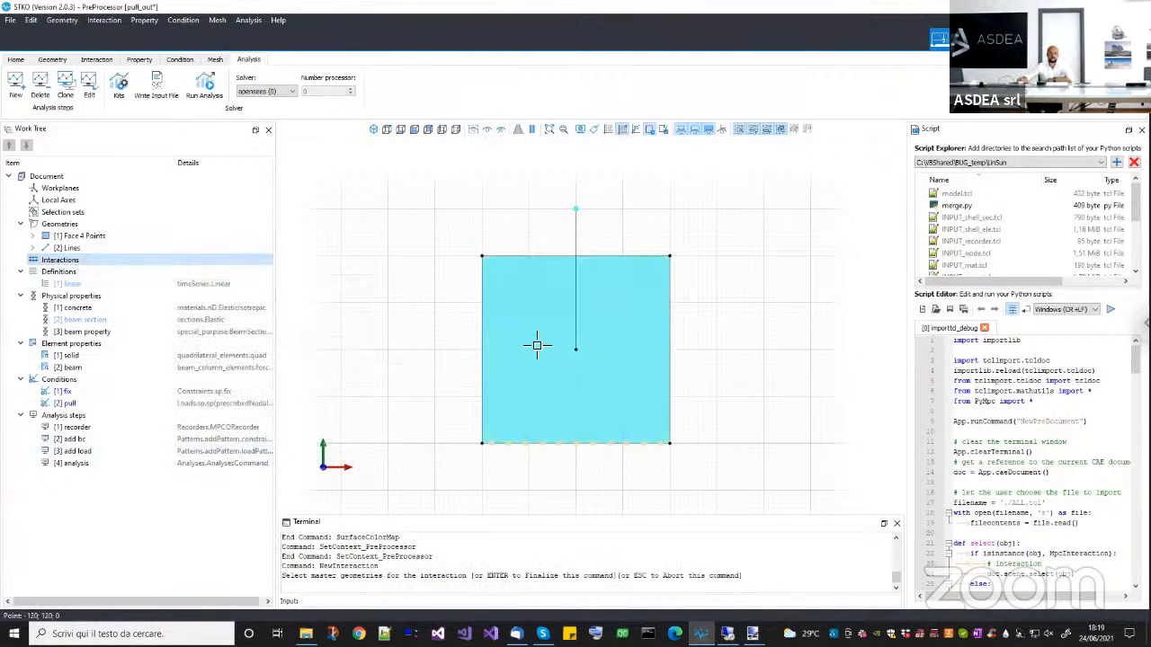
pyautogui.click(554, 407)
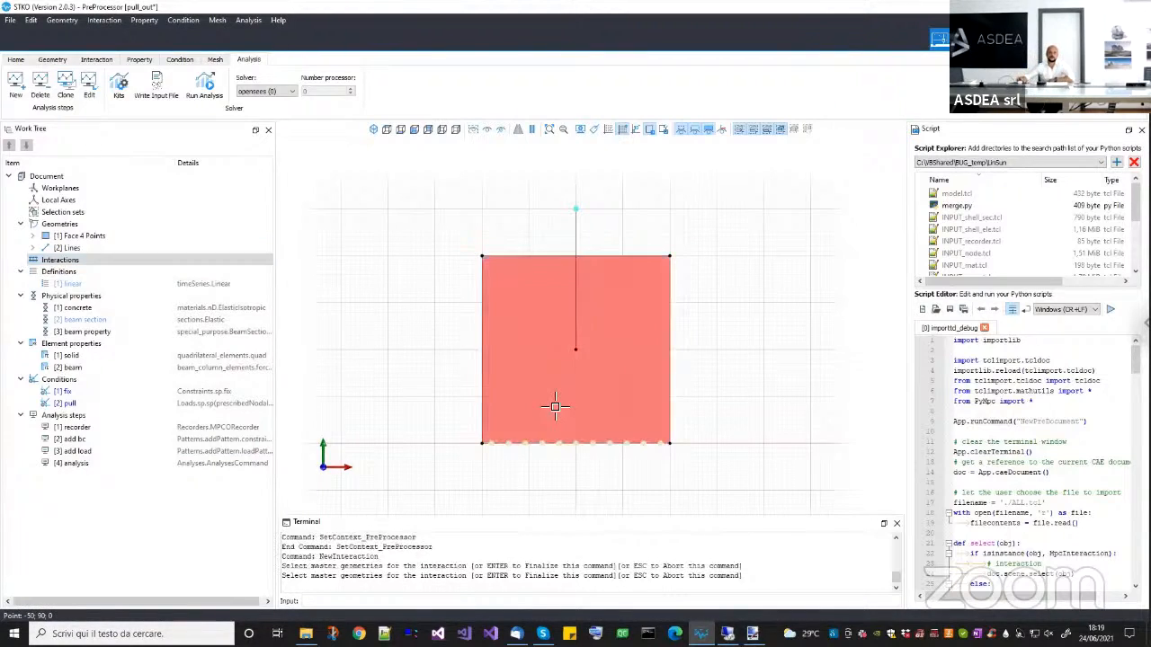
pyautogui.press('Return')
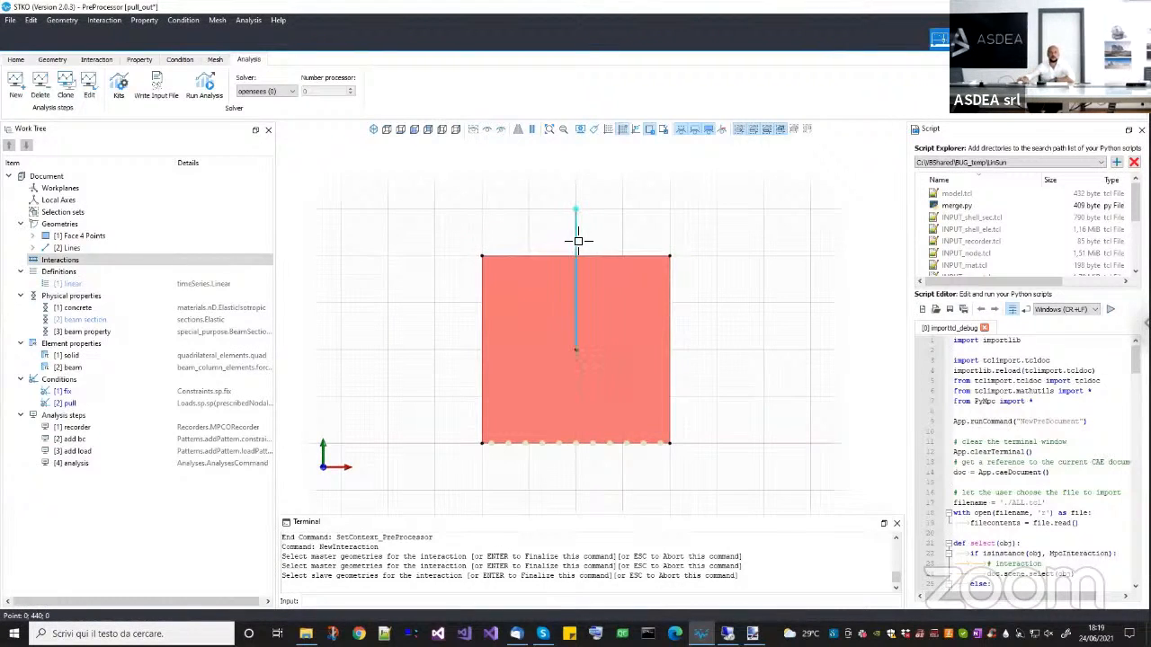
pyautogui.click(577, 240)
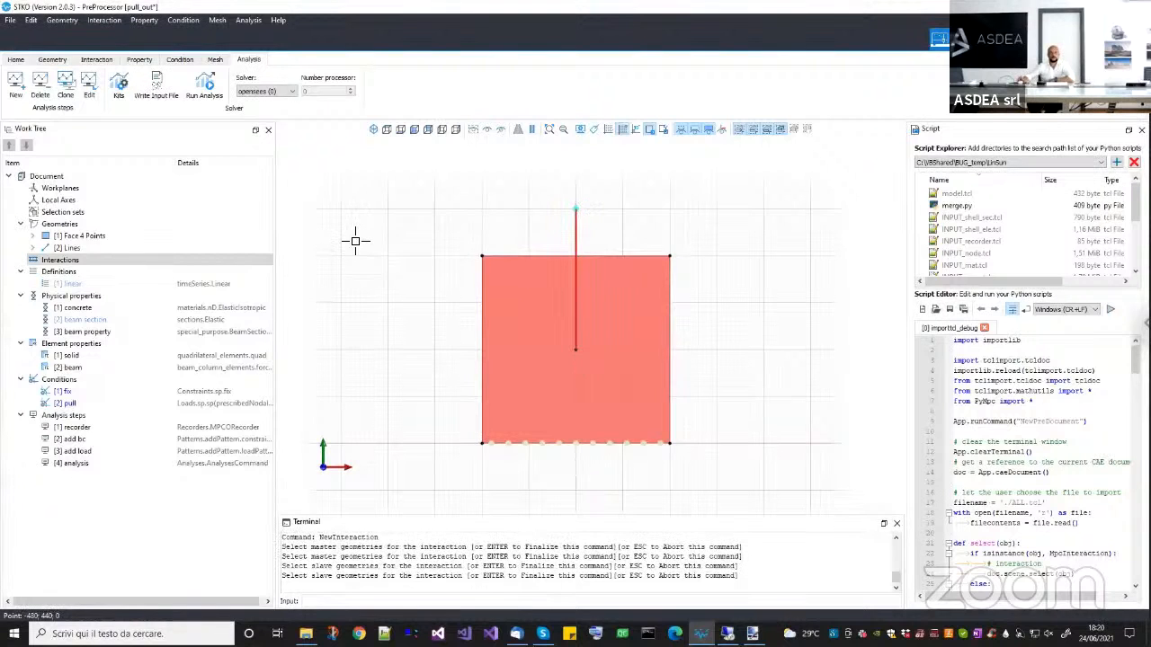
pyautogui.press('Return')
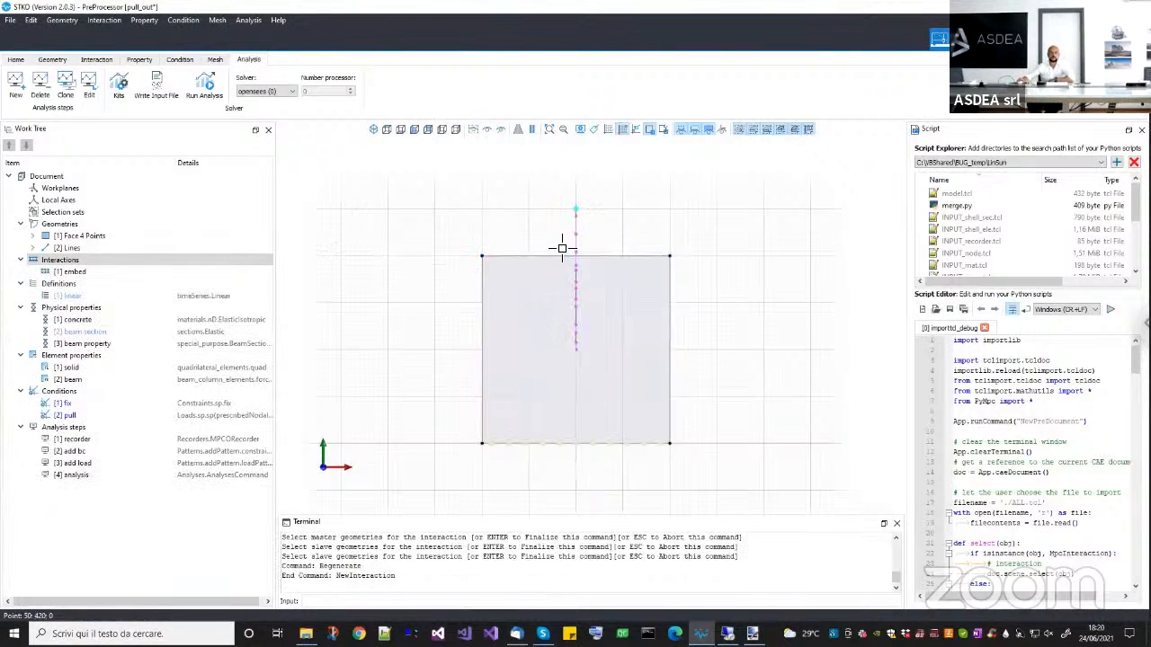
# Build the mesh of the model including the embed interaction between the square face and the vertical line.
pyautogui.scroll(2, 566, 256)
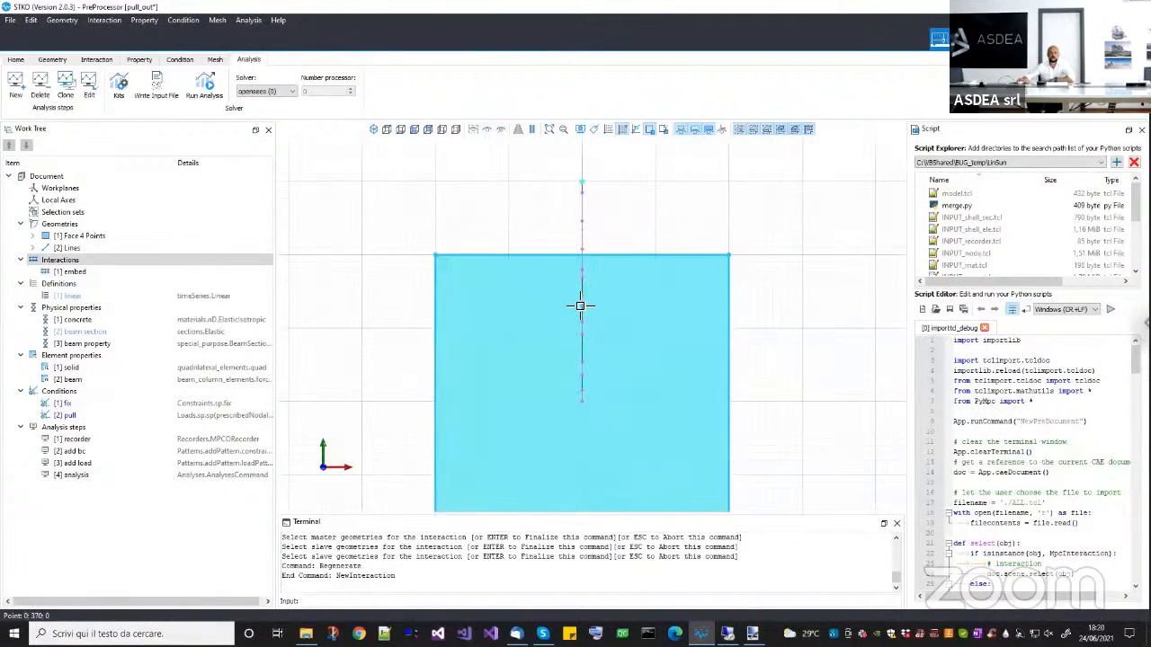
pyautogui.click(580, 333)
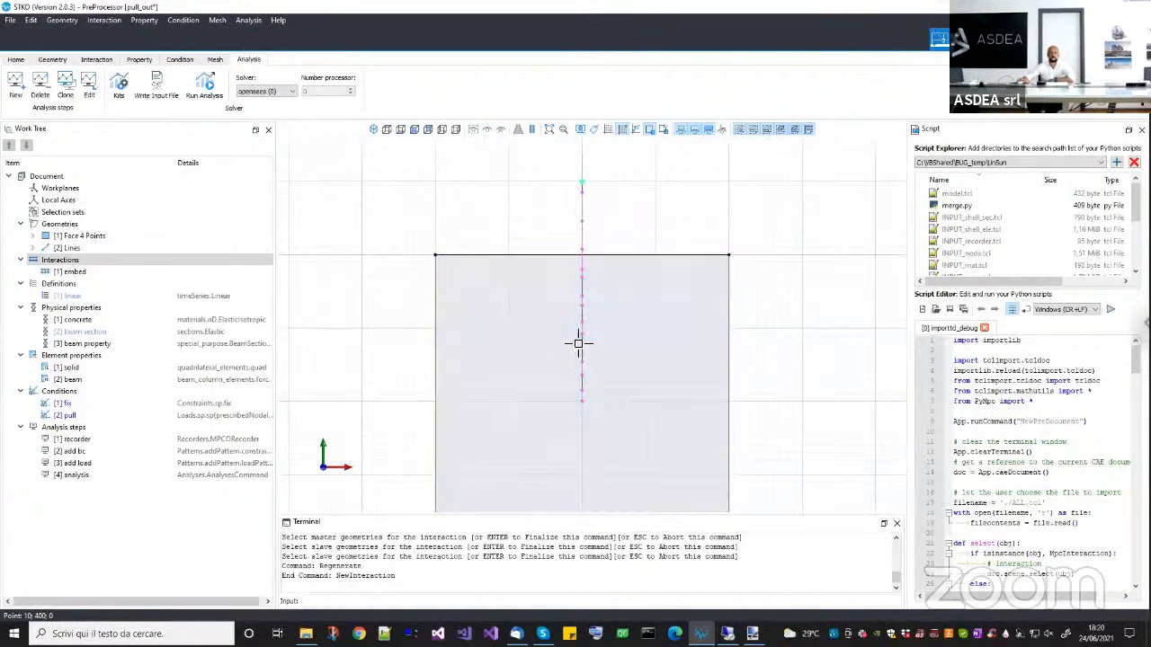
pyautogui.scroll(-1, 578, 368)
pyautogui.scroll(-1, 578, 369)
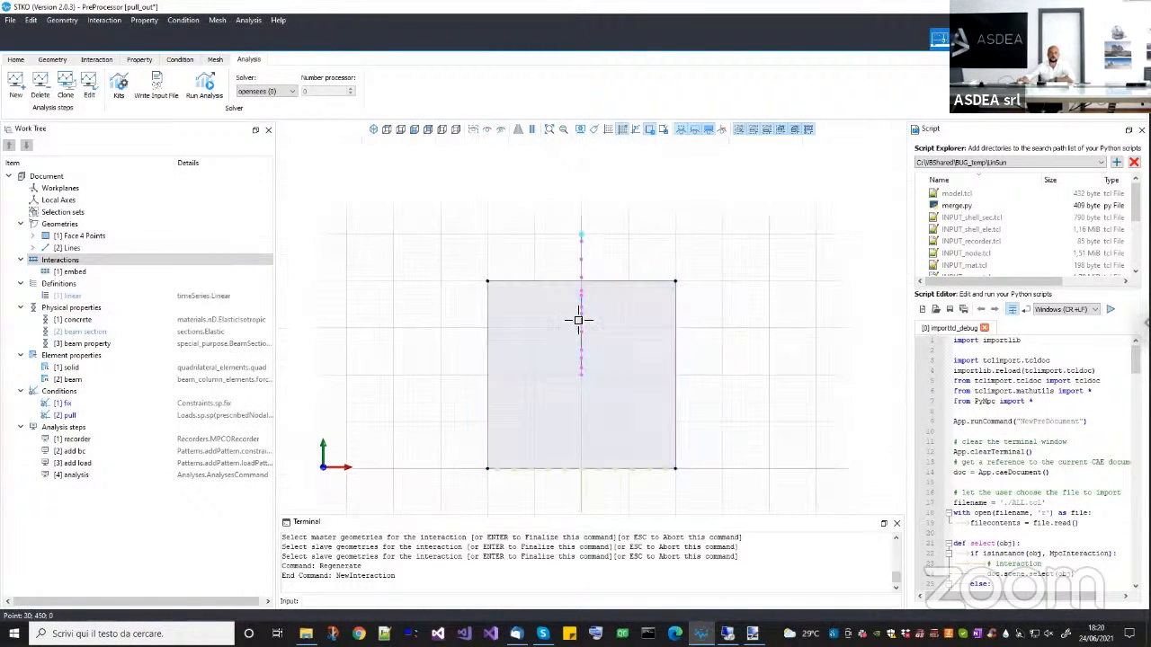
pyautogui.click(217, 60)
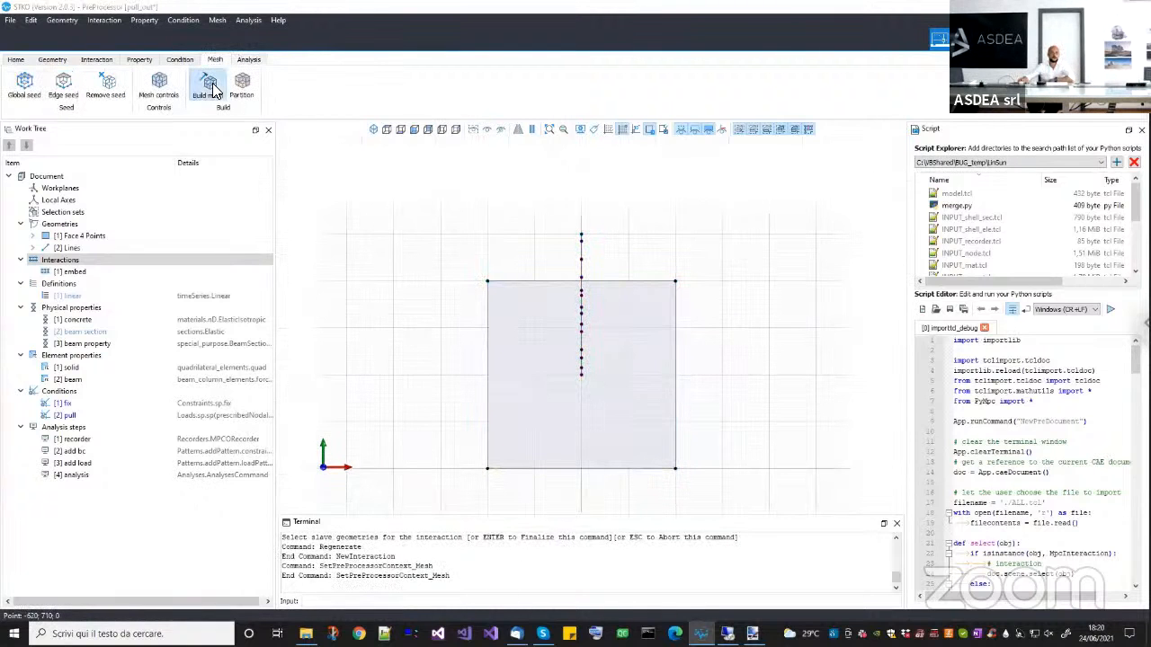
pyautogui.click(209, 87)
# Examine the generated node-to-element links between the vertical beam's nodes and the surrounding solid elements in the mesh.
pyautogui.scroll(3, 537, 270)
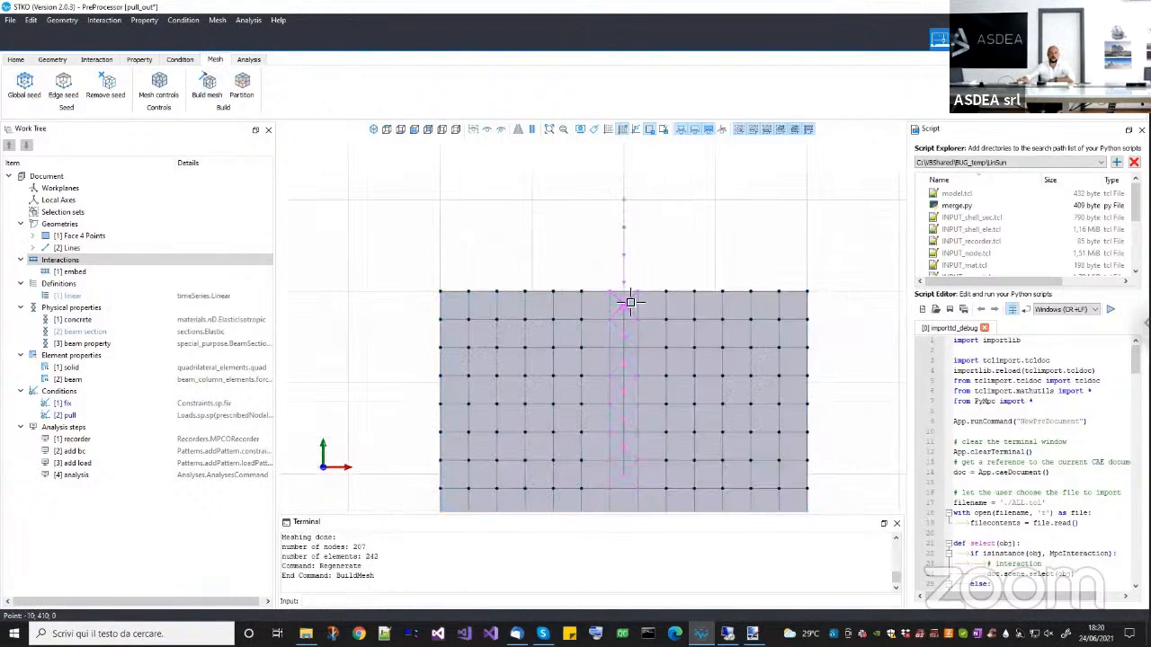
pyautogui.scroll(4, 630, 302)
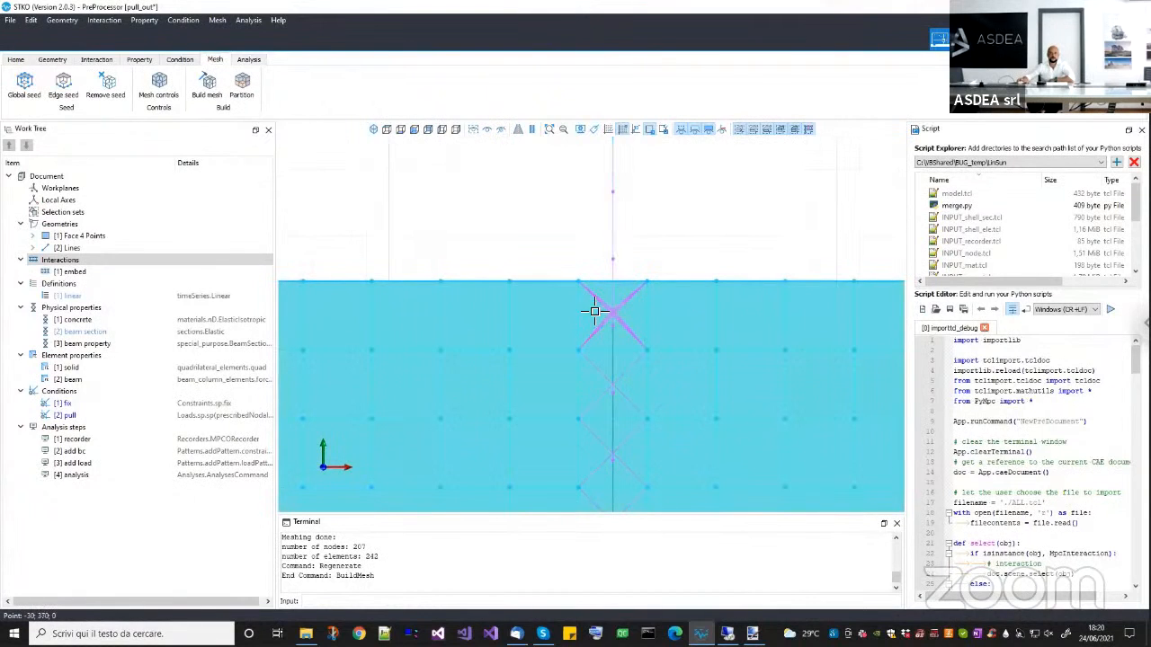
pyautogui.click(614, 193)
pyautogui.scroll(3, 611, 331)
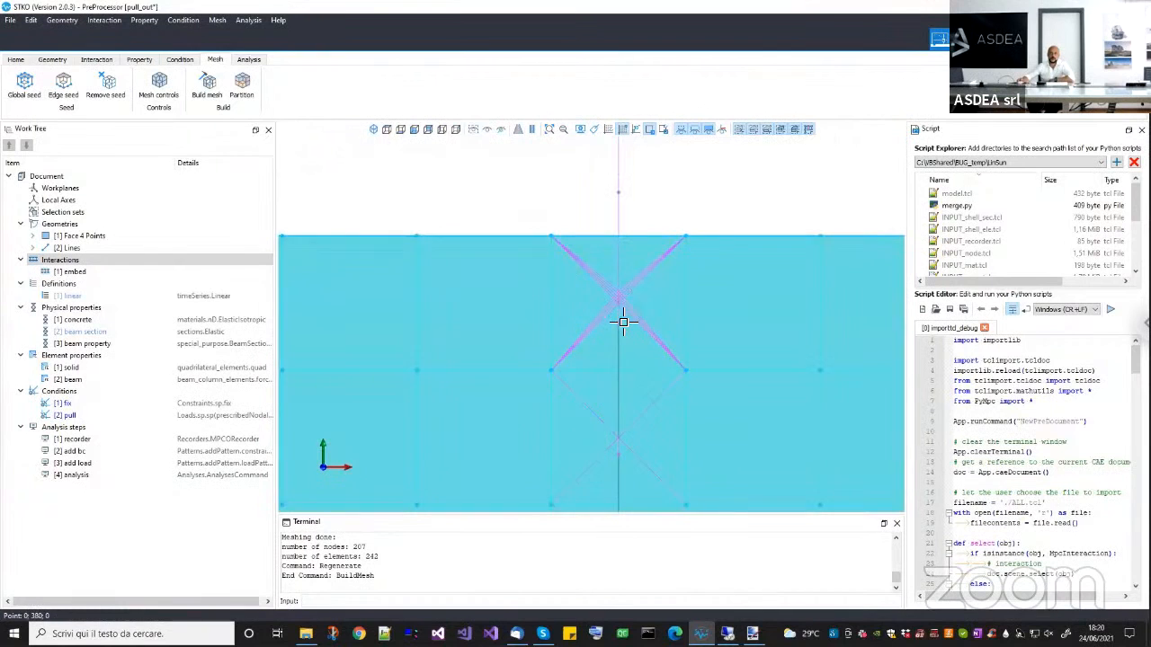
pyautogui.scroll(-1, 648, 289)
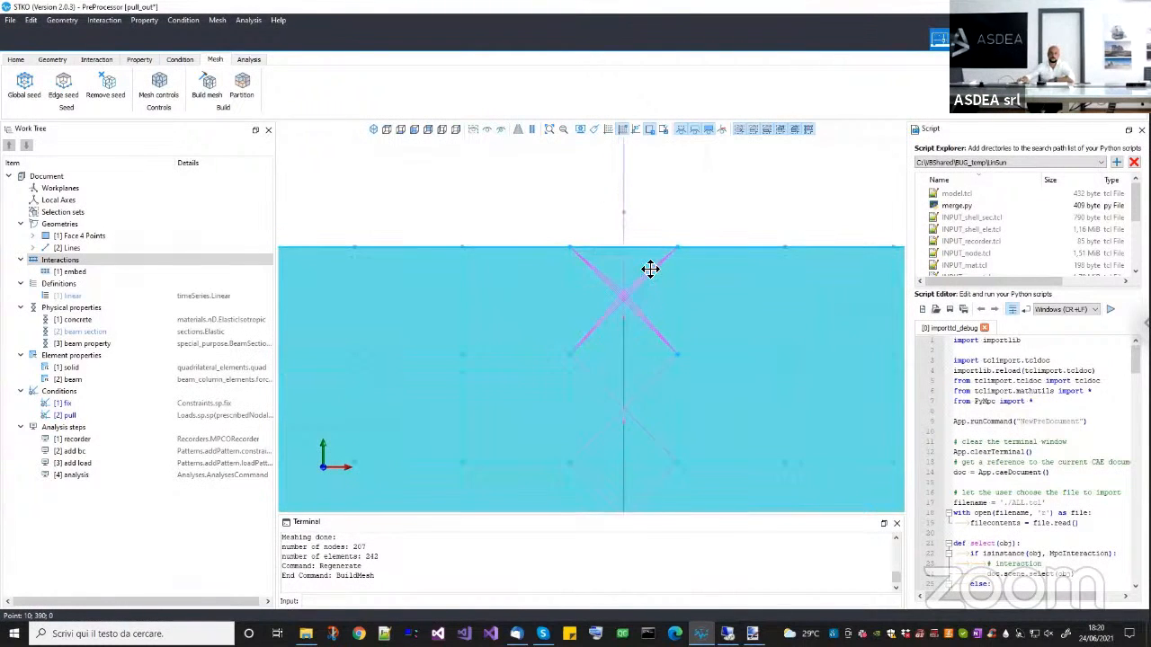
pyautogui.moveTo(650, 270); pyautogui.dragTo(653, 234, button='middle')
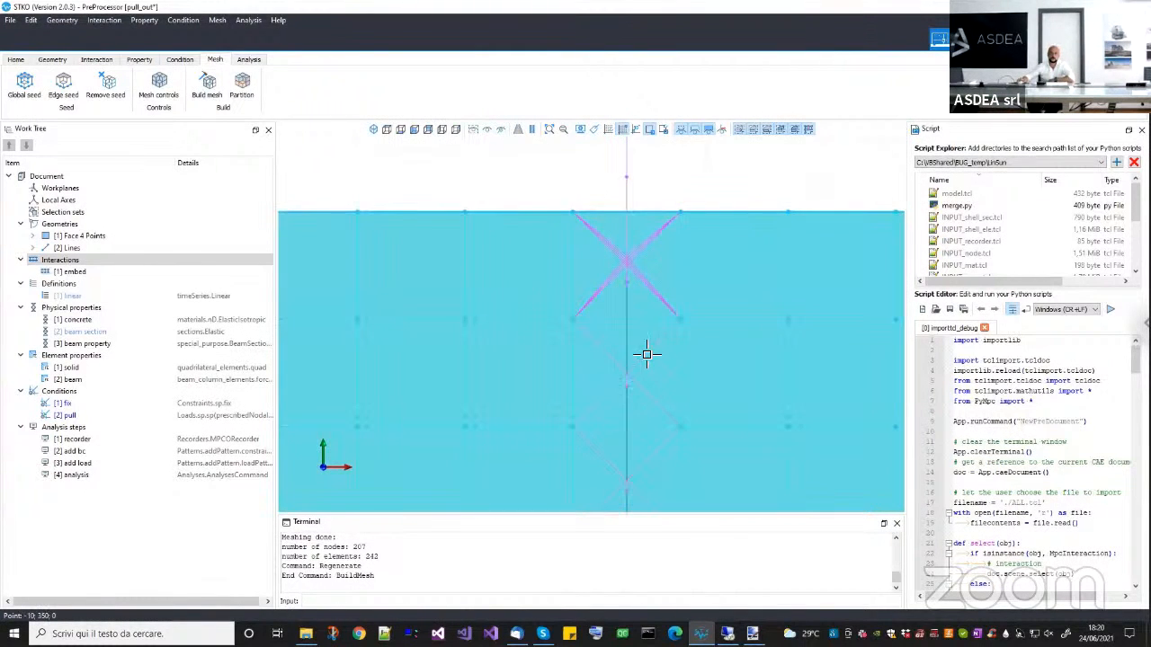
pyautogui.scroll(-6, 640, 367)
pyautogui.moveTo(640, 373); pyautogui.dragTo(624, 440, button='middle')
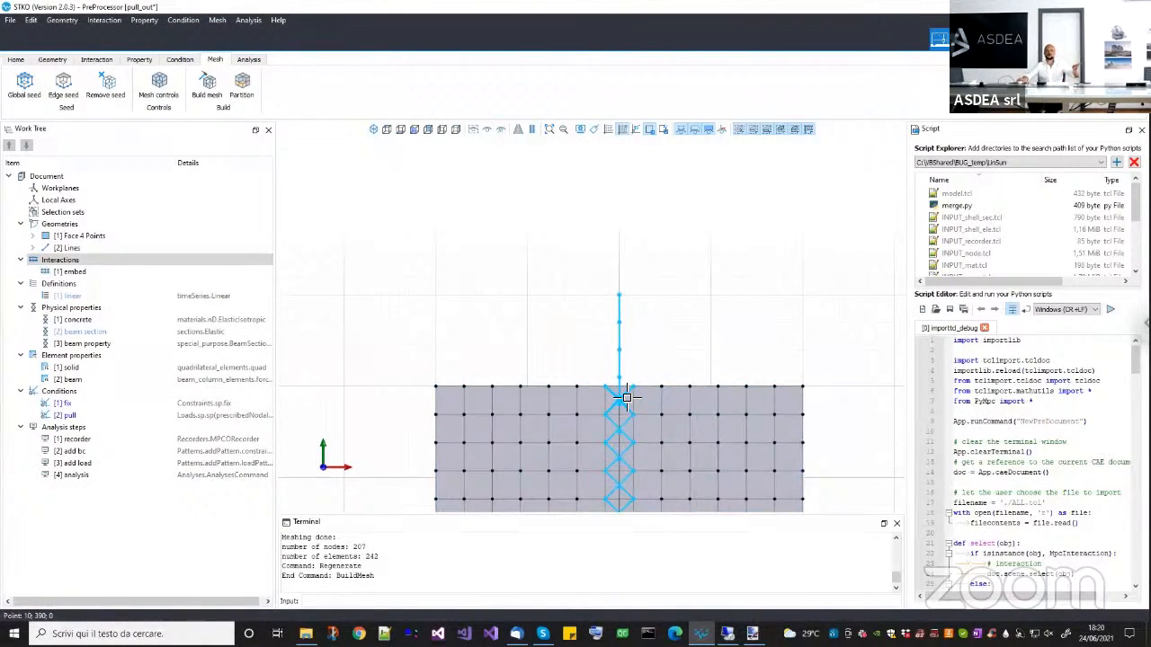
pyautogui.scroll(-3, 642, 380)
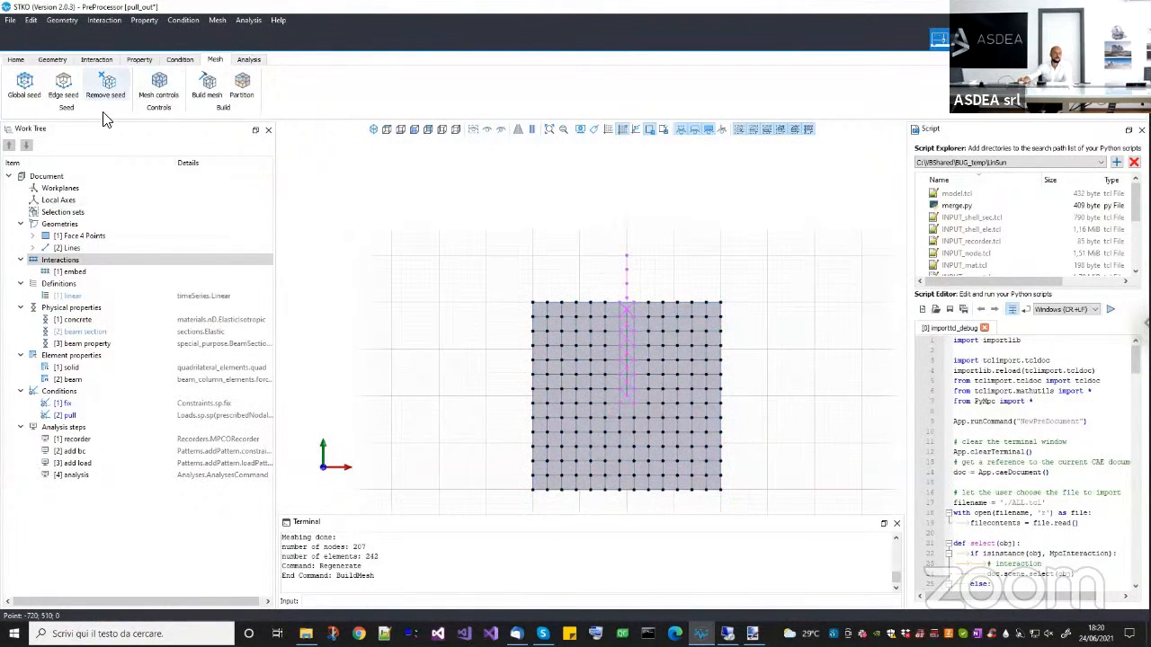
# Add a condition named embed with the ASDEmbeddedNodeElement multi-point constraint model and select the embed interaction along the vertical line for it.
pyautogui.click(178, 59)
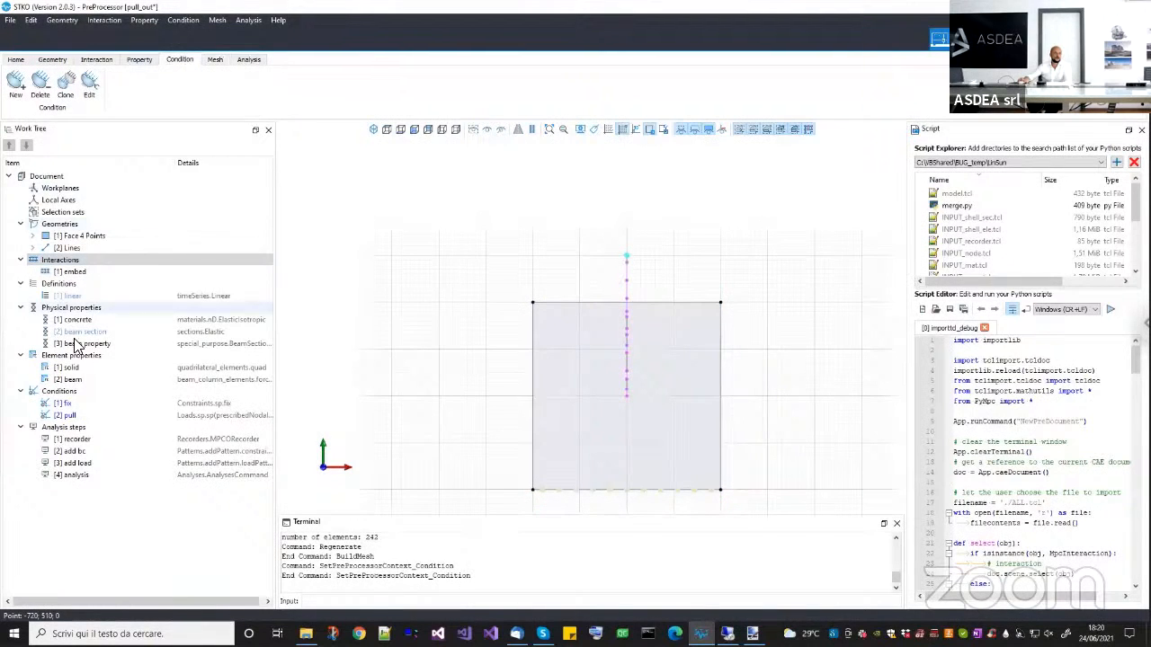
pyautogui.click(59, 393)
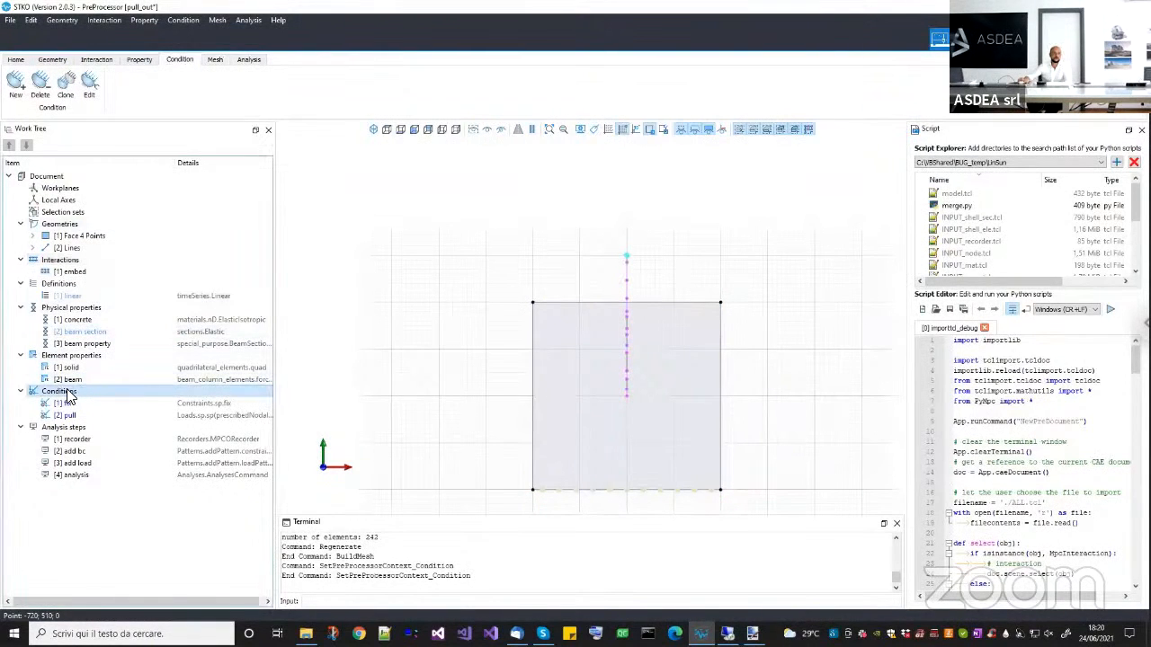
pyautogui.rightClick(86, 395)
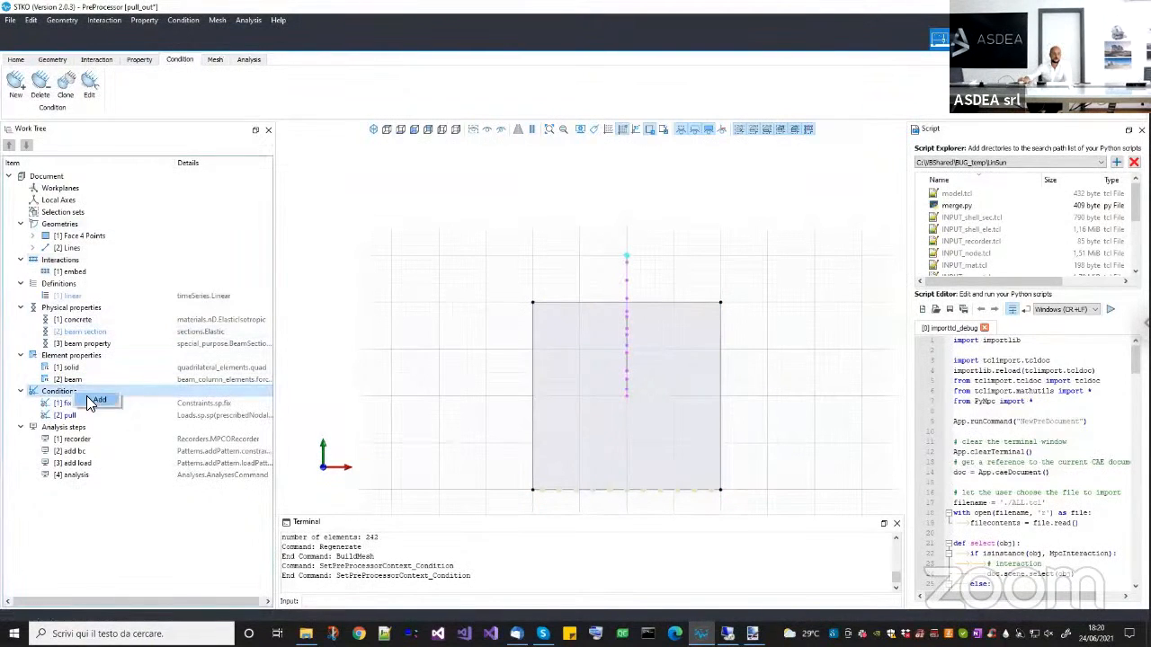
pyautogui.click(97, 400)
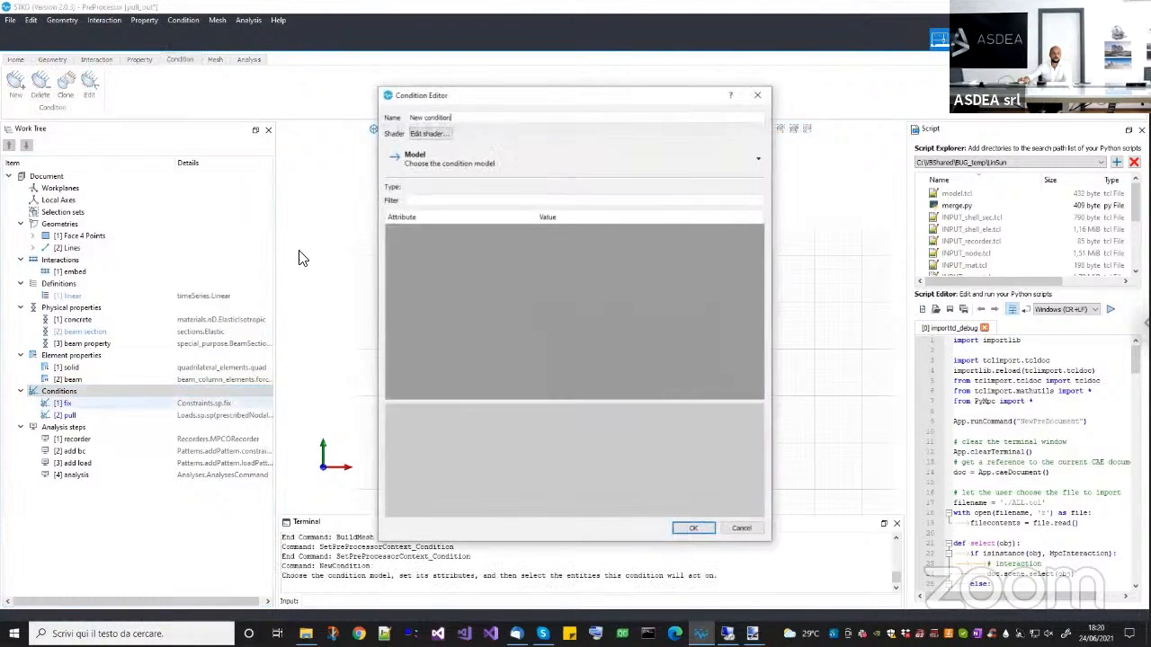
pyautogui.hotkey('ctrl', 'a')
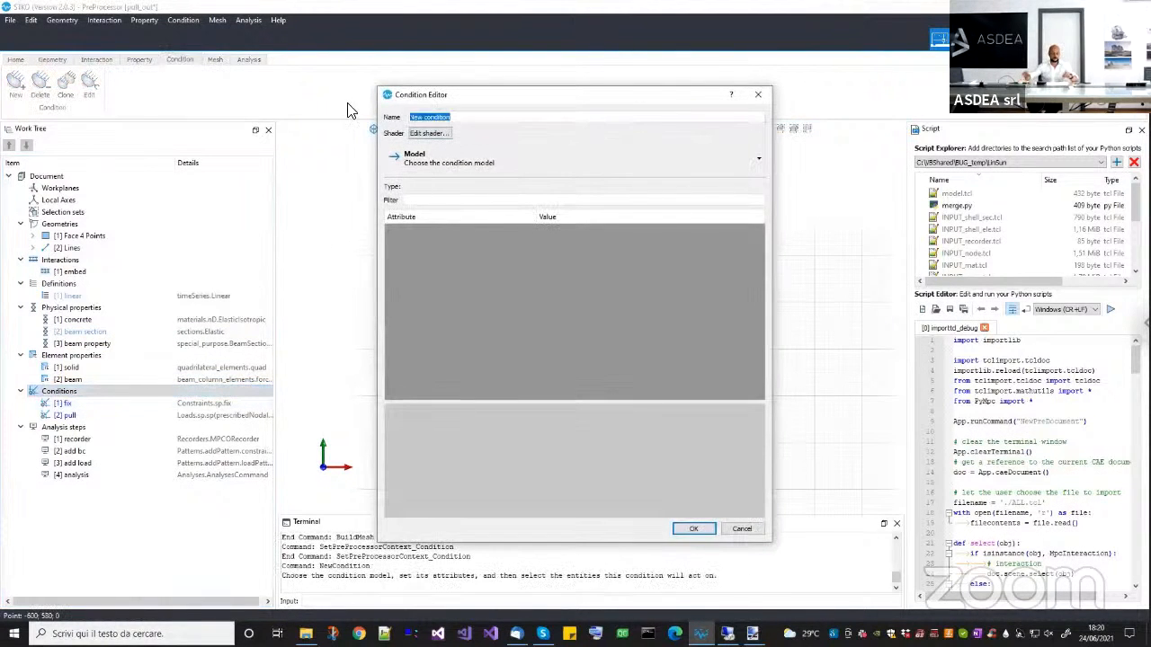
pyautogui.write('embed')
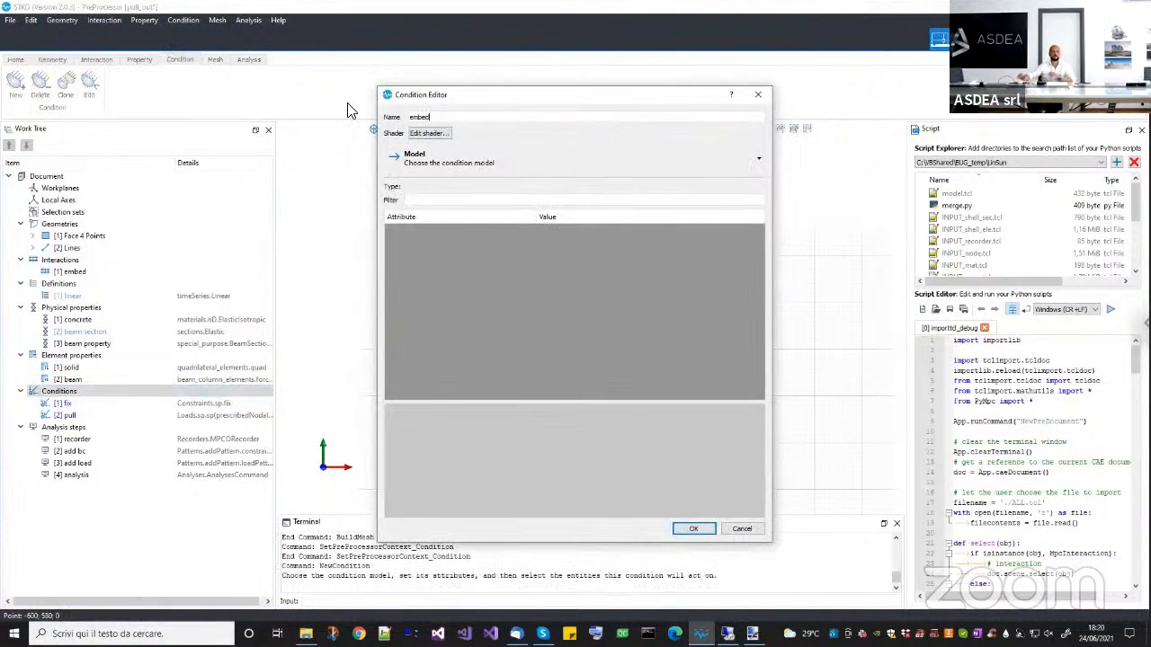
pyautogui.click(421, 162)
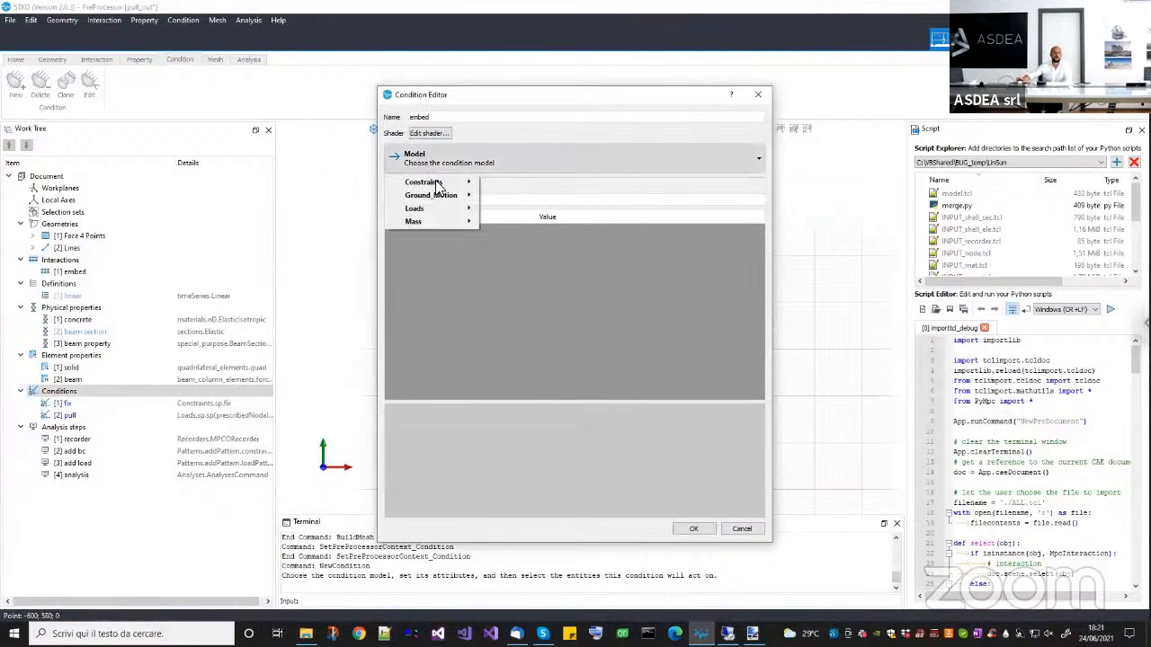
pyautogui.moveTo(454, 183)
pyautogui.moveTo(504, 182)
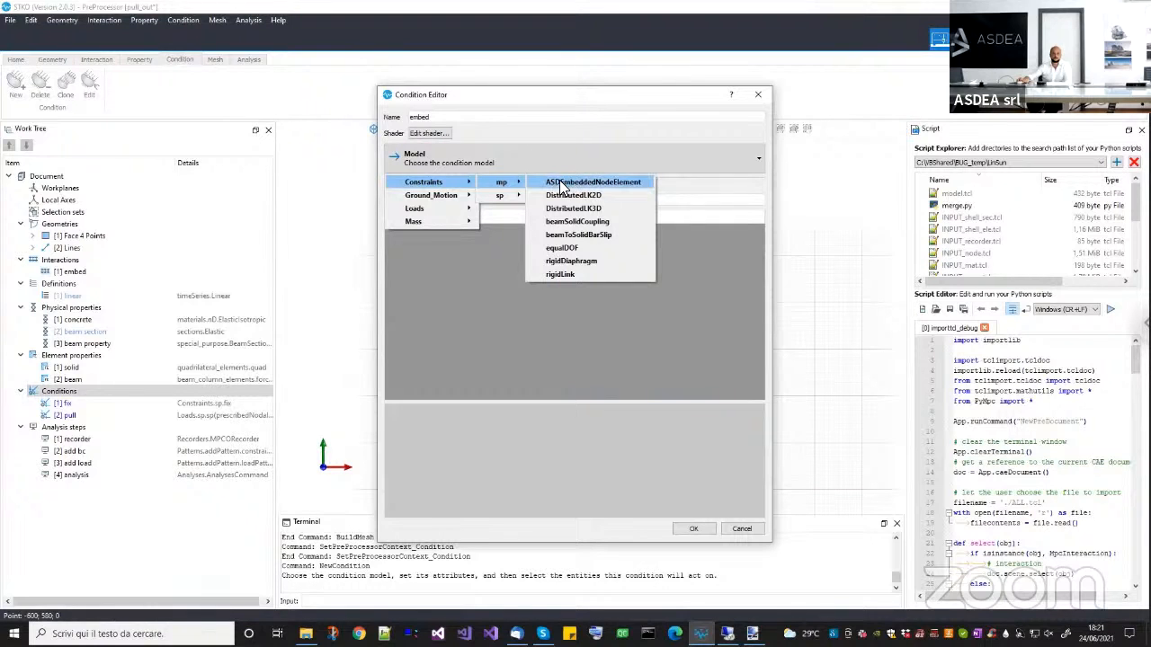
pyautogui.click(609, 182)
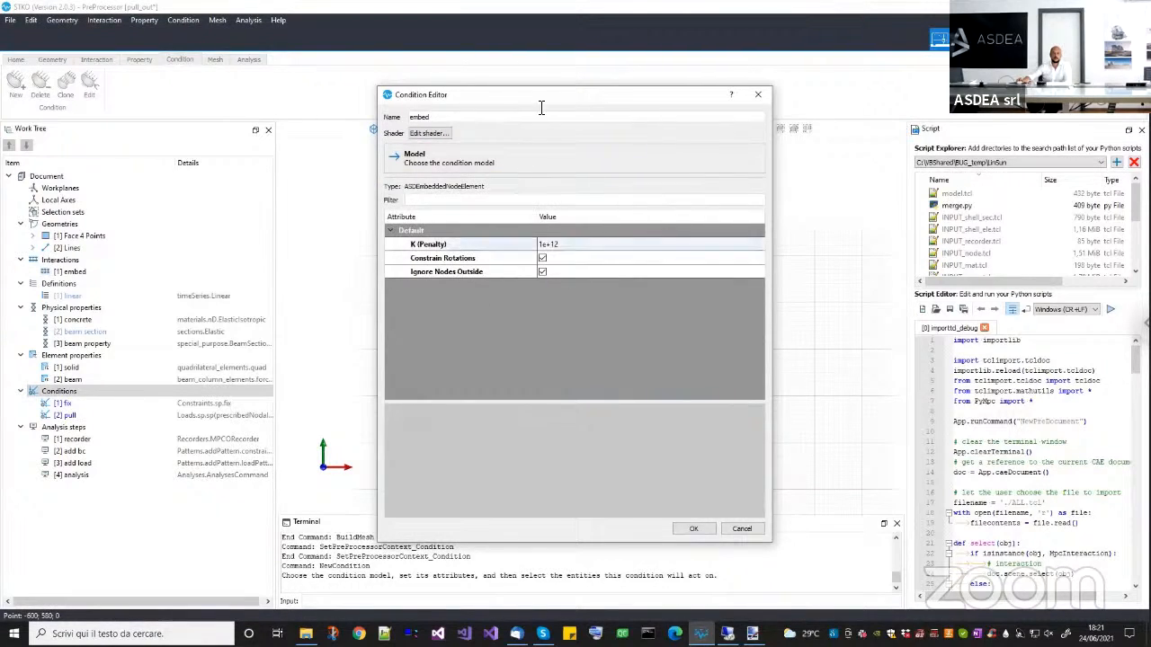
pyautogui.moveTo(531, 101); pyautogui.dragTo(264, 119)
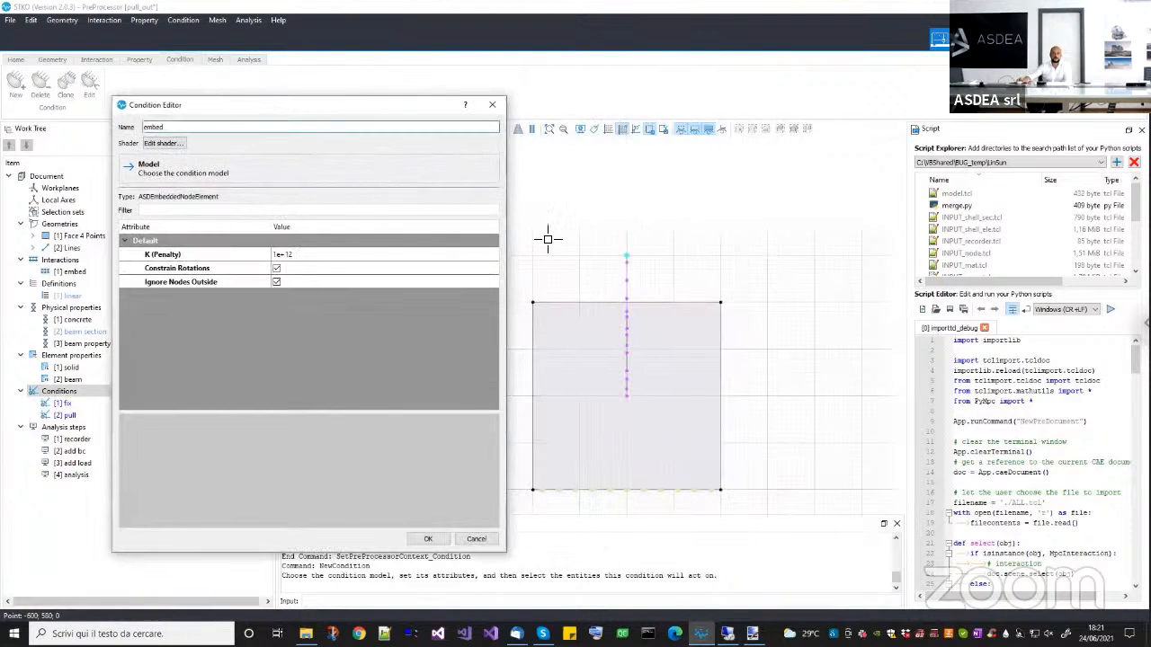
pyautogui.click(626, 315)
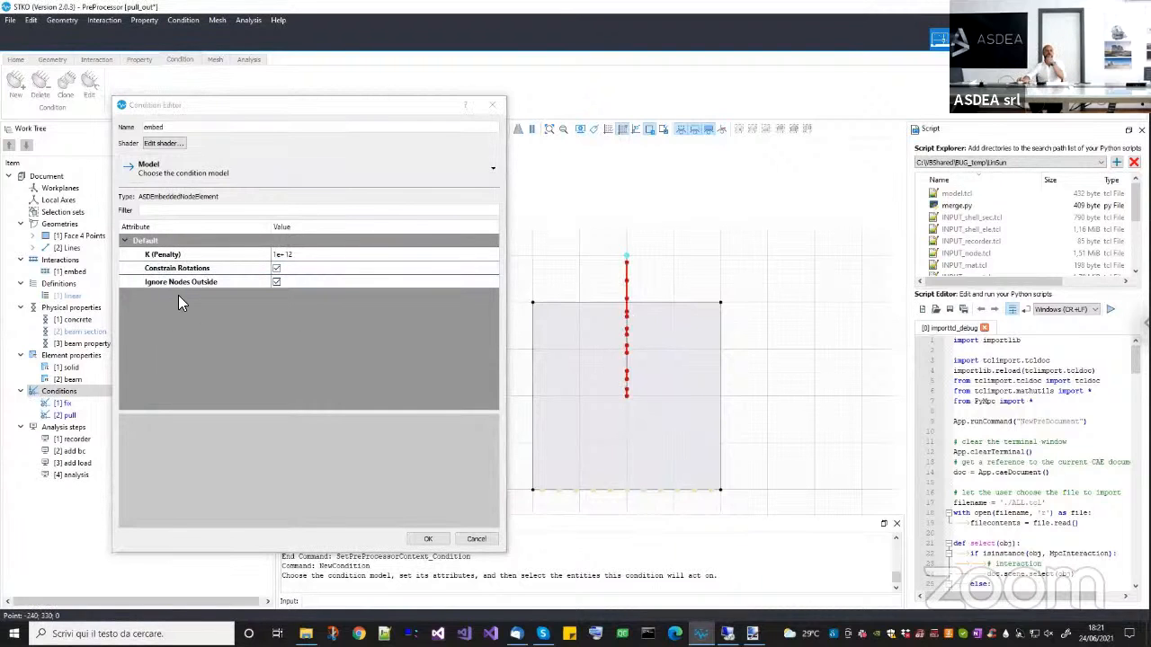
# Read the K (Penalty) description of the embed condition and set its value to 600000e3.
pyautogui.click(196, 256)
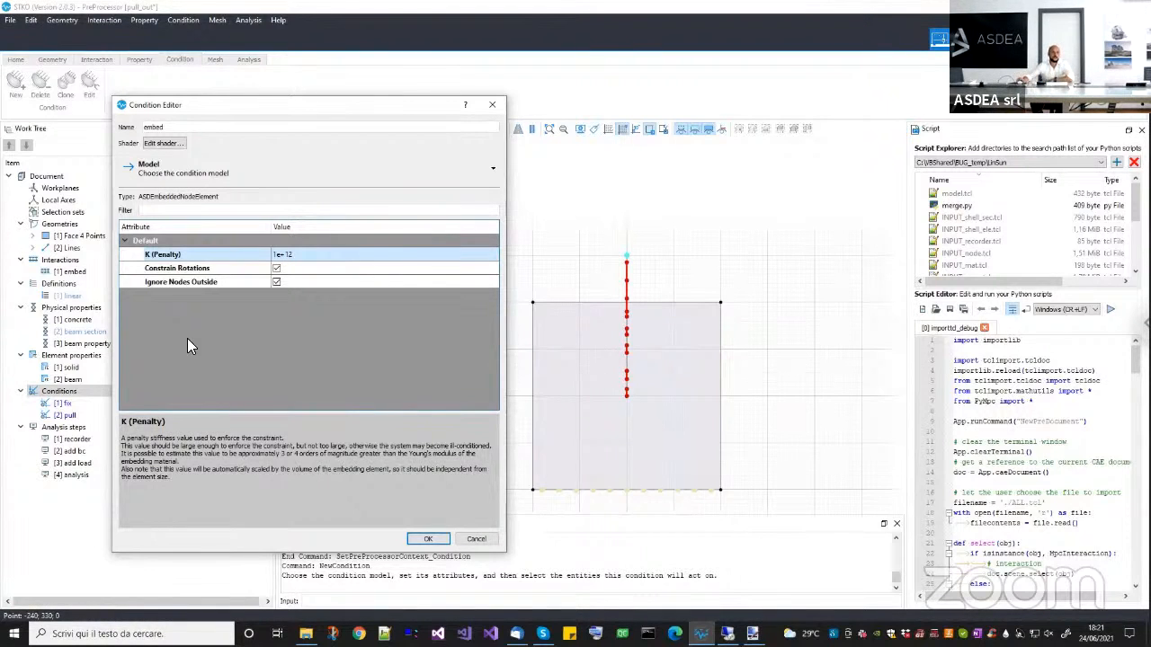
pyautogui.doubleClick(293, 257)
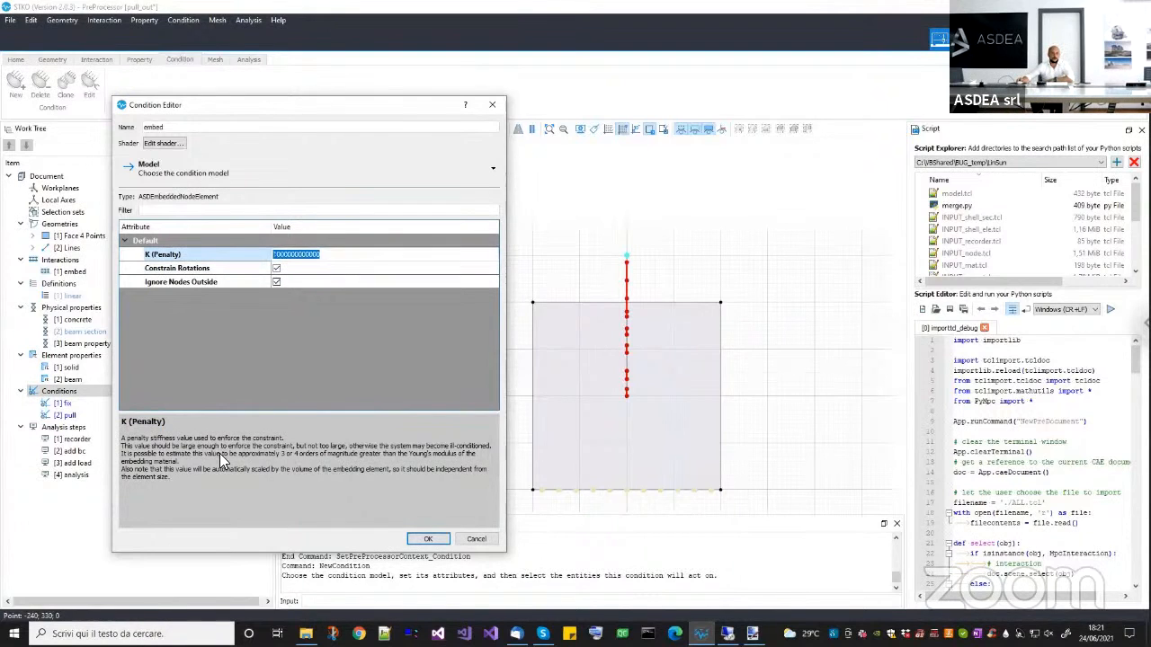
pyautogui.click(147, 455)
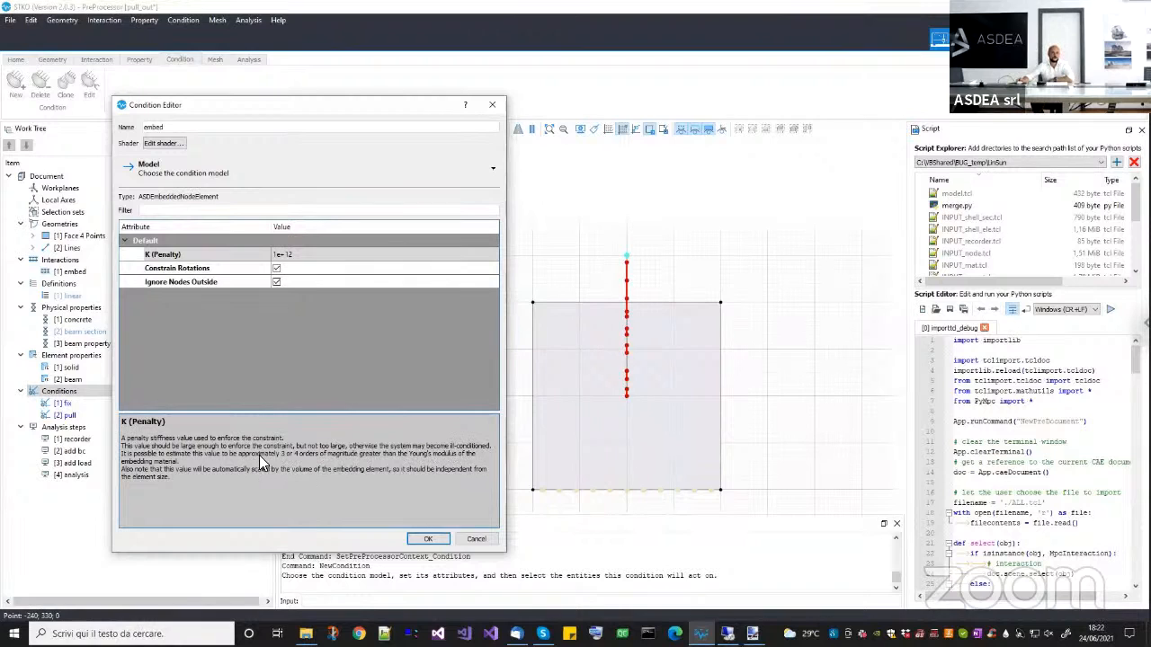
pyautogui.click(295, 257)
pyautogui.click(295, 257)
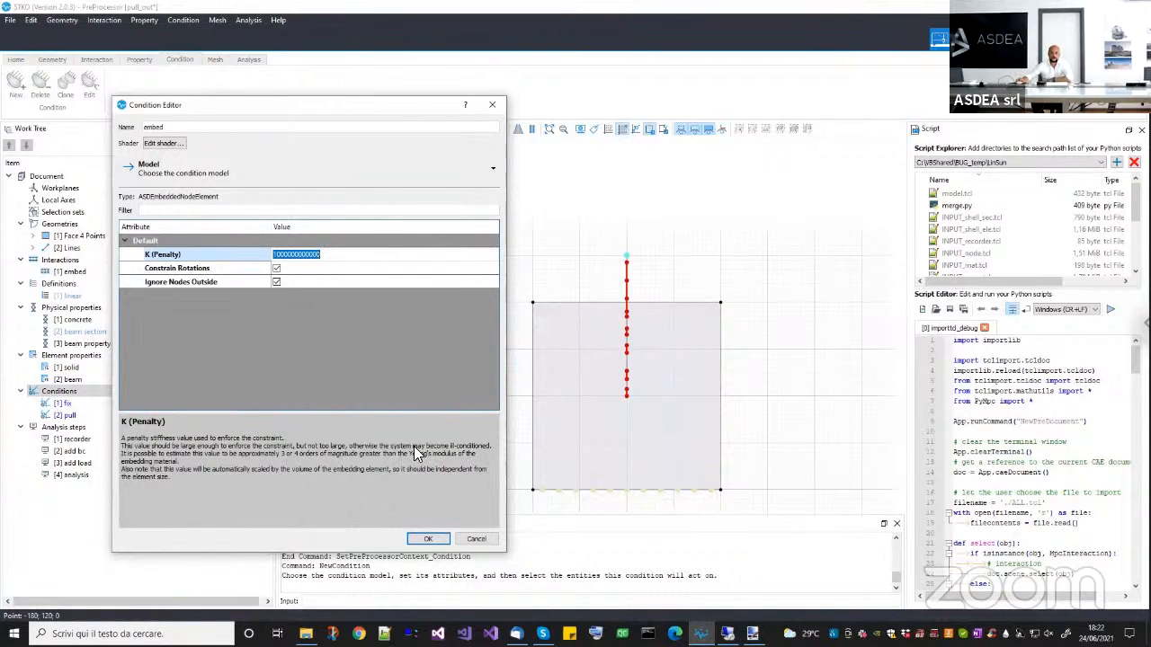
pyautogui.write('30000')
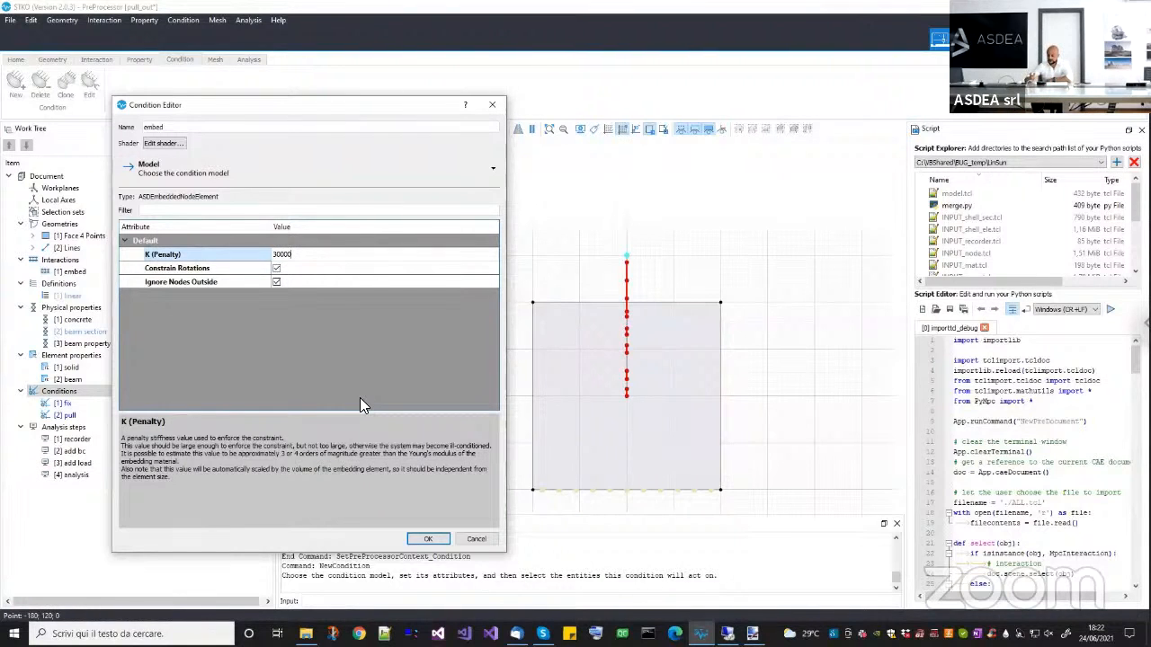
pyautogui.write('0')
pyautogui.click(280, 255)
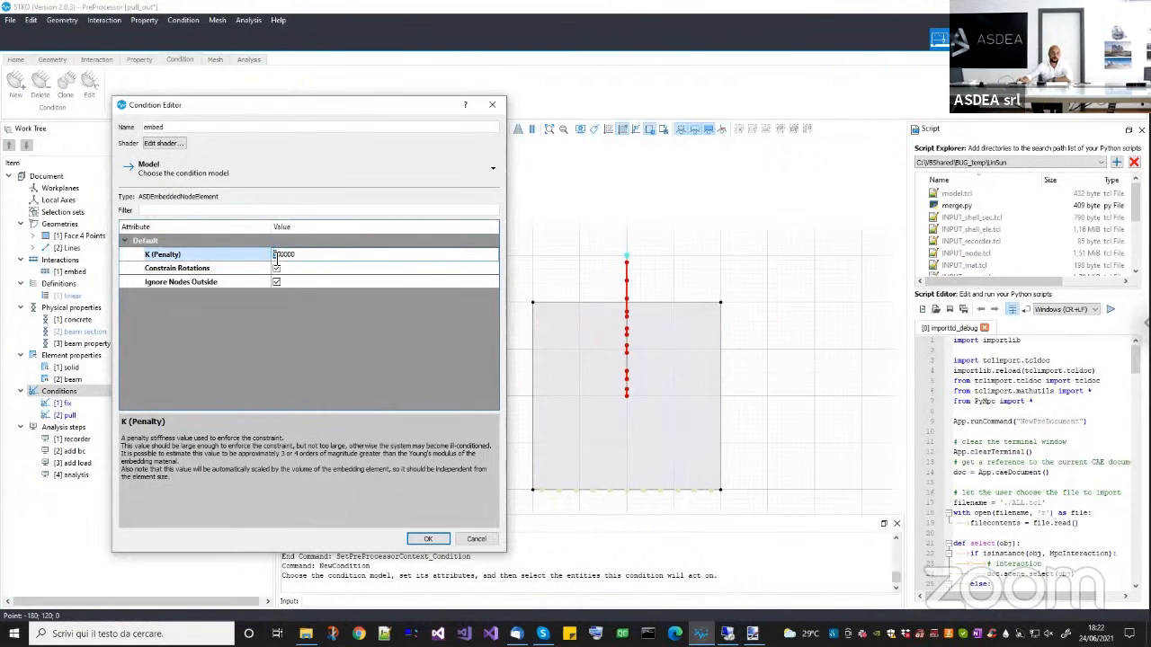
pyautogui.write('6')
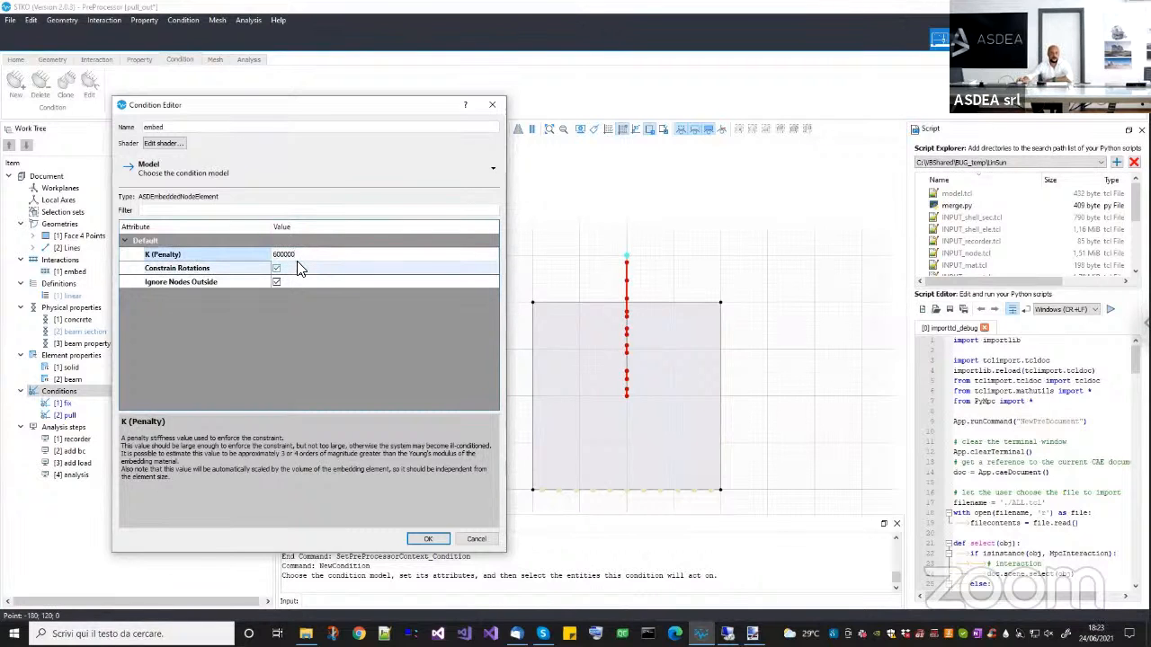
pyautogui.write('e3')
pyautogui.click(295, 335)
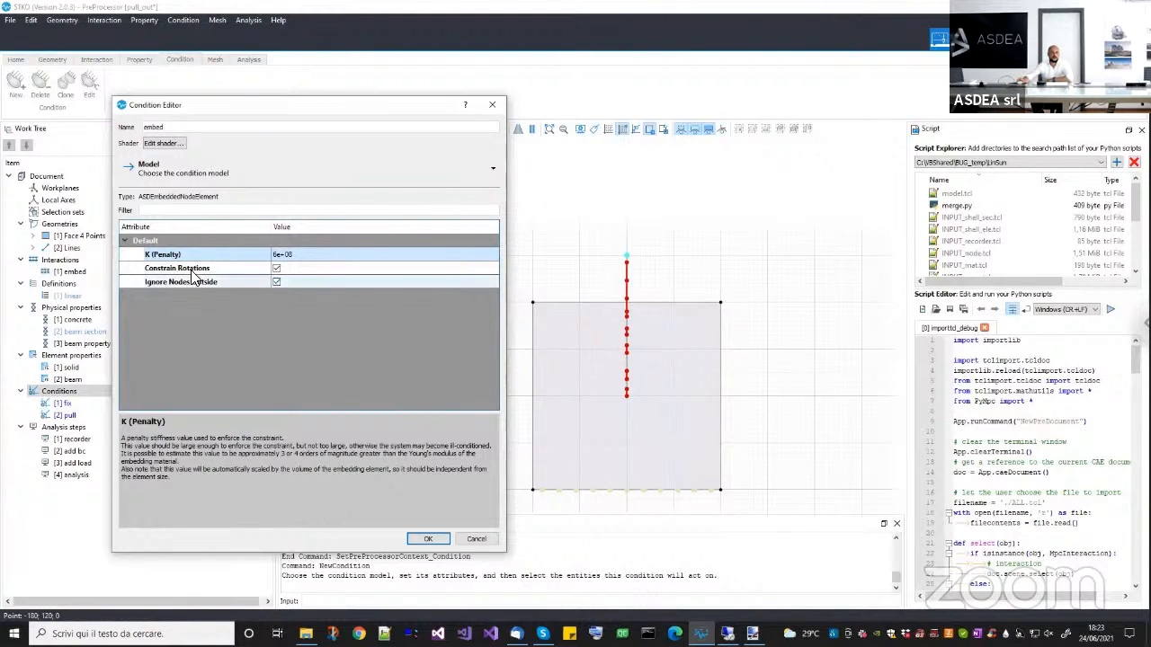
# Read the Ignore Nodes Outside description and inspect the beam nodes around the solid's upper edge, keeping the option enabled.
pyautogui.click(146, 283)
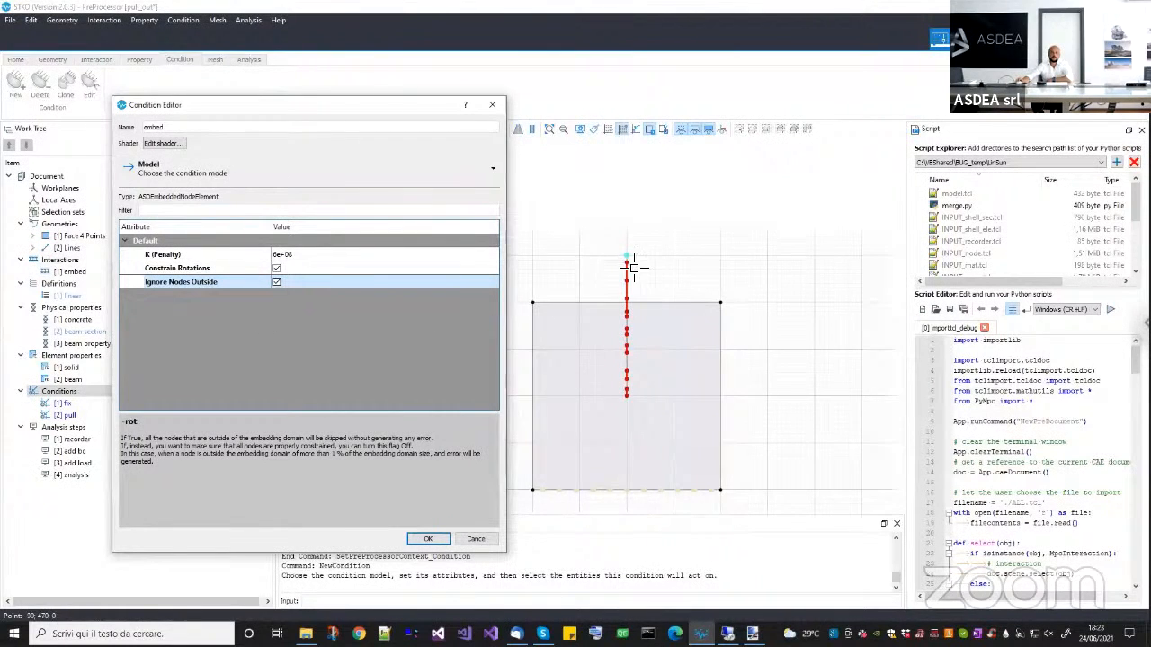
pyautogui.scroll(3, 630, 262)
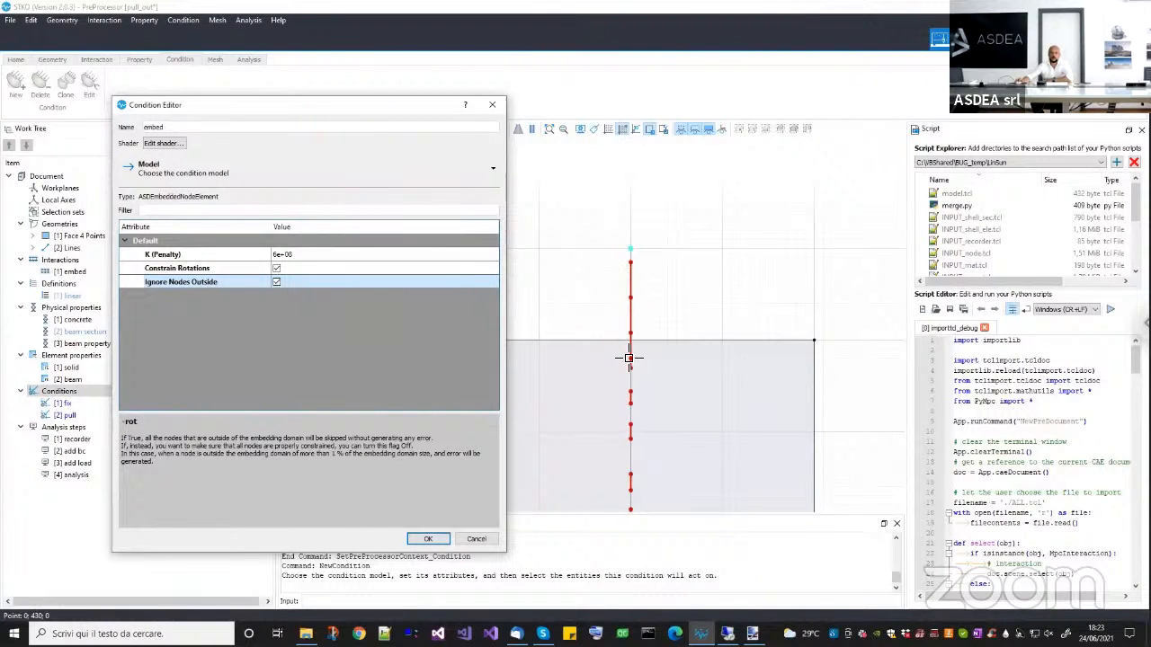
pyautogui.scroll(1, 618, 360)
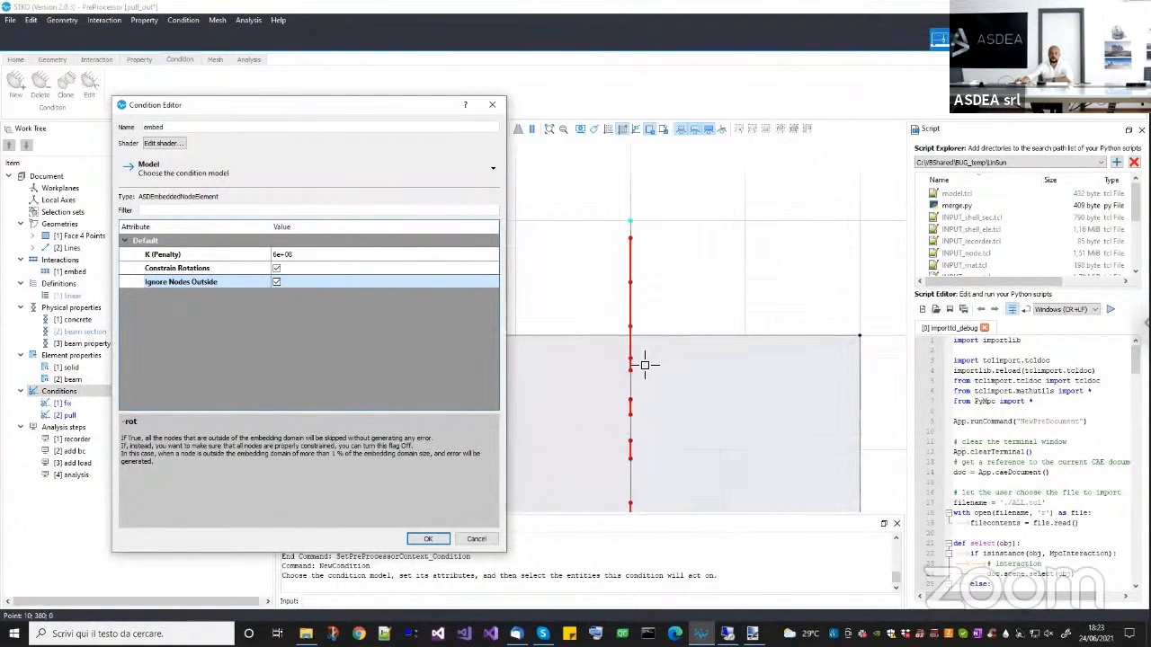
pyautogui.click(276, 283)
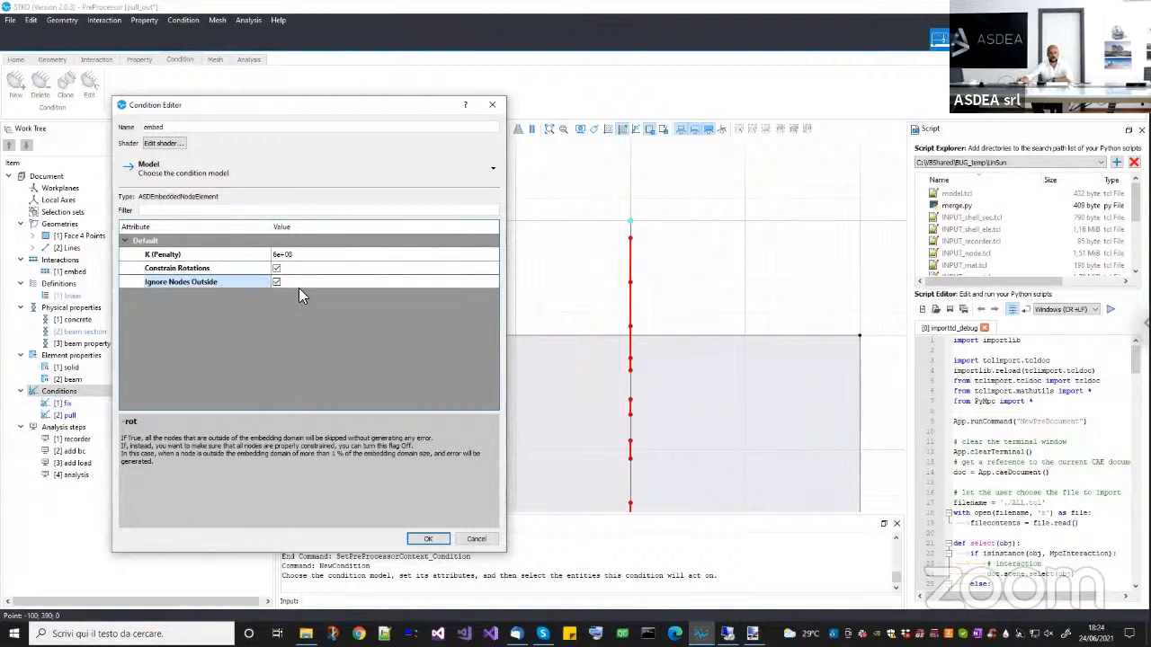
# Read the Constrain Rotations description and switch to paint.net to view the notes on the displacement-gradient matrix.
pyautogui.click(199, 269)
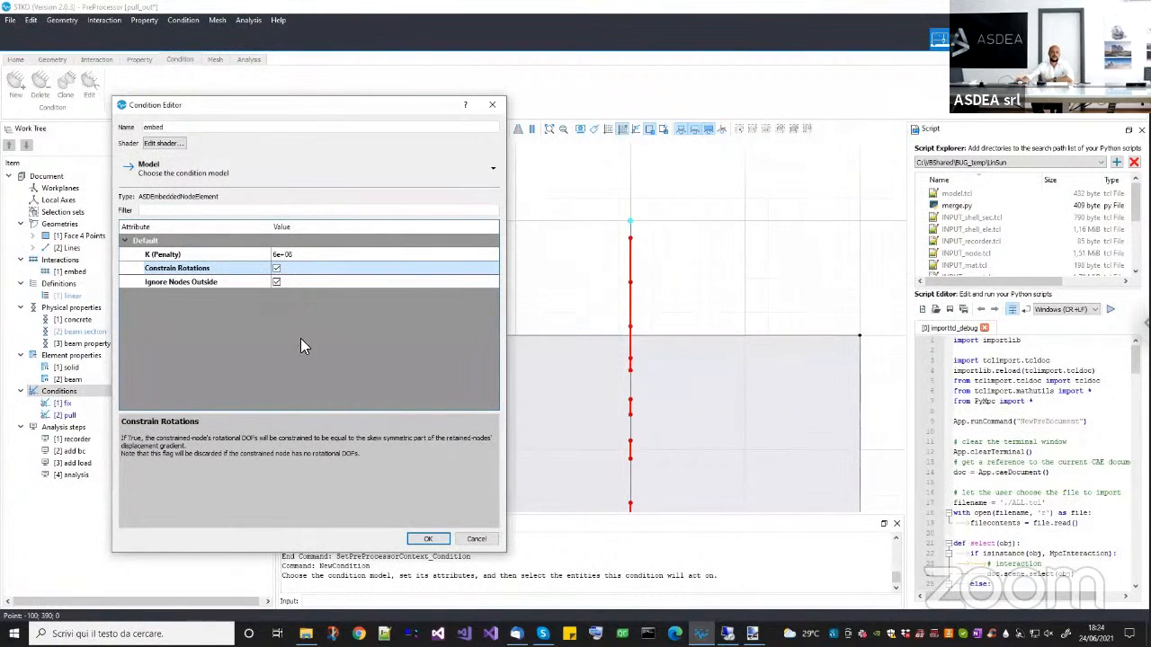
pyautogui.scroll(-2, 661, 441)
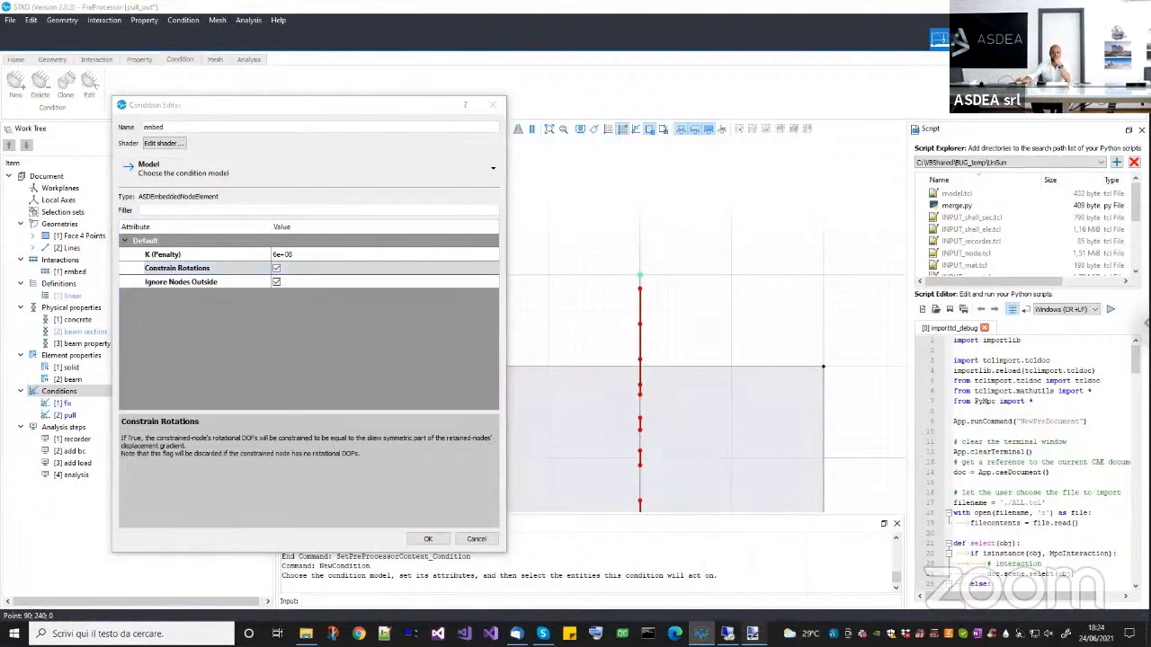
pyautogui.click(751, 589)
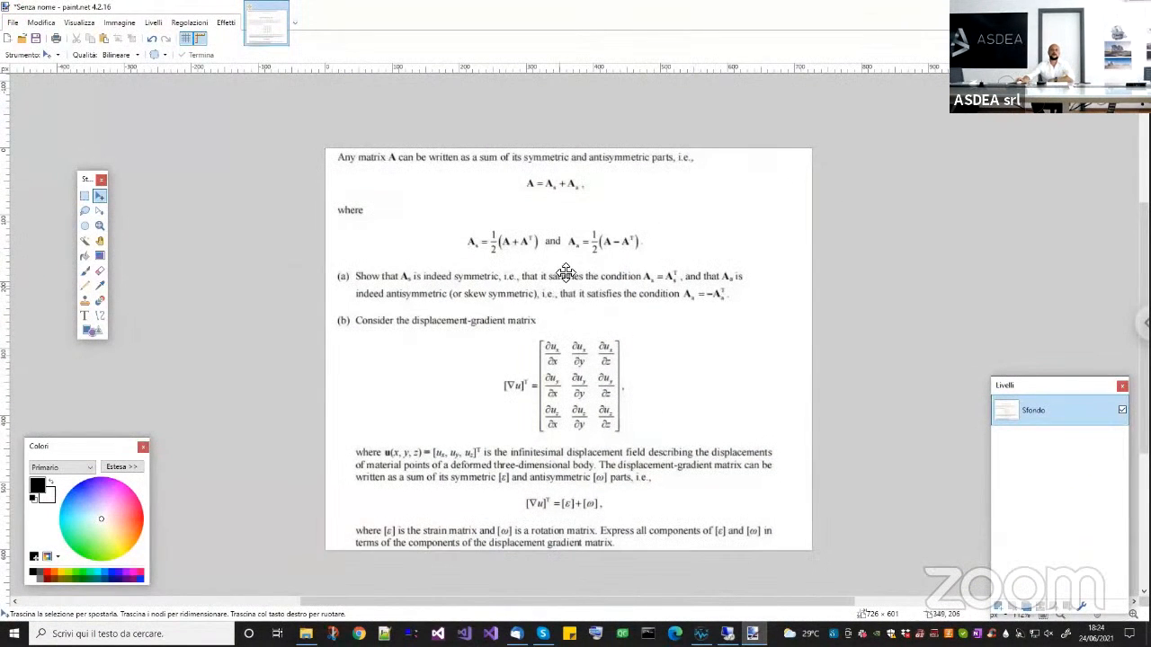
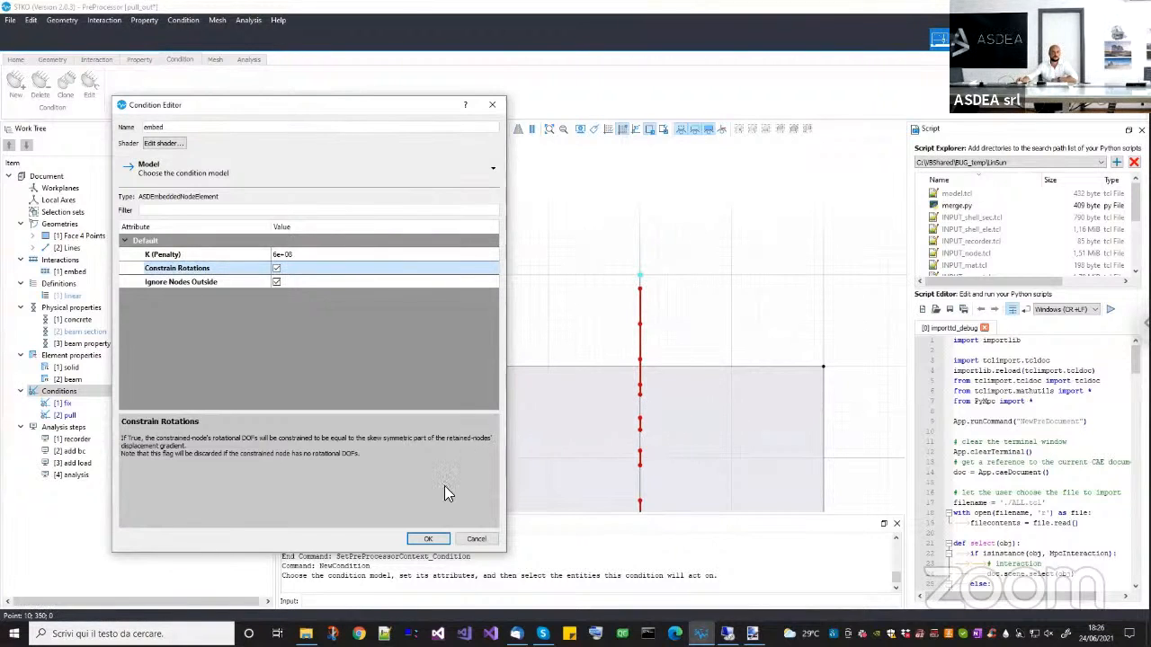
# Recheck the Constrain Rotations and K (Penalty) settings, keeping rotations constrained and the penalty at 6e+08, and create the embed condition.
pyautogui.click(277, 269)
pyautogui.click(276, 269)
pyautogui.doubleClick(304, 256)
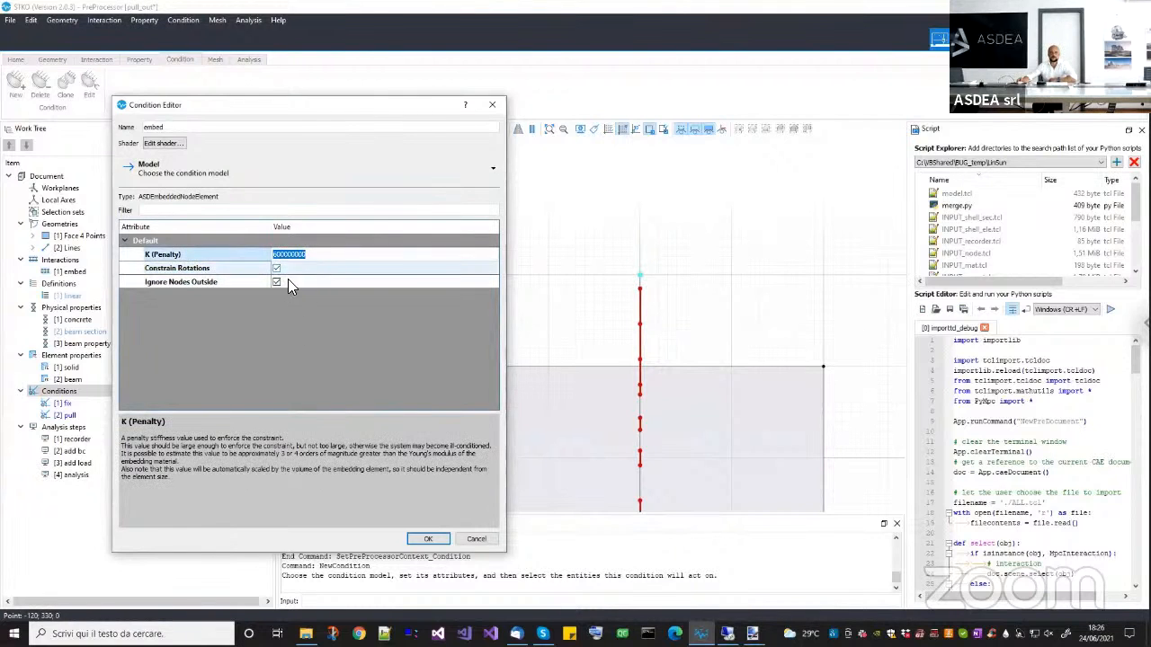
pyautogui.click(283, 338)
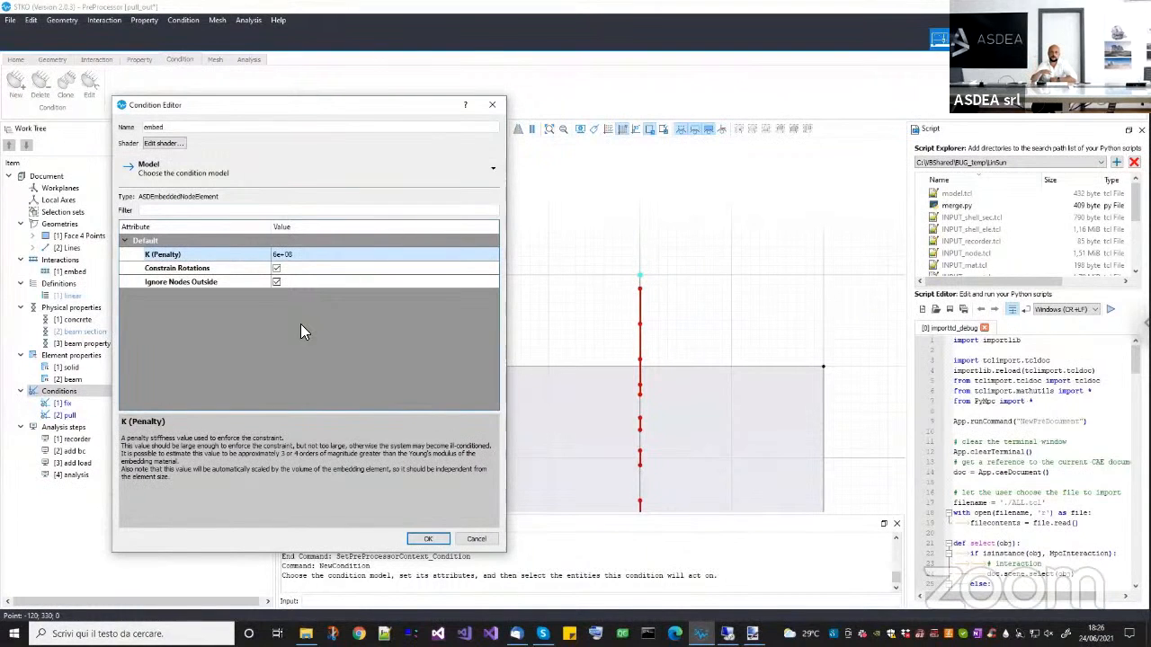
pyautogui.click(439, 540)
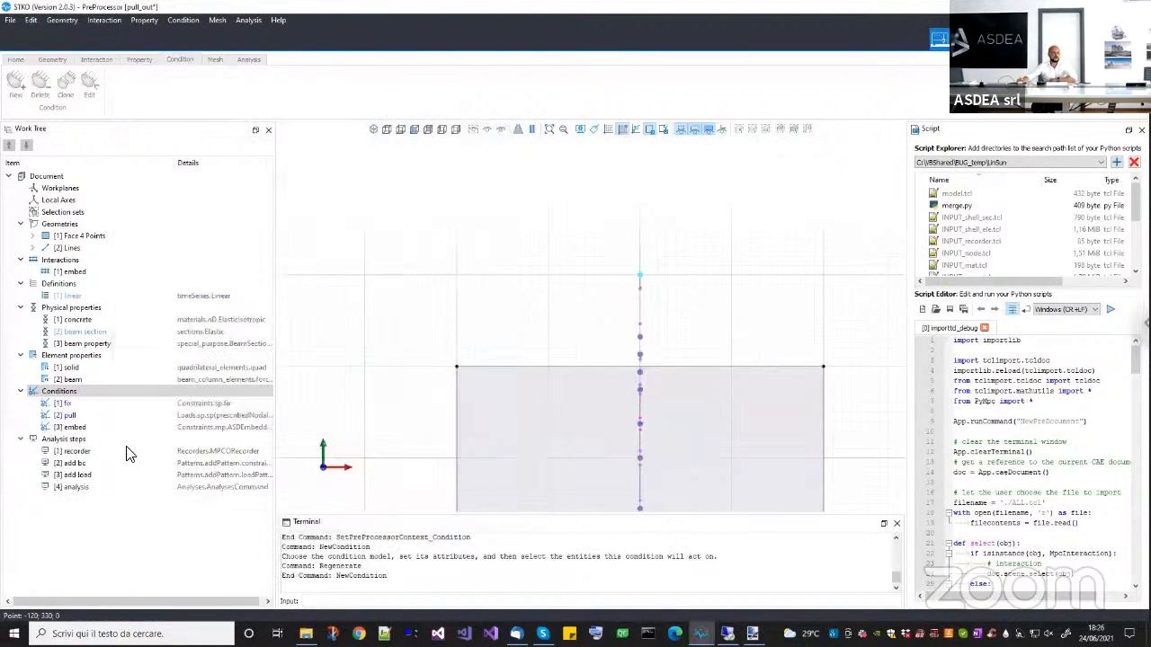
# Edit the add bc analysis step so its mp vector has one row referencing the embed condition.
pyautogui.rightClick(85, 467)
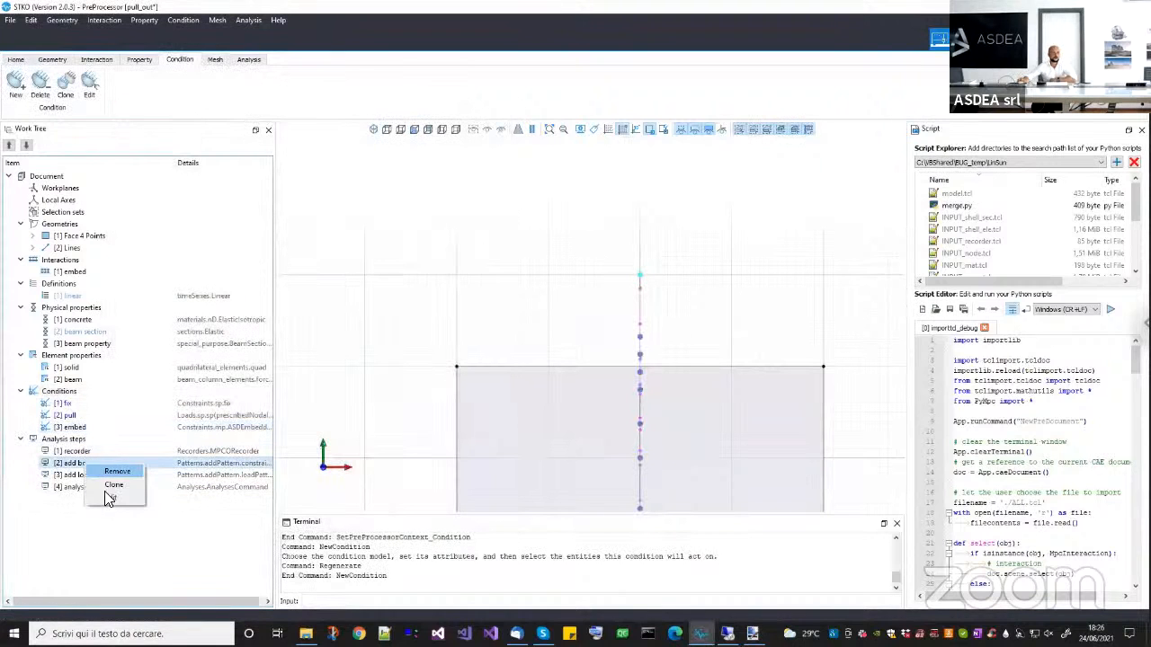
pyautogui.click(106, 493)
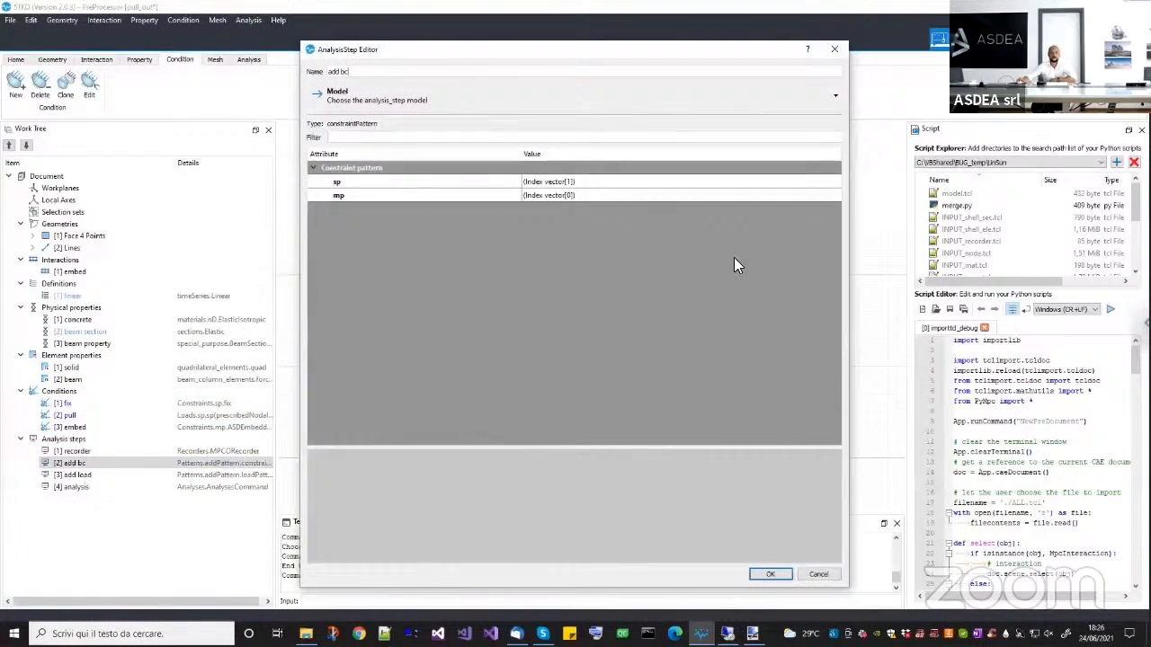
pyautogui.click(828, 196)
pyautogui.click(835, 196)
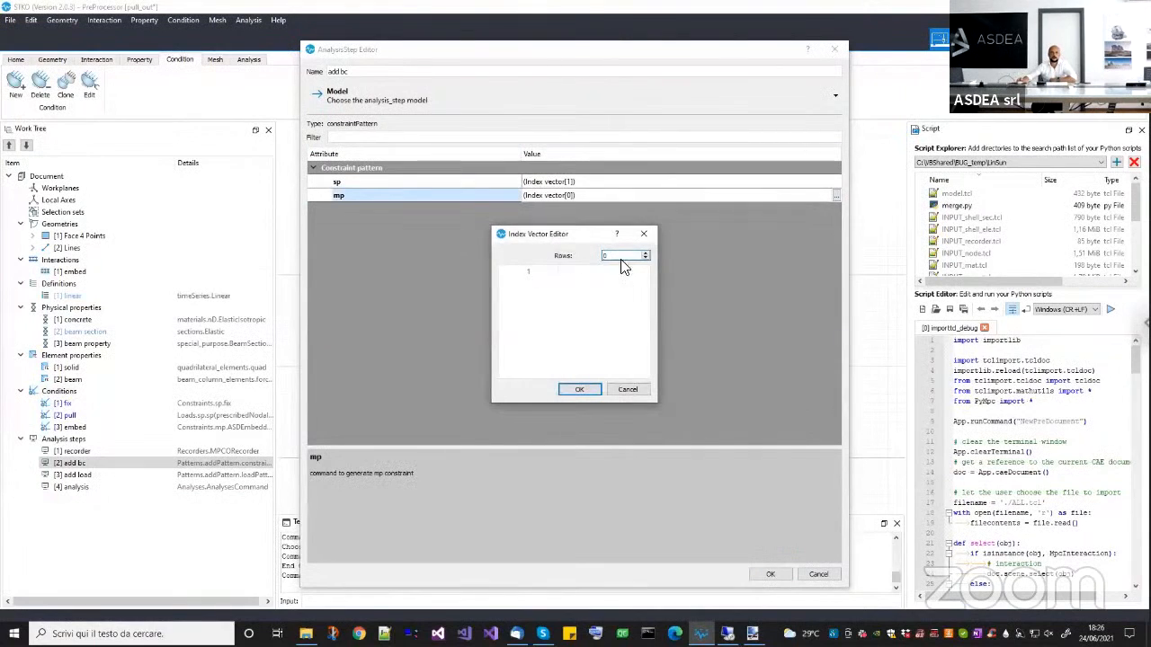
pyautogui.click(644, 252)
pyautogui.doubleClick(557, 286)
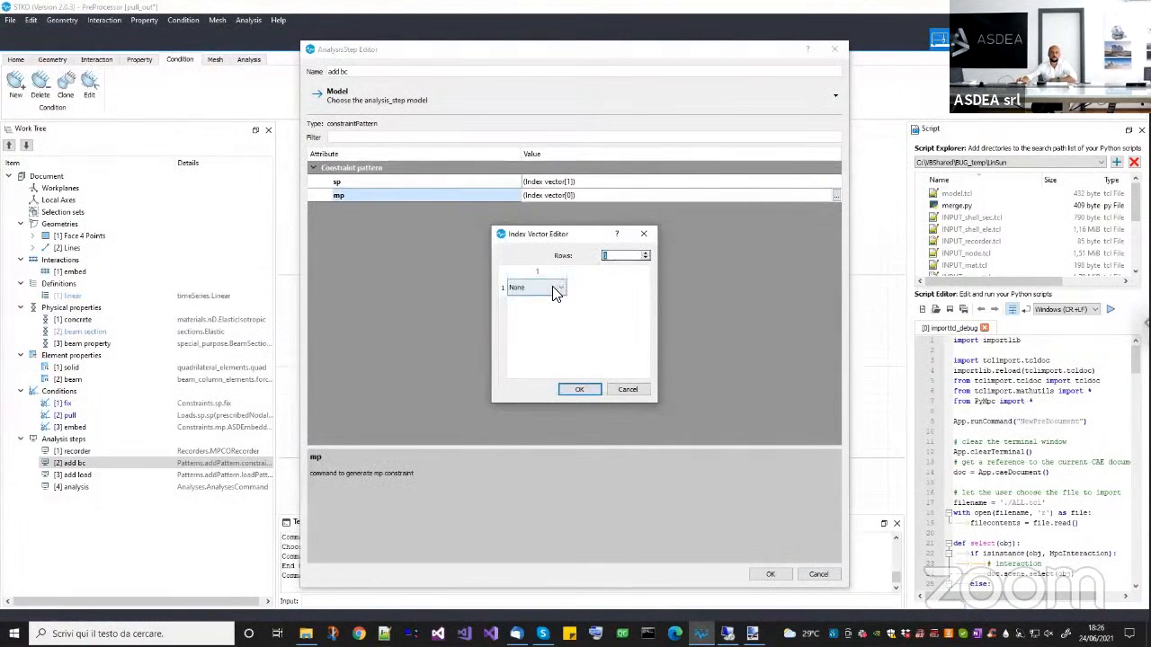
pyautogui.click(525, 308)
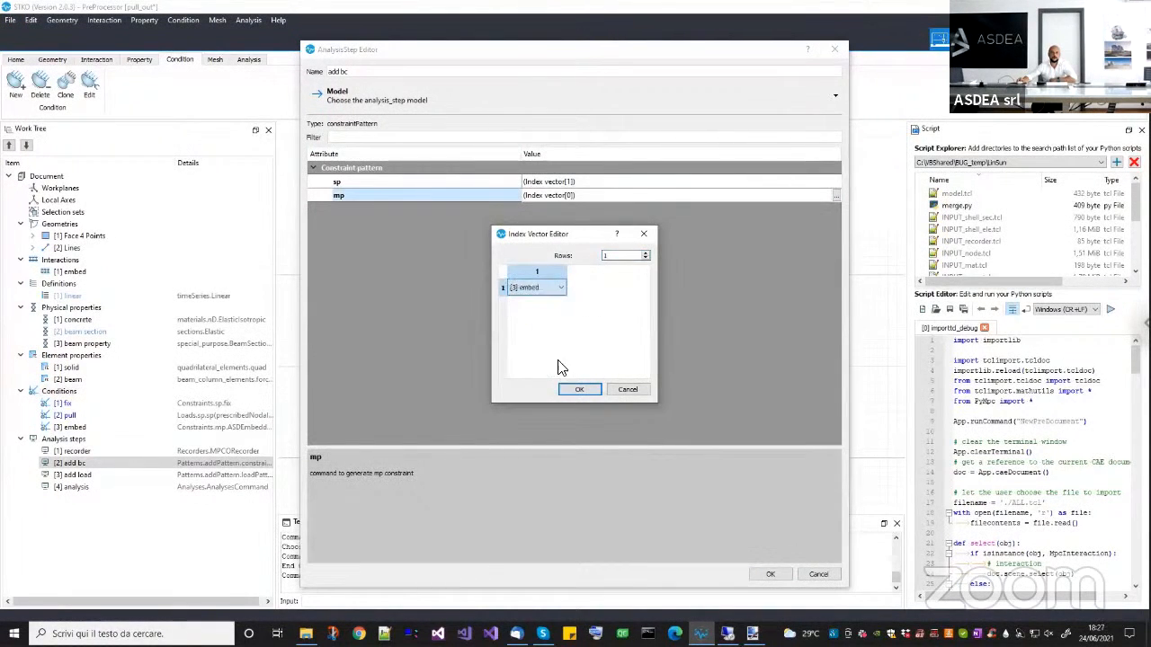
pyautogui.click(575, 390)
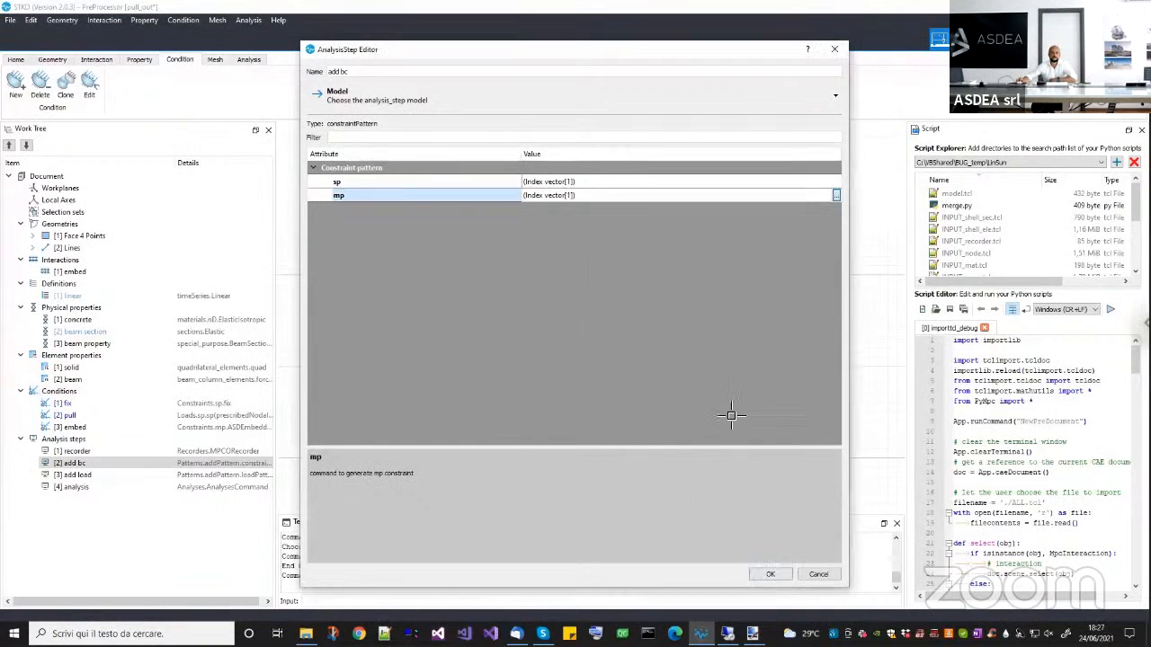
pyautogui.press('Return')
# Save the pull_out document and run the analysis with the OpenSees solver.
pyautogui.hotkey('ctrl', 's')
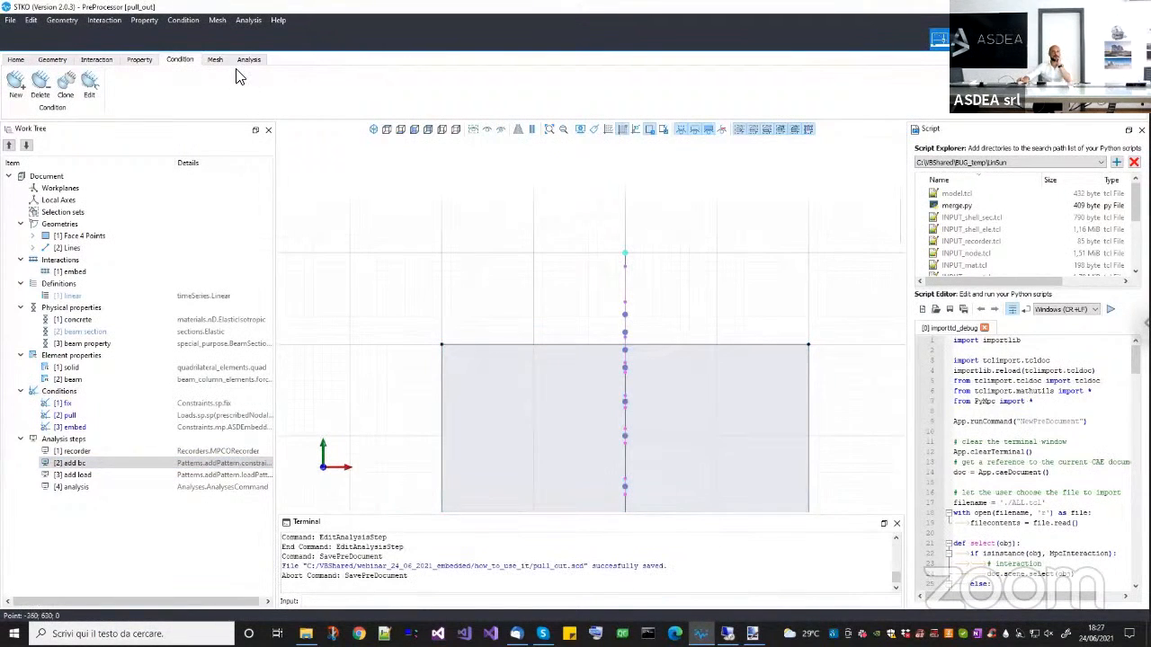
pyautogui.click(248, 60)
pyautogui.click(205, 86)
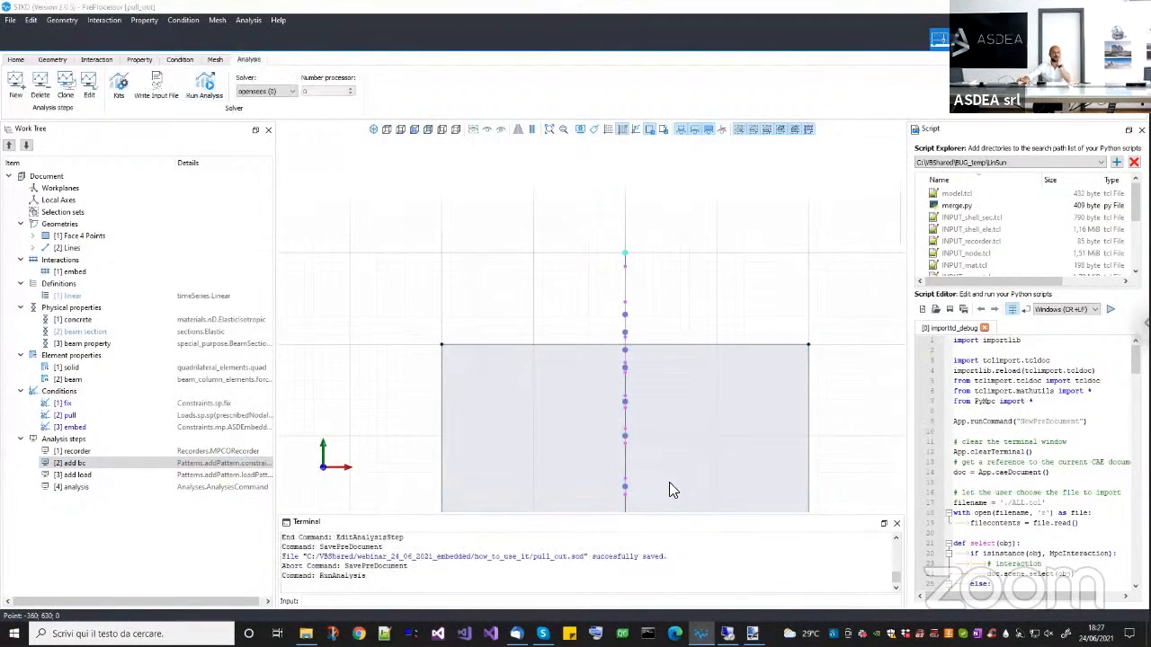
pyautogui.click(757, 536)
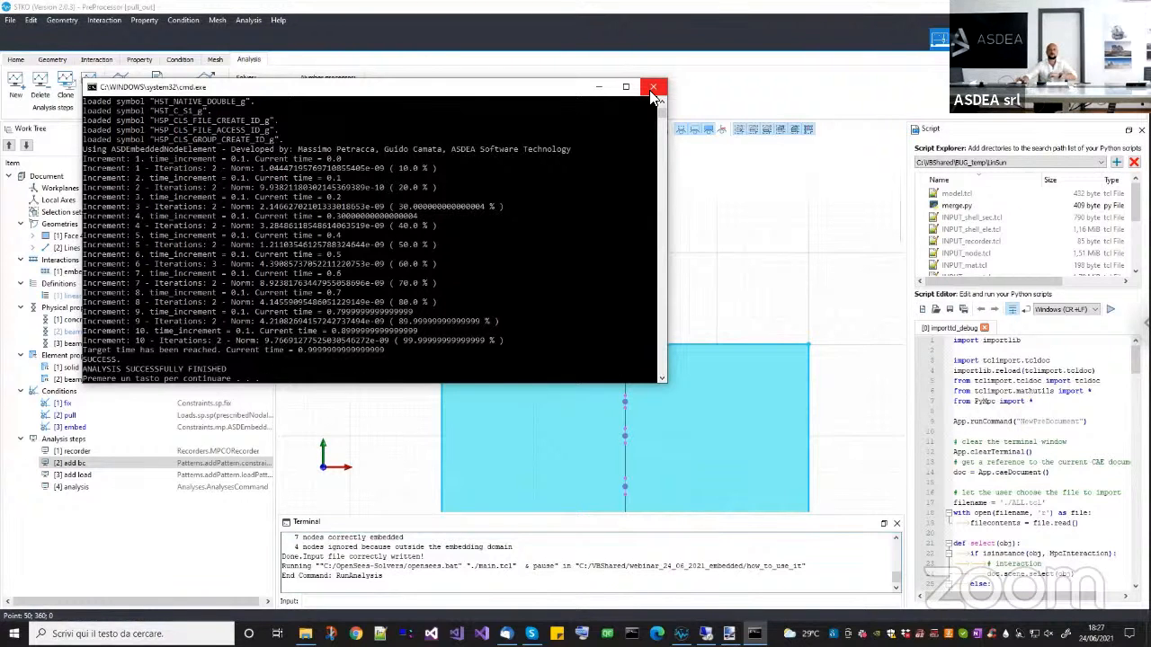
# Move the solver console aside and annotate a triangle with corners U1, U2 and U3 and an interior point US.
pyautogui.moveTo(591, 87); pyautogui.dragTo(438, 93)
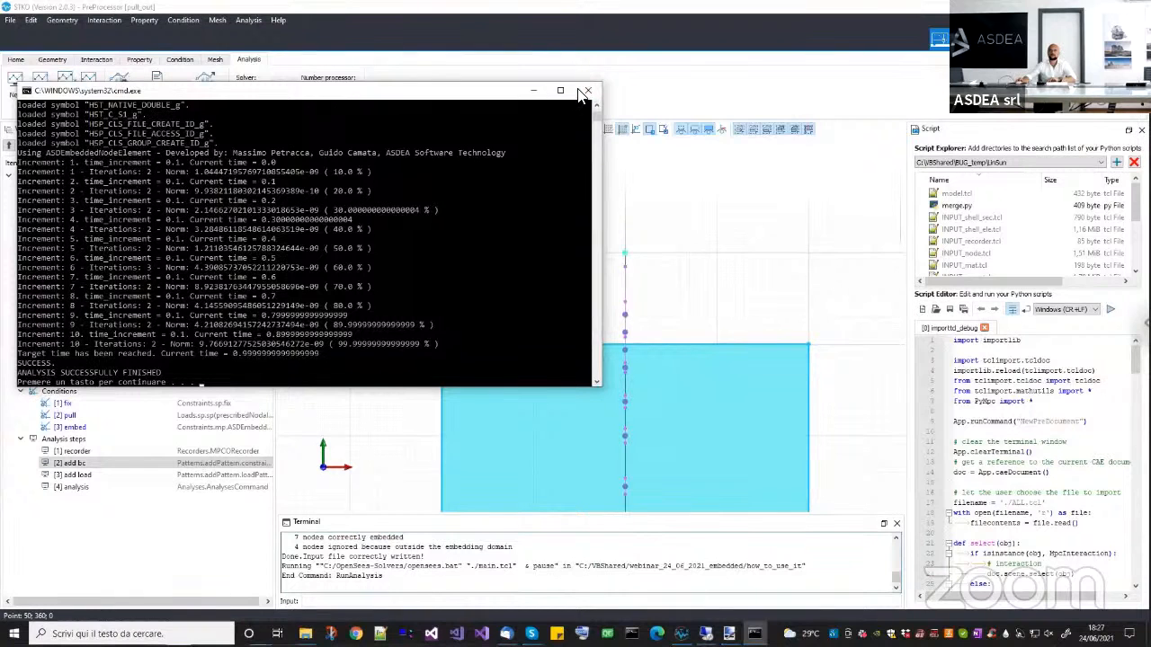
pyautogui.moveTo(705, 303); pyautogui.dragTo(807, 303)
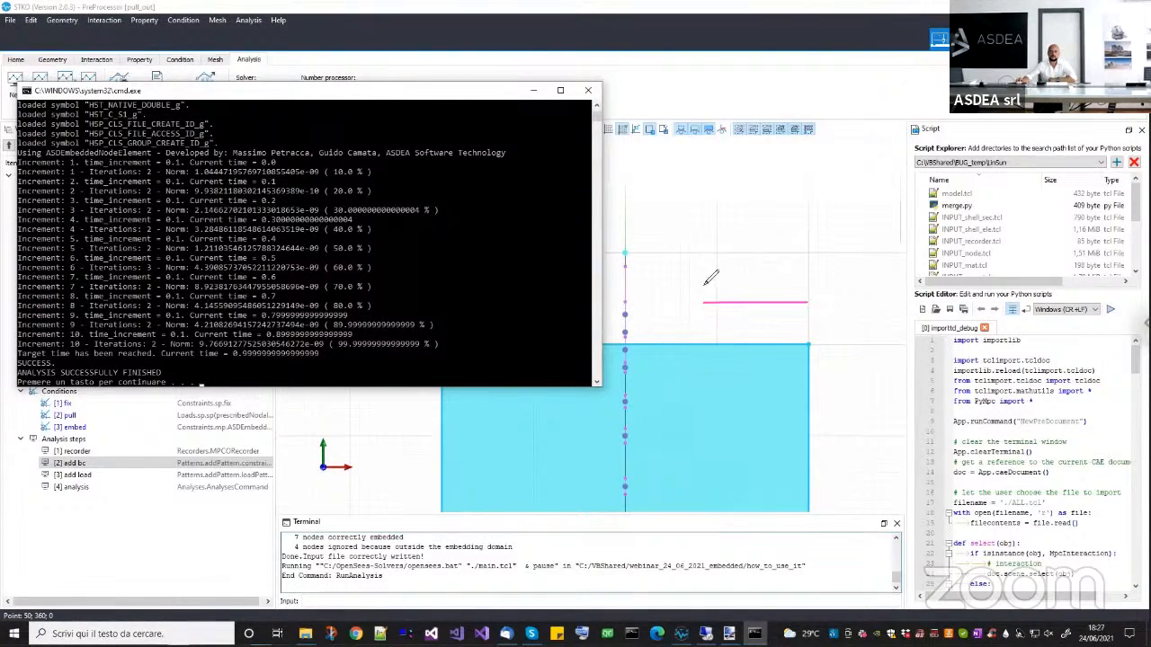
pyautogui.moveTo(704, 302)
pyautogui.mouseDown()
pyautogui.moveTo(706, 199)
pyautogui.moveTo(816, 302)
pyautogui.mouseUp()
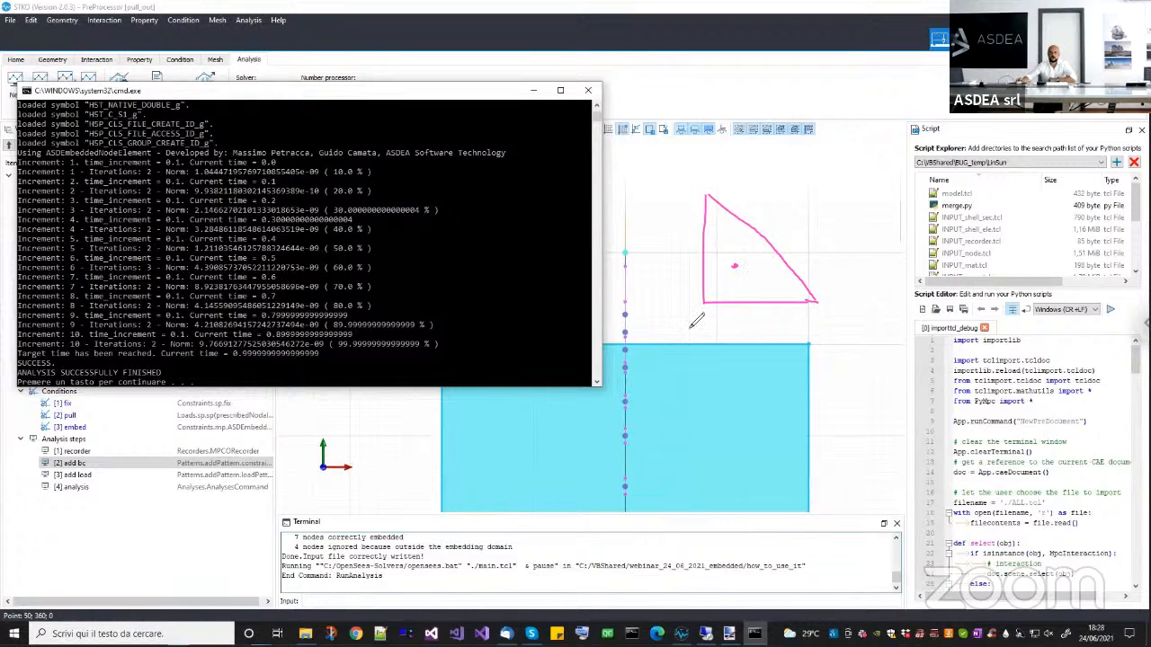
pyautogui.moveTo(684, 313); pyautogui.dragTo(693, 324)
pyautogui.moveTo(699, 317); pyautogui.dragTo(700, 326)
pyautogui.moveTo(820, 310); pyautogui.dragTo(844, 324)
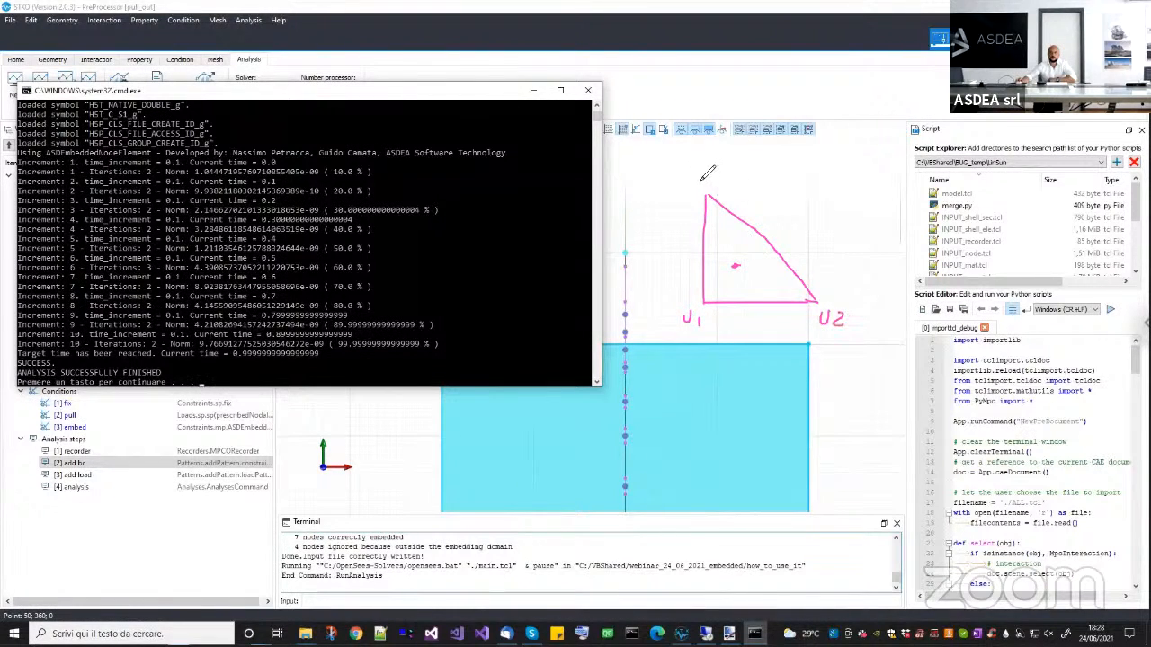
pyautogui.moveTo(698, 162); pyautogui.dragTo(713, 181)
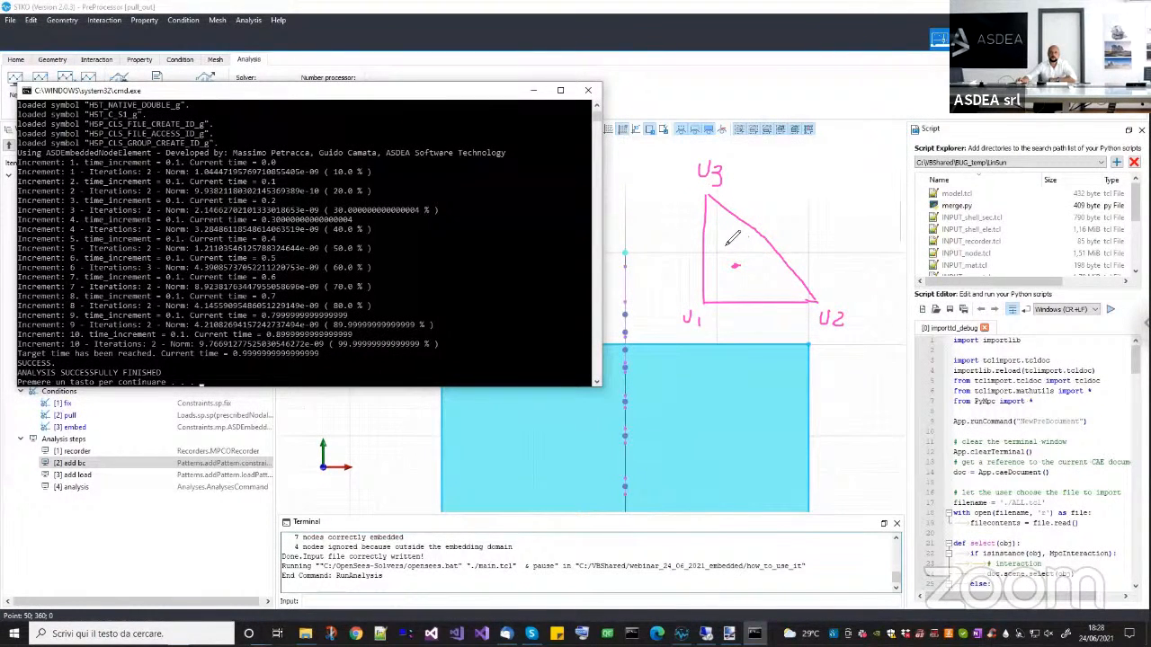
pyautogui.moveTo(722, 236); pyautogui.dragTo(733, 249)
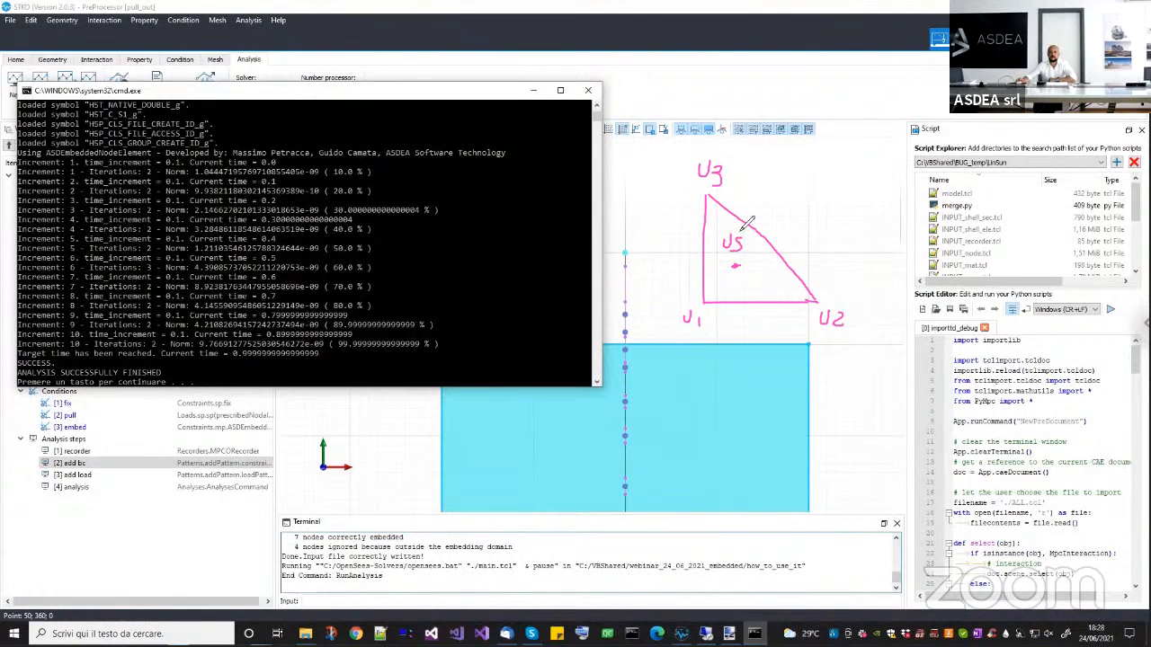
# Write US = U1/3 + U2/3 + U3/3 above the triangle and adapt it to a base midpoint by striking out U3 and using denominators of 2.
pyautogui.moveTo(753, 172)
pyautogui.mouseDown()
pyautogui.moveTo(765, 183)
pyautogui.moveTo(787, 178)
pyautogui.mouseUp()
pyautogui.moveTo(780, 184)
pyautogui.mouseDown()
pyautogui.moveTo(807, 172)
pyautogui.moveTo(821, 186)
pyautogui.moveTo(799, 207)
pyautogui.moveTo(862, 177)
pyautogui.moveTo(839, 211)
pyautogui.moveTo(898, 169)
pyautogui.moveTo(904, 187)
pyautogui.moveTo(885, 208)
pyautogui.mouseUp()
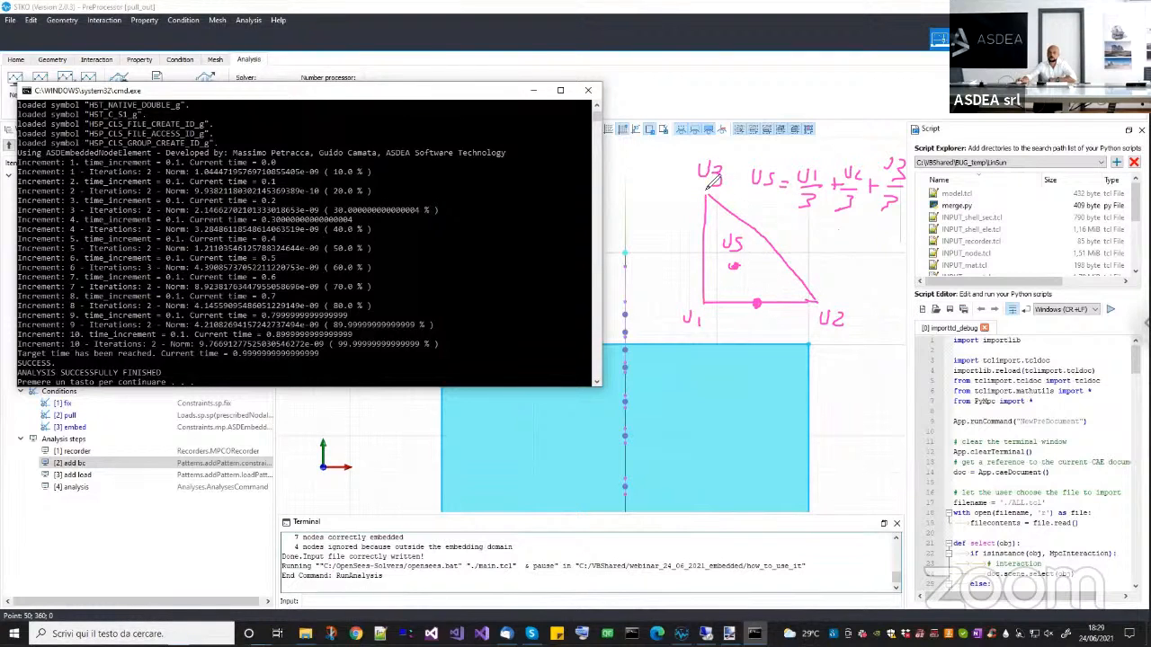
pyautogui.moveTo(887, 217); pyautogui.dragTo(903, 125)
pyautogui.moveTo(812, 193)
pyautogui.mouseDown()
pyautogui.moveTo(814, 223)
pyautogui.moveTo(856, 220)
pyautogui.mouseUp()
# Mark the U1 and U2 corners and the shift toward U1, strike out the U2 term and its denominator, and clear the annotations.
pyautogui.moveTo(710, 299)
pyautogui.mouseDown()
pyautogui.moveTo(698, 304)
pyautogui.moveTo(712, 297)
pyautogui.mouseUp()
pyautogui.moveTo(806, 298); pyautogui.dragTo(811, 306)
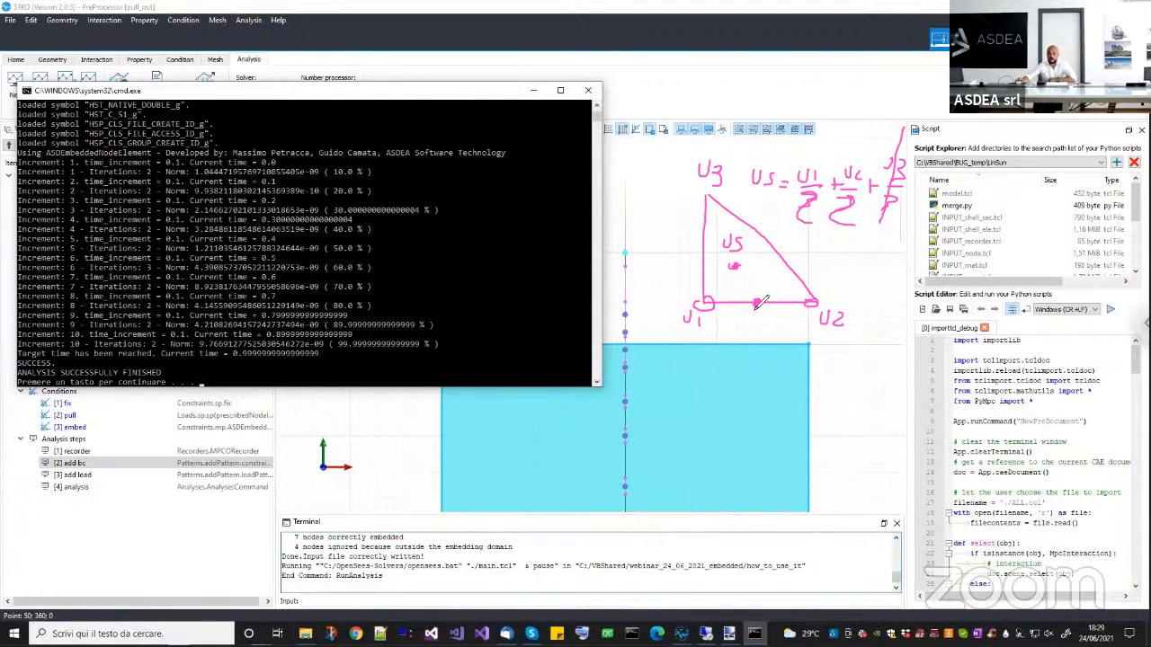
pyautogui.moveTo(759, 303)
pyautogui.mouseDown()
pyautogui.moveTo(730, 295)
pyautogui.moveTo(708, 306)
pyautogui.mouseUp()
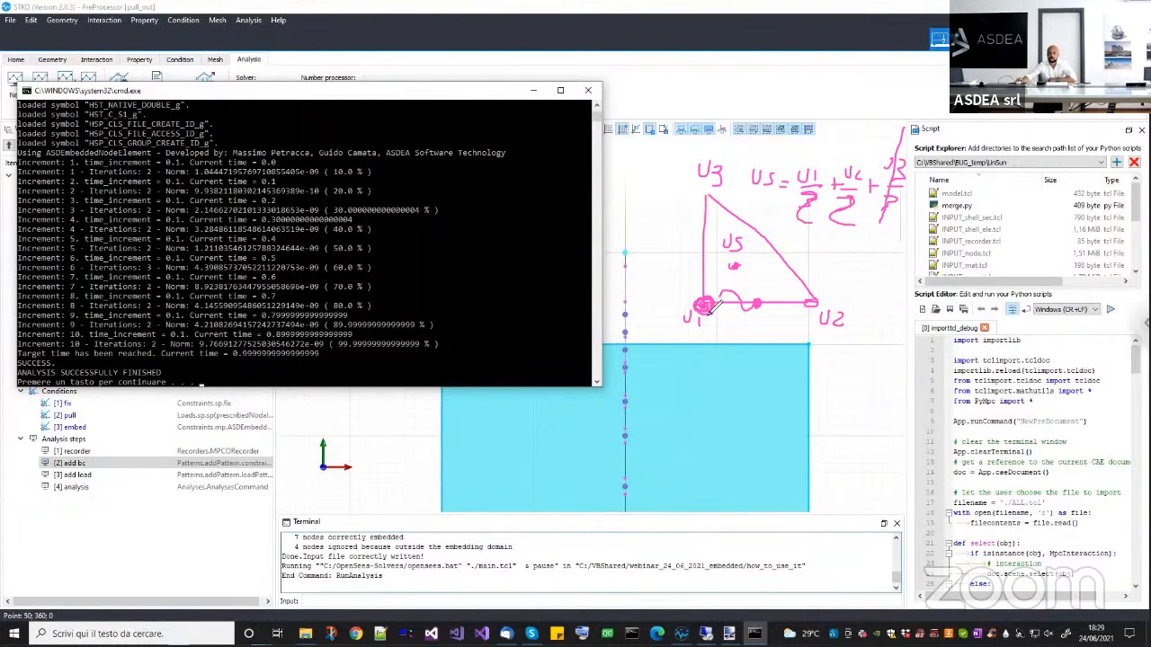
pyautogui.moveTo(839, 224); pyautogui.dragTo(869, 141)
pyautogui.moveTo(802, 203)
pyautogui.mouseDown()
pyautogui.moveTo(817, 205)
pyautogui.moveTo(803, 207)
pyautogui.mouseUp()
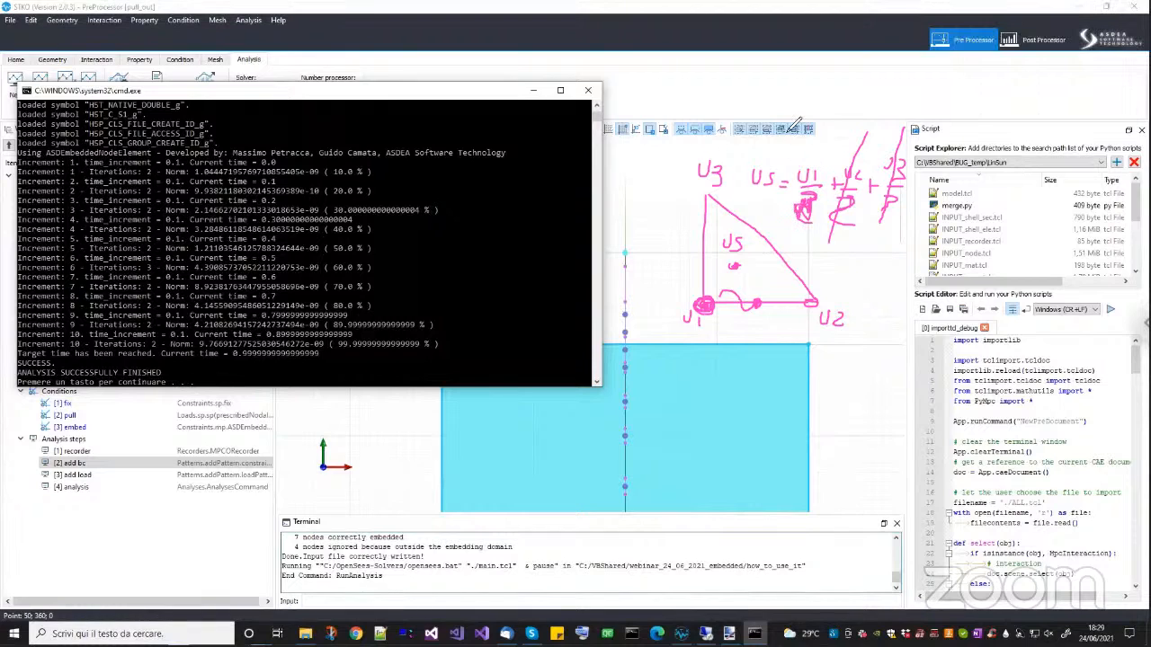
pyautogui.click(821, 190)
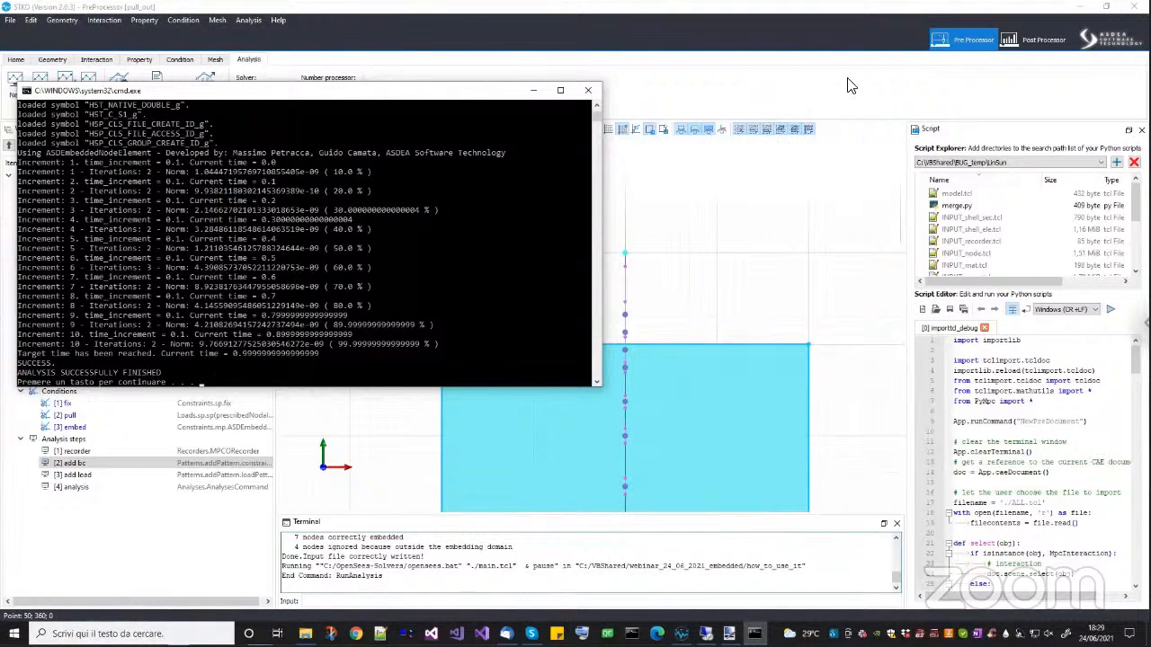
# Close the solver console and reload the pull_out.mpco database in the post-processor.
pyautogui.click(588, 89)
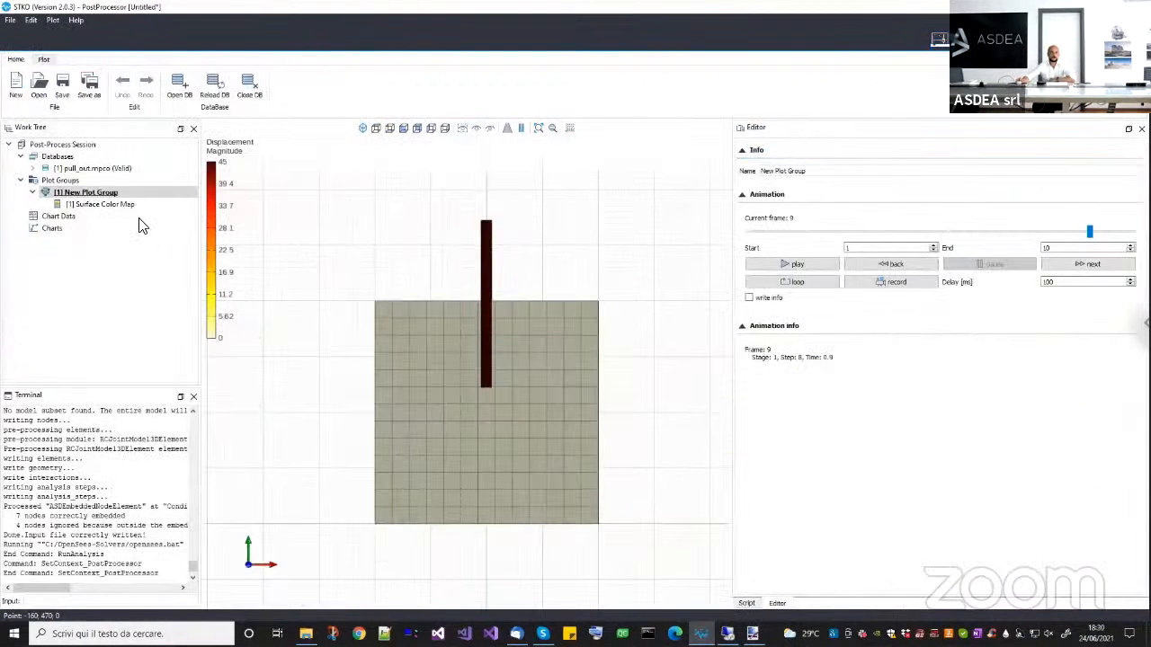
pyautogui.click(115, 169)
pyautogui.rightClick(117, 170)
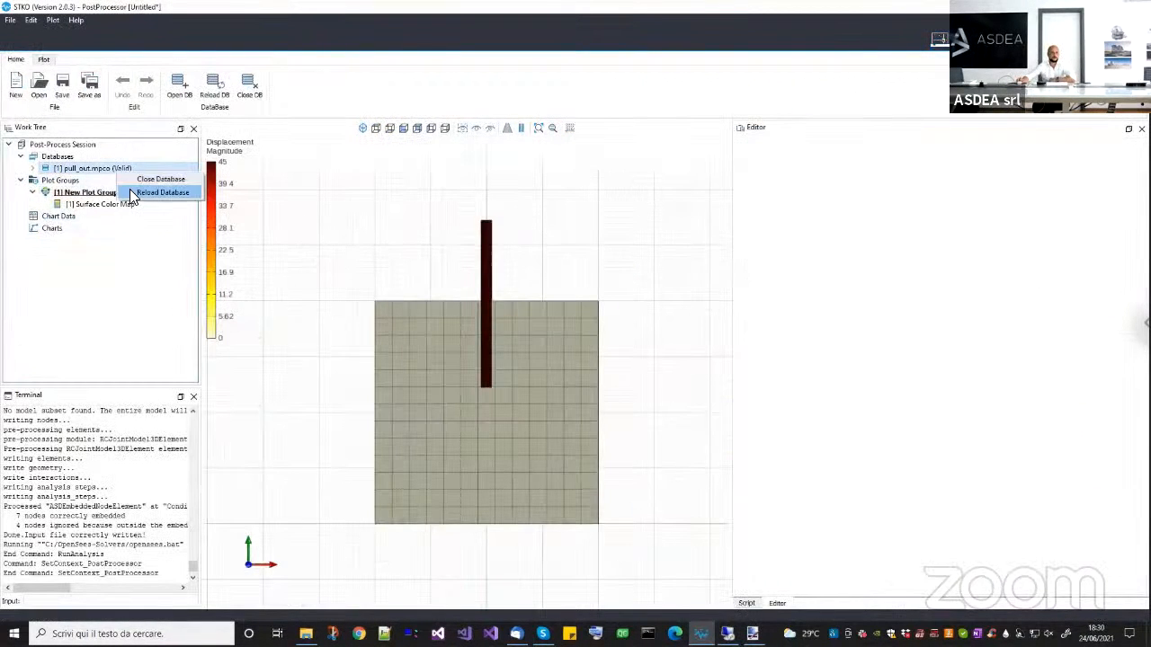
pyautogui.click(134, 190)
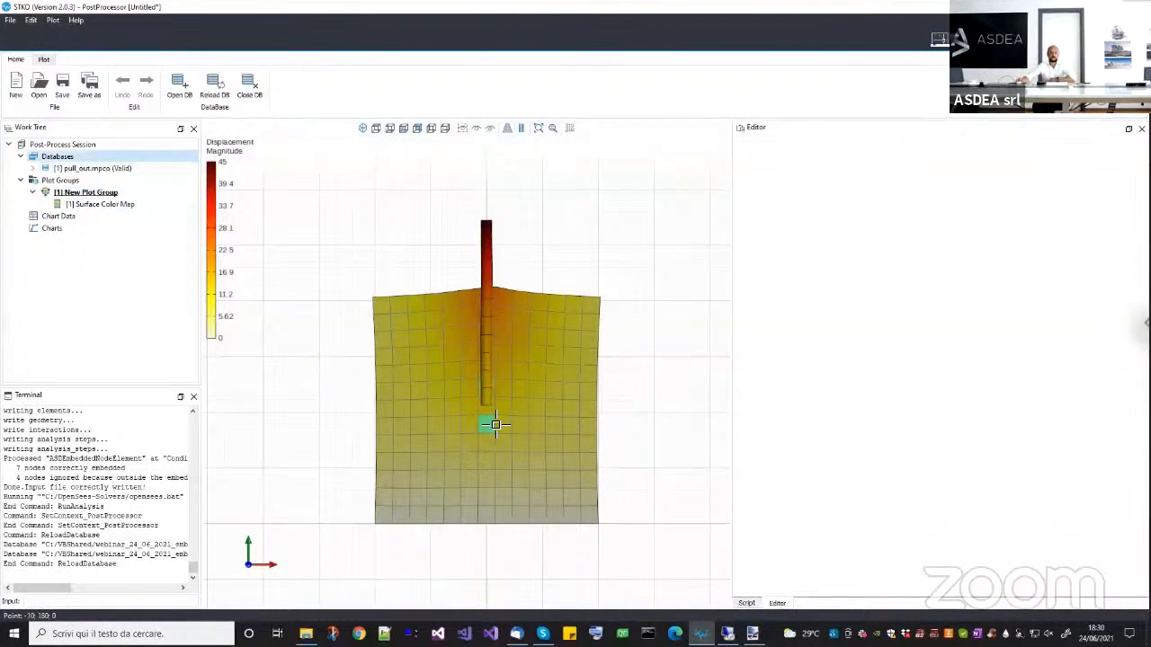
# Examine the deformed shape and displacement magnitude of the New Plot Group at animation frames 1, 2, 5 and 4.
pyautogui.click(103, 193)
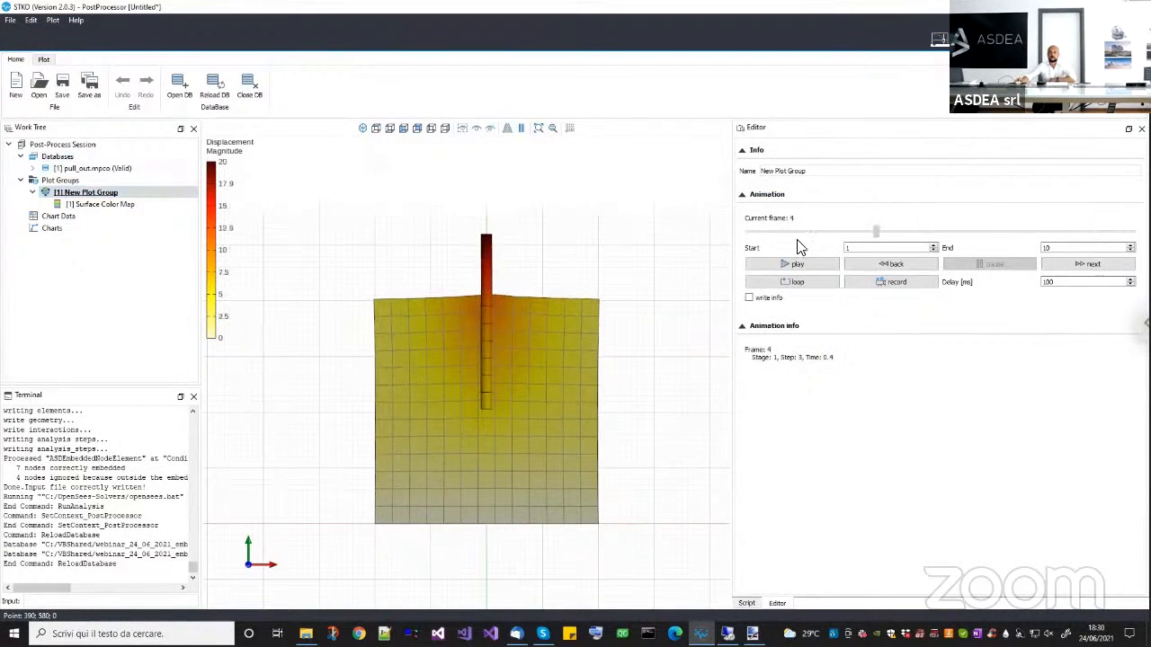
pyautogui.scroll(5, 492, 367)
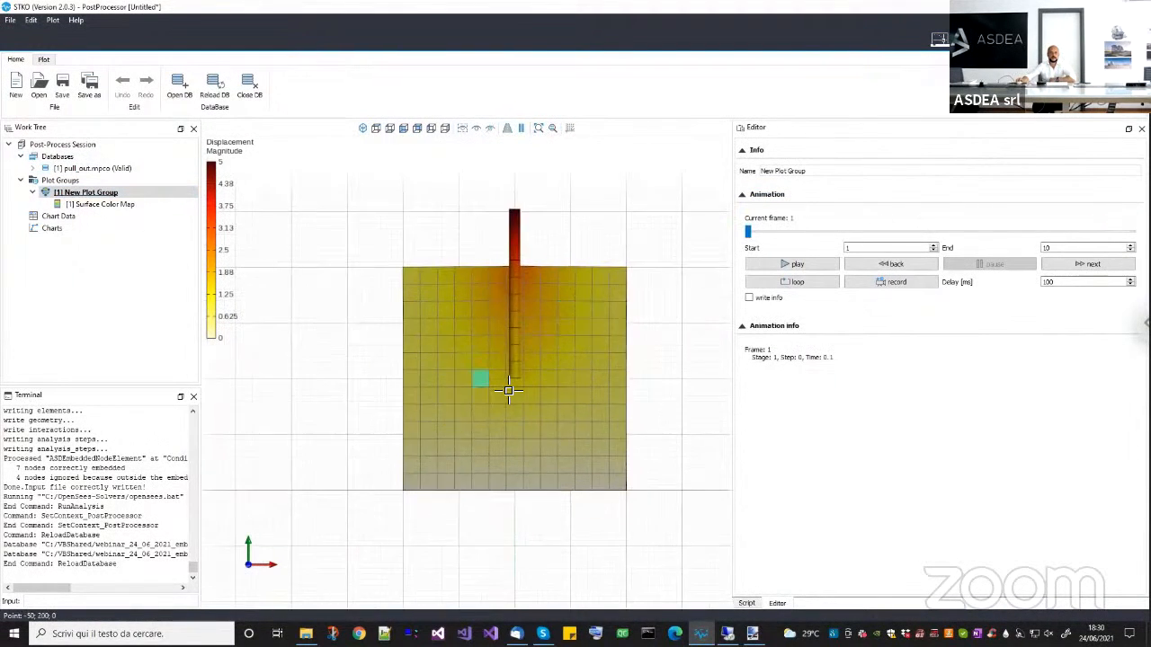
pyautogui.scroll(-3, 444, 367)
pyautogui.moveTo(497, 314); pyautogui.dragTo(443, 368, button='middle')
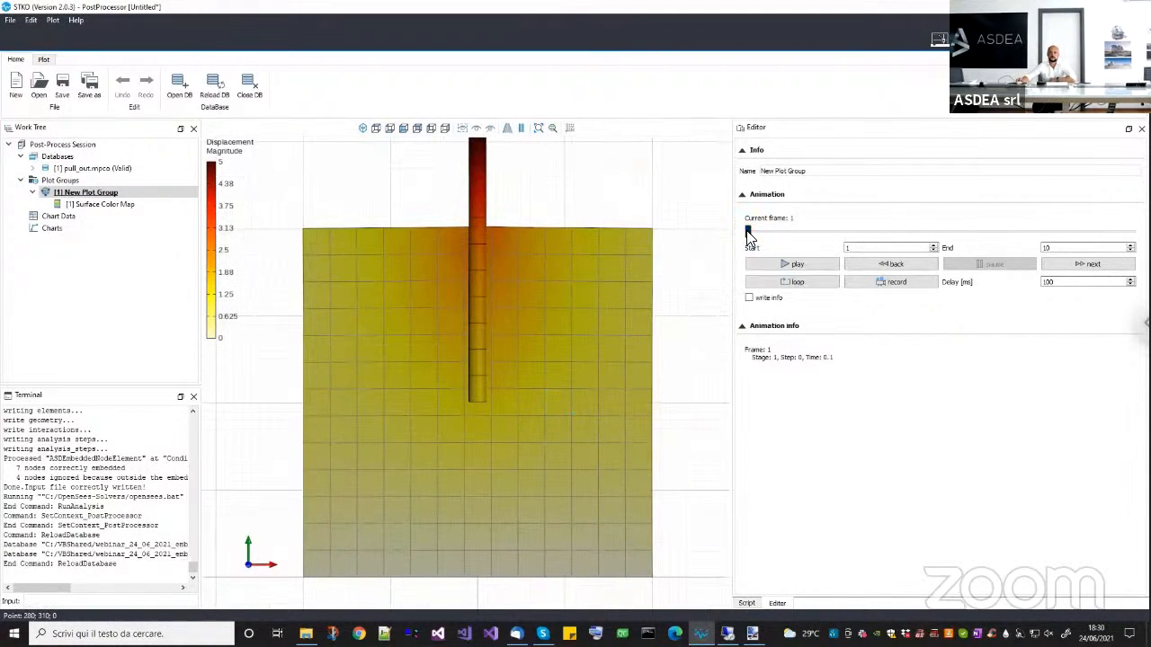
pyautogui.moveTo(749, 236); pyautogui.dragTo(792, 239)
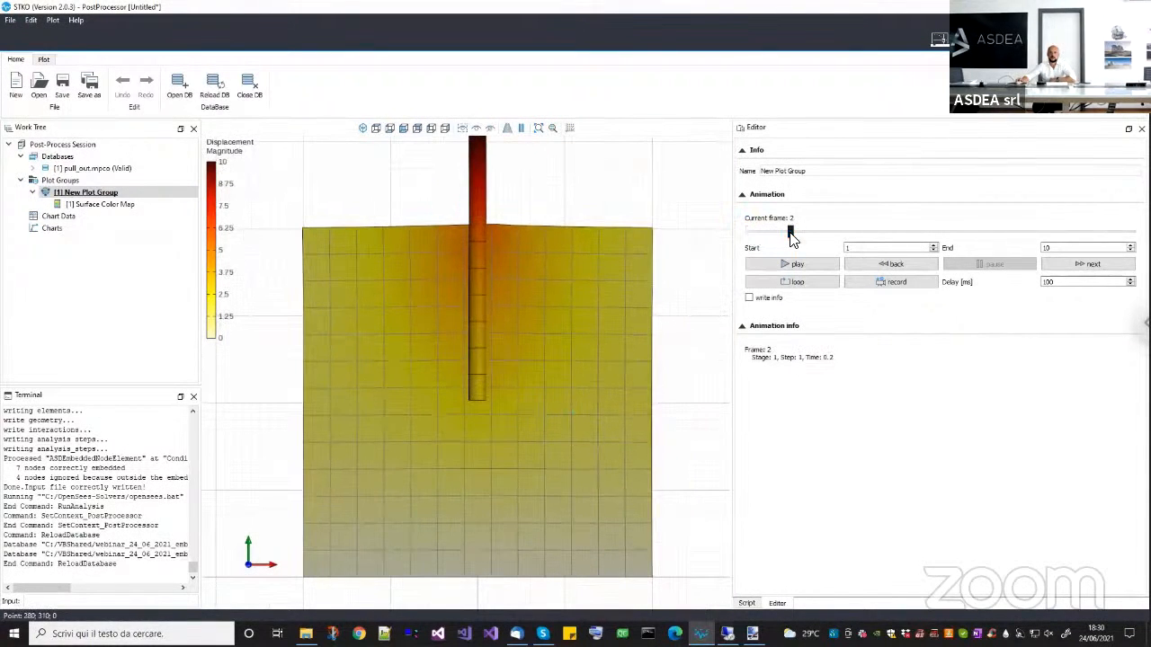
pyautogui.click(914, 232)
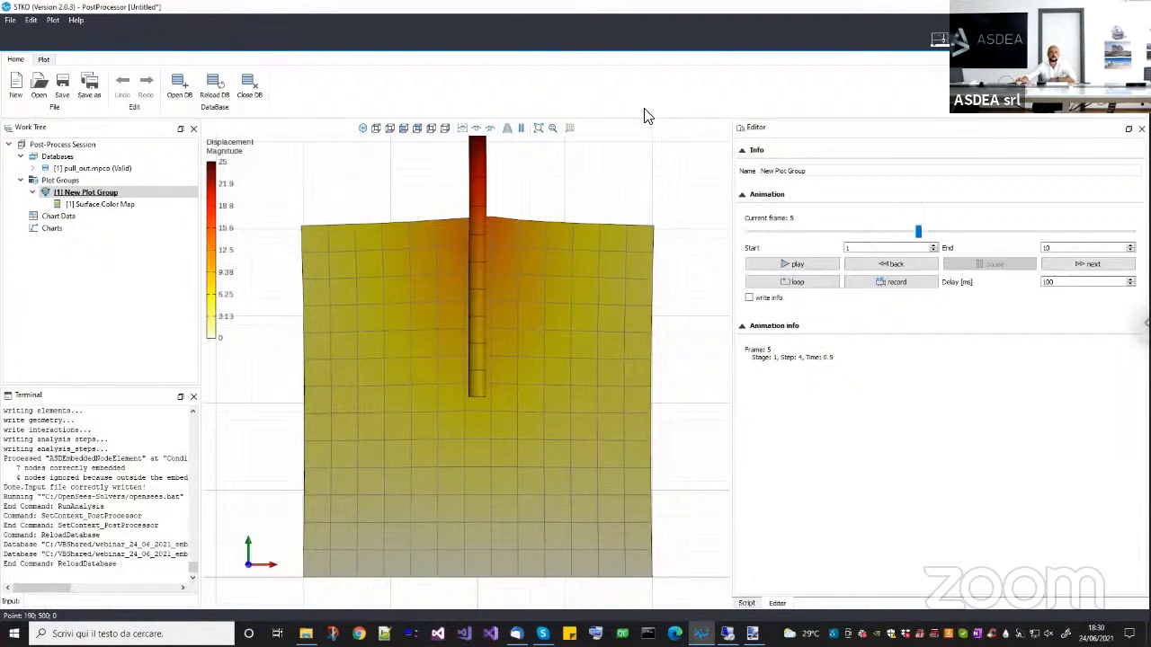
pyautogui.moveTo(919, 232); pyautogui.dragTo(876, 231)
pyautogui.scroll(-3, 569, 326)
pyautogui.moveTo(569, 326); pyautogui.dragTo(587, 330, button='middle')
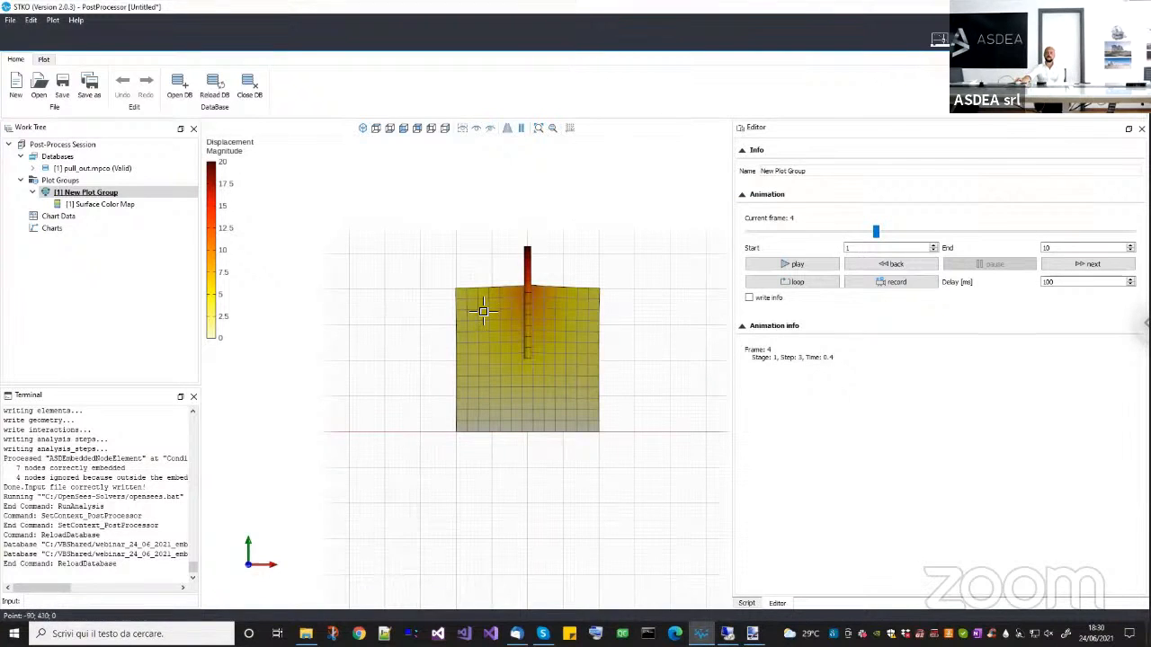
# Sketch a triangle beside the deformed model and mark the embedded point on its base and the two base corners.
pyautogui.moveTo(477, 311); pyautogui.dragTo(326, 416, button='middle')
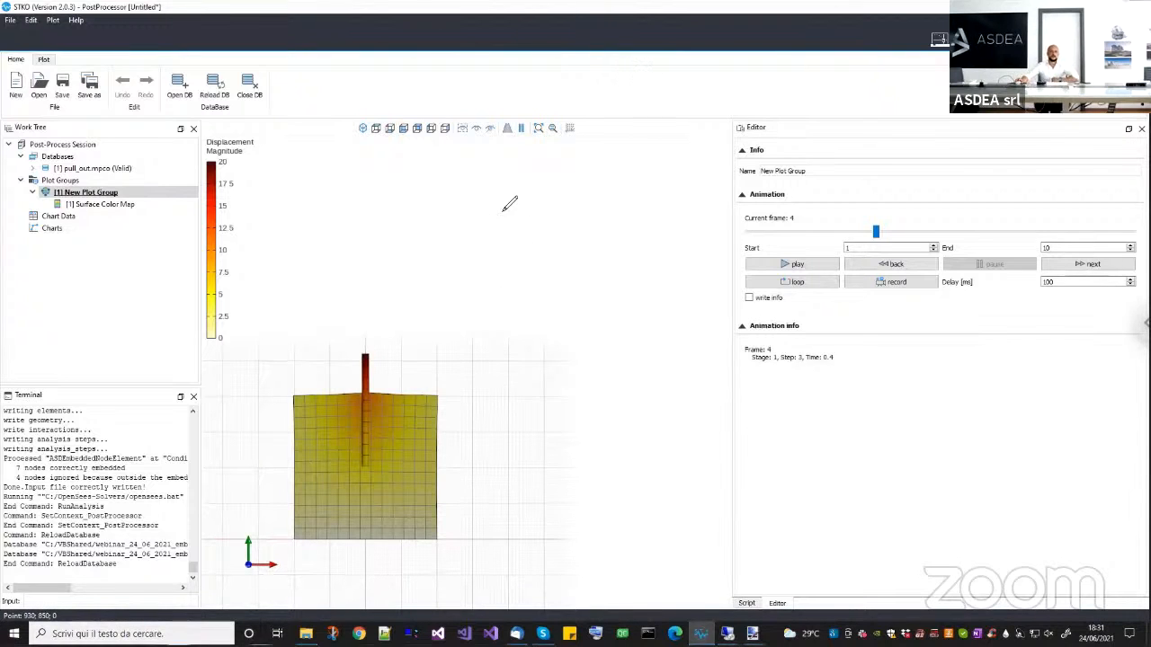
pyautogui.moveTo(470, 213)
pyautogui.mouseDown()
pyautogui.moveTo(461, 330)
pyautogui.moveTo(619, 335)
pyautogui.mouseUp()
pyautogui.moveTo(471, 212); pyautogui.dragTo(616, 336)
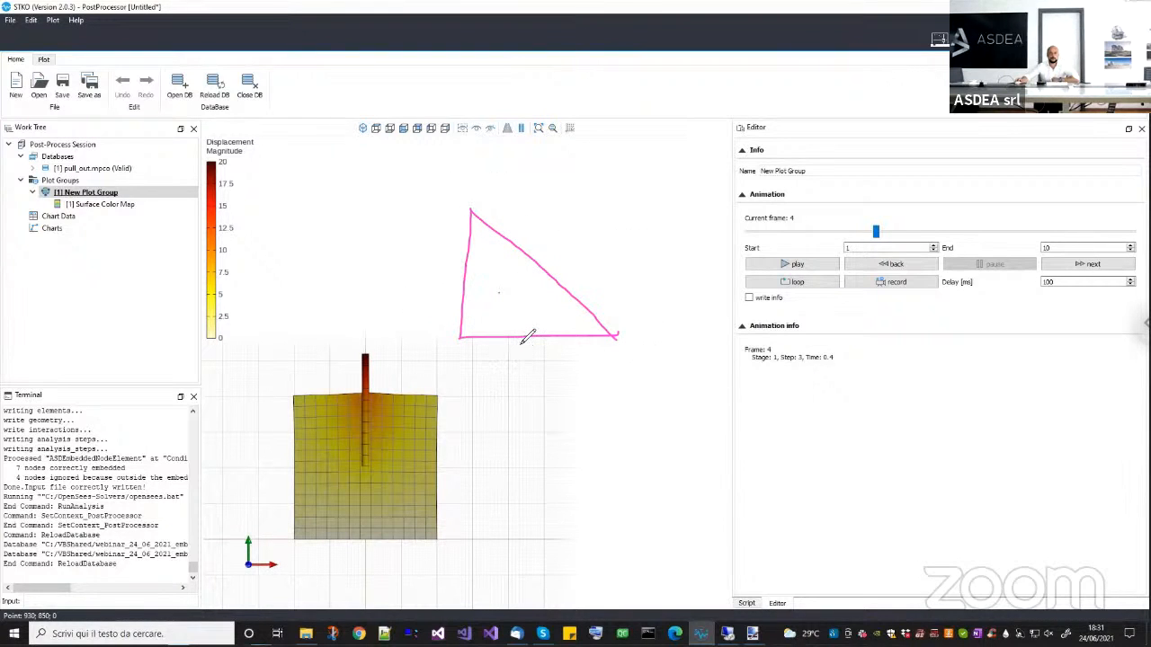
pyautogui.moveTo(523, 337); pyautogui.dragTo(517, 340)
pyautogui.moveTo(454, 339); pyautogui.dragTo(469, 340)
pyautogui.moveTo(611, 334); pyautogui.dragTo(614, 338)
# Draw opposite vertical displacements at the two base corners, join them with an inclined line and mark the embedded point on it.
pyautogui.moveTo(464, 341); pyautogui.dragTo(456, 354)
pyautogui.moveTo(613, 340); pyautogui.dragTo(608, 300)
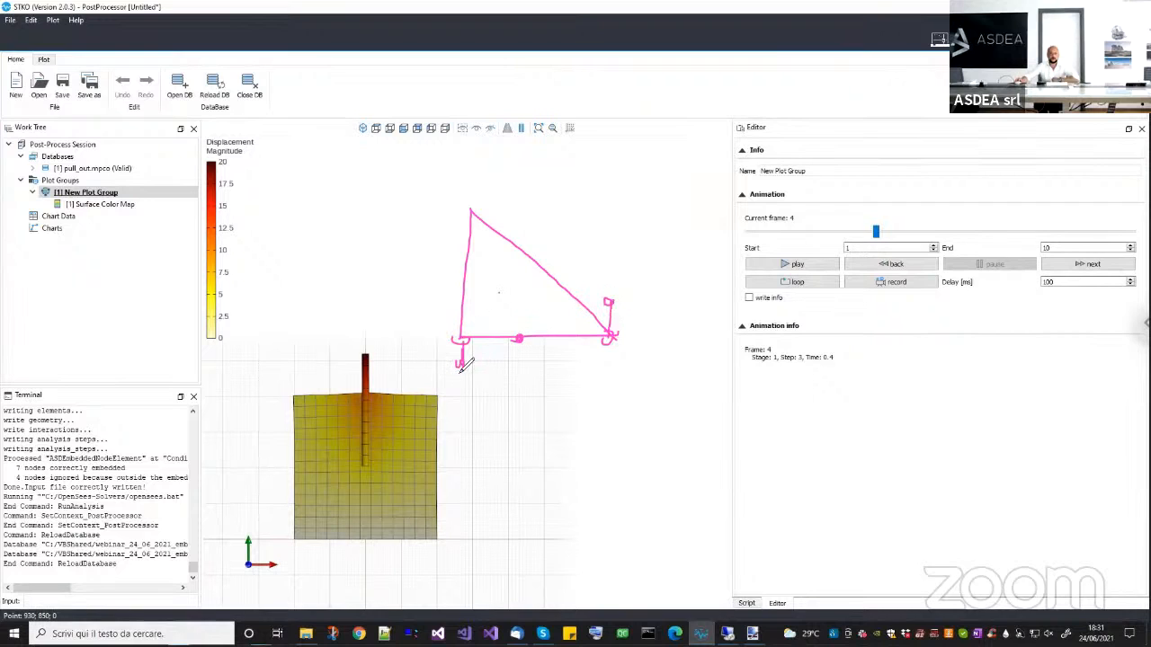
pyautogui.moveTo(460, 365); pyautogui.dragTo(618, 305)
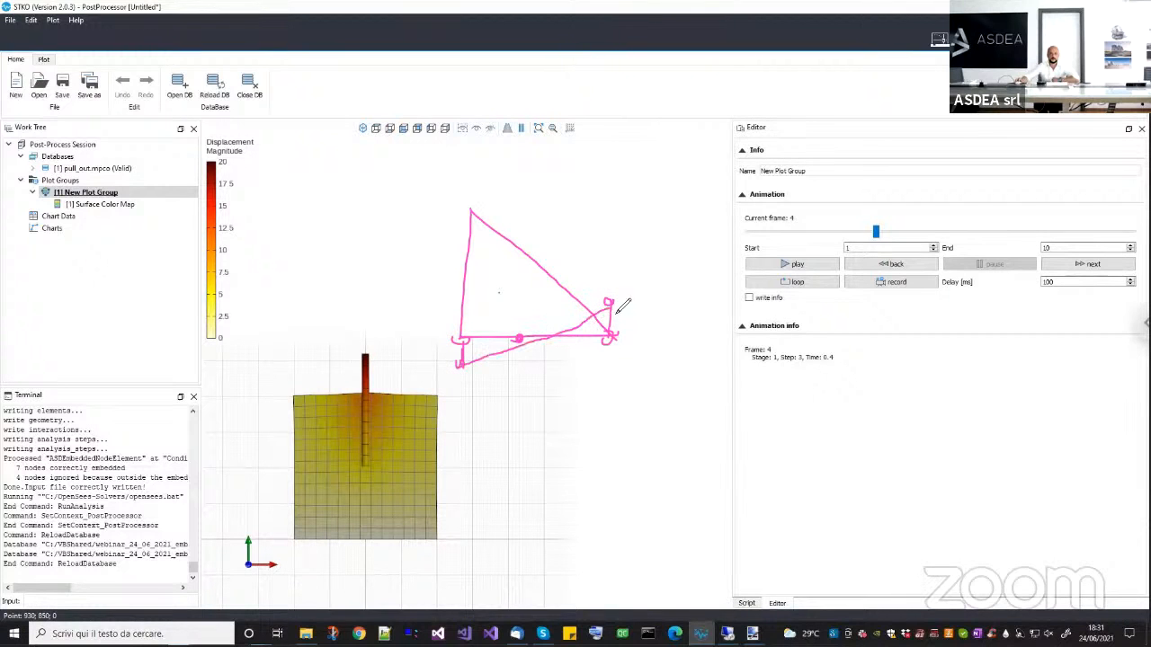
pyautogui.click(518, 339)
pyautogui.moveTo(517, 356); pyautogui.dragTo(518, 347)
# Replace the triangle with a sketch of an upper rectangle split into two coarse elements and a second rectangle directly below.
pyautogui.moveTo(482, 213)
pyautogui.mouseDown()
pyautogui.moveTo(481, 289)
pyautogui.moveTo(656, 288)
pyautogui.mouseUp()
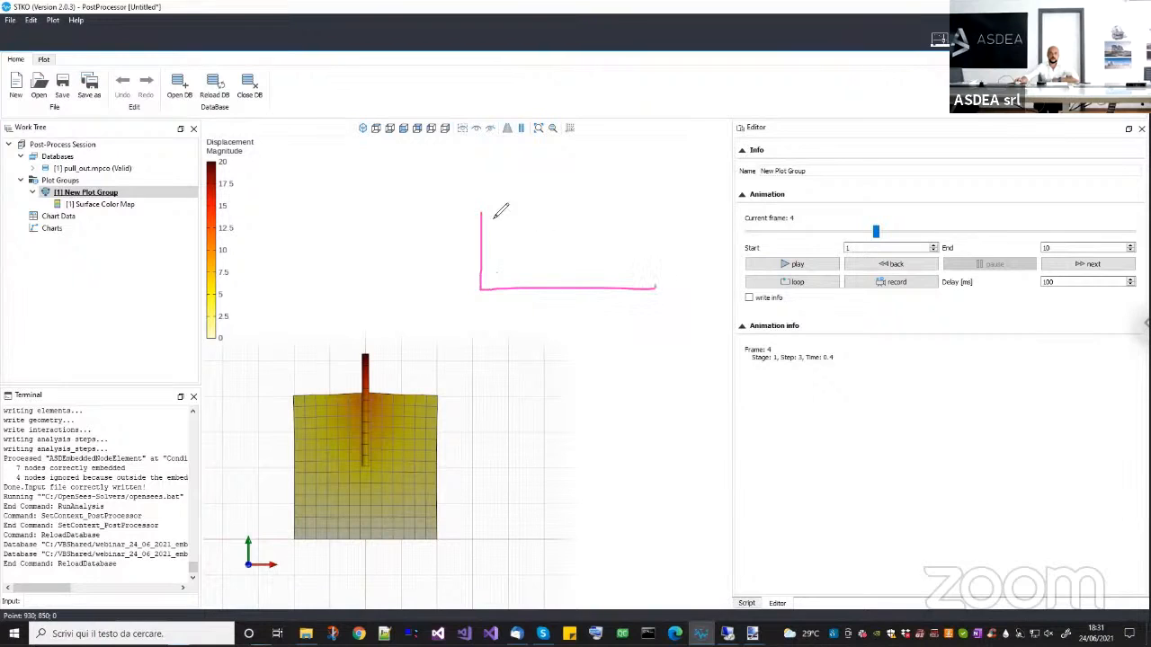
pyautogui.moveTo(482, 213)
pyautogui.mouseDown()
pyautogui.moveTo(651, 217)
pyautogui.moveTo(641, 286)
pyautogui.mouseUp()
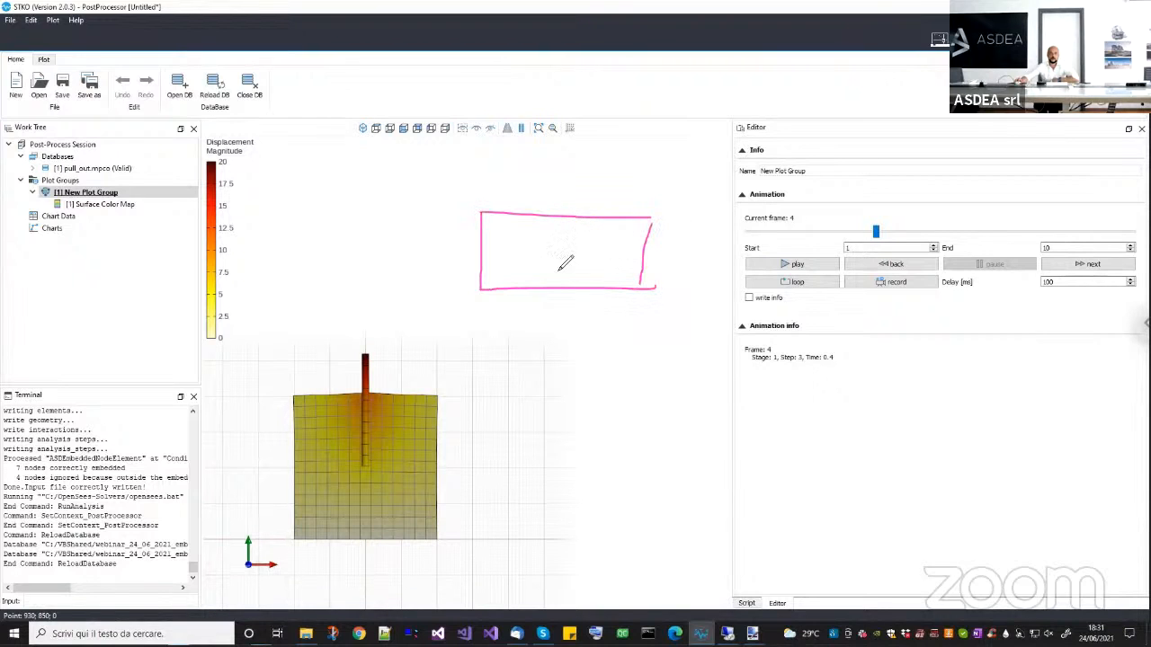
pyautogui.moveTo(563, 224); pyautogui.dragTo(555, 282)
pyautogui.moveTo(481, 298); pyautogui.dragTo(479, 366)
pyautogui.moveTo(628, 360); pyautogui.dragTo(647, 357)
pyautogui.moveTo(647, 289); pyautogui.dragTo(641, 349)
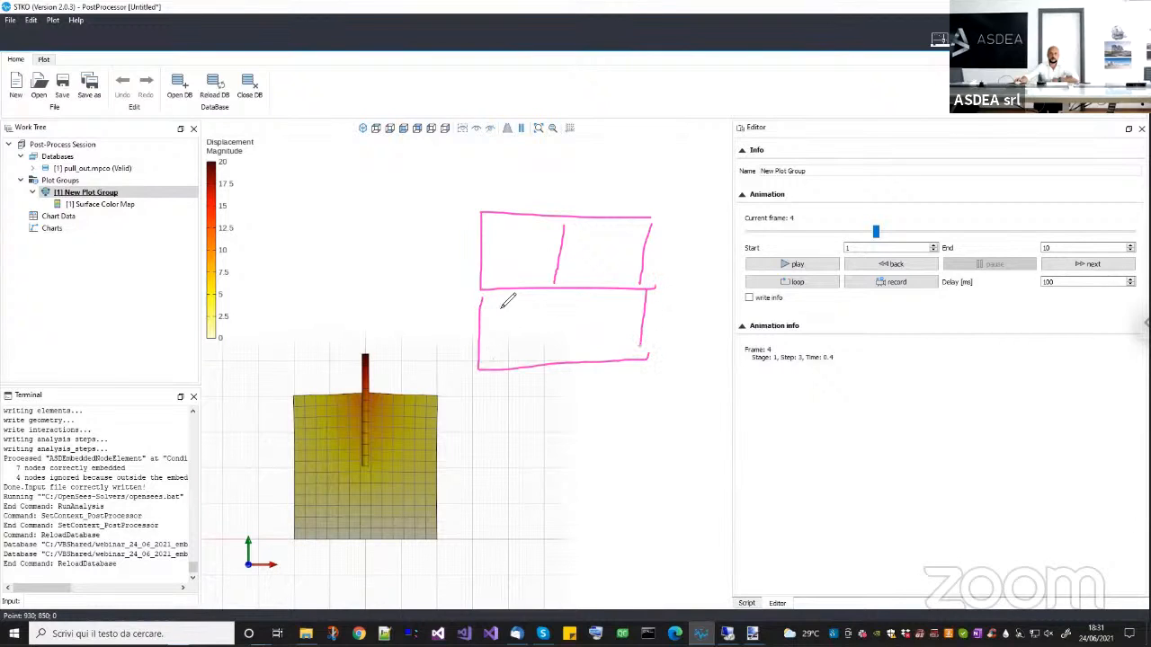
# Divide the lower rectangle into finer vertical elements, highlight part of the shared edge, and clear the annotations.
pyautogui.moveTo(496, 295)
pyautogui.mouseDown()
pyautogui.moveTo(494, 356)
pyautogui.moveTo(526, 353)
pyautogui.mouseUp()
pyautogui.moveTo(559, 296); pyautogui.dragTo(566, 357)
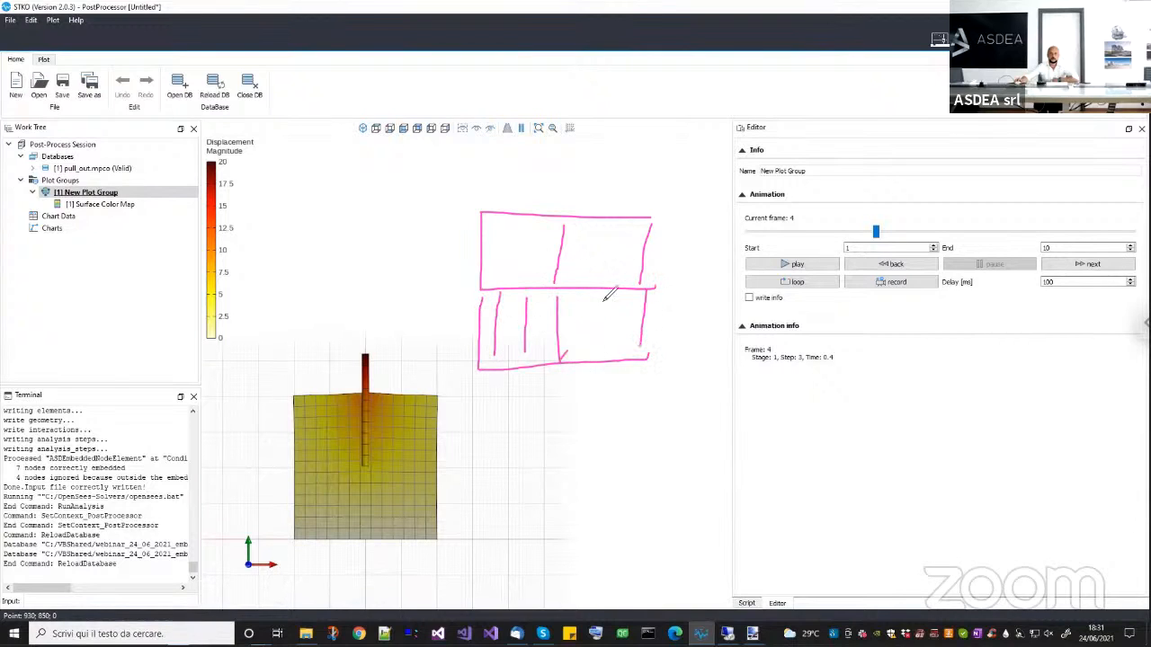
pyautogui.moveTo(602, 292); pyautogui.dragTo(601, 349)
pyautogui.moveTo(630, 293); pyautogui.dragTo(629, 356)
pyautogui.moveTo(498, 290); pyautogui.dragTo(546, 288)
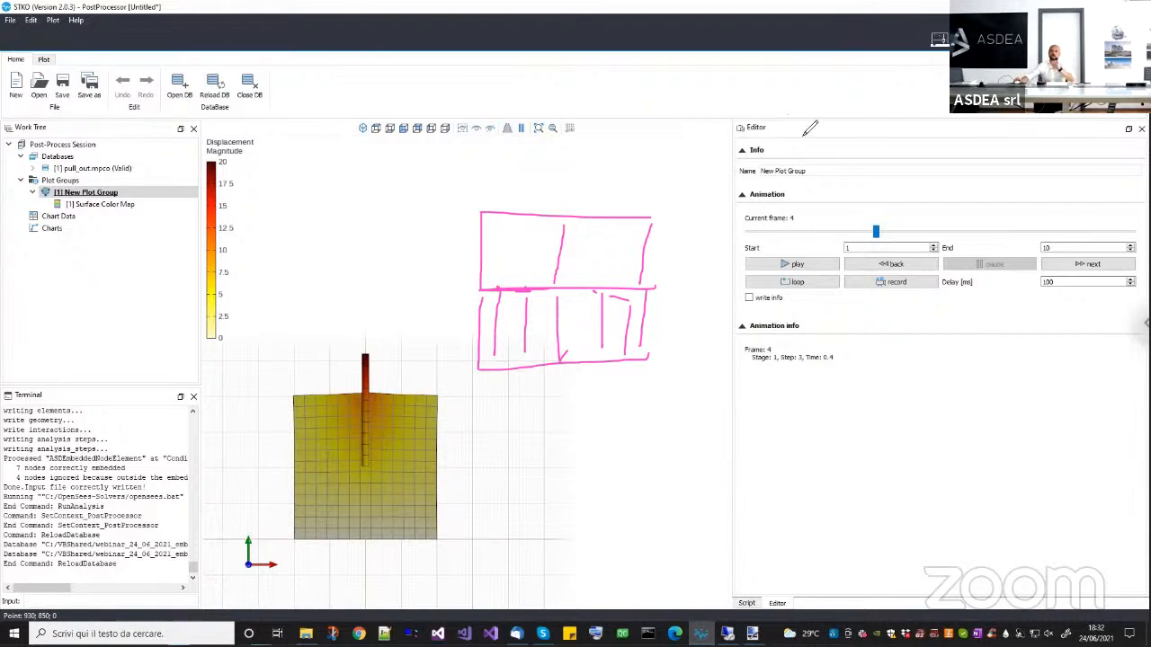
pyautogui.click(804, 135)
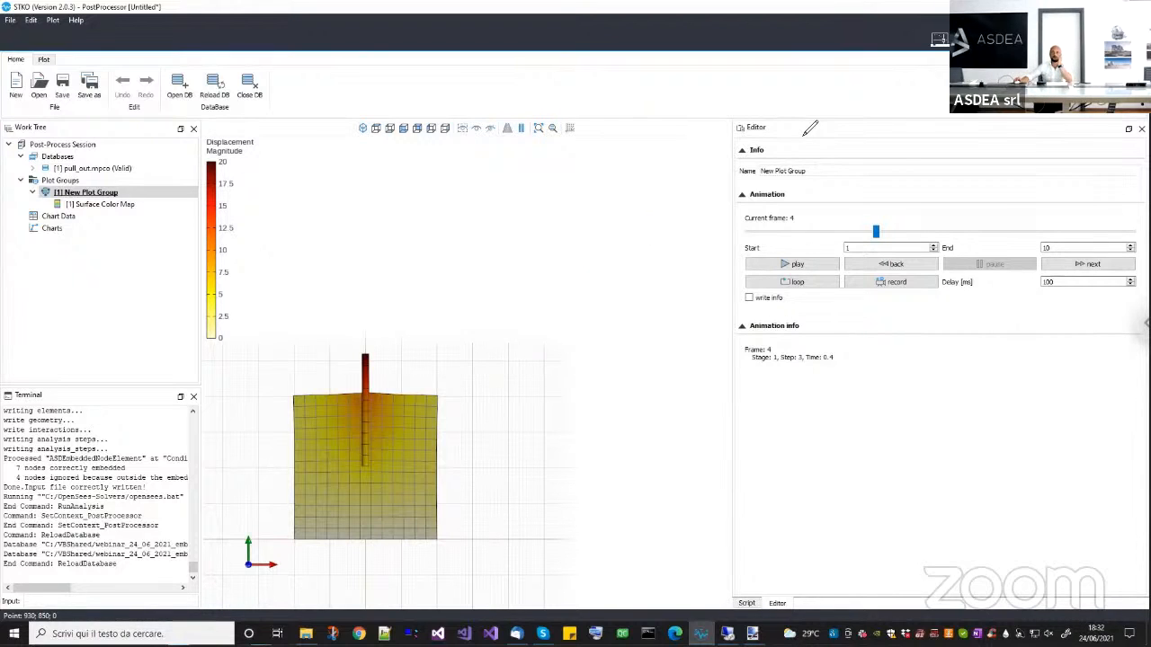
# Start a new post-processing session without saving changes and return to the pull_out model in the pre-processor.
pyautogui.moveTo(540, 297); pyautogui.dragTo(589, 271, button='middle')
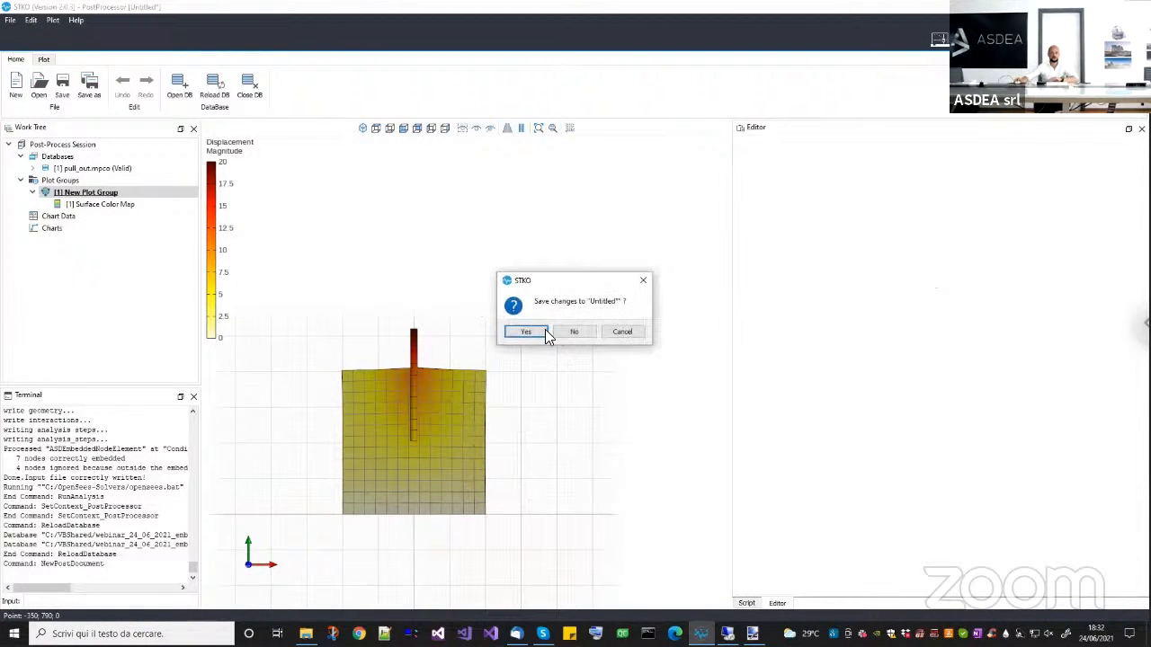
pyautogui.click(561, 330)
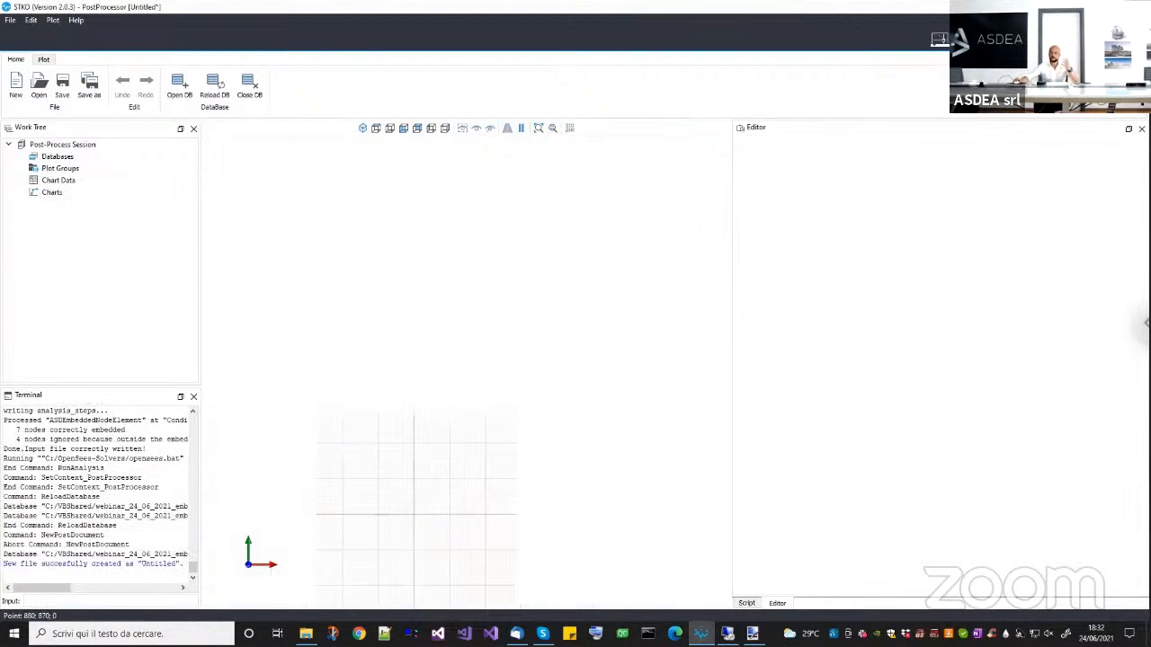
pyautogui.click(939, 38)
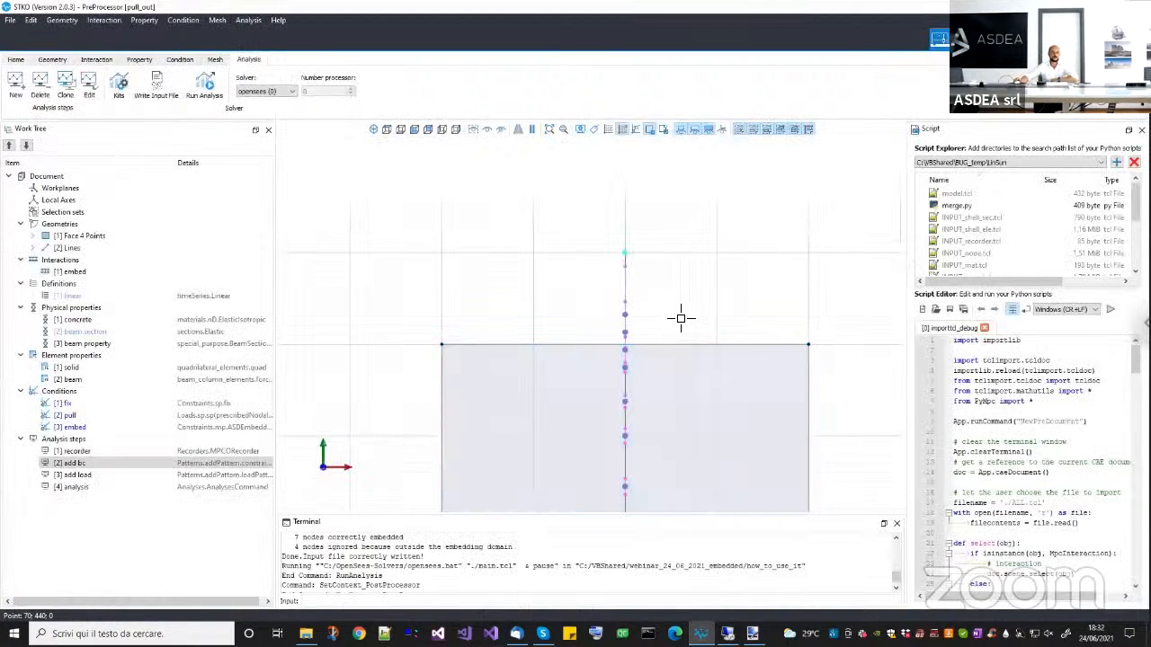
pyautogui.moveTo(678, 318); pyautogui.dragTo(642, 264, button='middle')
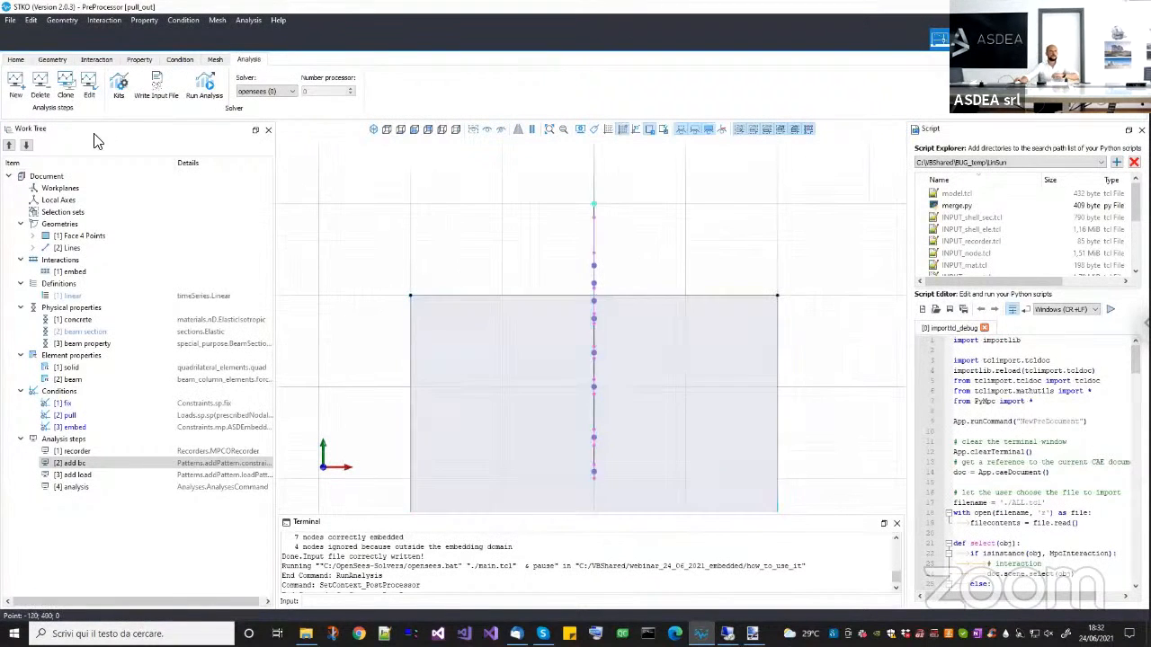
# Save and close the pull_out document, and open tie.scd from the tie_incompatile_mesh folder.
pyautogui.click(15, 60)
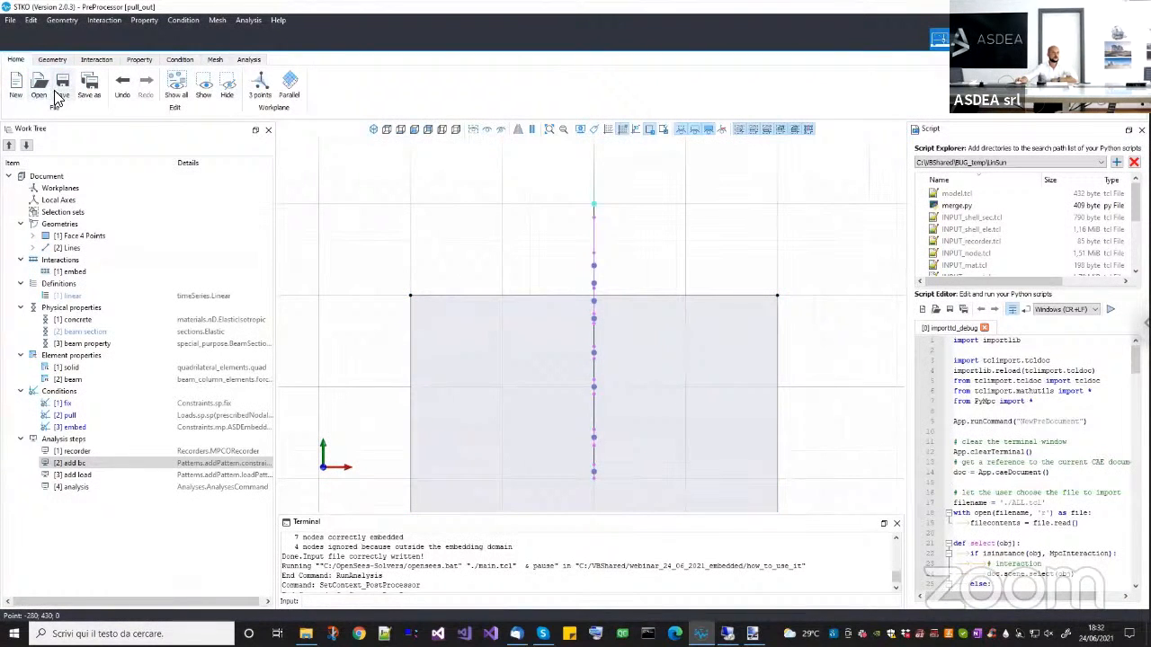
pyautogui.click(59, 97)
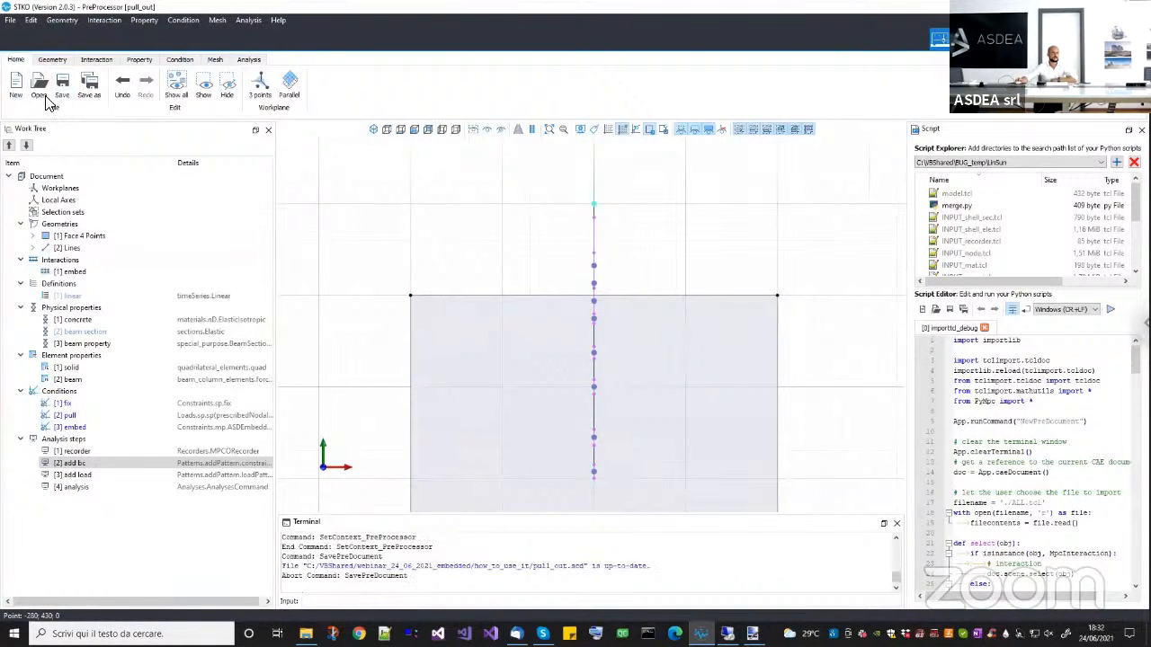
pyautogui.click(43, 97)
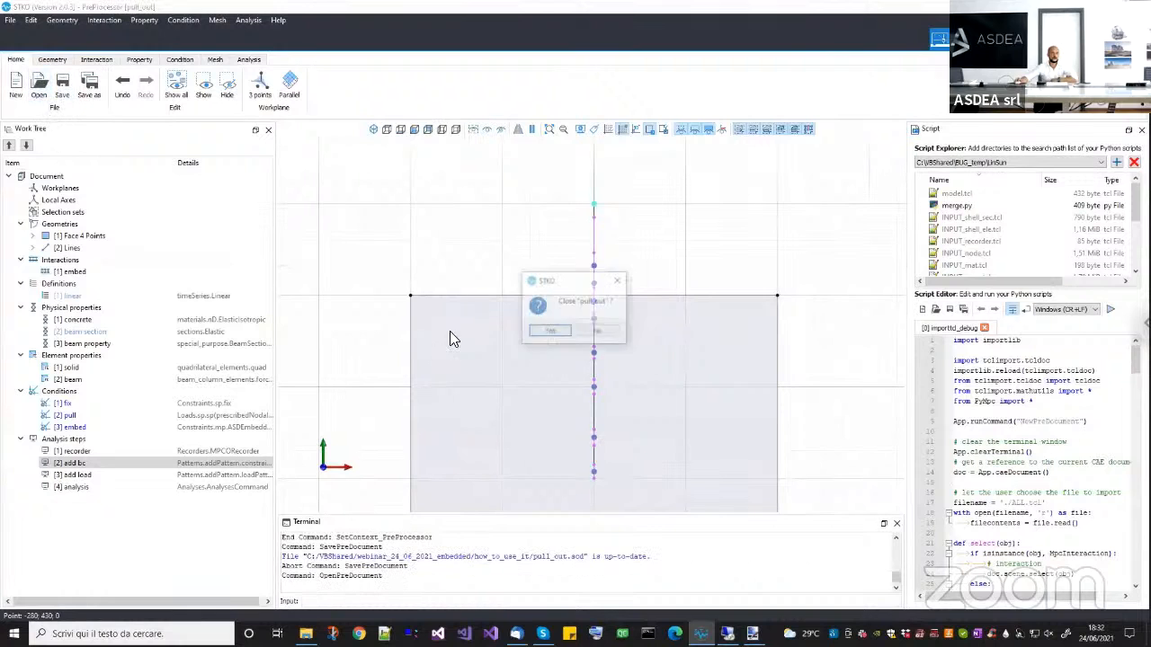
pyautogui.click(549, 333)
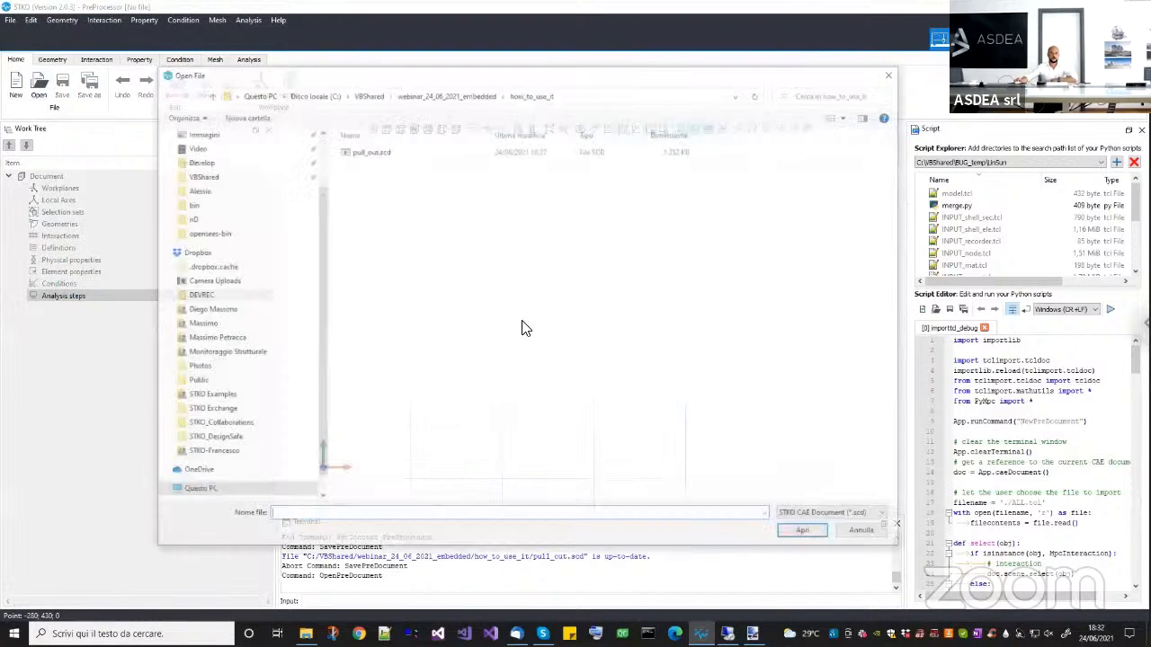
pyautogui.click(446, 94)
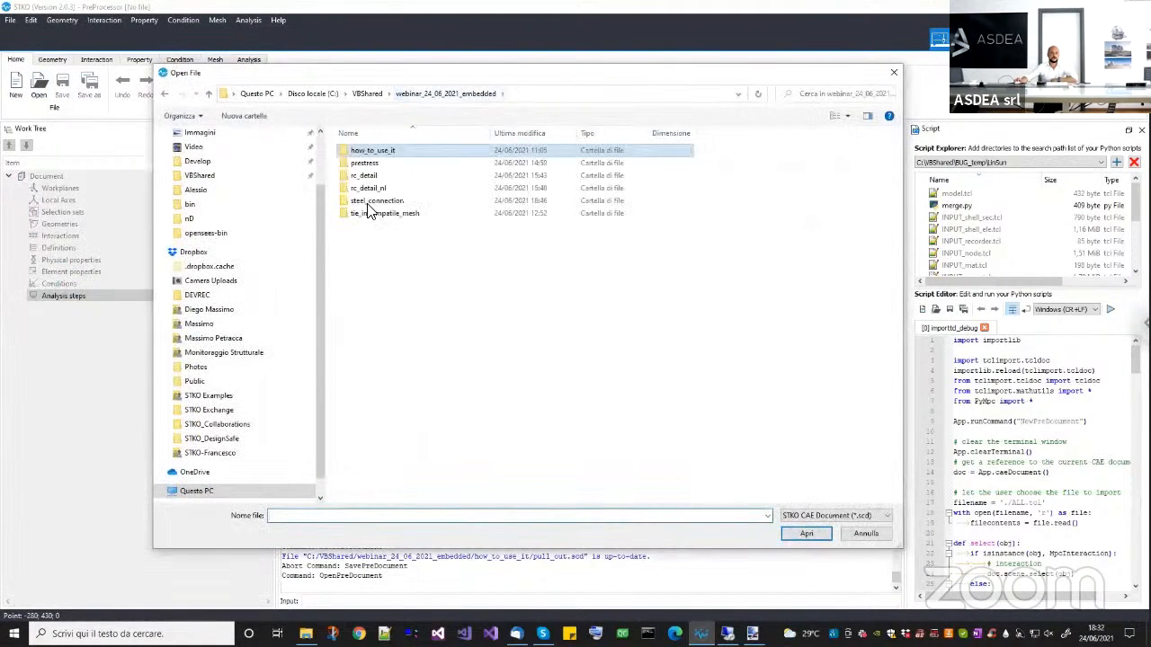
pyautogui.click(375, 215)
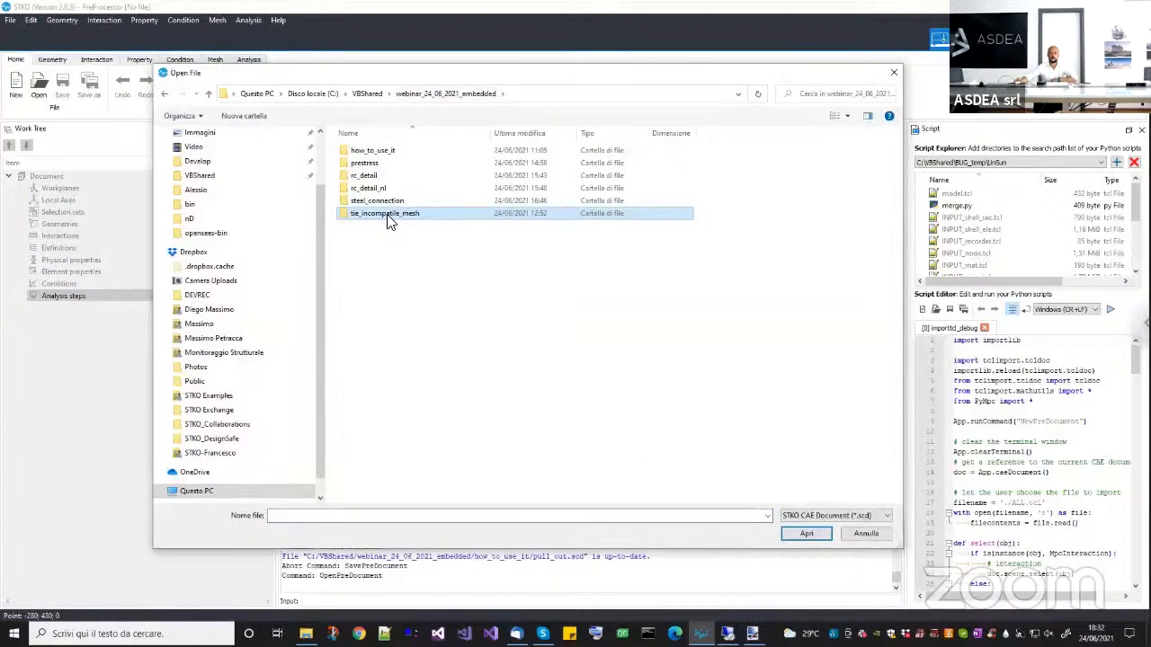
pyautogui.doubleClick(388, 216)
pyautogui.doubleClick(365, 154)
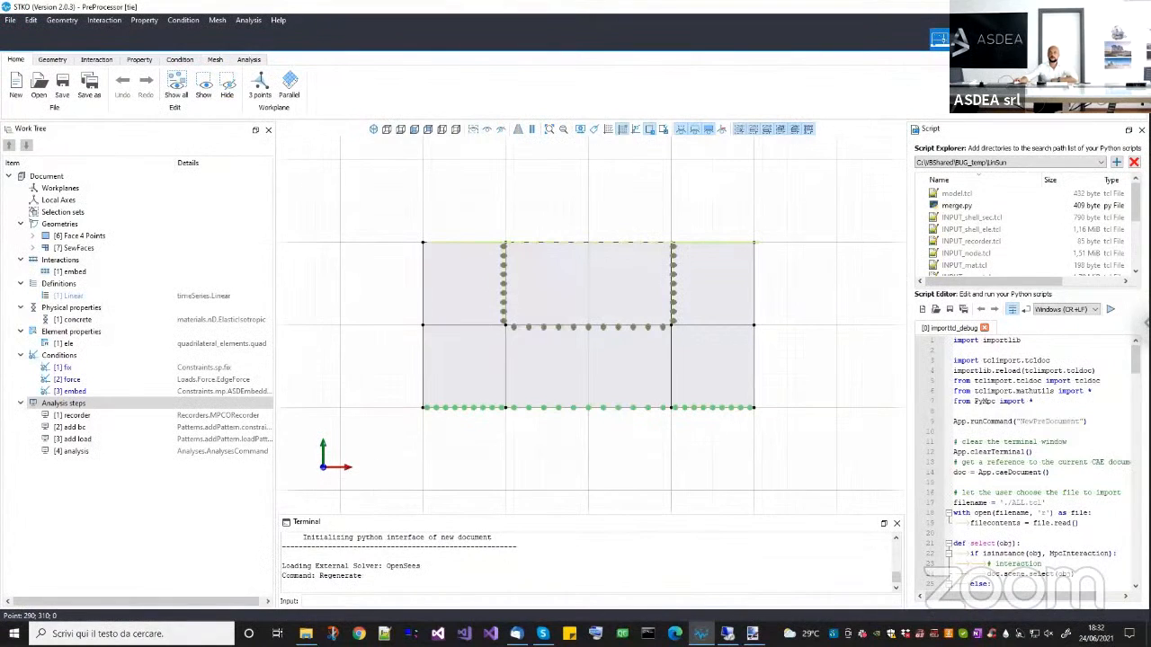
pyautogui.click(960, 38)
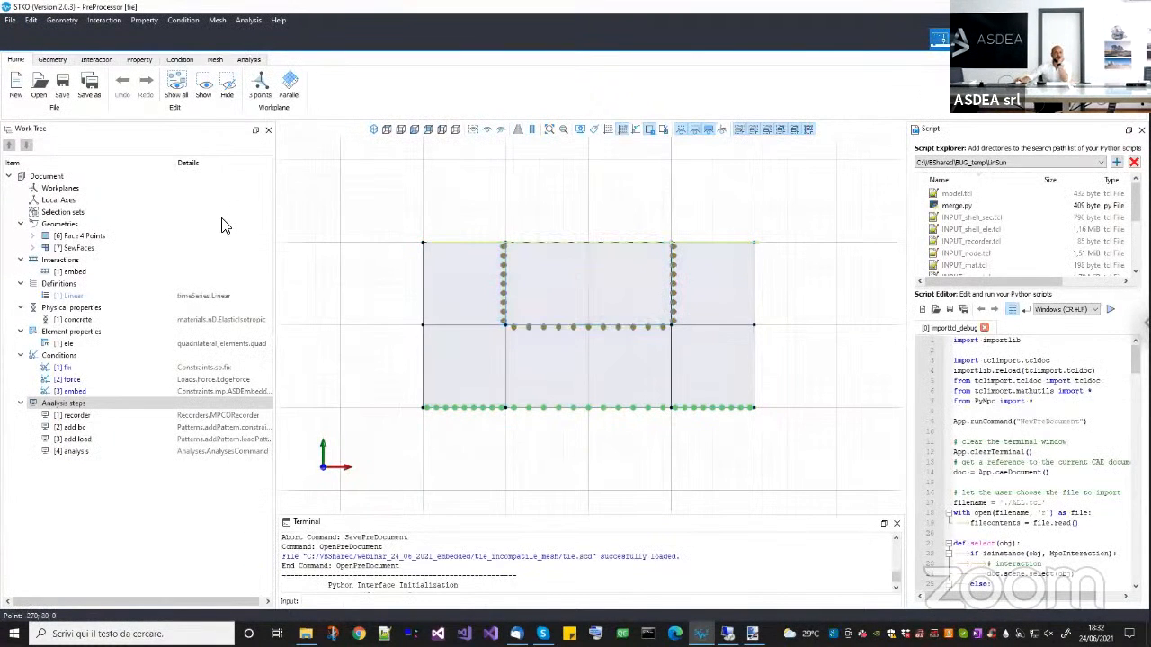
# Examine the tie geometry, comparing the outer SewFaces body with the inner Face 4 Points rectangle and the interaction links between them.
pyautogui.click(56, 60)
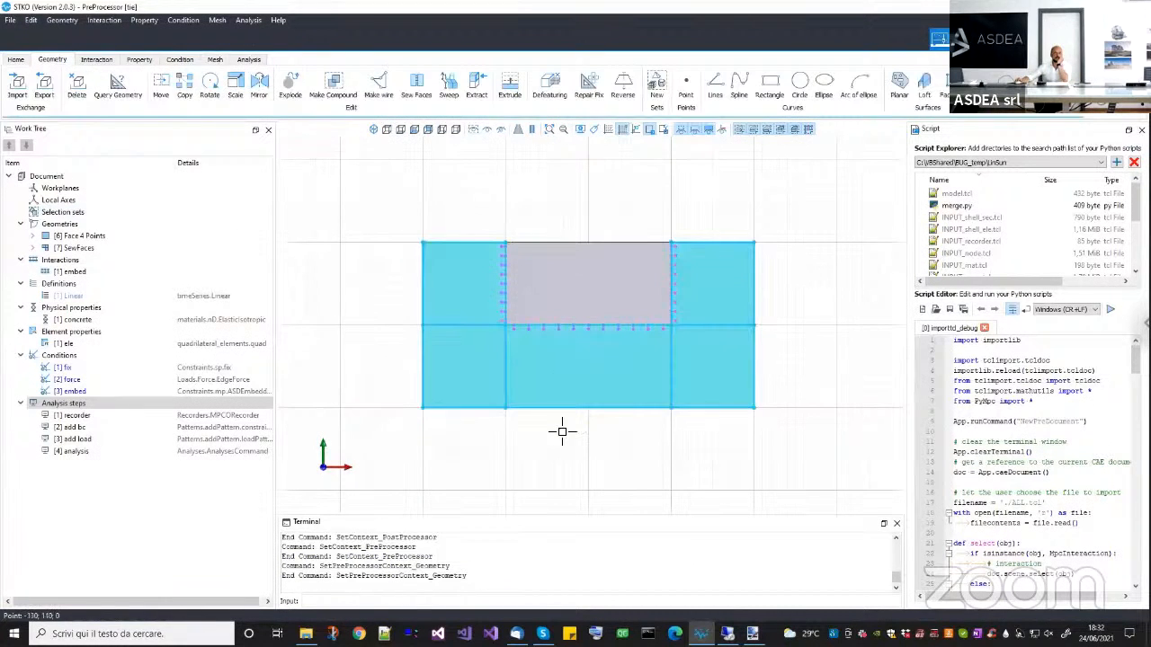
pyautogui.moveTo(561, 431); pyautogui.dragTo(574, 420, button='middle')
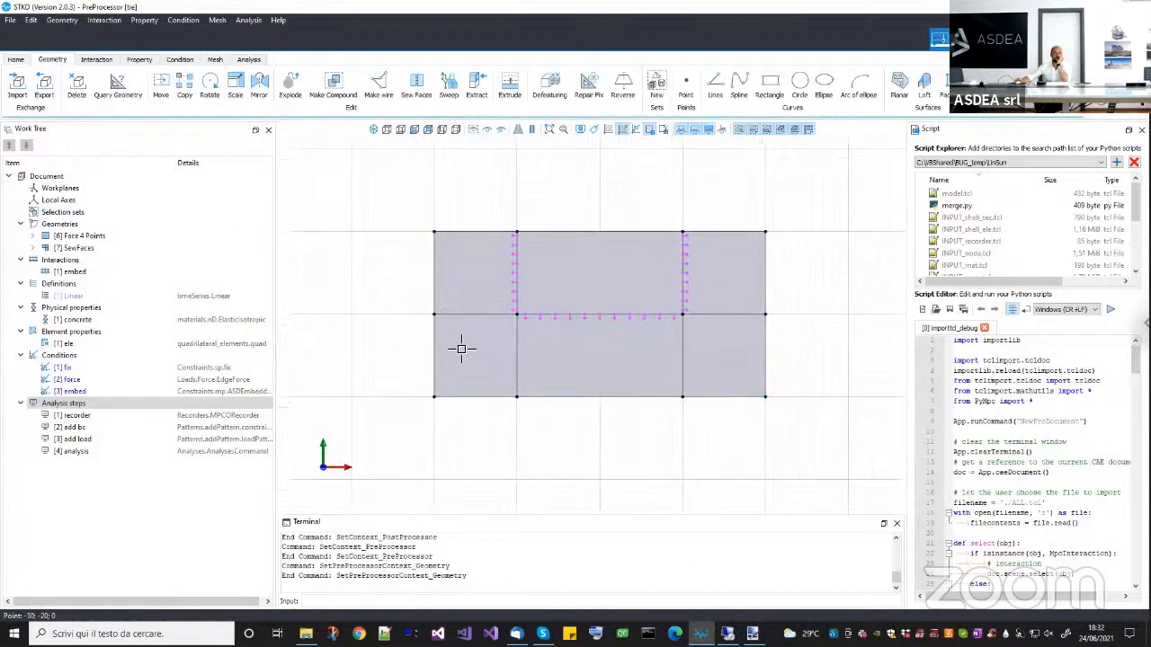
pyautogui.click(68, 249)
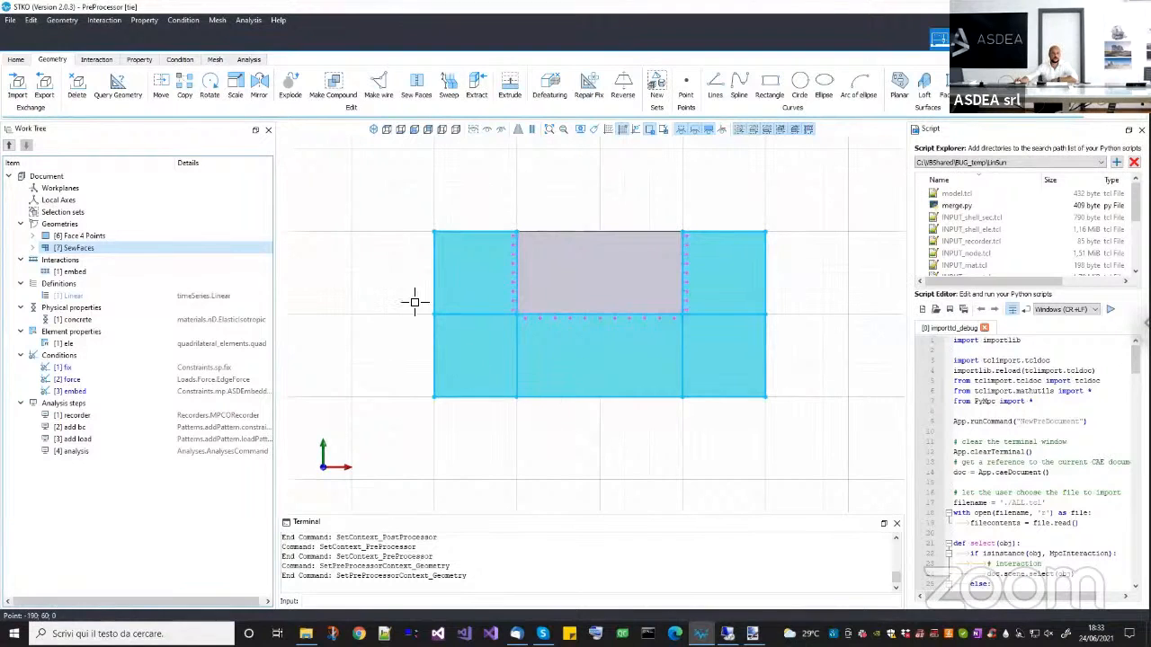
pyautogui.scroll(2, 565, 261)
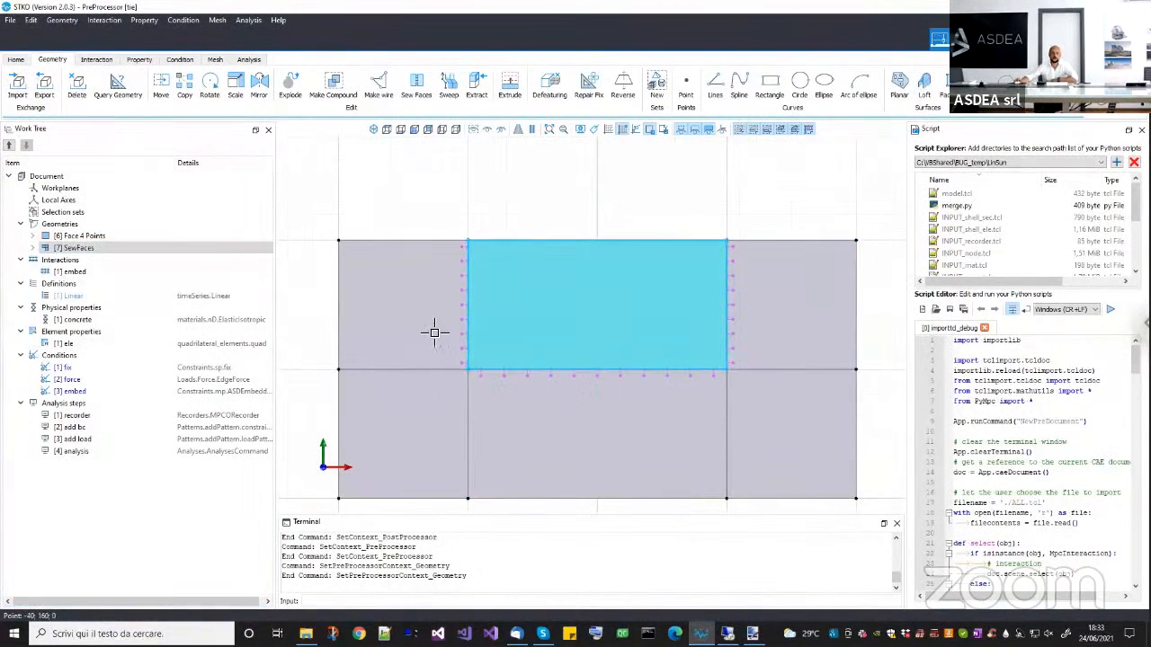
pyautogui.scroll(-1, 485, 342)
pyautogui.scroll(2, 567, 242)
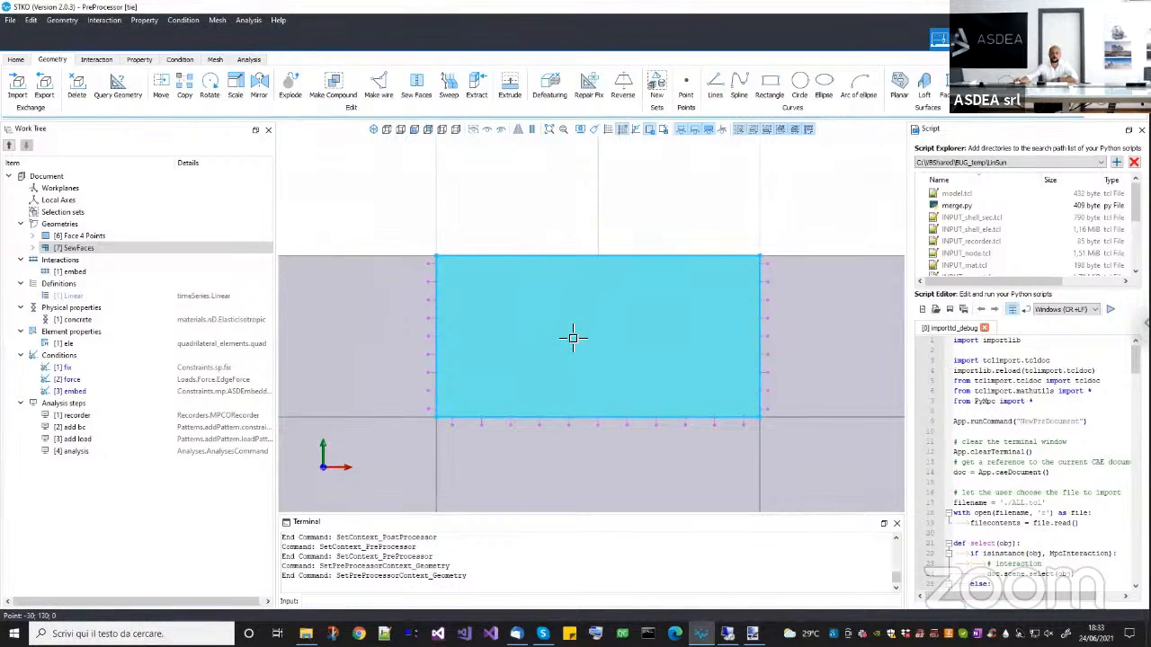
pyautogui.scroll(-2, 568, 336)
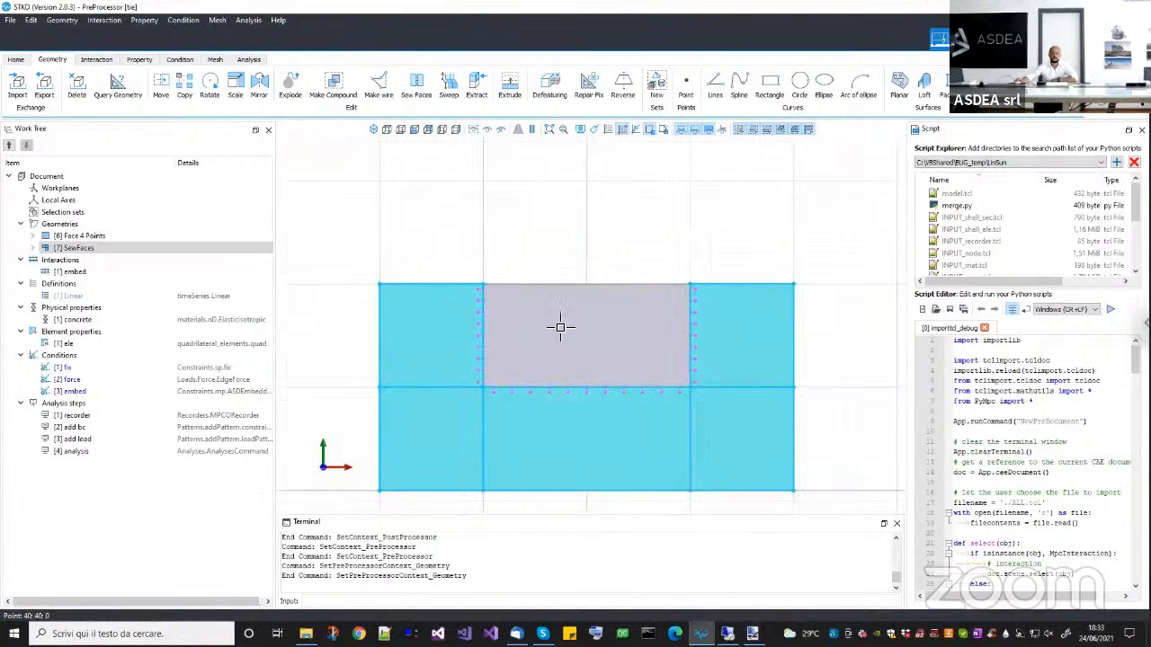
# Examine the mesh of the inner rectangle and the surrounding body, including the embedded elements along their interface.
pyautogui.click(216, 60)
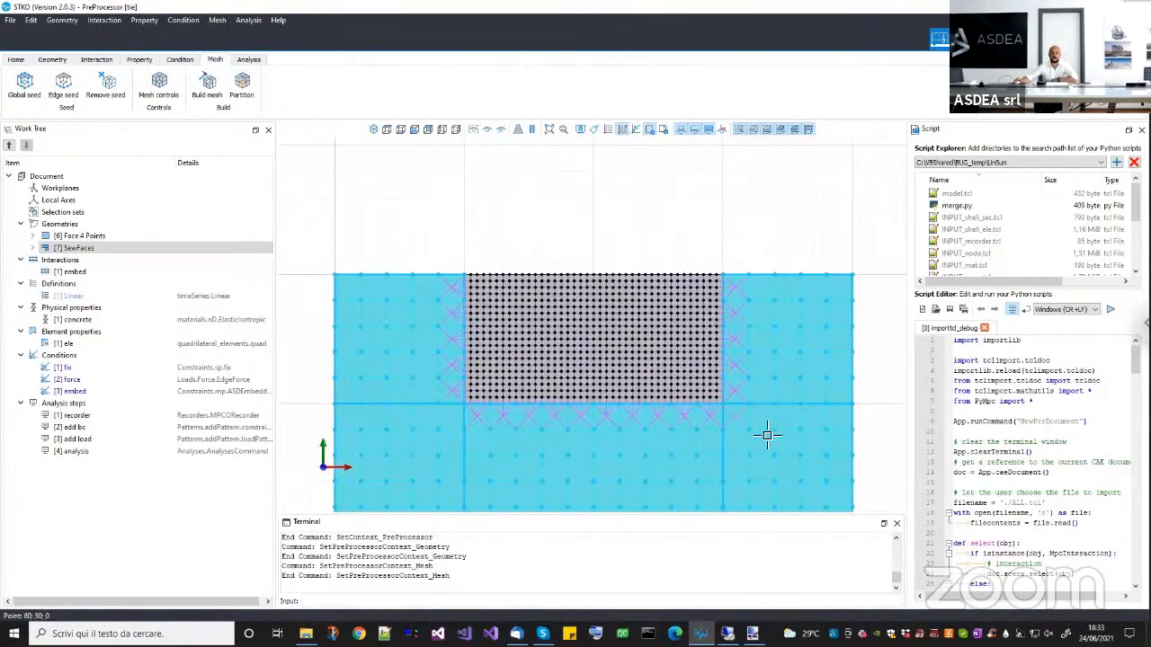
pyautogui.scroll(1, 702, 453)
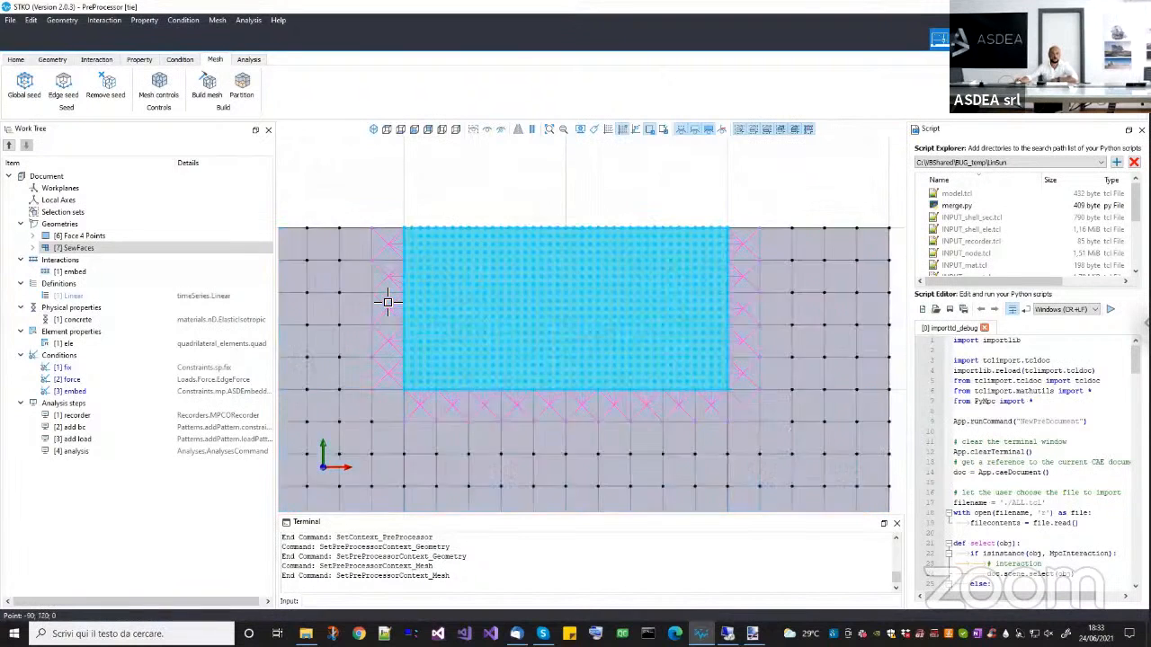
pyautogui.click(454, 303)
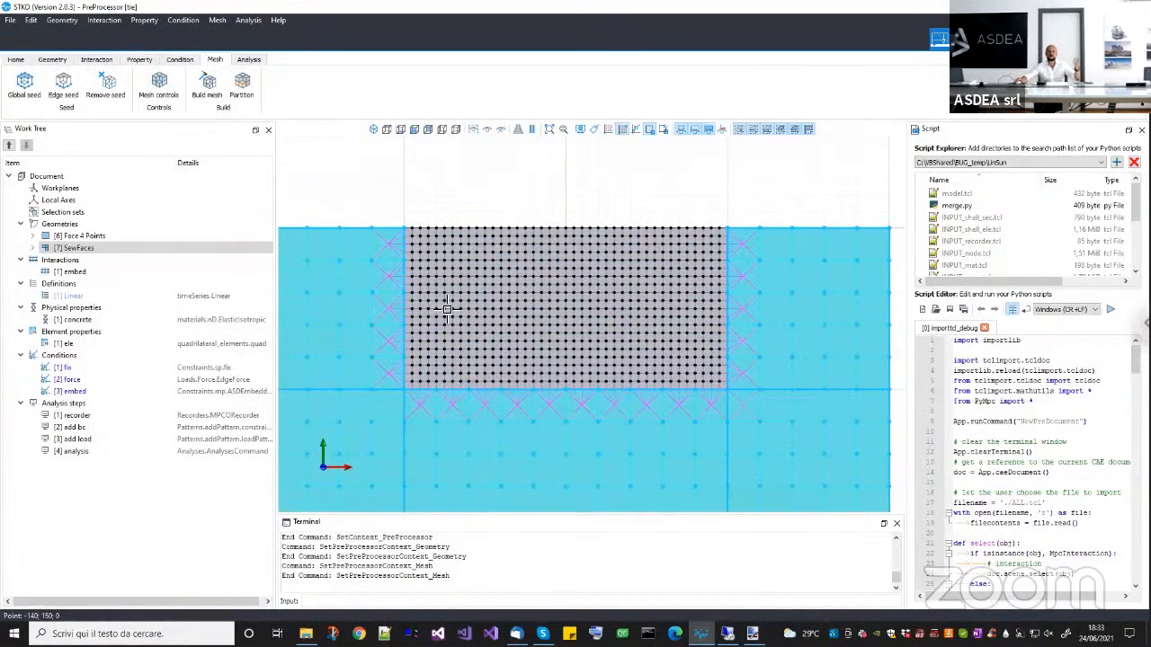
pyautogui.scroll(-2, 480, 311)
pyautogui.moveTo(442, 336); pyautogui.dragTo(506, 332, button='middle')
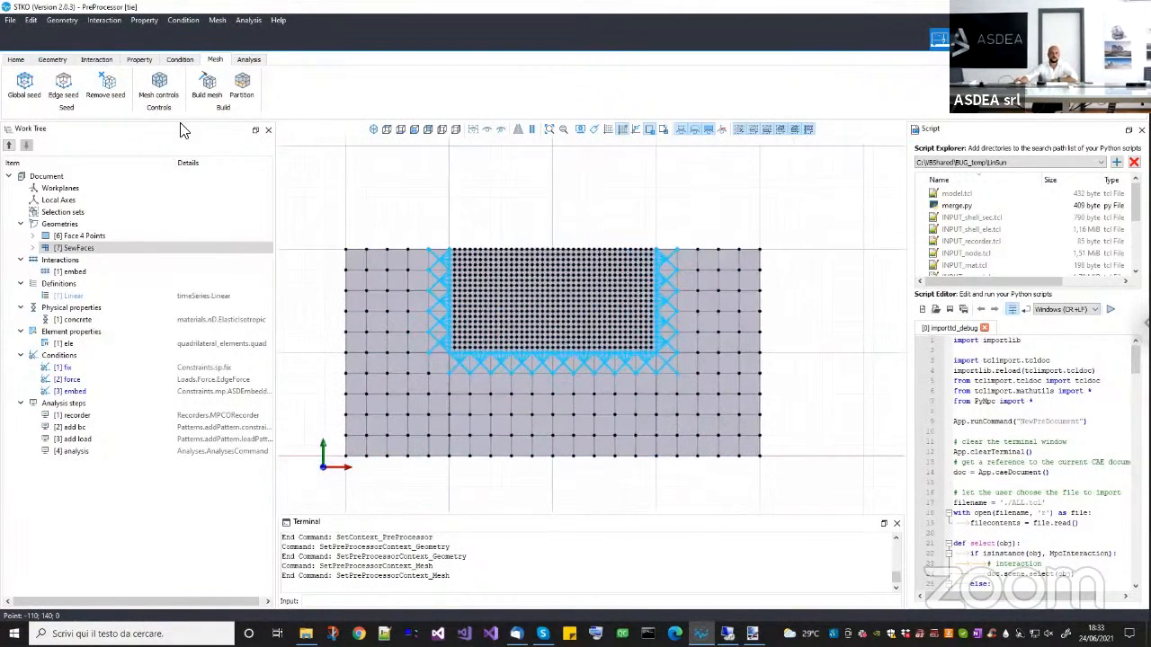
# Return to the geometry and highlight the outer SewFaces body and the inner rectangle to examine the two separate parts.
pyautogui.click(109, 87)
pyautogui.click(52, 59)
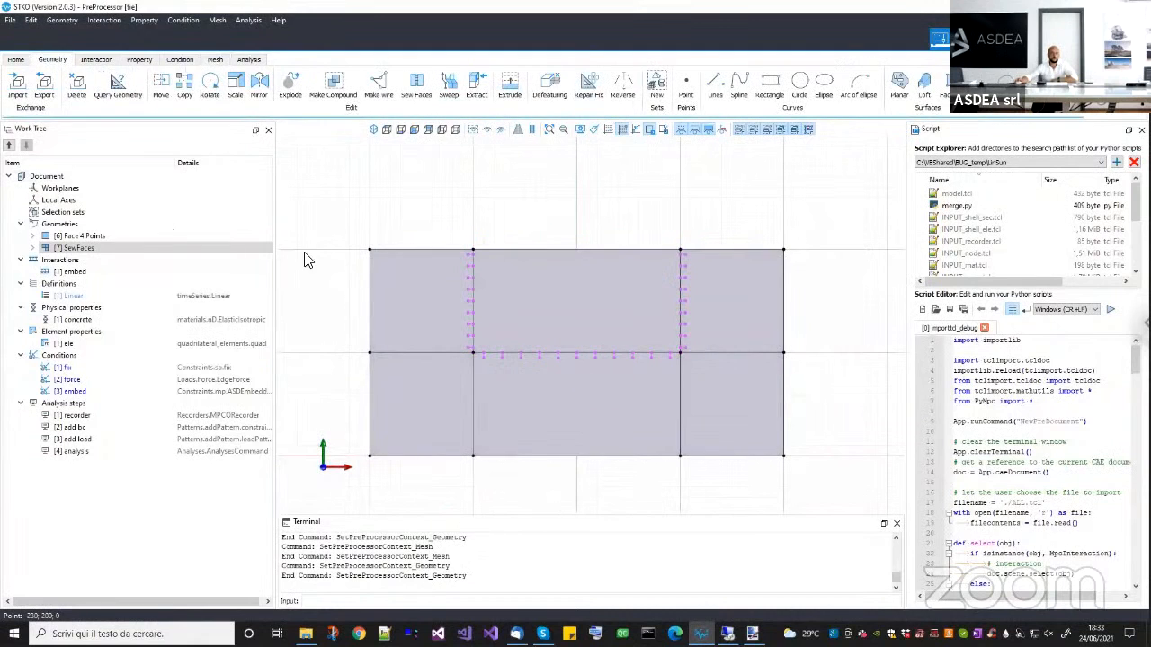
pyautogui.click(409, 306)
pyautogui.click(404, 376)
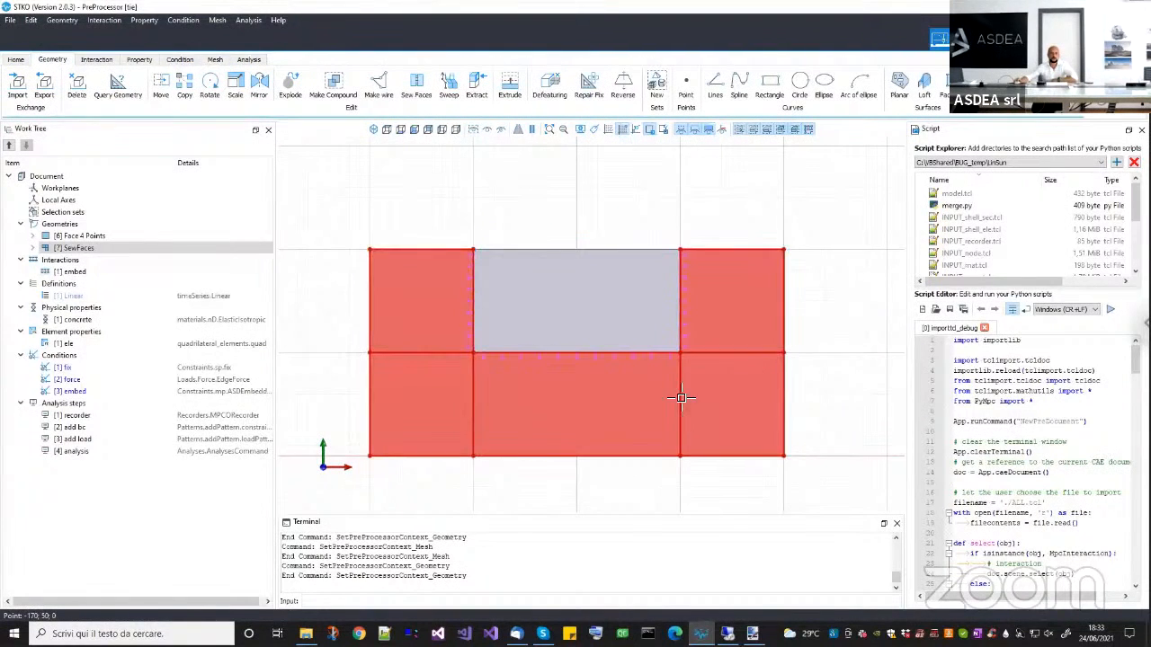
pyautogui.click(520, 307)
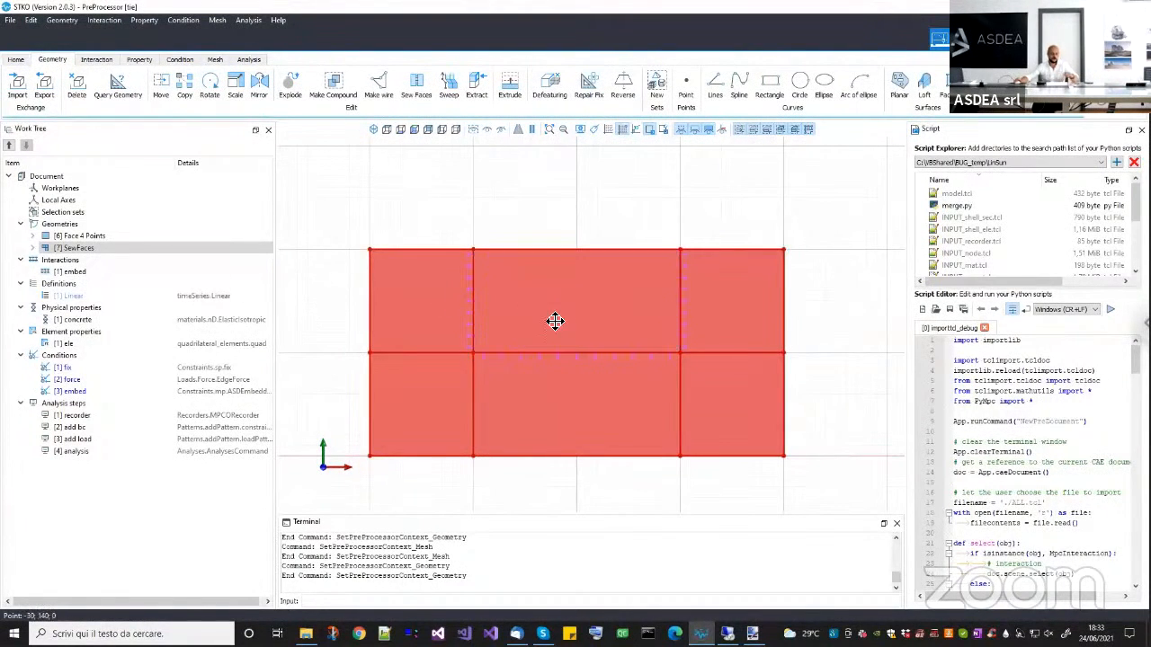
pyautogui.moveTo(555, 321); pyautogui.dragTo(555, 330, button='middle')
pyautogui.press('Escape')
# Move the inner Face 4 Points rectangle up and out of the notch in the outer body.
pyautogui.click(566, 305)
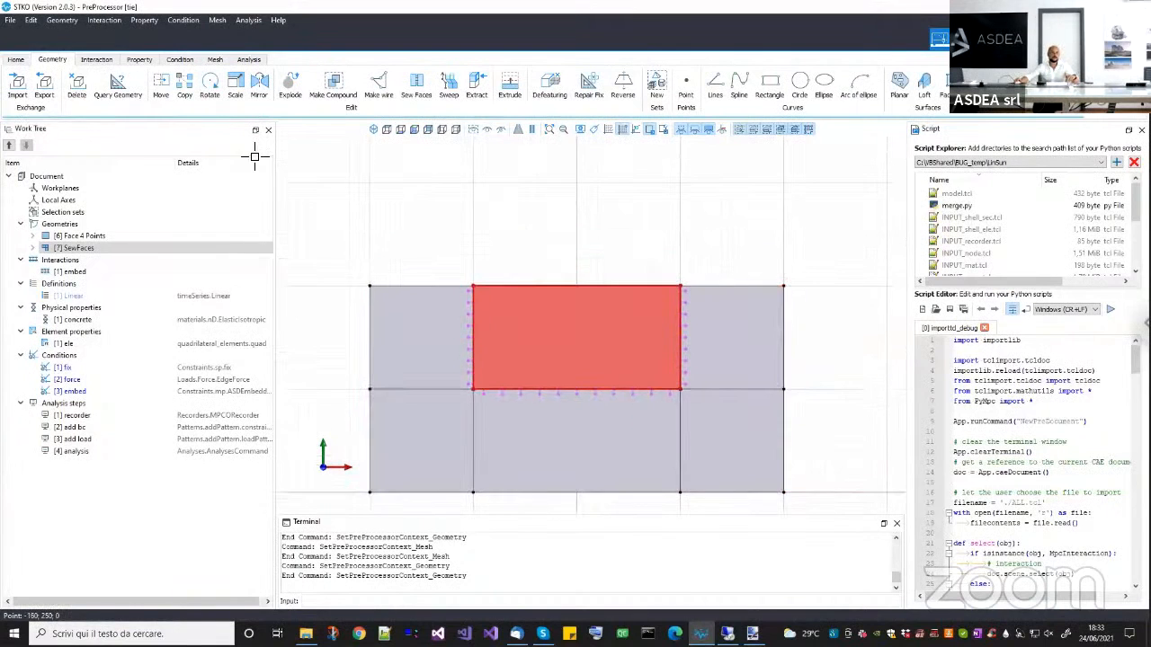
pyautogui.click(161, 86)
pyautogui.click(494, 270)
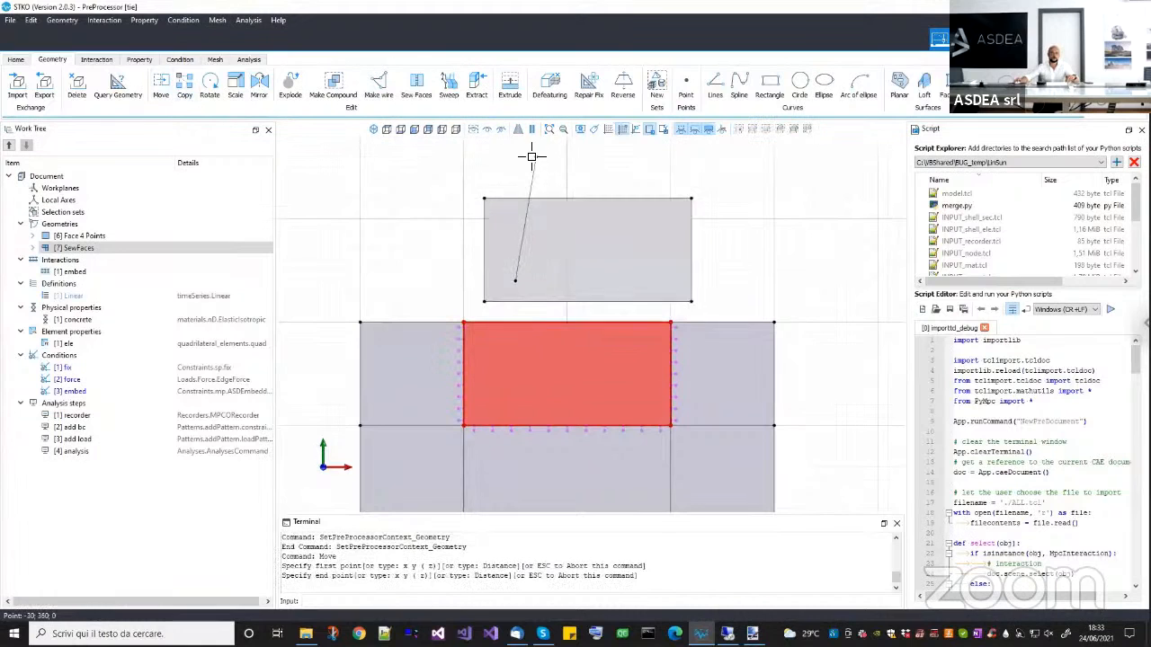
pyautogui.click(525, 151)
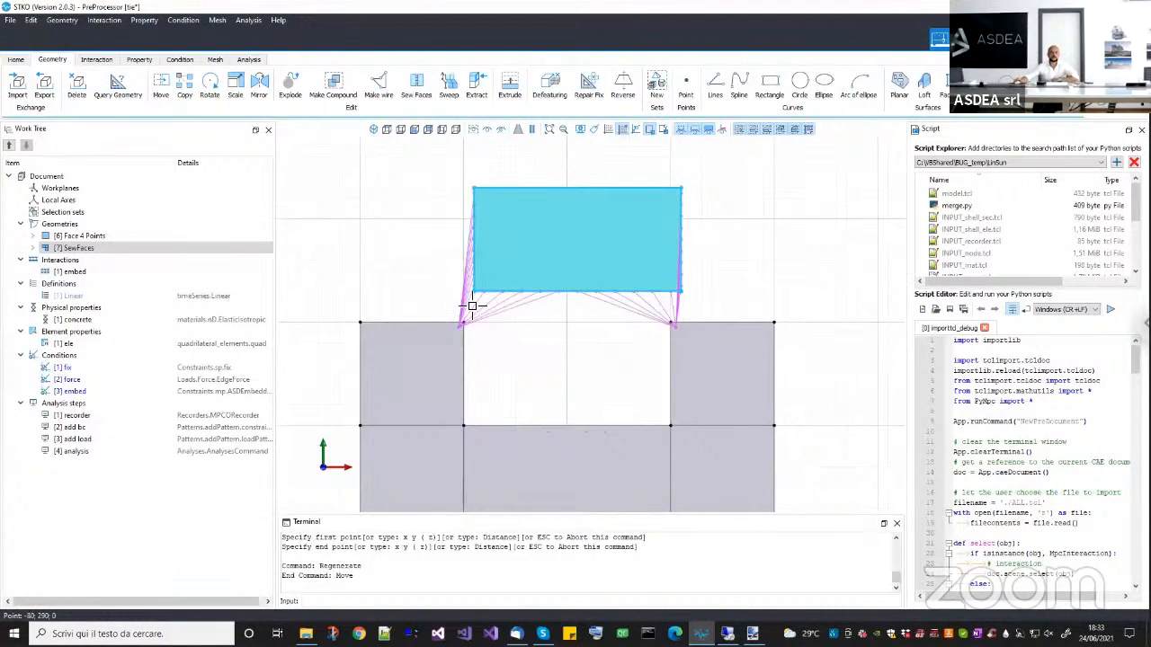
# Delete the existing embed interaction between the rectangle and the outer body.
pyautogui.scroll(1, 473, 306)
pyautogui.click(101, 274)
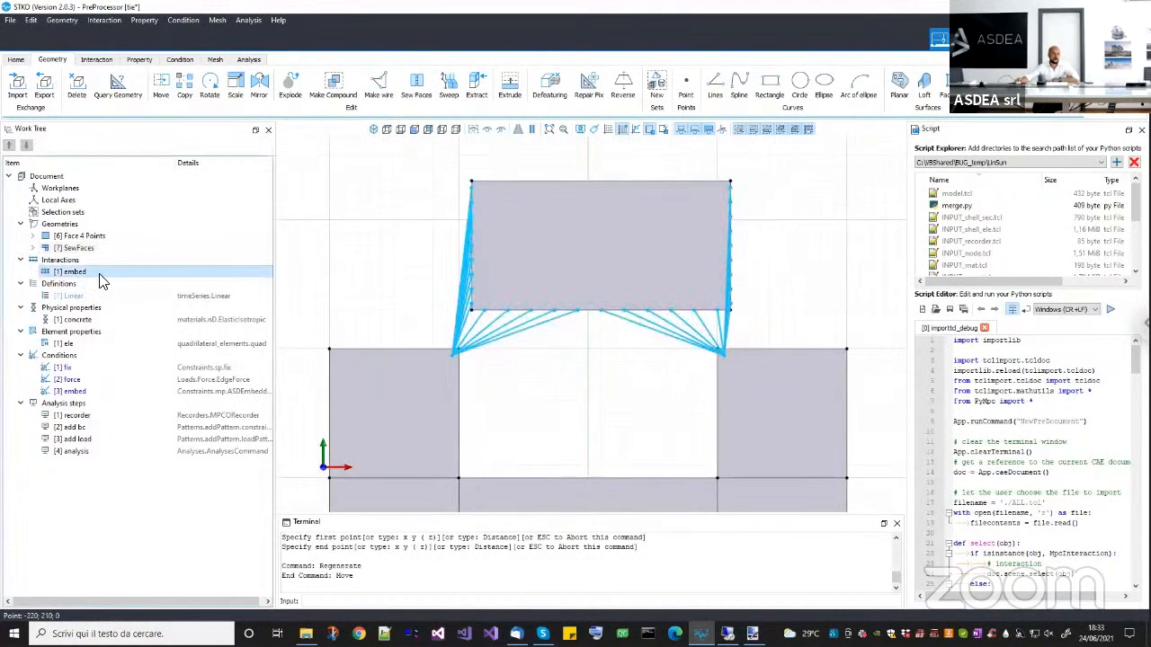
pyautogui.rightClick(110, 273)
pyautogui.click(117, 282)
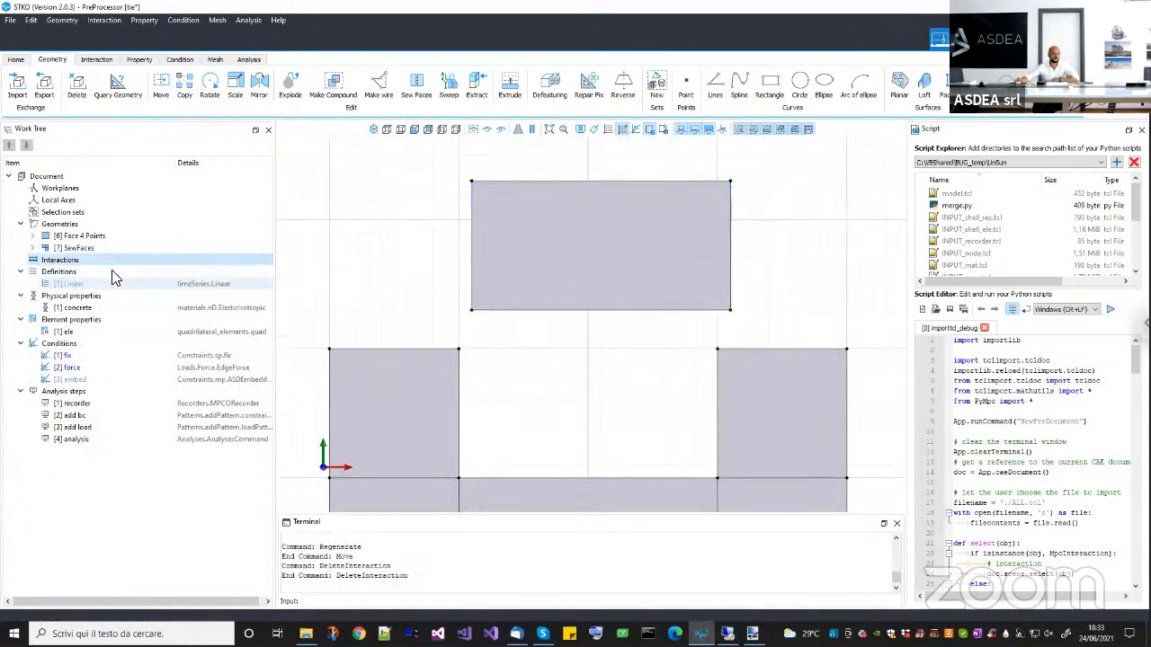
# Add a new interaction named embed with the type Node to Element links.
pyautogui.click(90, 261)
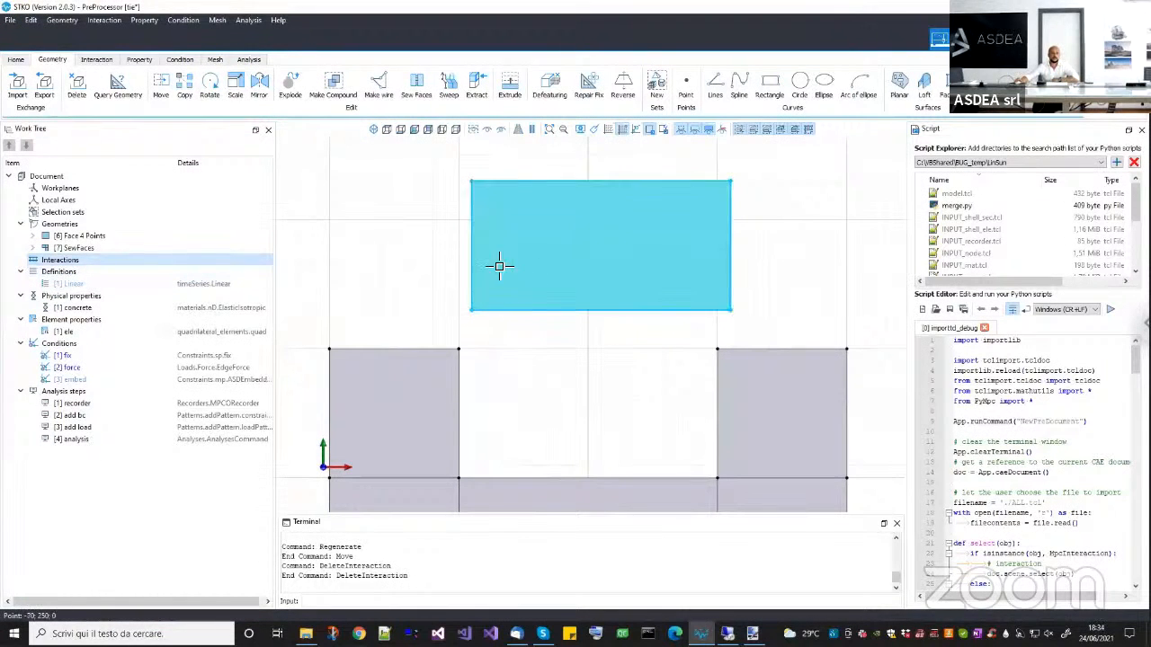
pyautogui.scroll(-3, 501, 220)
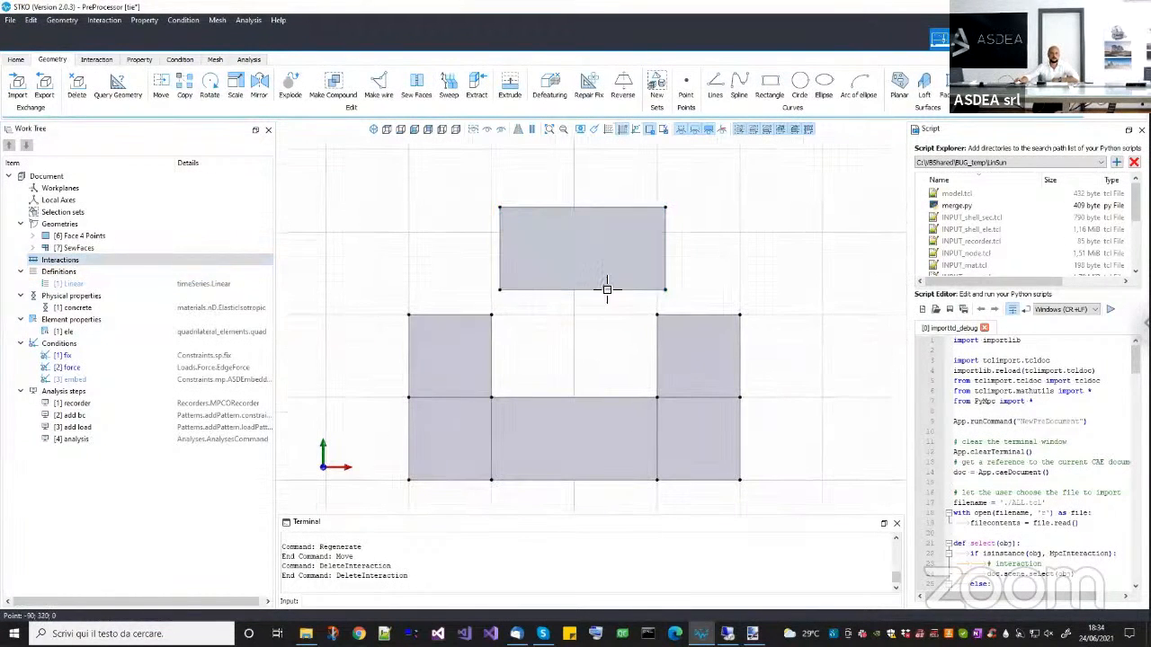
pyautogui.rightClick(110, 262)
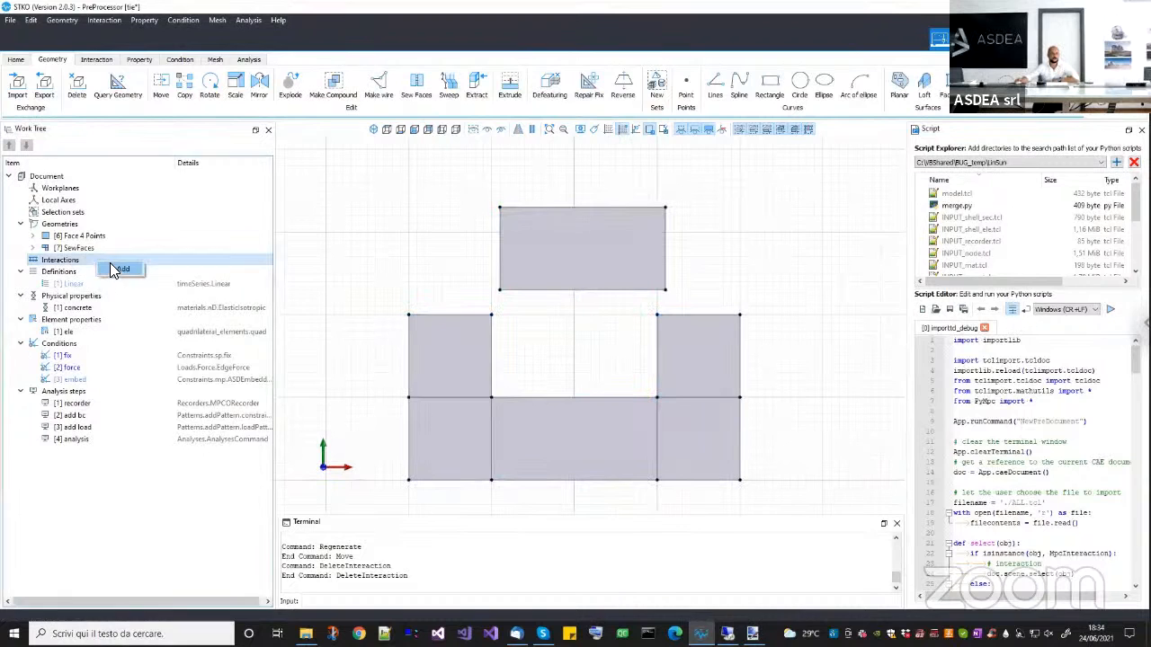
pyautogui.click(135, 273)
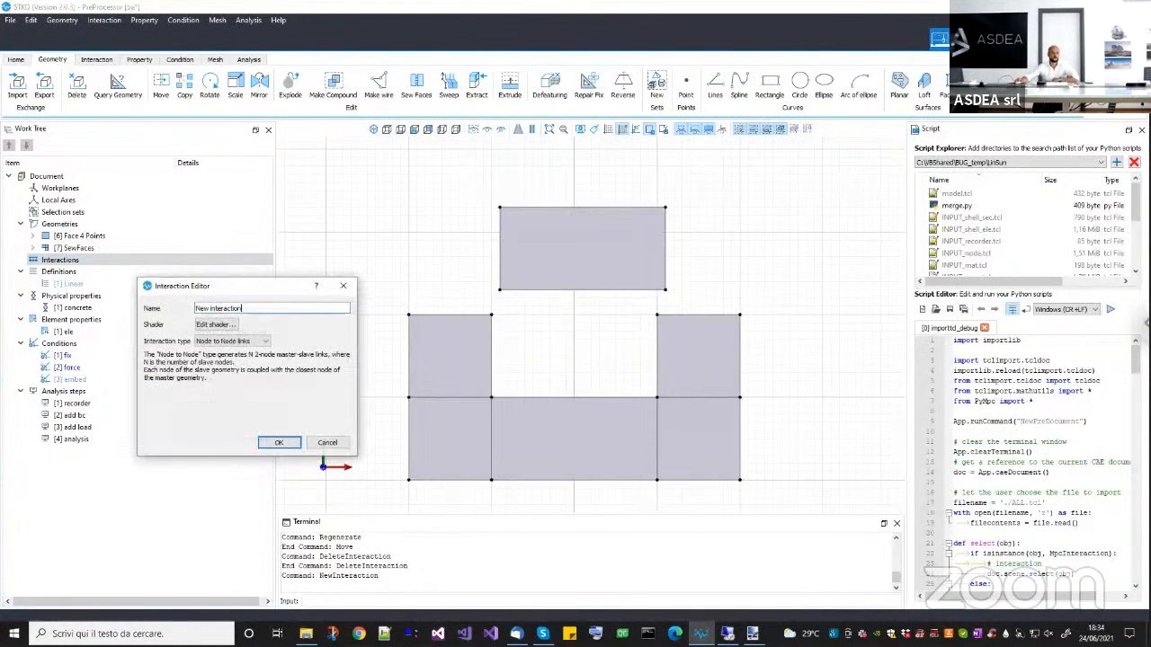
pyautogui.write('embed')
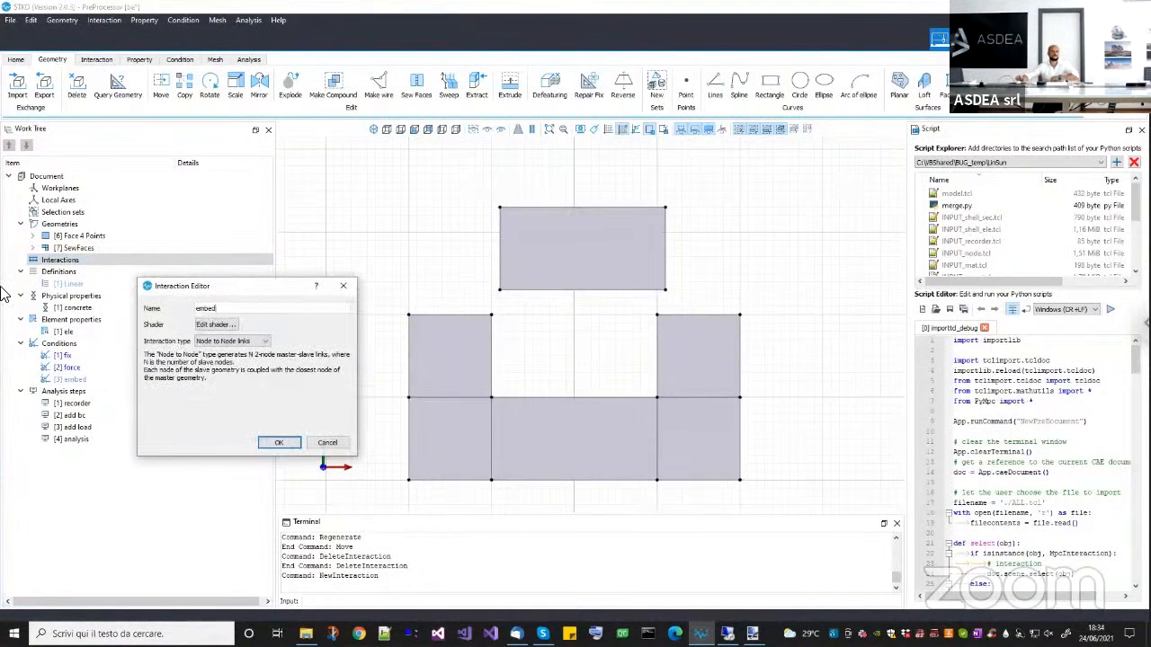
pyautogui.click(224, 341)
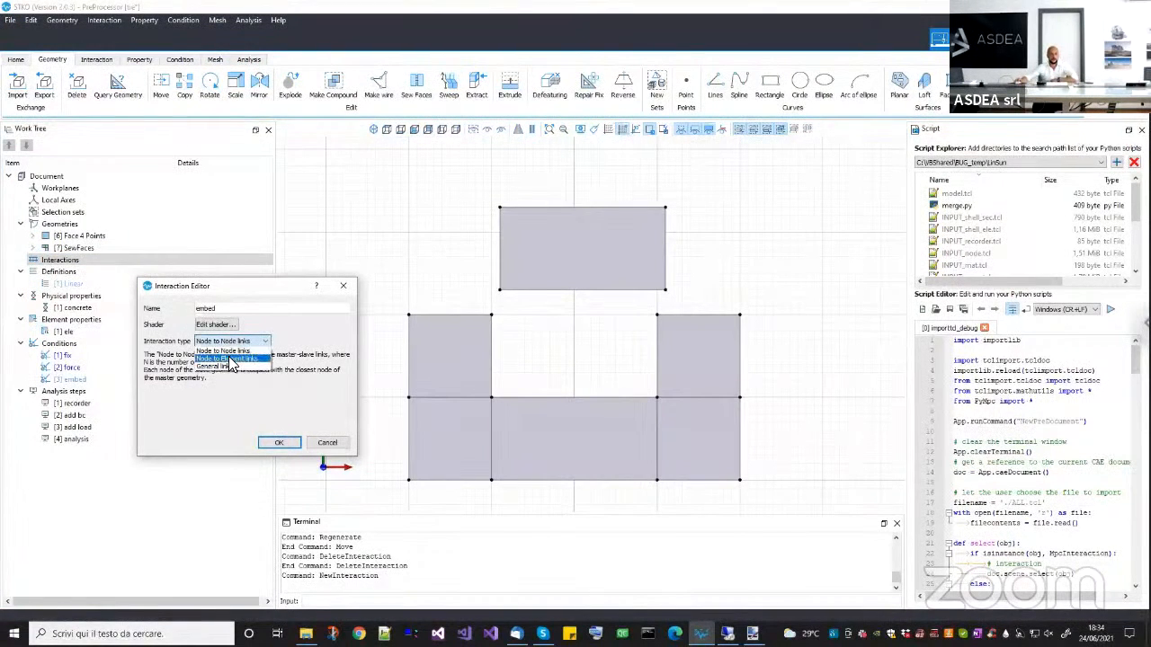
pyautogui.click(230, 359)
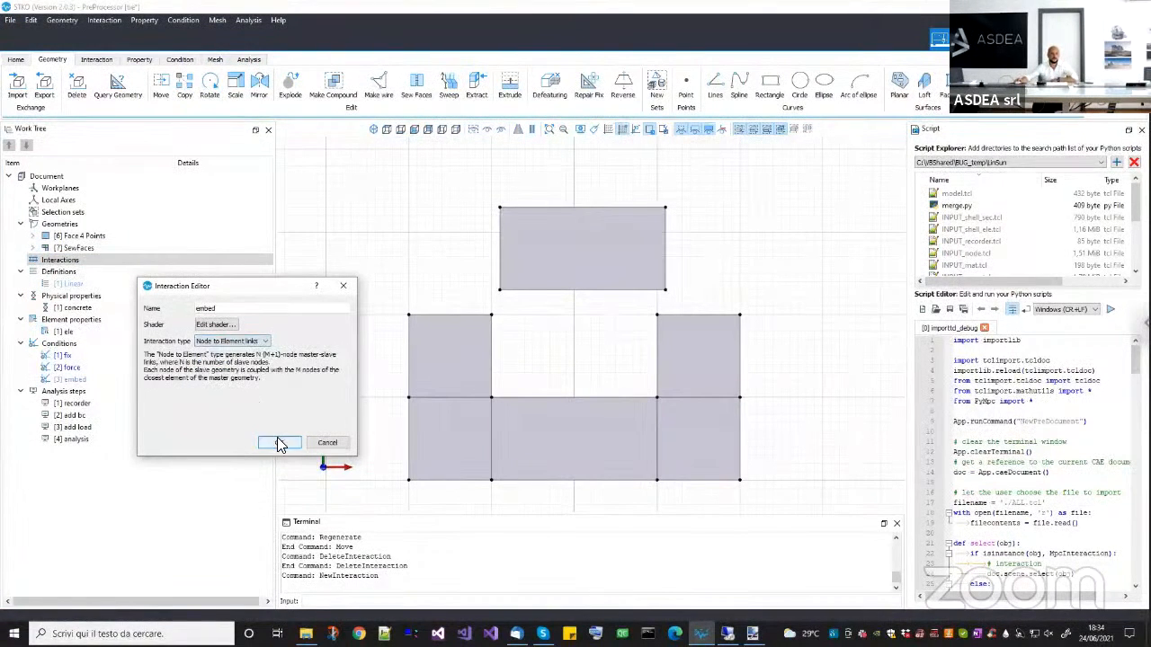
pyautogui.click(278, 441)
# Assign all five faces of the outer body as the master geometries of the embed interaction.
pyautogui.click(463, 382)
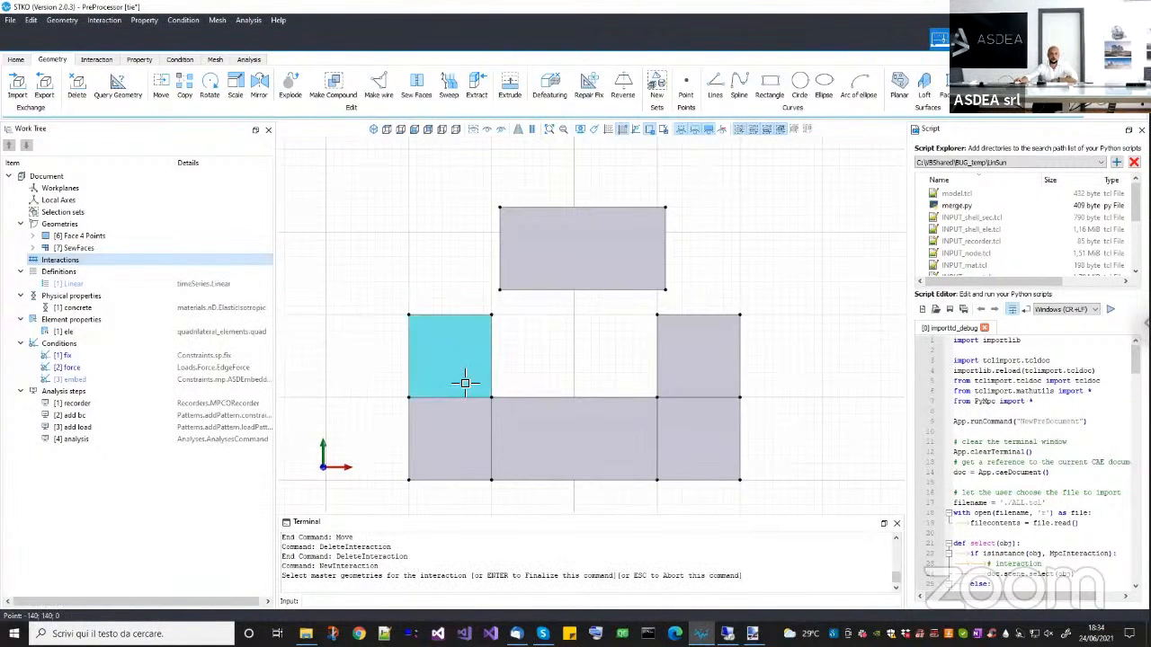
pyautogui.click(465, 383)
pyautogui.click(454, 438)
pyautogui.click(576, 439)
pyautogui.click(679, 438)
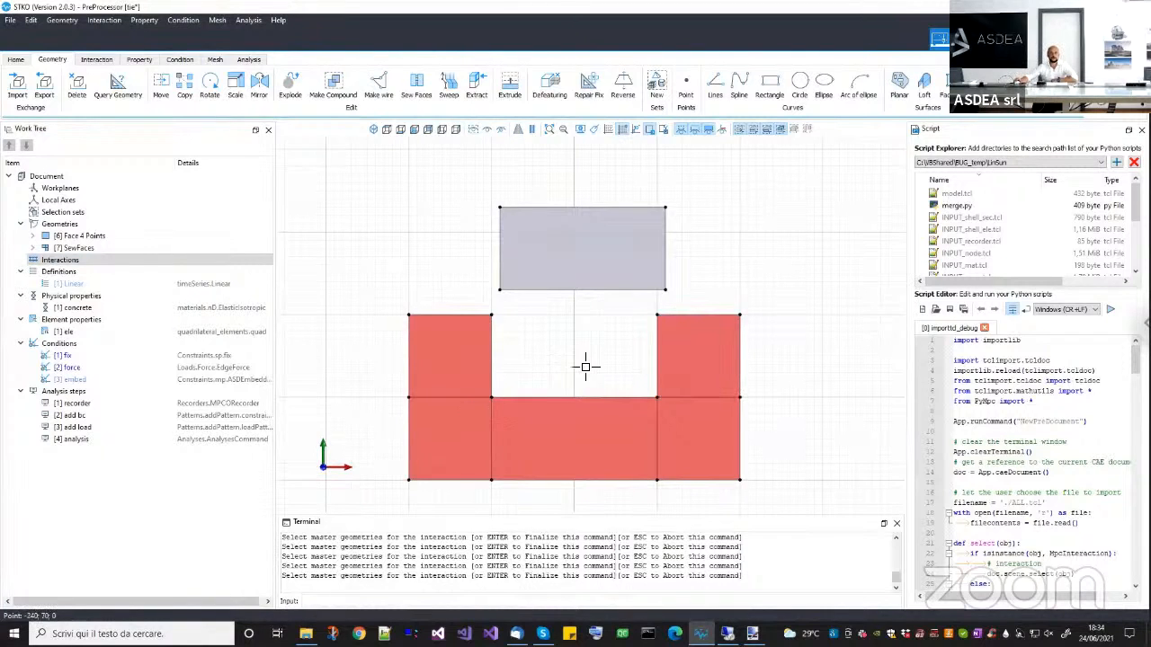
pyautogui.press('Return')
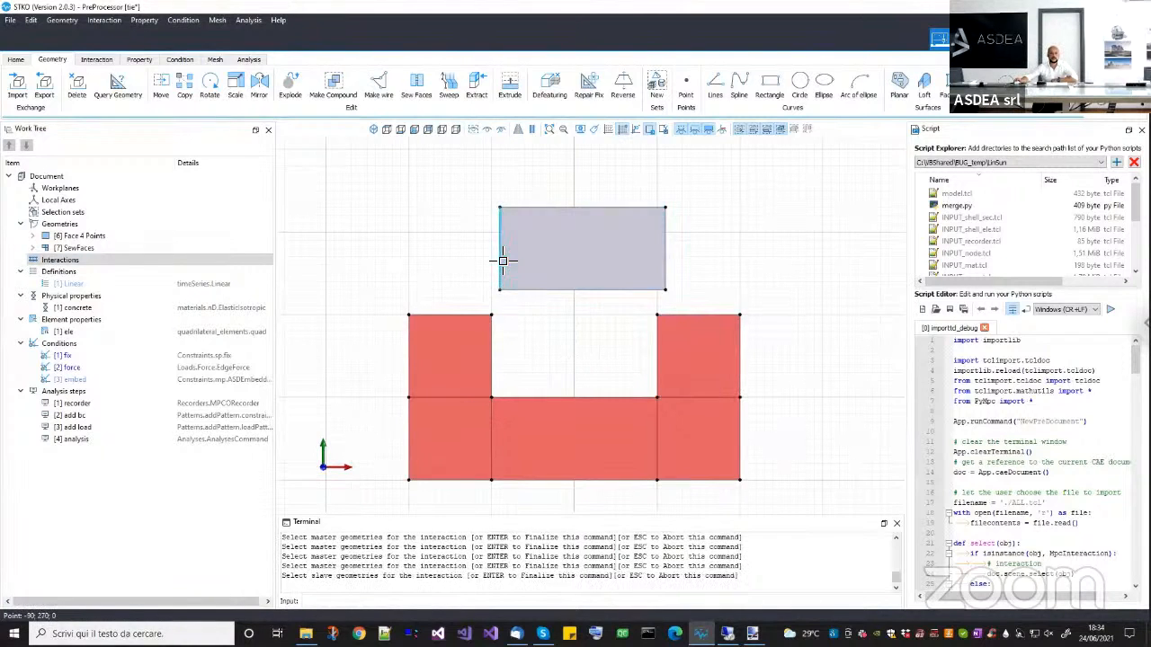
# Assign the rectangle's two side edges and its bottom edge as slave geometries and finalize the embed interaction.
pyautogui.click(501, 260)
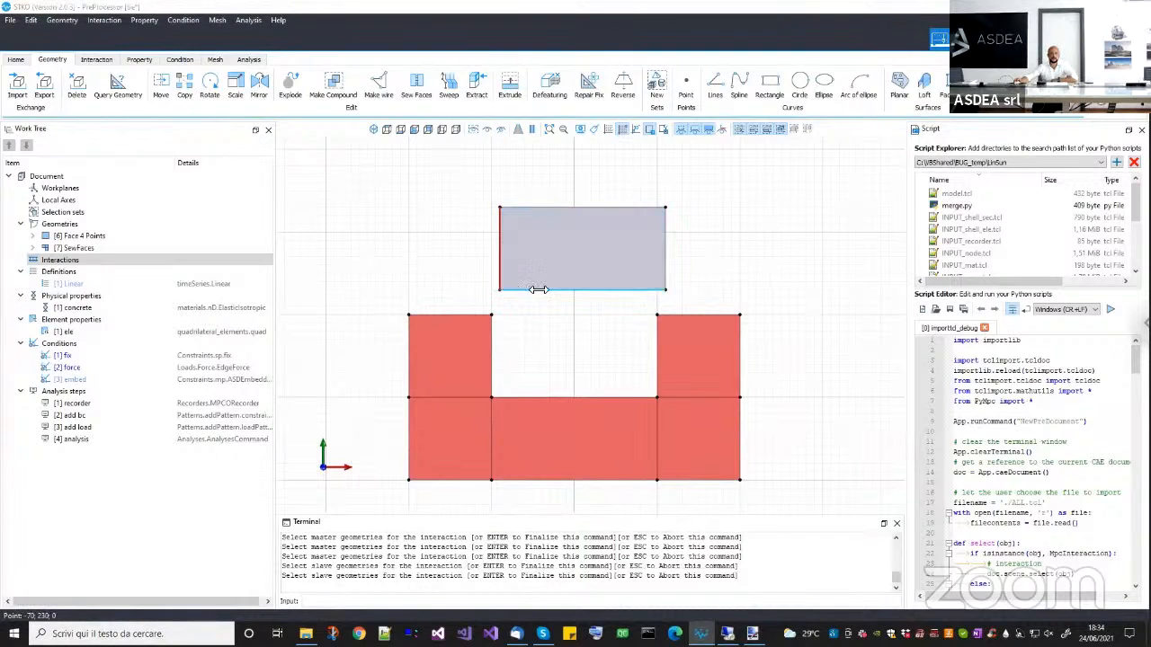
pyautogui.click(534, 290)
pyautogui.click(634, 303)
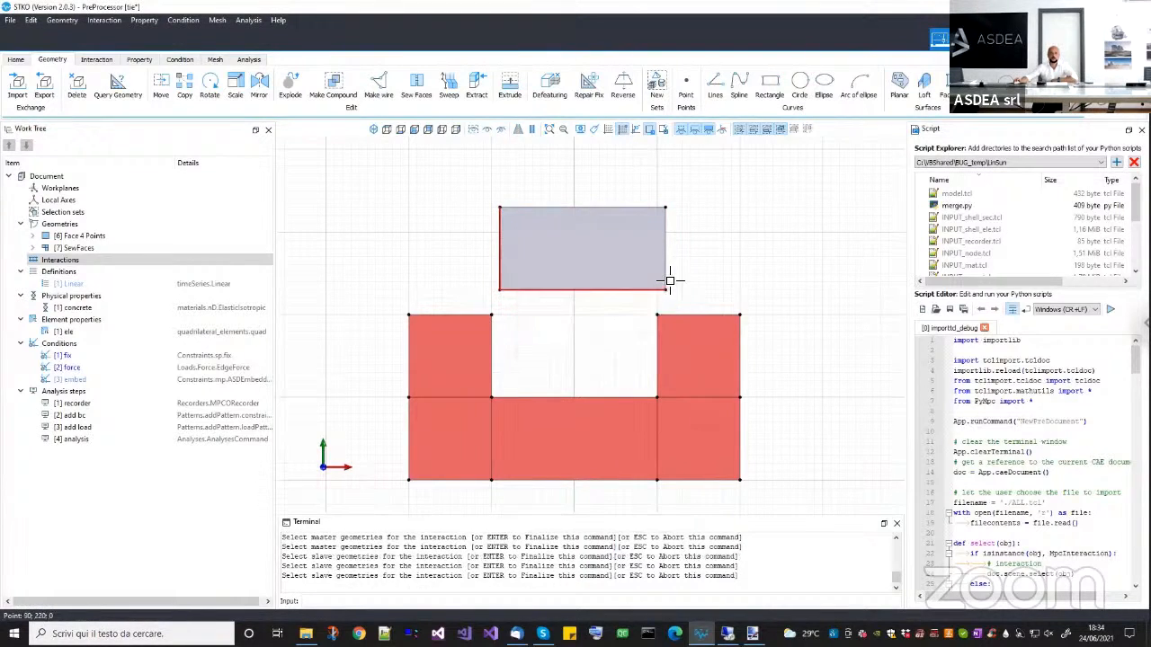
pyautogui.click(666, 279)
pyautogui.press('Return')
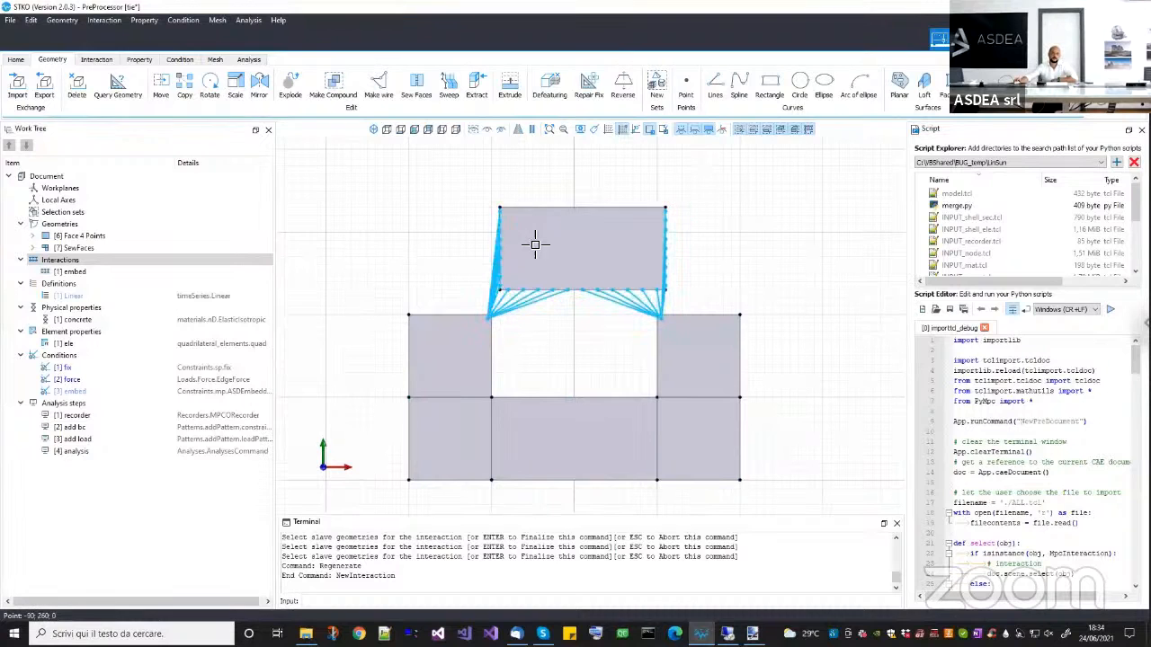
# Move the inner rectangle back down into the notch so it fits flush with the outer body.
pyautogui.click(644, 249)
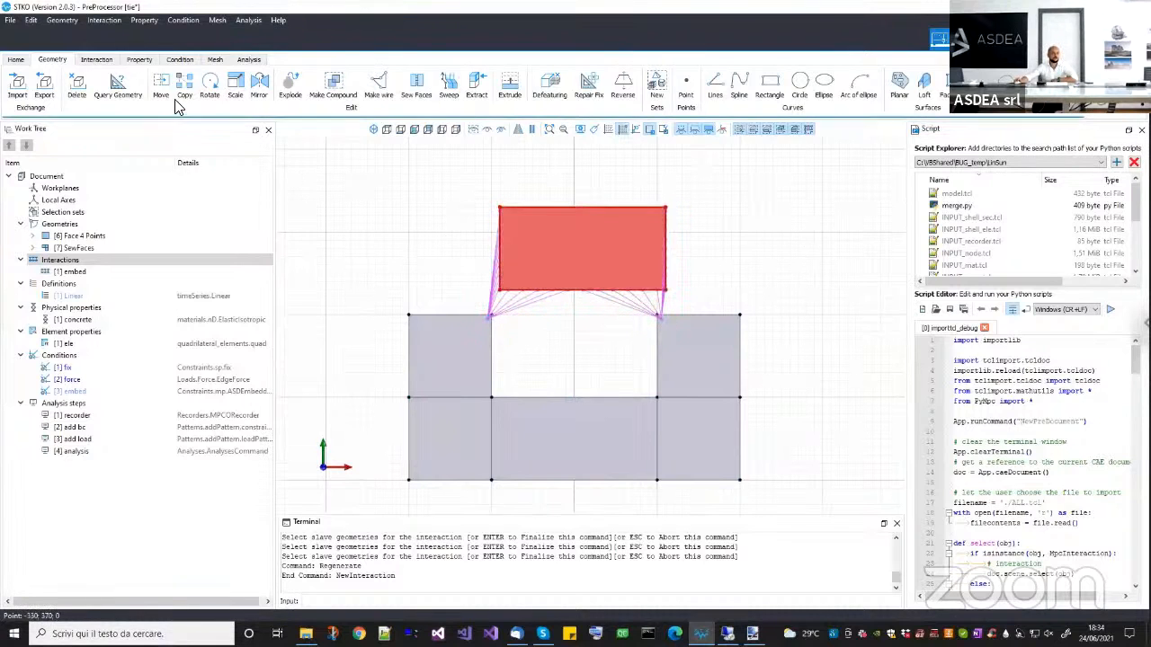
pyautogui.click(160, 86)
pyautogui.scroll(4, 506, 241)
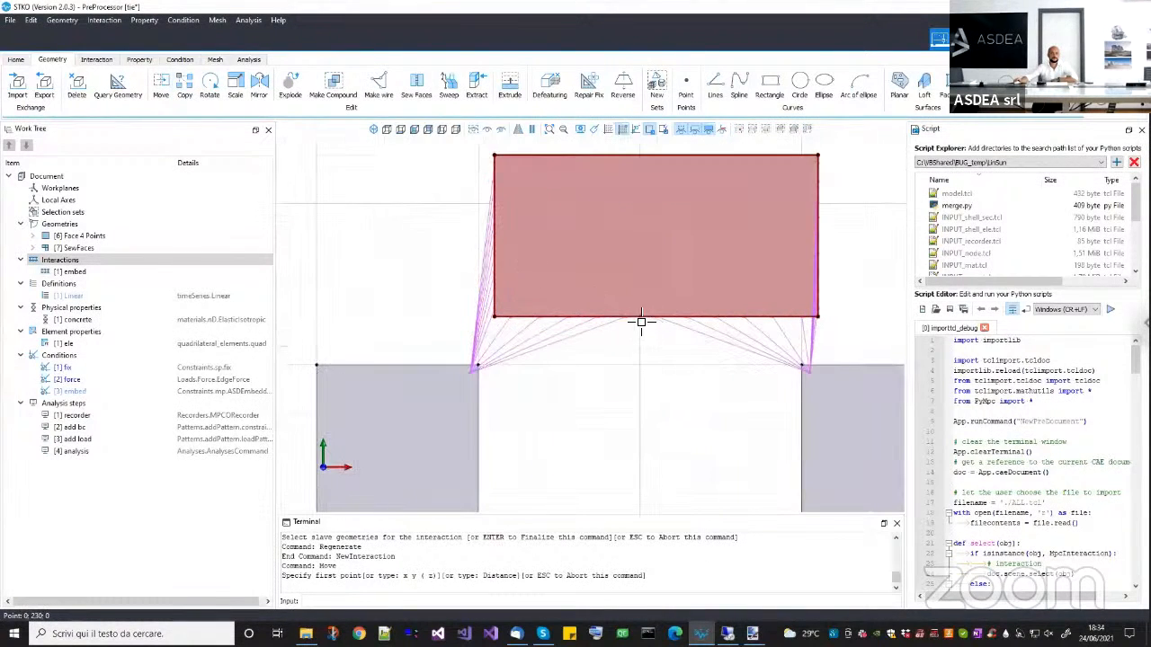
pyautogui.click(660, 318)
pyautogui.scroll(-2, 660, 389)
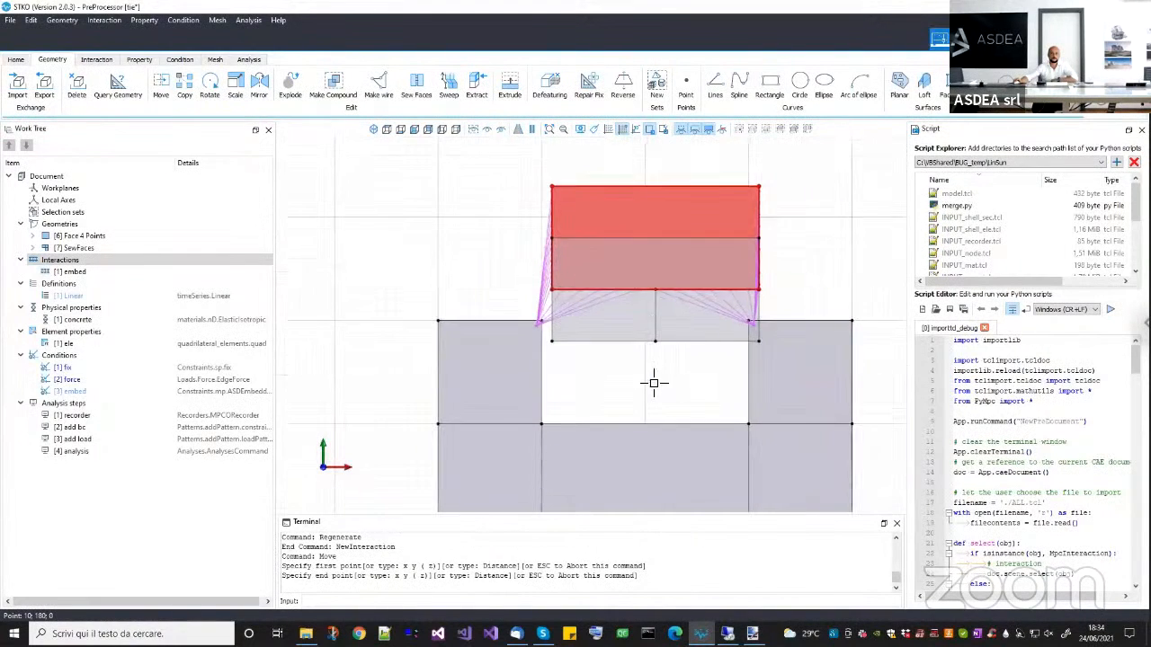
pyautogui.click(540, 319)
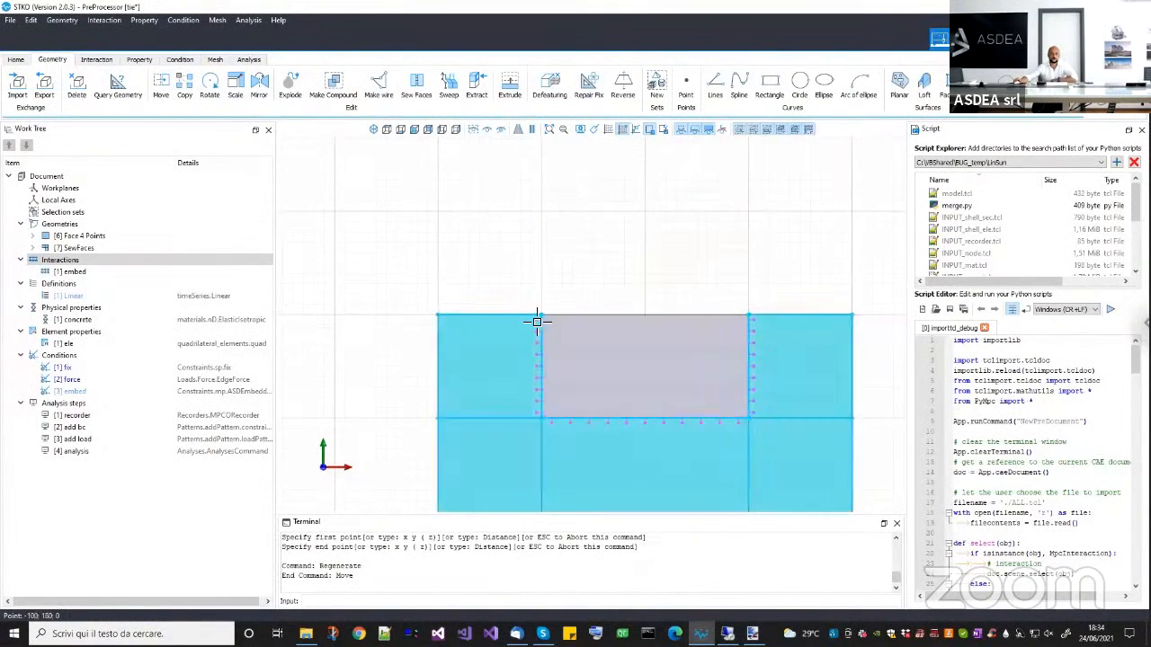
pyautogui.scroll(3, 546, 314)
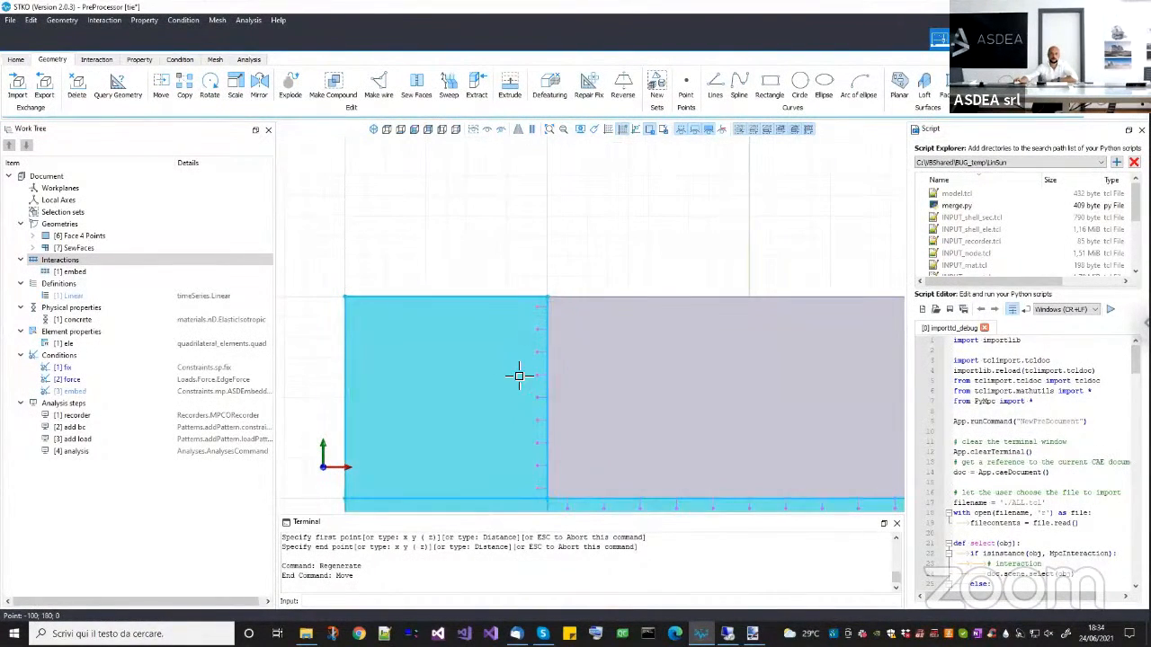
pyautogui.scroll(-2, 566, 438)
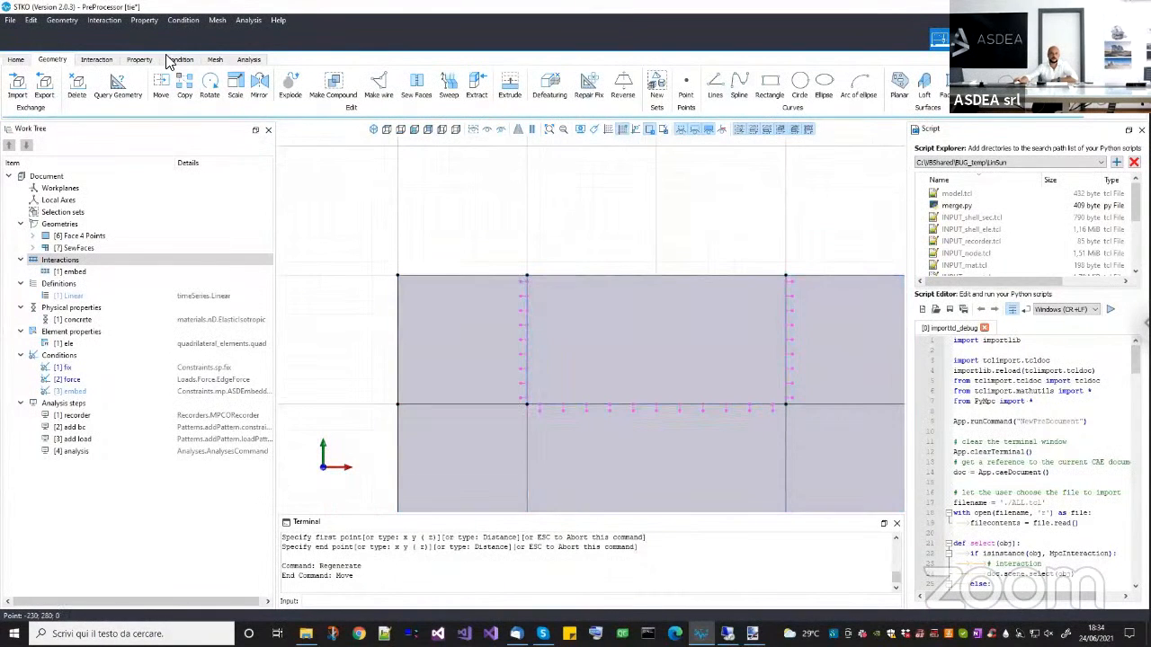
# Build the mesh of the tie model with the recreated embed interaction.
pyautogui.click(217, 61)
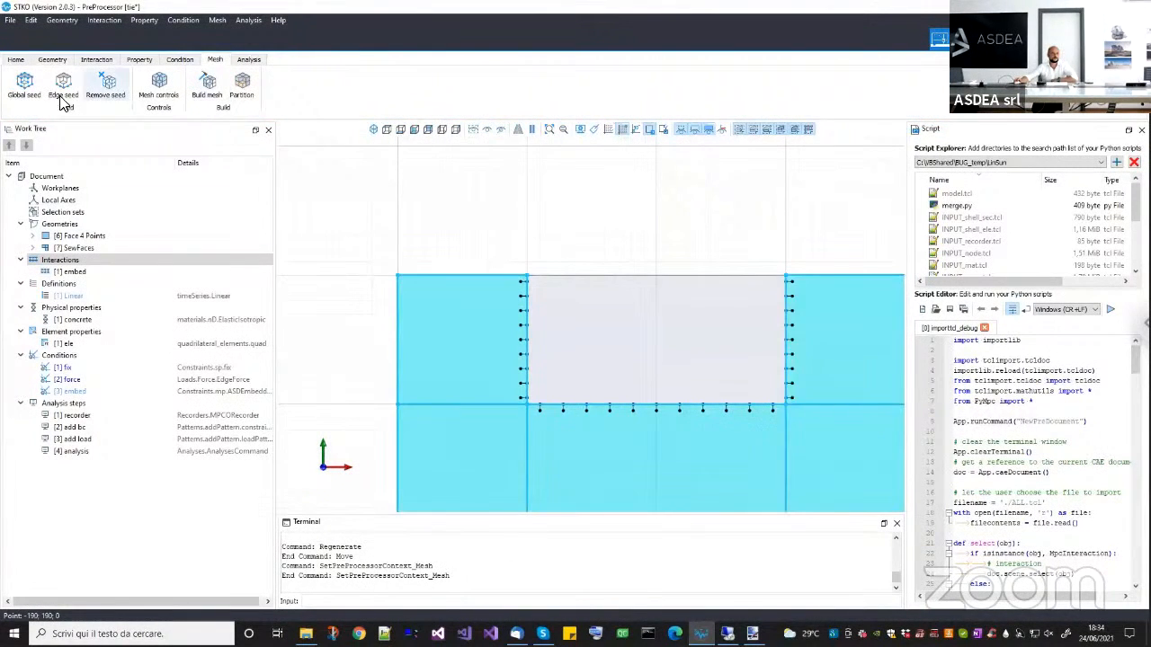
pyautogui.click(207, 85)
pyautogui.moveTo(492, 342); pyautogui.dragTo(486, 308, button='middle')
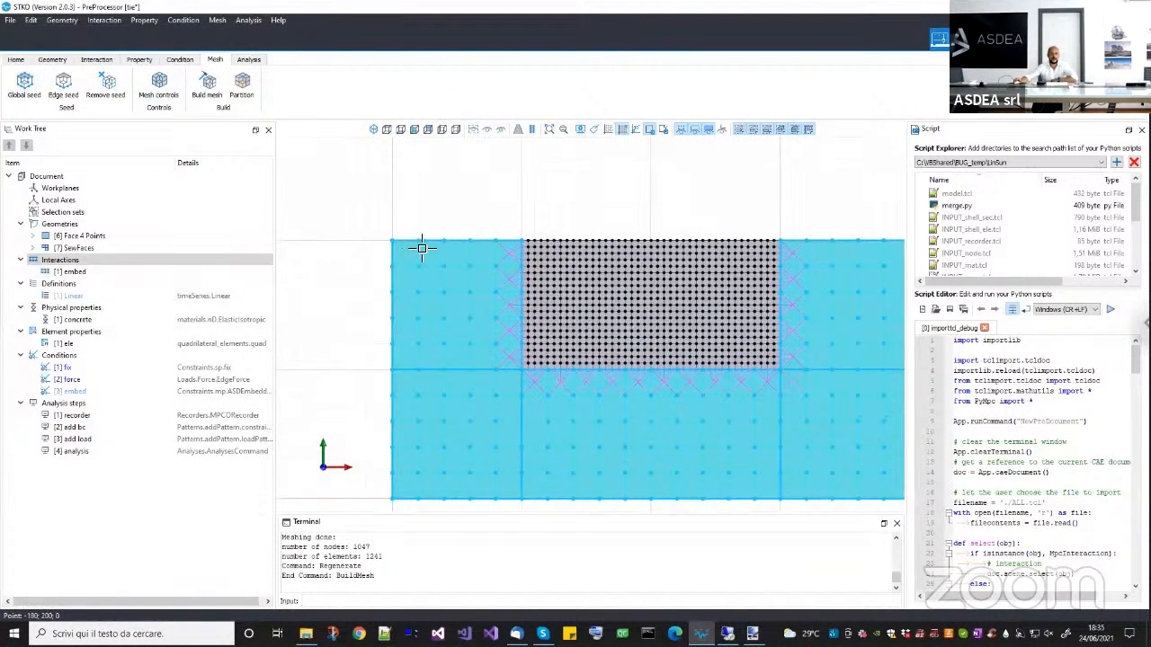
# Examine how the rectangle's fine interface nodes link to the coarse elements of the surrounding body.
pyautogui.scroll(3, 540, 252)
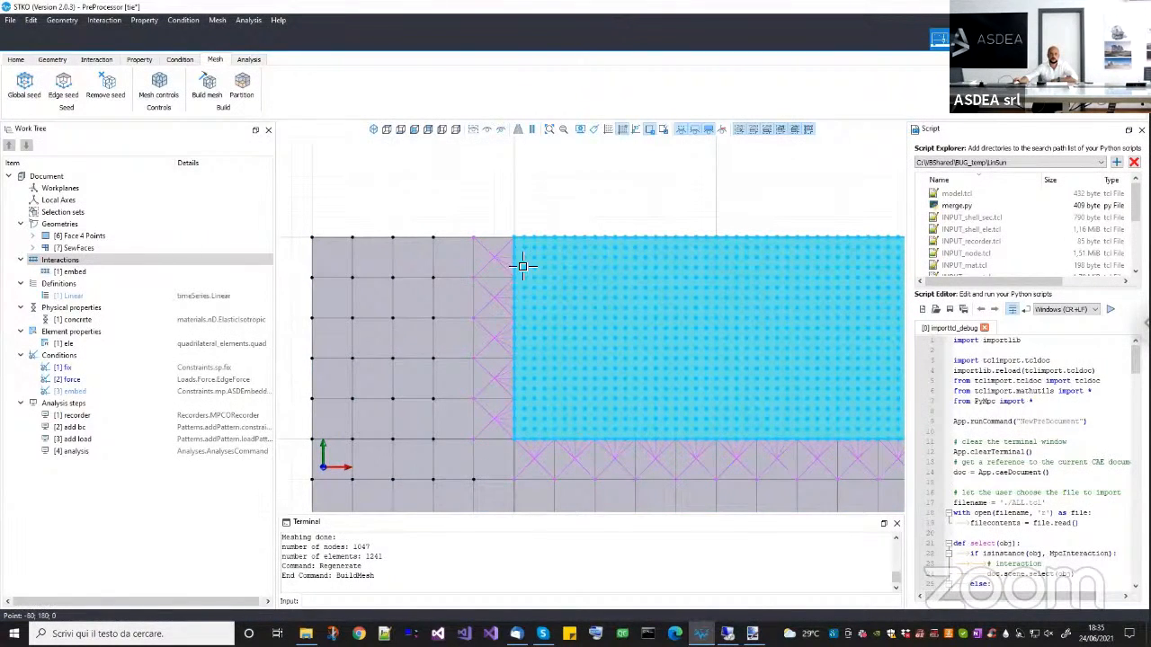
pyautogui.scroll(2, 522, 266)
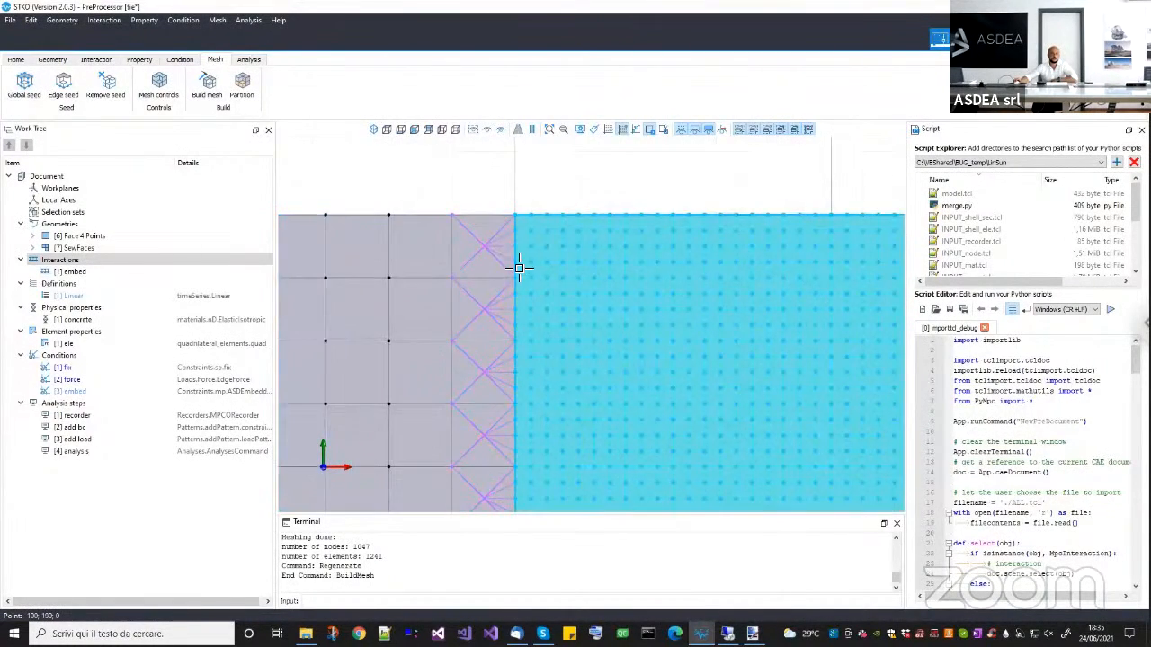
pyautogui.scroll(-3, 539, 251)
pyautogui.scroll(1, 539, 260)
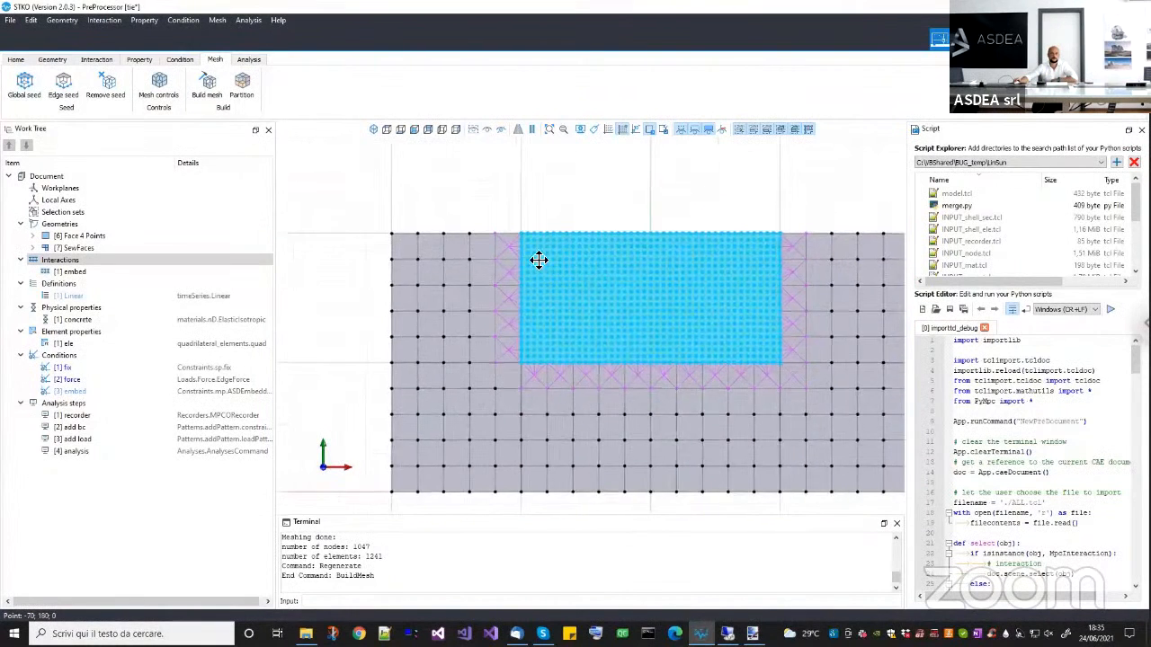
pyautogui.scroll(-3, 519, 267)
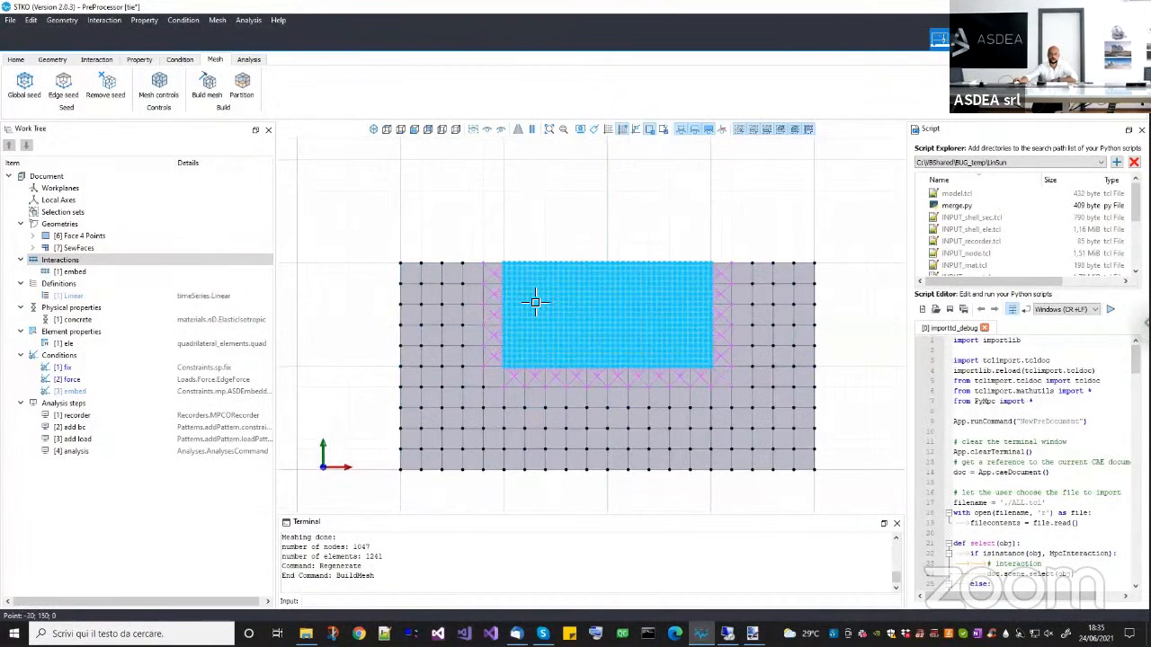
pyautogui.scroll(3, 483, 236)
pyautogui.scroll(4, 490, 229)
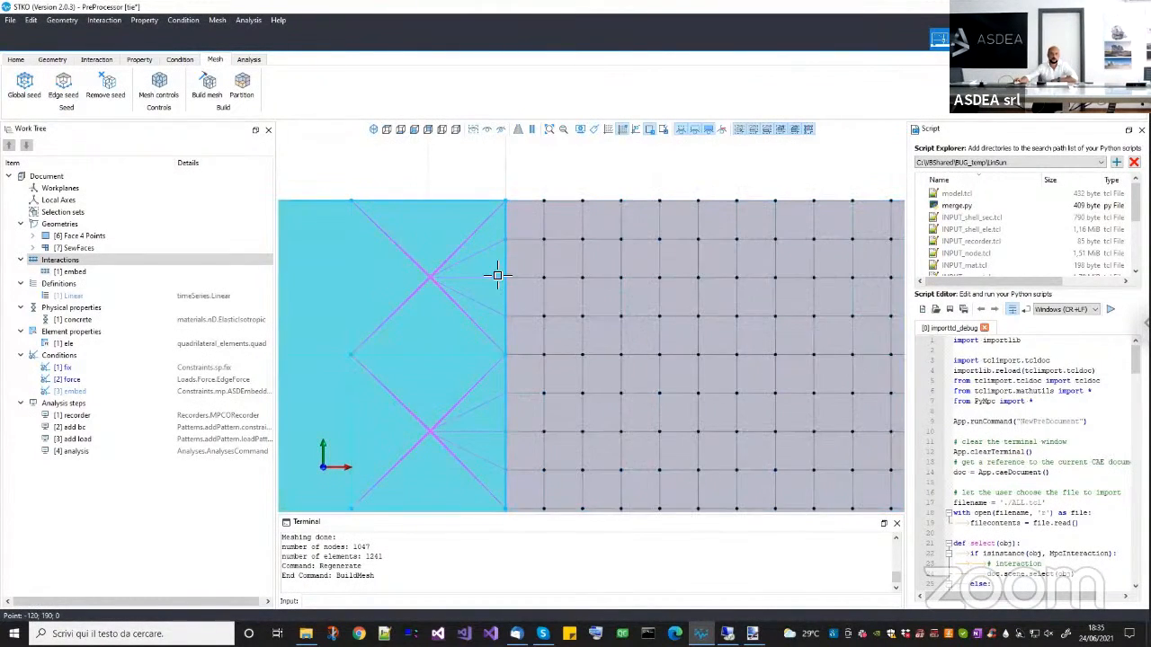
pyautogui.scroll(-5, 493, 312)
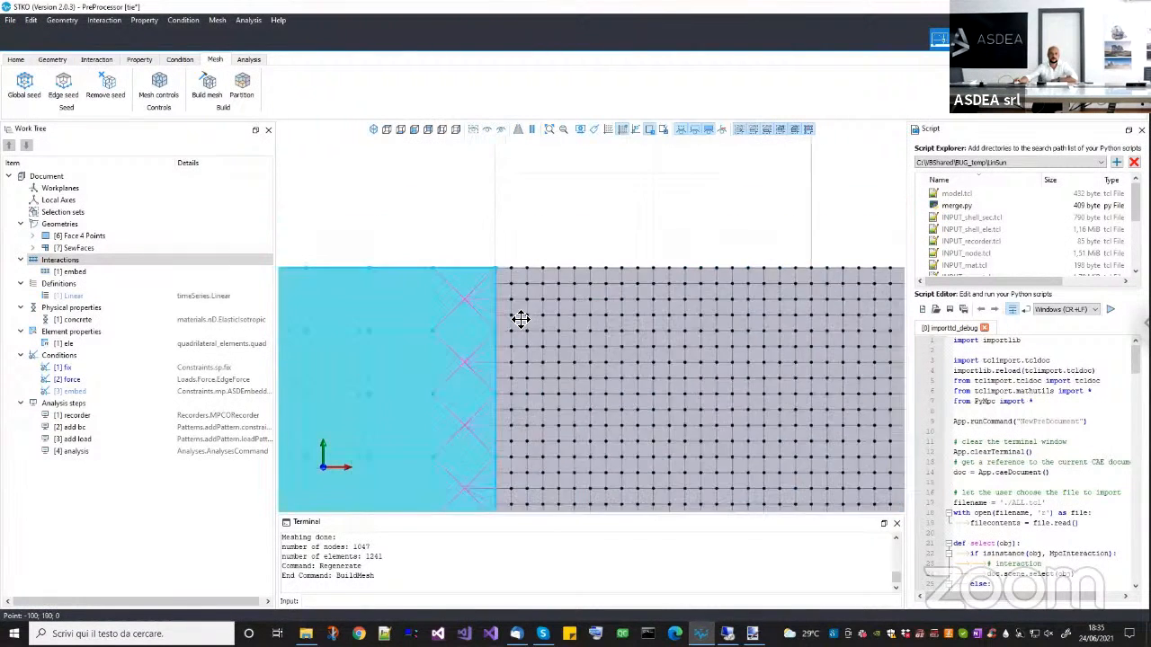
# Inspect the meshed embed interaction and review the embed condition's ASDEmbeddedNodeElement settings without changing them.
pyautogui.moveTo(550, 385); pyautogui.dragTo(516, 269, button='middle')
pyautogui.scroll(-2, 516, 269)
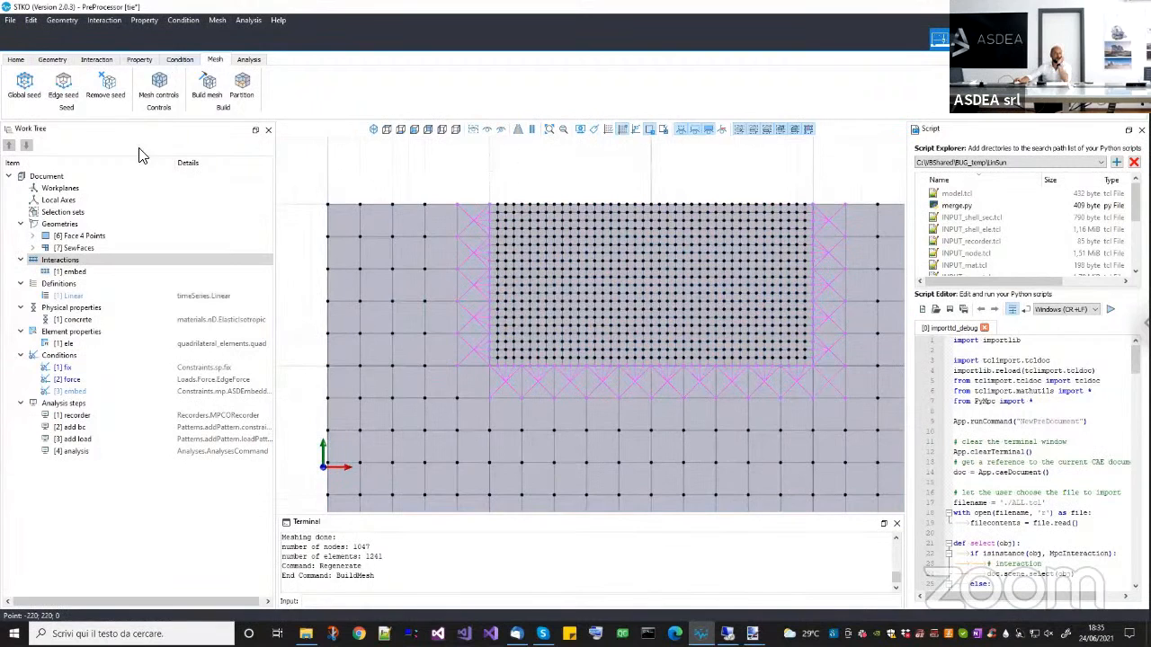
pyautogui.click(83, 270)
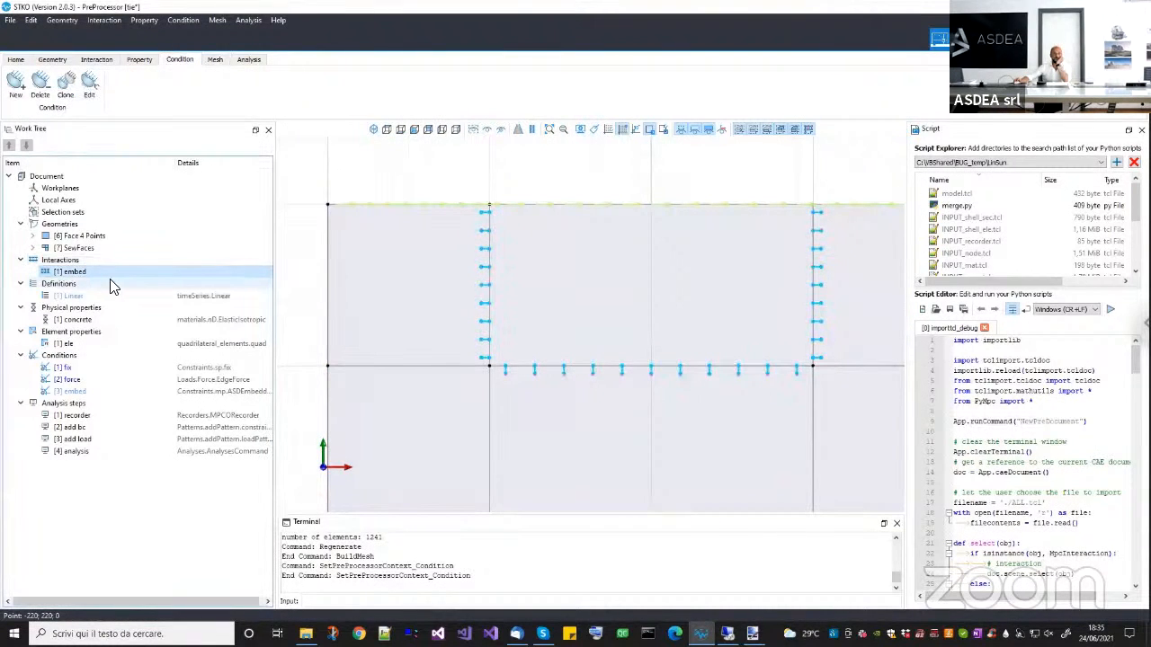
pyautogui.rightClick(80, 395)
pyautogui.click(97, 426)
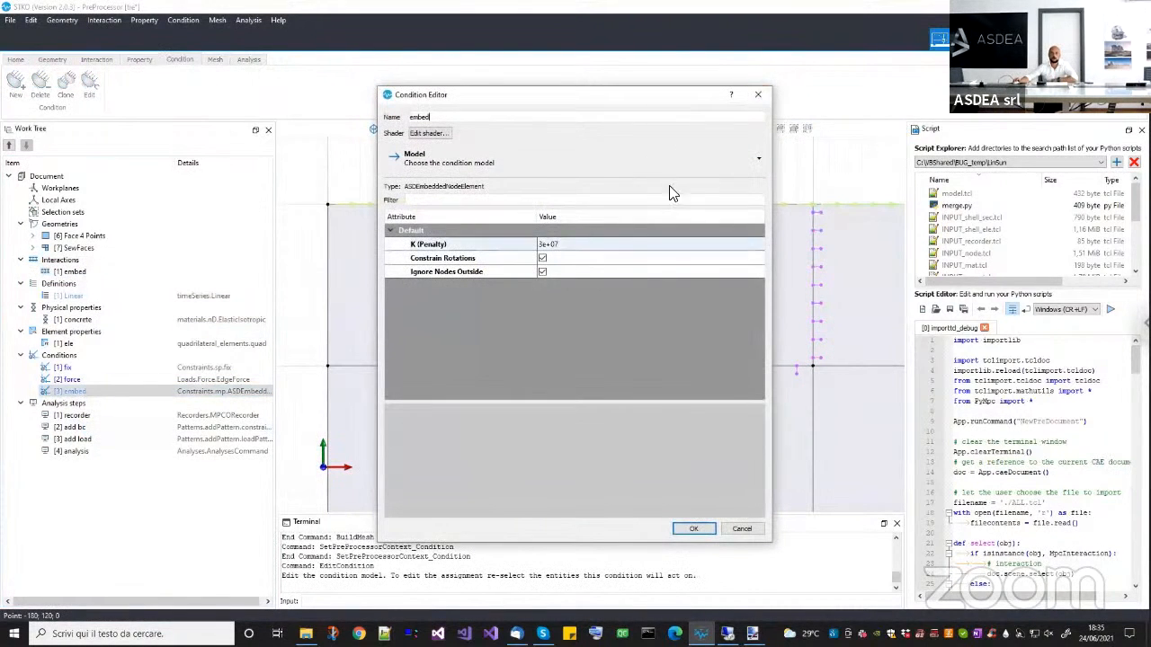
pyautogui.click(751, 106)
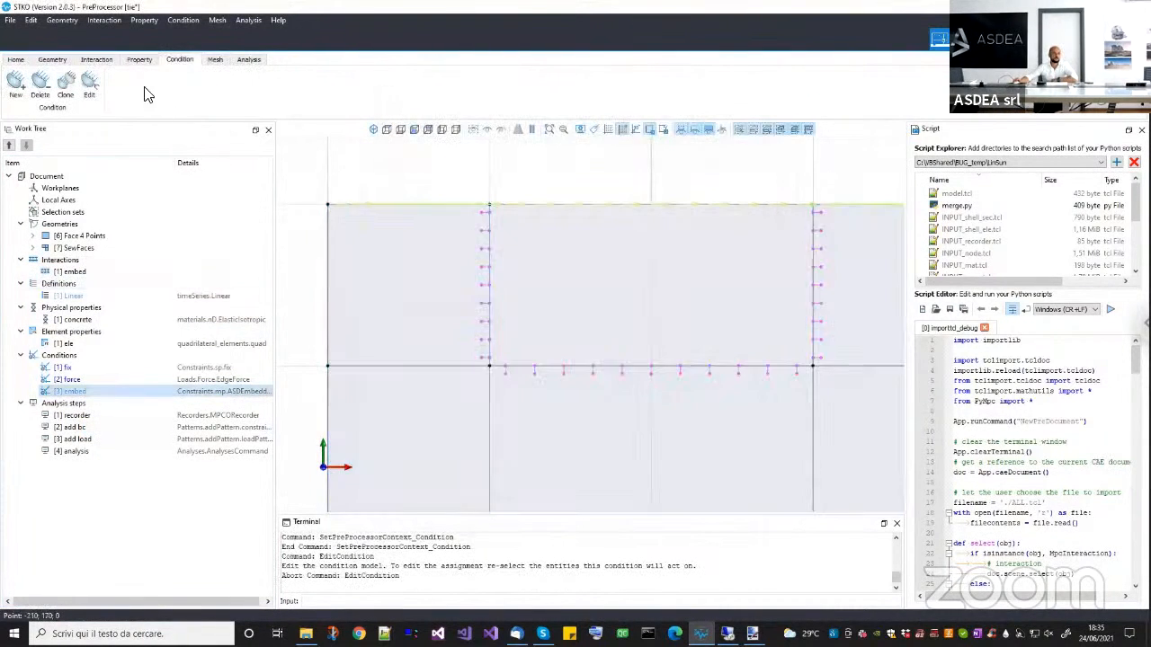
# Review the concrete physical property's elastic modulus and which faces the material is assigned to.
pyautogui.click(139, 59)
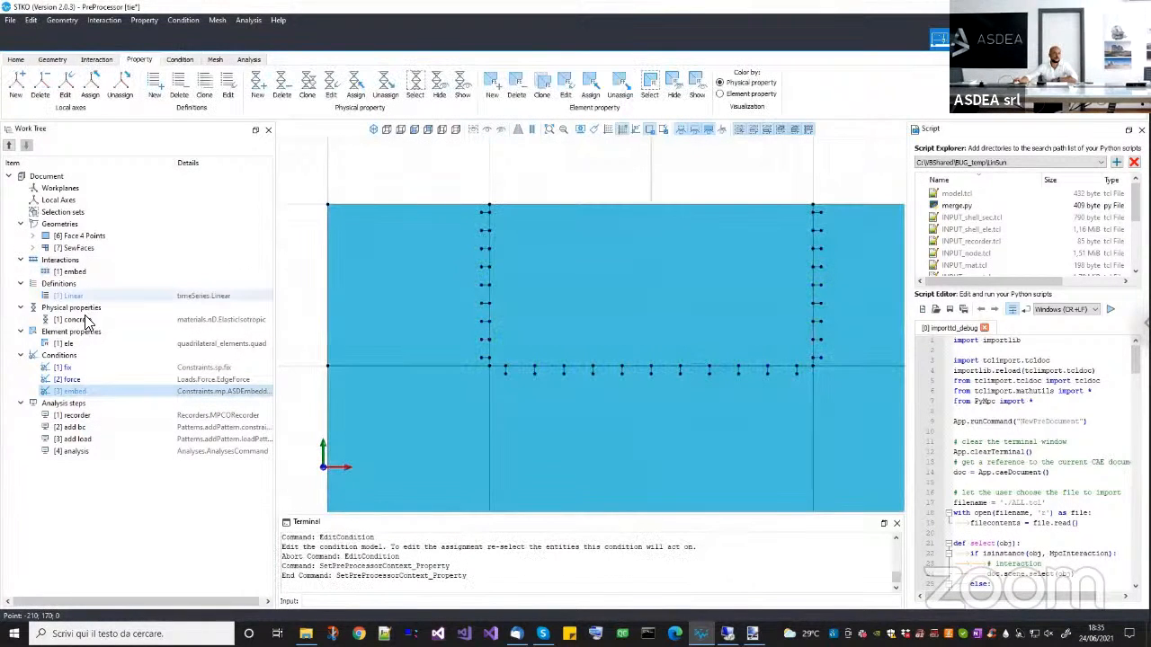
pyautogui.click(84, 320)
pyautogui.scroll(-3, 336, 291)
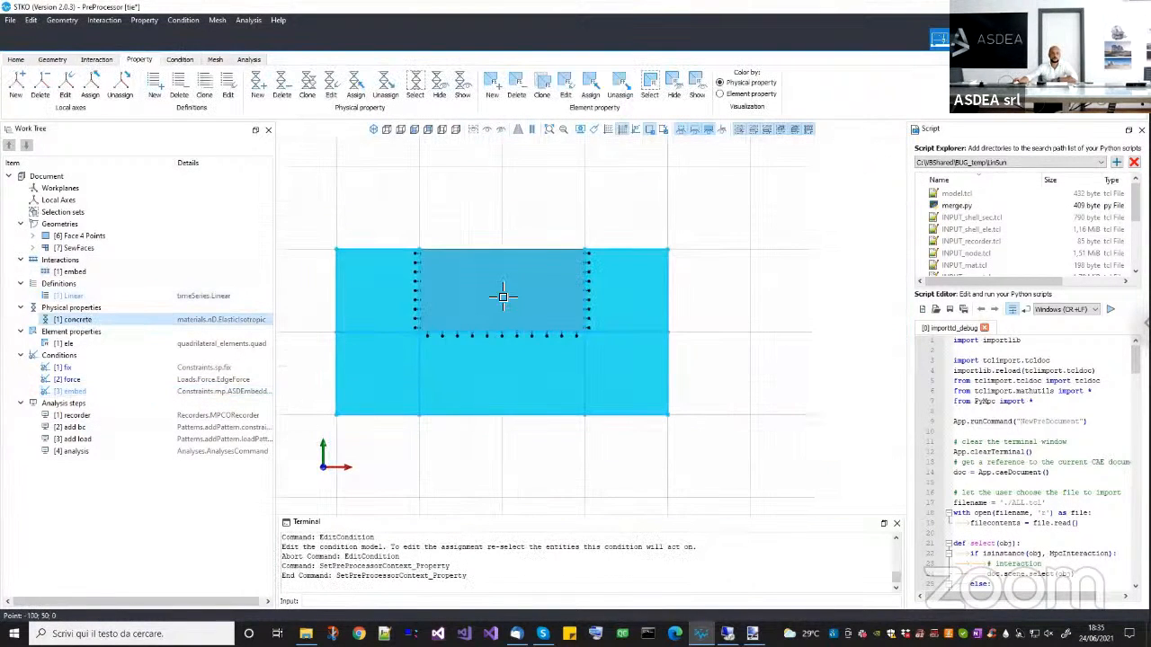
pyautogui.click(477, 320)
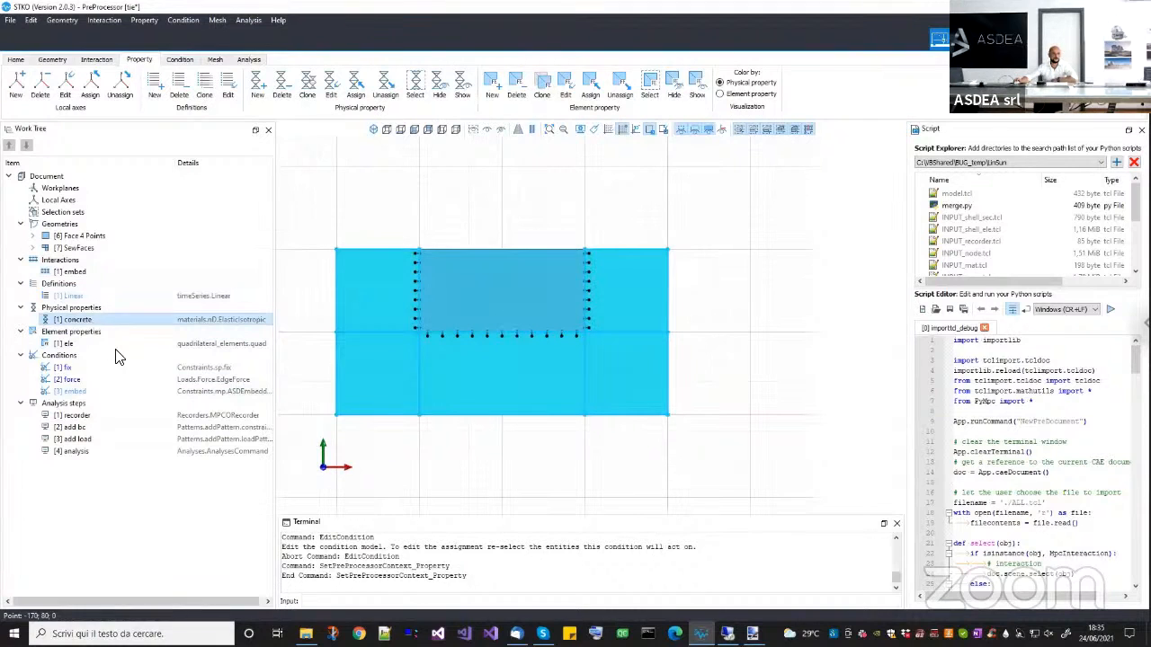
pyautogui.rightClick(83, 319)
pyautogui.click(115, 358)
pyautogui.click(522, 196)
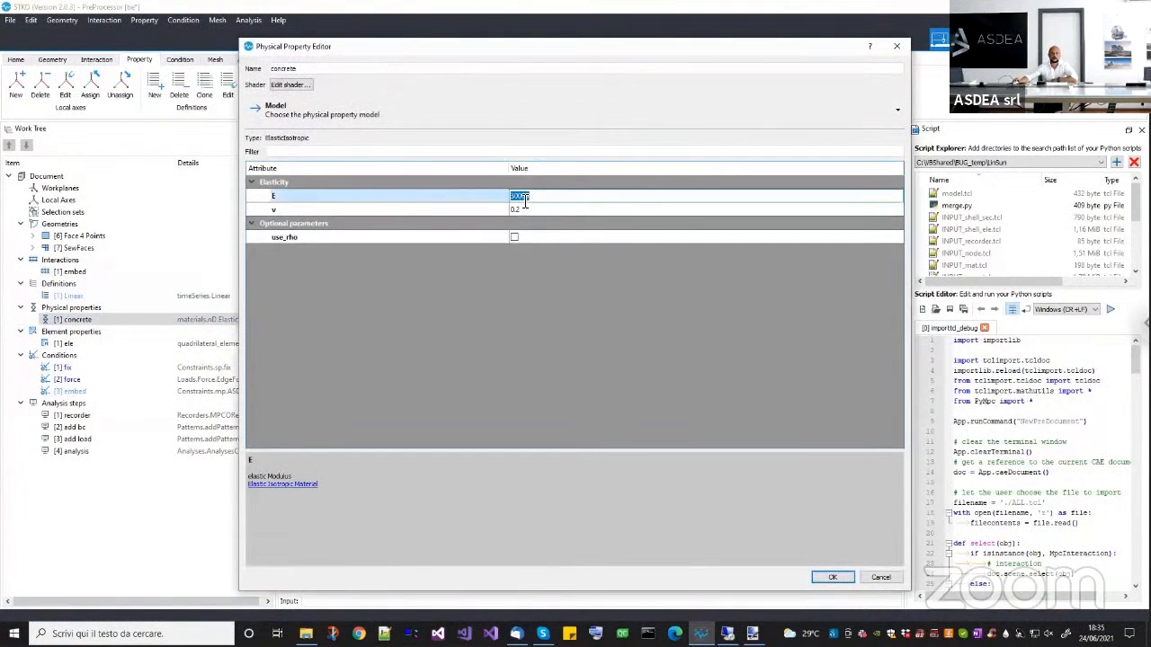
pyautogui.click(897, 44)
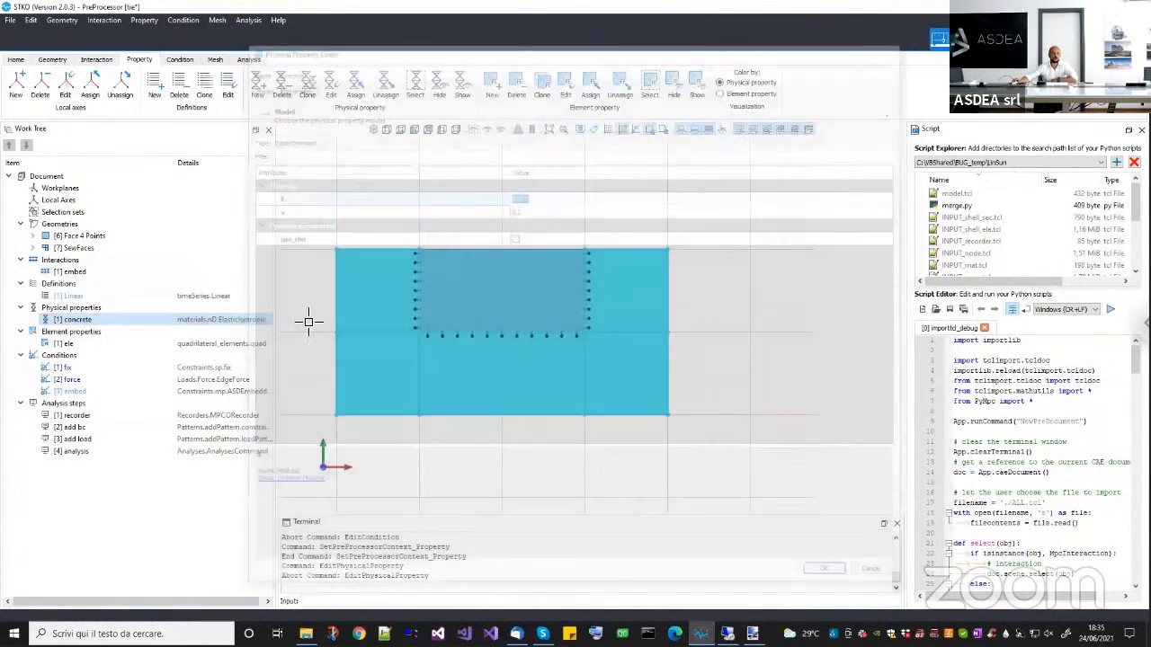
# Review the thickness and type settings of the ele quad element property.
pyautogui.rightClick(90, 346)
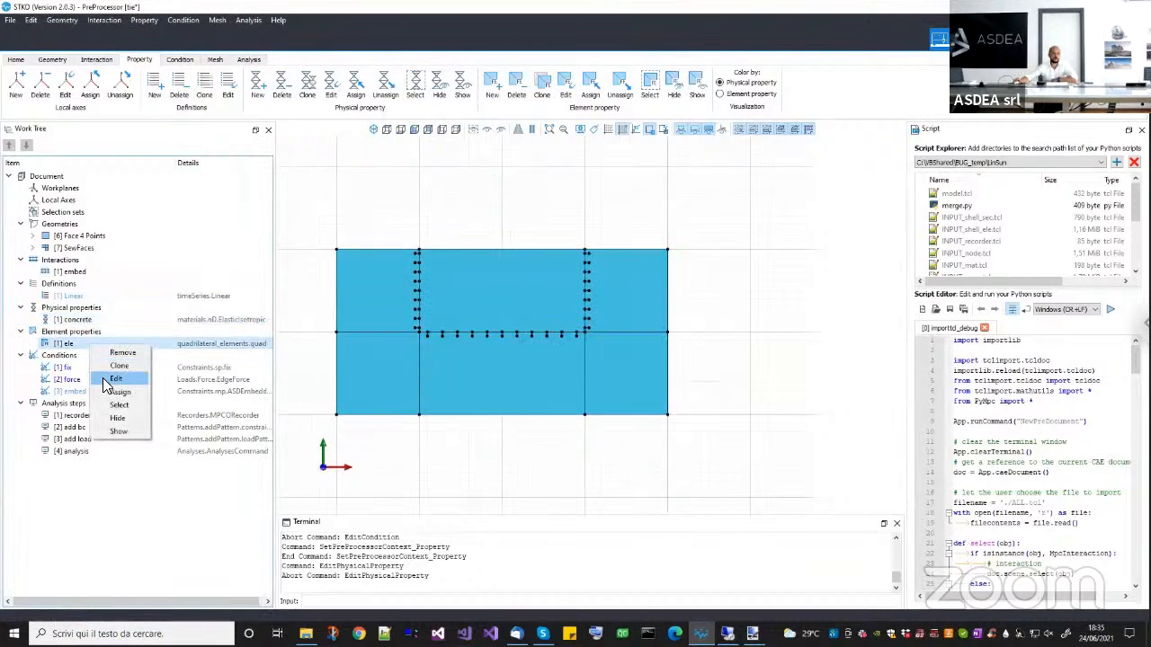
pyautogui.click(117, 383)
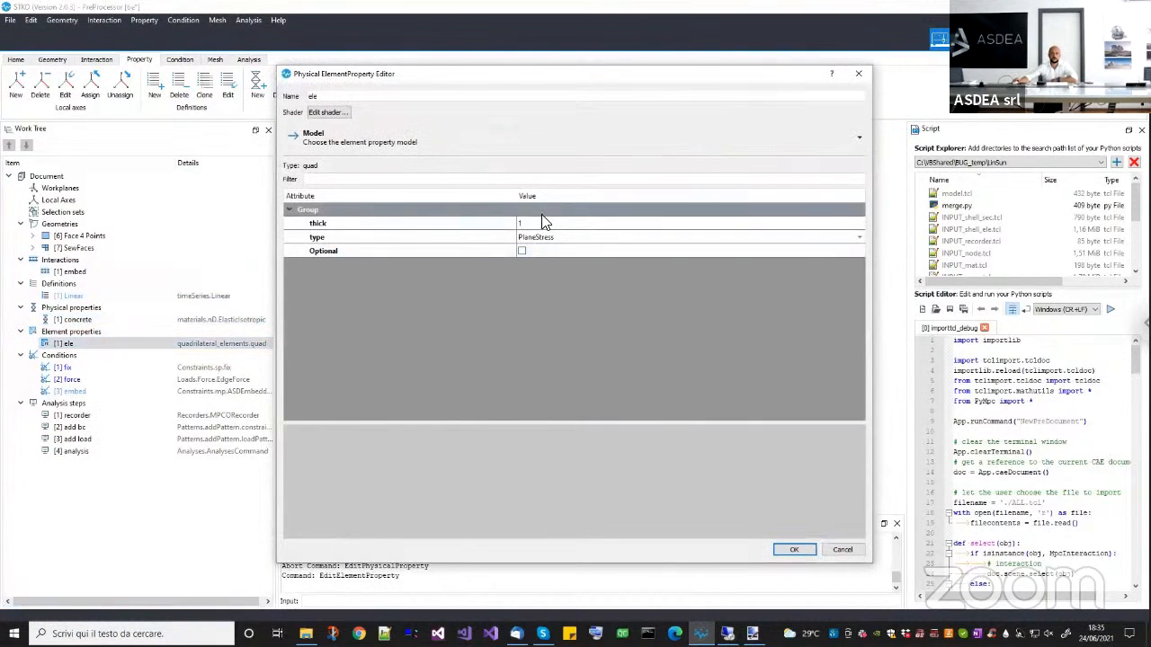
pyautogui.click(859, 73)
# Edit the embed condition and set its K (Penalty) value to 30000e3.
pyautogui.rightClick(70, 392)
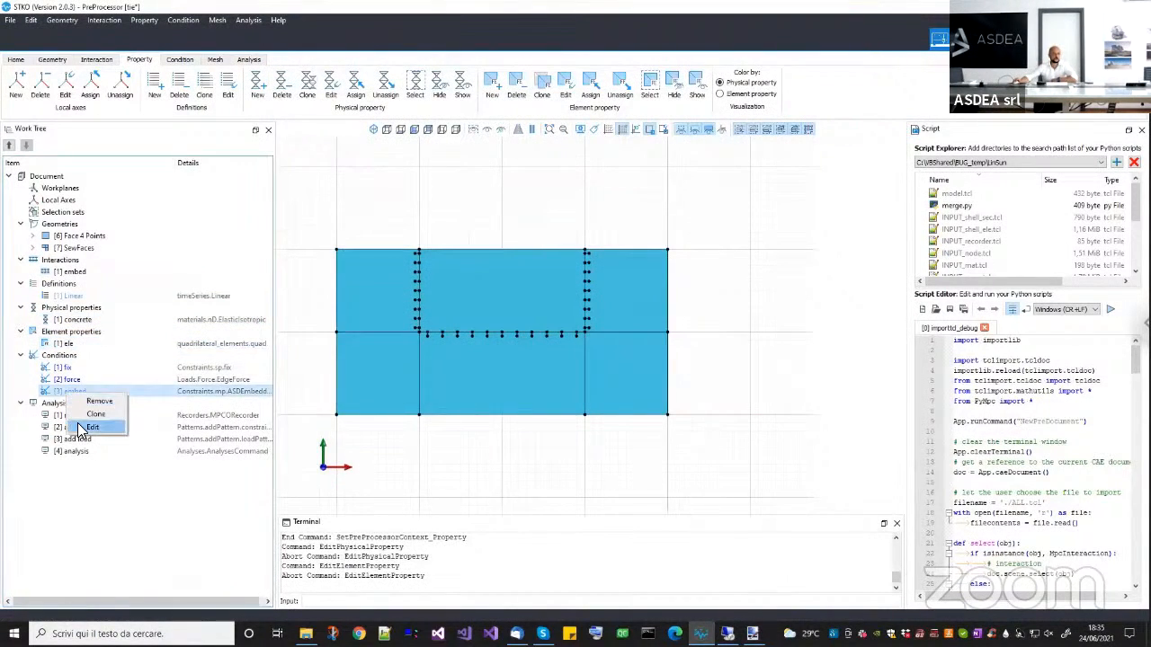
pyautogui.click(99, 428)
pyautogui.doubleClick(583, 244)
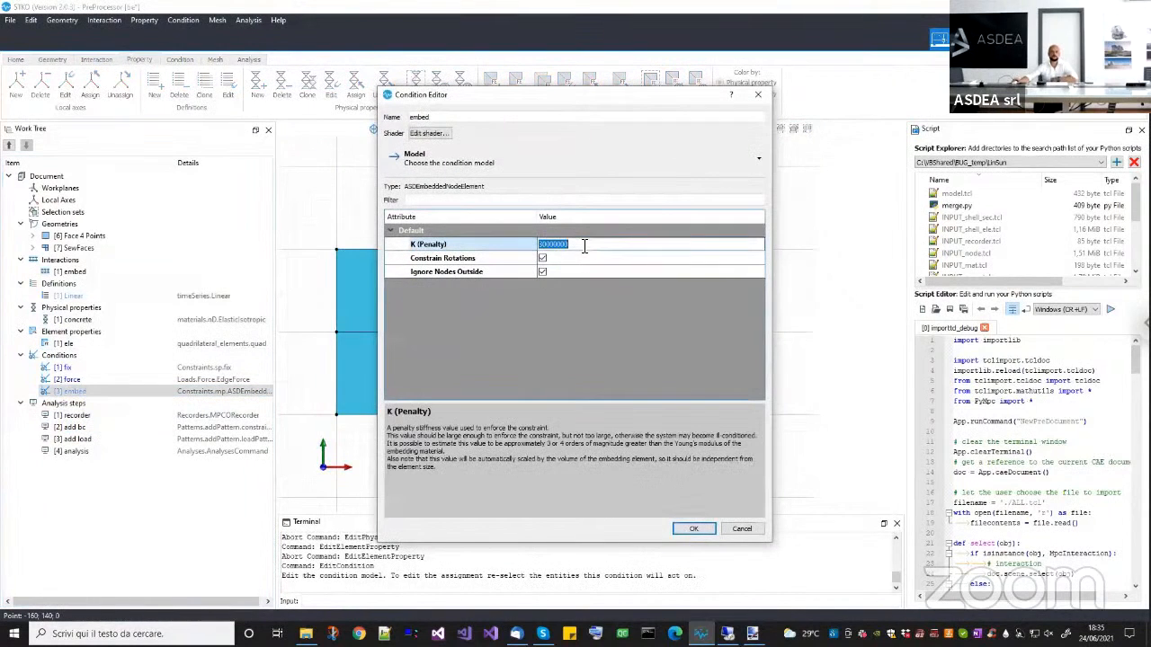
pyautogui.write('30')
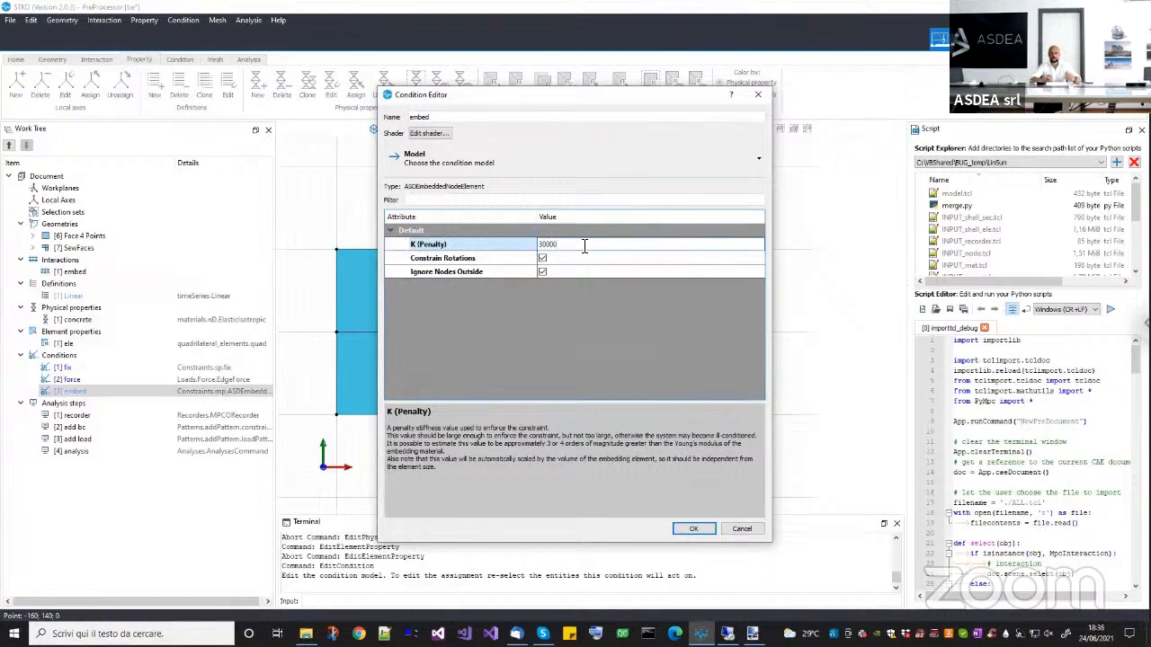
pyautogui.write('000e3')
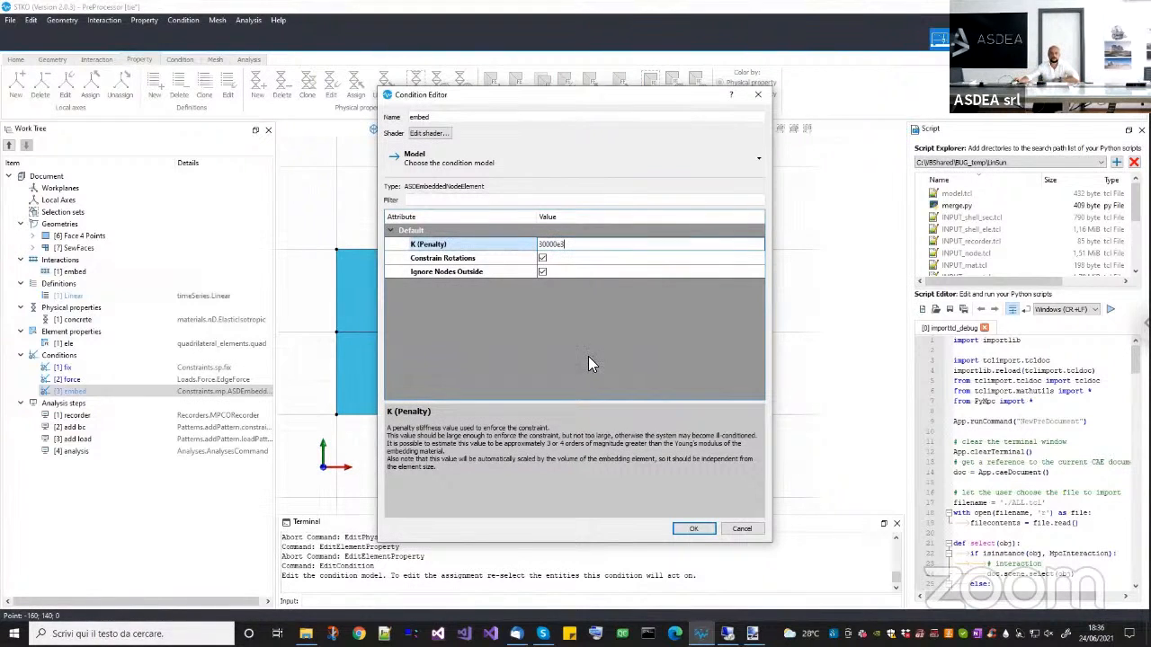
pyautogui.press('Return')
# Check the Constrain Rotations description, assign the embed condition to the embed interaction around the notch, and accept the edit.
pyautogui.click(481, 262)
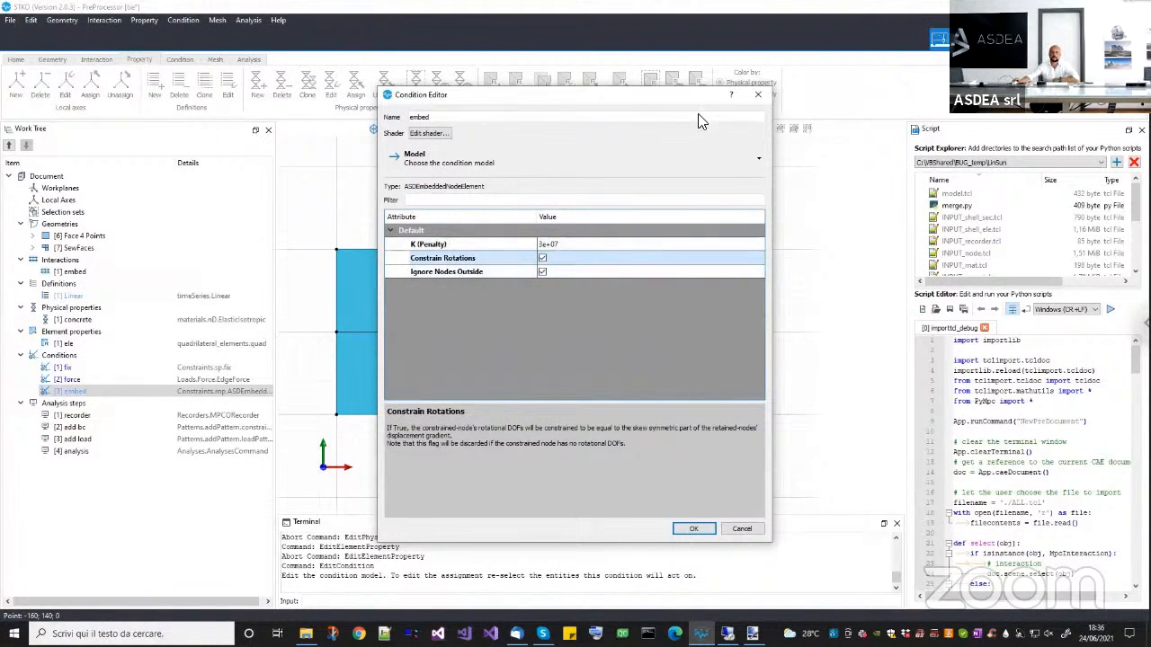
pyautogui.moveTo(701, 94); pyautogui.dragTo(901, 137)
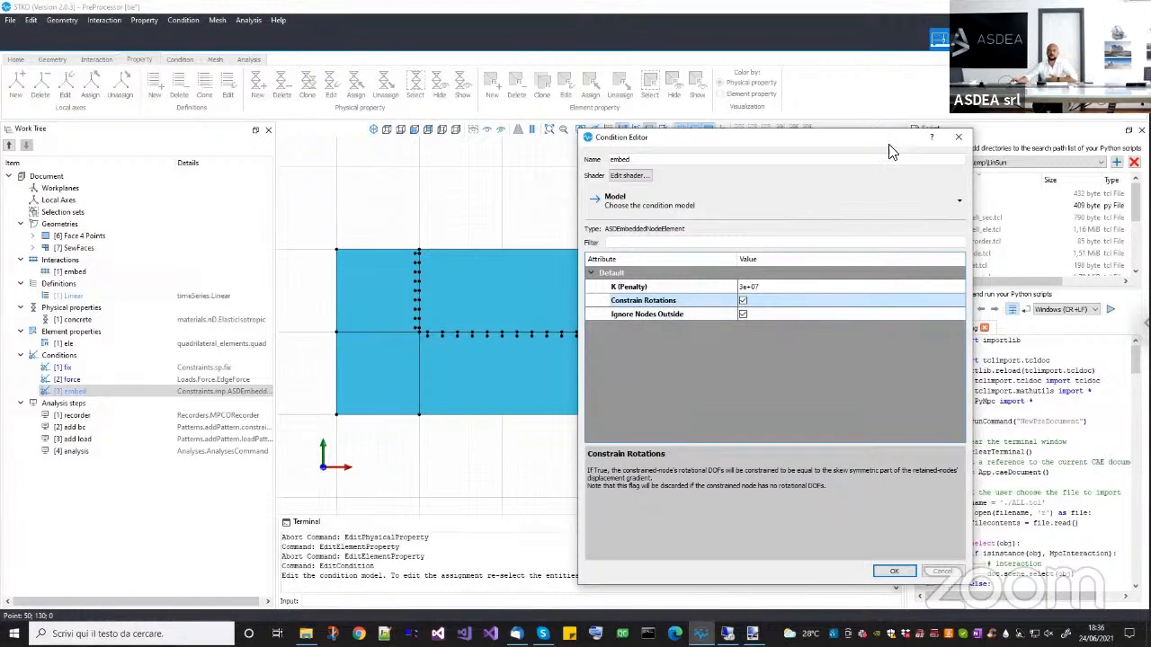
pyautogui.moveTo(890, 144); pyautogui.dragTo(883, 85)
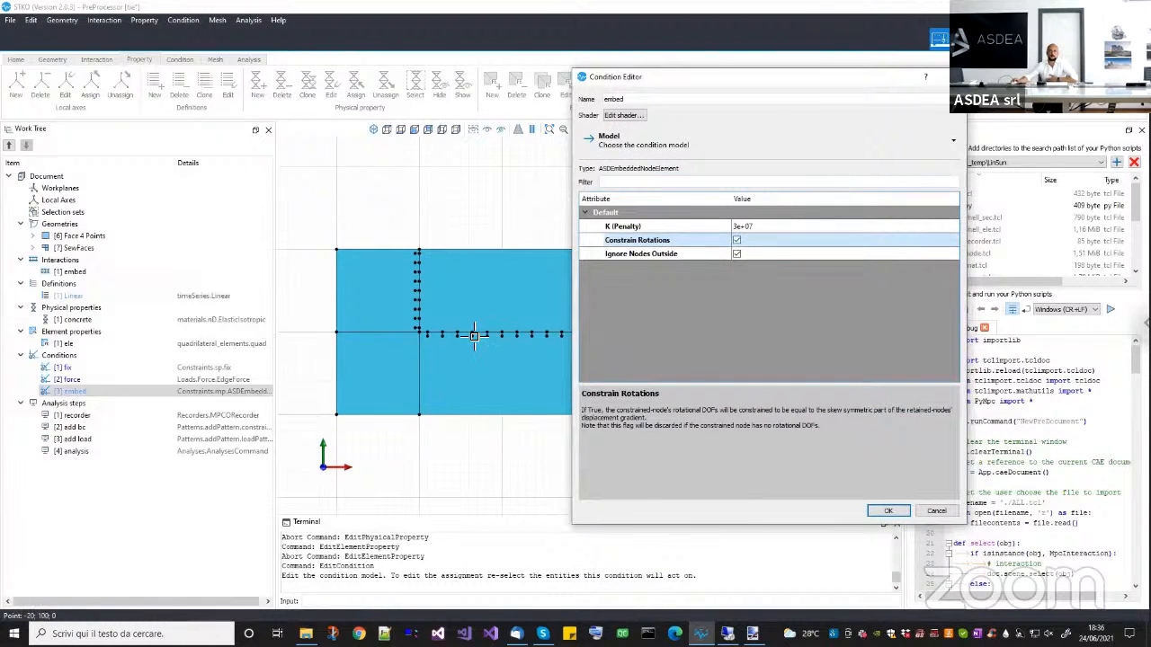
pyautogui.click(476, 336)
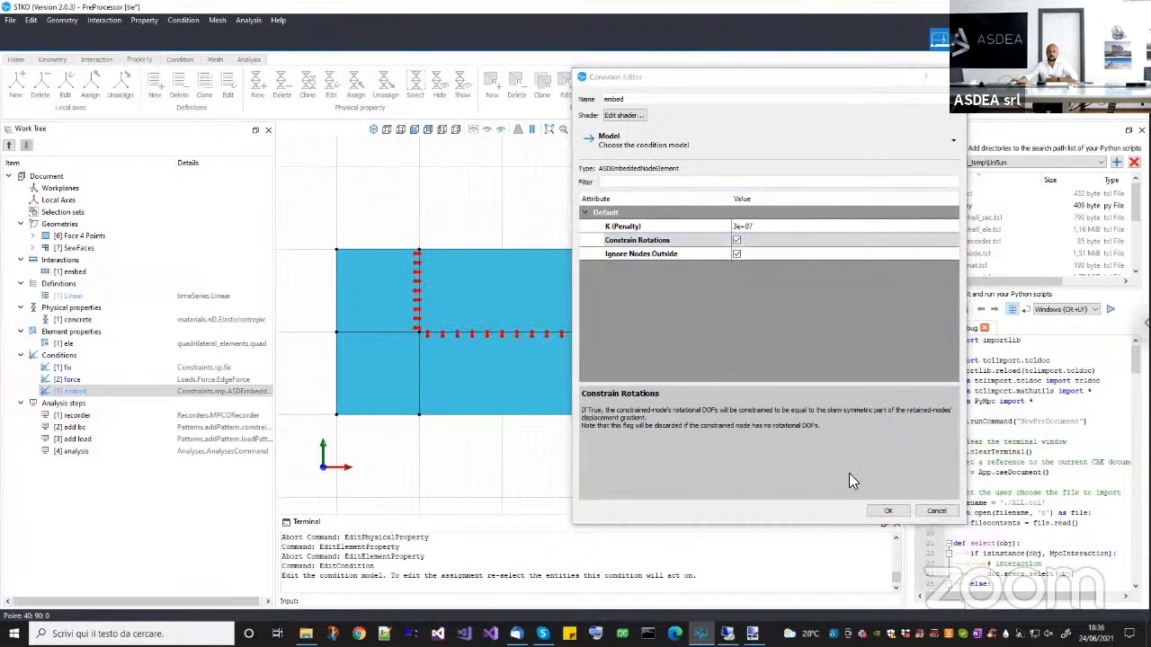
pyautogui.click(887, 511)
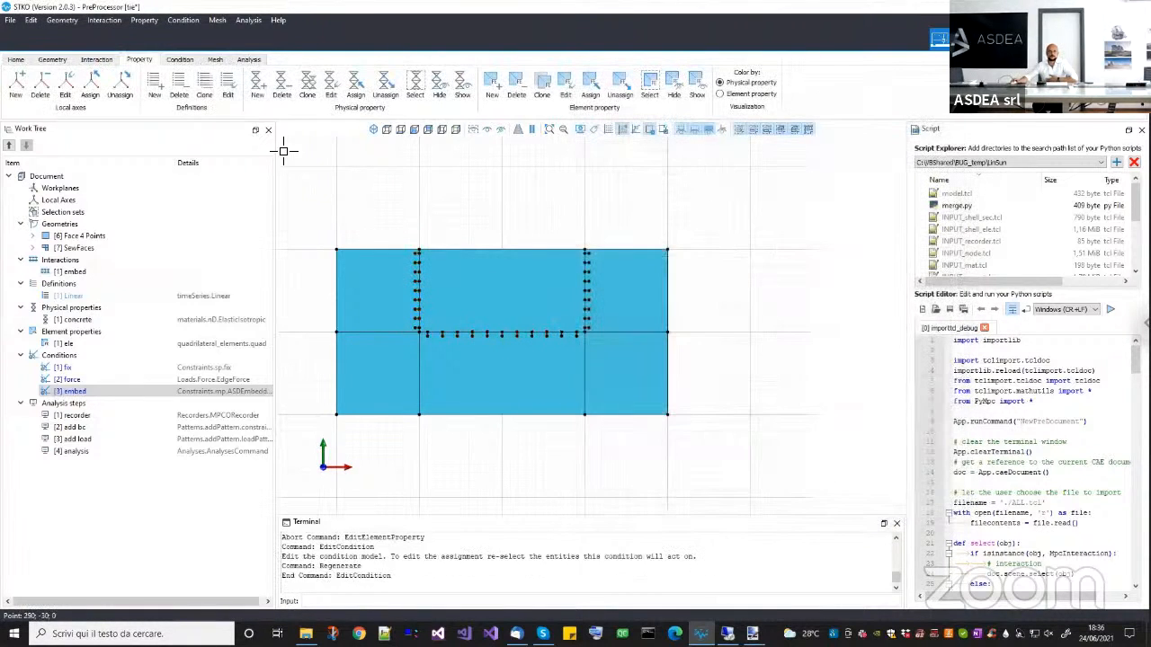
# Review the fix condition's constrained displacements and its assignment along the body's bottom edge.
pyautogui.click(179, 59)
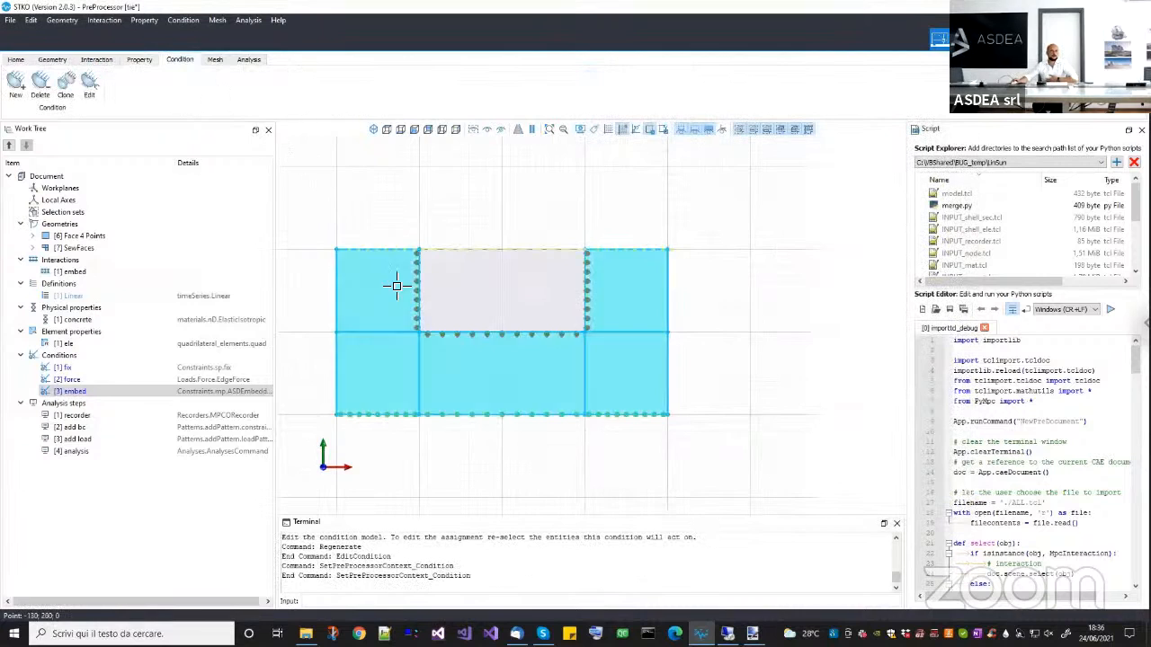
pyautogui.scroll(3, 399, 285)
pyautogui.moveTo(377, 440); pyautogui.dragTo(411, 401, button='middle')
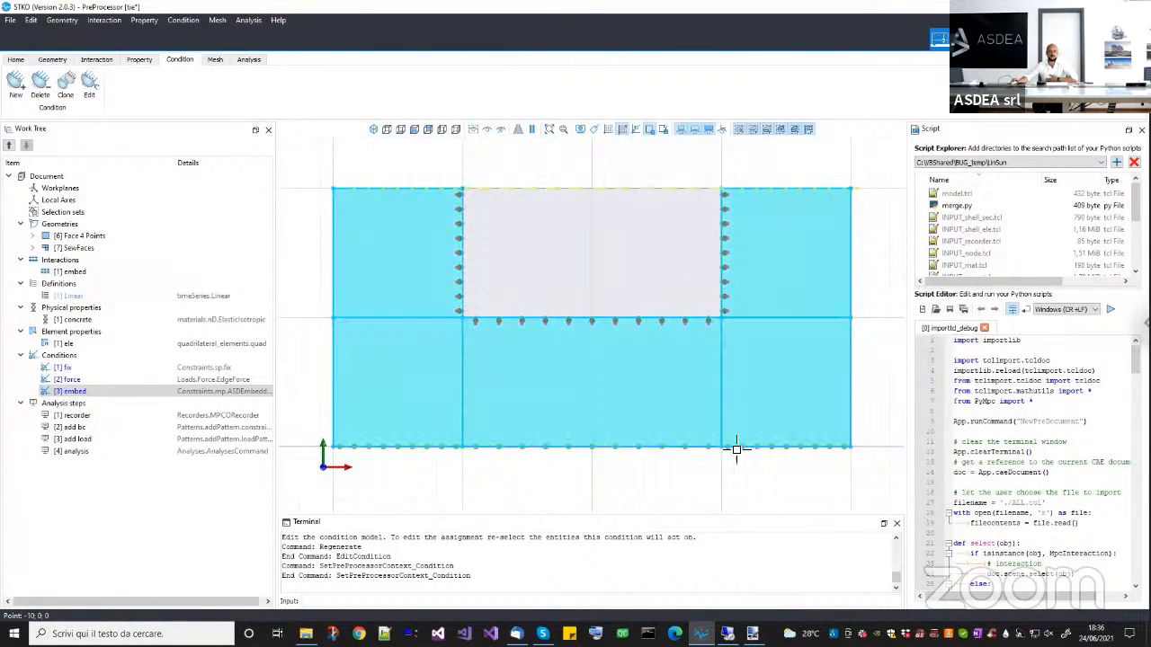
pyautogui.click(65, 368)
pyautogui.rightClick(87, 368)
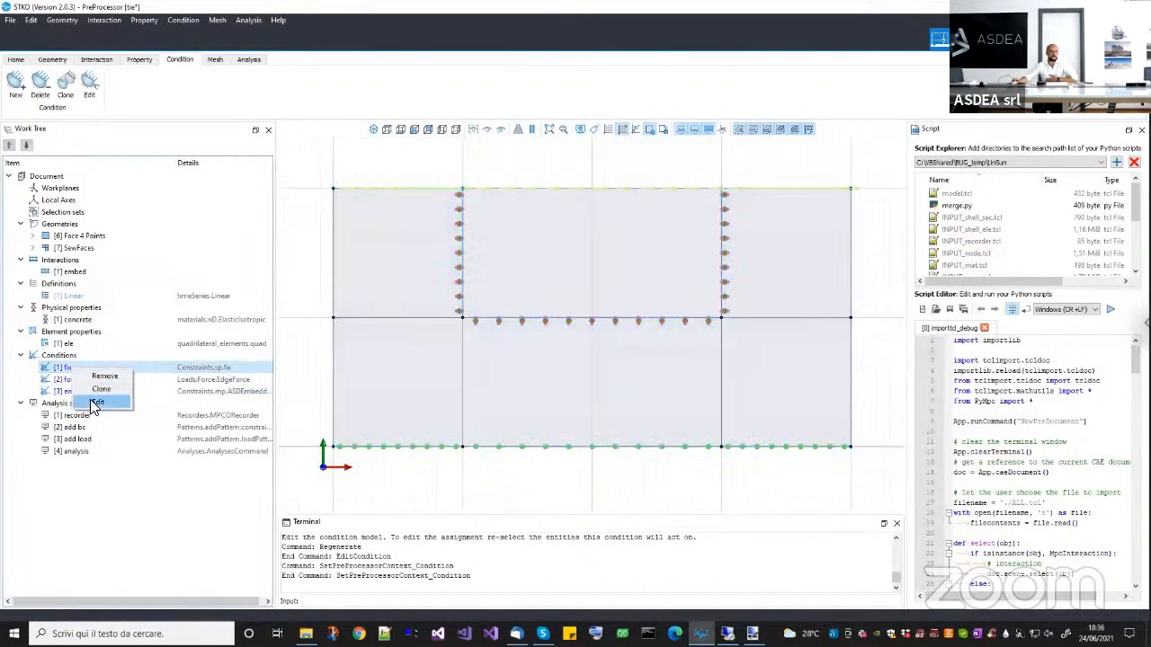
pyautogui.click(90, 399)
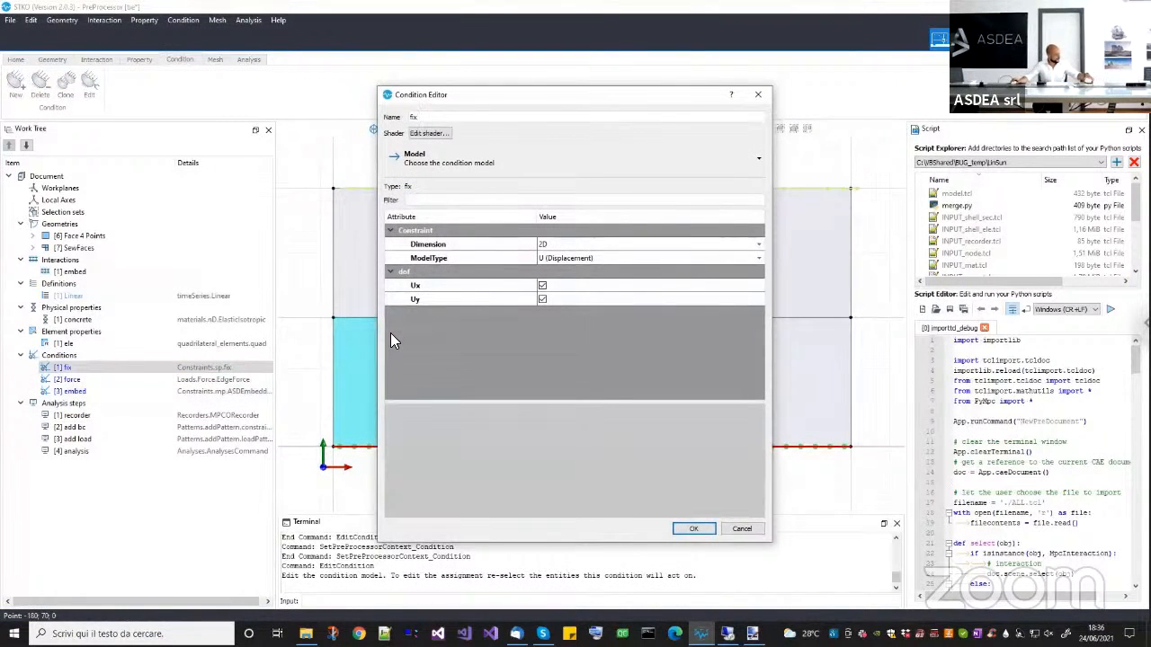
pyautogui.click(741, 531)
# Review the force condition's edge load vector and the model edges it acts on.
pyautogui.click(68, 380)
pyautogui.rightClick(114, 381)
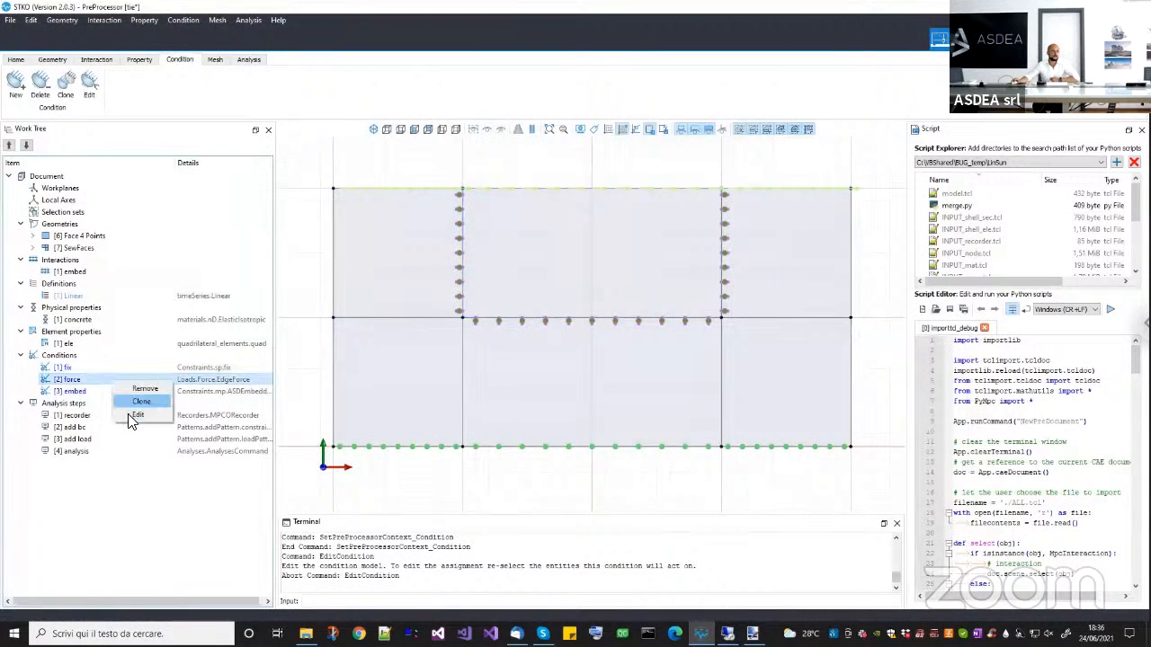
pyautogui.click(132, 414)
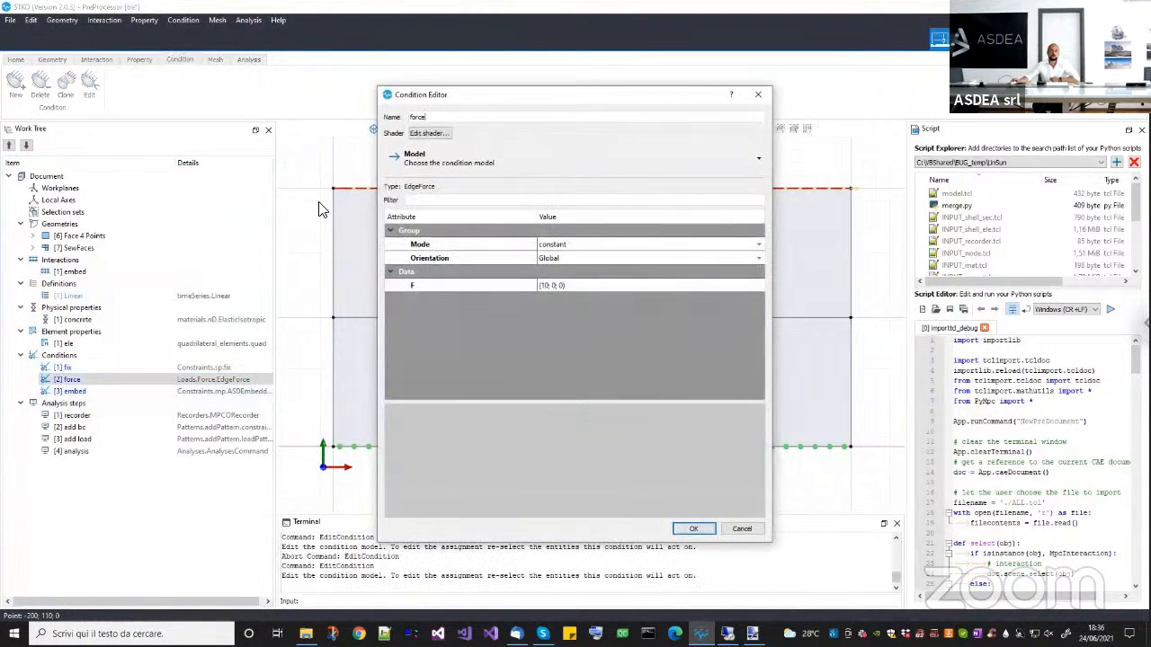
pyautogui.moveTo(504, 94); pyautogui.dragTo(196, 256)
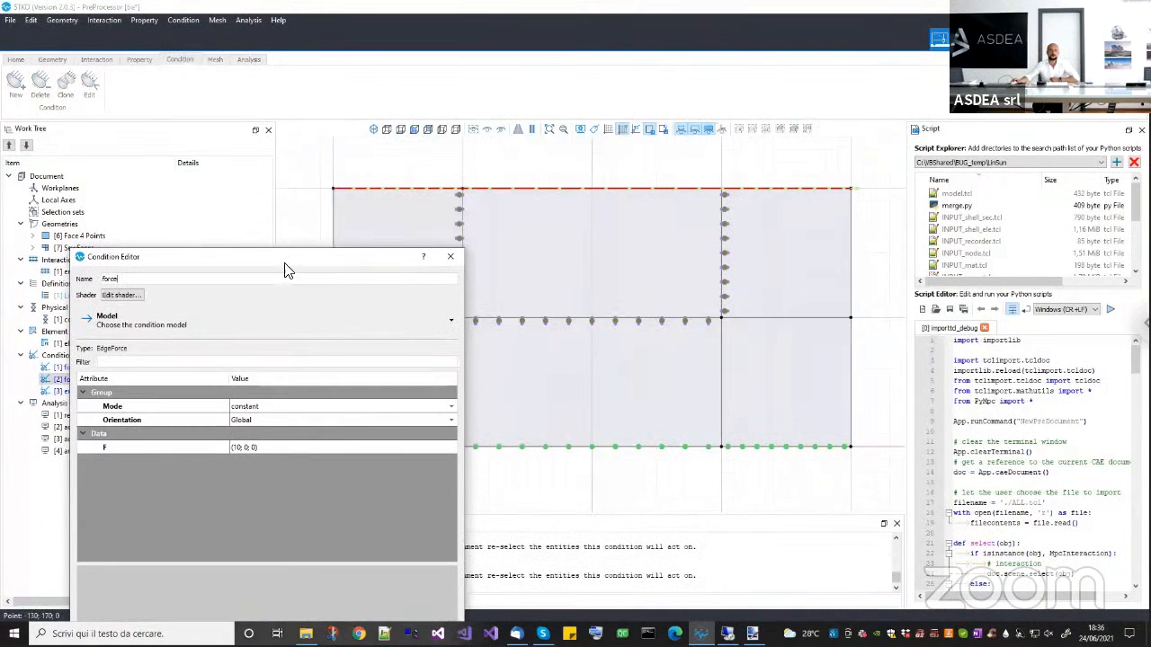
pyautogui.moveTo(285, 263); pyautogui.dragTo(359, 238)
pyautogui.click(518, 237)
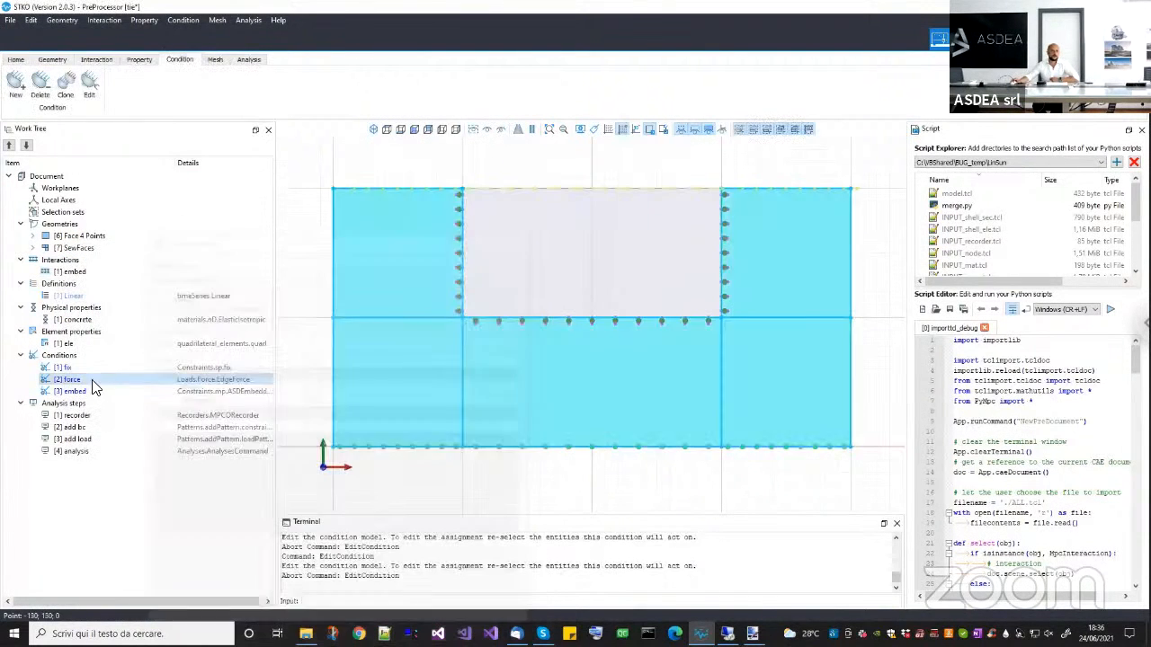
# Verify the embed condition's assignment to the interaction links around the inner rectangle.
pyautogui.click(76, 391)
pyautogui.rightClick(90, 392)
pyautogui.click(106, 423)
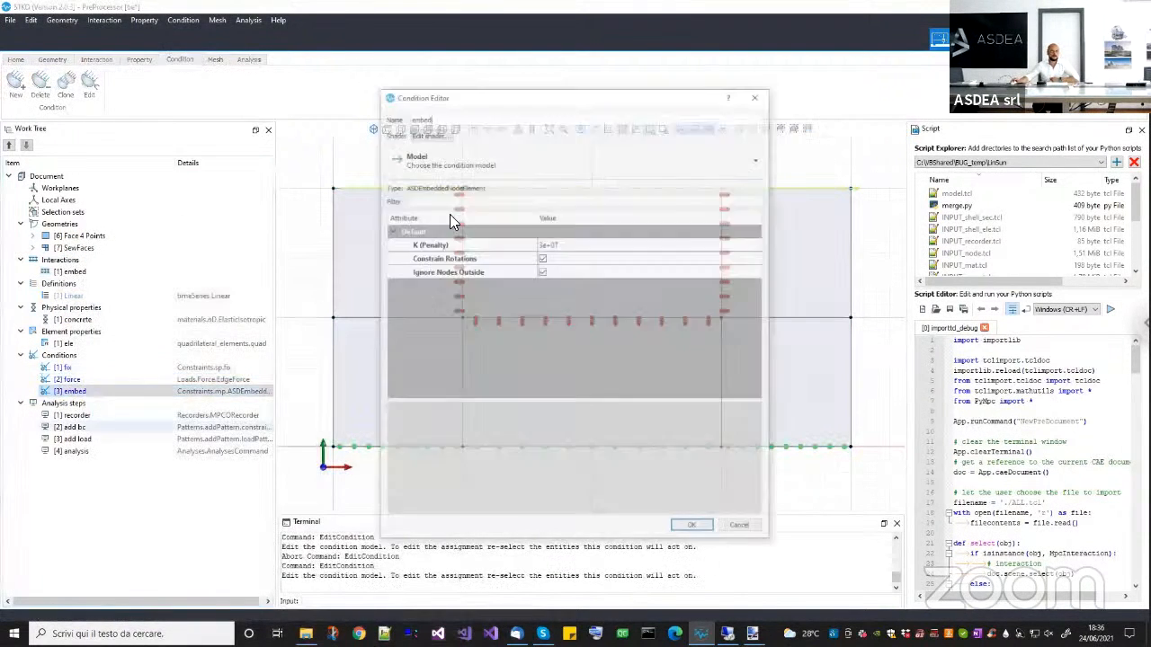
pyautogui.moveTo(503, 95); pyautogui.dragTo(234, 155)
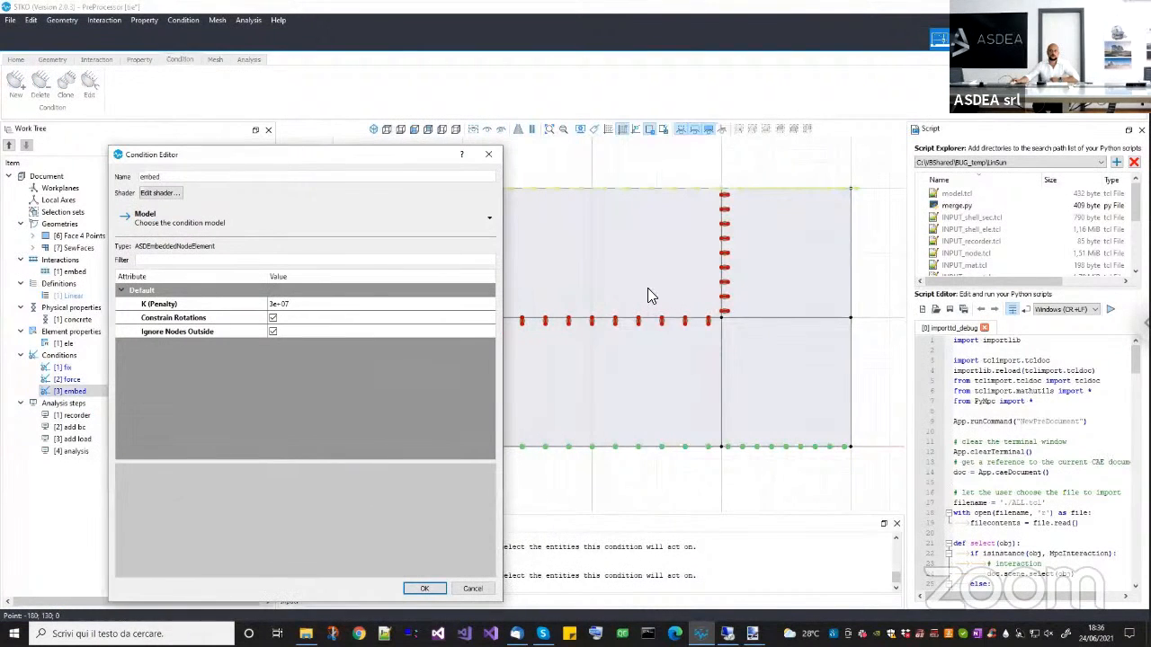
pyautogui.press('Escape')
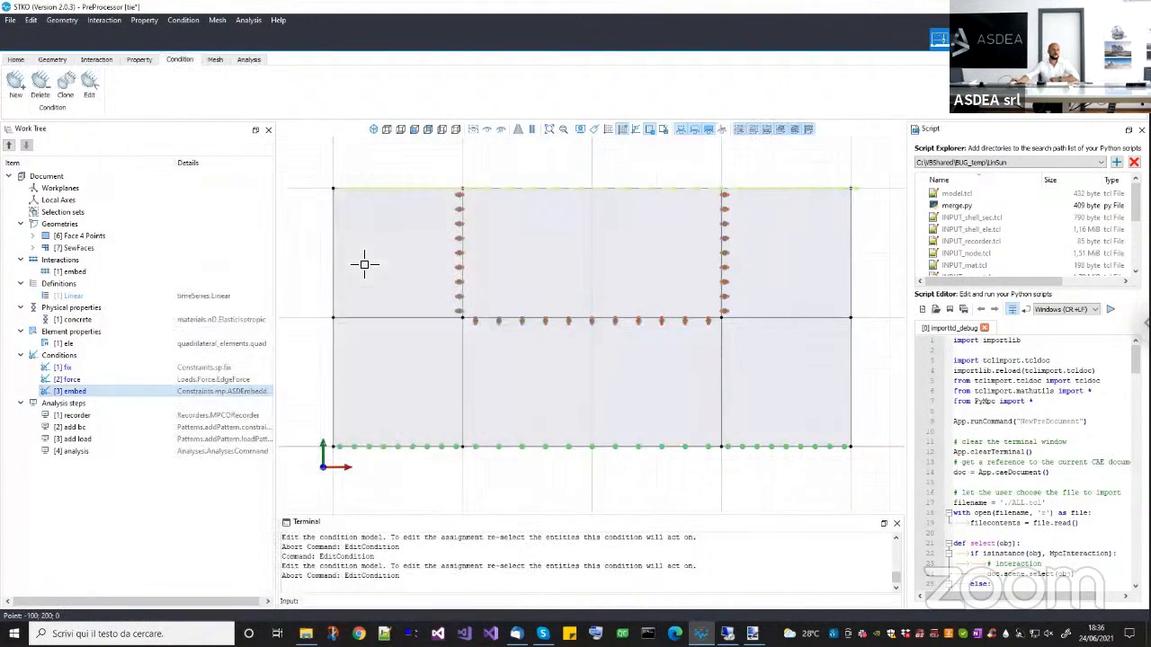
# Review the sp and mp constraint entries of the add bc analysis step, closing it without changes.
pyautogui.click(78, 417)
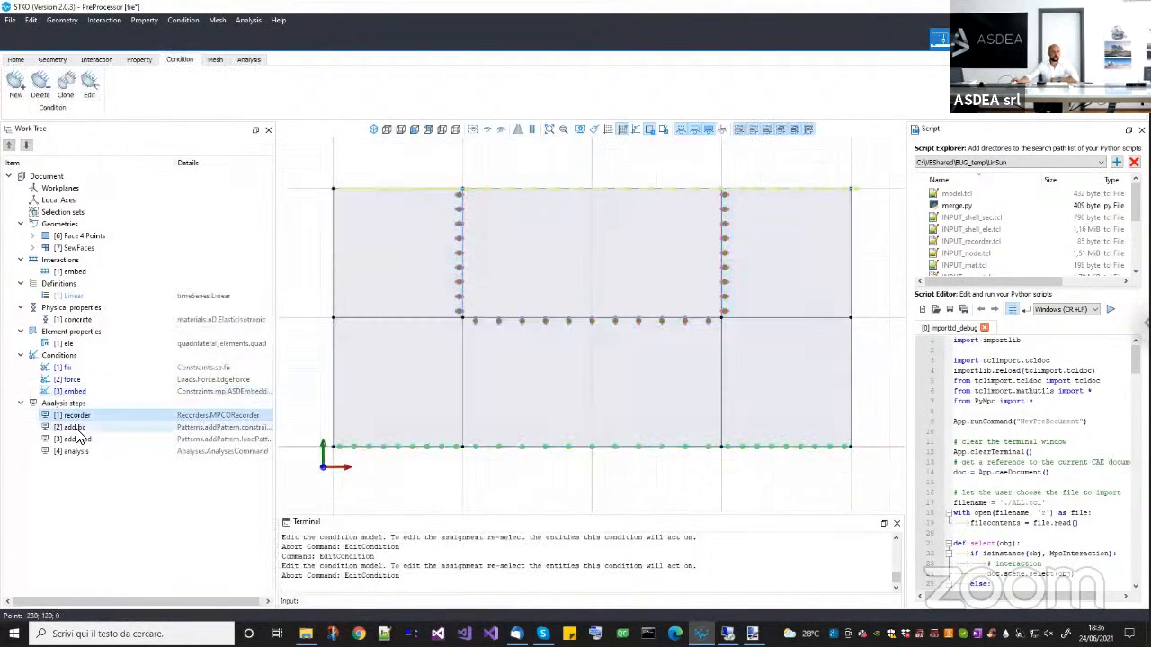
pyautogui.rightClick(79, 428)
pyautogui.click(122, 462)
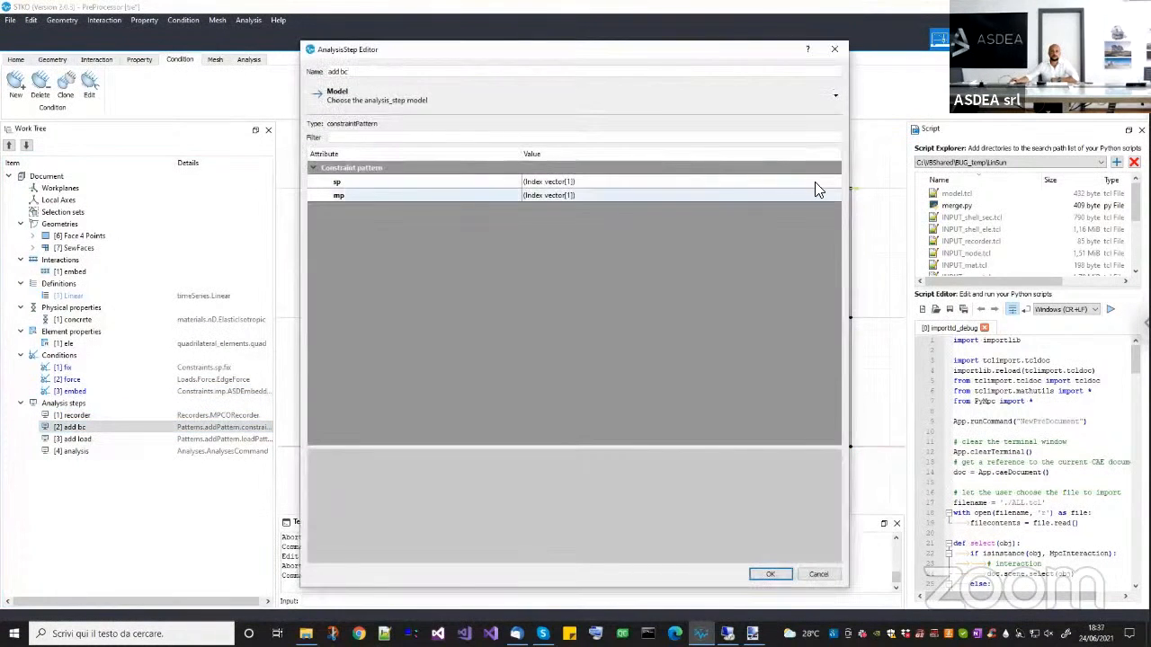
pyautogui.click(814, 181)
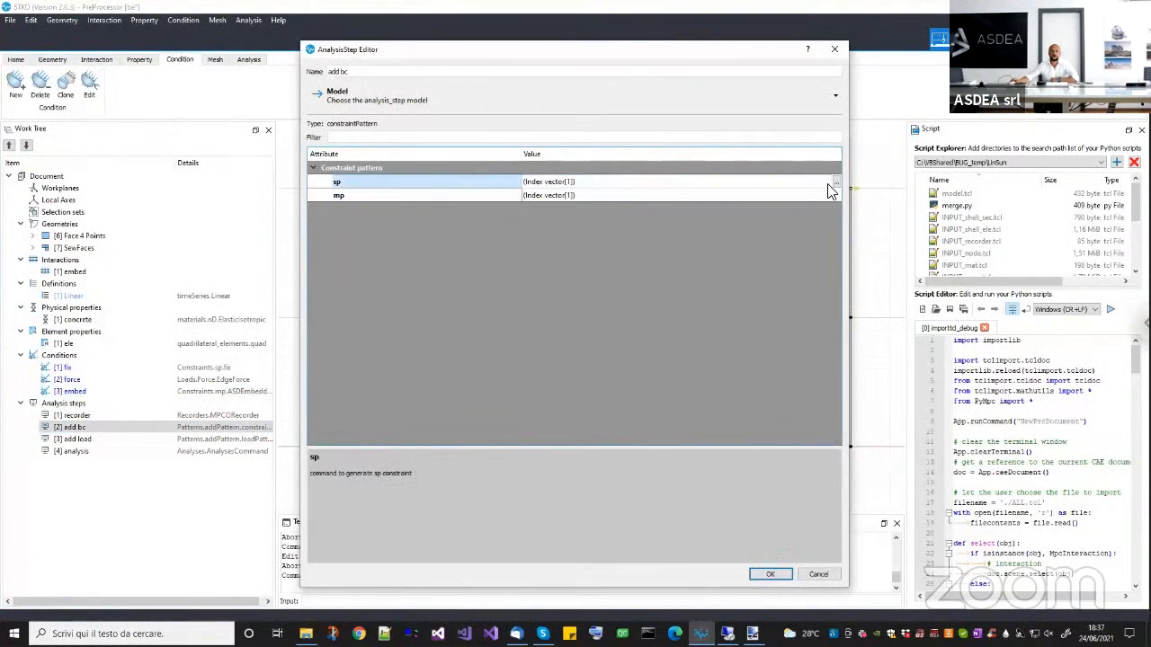
pyautogui.click(834, 183)
pyautogui.press('Escape')
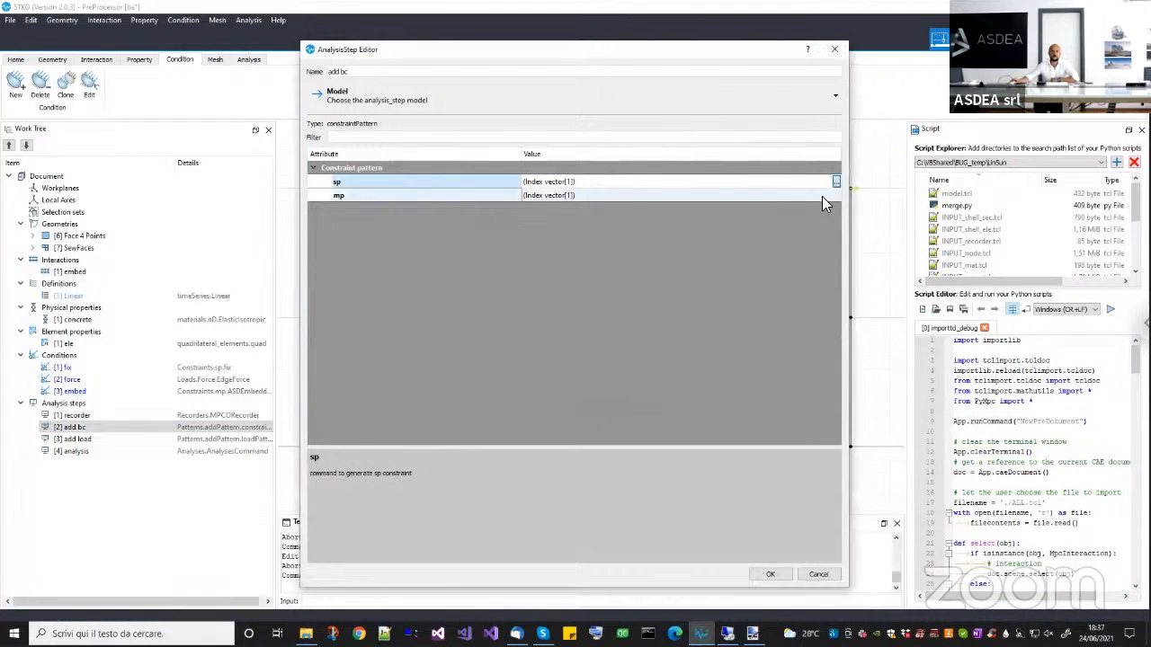
pyautogui.click(827, 196)
pyautogui.click(835, 196)
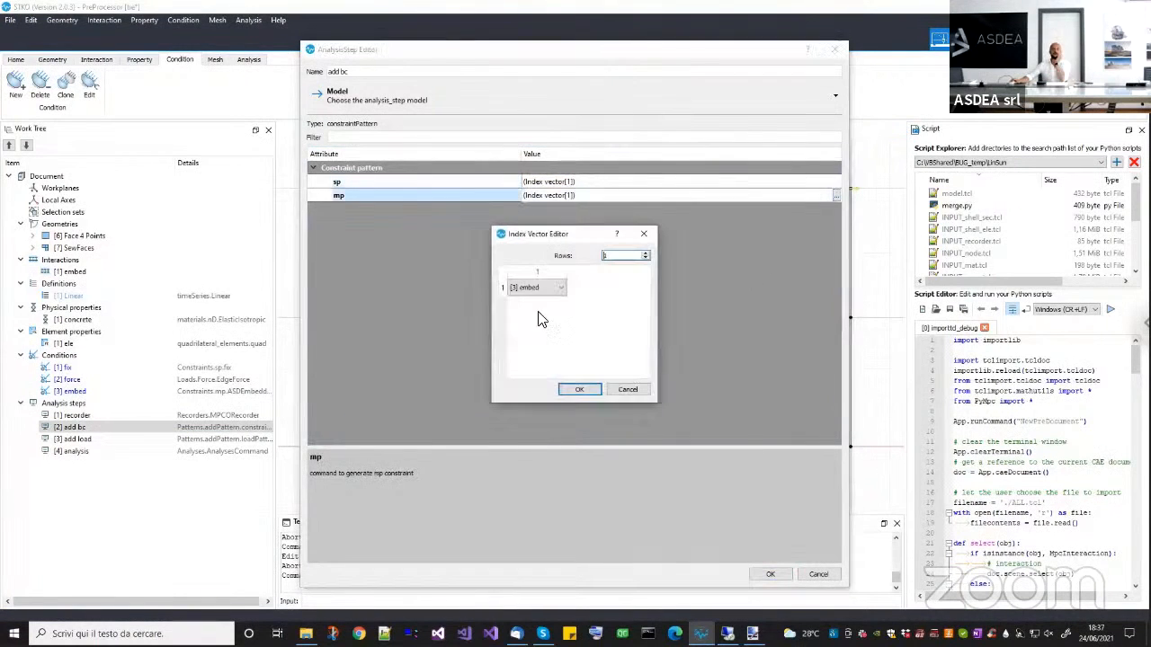
pyautogui.click(620, 389)
pyautogui.press('Escape')
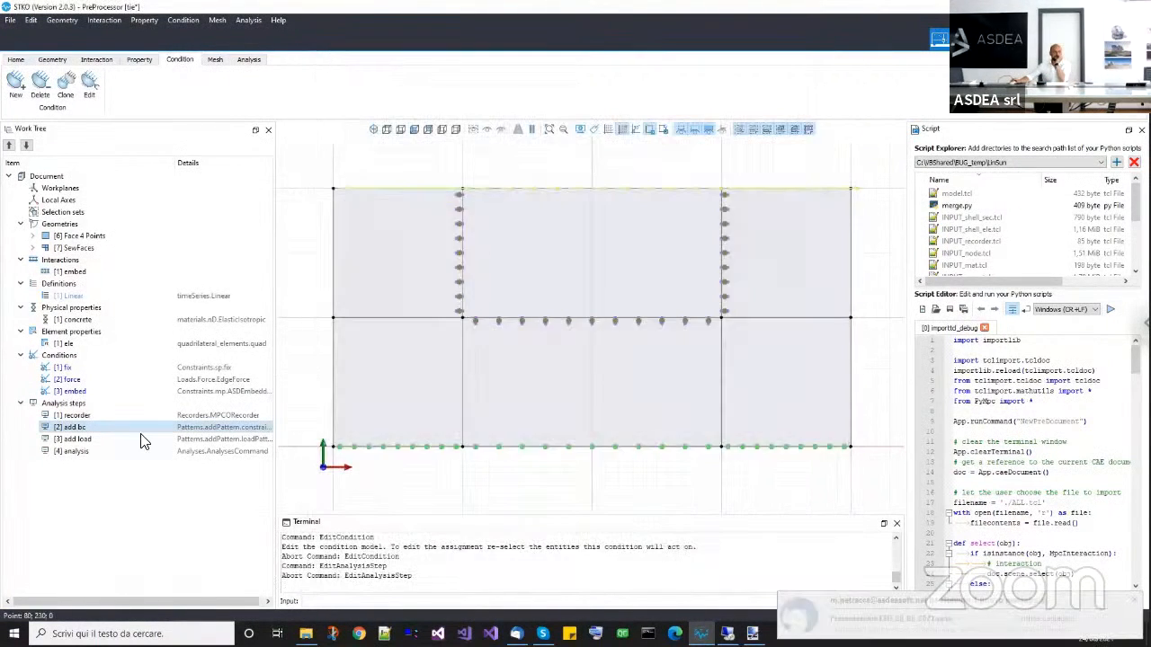
# Review the time series and load entries of the add load analysis step, closing it without changes.
pyautogui.click(90, 439)
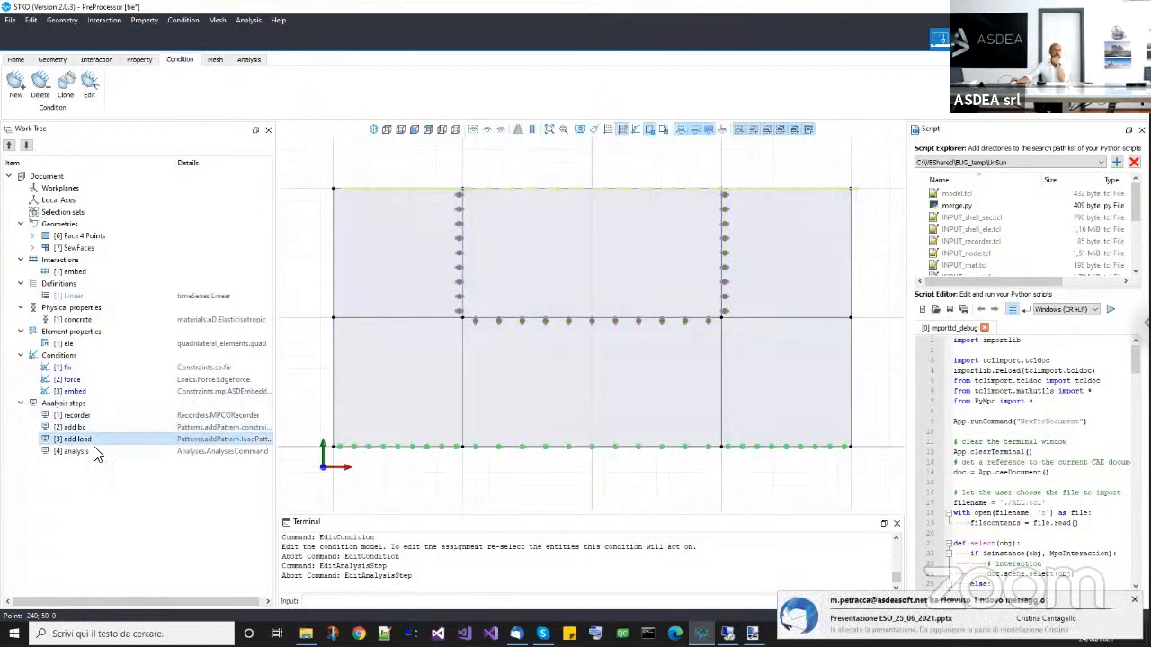
pyautogui.rightClick(99, 448)
pyautogui.click(117, 474)
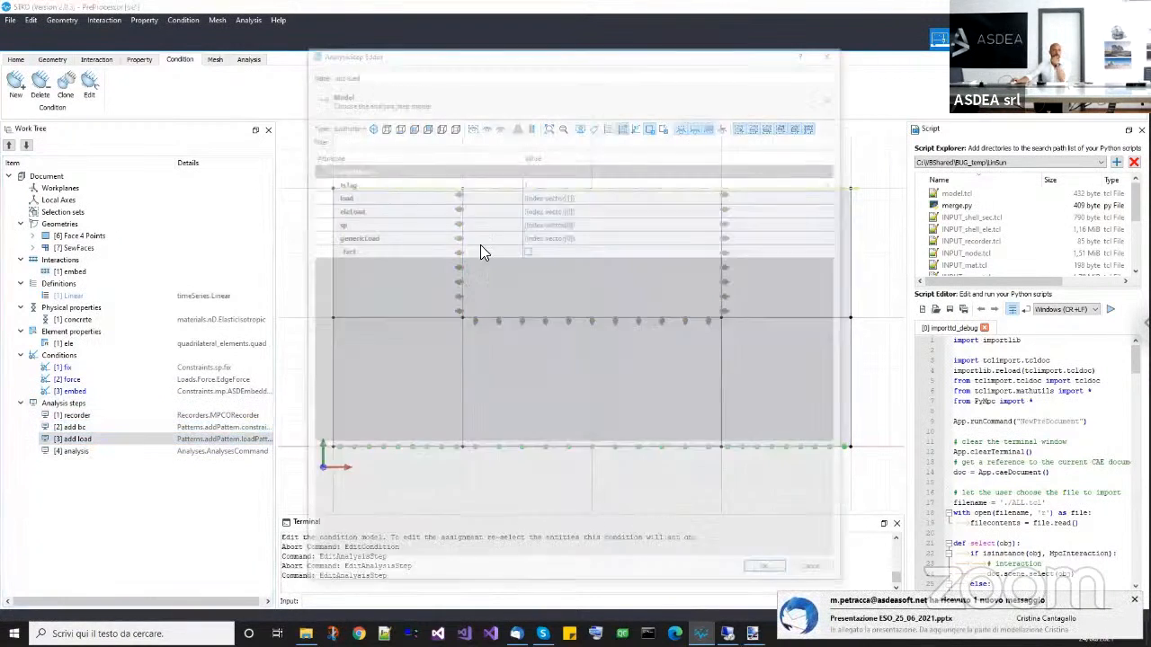
pyautogui.click(547, 182)
pyautogui.click(722, 195)
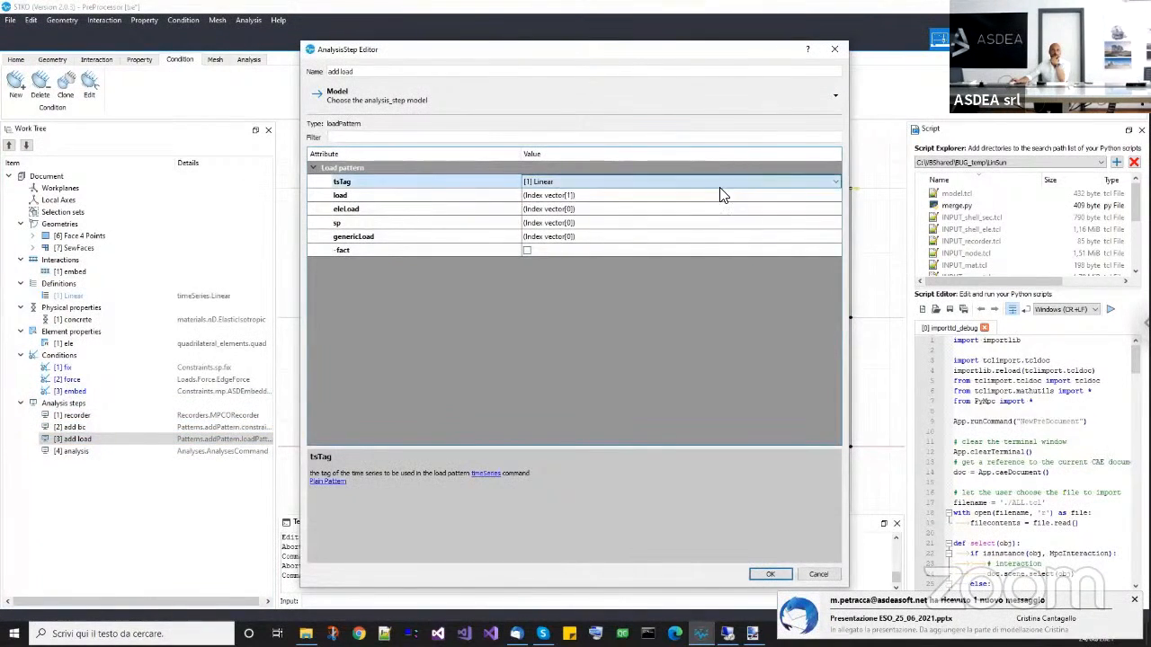
pyautogui.click(834, 49)
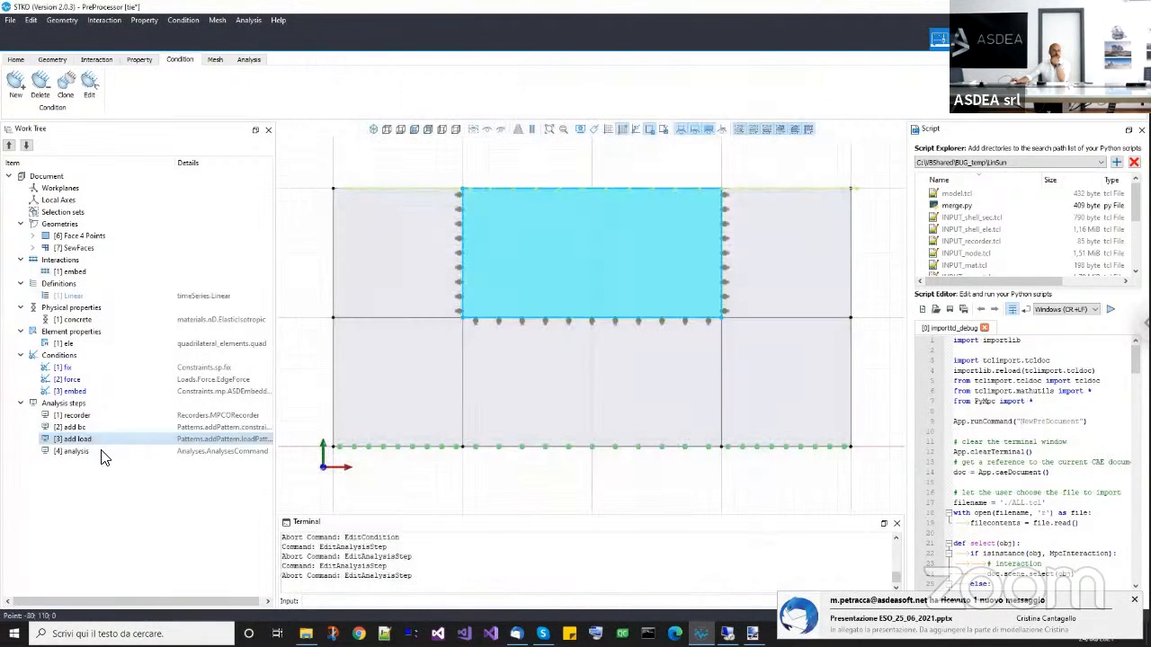
# Review the constraints, solver, algorithm, test and integrator settings of the analysis step.
pyautogui.click(101, 453)
pyautogui.rightClick(108, 463)
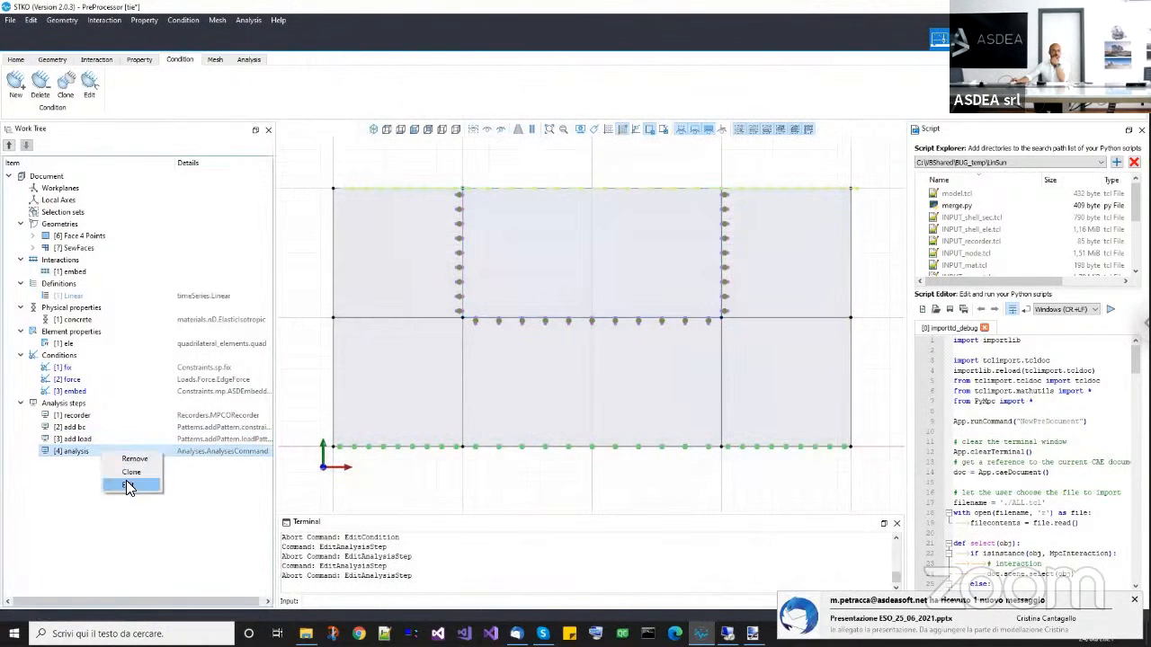
pyautogui.click(126, 488)
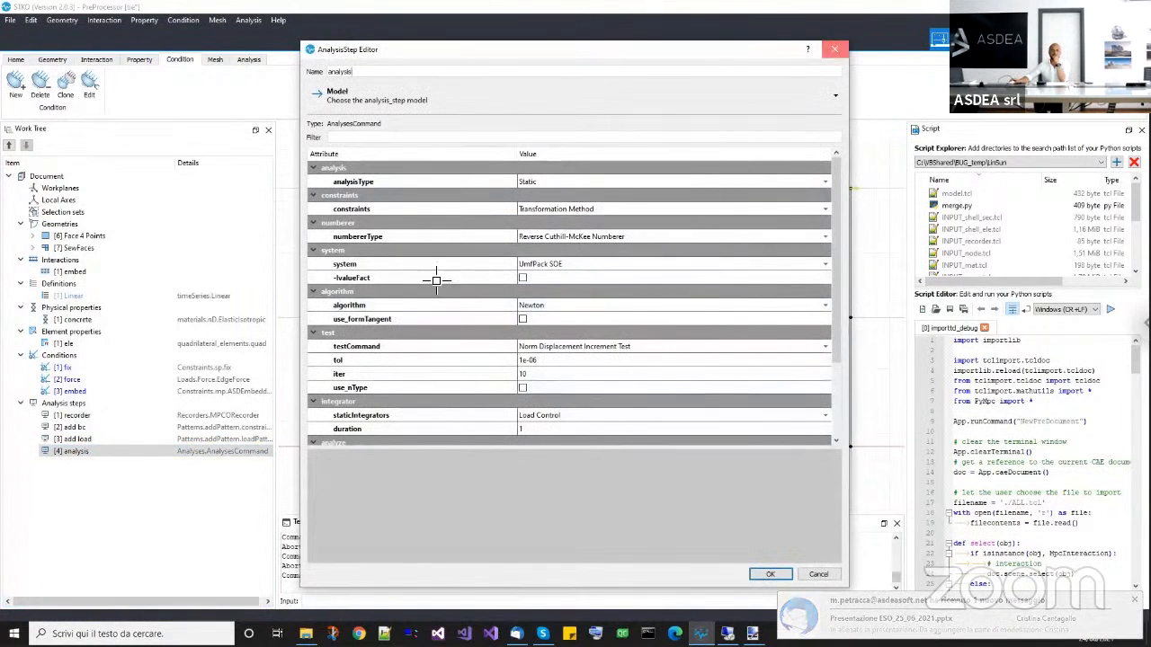
pyautogui.press('Escape')
# Run the analysis with tie_incompatile_mesh as the output folder, and close the solver console once the run ends.
pyautogui.click(249, 60)
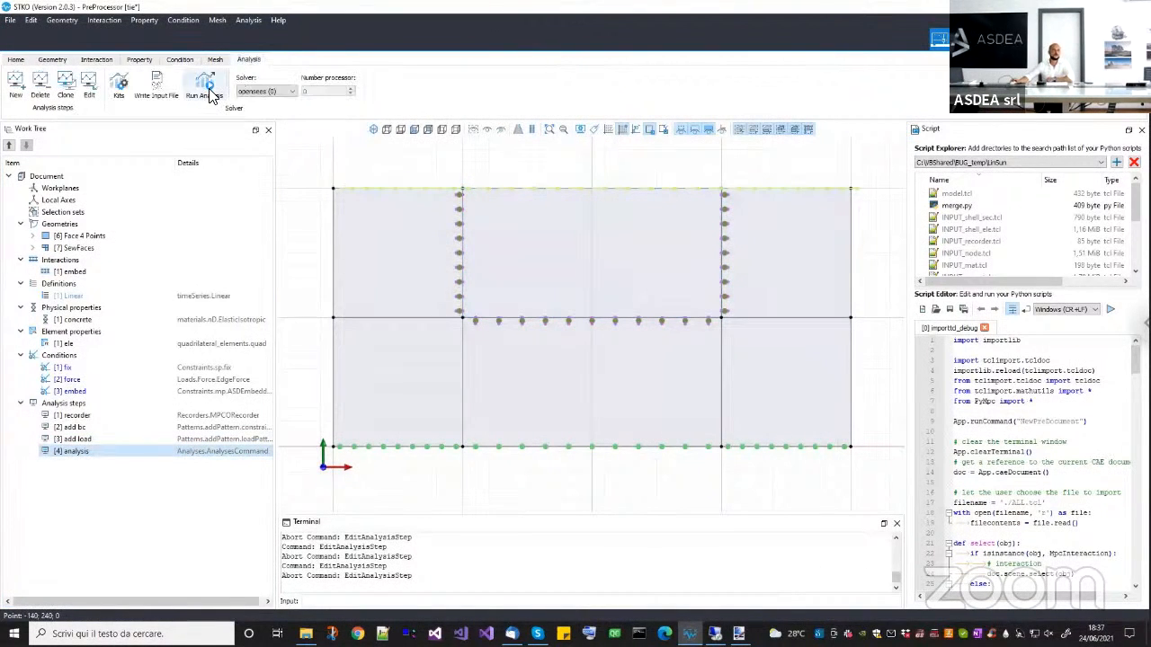
pyautogui.click(209, 96)
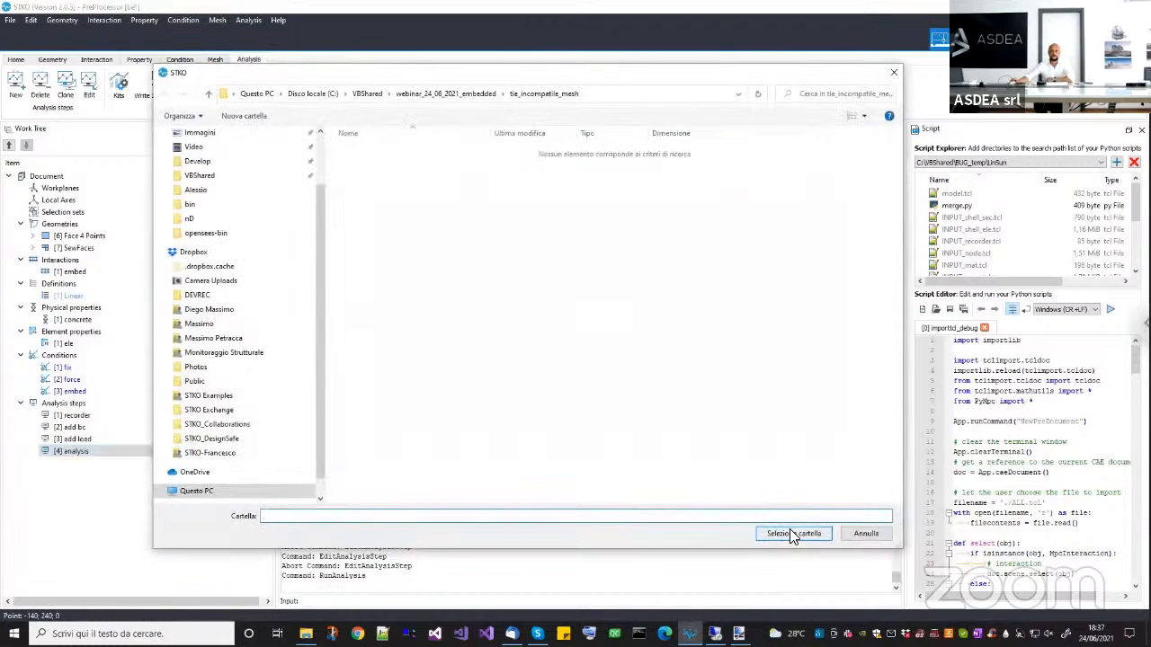
pyautogui.click(791, 535)
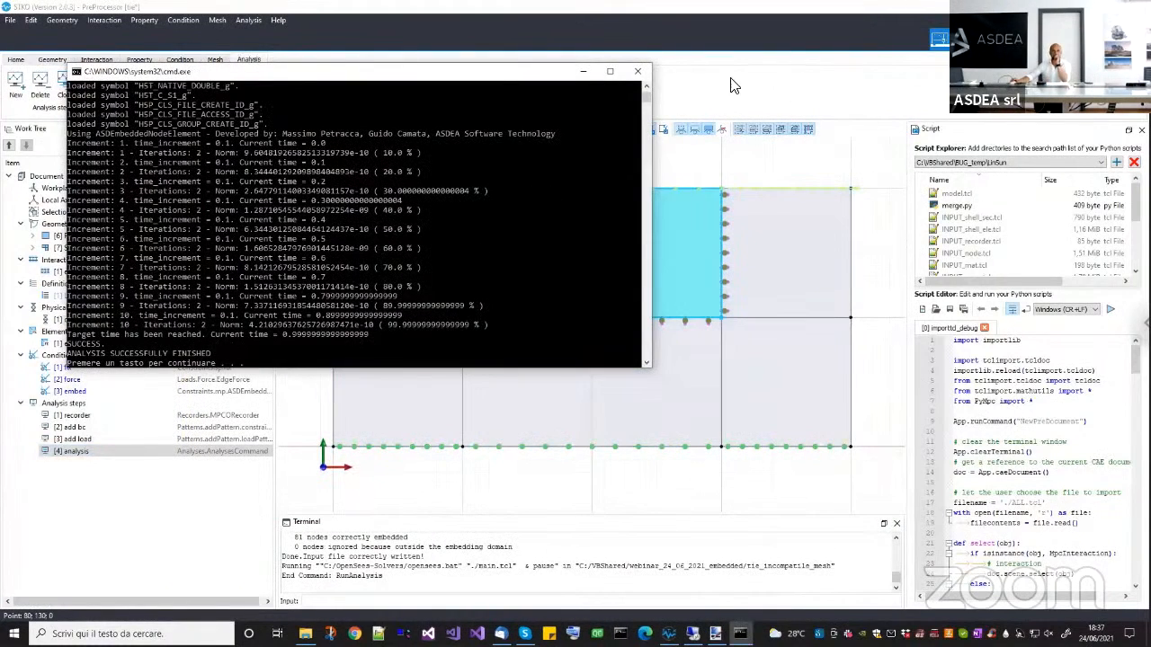
pyautogui.click(637, 72)
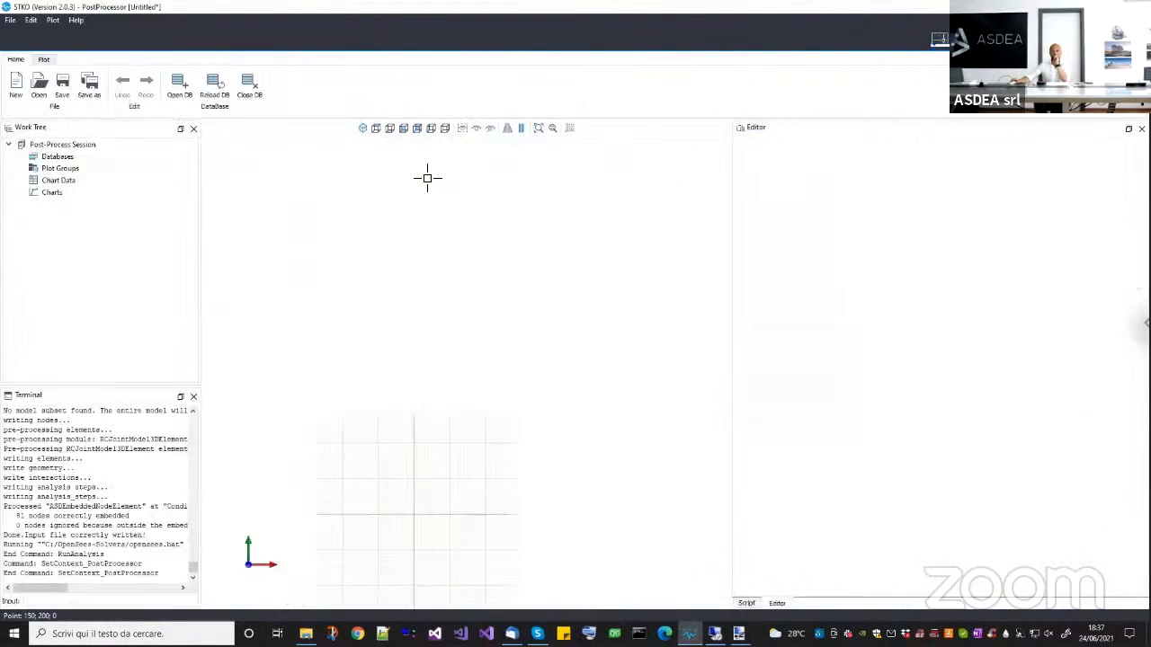
# Open the tie.mpco result database from the tie_incompatile_mesh folder in the post-processor.
pyautogui.click(167, 86)
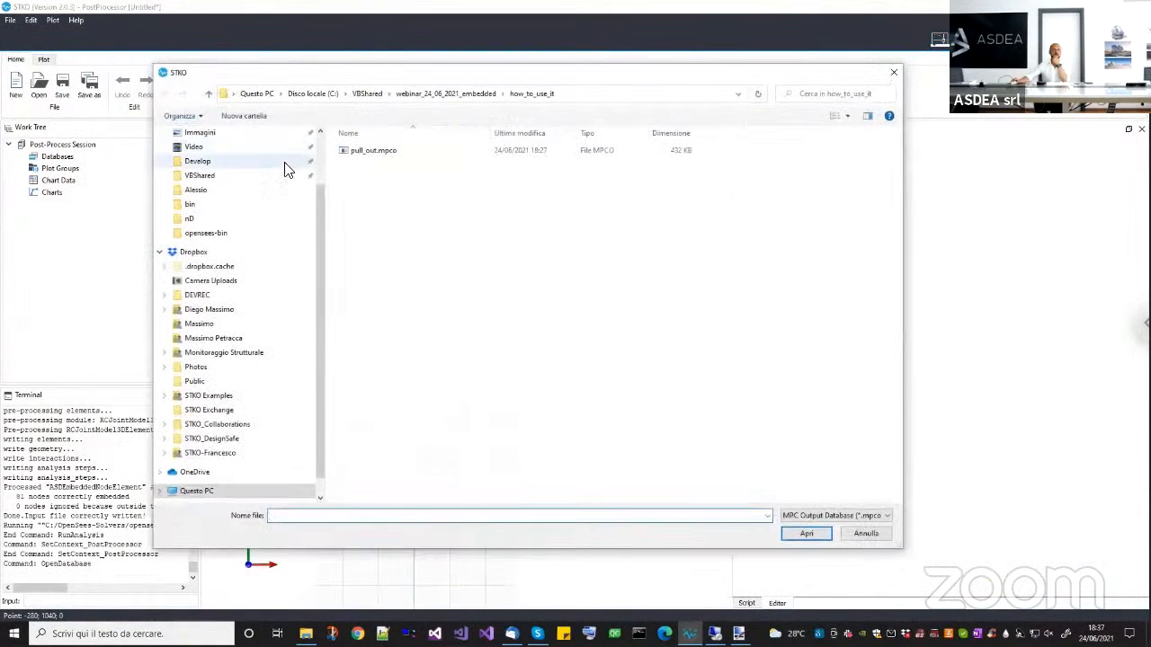
pyautogui.click(474, 95)
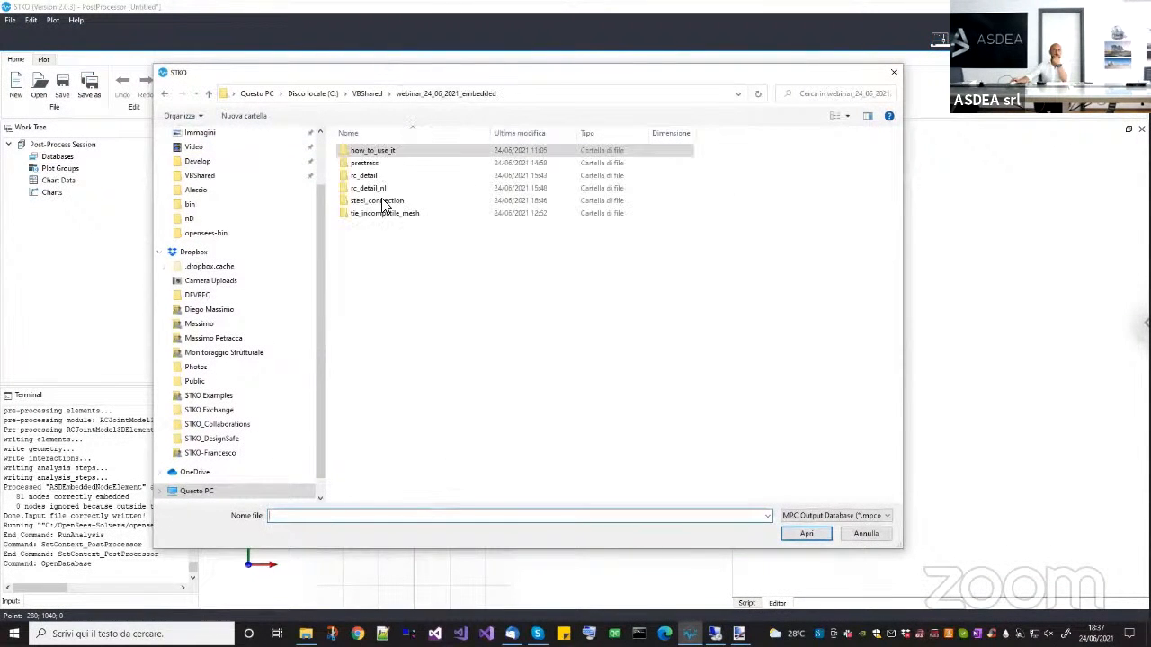
pyautogui.doubleClick(372, 216)
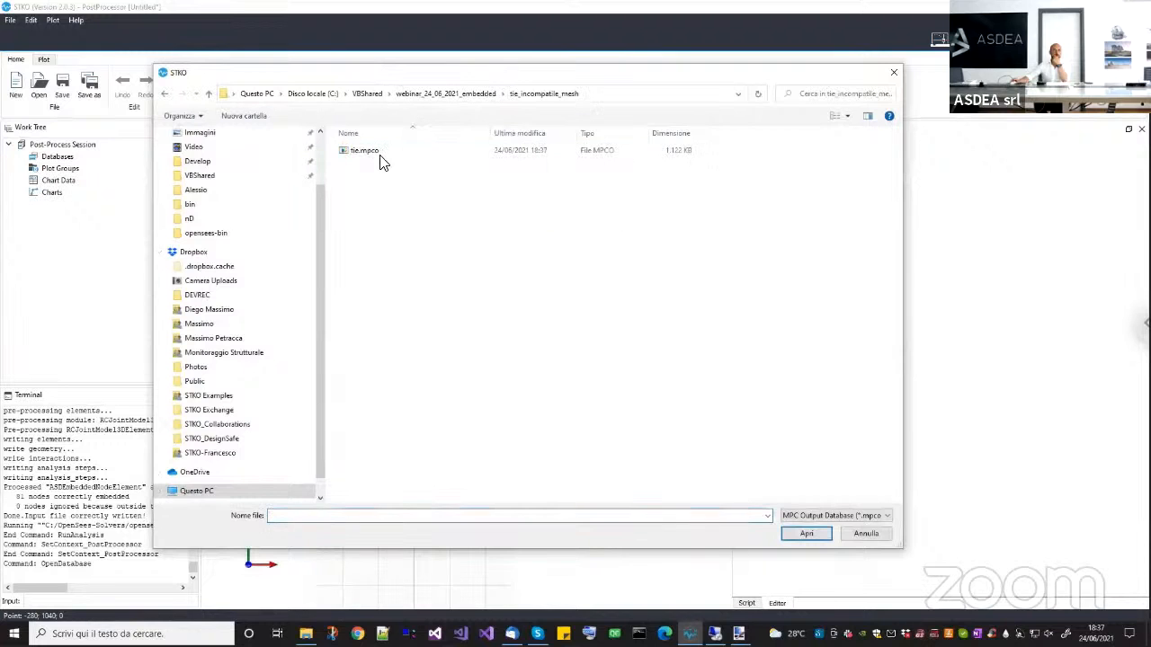
pyautogui.doubleClick(378, 153)
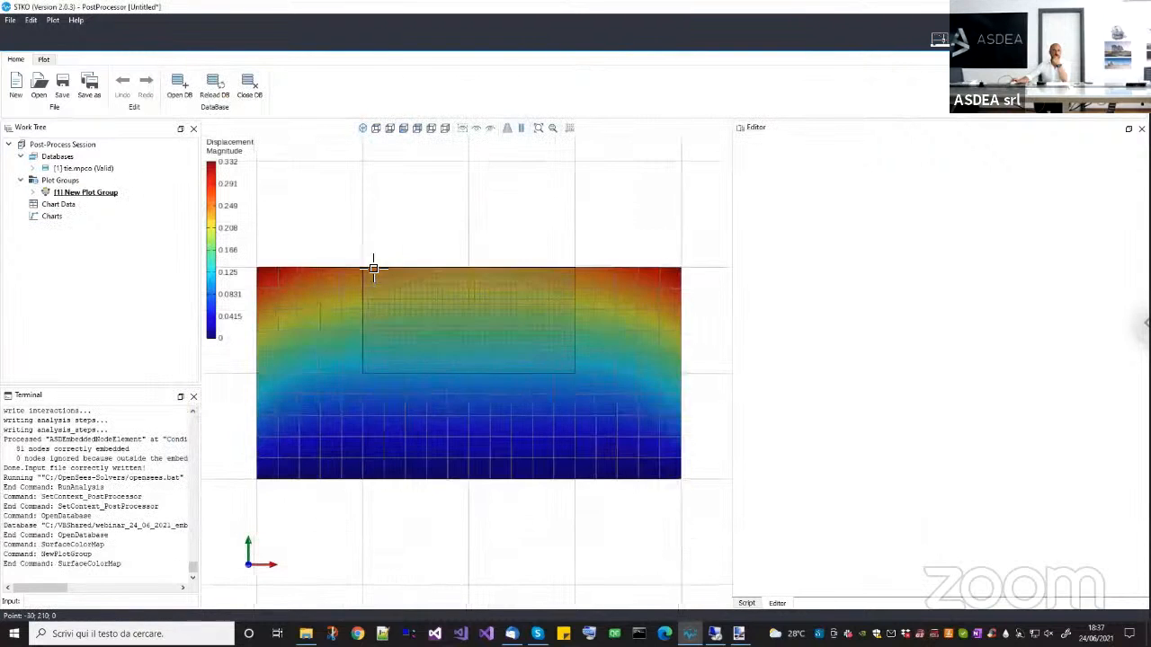
# Set the deformation scale of the plot group's Surface Color Map to 100.
pyautogui.click(33, 192)
pyautogui.click(67, 192)
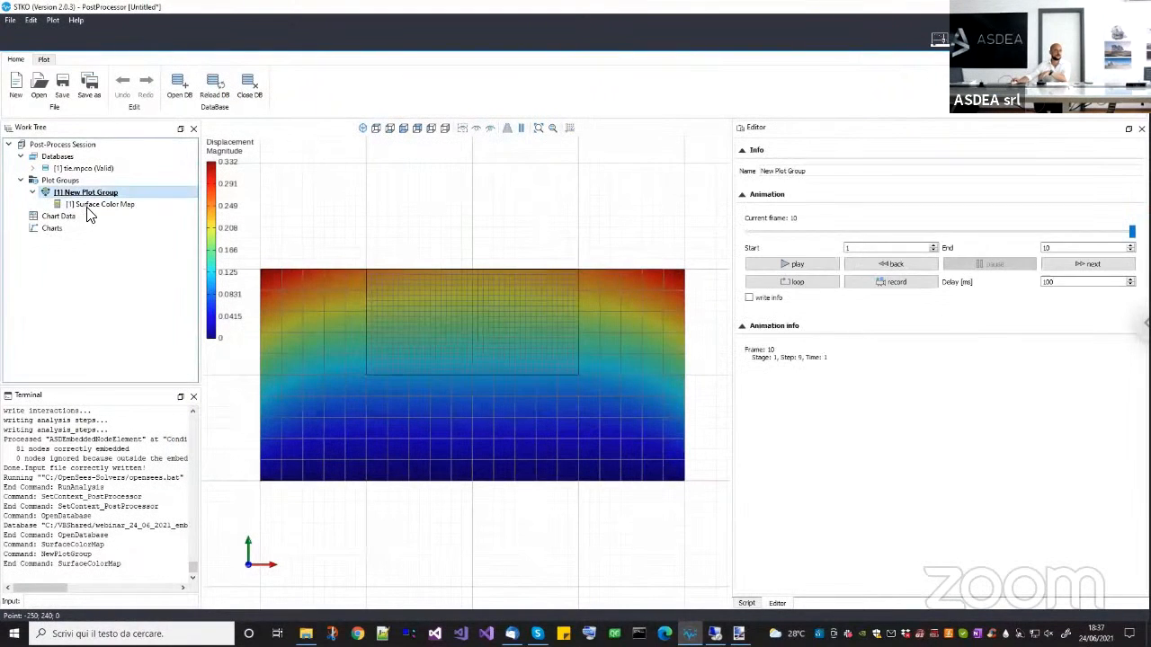
pyautogui.click(95, 205)
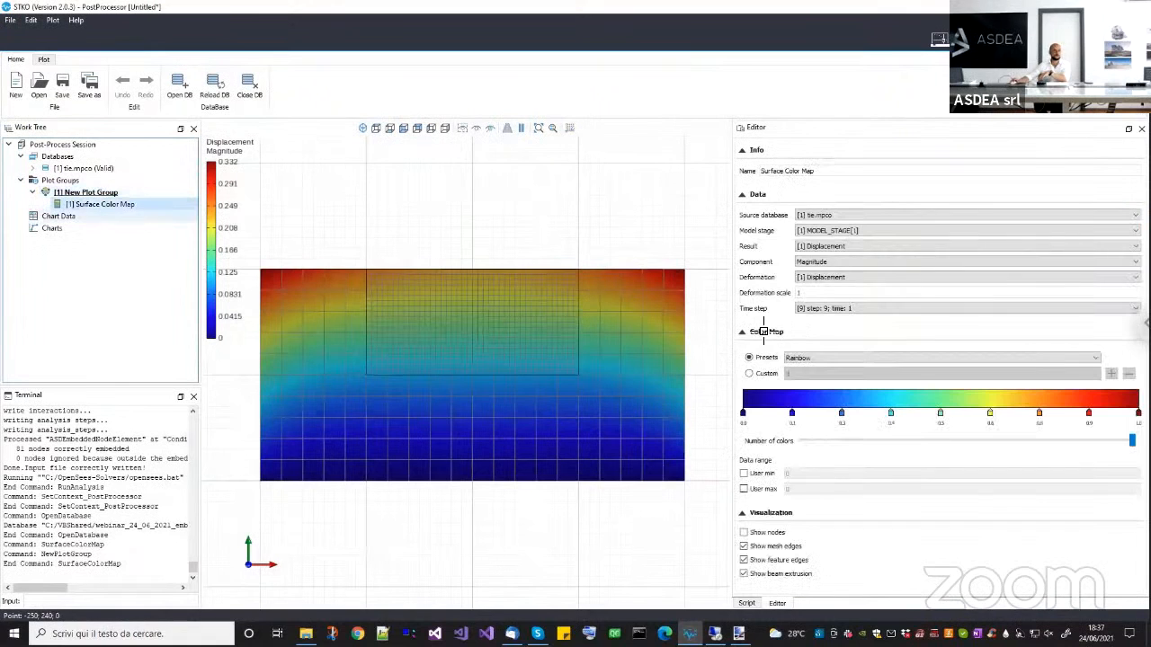
pyautogui.click(858, 292)
pyautogui.write('00')
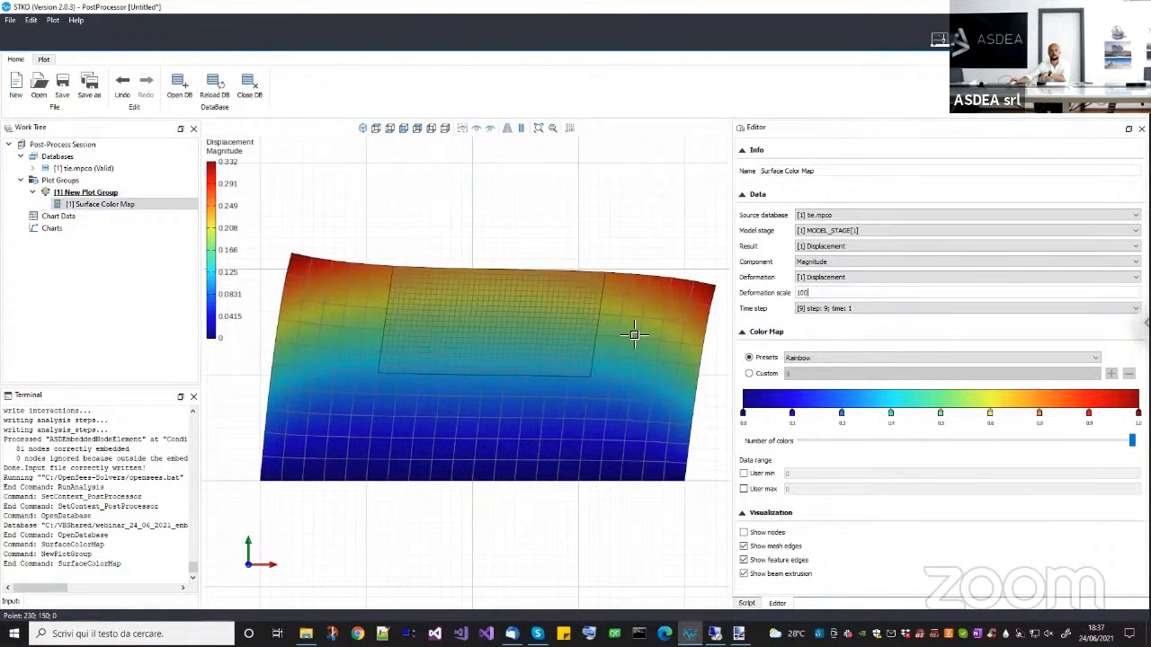
# Examine the deformed shape and displacement continuity along the interface between the coarse and fine meshes.
pyautogui.moveTo(580, 337); pyautogui.dragTo(422, 300)
pyautogui.scroll(8, 432, 302)
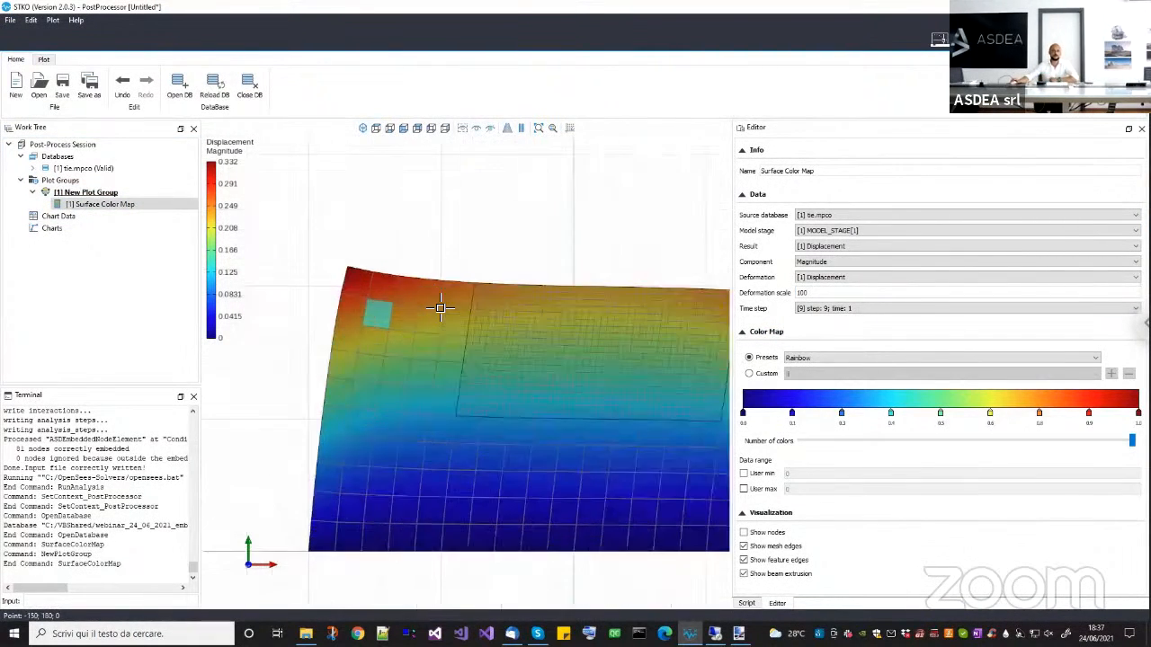
pyautogui.moveTo(646, 284); pyautogui.dragTo(504, 313, button='middle')
pyautogui.scroll(-6, 506, 298)
pyautogui.scroll(-3, 577, 309)
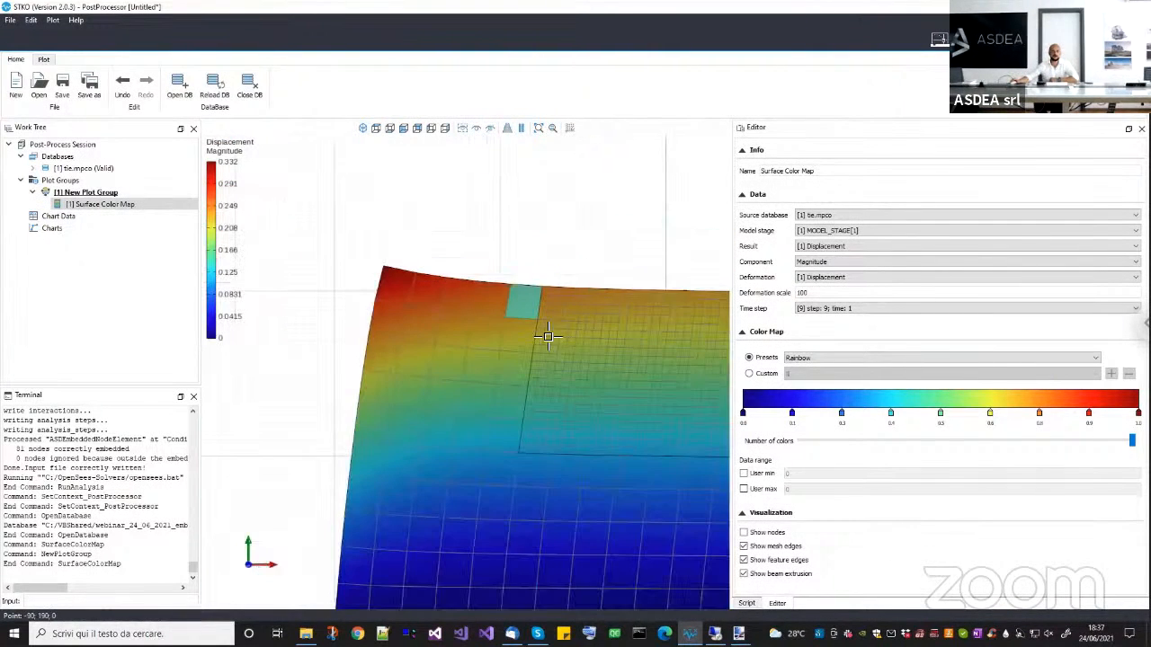
pyautogui.moveTo(592, 371); pyautogui.dragTo(516, 353, button='middle')
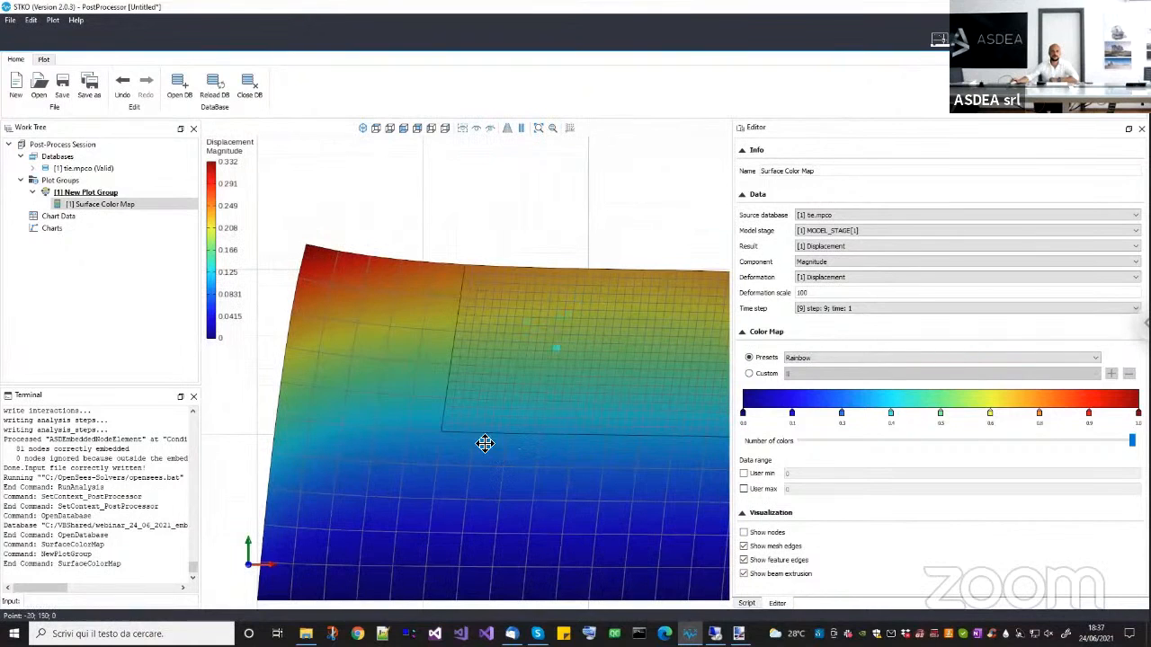
pyautogui.scroll(-2, 476, 414)
pyautogui.moveTo(487, 434); pyautogui.dragTo(426, 393, button='middle')
pyautogui.scroll(-6, 416, 396)
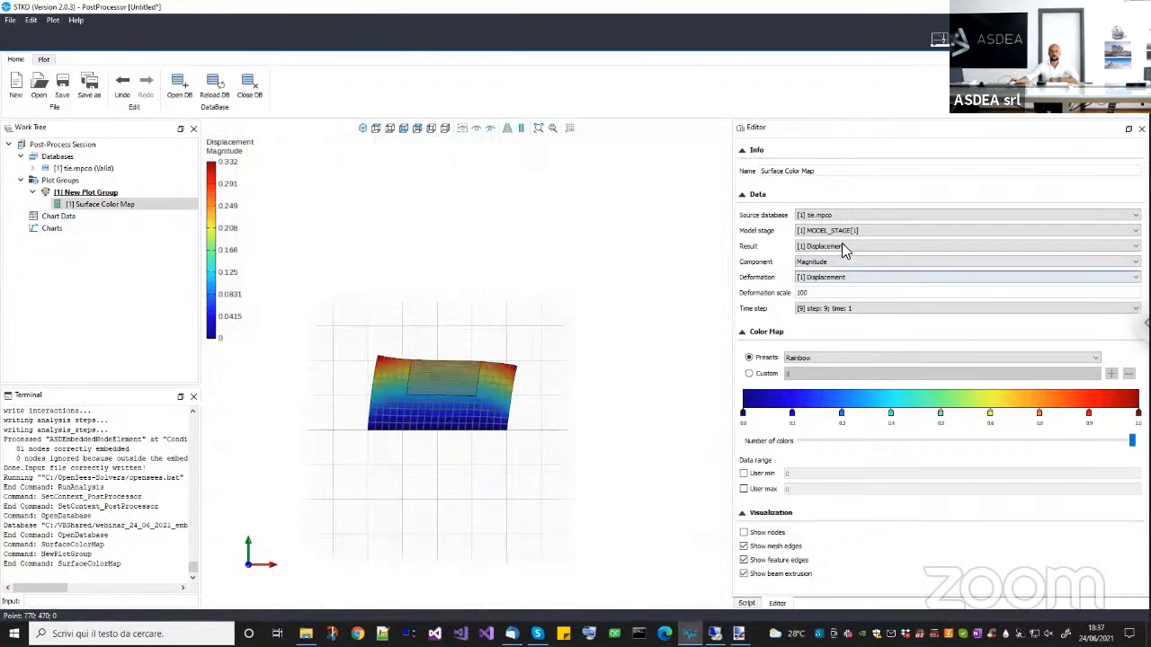
pyautogui.scroll(2, 443, 372)
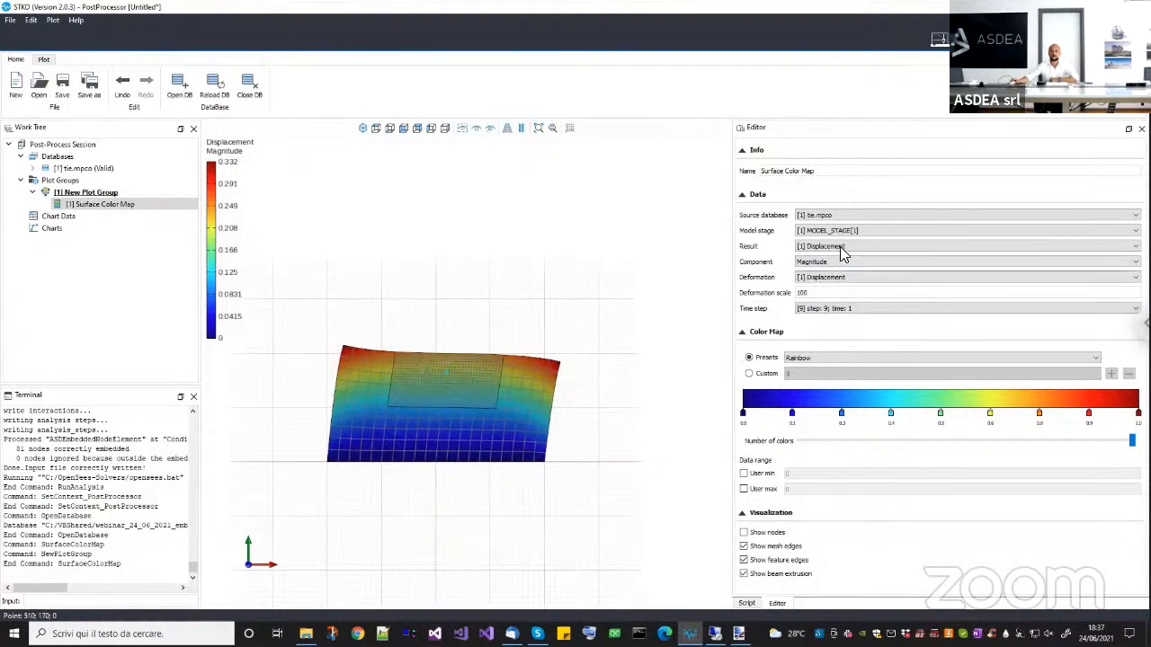
# Switch the Surface Color Map result to material.stress and inspect the σ11 contours over the model.
pyautogui.click(842, 250)
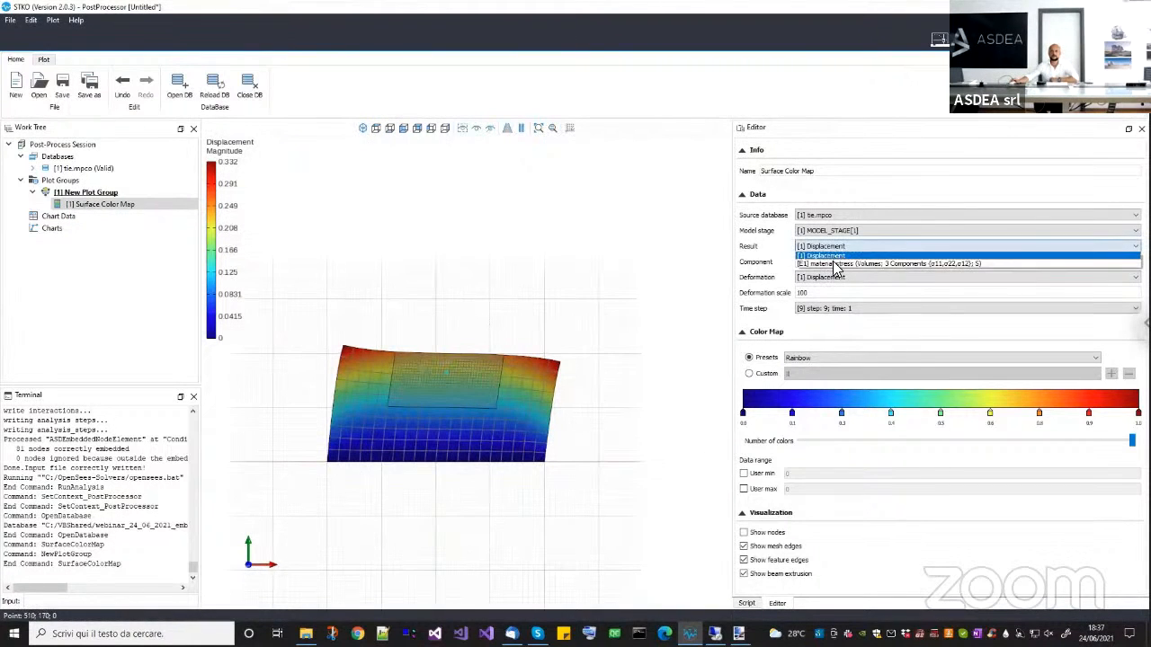
pyautogui.click(836, 252)
pyautogui.click(835, 255)
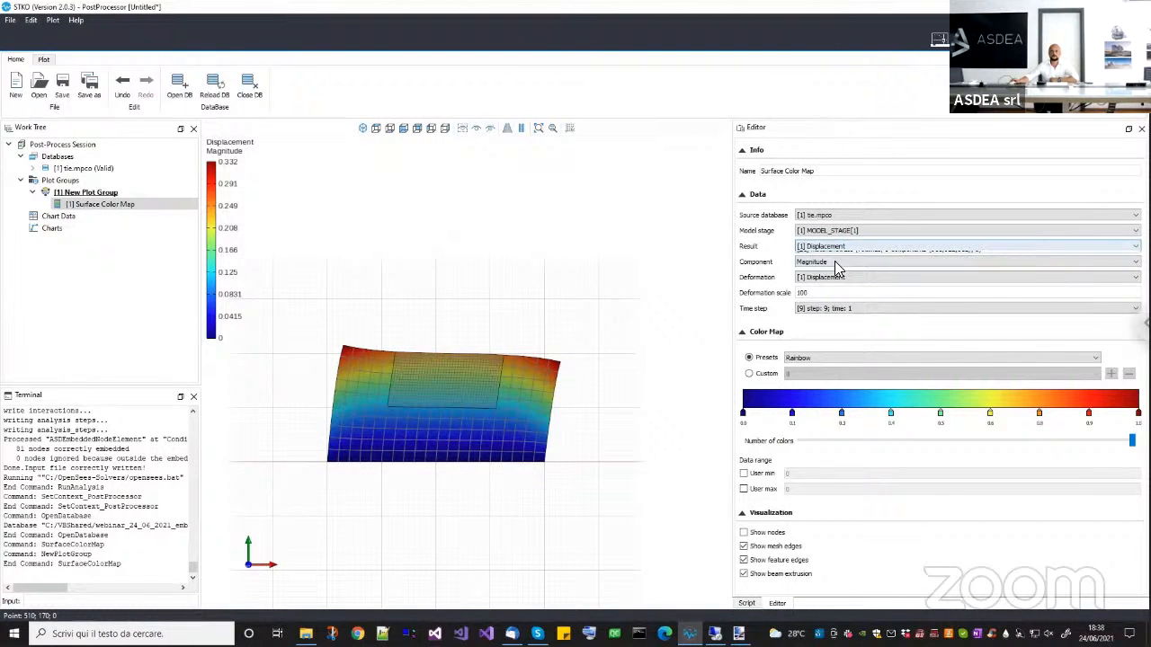
pyautogui.click(837, 264)
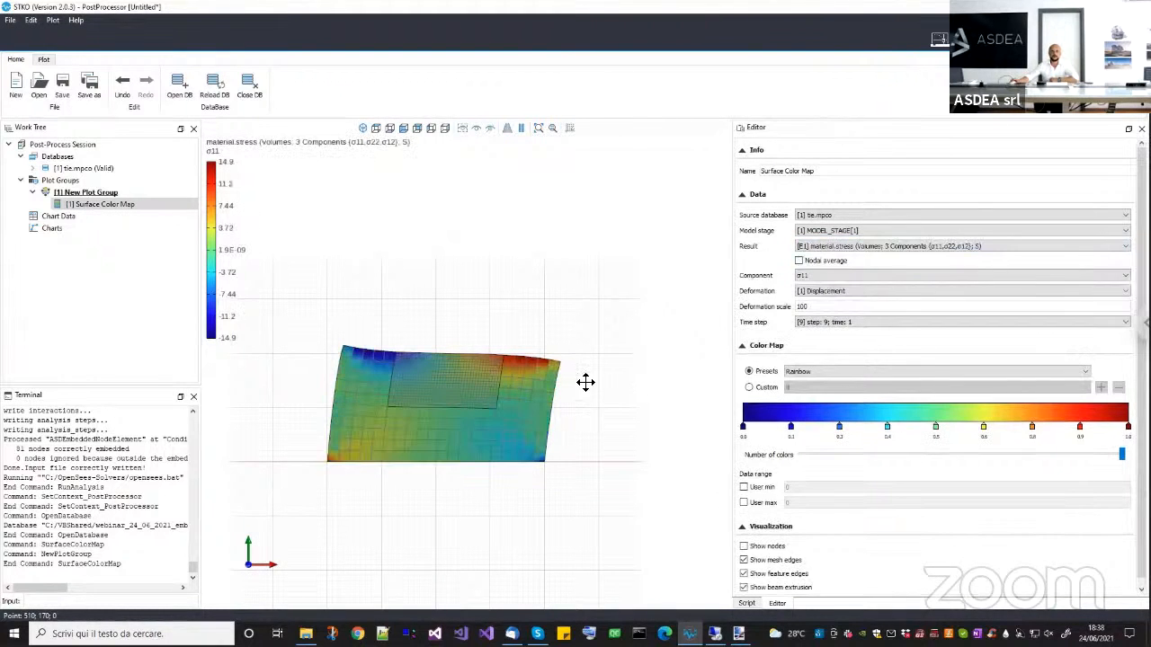
pyautogui.moveTo(586, 382); pyautogui.dragTo(620, 352, button='middle')
pyautogui.scroll(4, 460, 383)
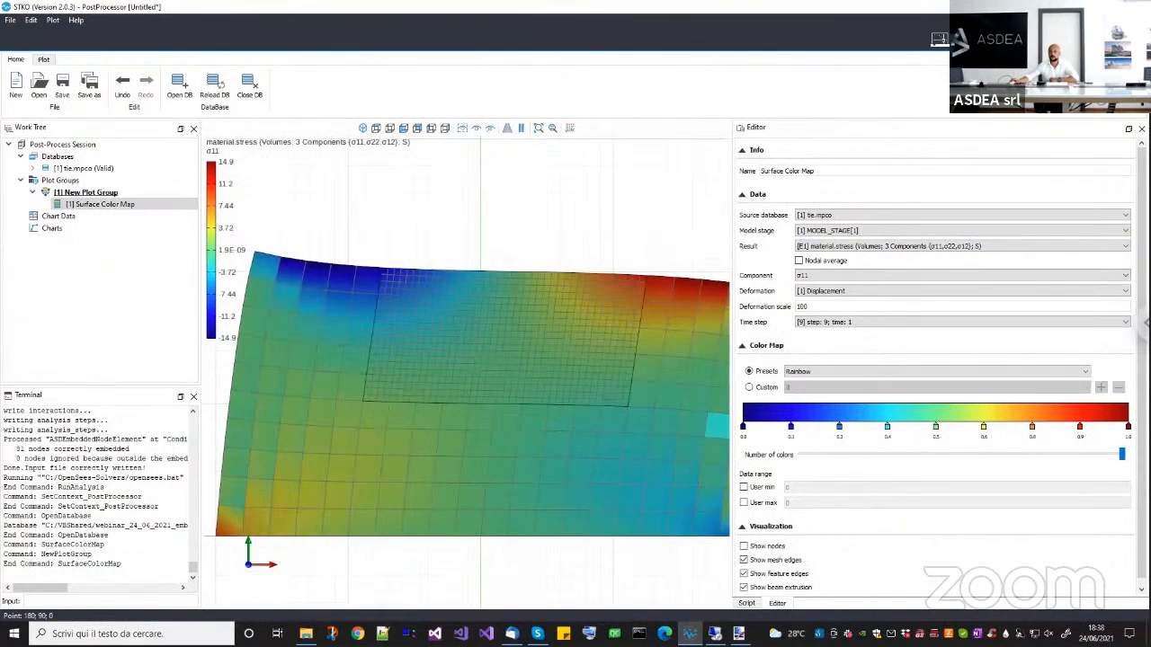
# Hide the mesh edges in the Surface Color Map and inspect the stress contours across the embedded boundary.
pyautogui.scroll(-1, 1112, 475)
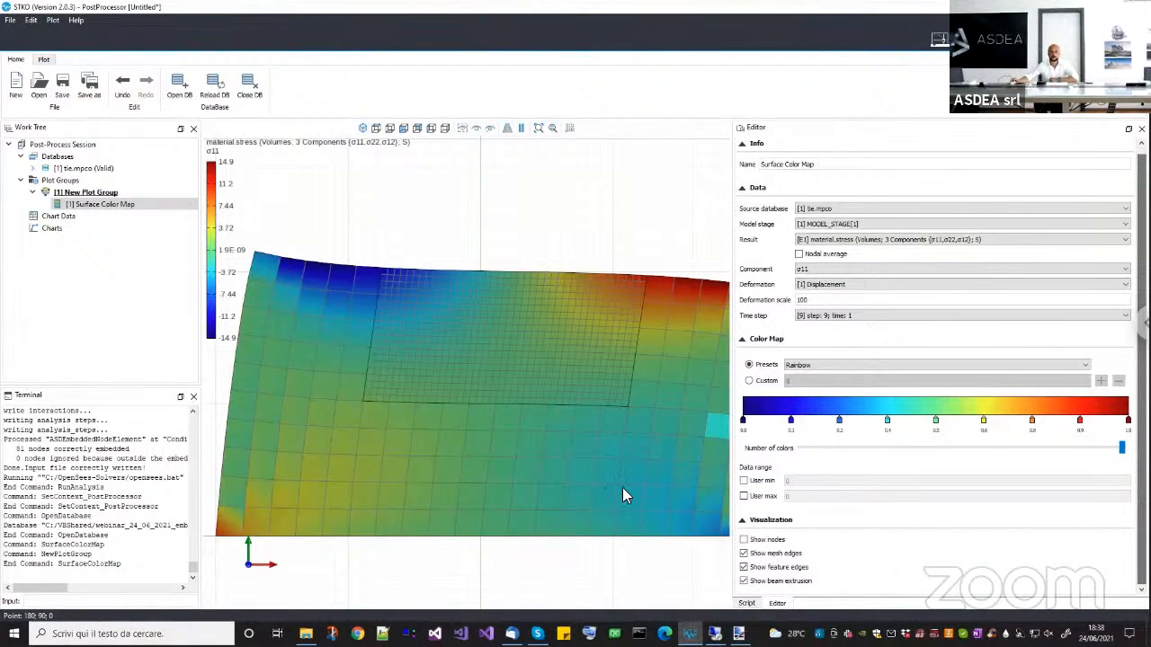
pyautogui.click(744, 553)
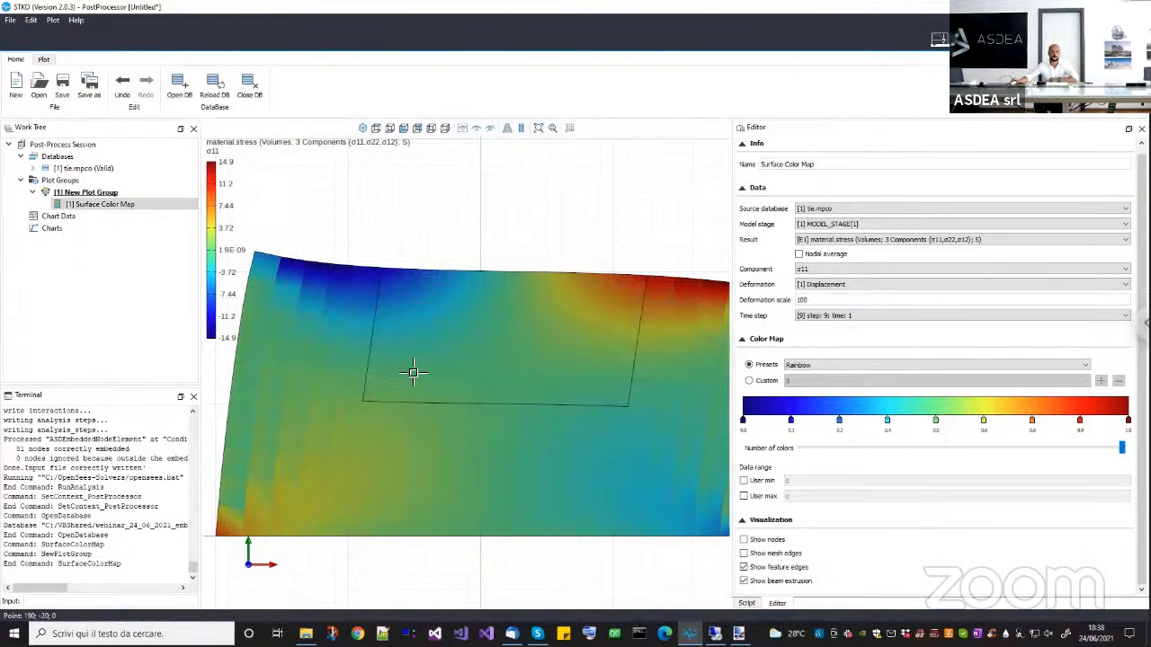
pyautogui.scroll(2, 430, 369)
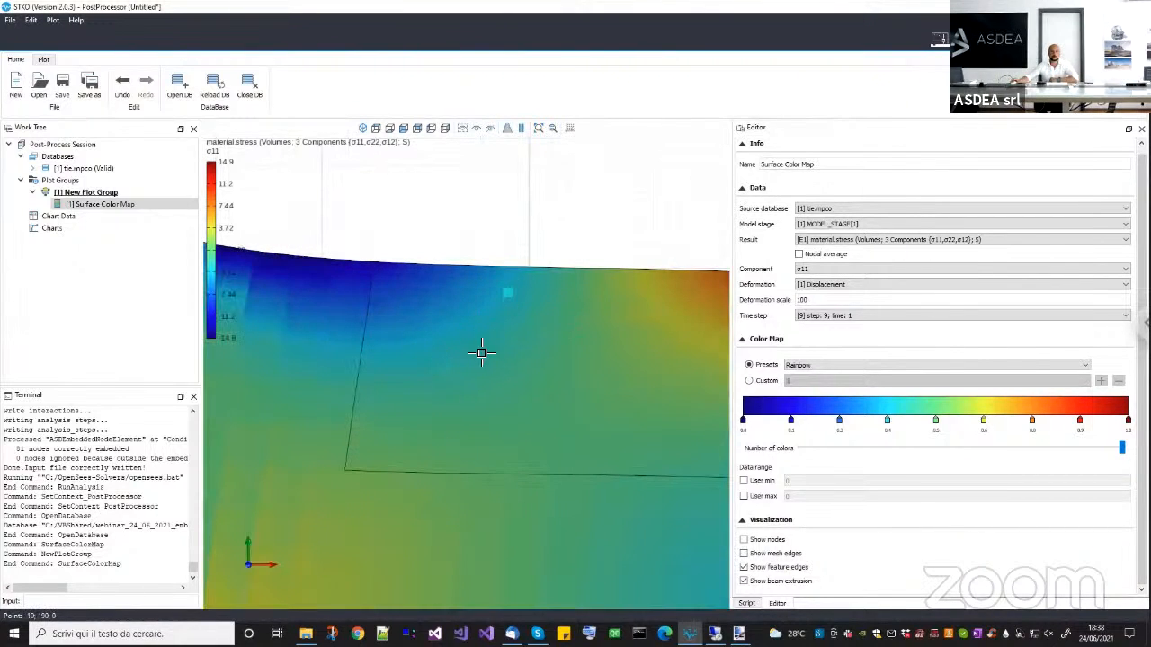
# Inspect the σ11 stress contours over the whole deformed model, including the embedded block.
pyautogui.scroll(-2, 480, 352)
pyautogui.moveTo(537, 496); pyautogui.dragTo(483, 485, button='middle')
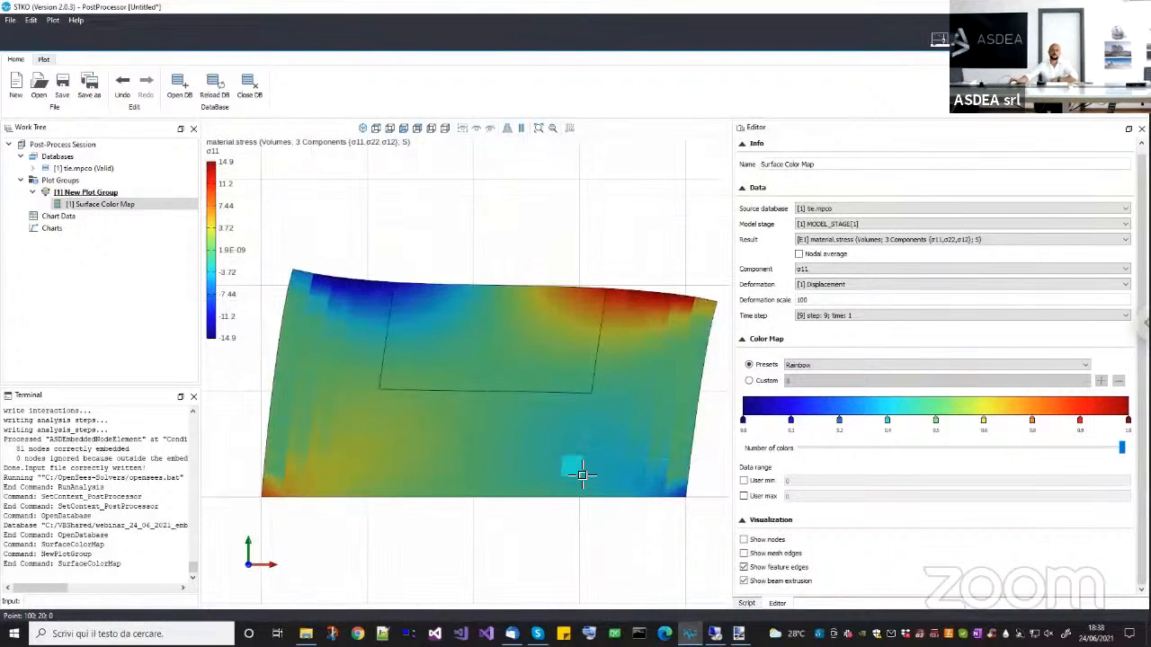
pyautogui.scroll(-1, 431, 405)
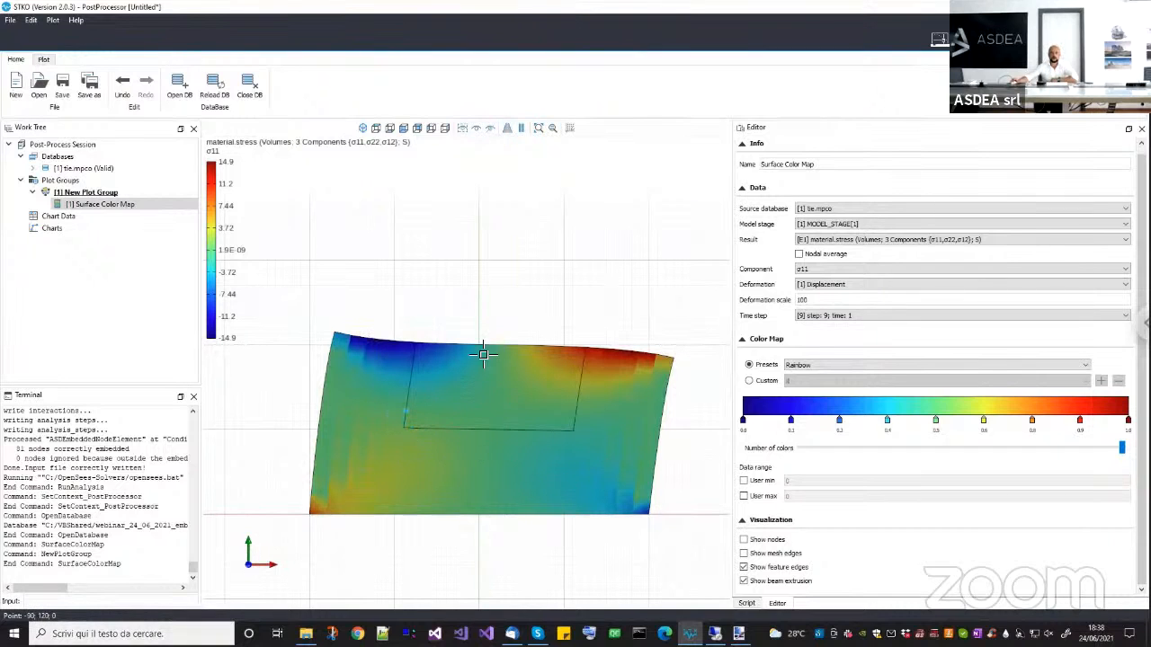
pyautogui.scroll(2, 501, 423)
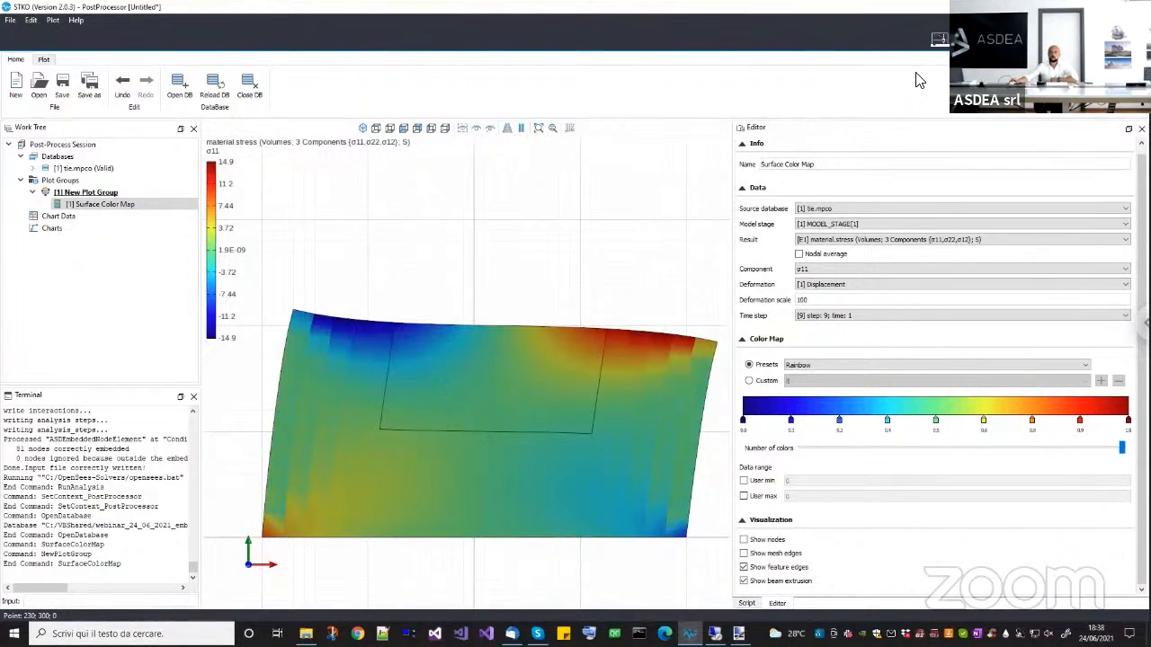
# Return to the preprocessor and set the embed condition's K (Penalty) to 1e+20.
pyautogui.click(939, 40)
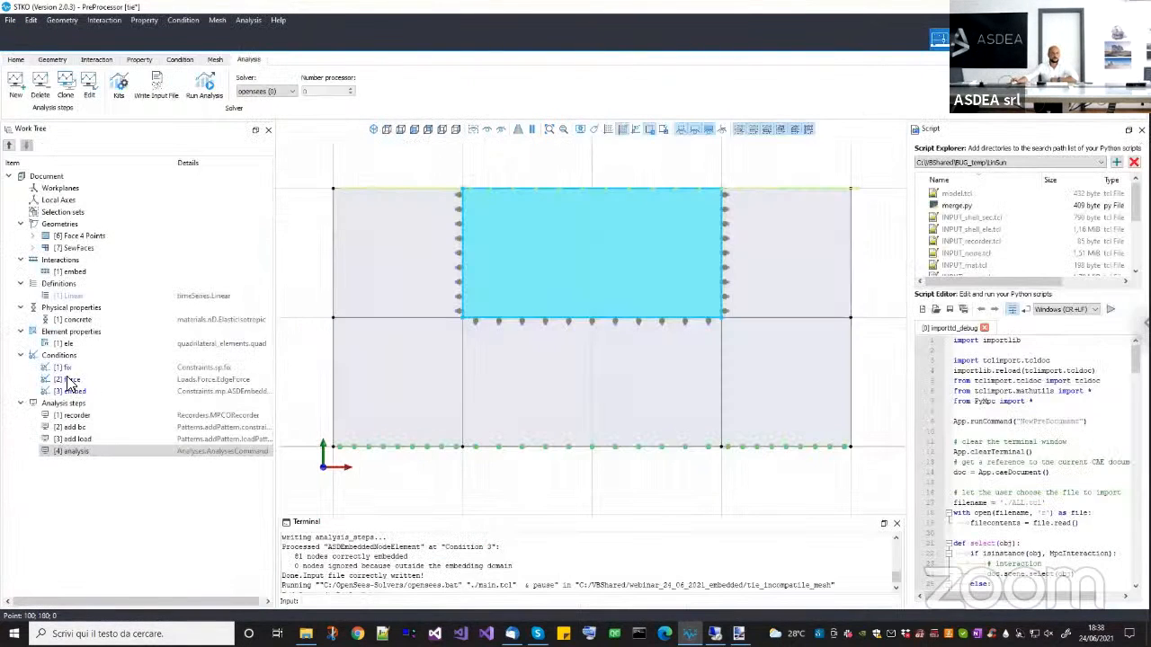
pyautogui.click(72, 393)
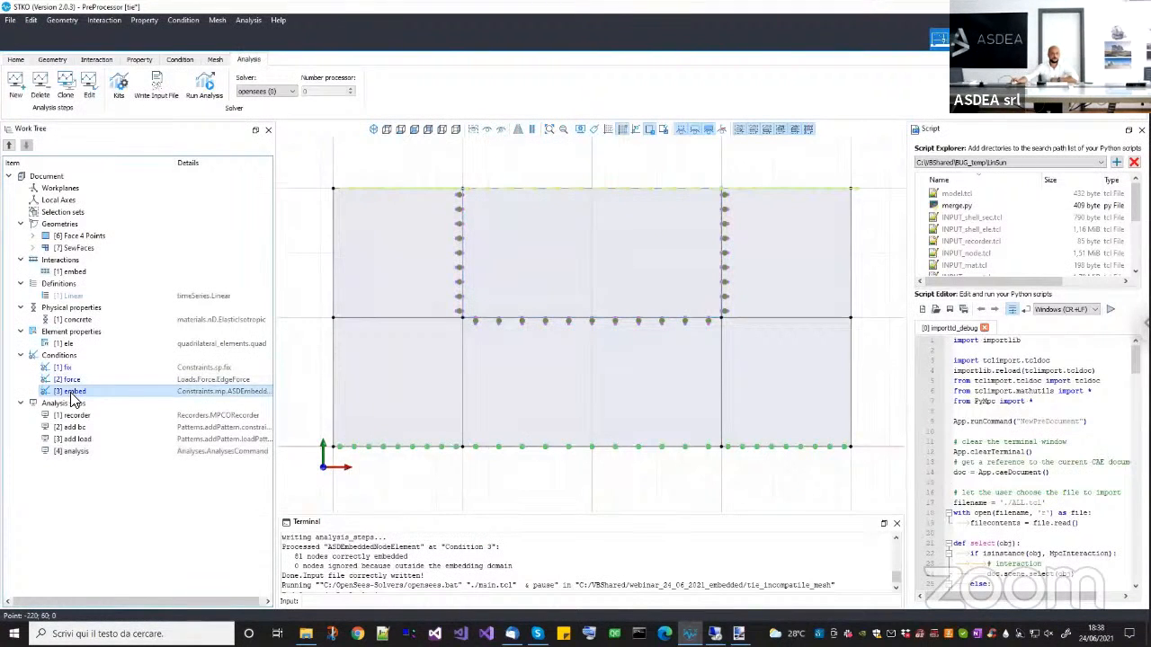
pyautogui.rightClick(74, 396)
pyautogui.click(90, 424)
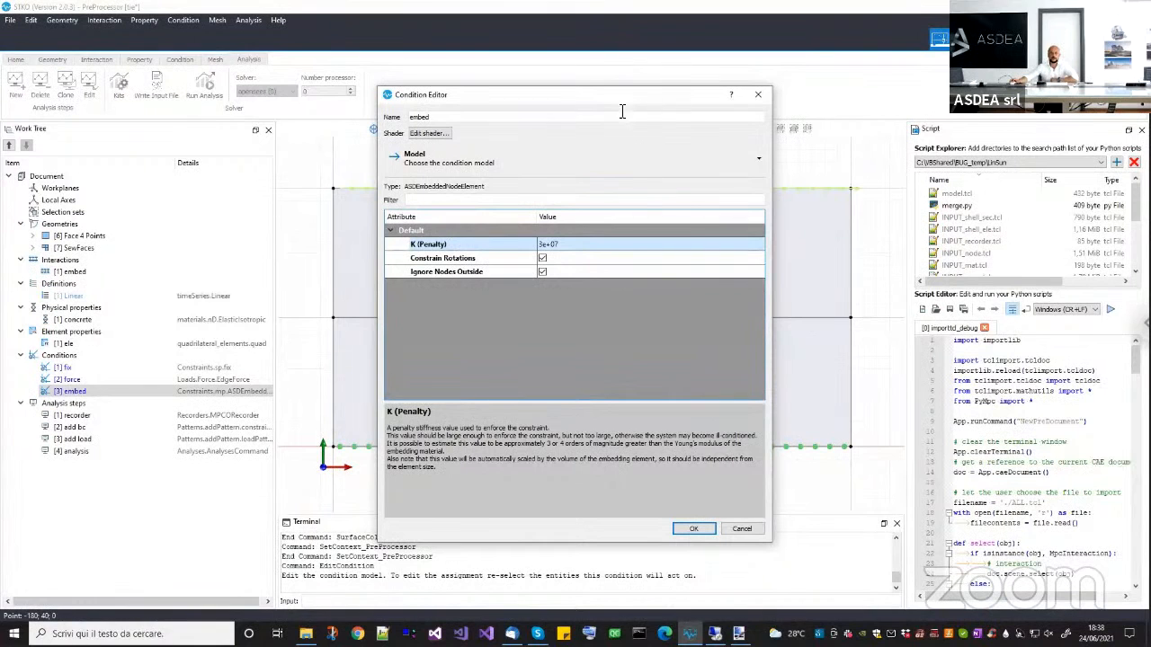
pyautogui.moveTo(460, 94); pyautogui.dragTo(204, 140)
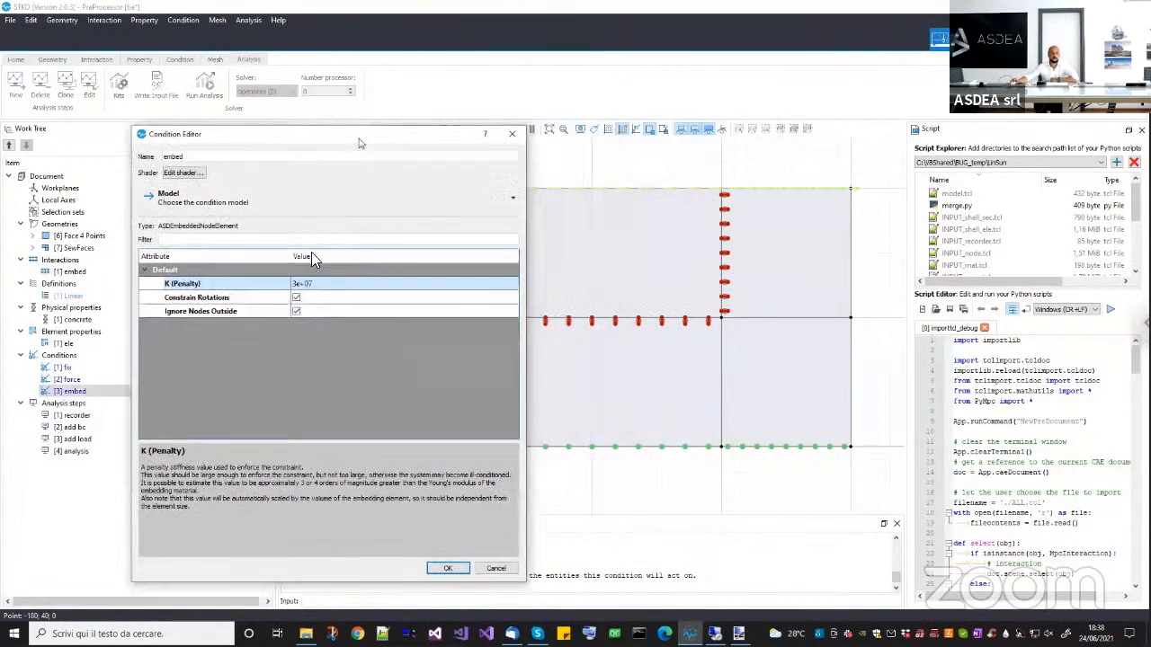
pyautogui.doubleClick(315, 290)
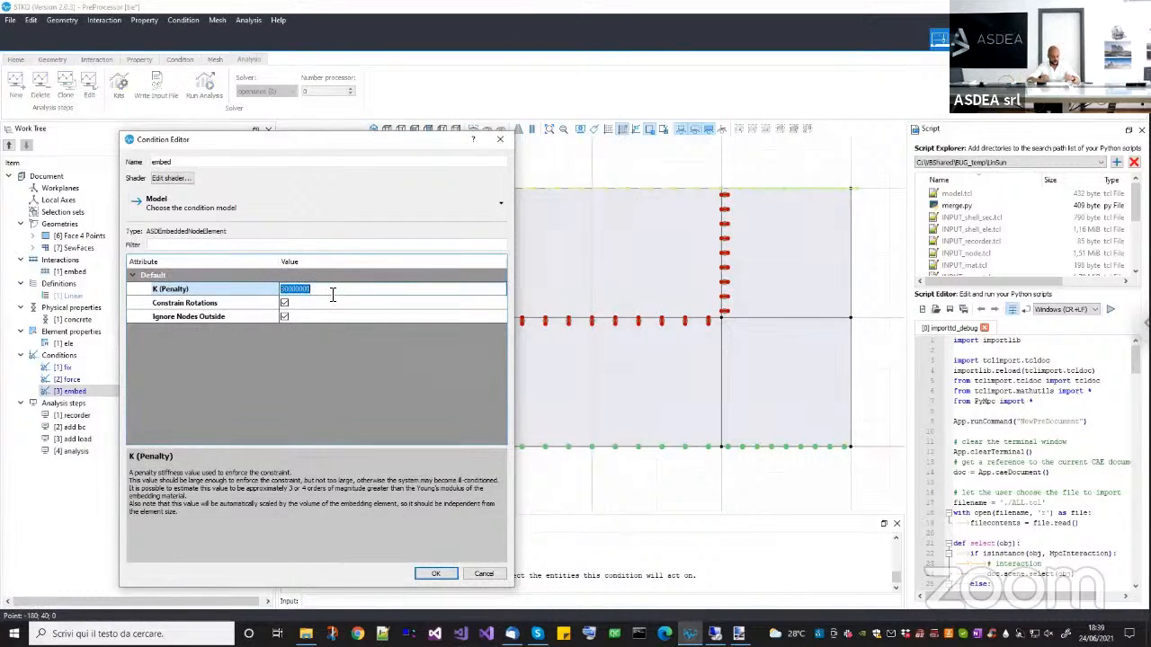
pyautogui.write('120')
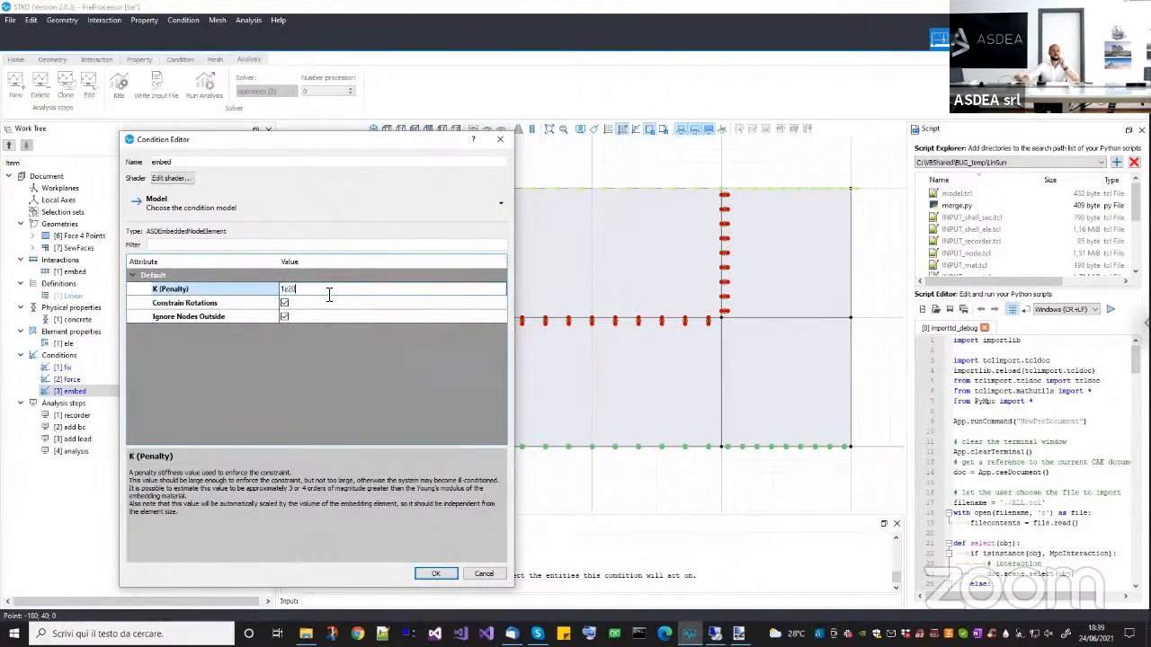
pyautogui.press('Return')
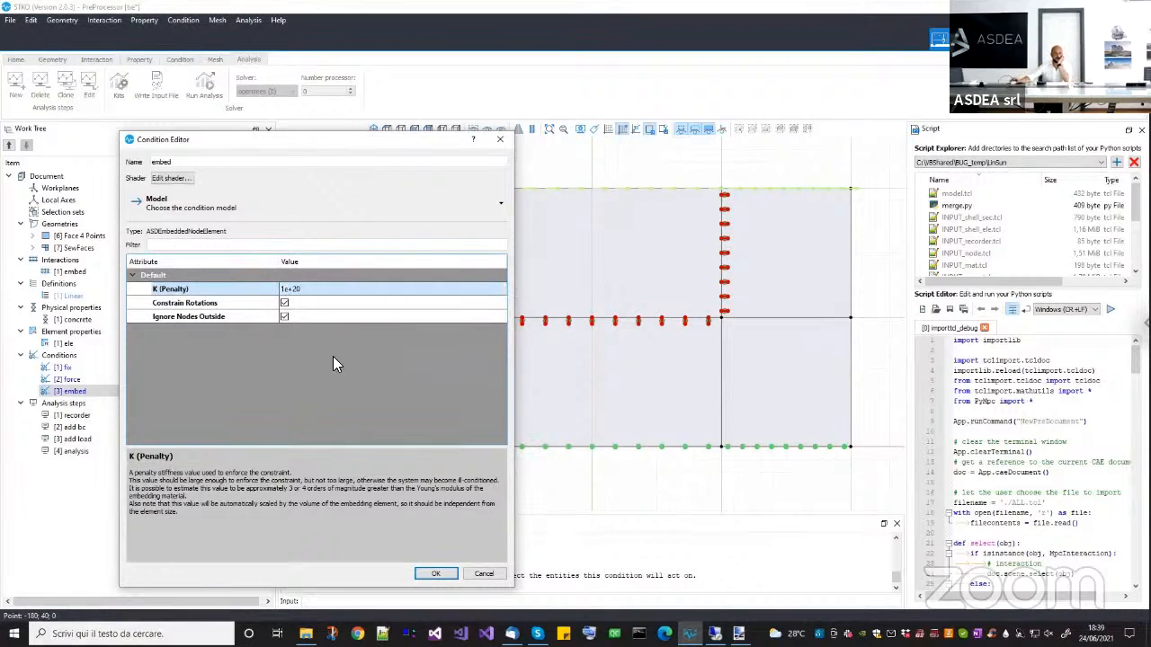
pyautogui.doubleClick(317, 289)
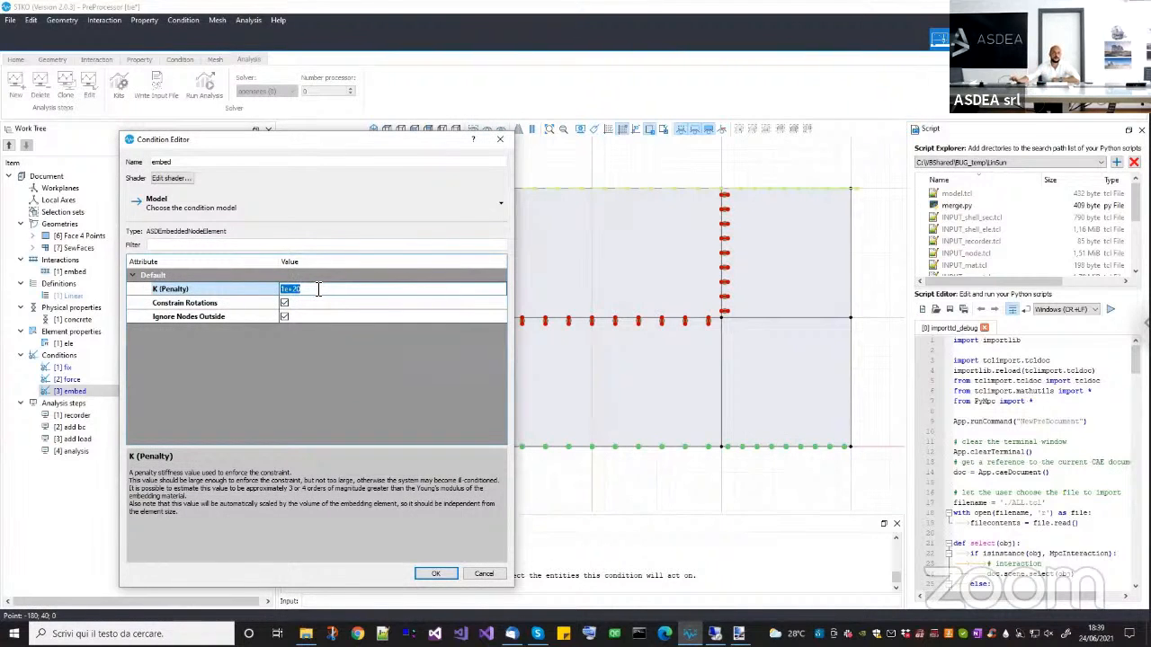
pyautogui.click(437, 573)
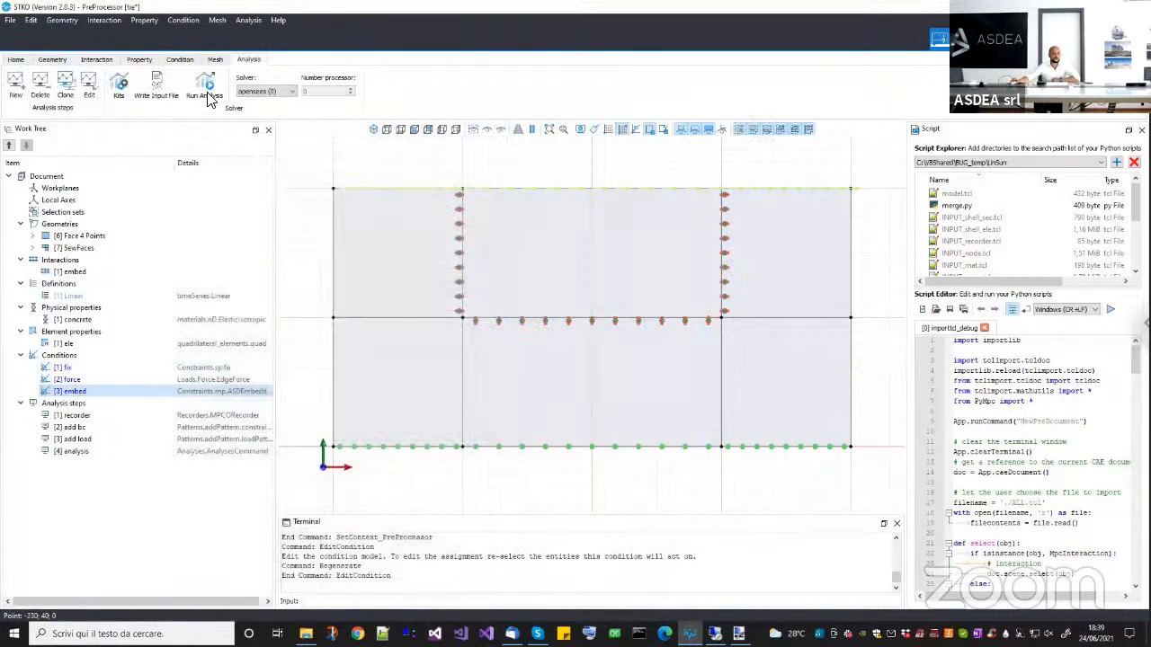
# Run the analysis in the tie_incompatible_mesh folder, read the solver's convergence output and close its console.
pyautogui.click(208, 93)
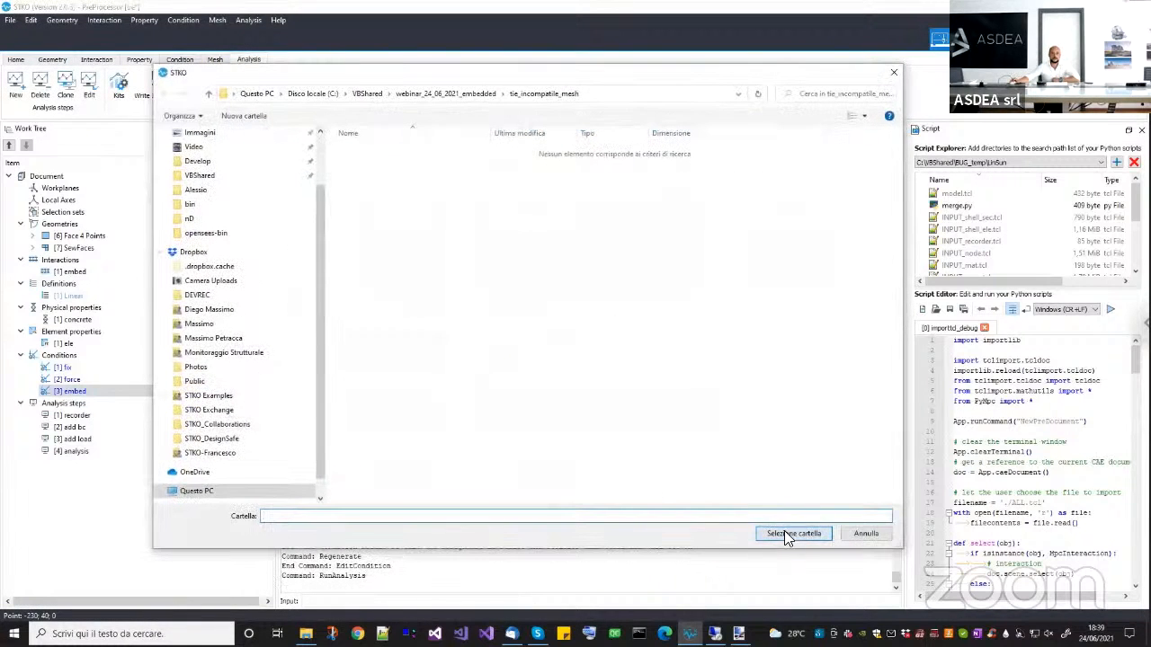
pyautogui.click(784, 533)
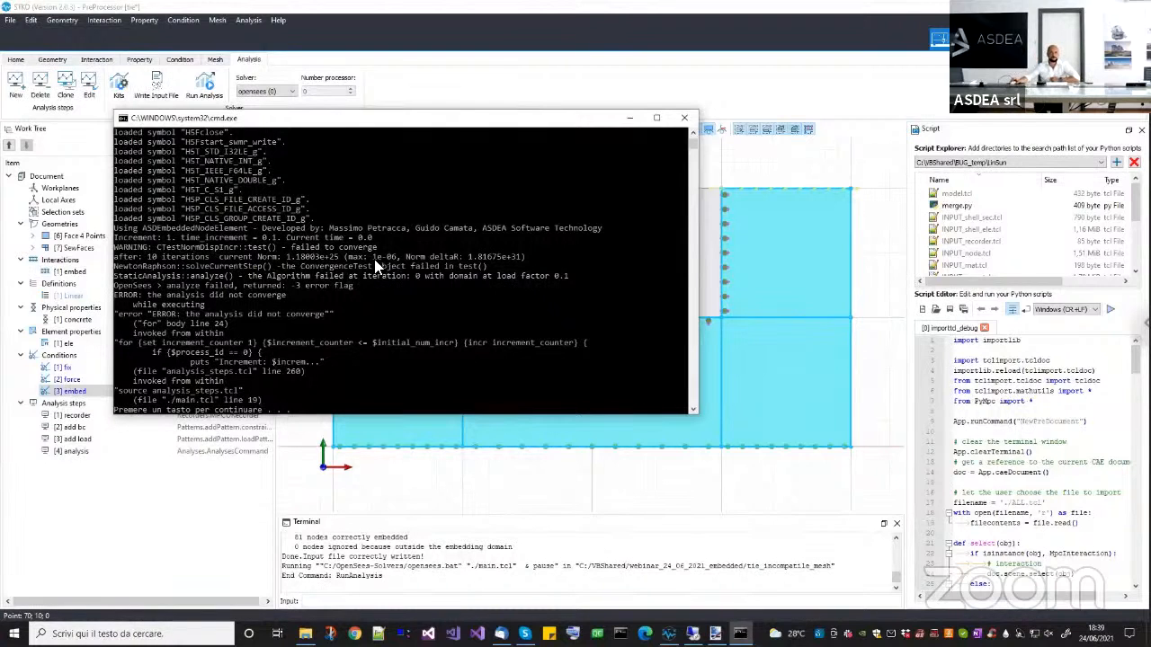
pyautogui.click(684, 118)
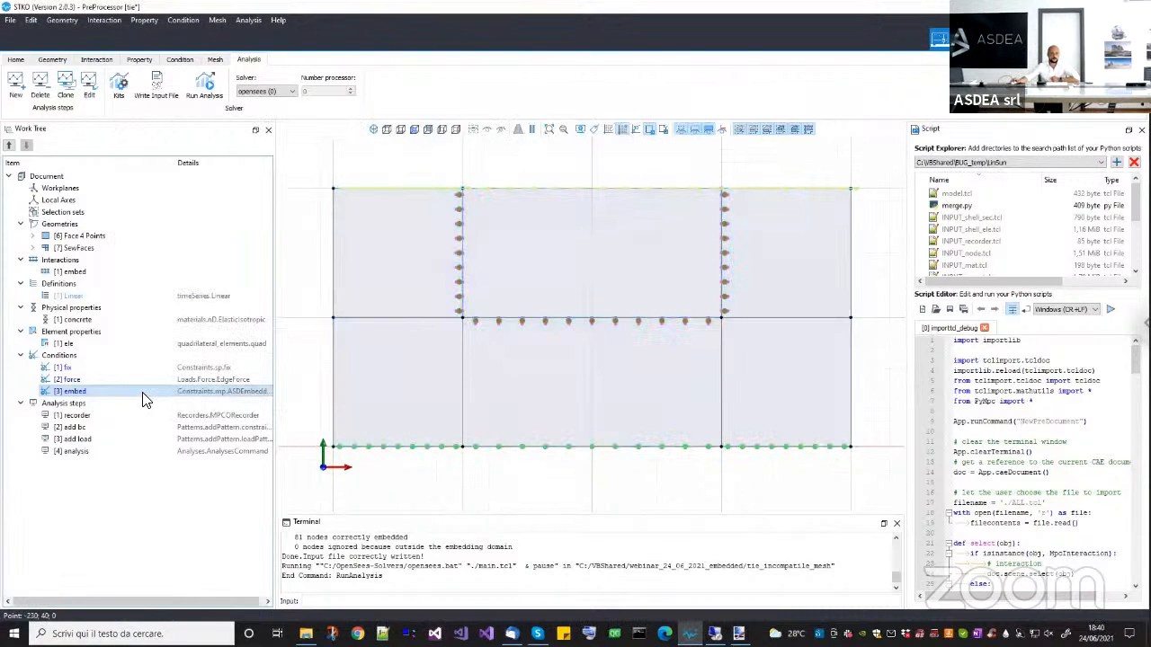
# Set the embed condition's K (Penalty) to 1.
pyautogui.rightClick(145, 394)
pyautogui.click(165, 429)
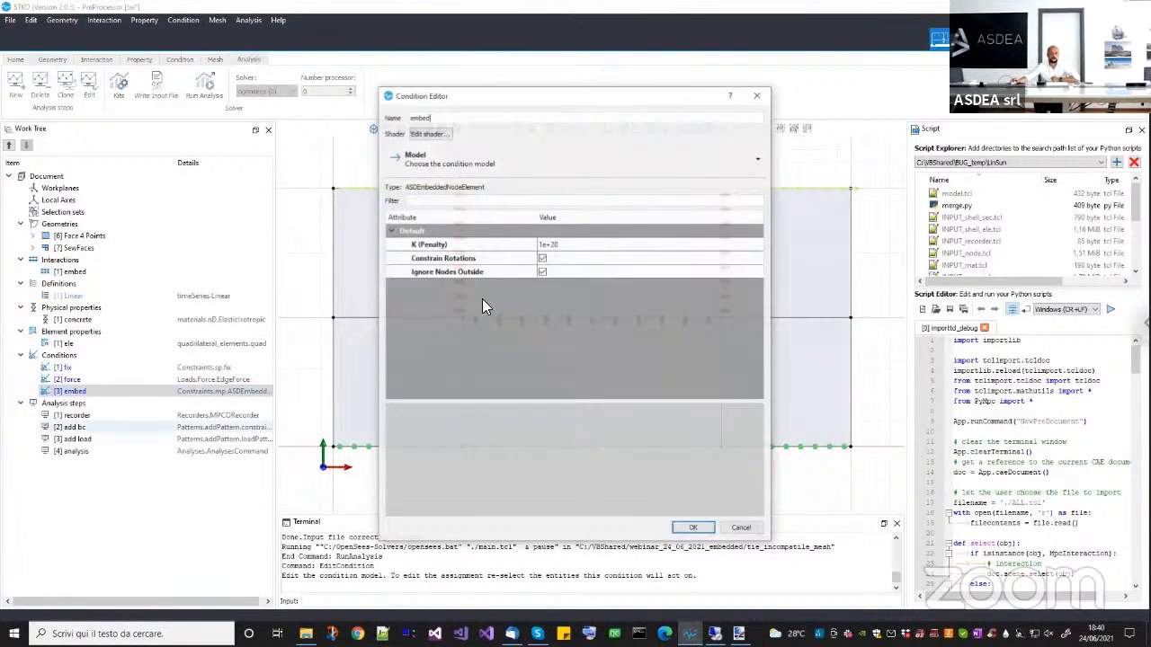
pyautogui.doubleClick(567, 246)
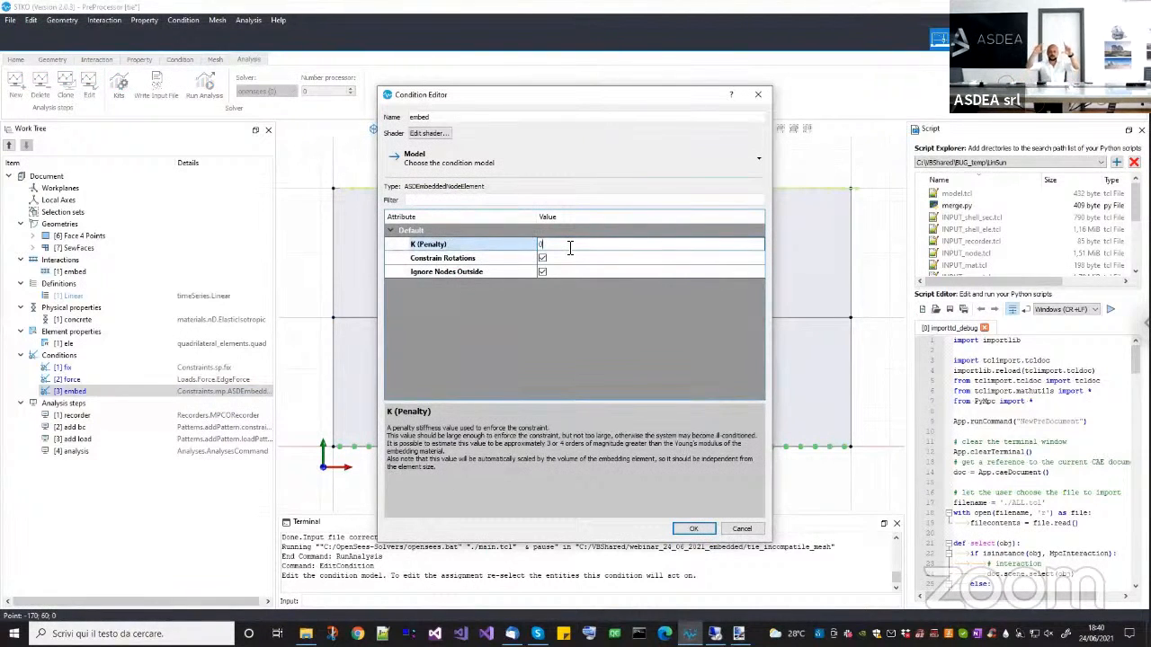
pyautogui.moveTo(619, 106); pyautogui.dragTo(346, 166)
pyautogui.click(274, 304)
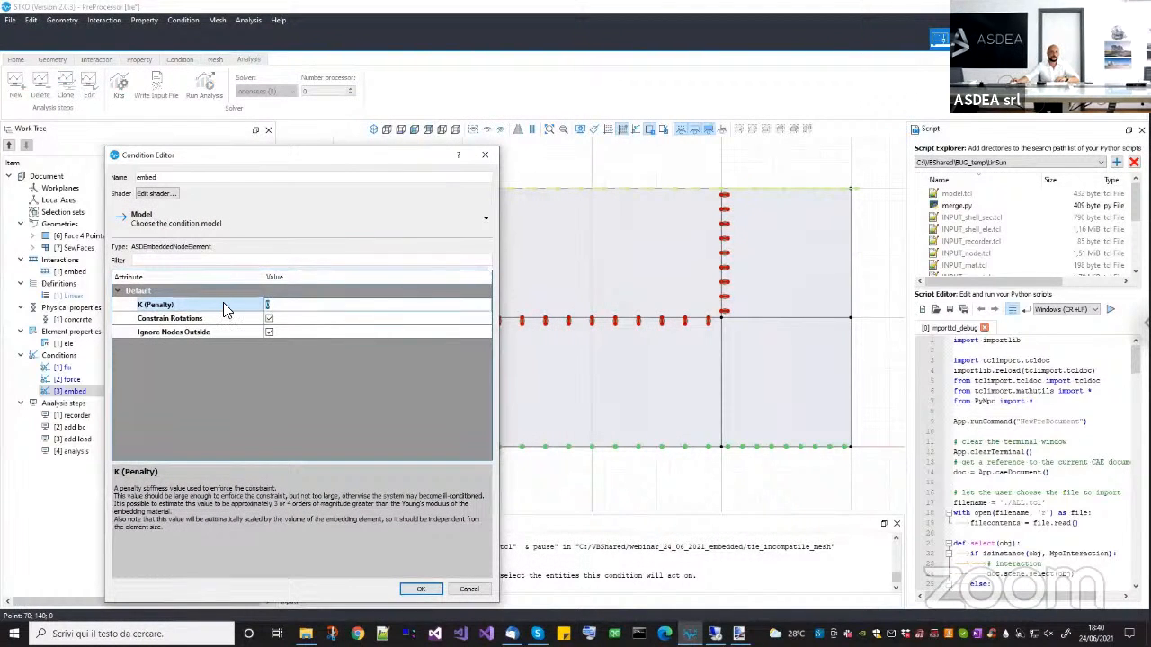
pyautogui.write('1')
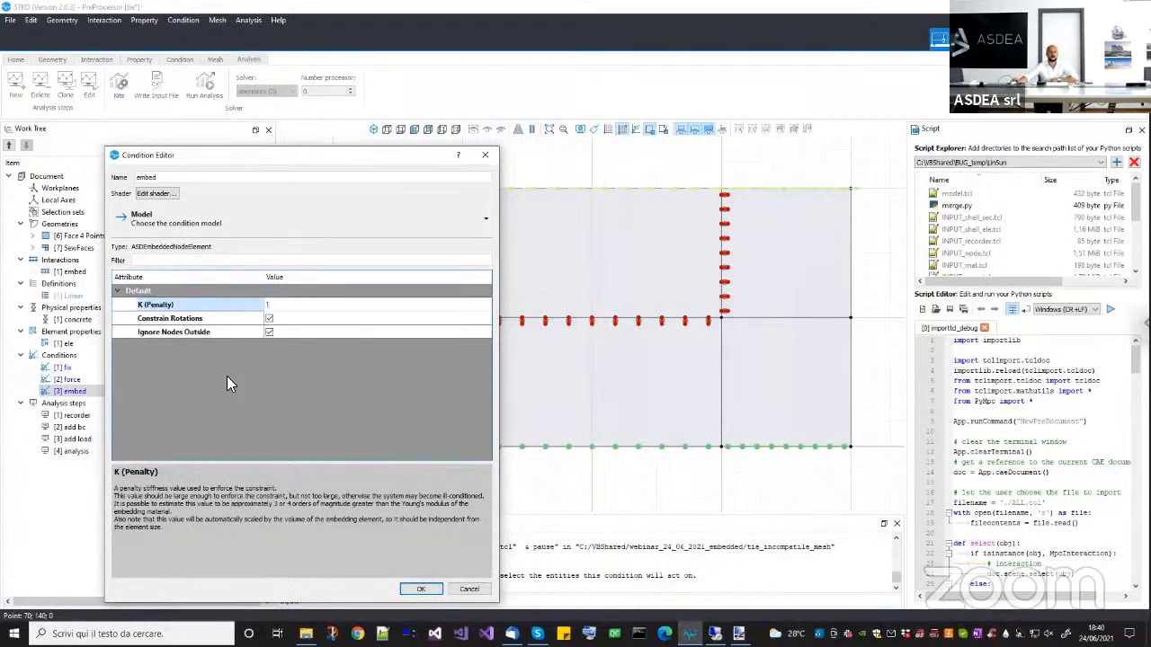
pyautogui.click(243, 404)
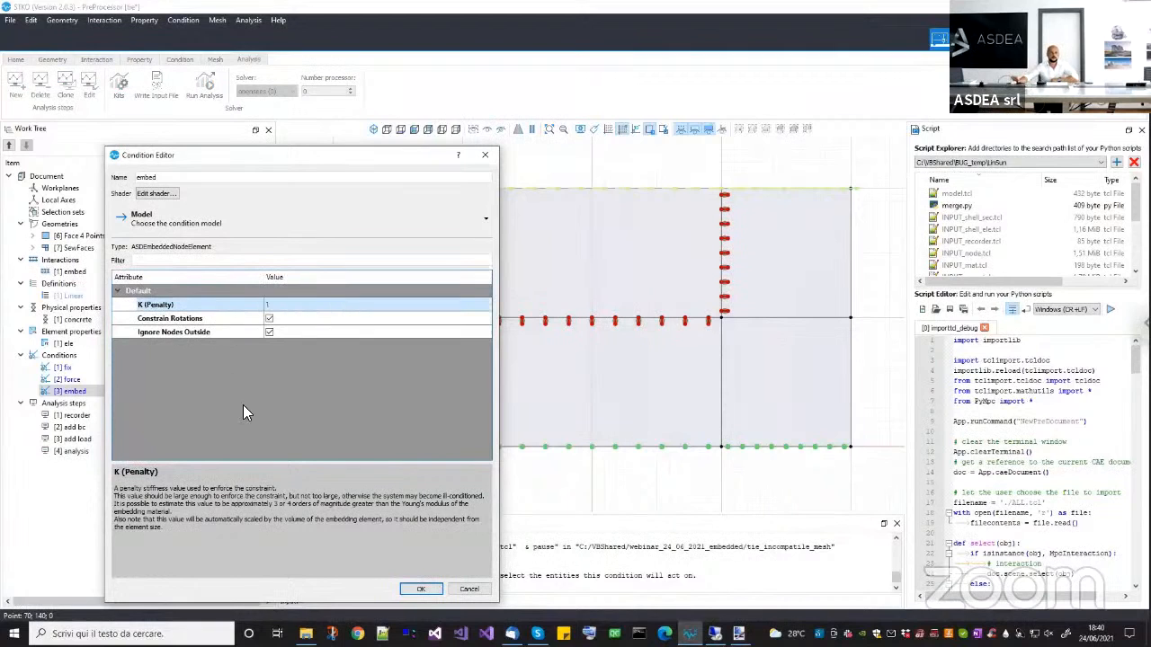
pyautogui.click(273, 304)
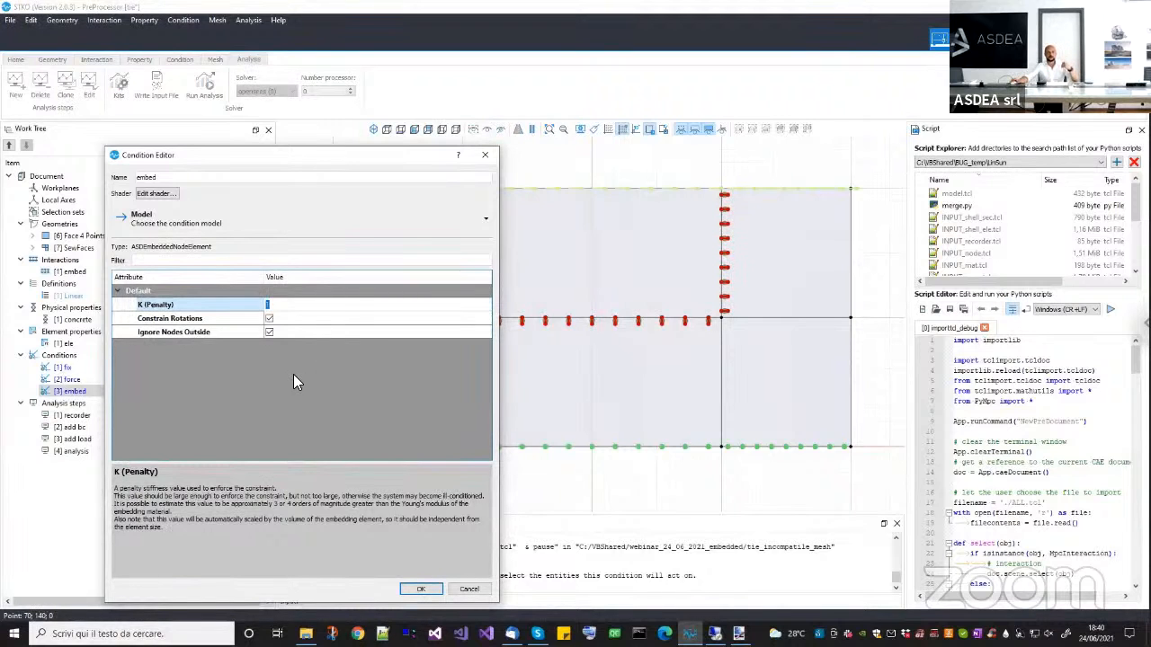
pyautogui.click(419, 588)
# Rerun the analysis in the tie_incompatible_mesh folder and reload the tie.mpco database in the post-processor.
pyautogui.click(203, 83)
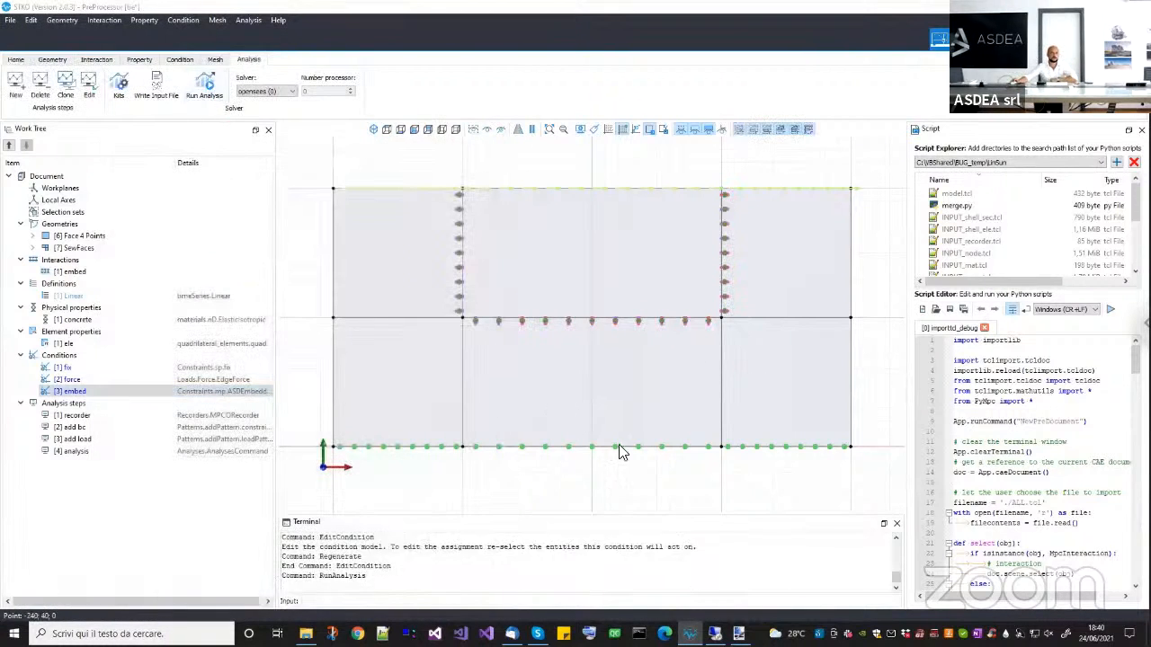
pyautogui.click(791, 533)
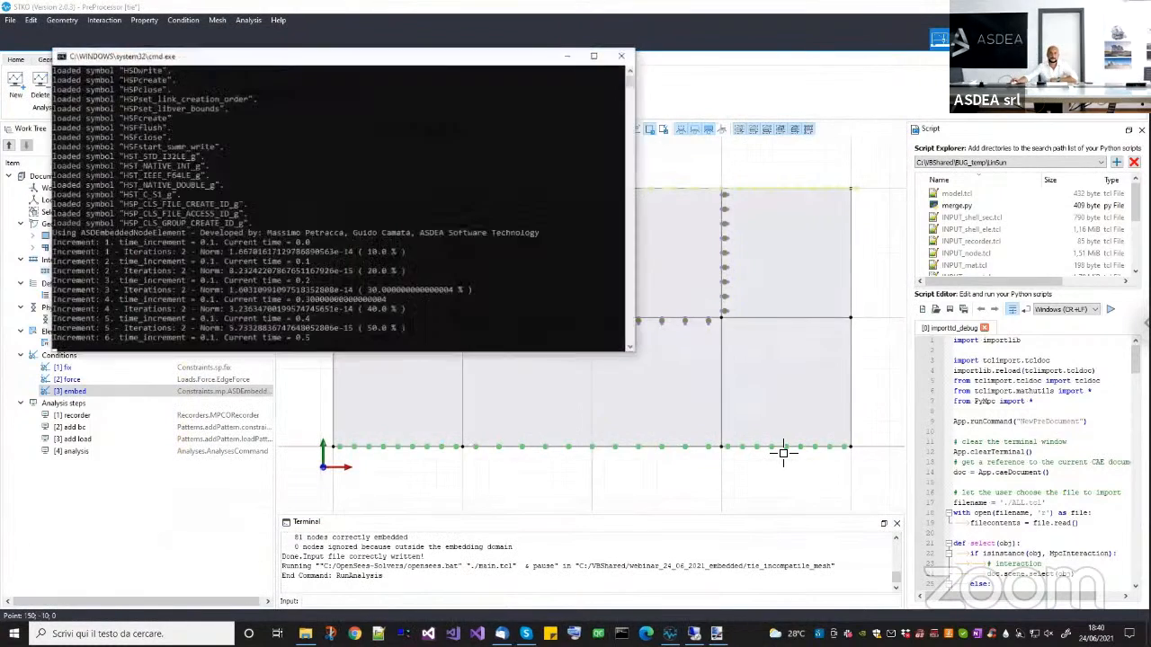
pyautogui.press('Return')
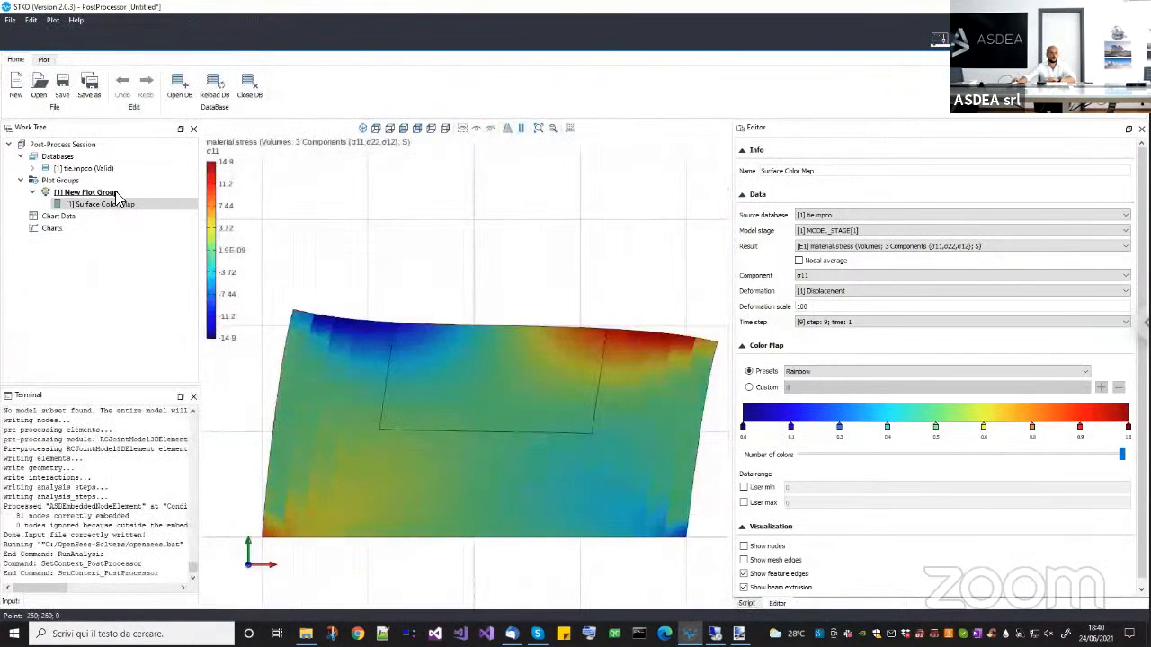
pyautogui.click(106, 169)
pyautogui.rightClick(106, 171)
pyautogui.click(149, 193)
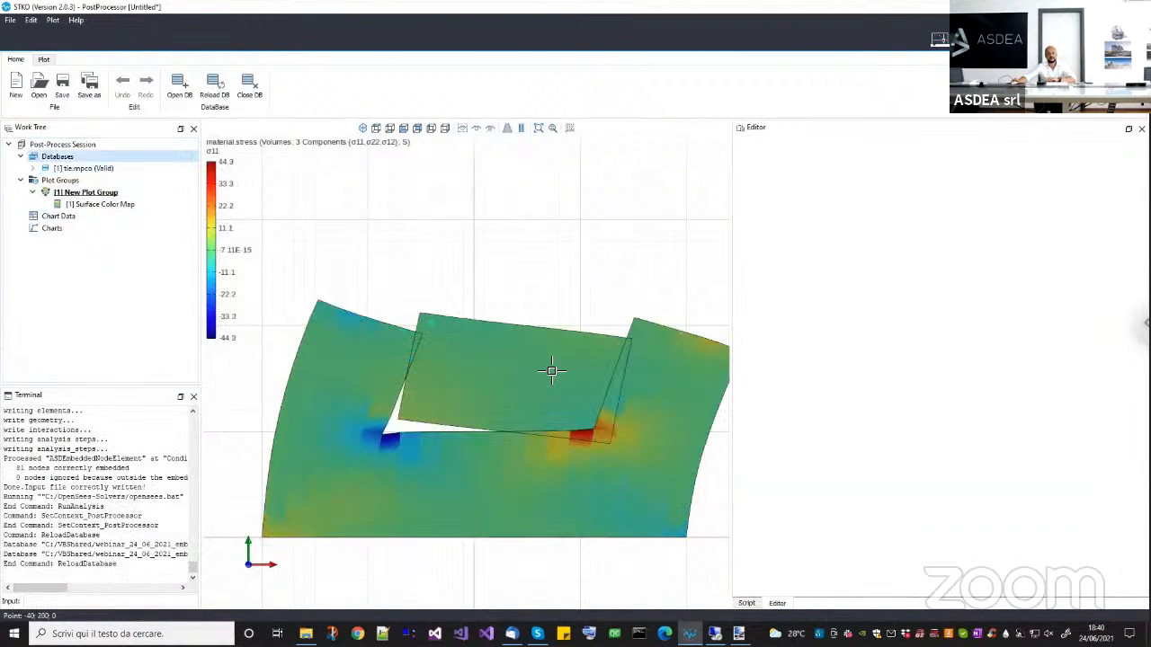
# Show frame 5 of the plot group's animation and inspect the interface at the embedded block's lower corners.
pyautogui.moveTo(431, 377); pyautogui.dragTo(424, 364, button='middle')
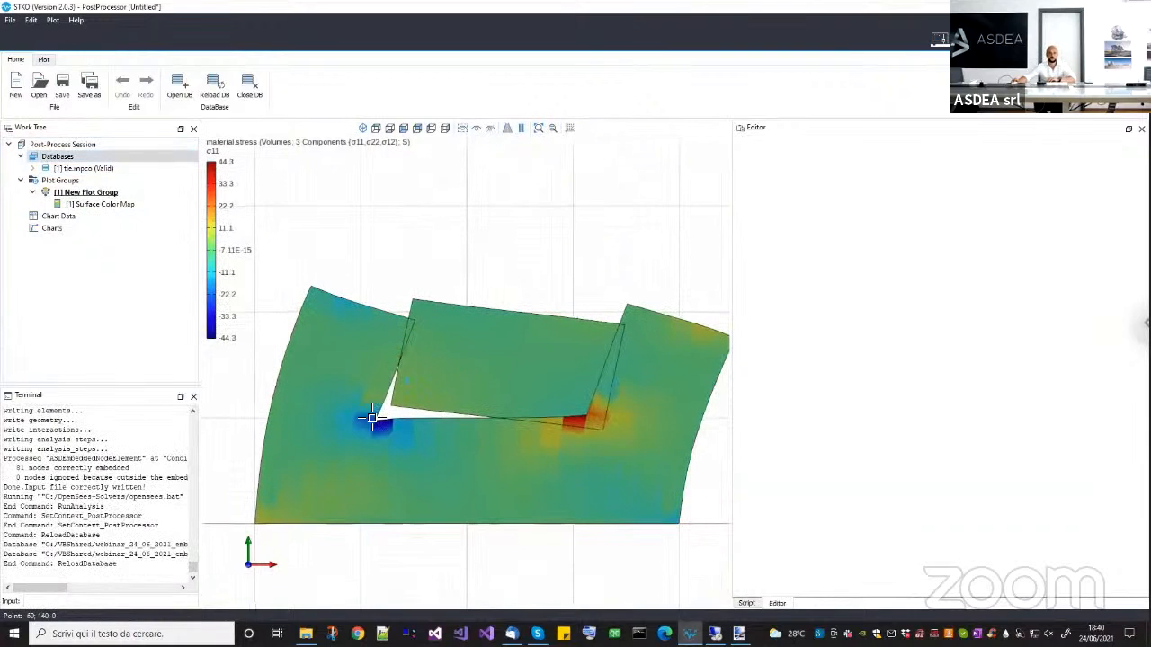
pyautogui.click(101, 192)
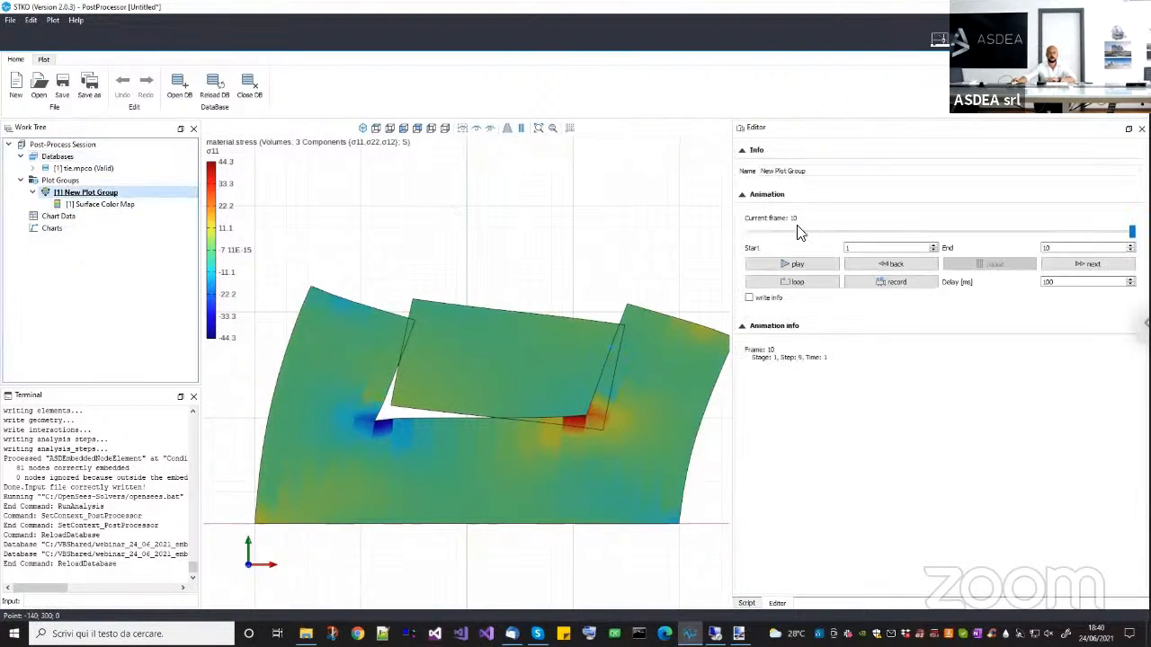
pyautogui.moveTo(1132, 232); pyautogui.dragTo(827, 245)
pyautogui.moveTo(915, 244); pyautogui.dragTo(932, 245)
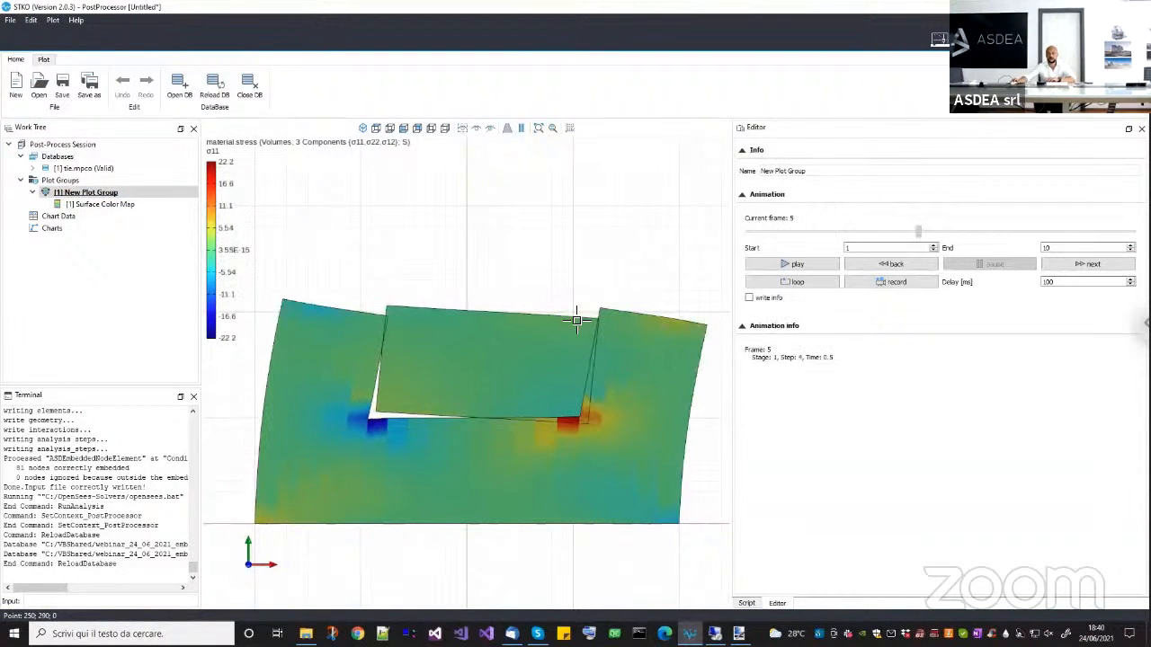
pyautogui.scroll(2, 383, 303)
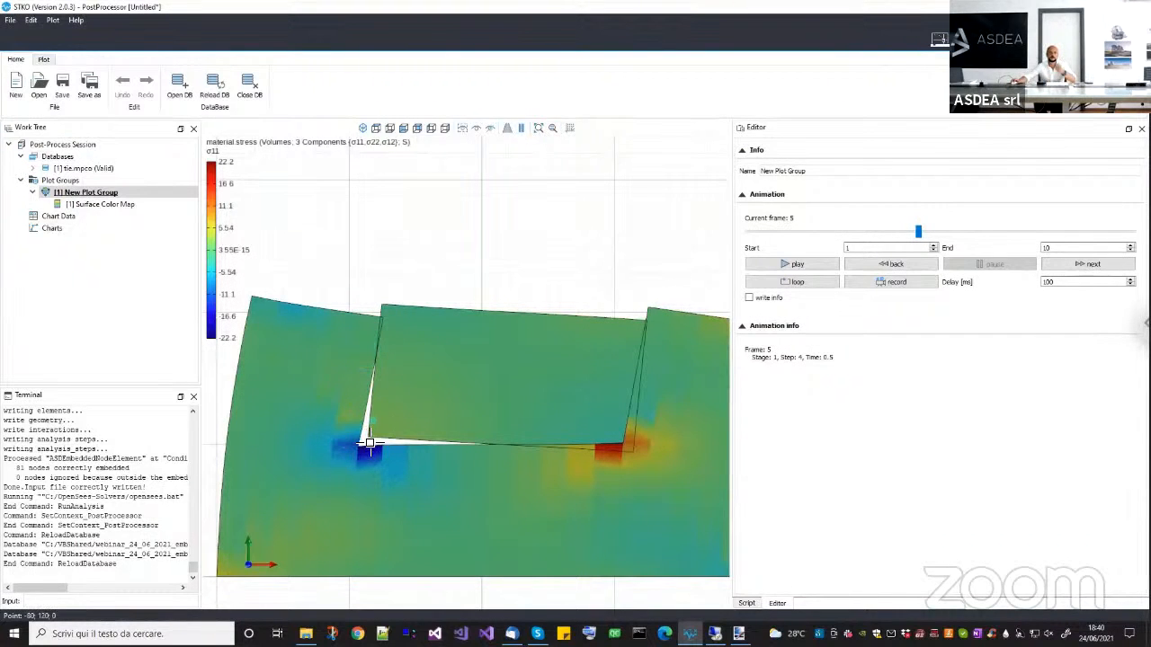
pyautogui.scroll(2, 368, 442)
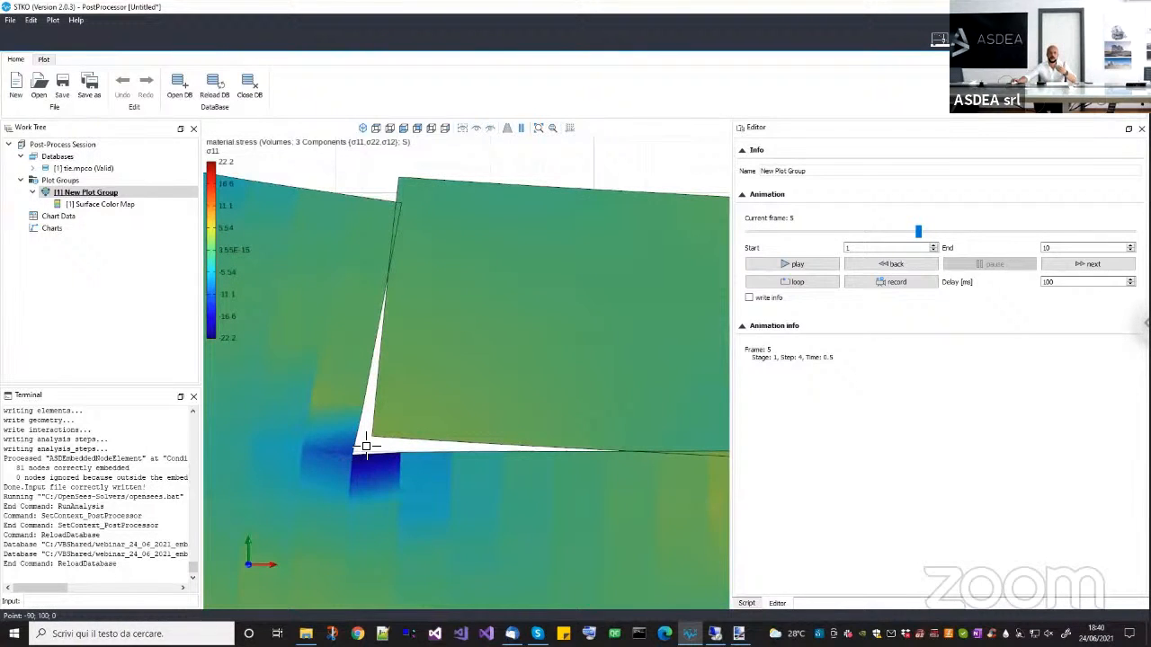
pyautogui.scroll(-3, 365, 445)
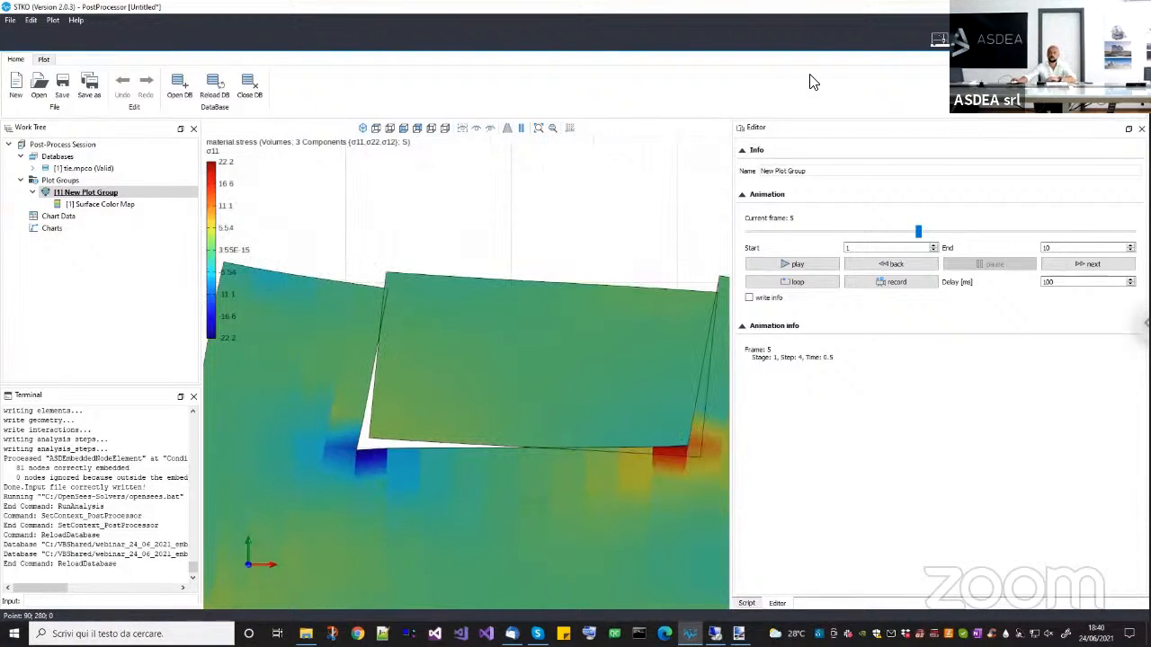
# Return to the preprocessor and set the embed condition's K (Penalty) to 3000.
pyautogui.click(938, 39)
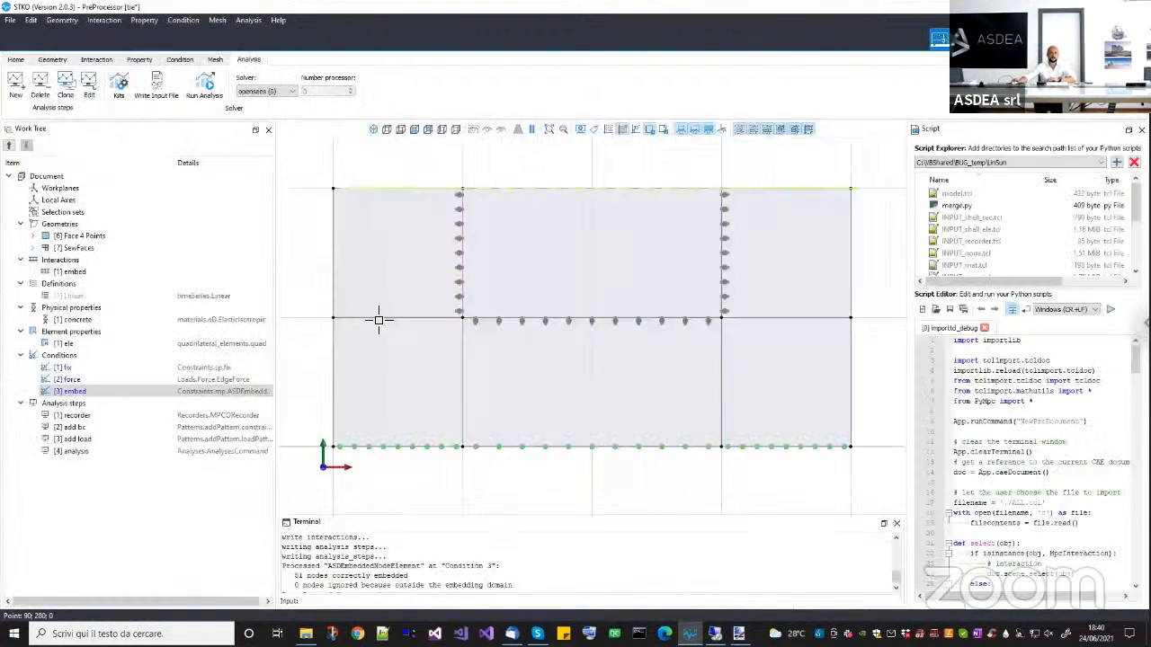
pyautogui.rightClick(101, 388)
pyautogui.click(130, 417)
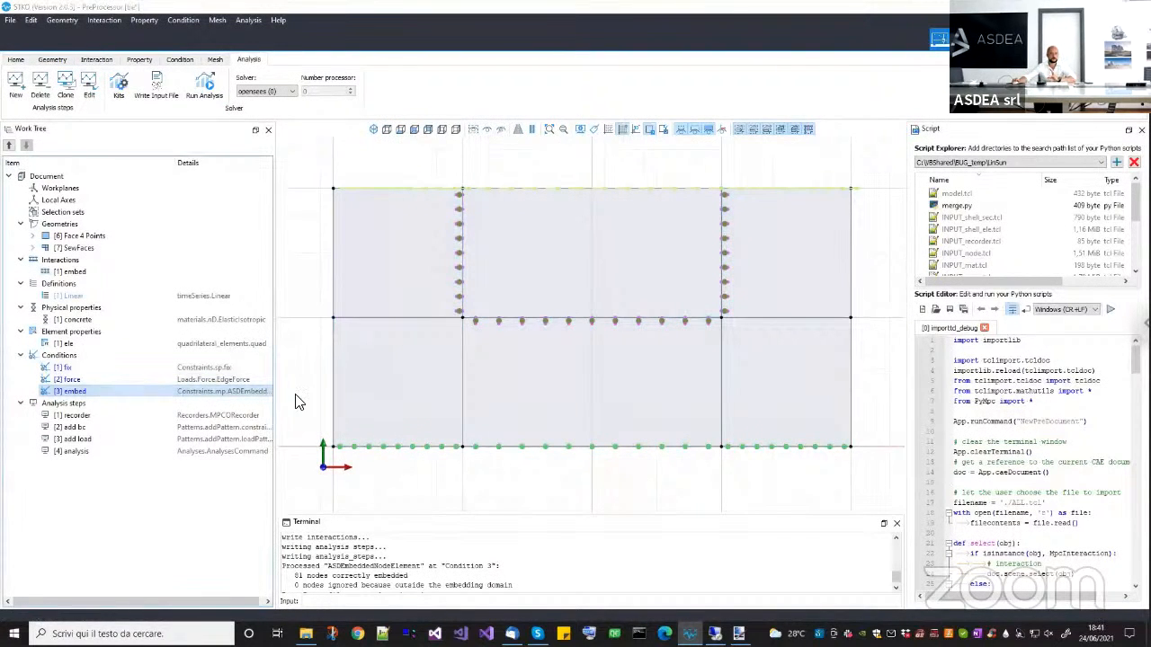
pyautogui.click(584, 245)
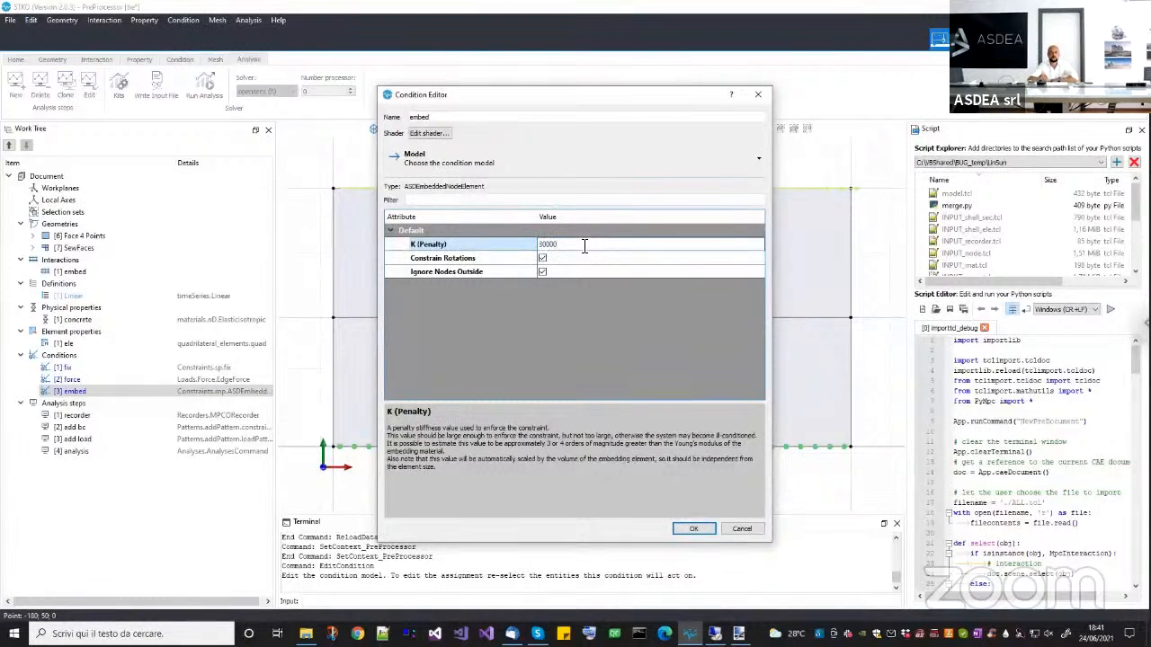
pyautogui.click(706, 530)
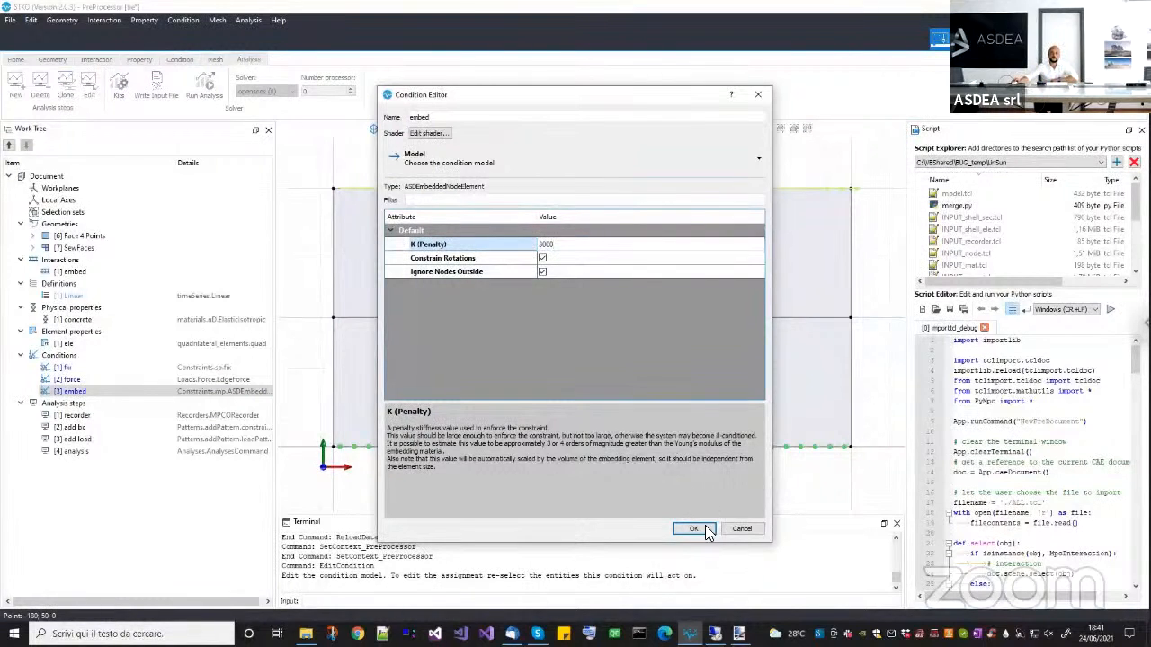
# Rerun the analysis in the tie_incompatible_mesh folder and reload the tie.mpco database in the post-processor.
pyautogui.click(205, 85)
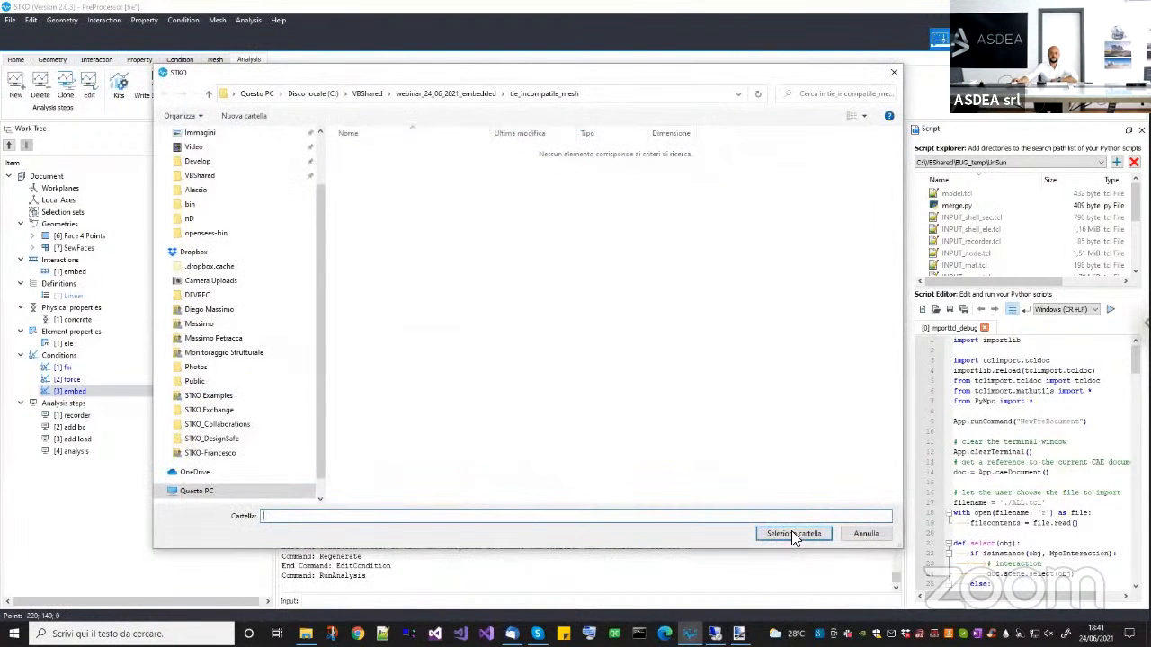
pyautogui.click(791, 533)
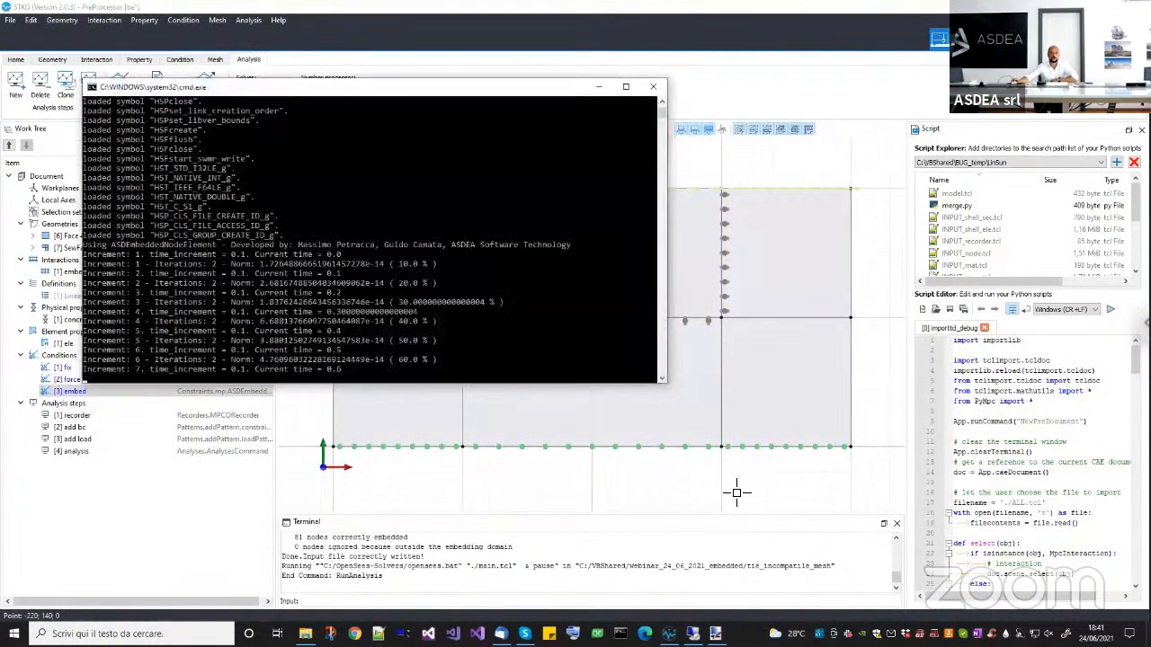
pyautogui.press('Return')
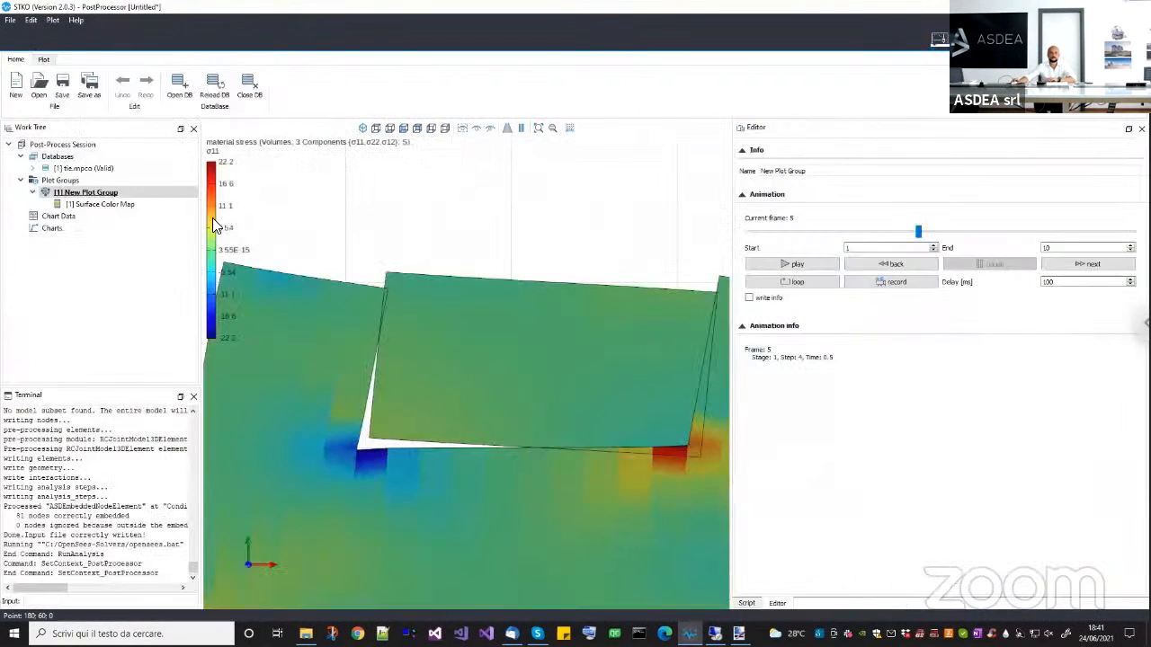
pyautogui.rightClick(121, 169)
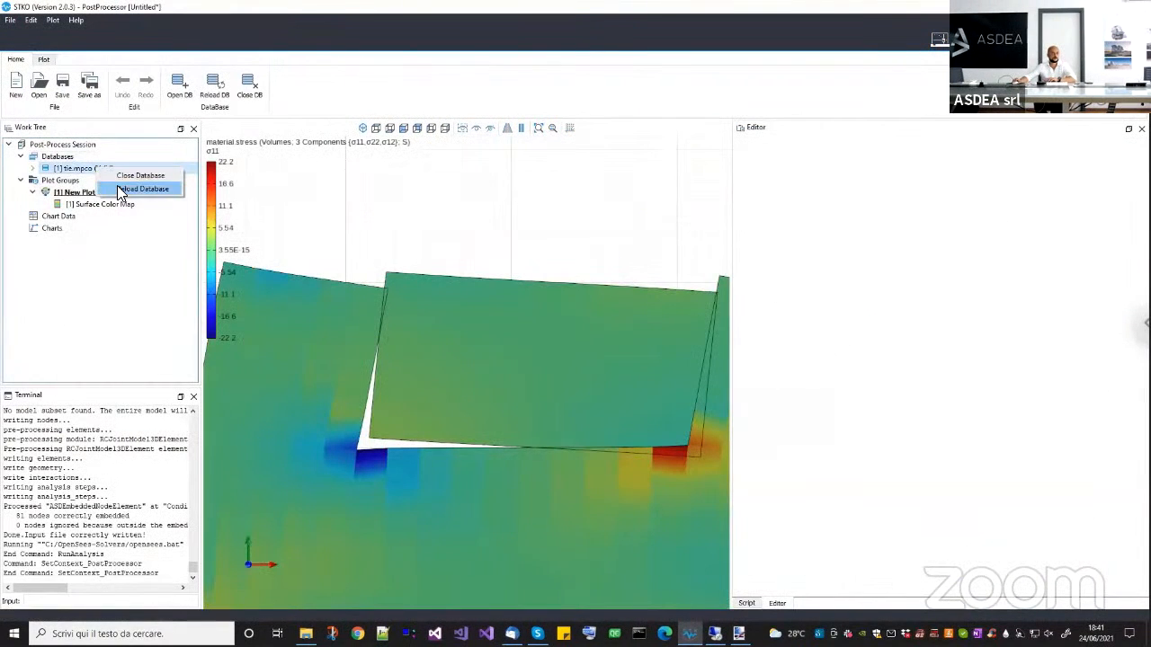
pyautogui.click(180, 190)
# Inspect the embedded block's interface along its side and at its upper corner for gaps and stress continuity in the σ11 plot.
pyautogui.scroll(5, 372, 391)
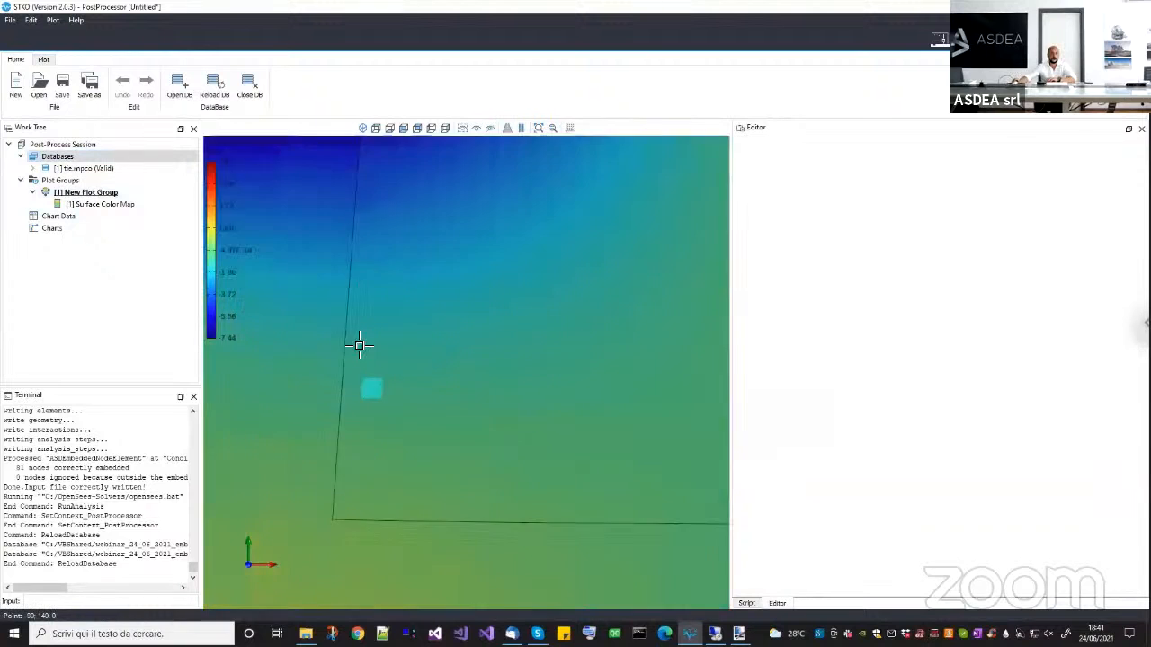
pyautogui.moveTo(372, 402); pyautogui.dragTo(373, 491, button='middle')
pyautogui.moveTo(370, 308); pyautogui.dragTo(384, 448, button='middle')
pyautogui.moveTo(389, 326); pyautogui.dragTo(398, 412, button='middle')
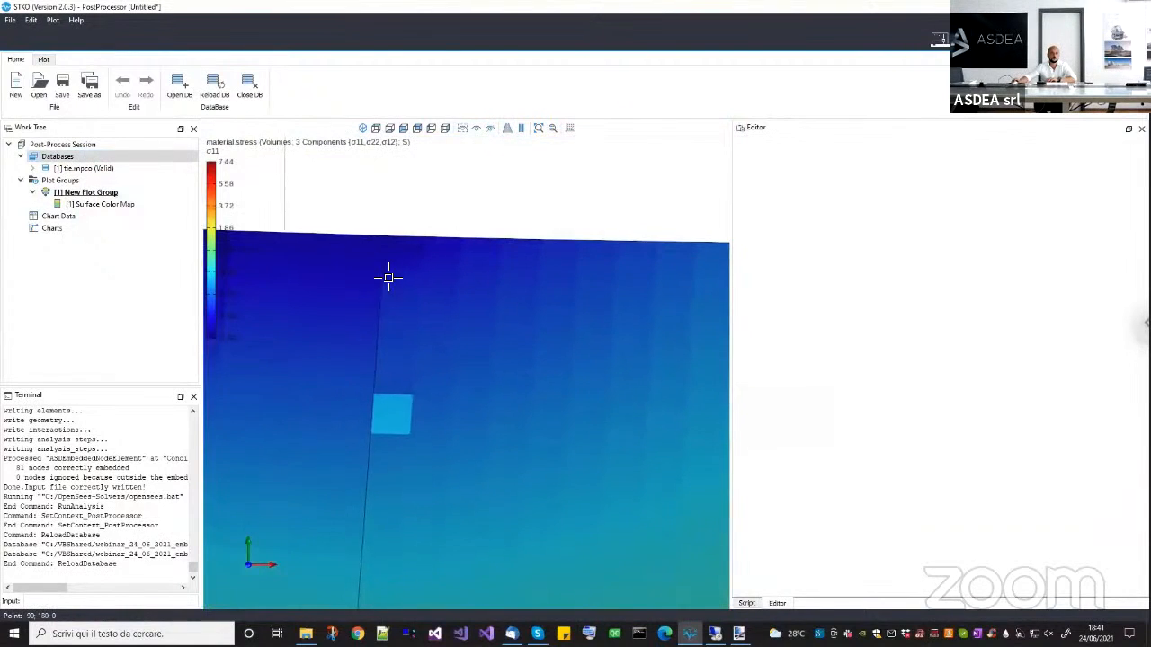
pyautogui.scroll(3, 383, 229)
pyautogui.moveTo(387, 278)
pyautogui.mouseDown(button='middle')
pyautogui.moveTo(383, 230)
pyautogui.moveTo(370, 501)
pyautogui.mouseUp(button='middle')
pyautogui.scroll(3, 385, 229)
pyautogui.moveTo(402, 227); pyautogui.dragTo(409, 329, button='middle')
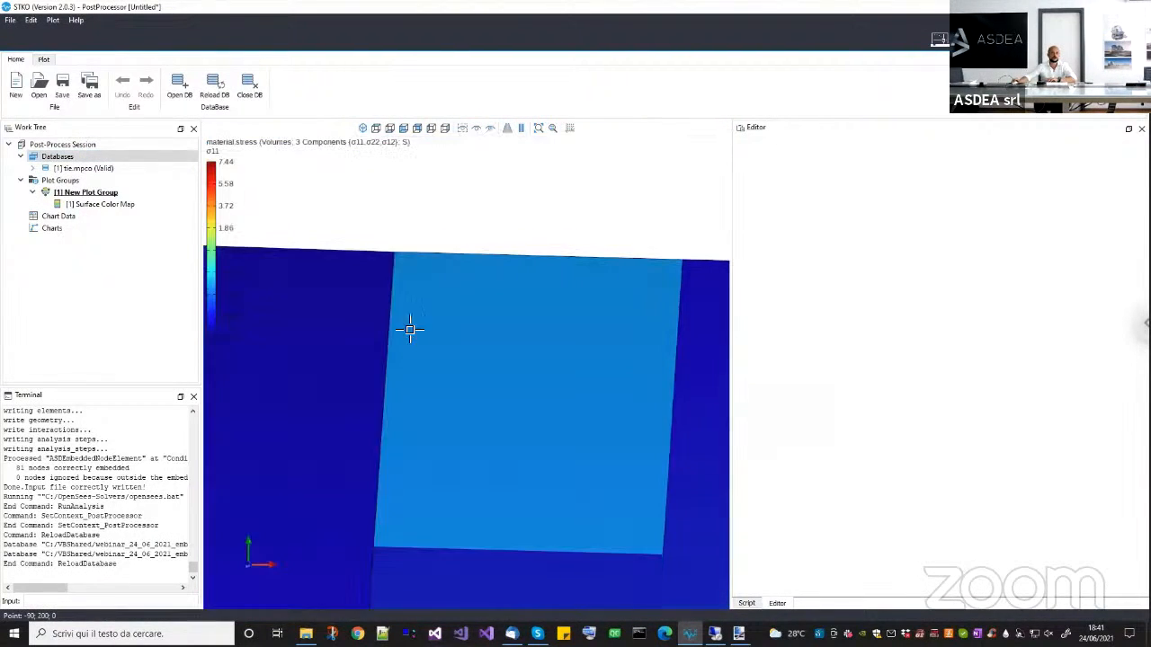
pyautogui.scroll(3, 387, 225)
pyautogui.moveTo(387, 225); pyautogui.dragTo(438, 290, button='middle')
pyautogui.scroll(-7, 434, 333)
pyautogui.scroll(-1, 458, 337)
pyautogui.moveTo(458, 337); pyautogui.dragTo(458, 286, button='middle')
pyautogui.scroll(-1, 458, 285)
pyautogui.scroll(-2, 469, 353)
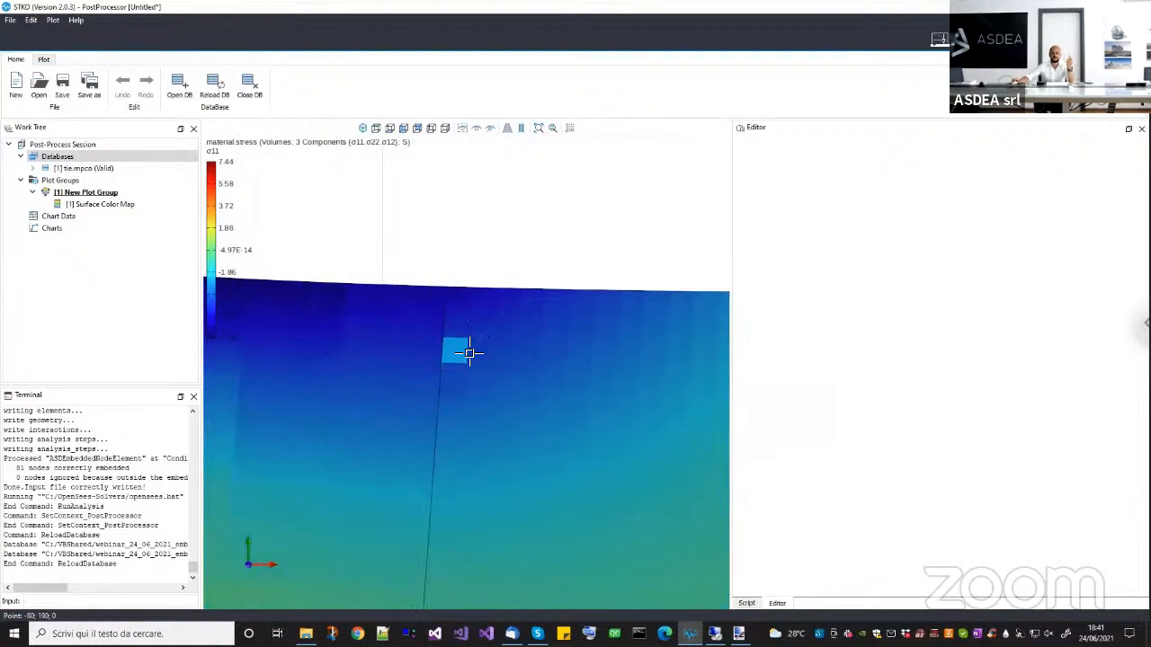
pyautogui.scroll(-2, 469, 355)
pyautogui.scroll(7, 462, 307)
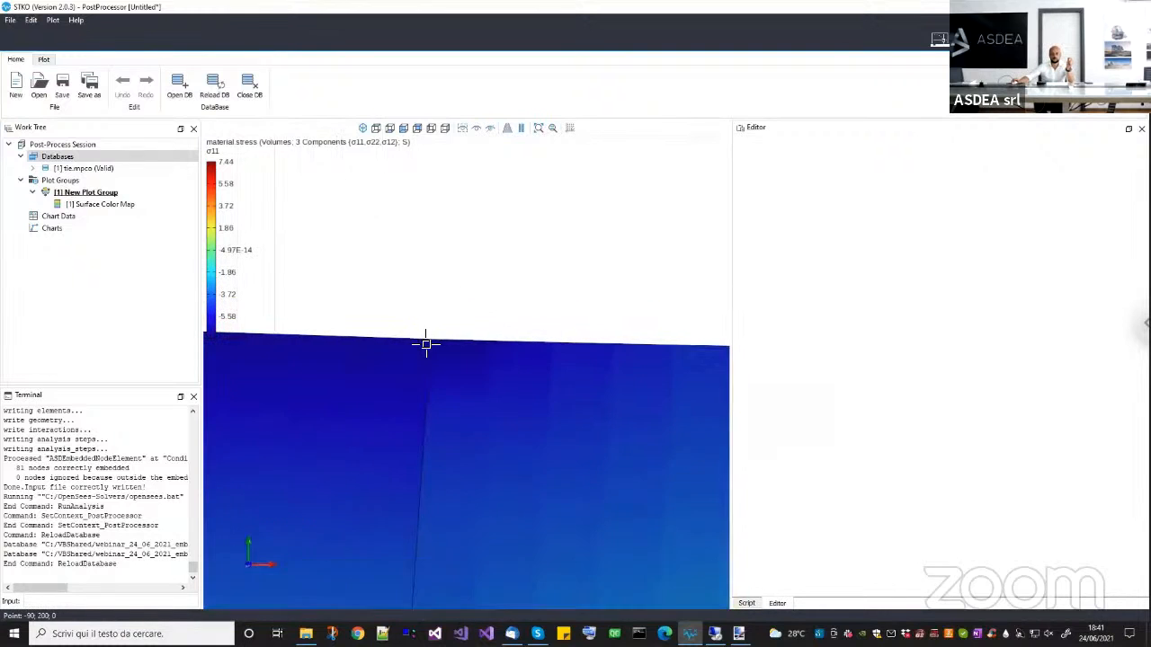
pyautogui.scroll(-5, 426, 344)
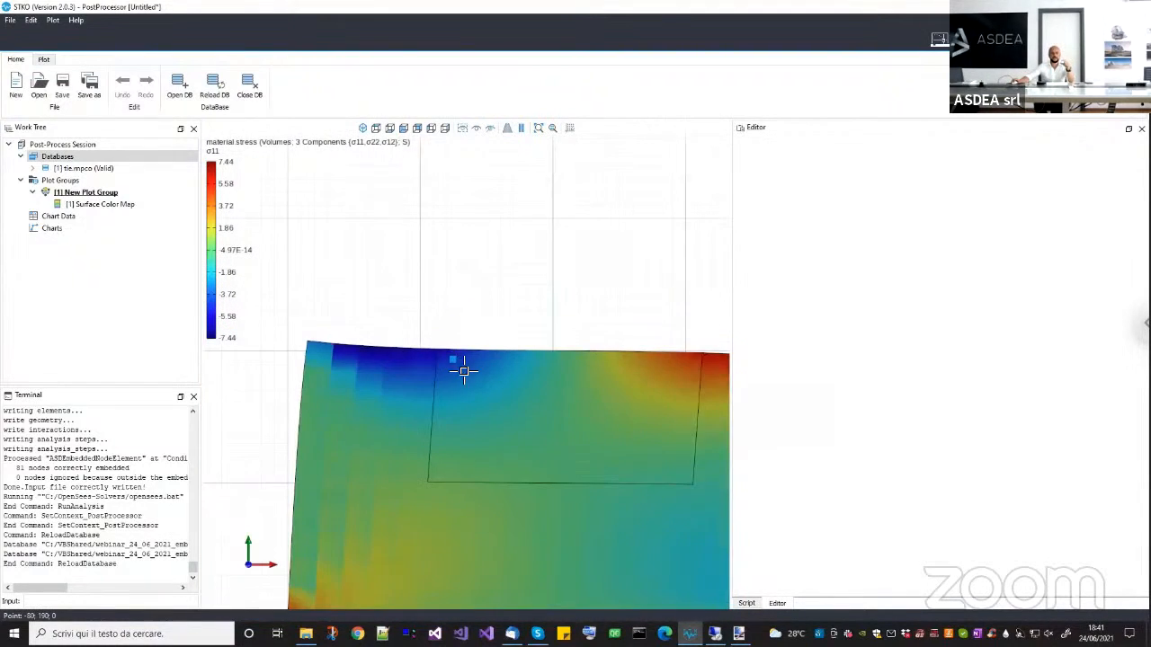
pyautogui.moveTo(504, 381); pyautogui.dragTo(486, 355, button='middle')
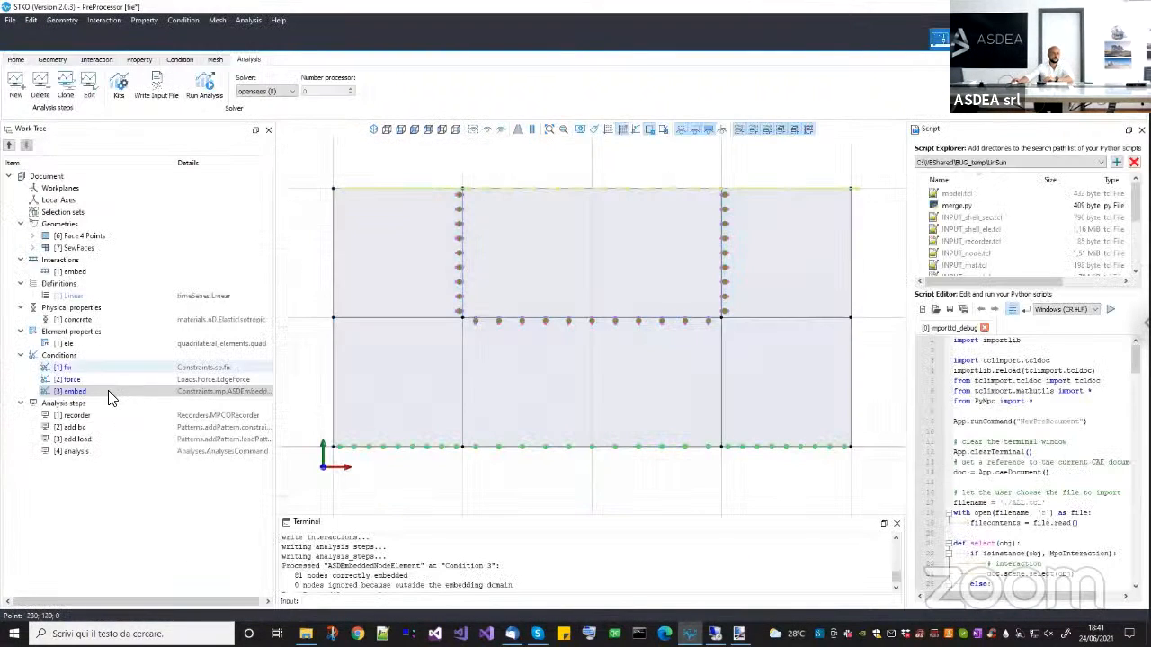
# Return to the preprocessor and set the embed condition's K (Penalty) to 300.
pyautogui.click(111, 392)
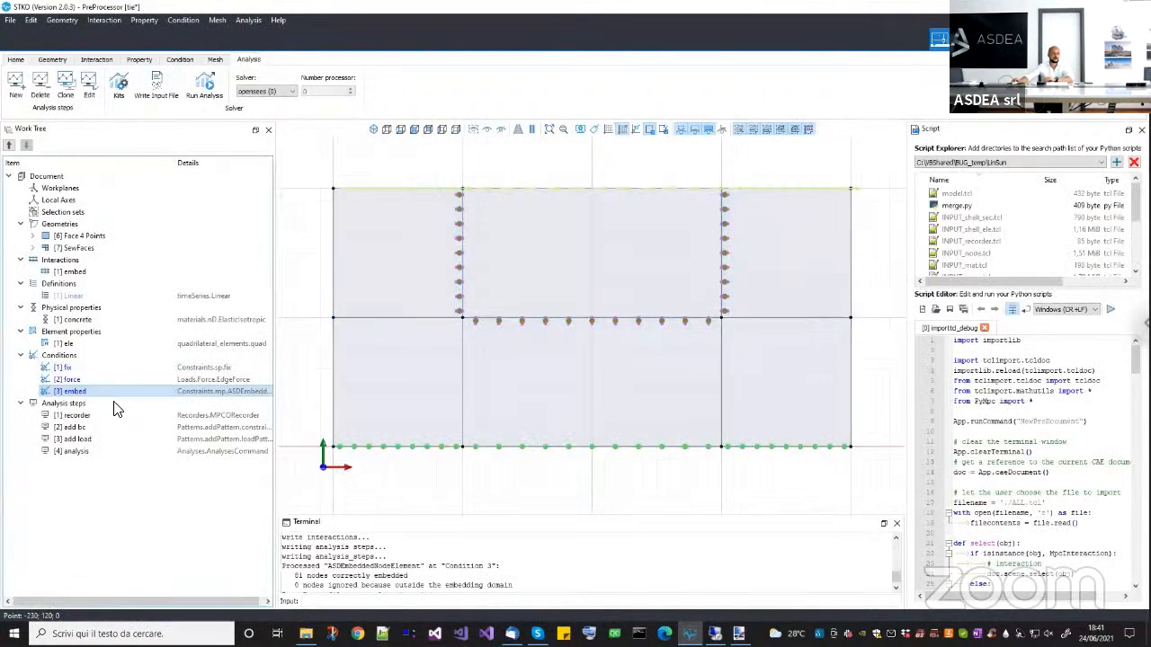
pyautogui.rightClick(115, 410)
pyautogui.click(135, 426)
pyautogui.click(568, 247)
pyautogui.click(554, 245)
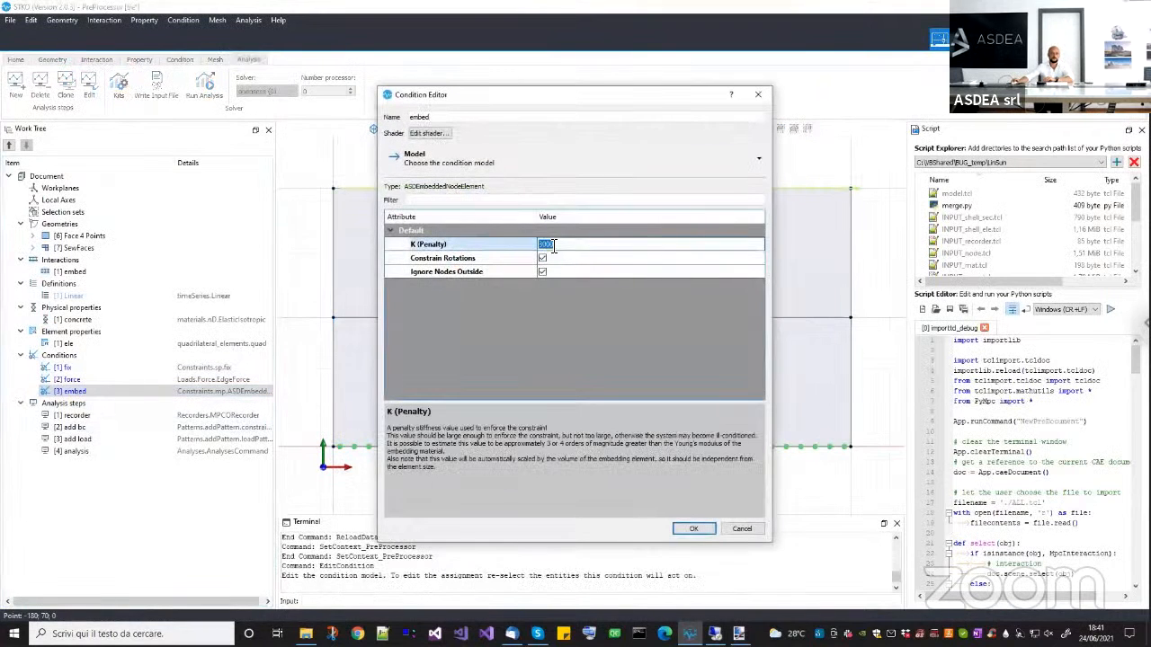
pyautogui.click(695, 528)
# Rerun the analysis in the tie_incompatible_mesh folder and reload the tie.mpco database in the post-processor.
pyautogui.click(205, 90)
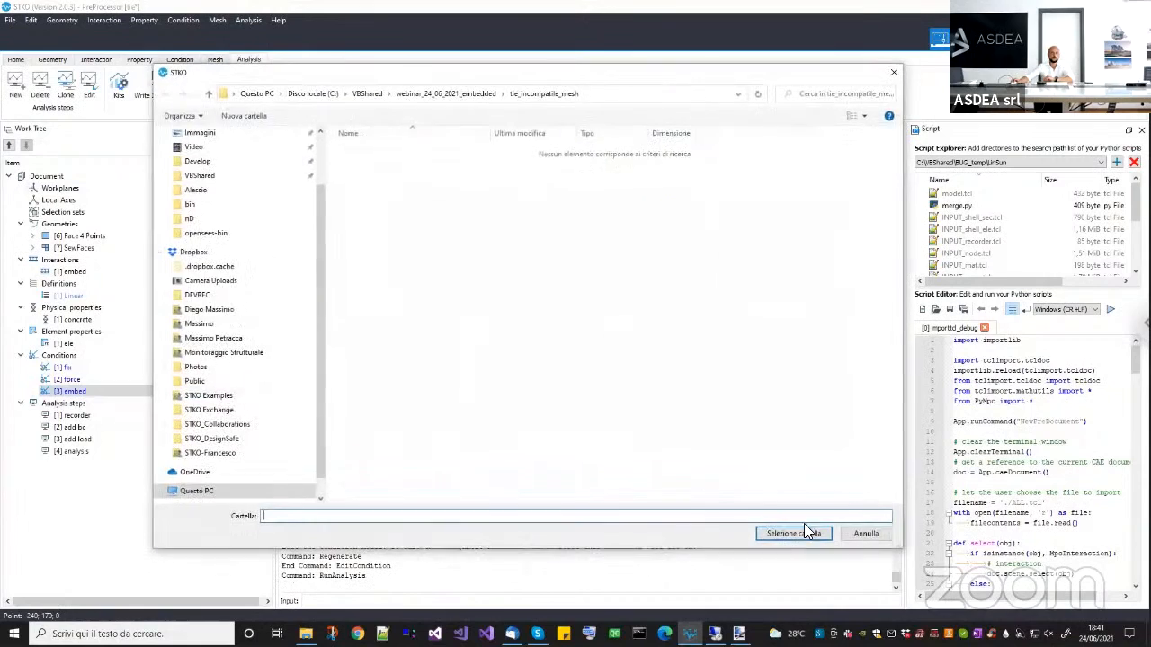
pyautogui.click(794, 533)
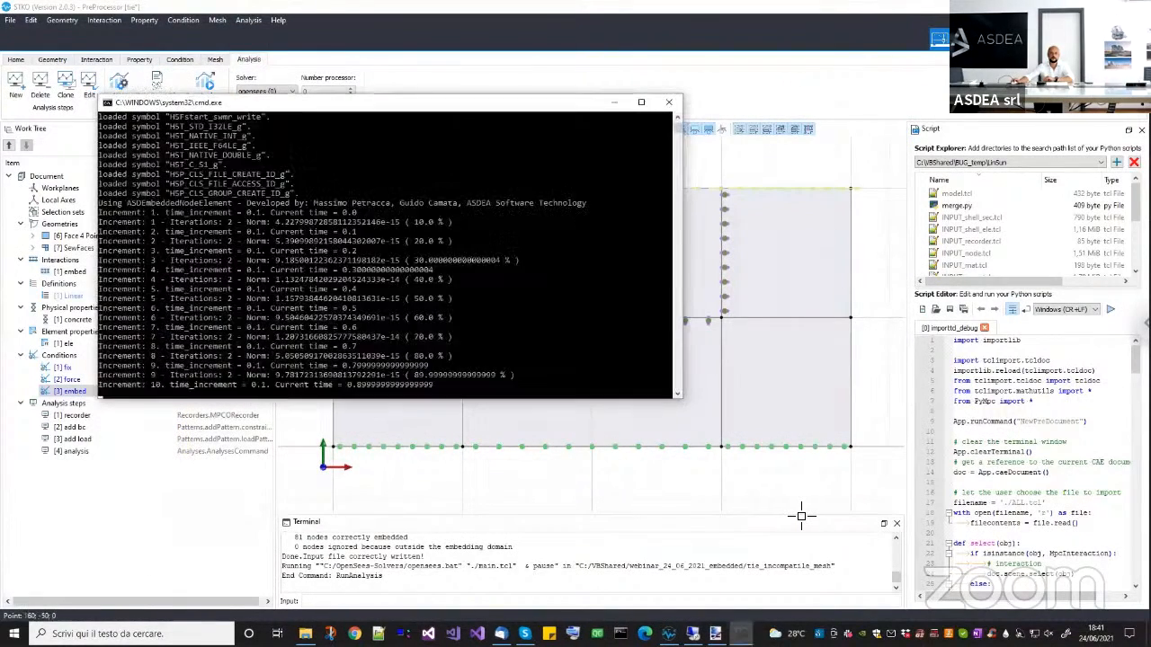
pyautogui.press('Return')
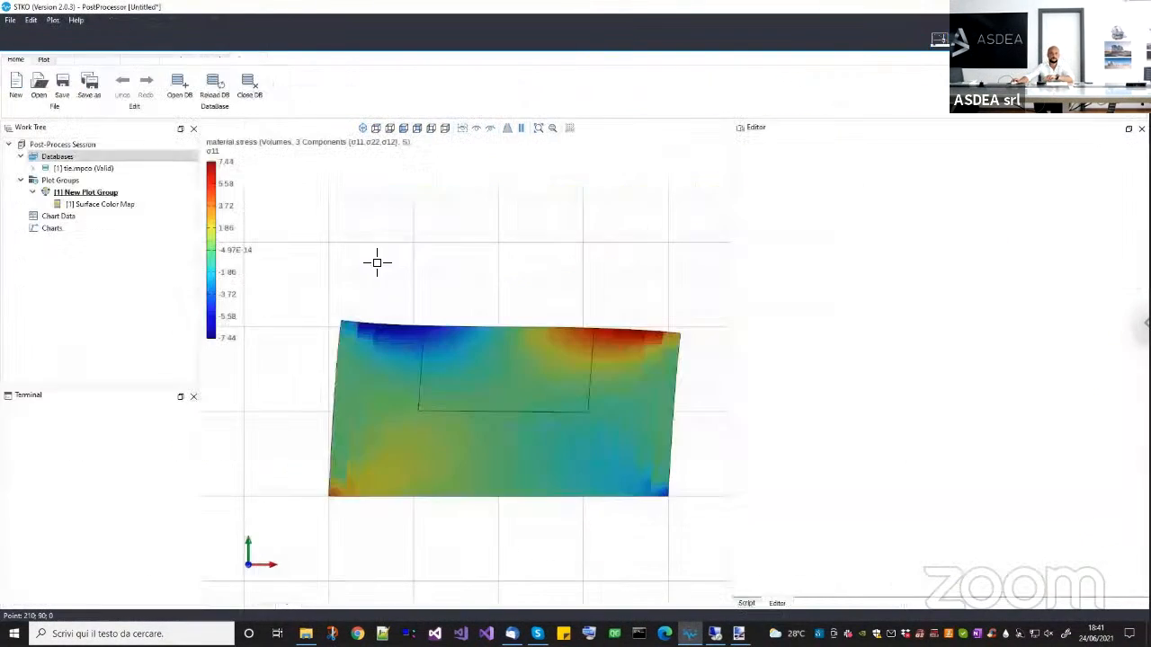
pyautogui.rightClick(131, 170)
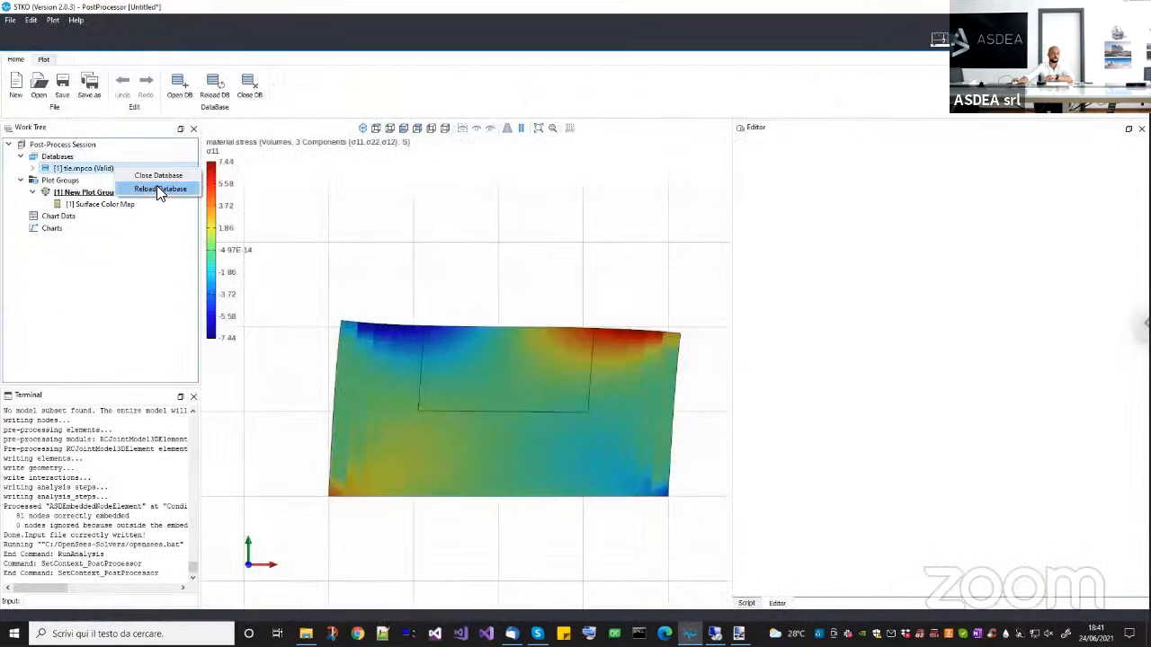
pyautogui.click(160, 188)
# Examine the joint between the embedded block's upper corner and the surrounding mesh for any offset.
pyautogui.scroll(3, 485, 331)
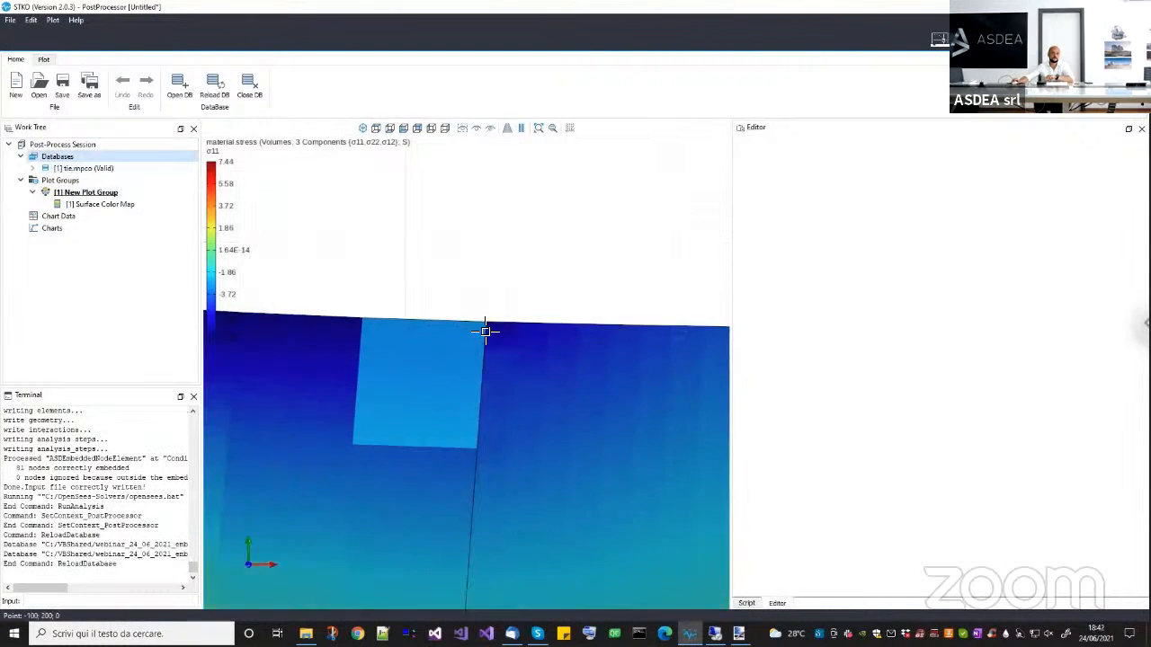
pyautogui.scroll(5, 466, 328)
pyautogui.moveTo(465, 329); pyautogui.dragTo(384, 351, button='middle')
pyautogui.scroll(4, 498, 324)
pyautogui.scroll(3, 449, 340)
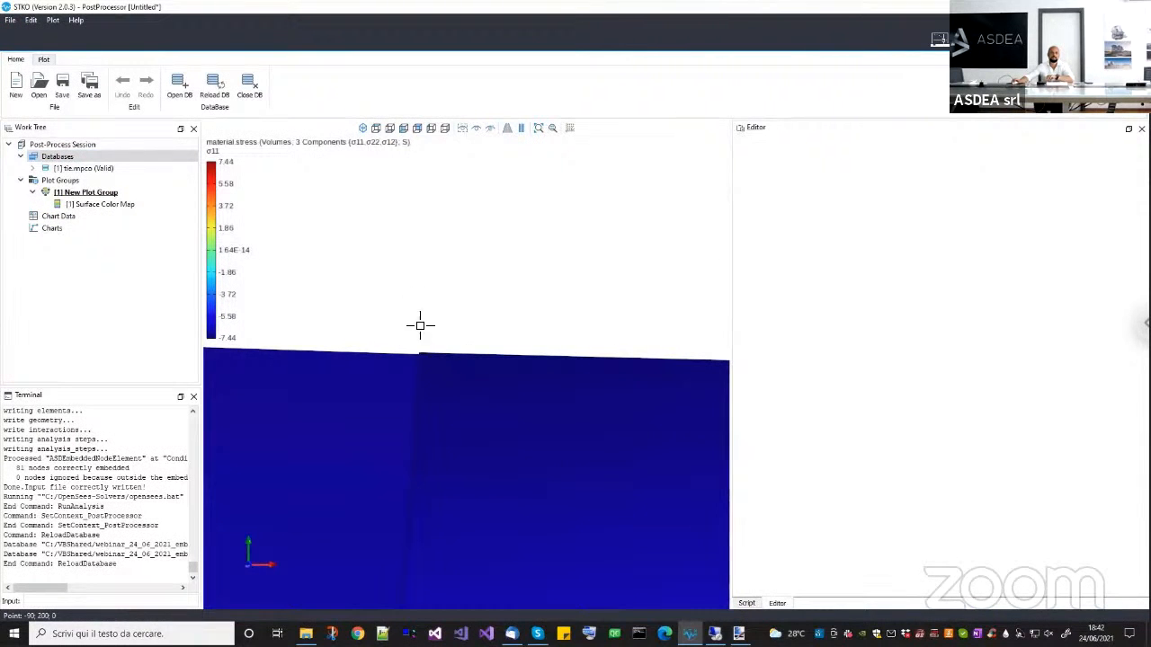
# Return to the preprocessor and set the embed condition's K (Penalty) to 30.
pyautogui.click(939, 39)
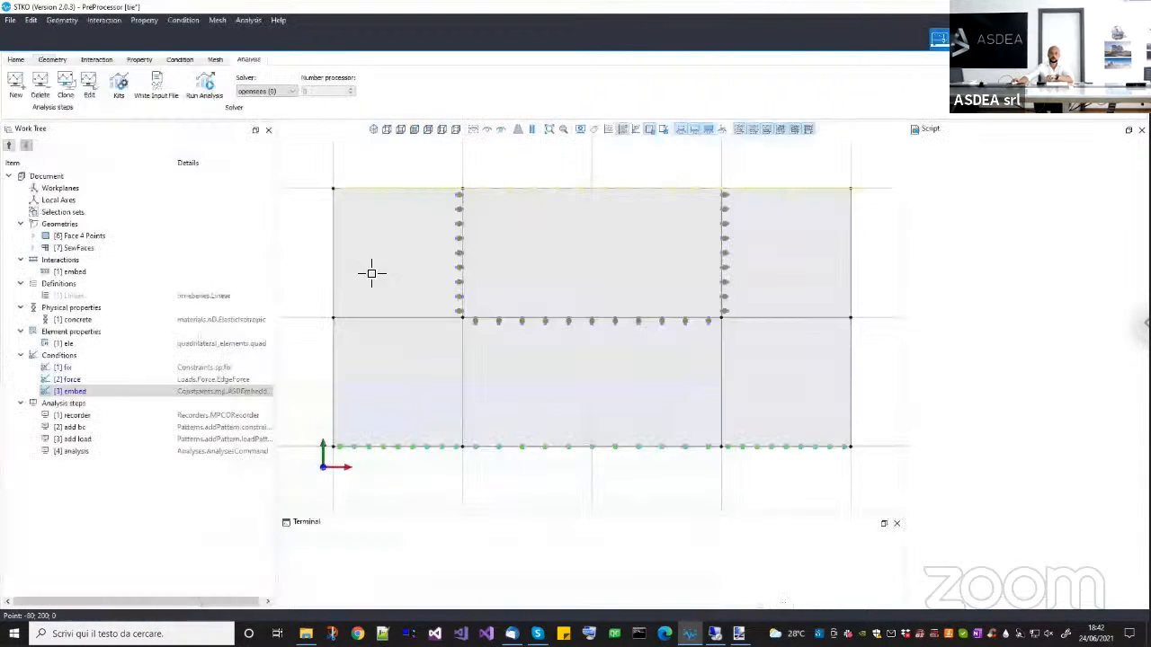
pyautogui.rightClick(150, 393)
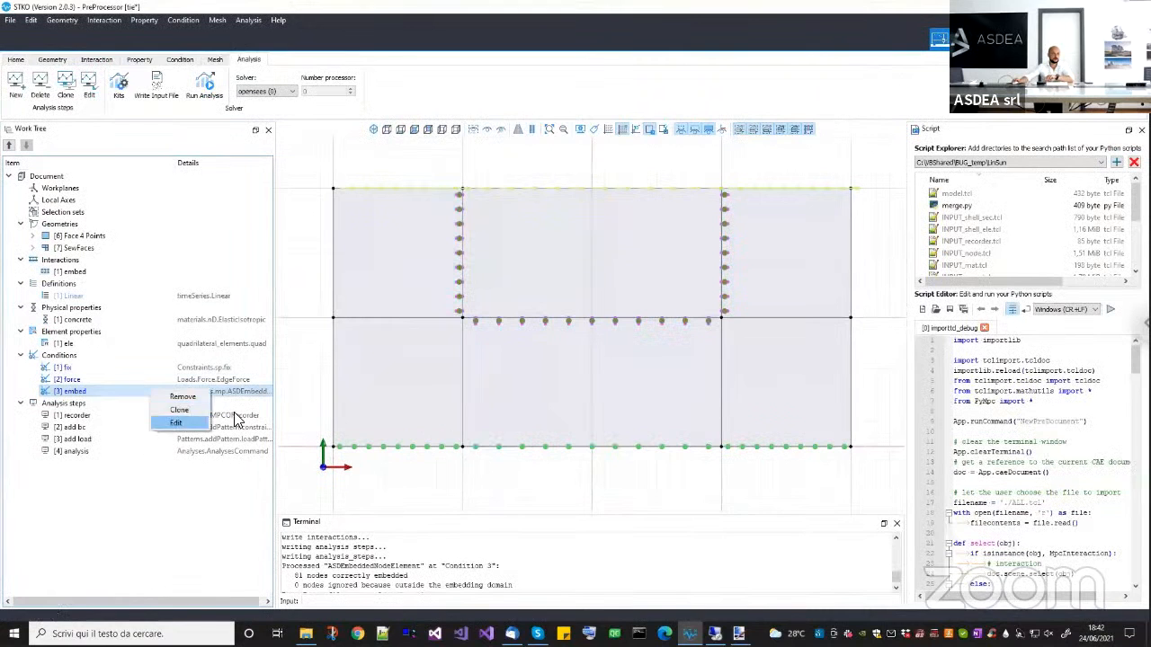
pyautogui.click(178, 422)
pyautogui.doubleClick(560, 244)
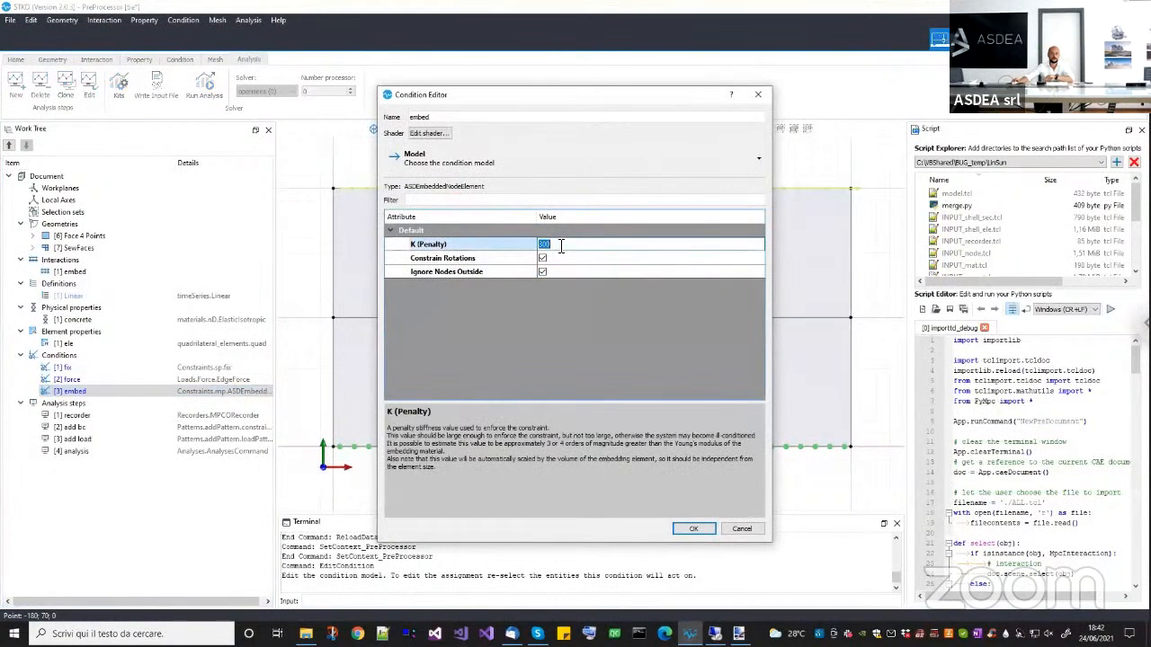
pyautogui.click(691, 527)
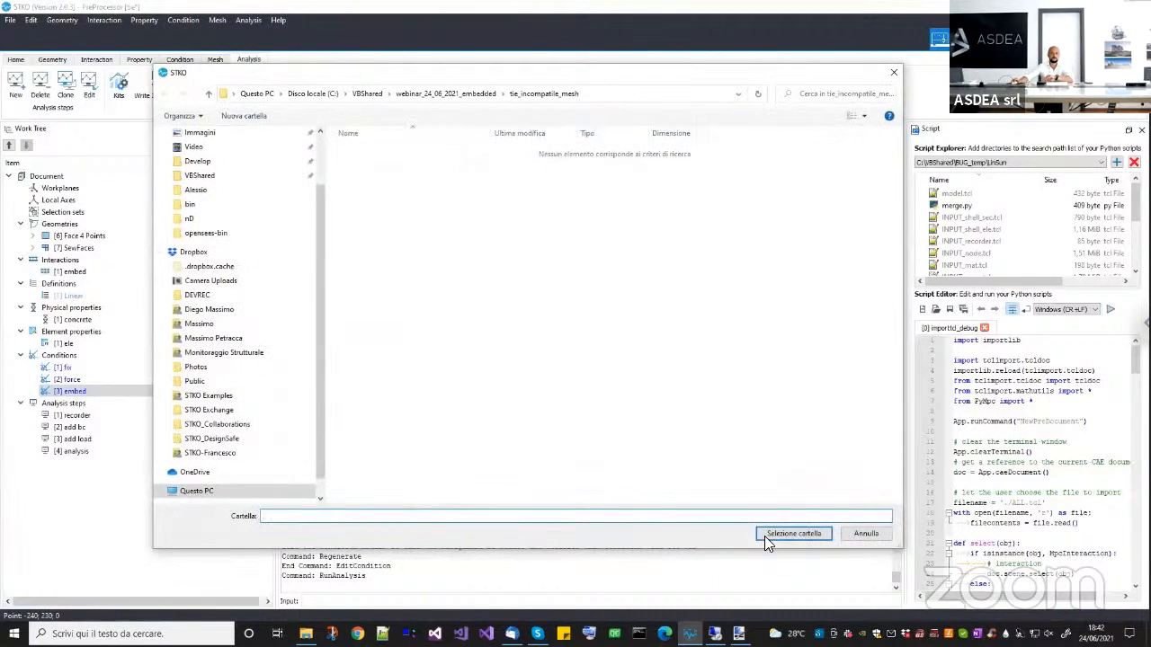
# Rerun the analysis in the tie_incompatible_mesh folder and inspect the block's interface and lower corner in the reloaded tie.mpco results.
pyautogui.click(766, 538)
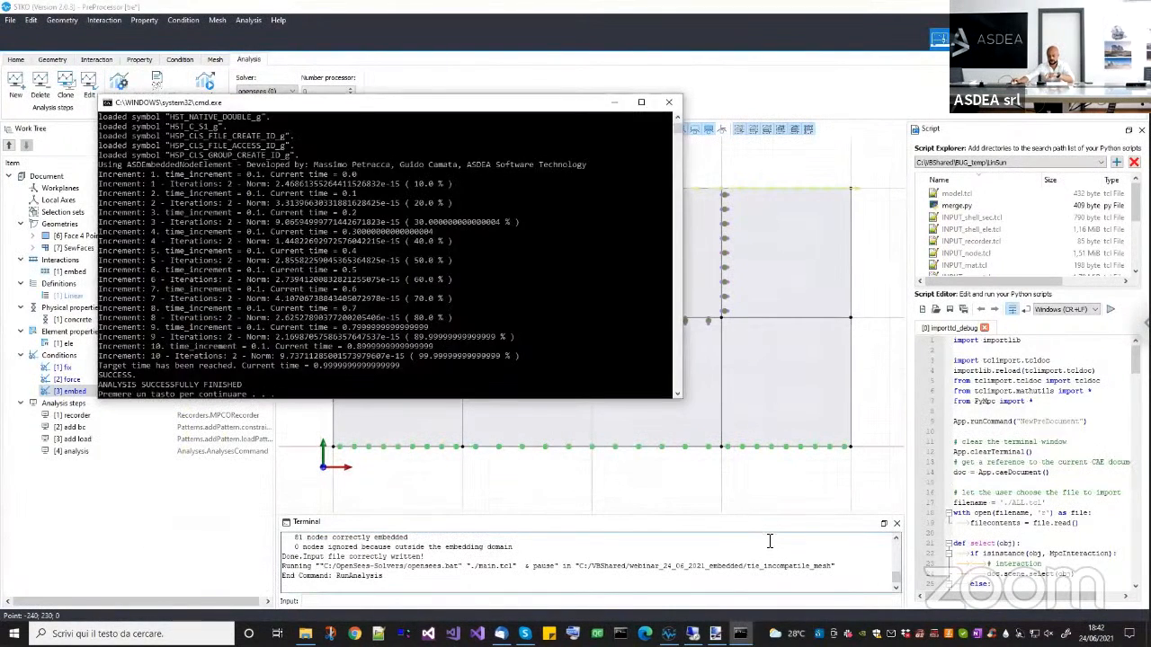
pyautogui.press('Return')
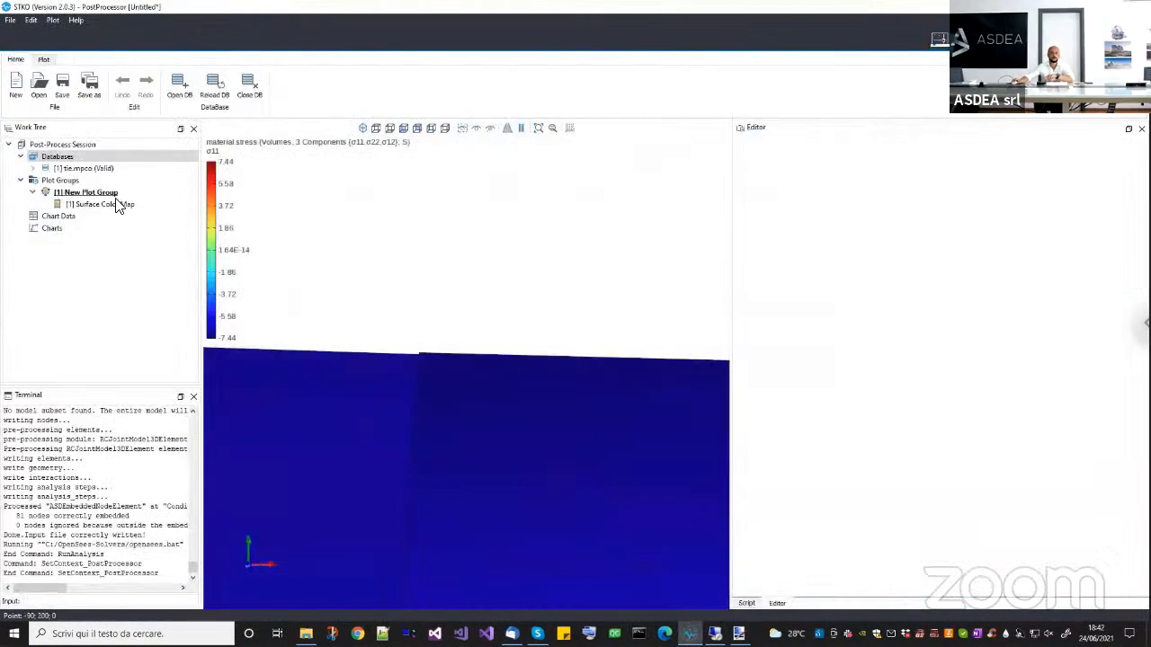
pyautogui.click(149, 189)
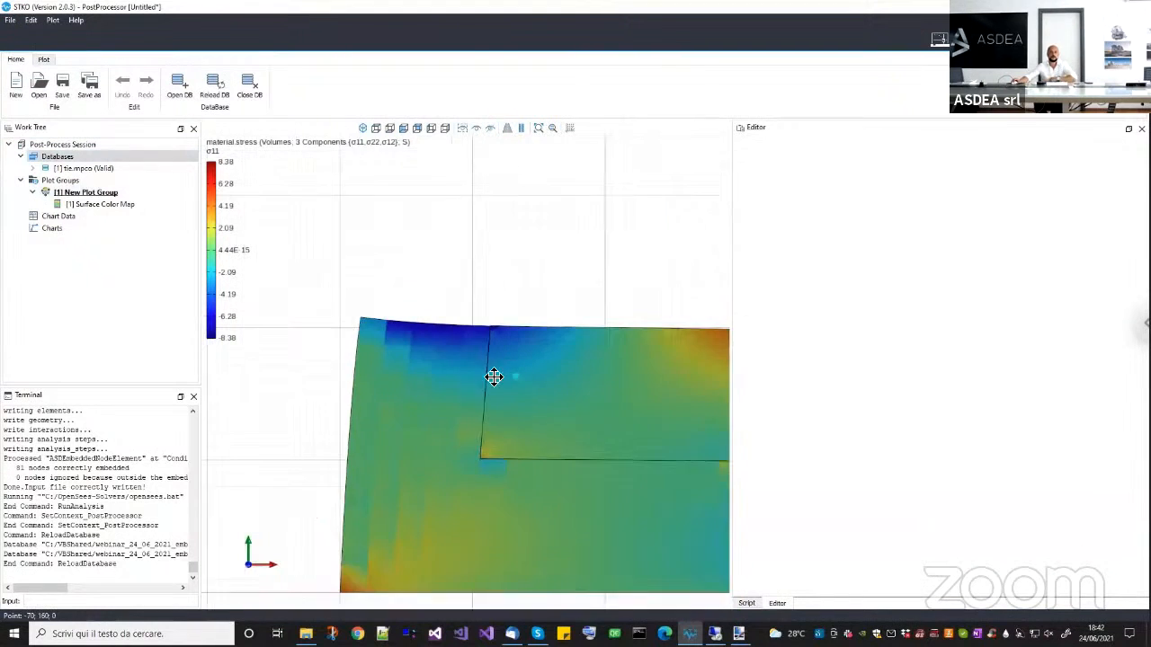
pyautogui.scroll(5, 404, 470)
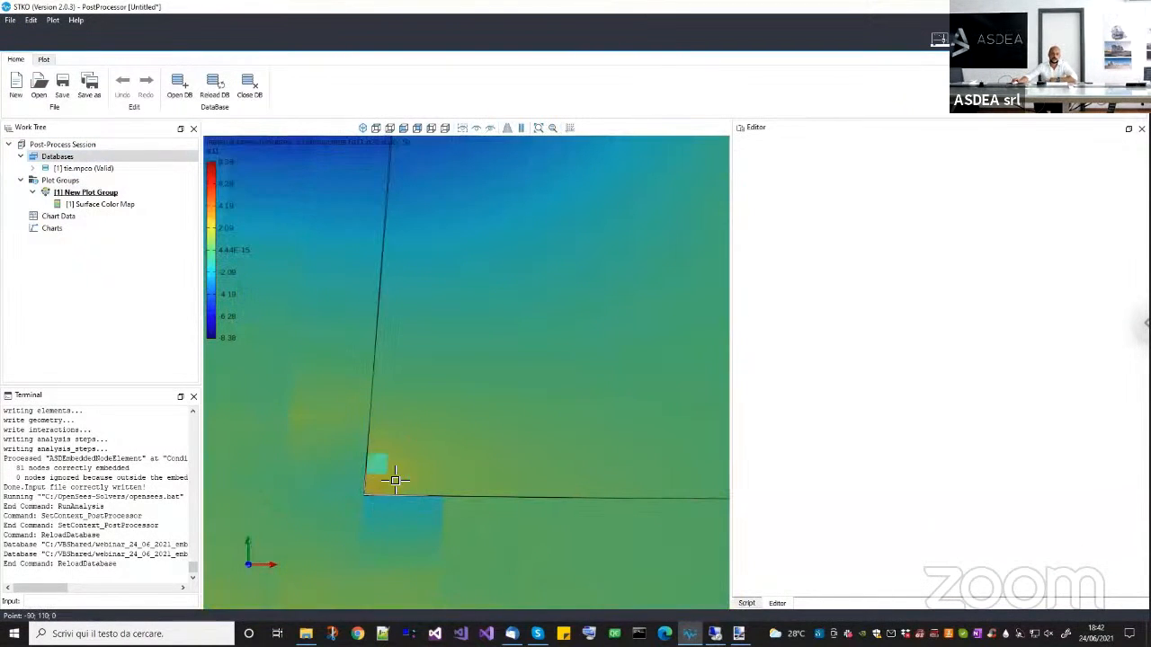
pyautogui.scroll(-5, 388, 468)
pyautogui.scroll(-2, 389, 458)
# Return to the preprocessor and set the embed condition's K (Penalty) to 30000e3.
pyautogui.click(939, 38)
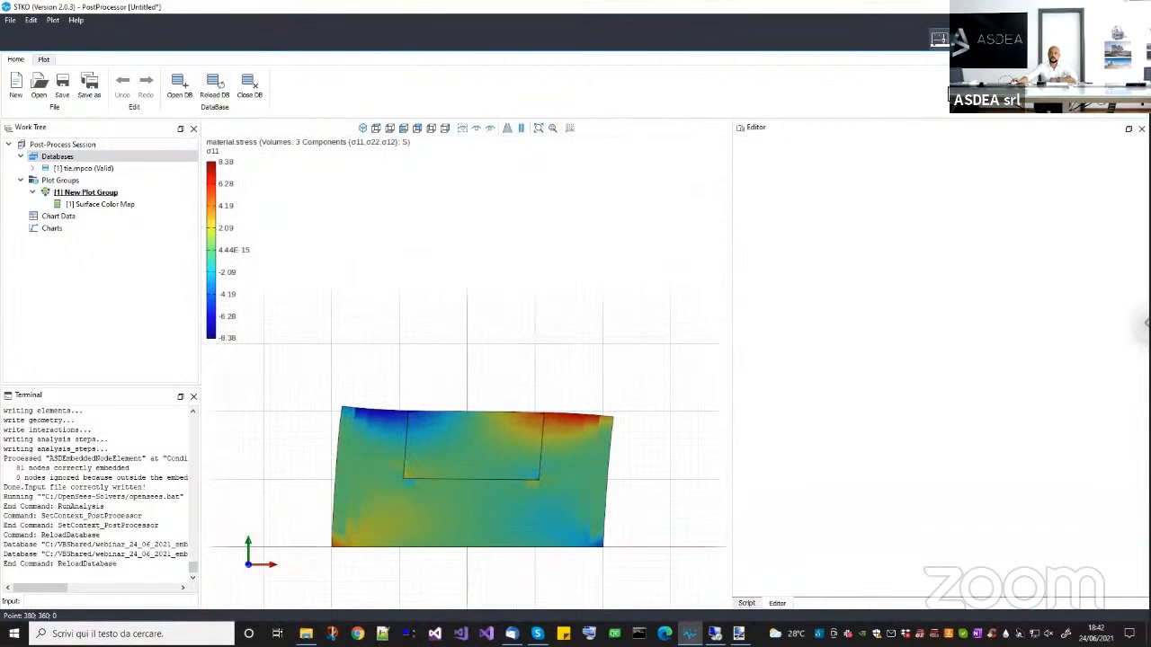
pyautogui.click(106, 394)
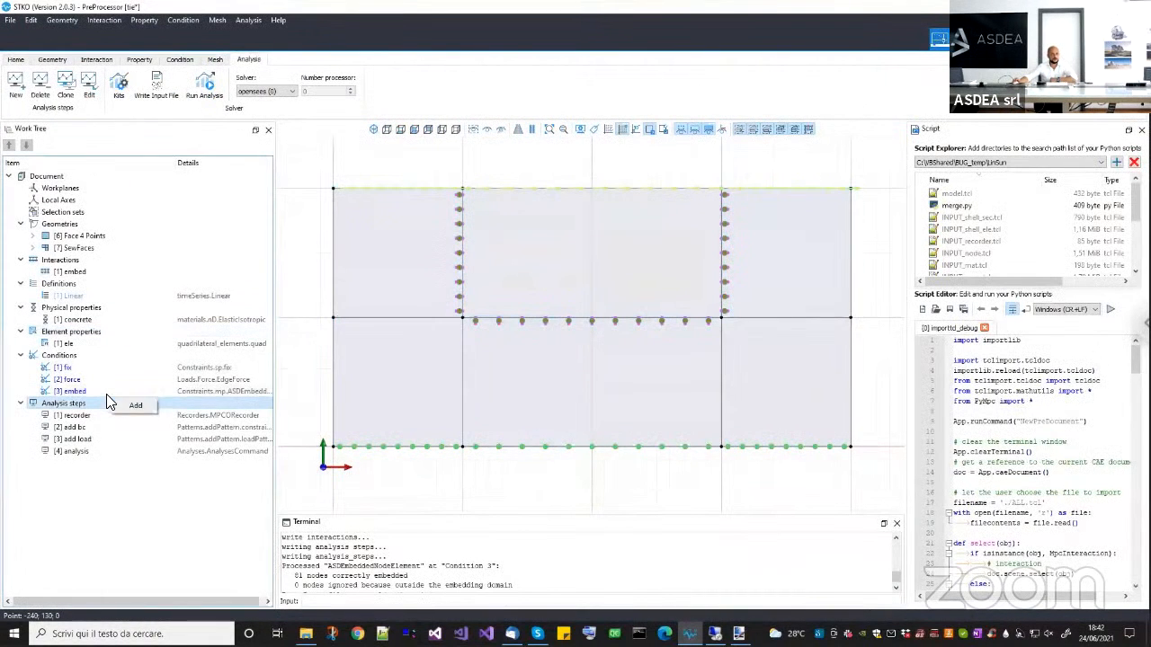
pyautogui.rightClick(107, 397)
pyautogui.click(133, 433)
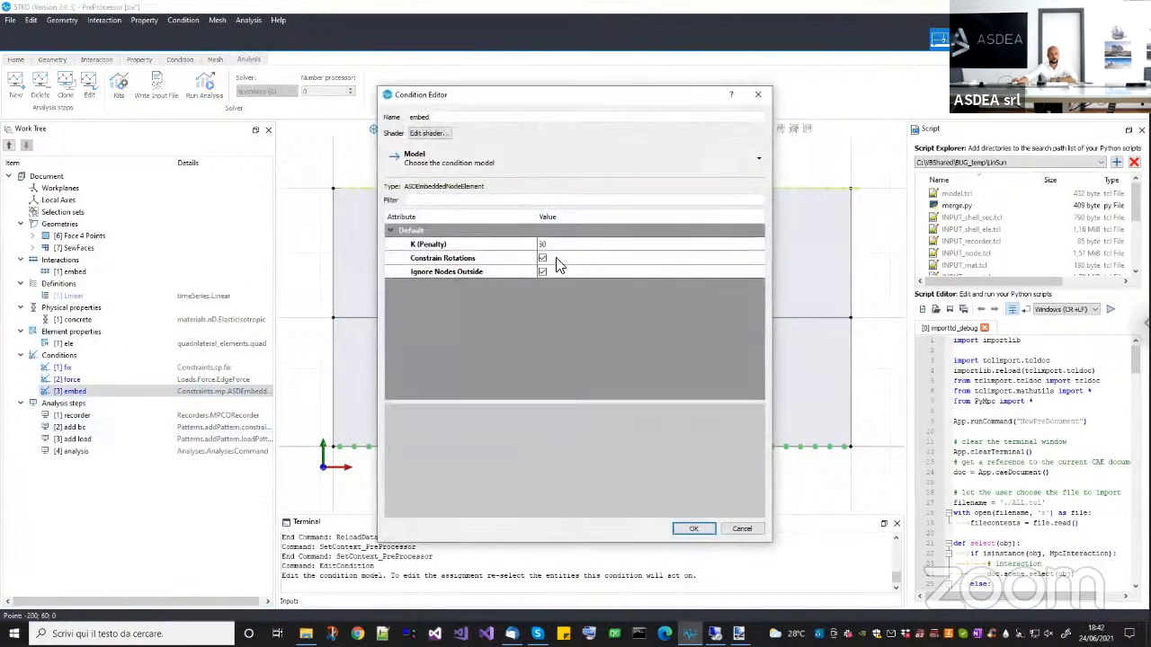
pyautogui.doubleClick(578, 244)
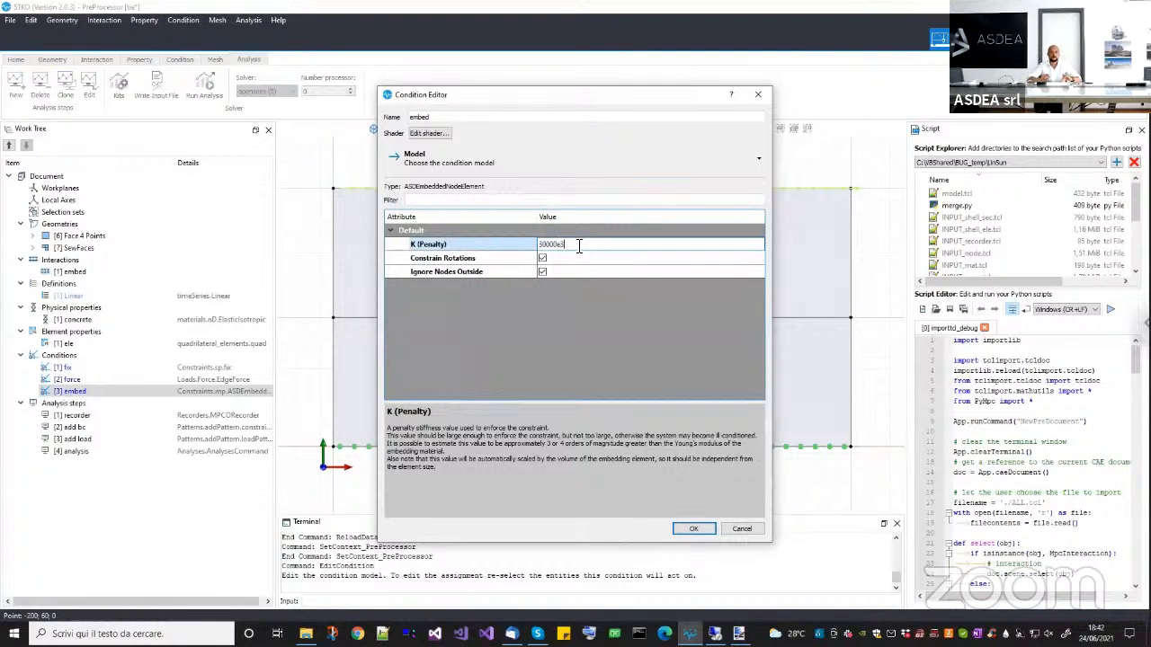
pyautogui.click(607, 363)
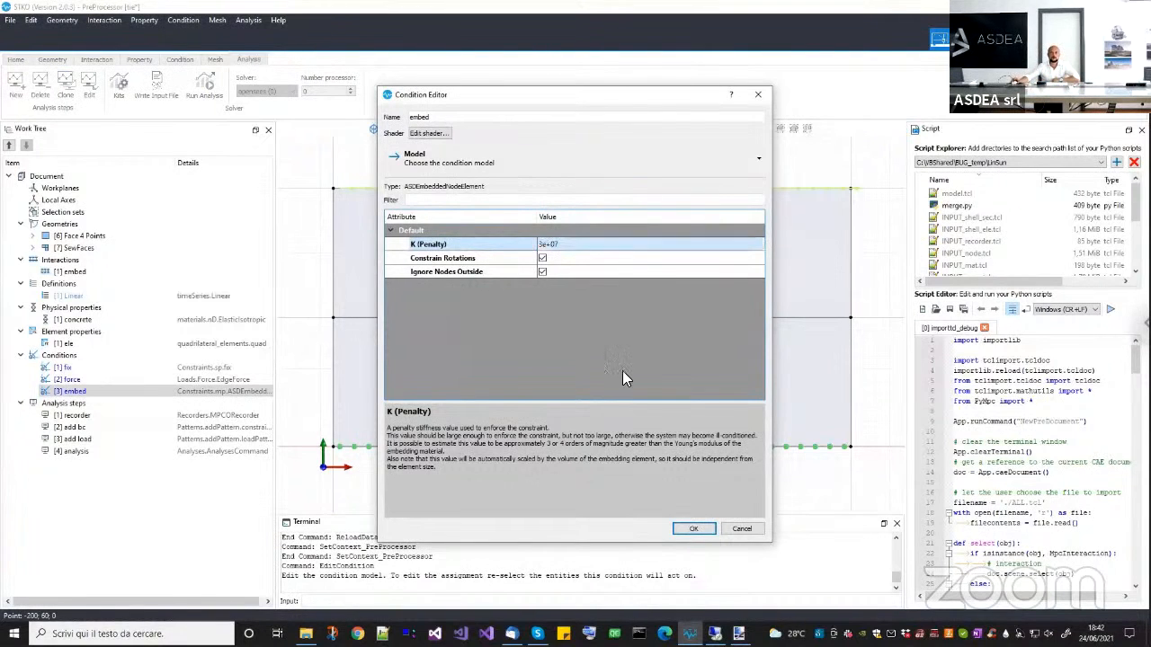
pyautogui.click(691, 529)
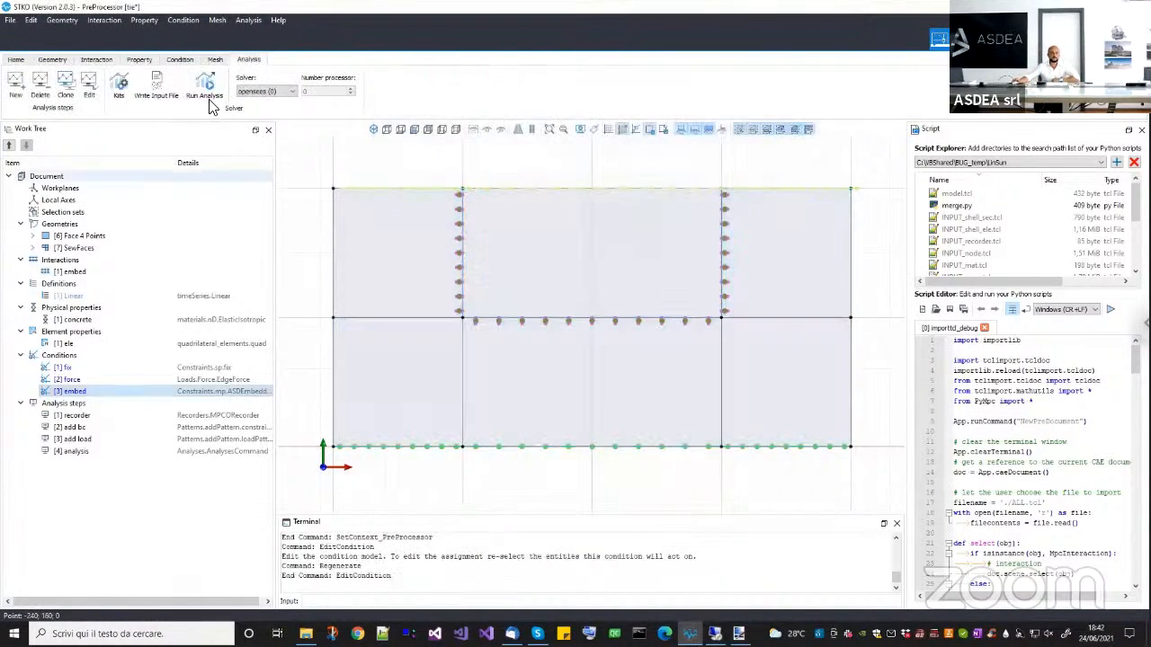
# Rerun the analysis in the tie_incompatible_mesh folder and reload the tie.mpco database in the postprocessor.
pyautogui.click(209, 96)
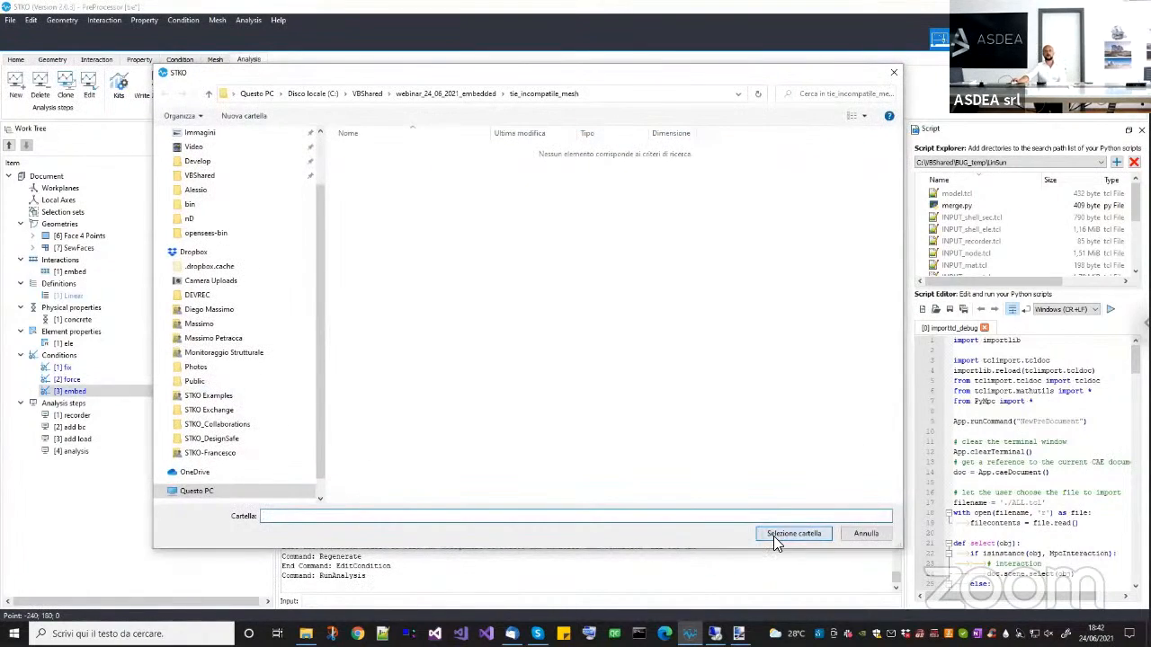
pyautogui.click(775, 536)
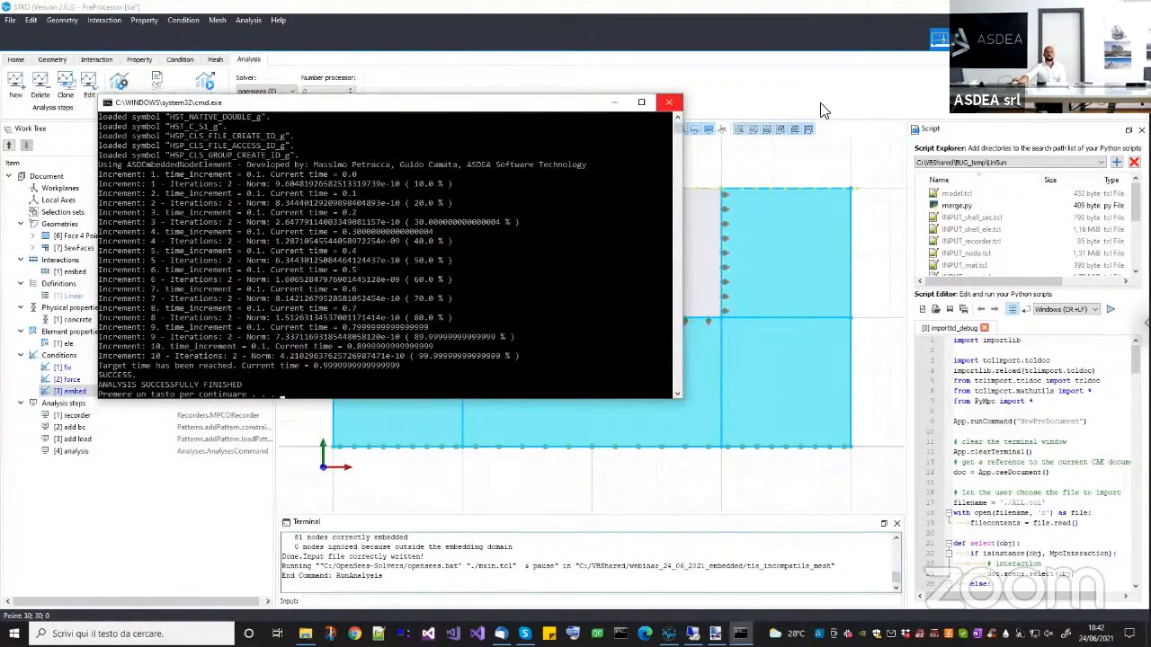
pyautogui.click(668, 104)
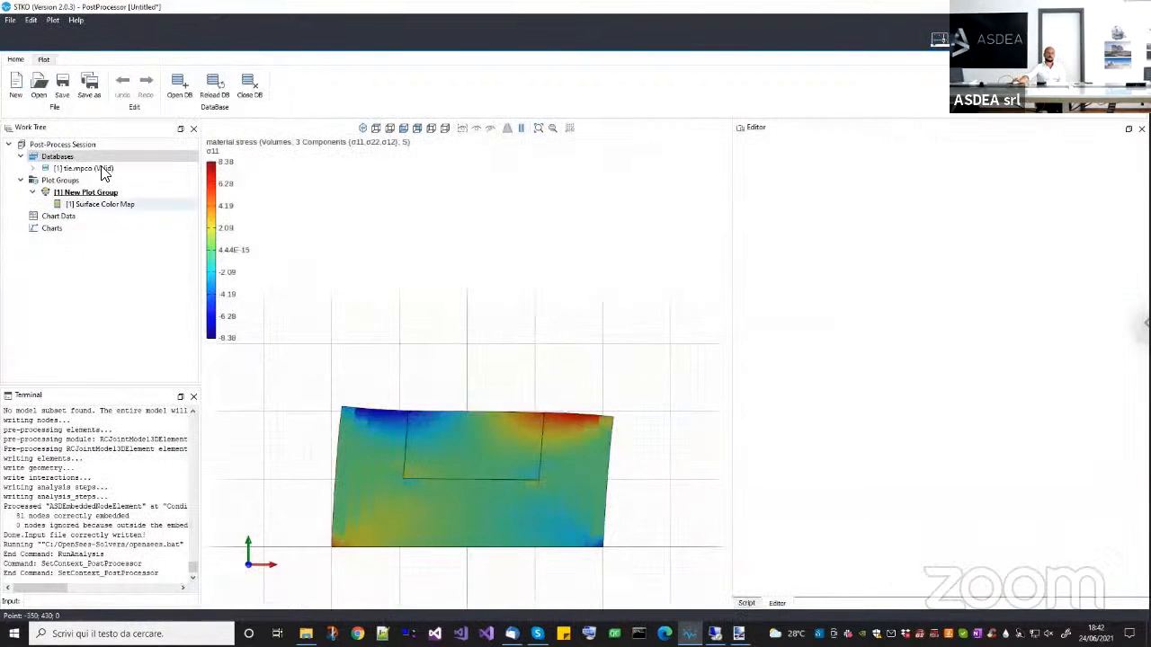
pyautogui.rightClick(118, 170)
pyautogui.click(135, 190)
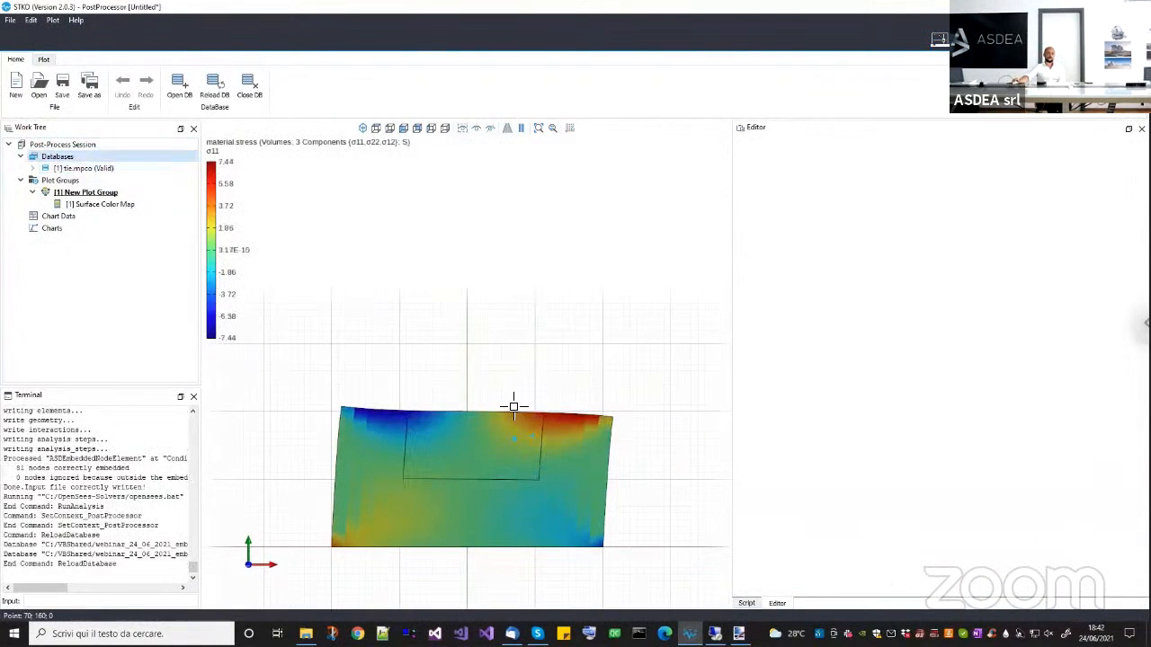
# Inspect the stress plot where the embedded block's upper-left corner meets the surrounding mesh, checking the continuity of the deformed edge.
pyautogui.scroll(4, 477, 365)
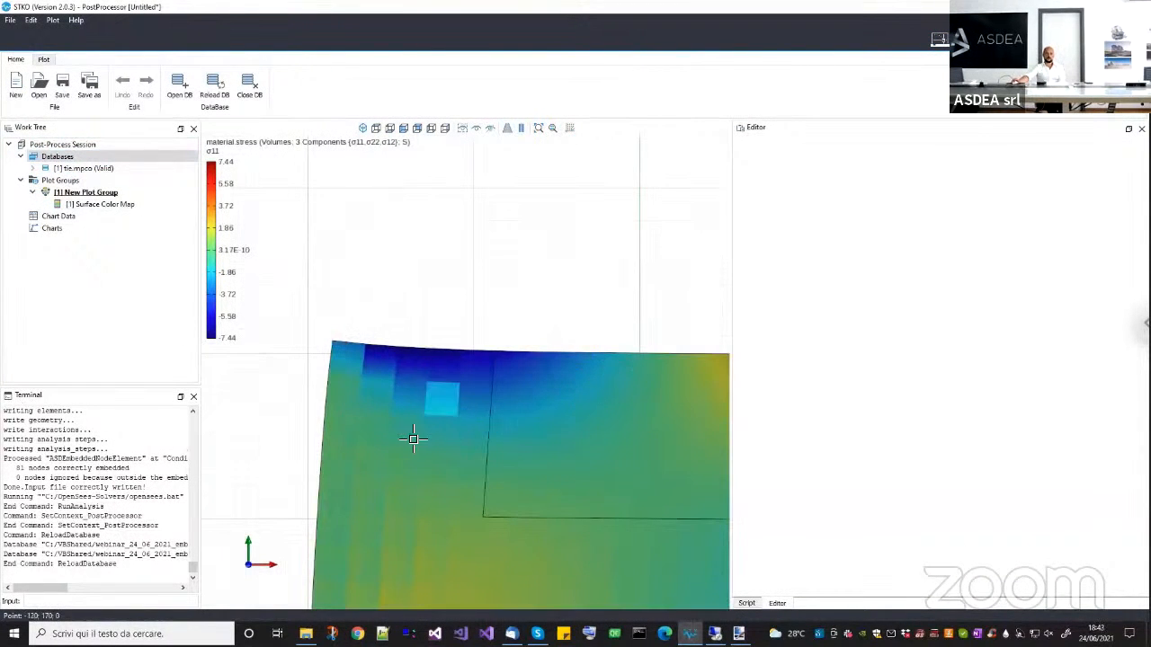
pyautogui.scroll(2, 507, 355)
pyautogui.scroll(3, 507, 355)
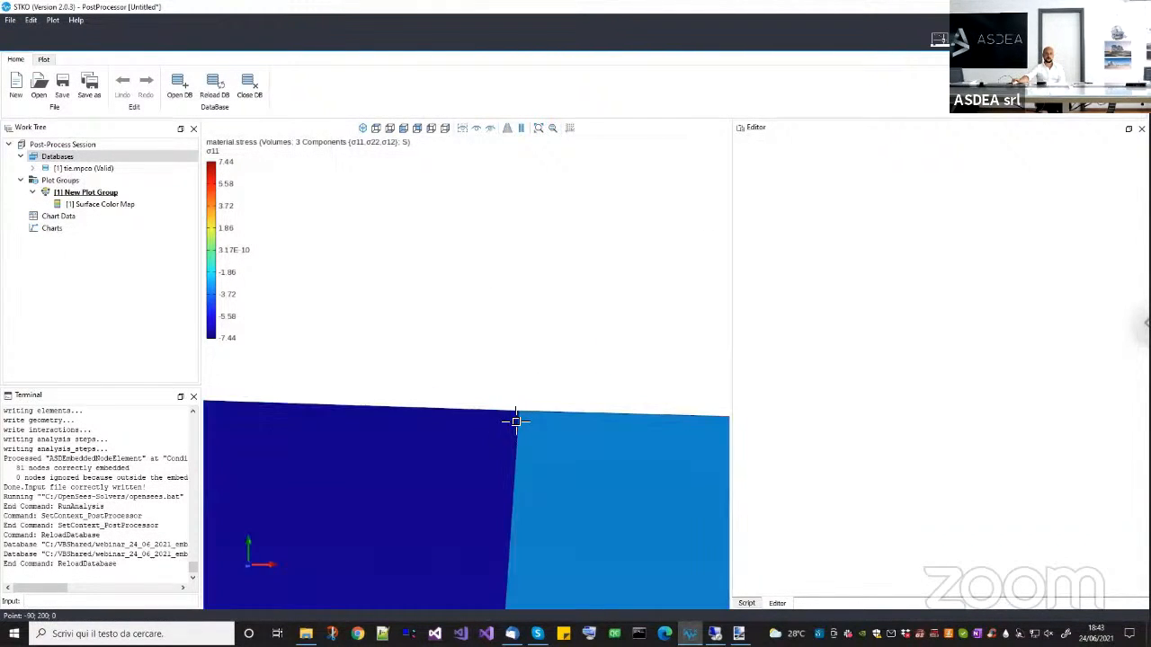
pyautogui.scroll(-5, 551, 419)
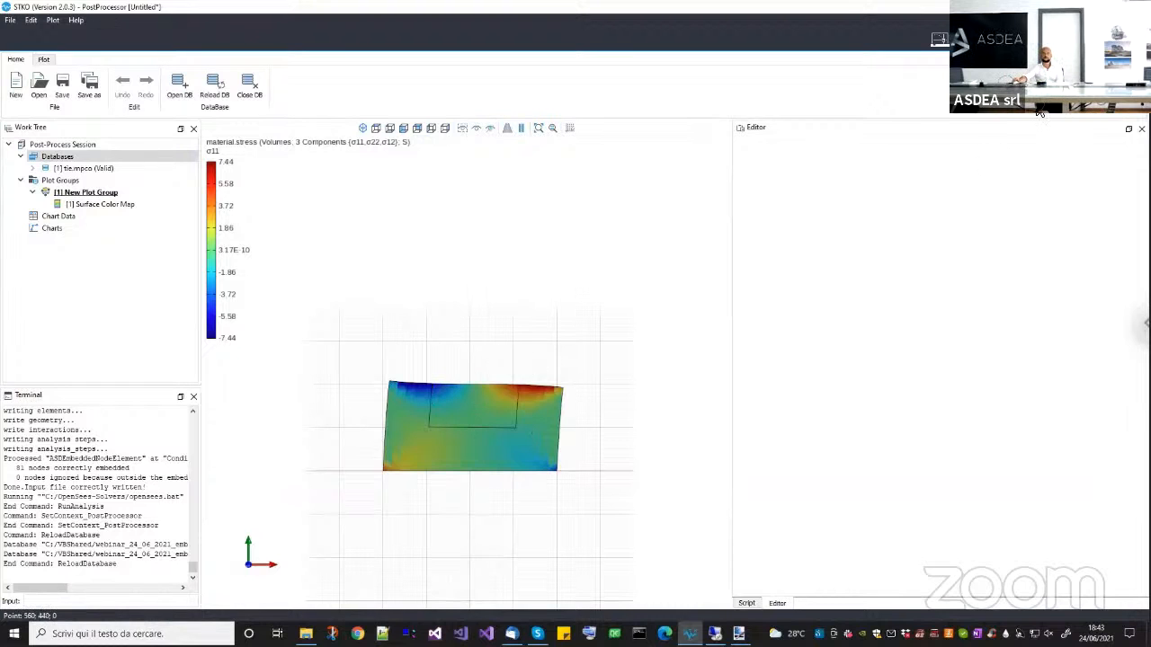
# Start a new empty postprocessor session, discarding the unsaved changes, and return to the preprocessor.
pyautogui.click(939, 38)
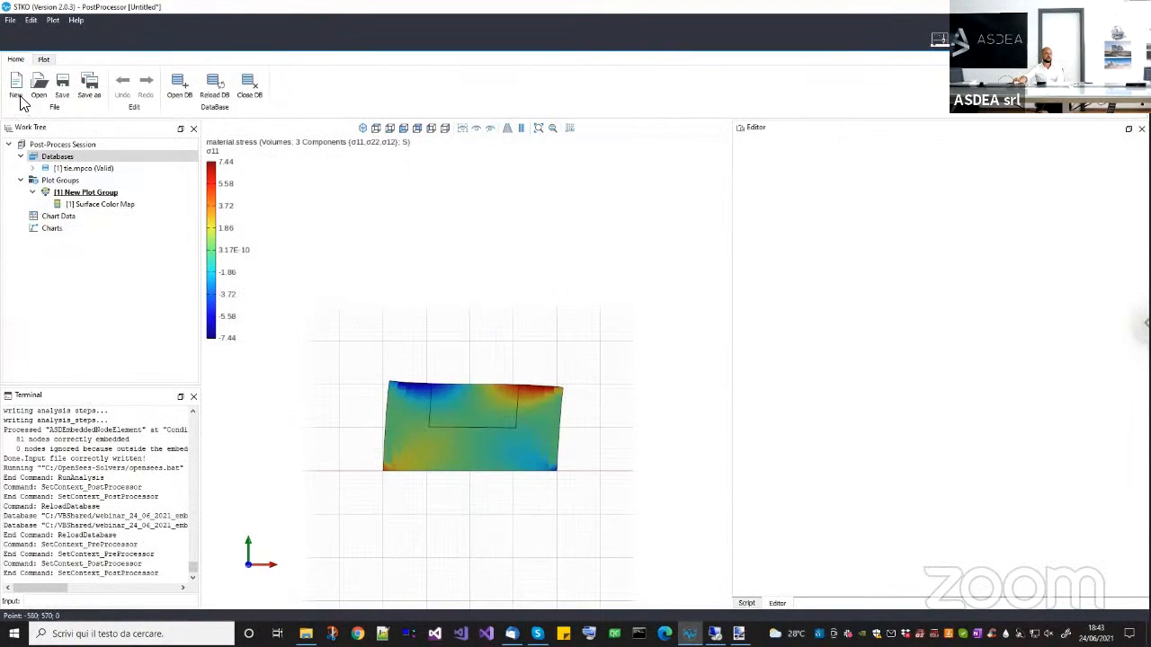
pyautogui.click(20, 96)
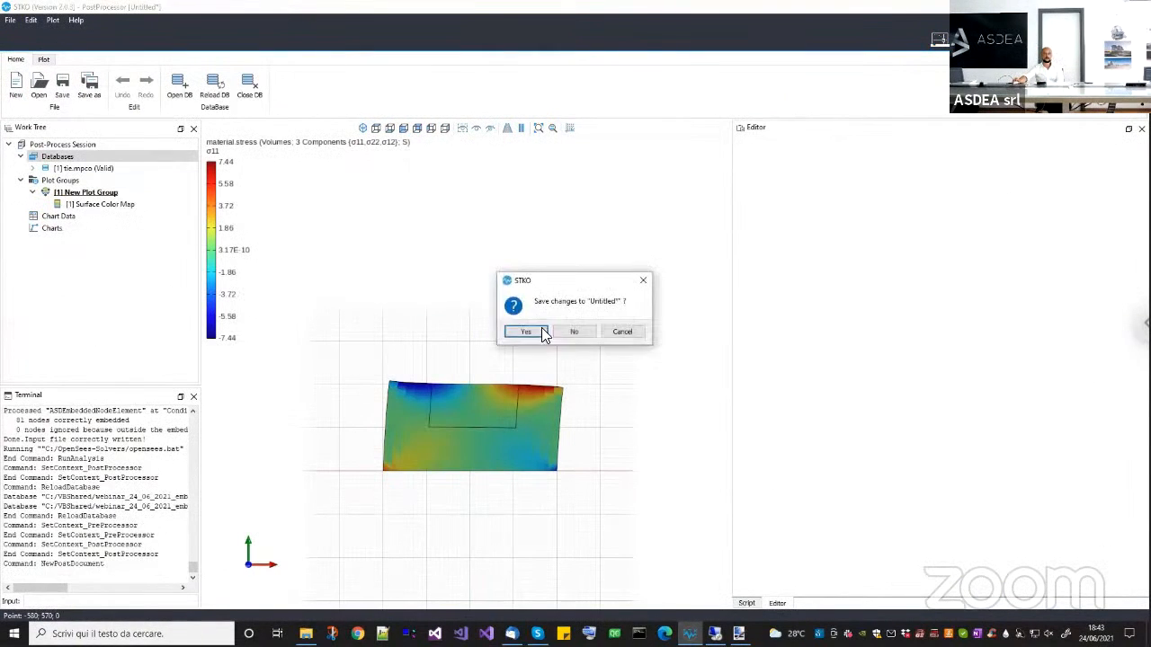
pyautogui.click(563, 332)
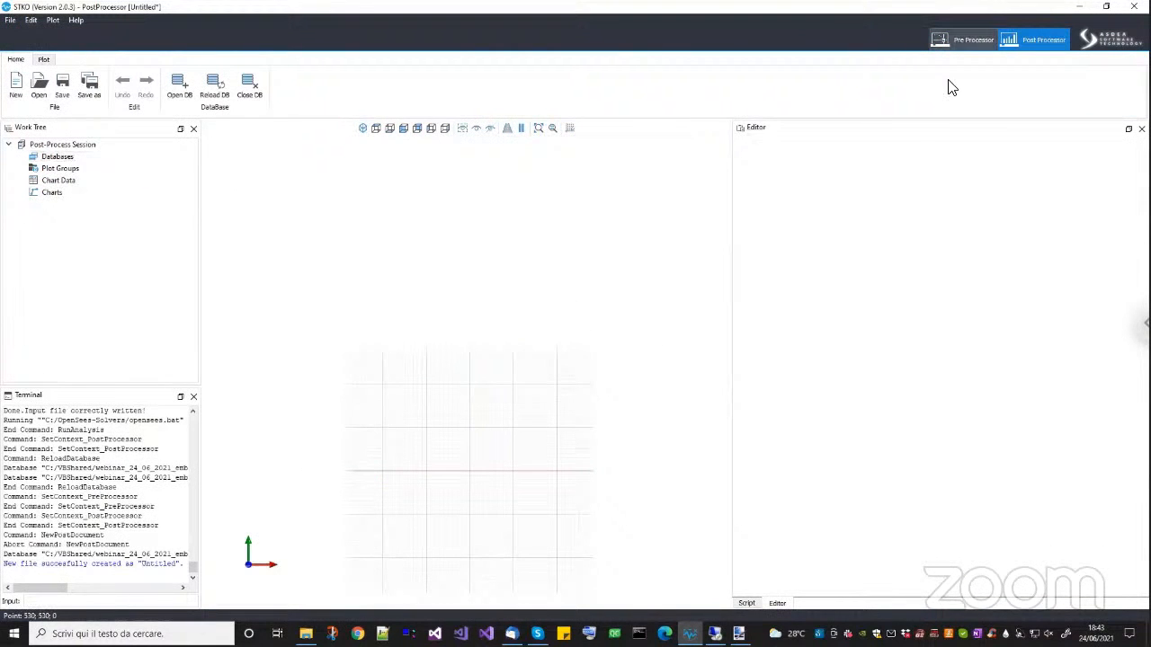
pyautogui.click(960, 40)
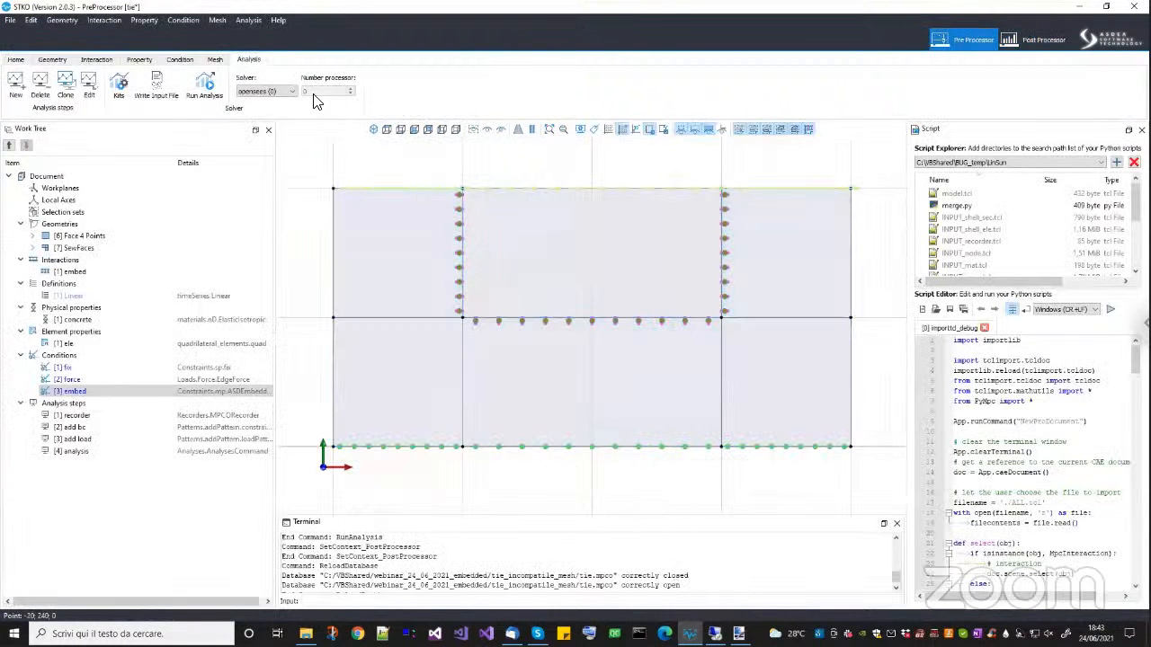
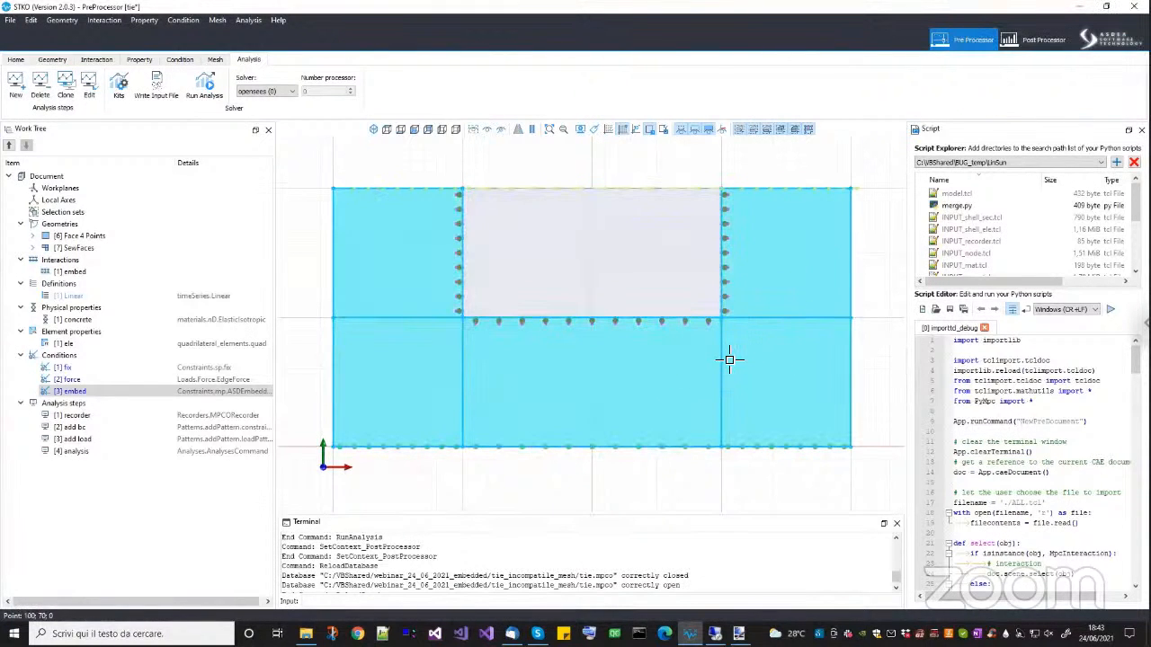
# Change the model of the ele element property to nineNodeQuad from the quadrilateral elements.
pyautogui.moveTo(660, 302); pyautogui.dragTo(677, 353, button='middle')
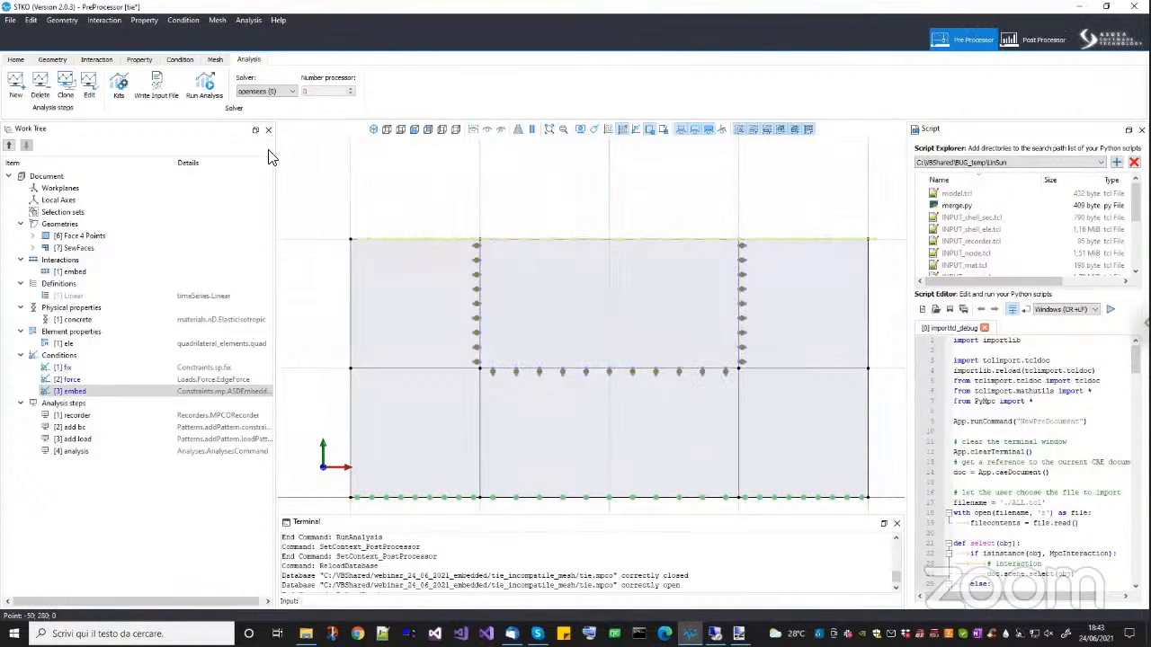
pyautogui.rightClick(90, 344)
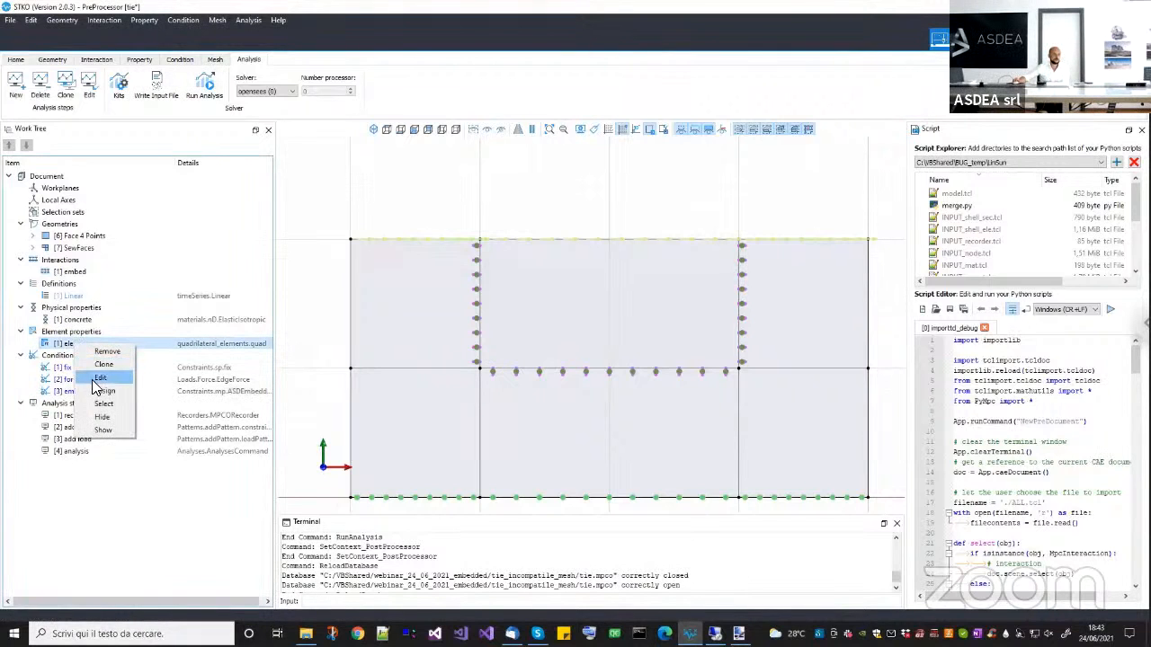
pyautogui.click(95, 378)
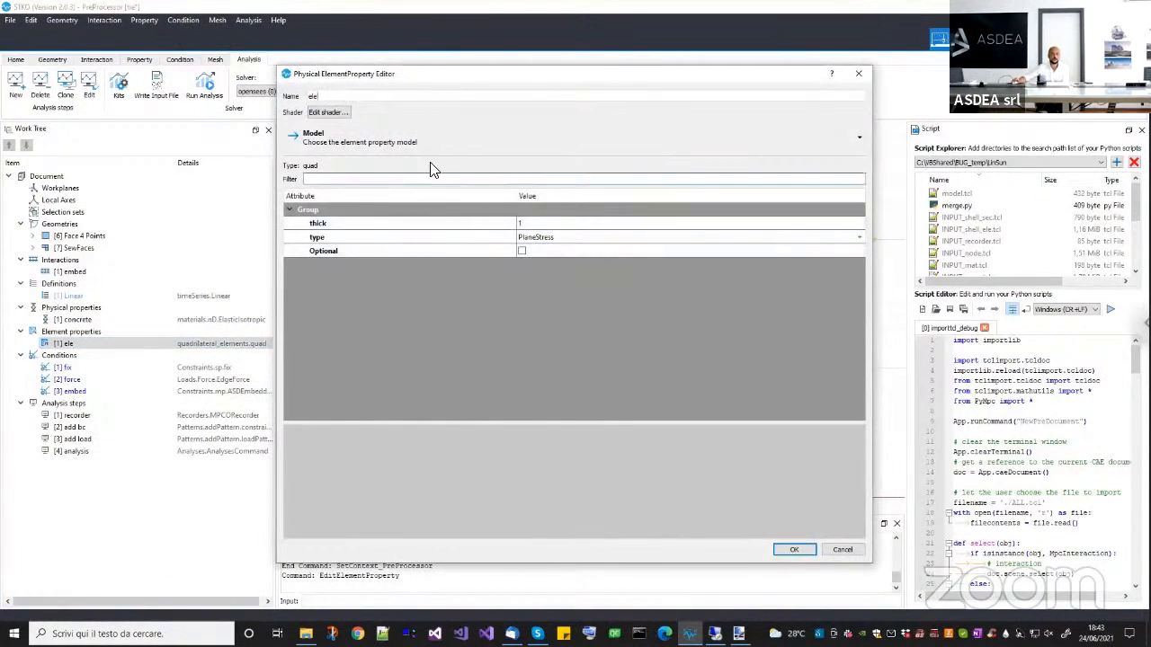
pyautogui.click(411, 148)
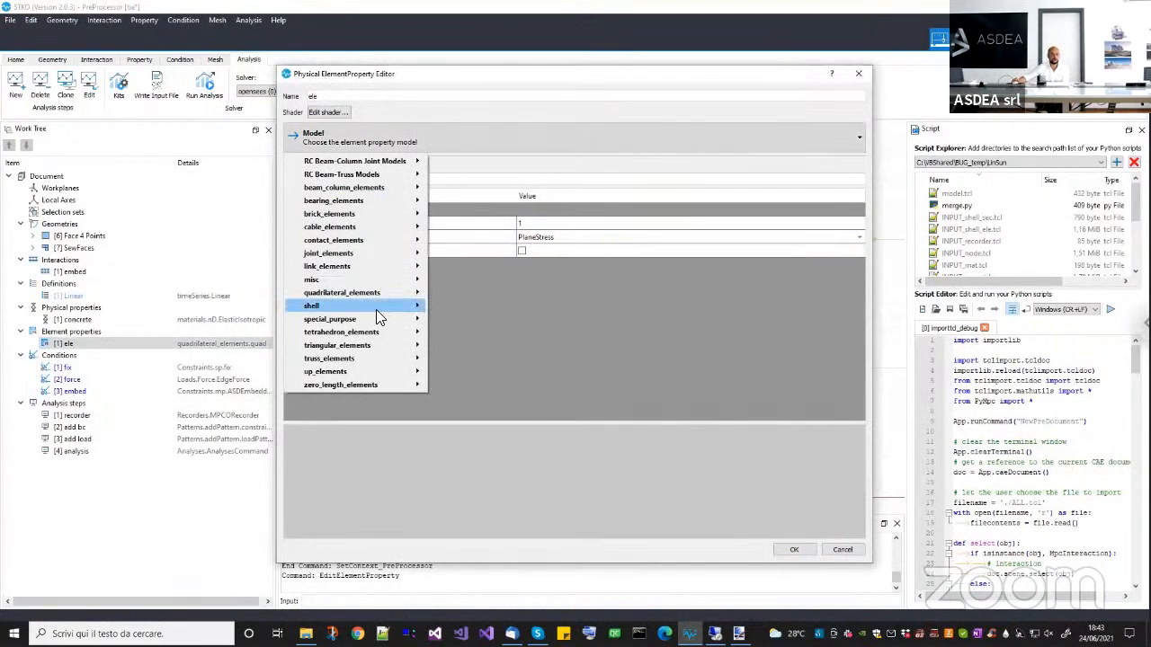
pyautogui.moveTo(376, 309)
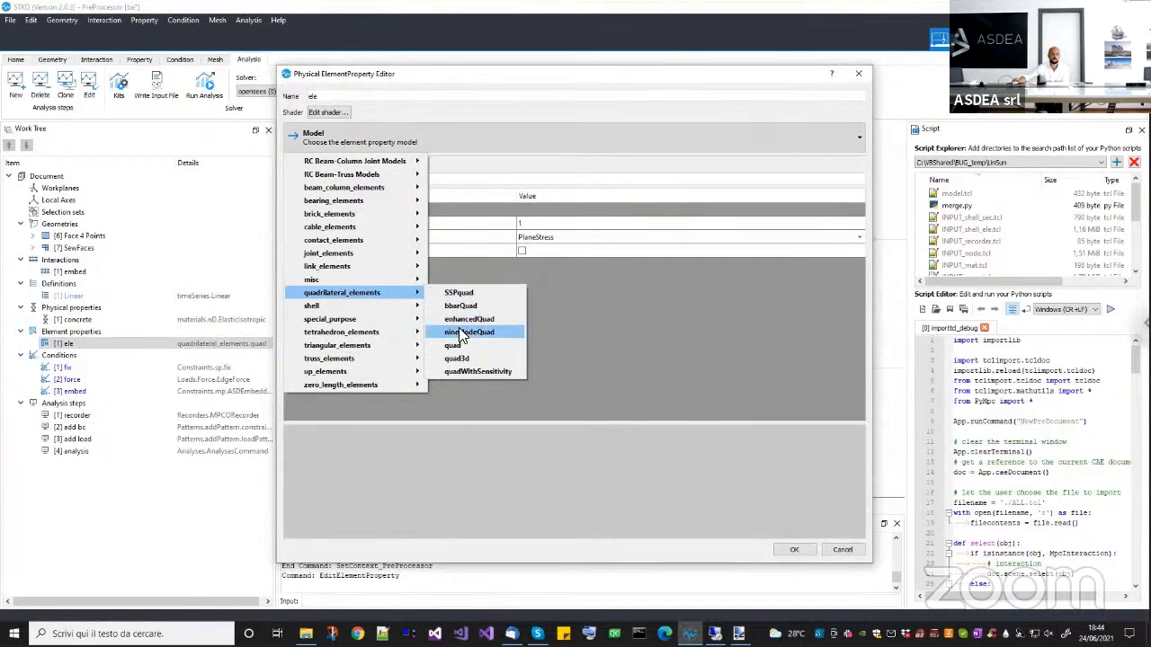
pyautogui.click(453, 332)
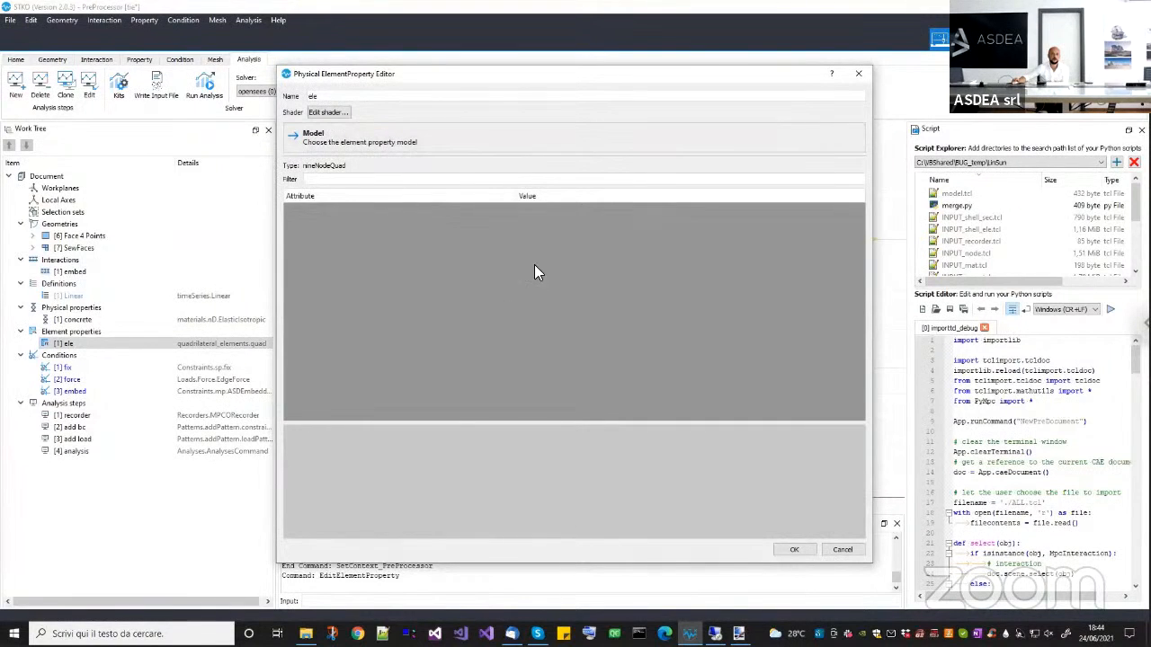
pyautogui.click(791, 549)
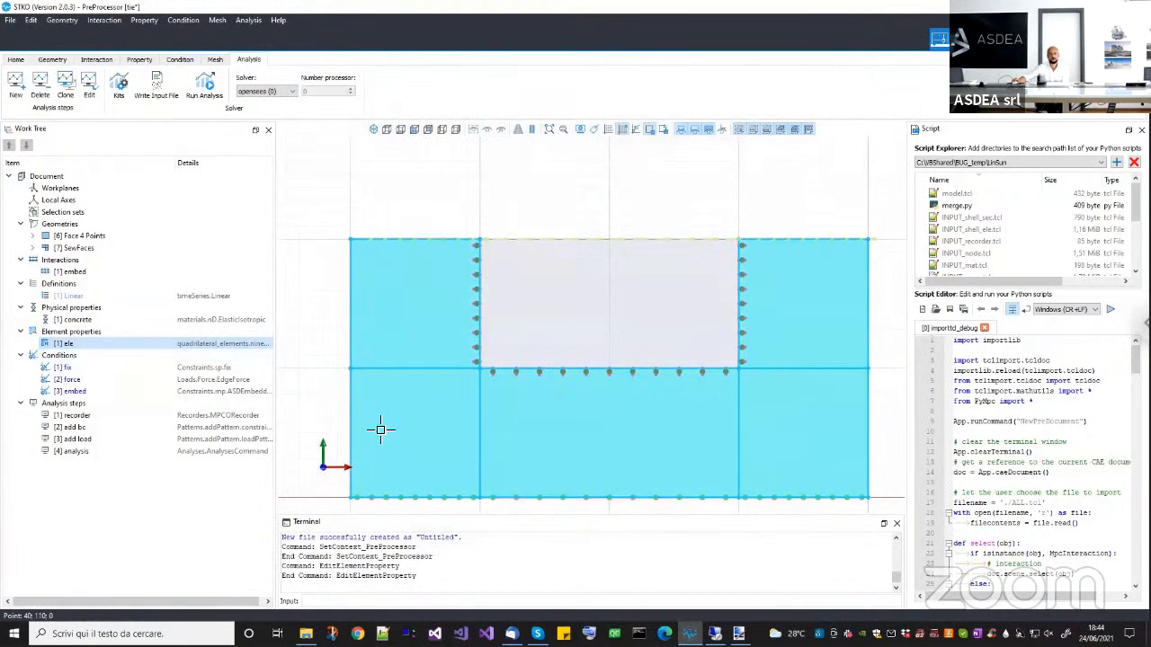
# Add a new element property named ele 4 that uses the quad model from the quadrilateral elements.
pyautogui.click(94, 333)
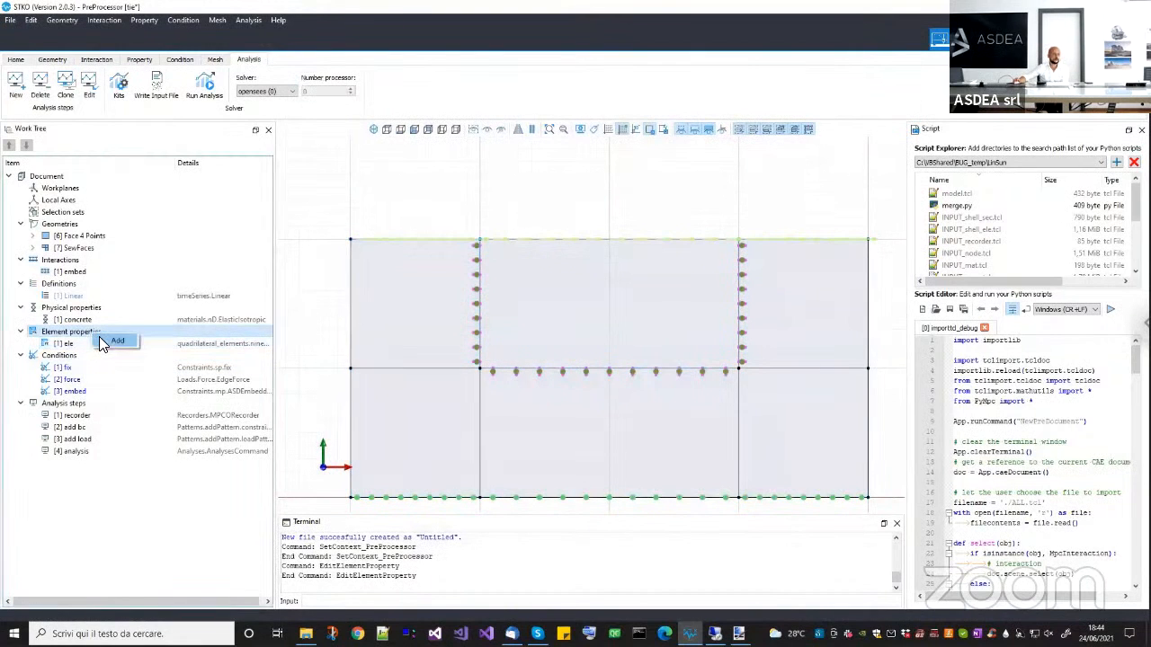
pyautogui.click(115, 341)
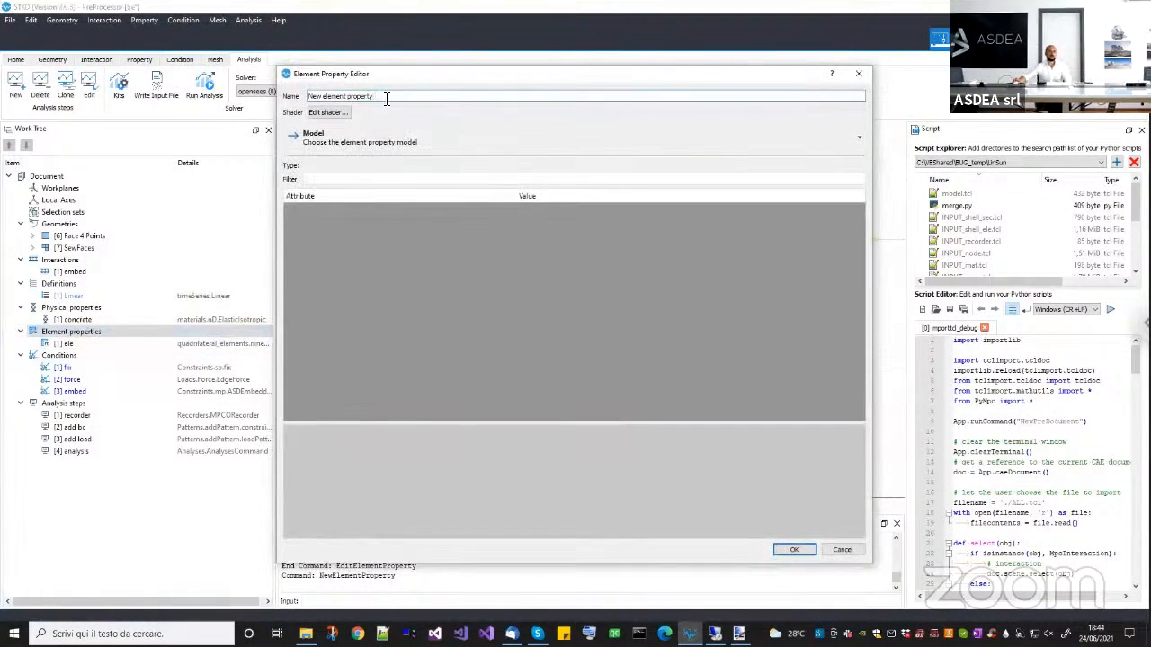
pyautogui.tripleClick(387, 99)
pyautogui.write('ele ')
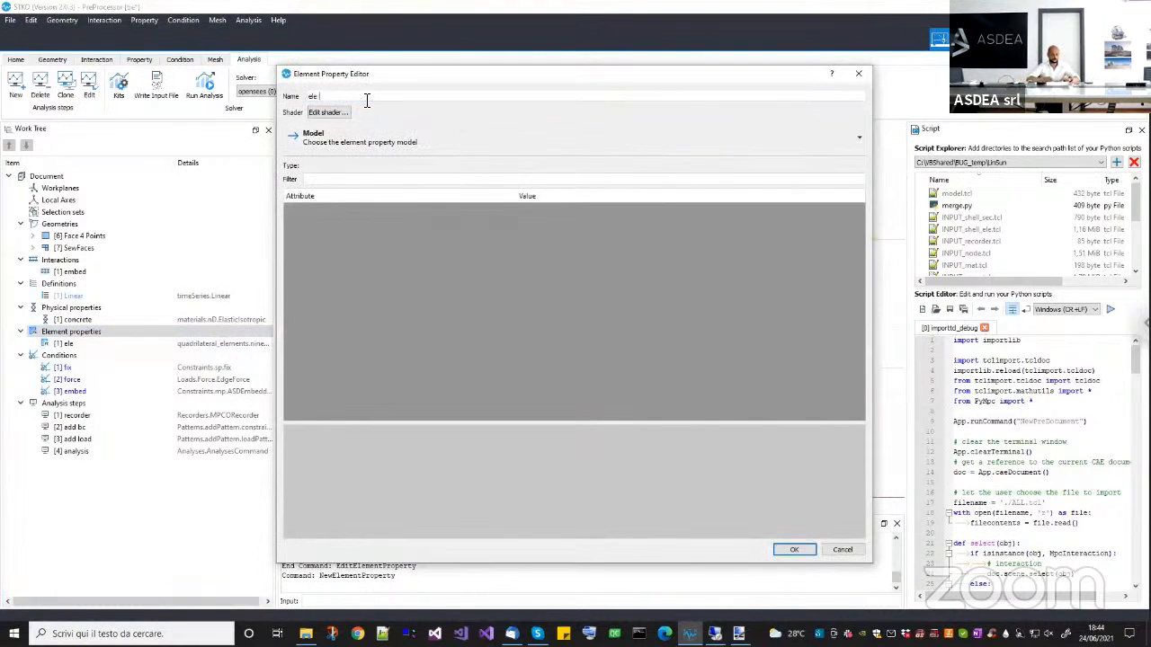
pyautogui.write('4')
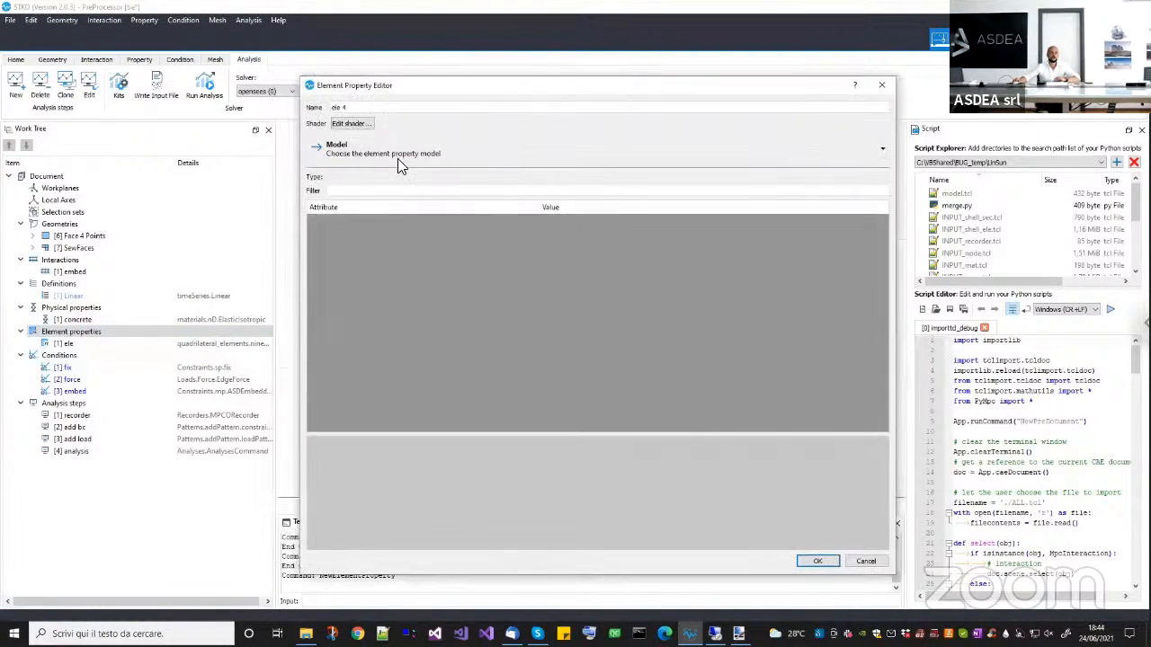
pyautogui.click(397, 158)
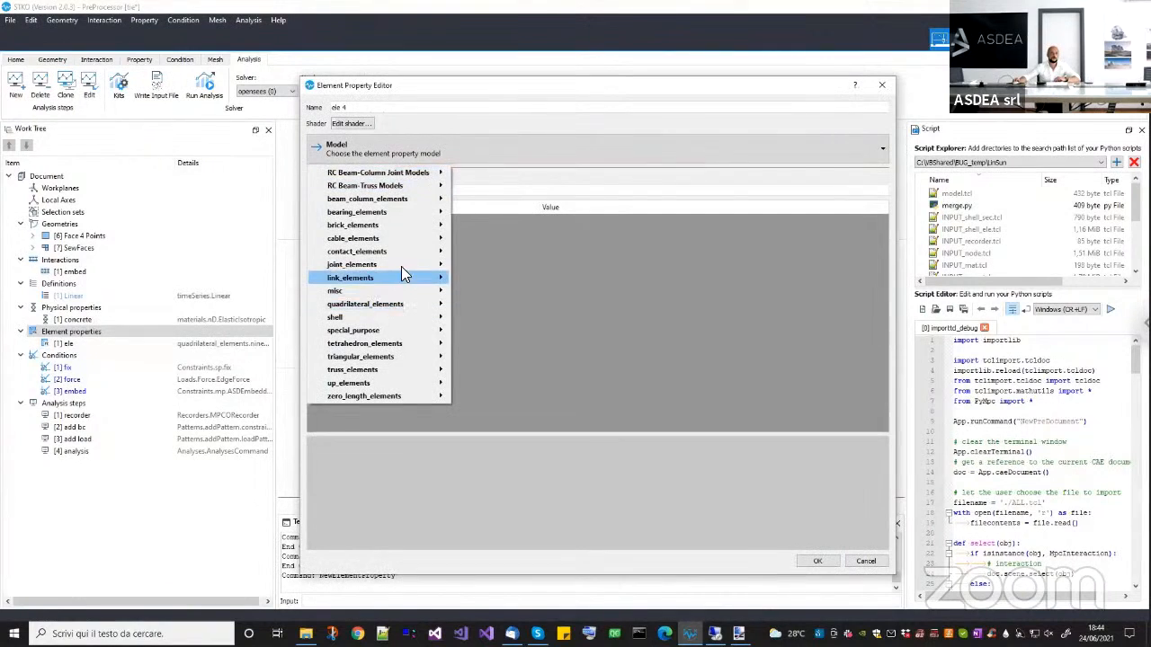
pyautogui.moveTo(402, 303)
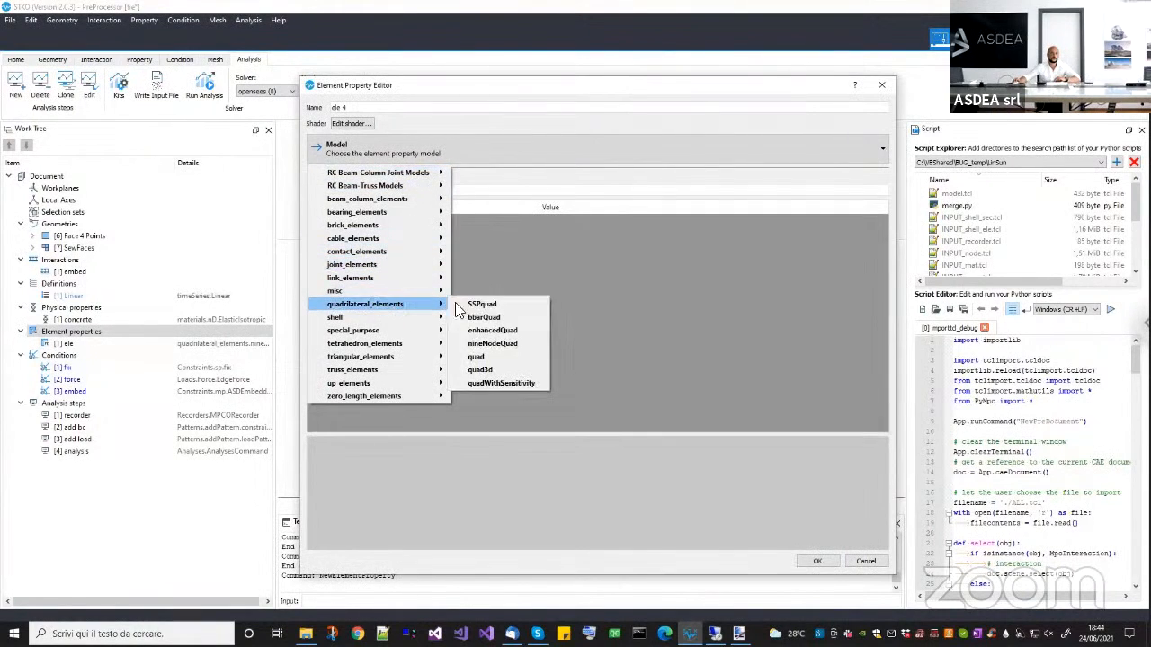
pyautogui.click(491, 356)
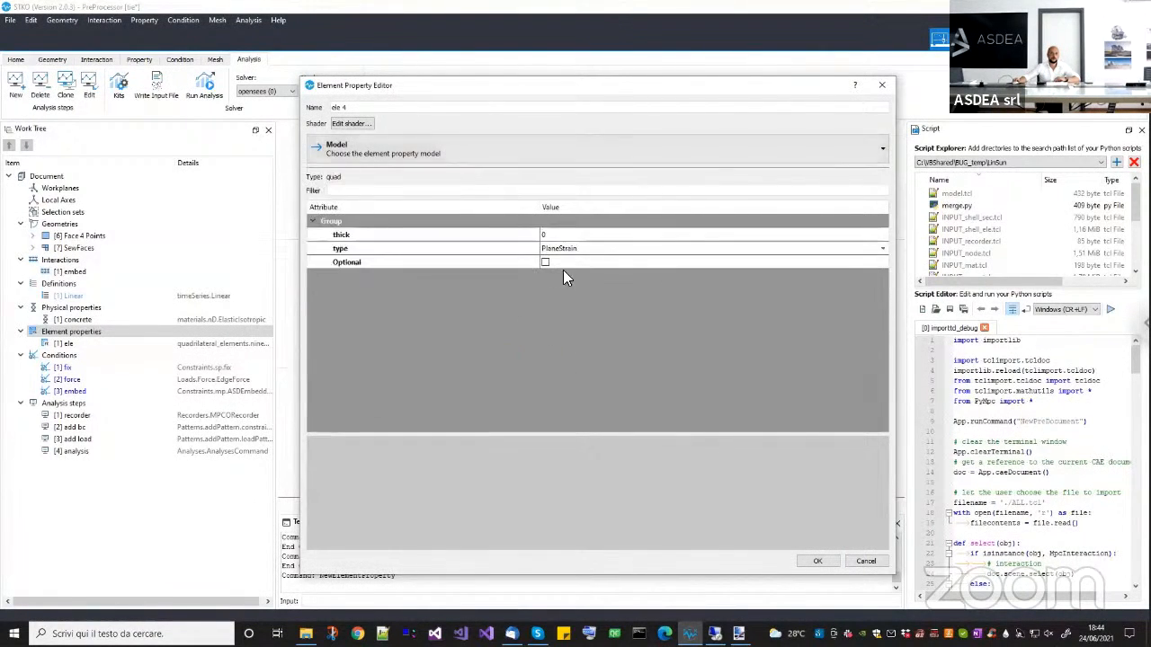
# Set the thickness of ele 4 to 1 and assign the property to the faces surrounding the embedded block.
pyautogui.click(565, 235)
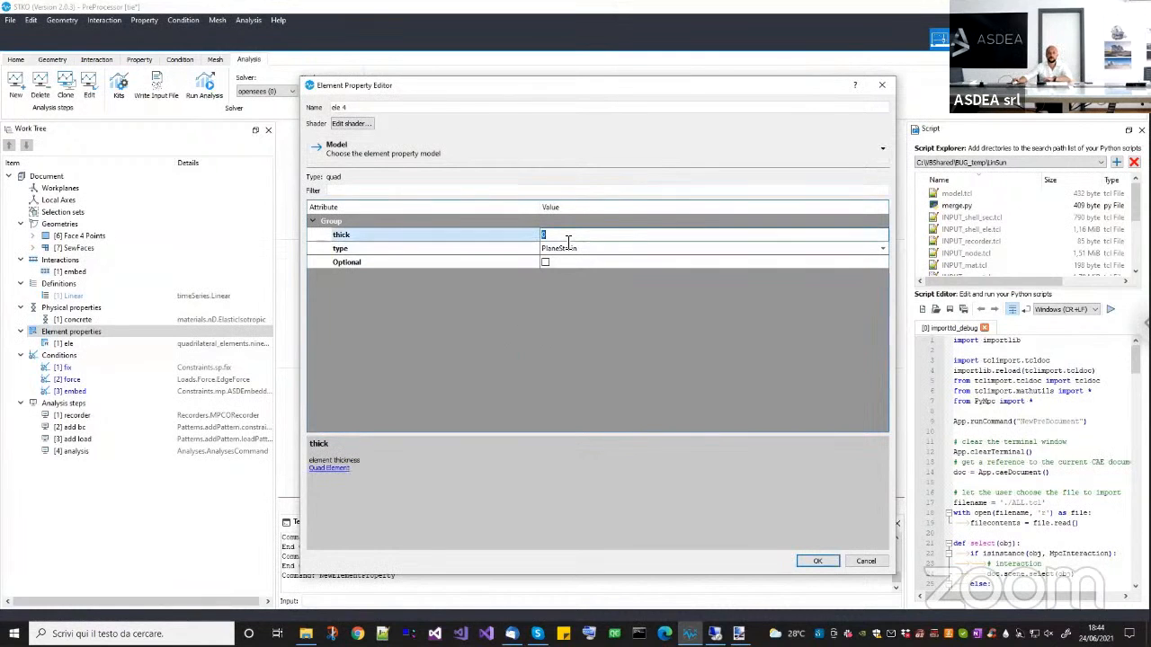
pyautogui.write('1')
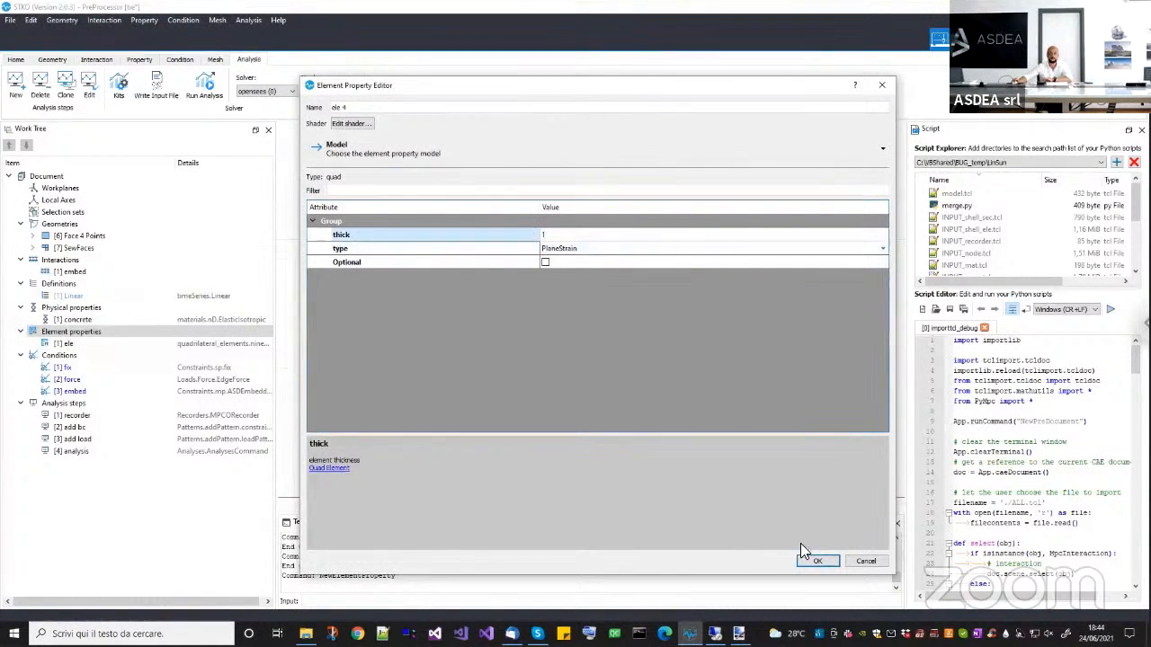
pyautogui.click(817, 560)
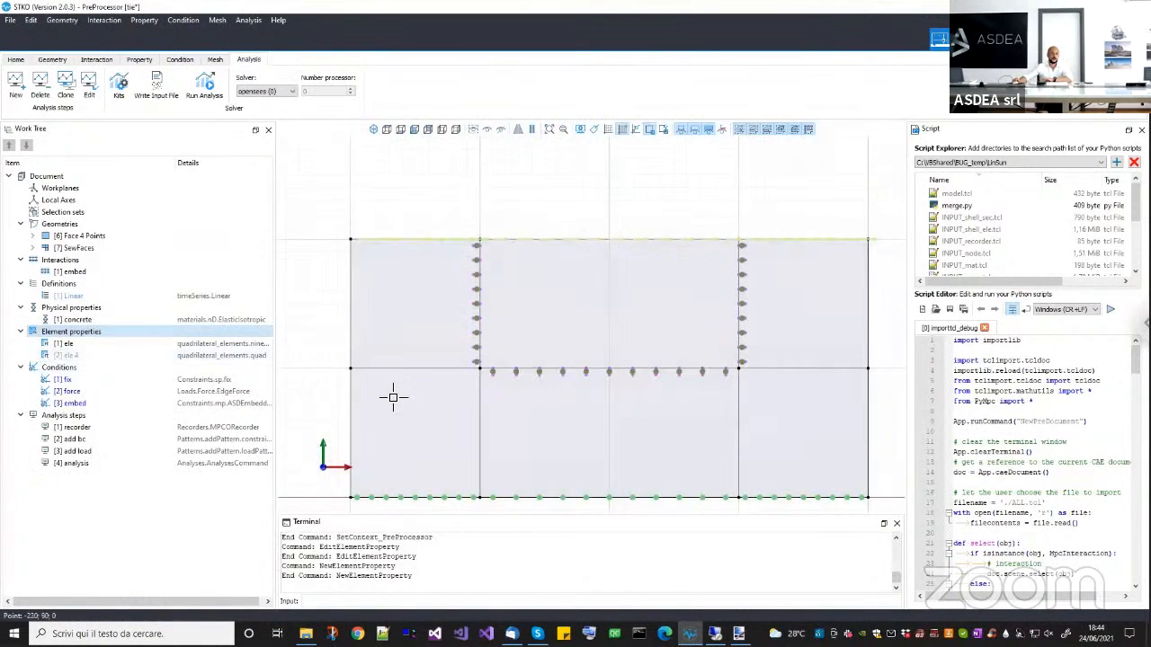
pyautogui.click(390, 399)
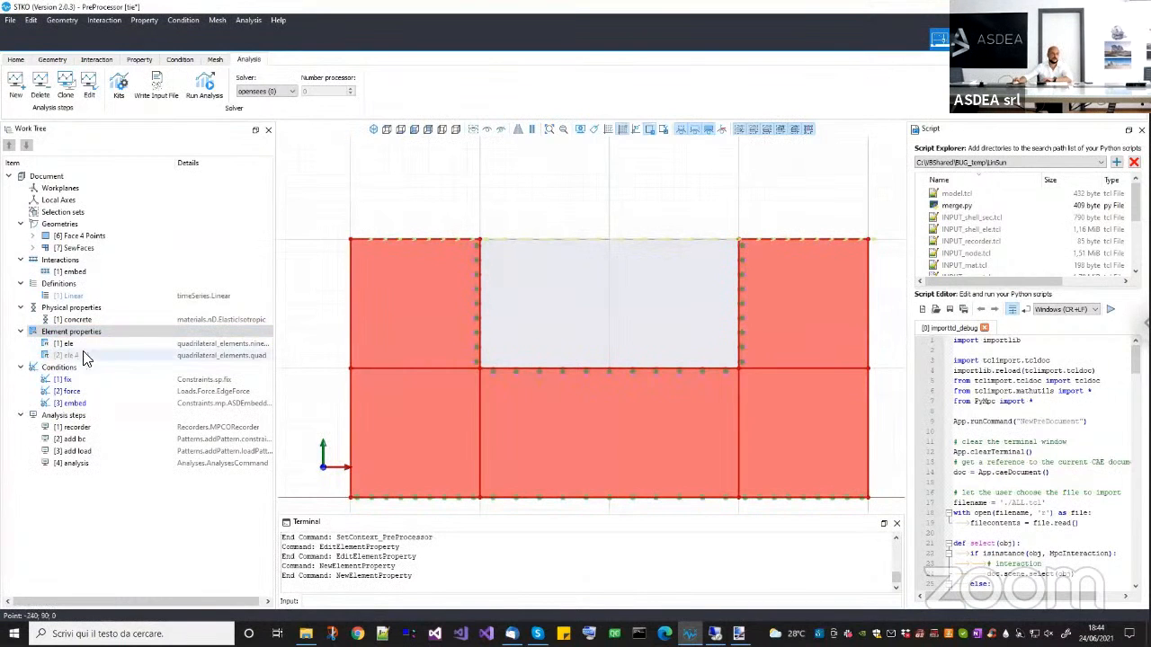
pyautogui.moveTo(83, 355); pyautogui.dragTo(357, 195)
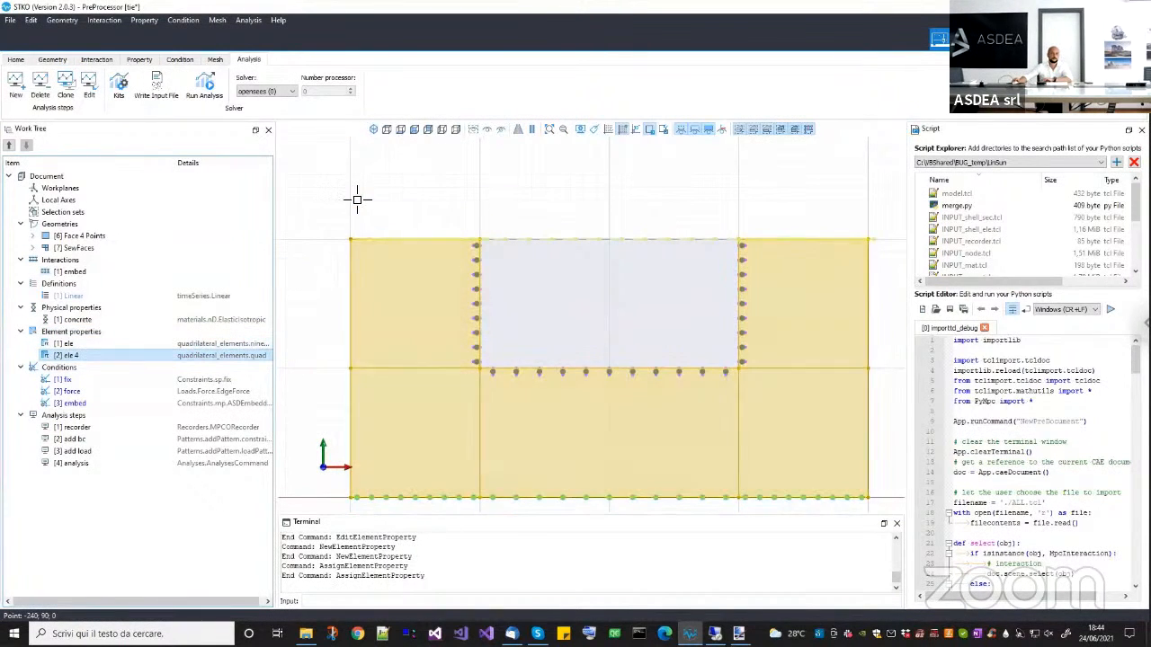
# Rename the nineNodeQuad element property ele as ele 9.
pyautogui.click(78, 345)
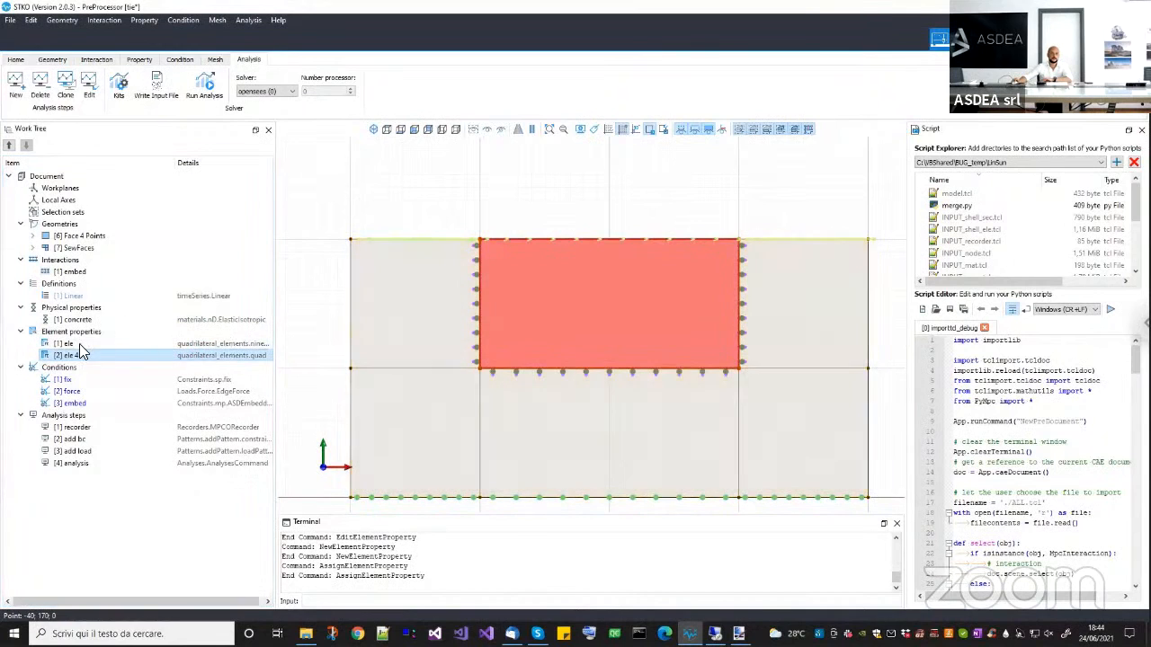
pyautogui.rightClick(77, 353)
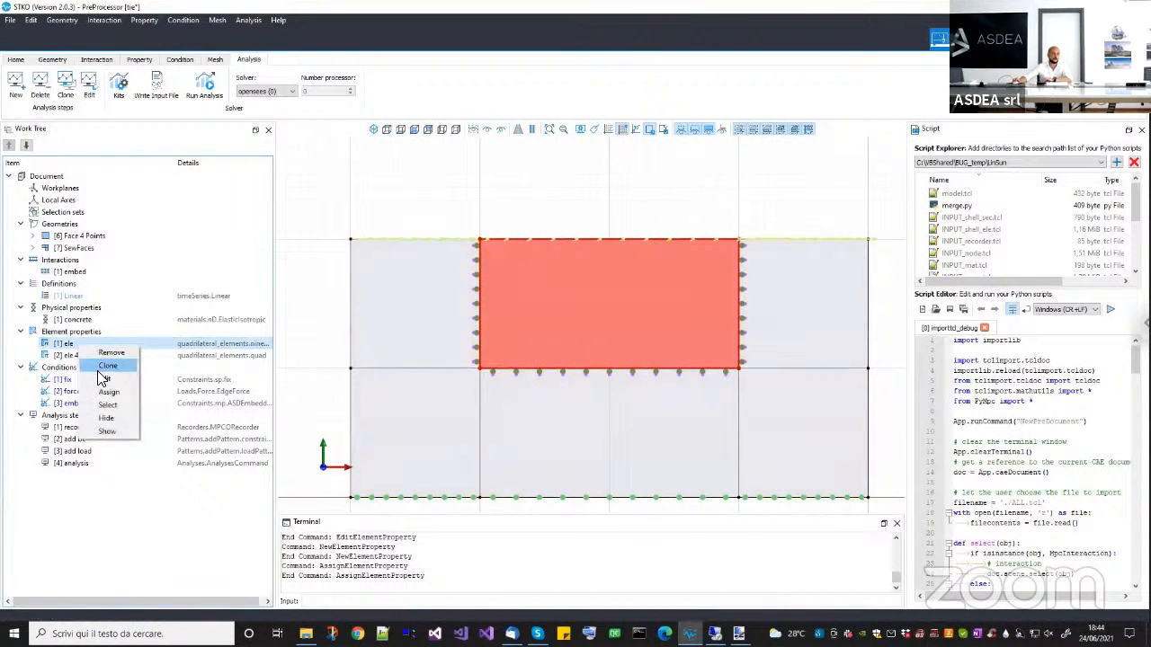
pyautogui.click(310, 207)
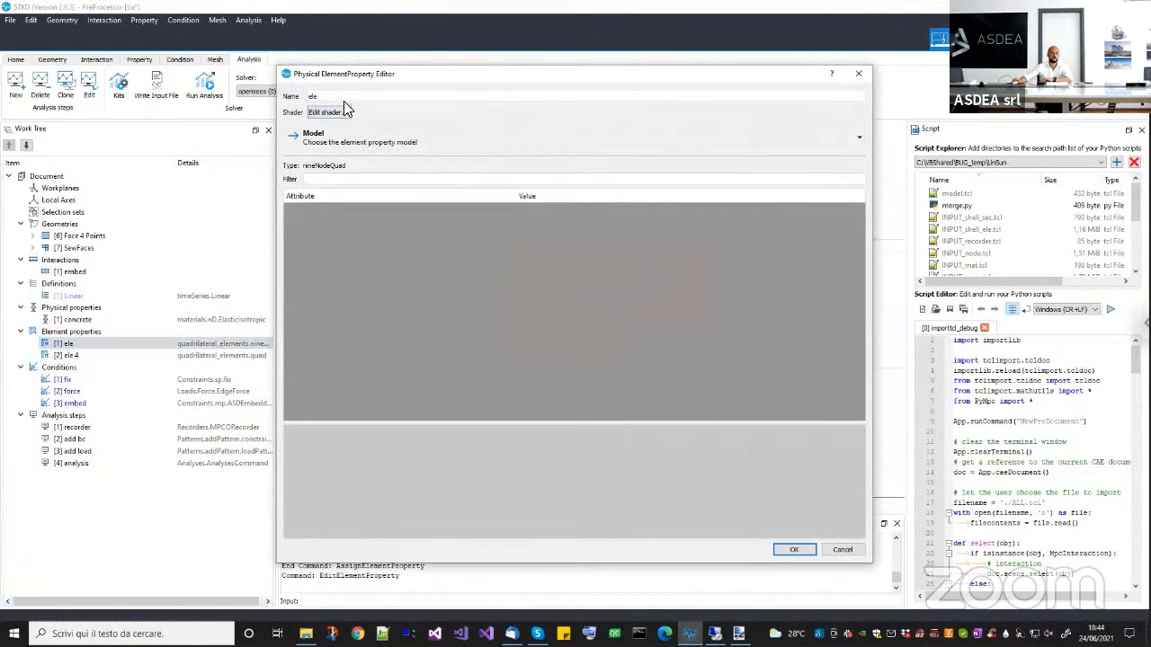
pyautogui.click(350, 97)
pyautogui.write('9')
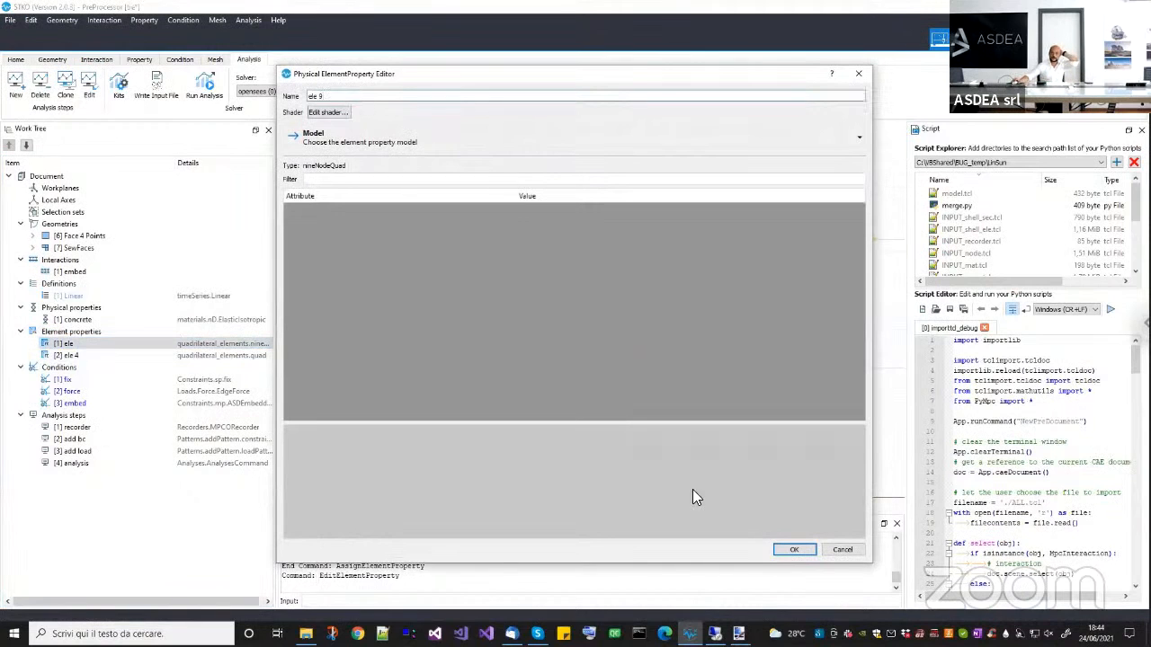
pyautogui.click(794, 550)
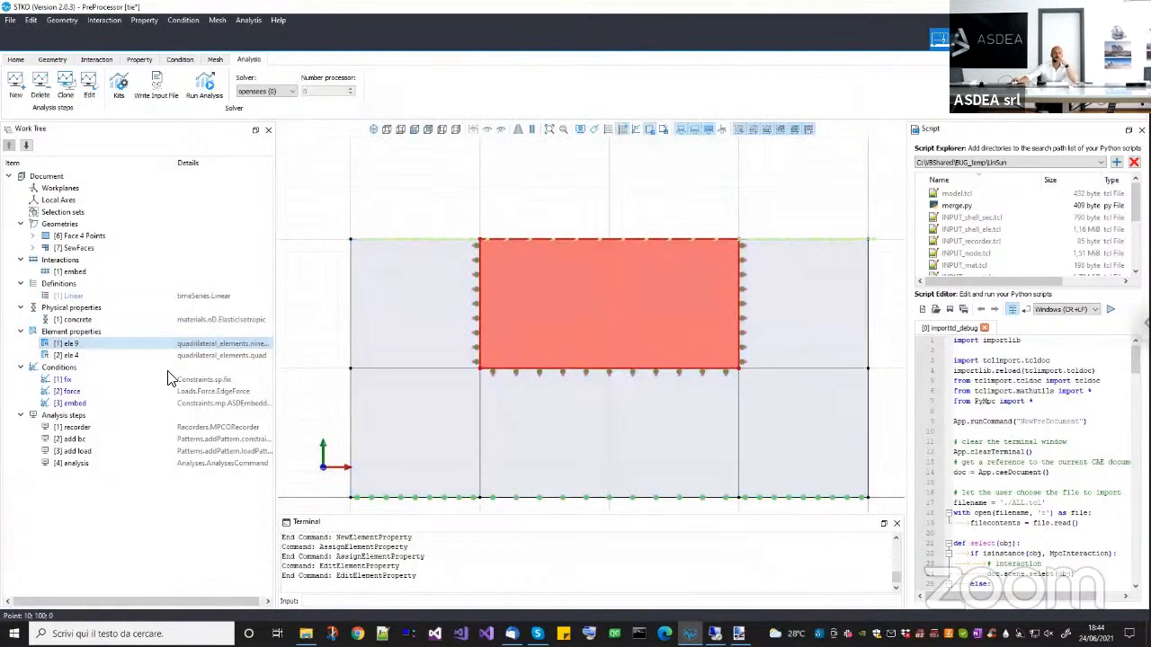
# Assign ele 9 to the embedded central block and color the model by element property.
pyautogui.moveTo(95, 346); pyautogui.dragTo(498, 219)
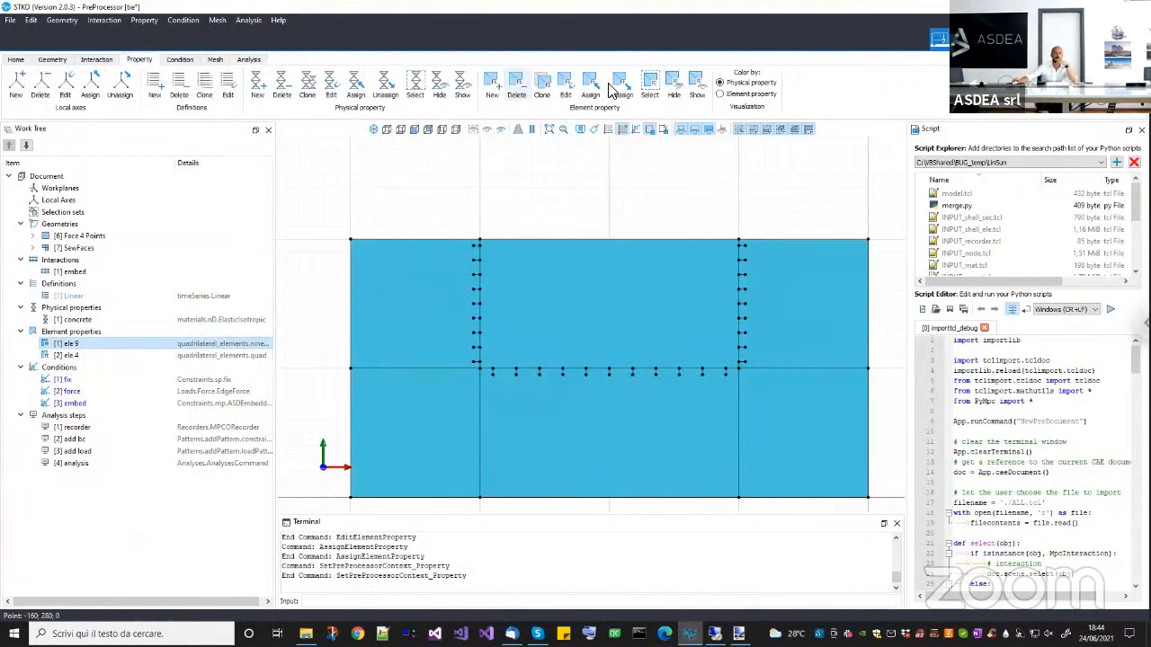
pyautogui.click(742, 95)
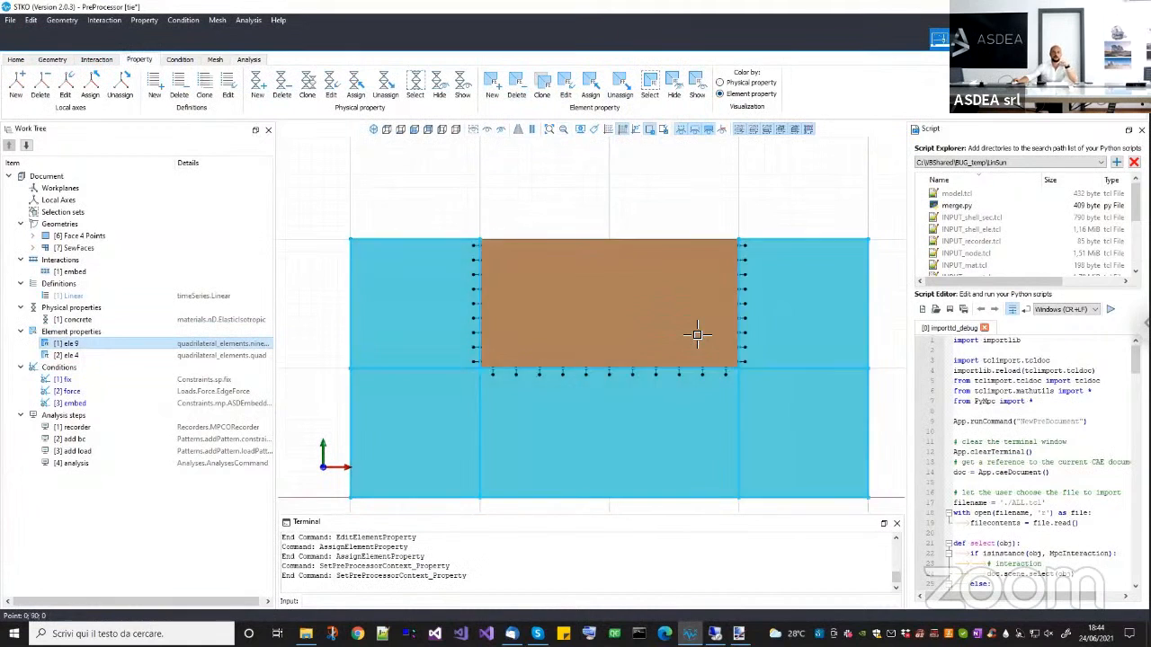
# Assign face mesh controls with Structured algorithm, Quad topology and Quadratic order to the embedded central block.
pyautogui.click(214, 60)
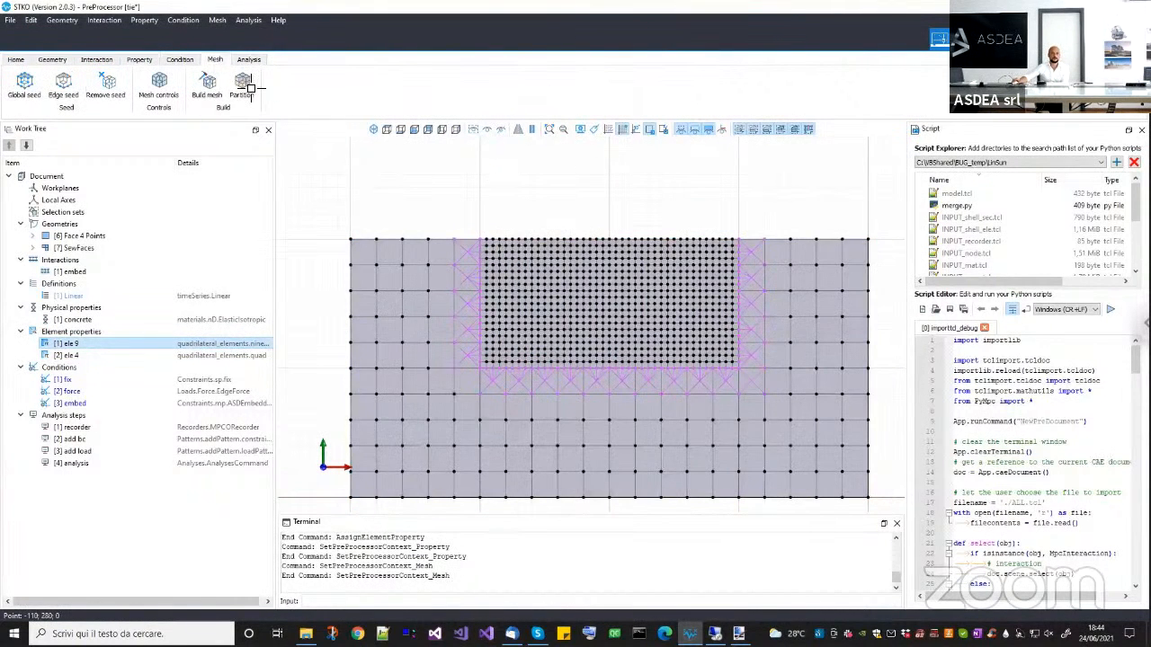
pyautogui.scroll(2, 352, 160)
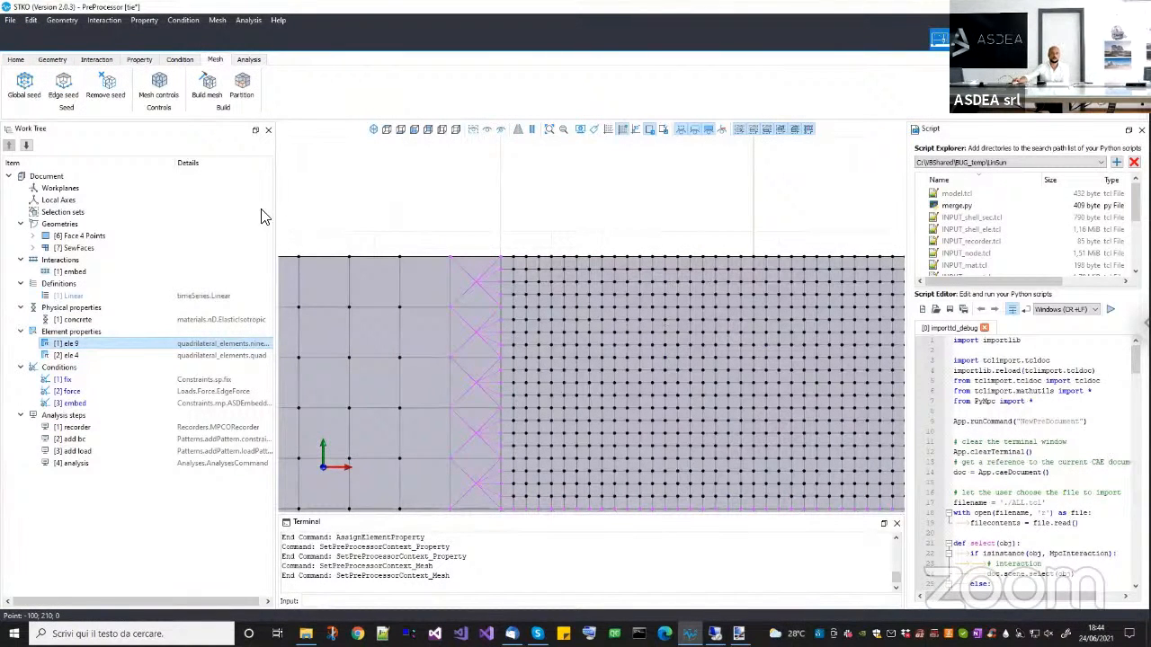
pyautogui.click(260, 241)
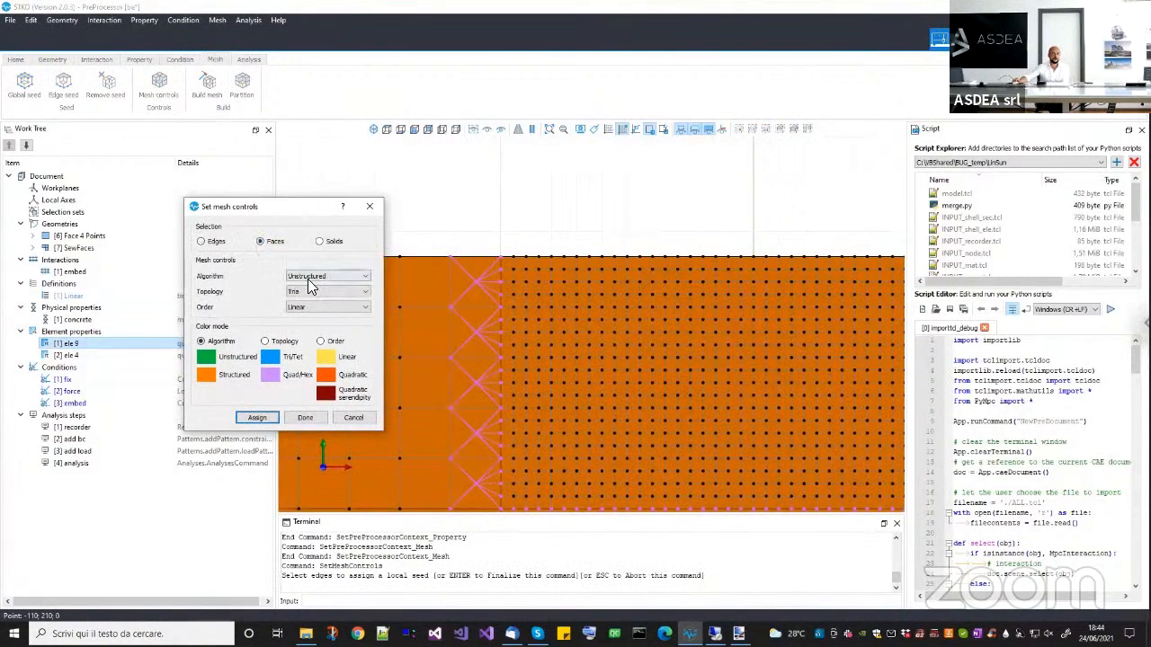
pyautogui.click(308, 278)
pyautogui.click(305, 298)
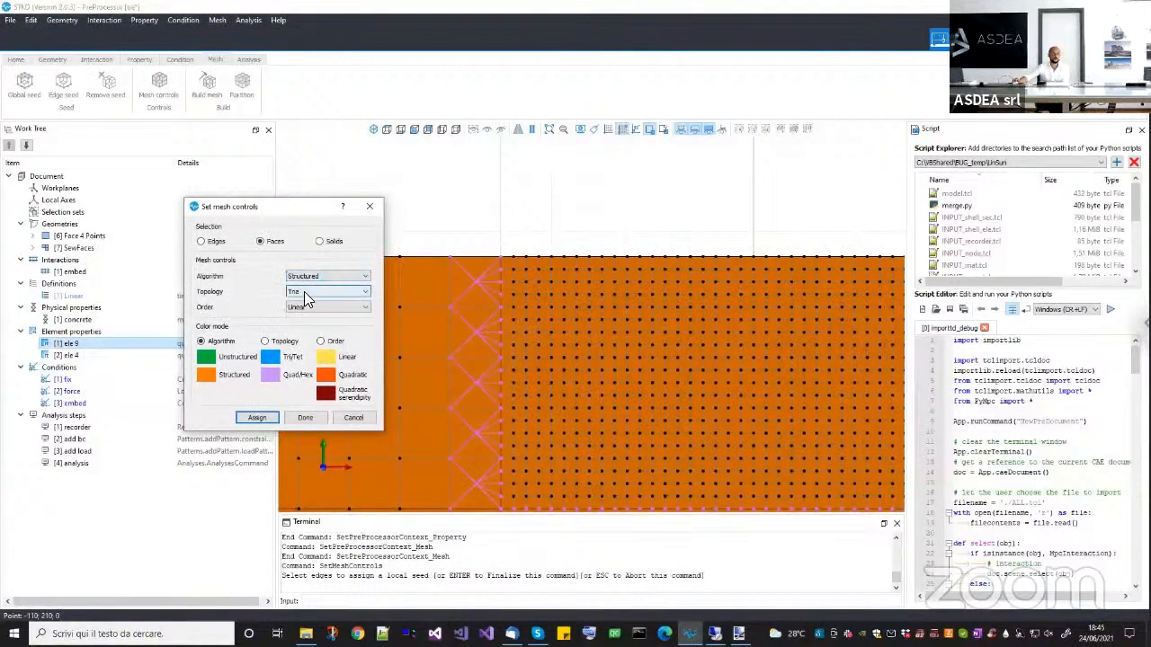
pyautogui.click(304, 293)
pyautogui.click(302, 308)
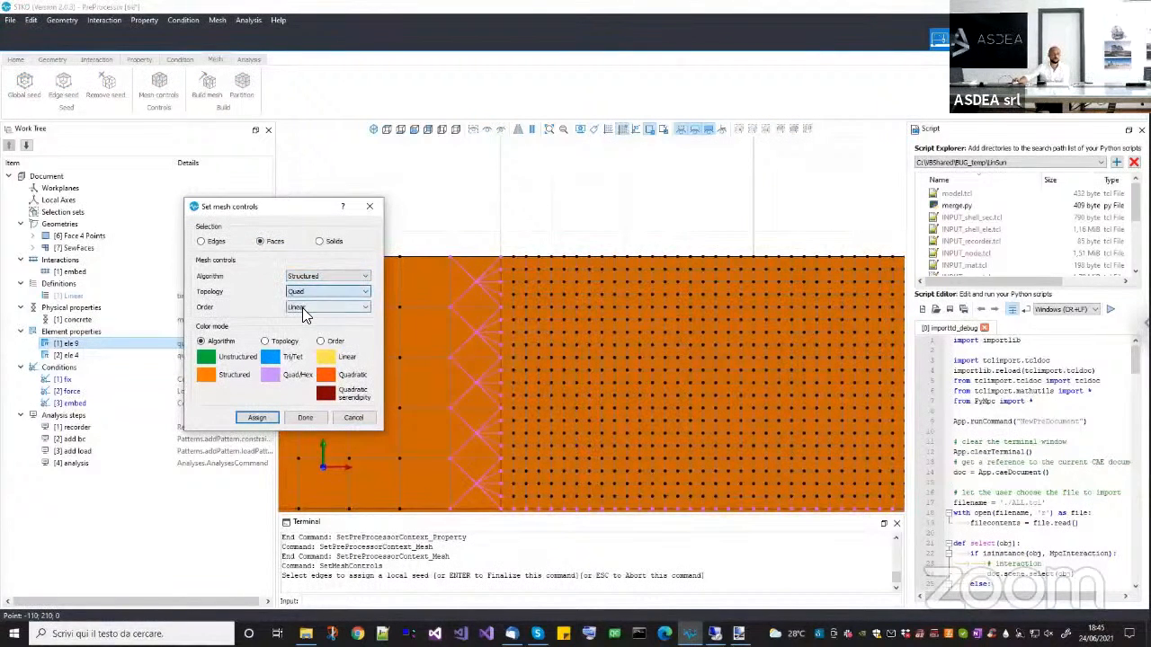
pyautogui.click(302, 310)
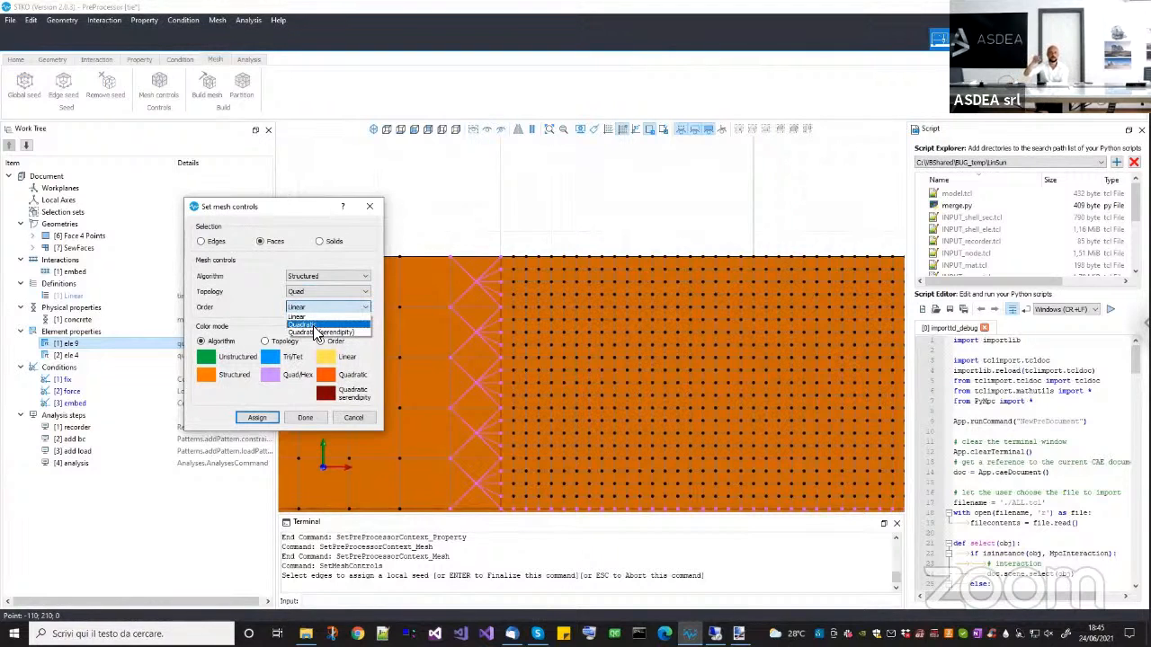
pyautogui.click(315, 325)
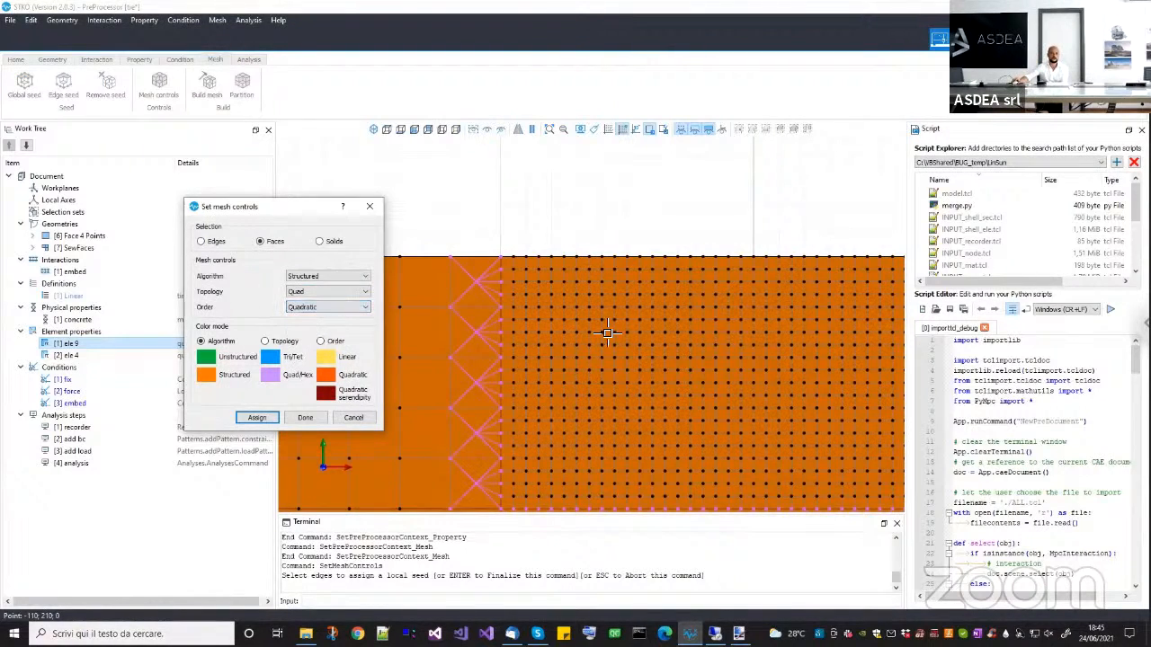
pyautogui.click(608, 334)
pyautogui.click(592, 340)
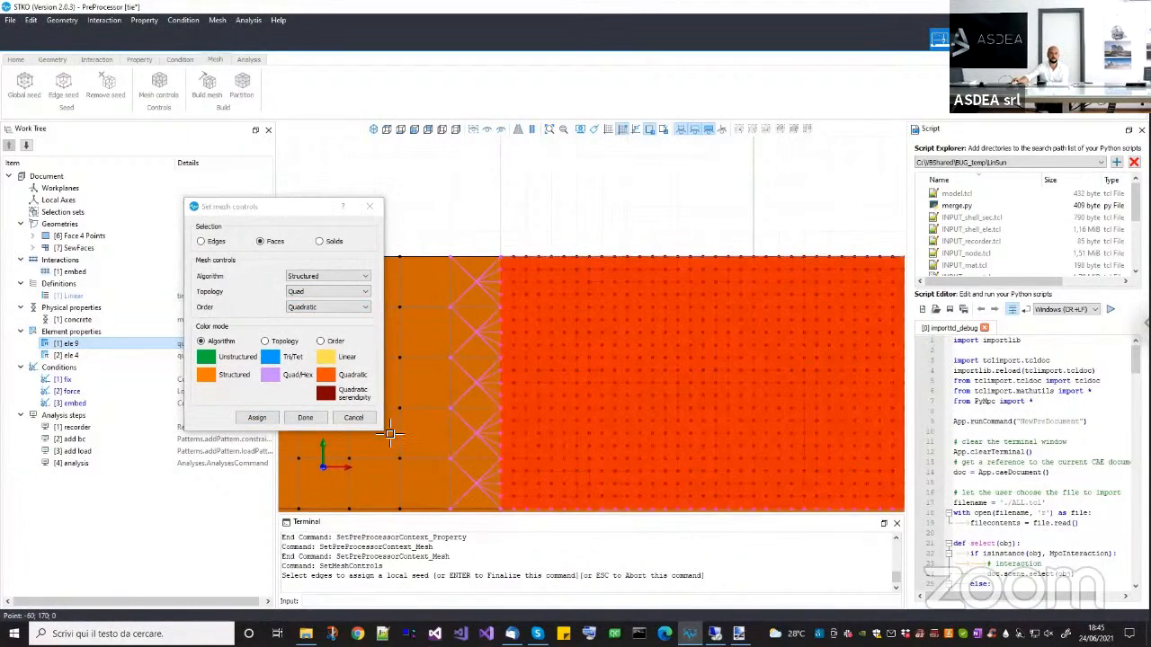
pyautogui.click(263, 419)
pyautogui.click(298, 421)
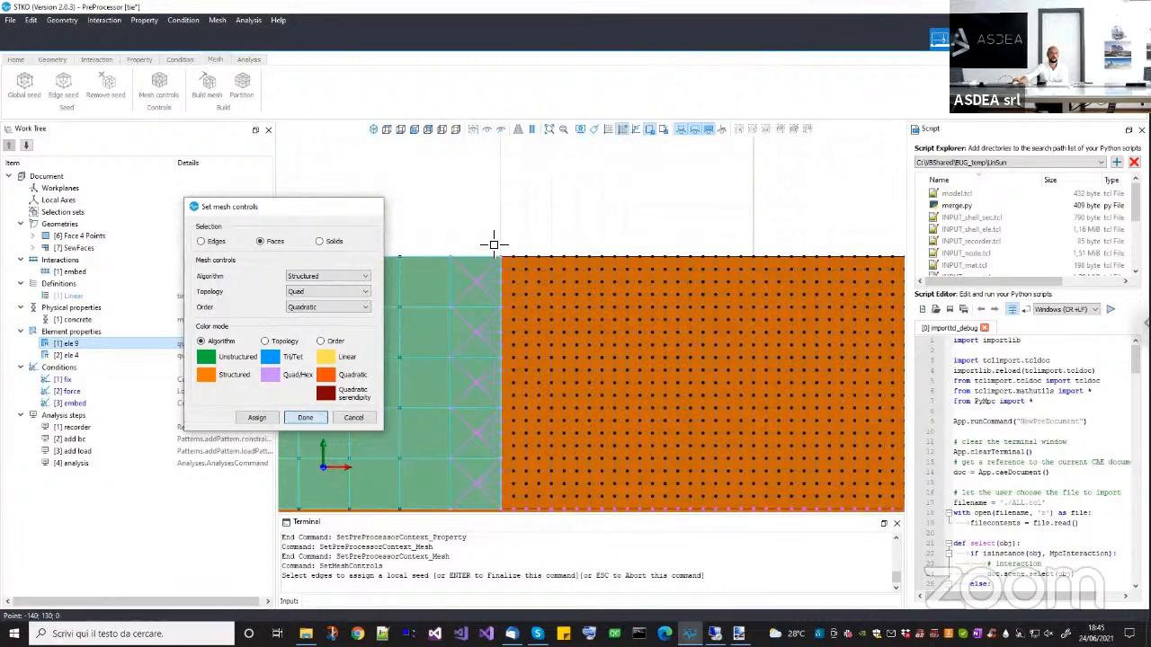
# Build the mesh and inspect the interface between the quadratic central block and the surrounding linear elements.
pyautogui.scroll(8, 557, 321)
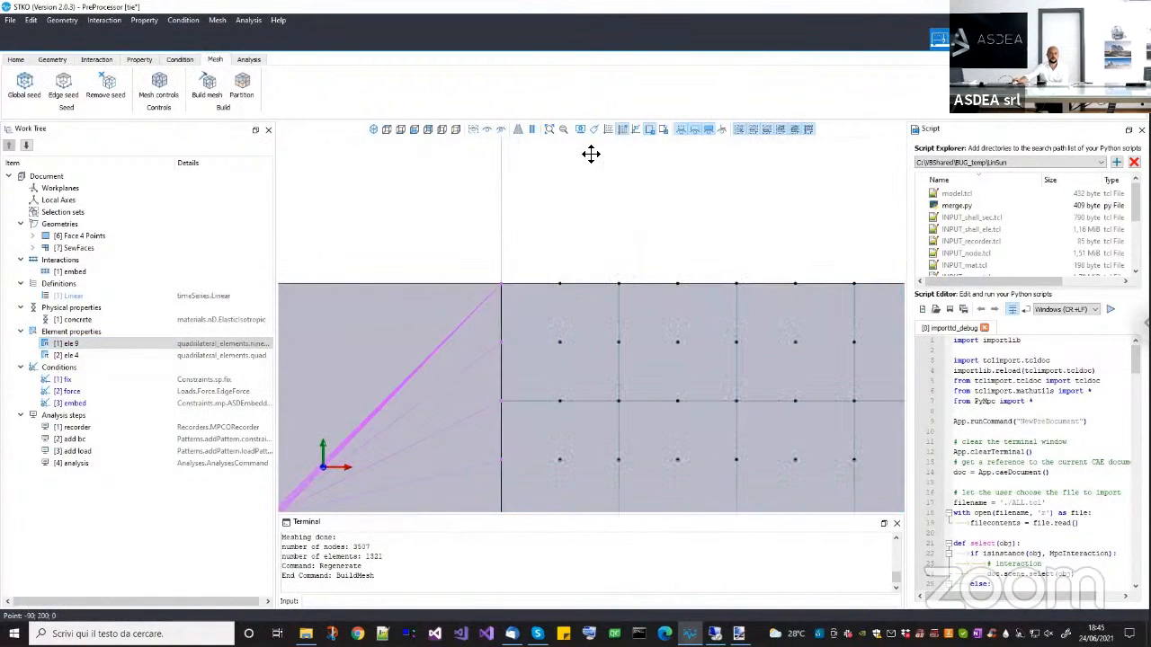
pyautogui.moveTo(591, 153); pyautogui.dragTo(553, 137, button='middle')
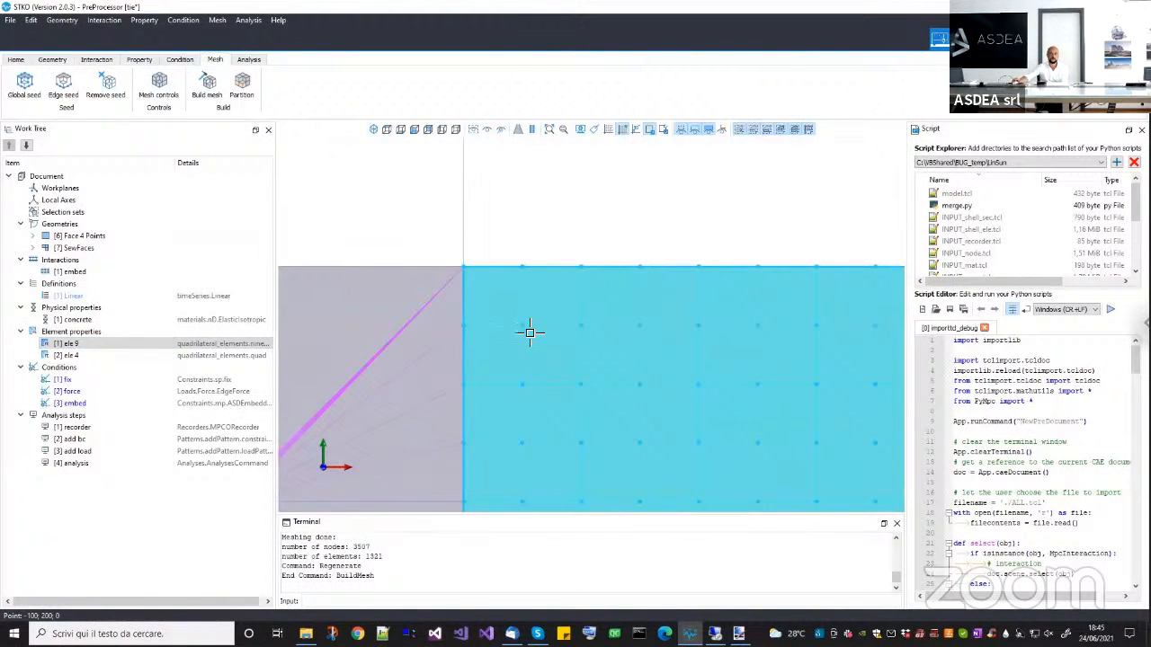
pyautogui.scroll(-6, 530, 328)
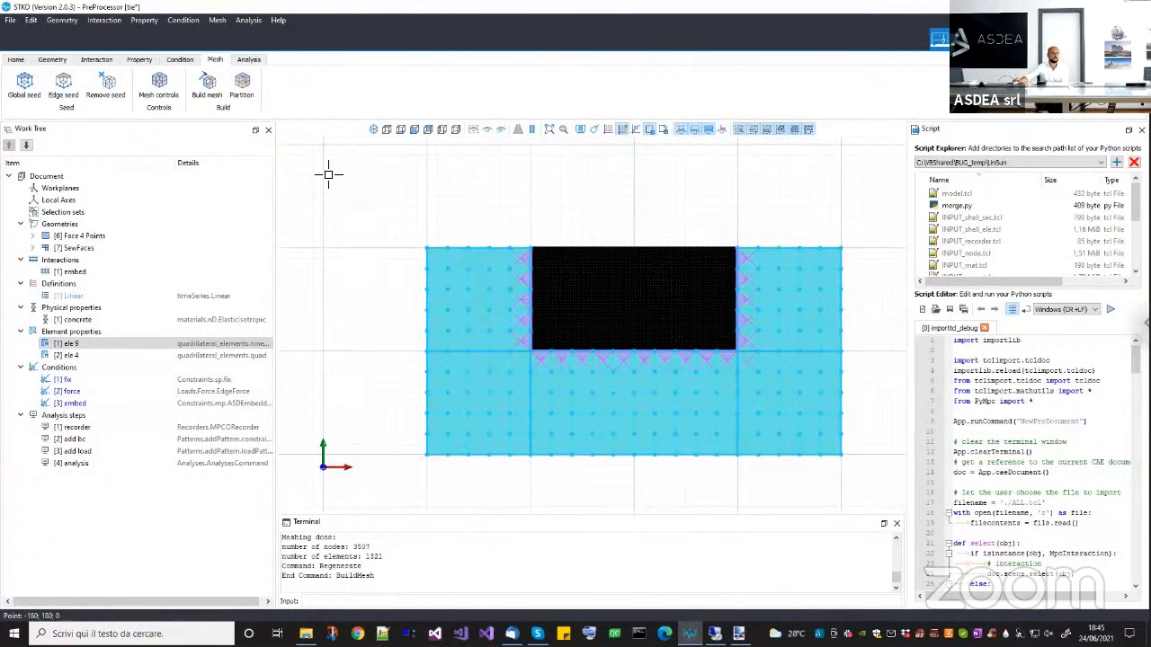
# Save the tie model, run the analysis with the OpenSees solver and close the finished solver console.
pyautogui.hotkey('ctrl', 's')
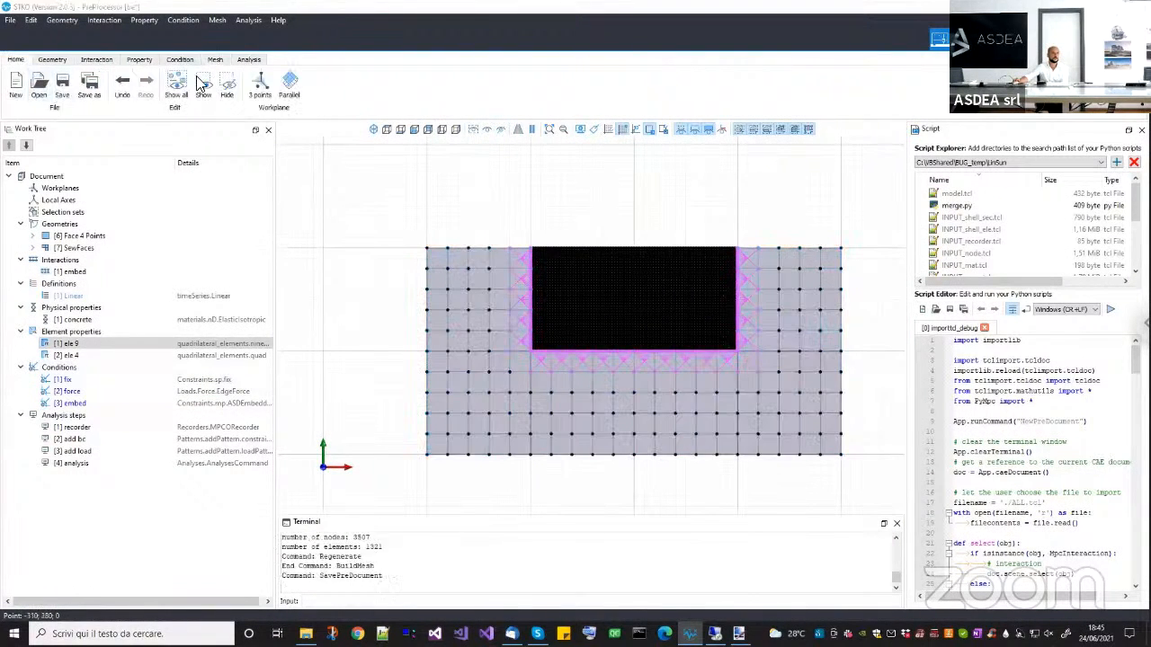
pyautogui.click(248, 59)
pyautogui.click(216, 90)
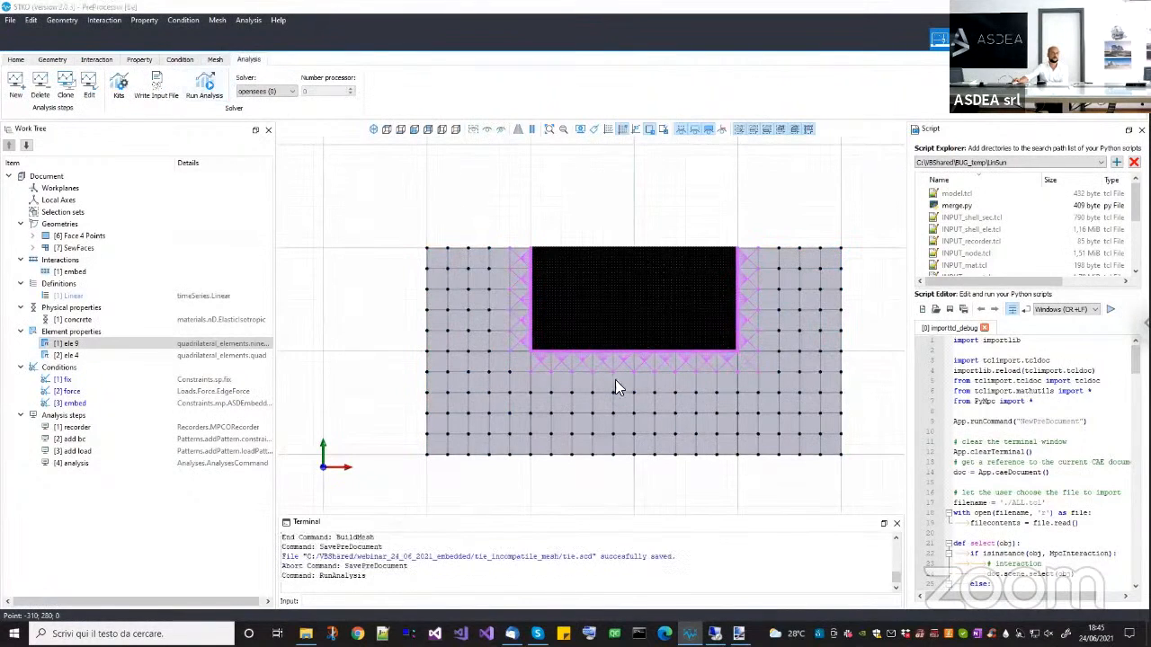
pyautogui.click(793, 533)
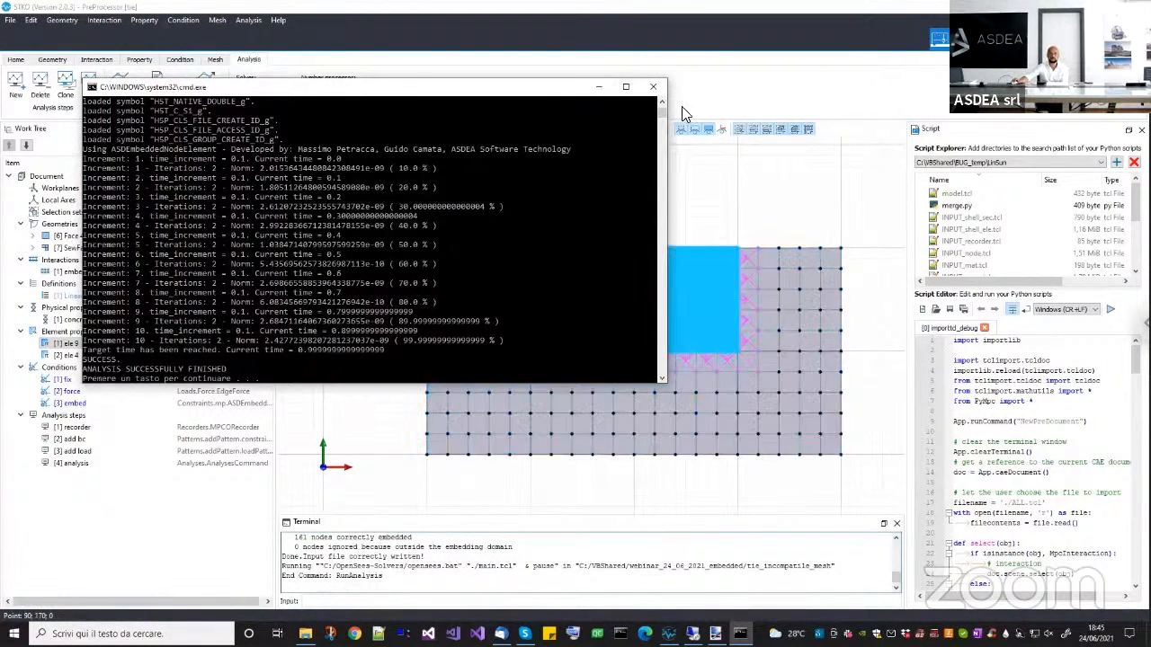
pyautogui.click(660, 90)
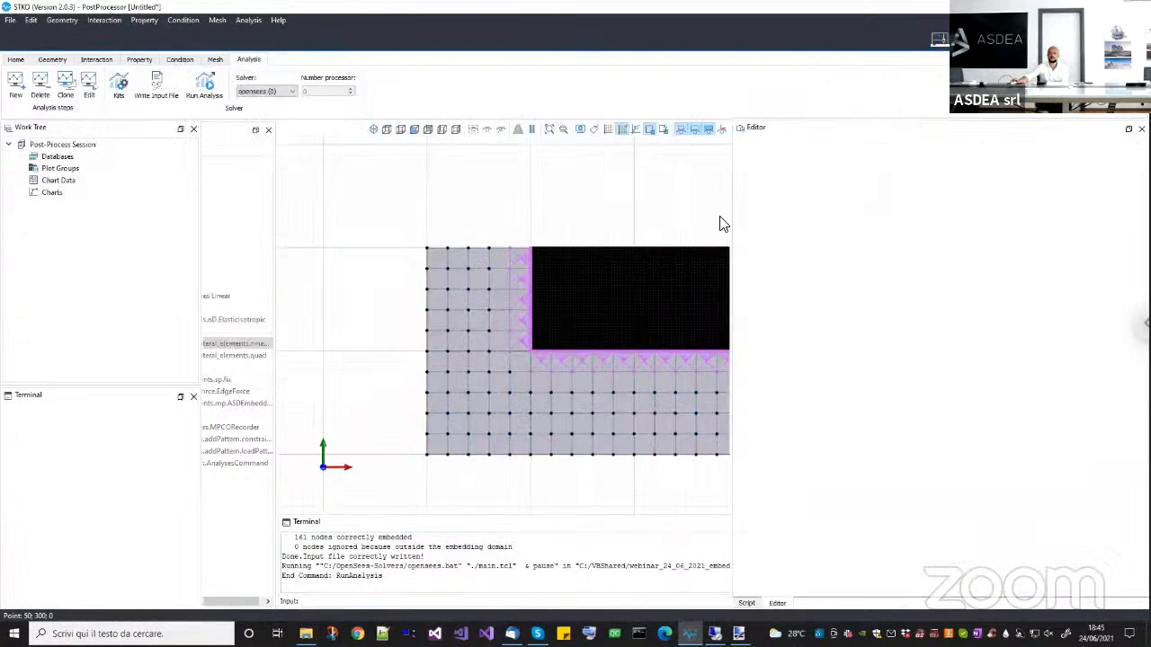
# Open the tie.mpco results database in the post-processor and plot the displacement magnitude as a surface color map.
pyautogui.click(180, 88)
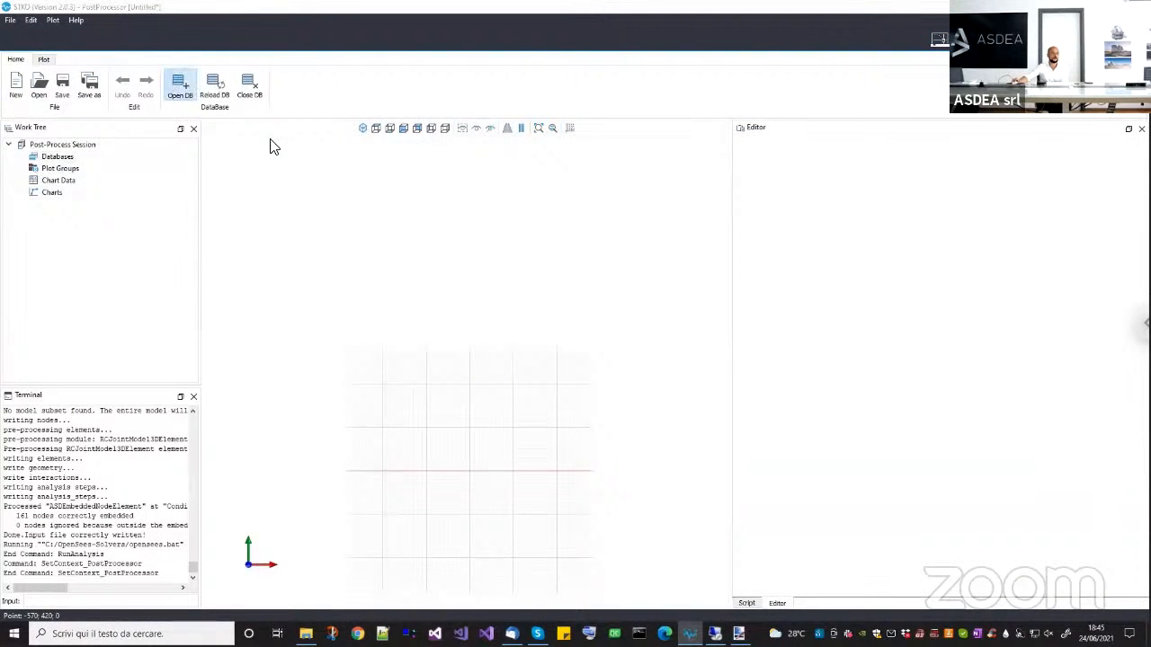
pyautogui.doubleClick(364, 153)
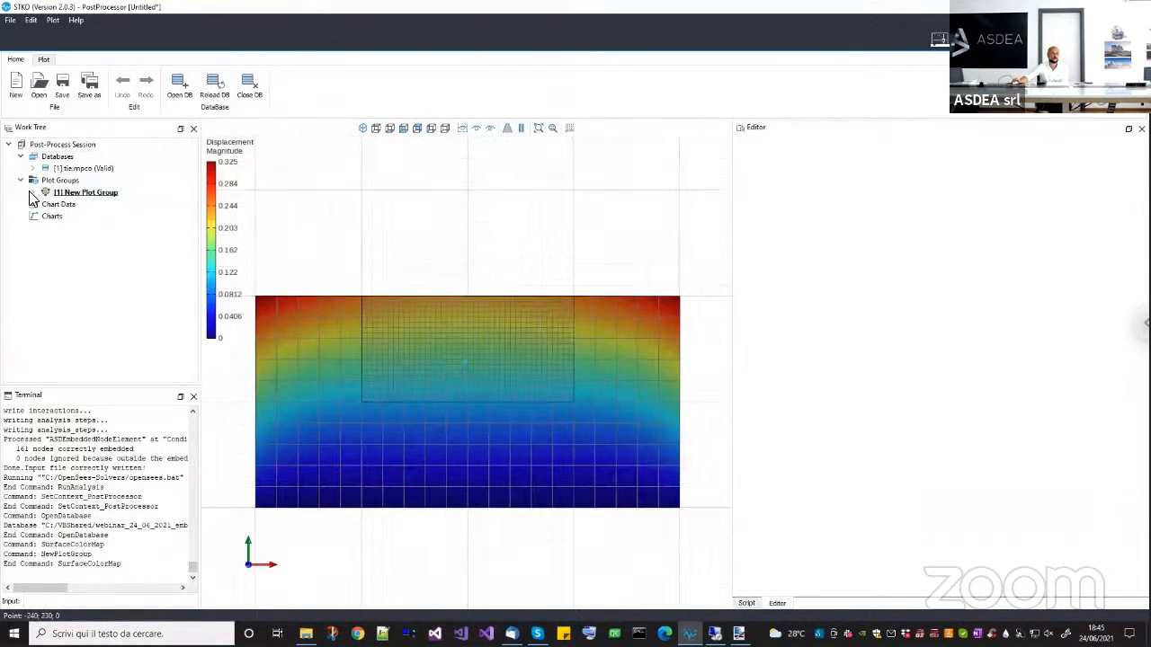
# Set the deformation scale of the displacement surface color map to 100.
pyautogui.click(32, 193)
pyautogui.click(99, 204)
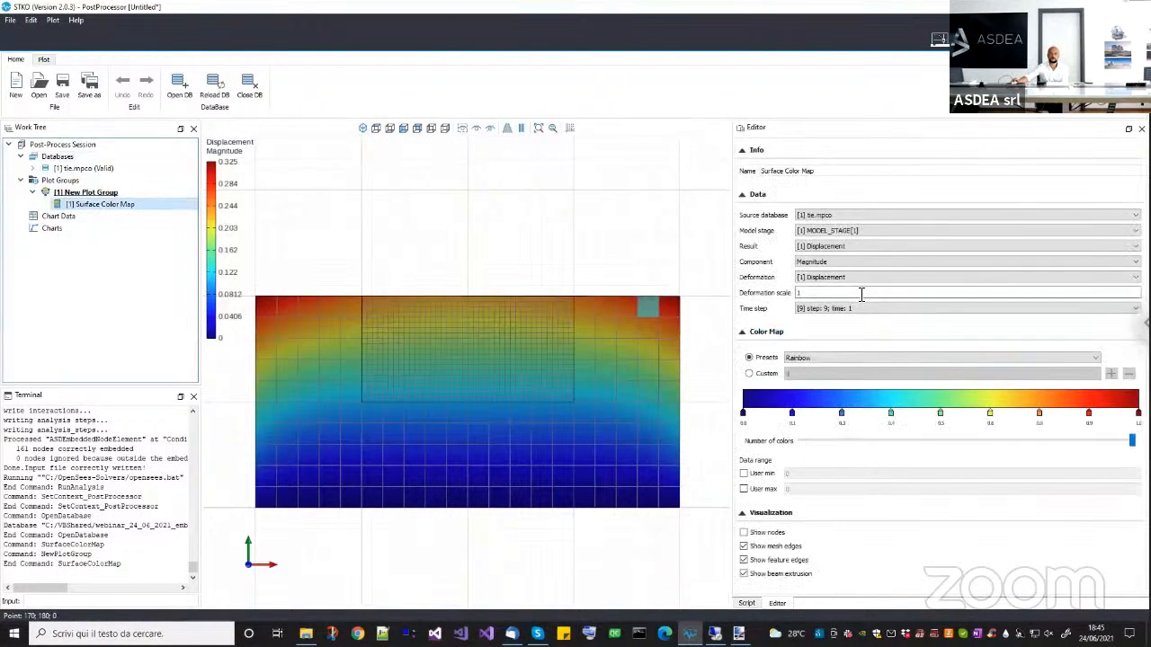
pyautogui.click(861, 294)
pyautogui.write('00')
pyautogui.press('Return')
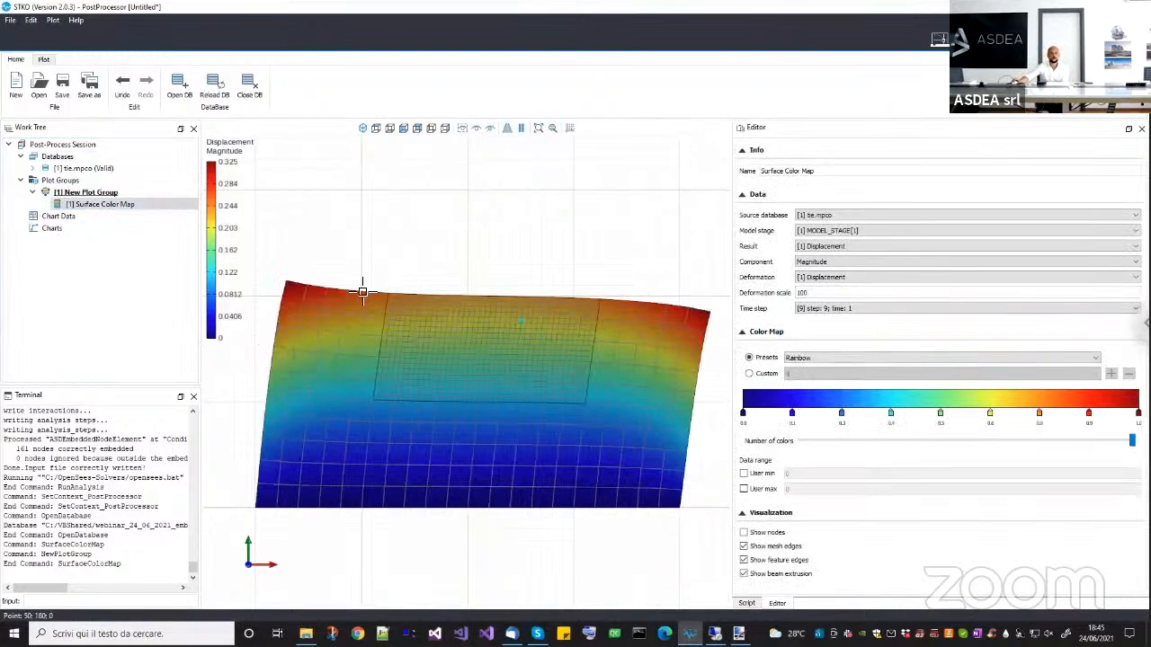
# Show the nodes on the color map and examine the deformed interface around the embedded block's upper-left corner.
pyautogui.scroll(5, 362, 293)
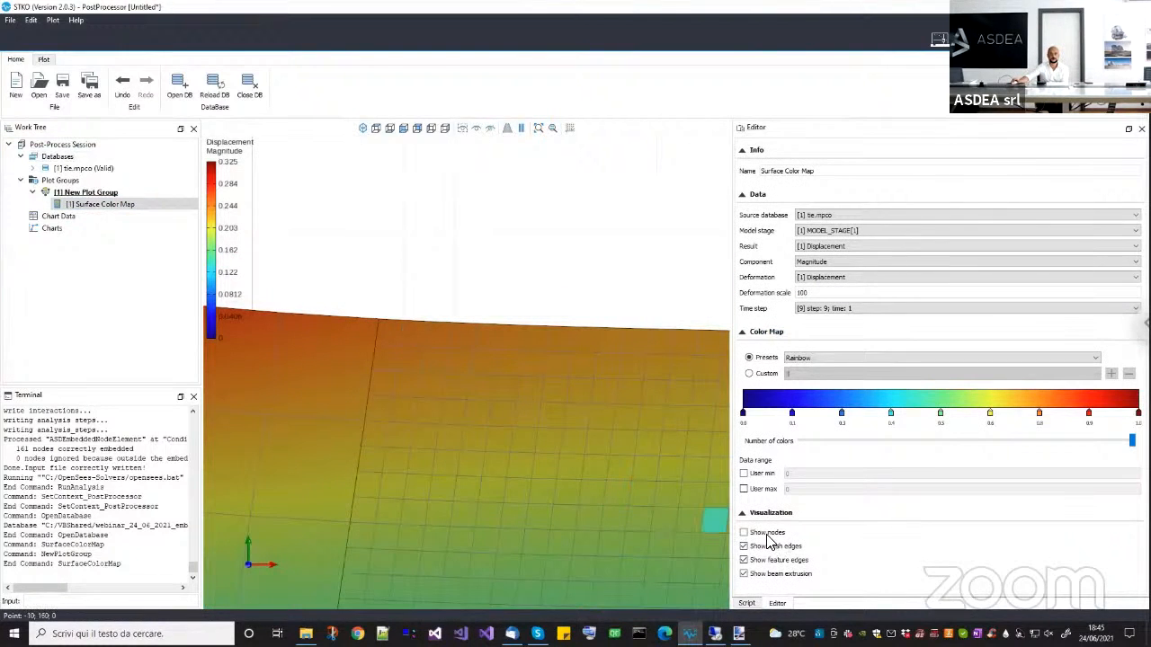
pyautogui.click(744, 532)
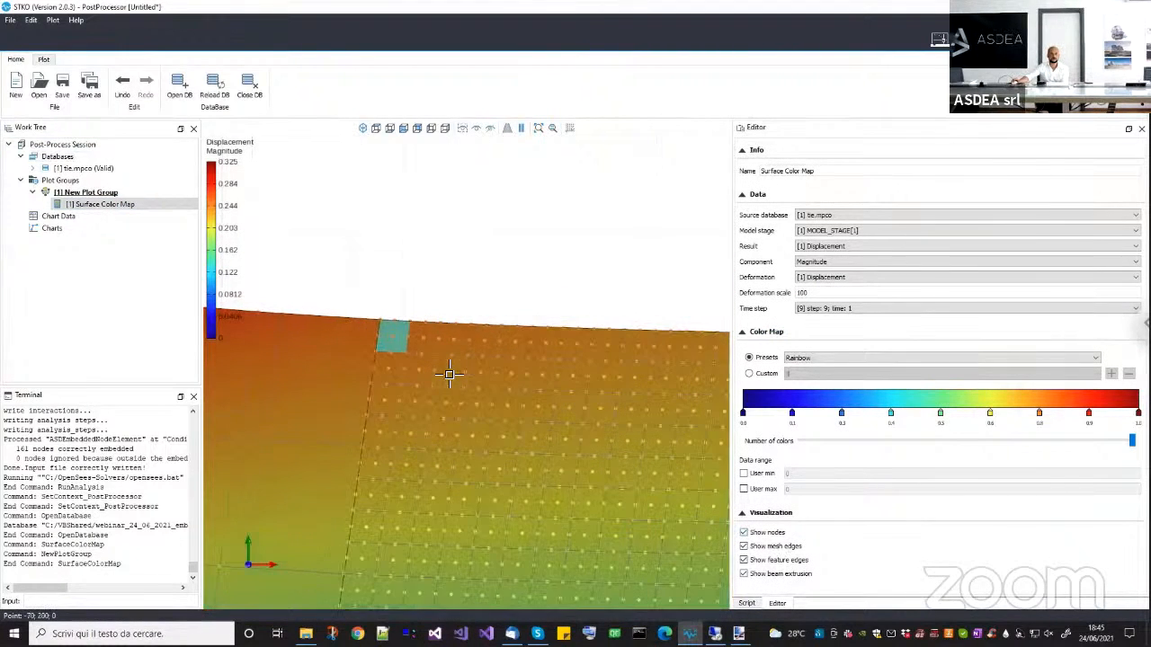
pyautogui.scroll(5, 405, 356)
pyautogui.scroll(-3, 354, 337)
pyautogui.moveTo(365, 349); pyautogui.dragTo(461, 381, button='middle')
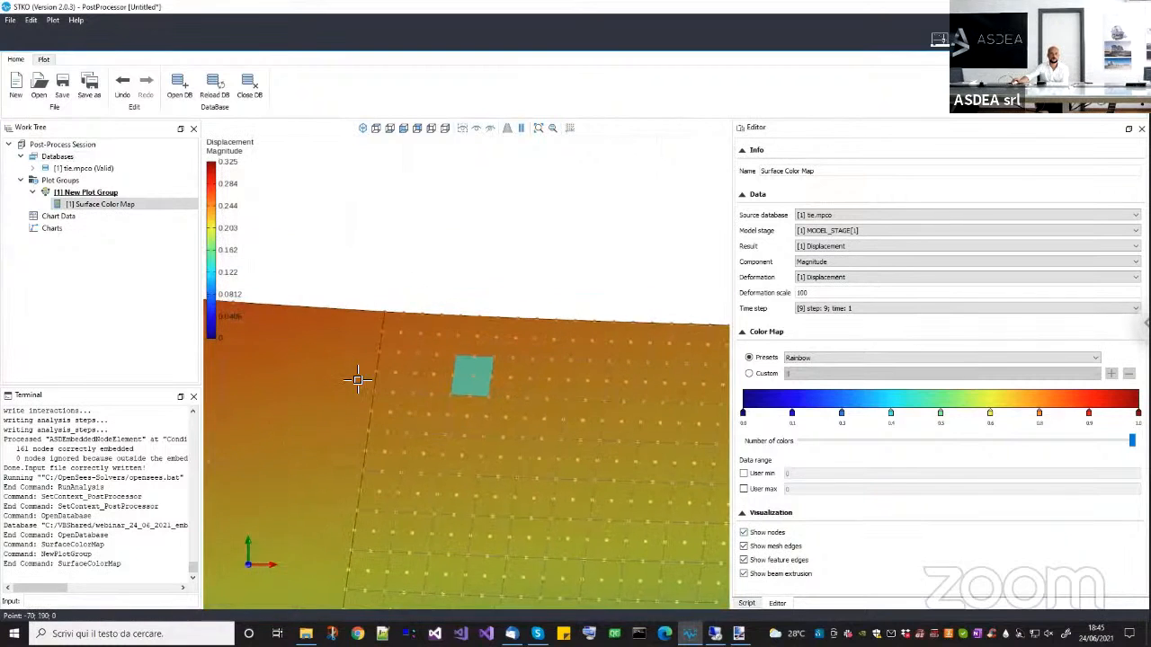
pyautogui.scroll(4, 358, 380)
pyautogui.scroll(-2, 400, 341)
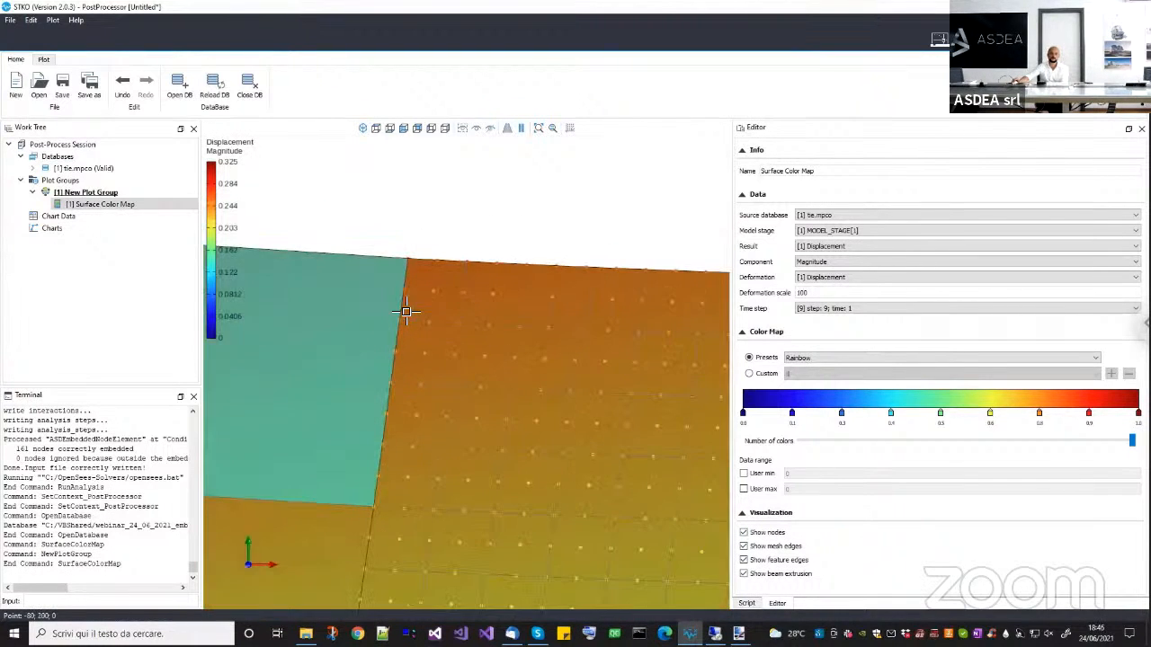
pyautogui.scroll(-1, 406, 311)
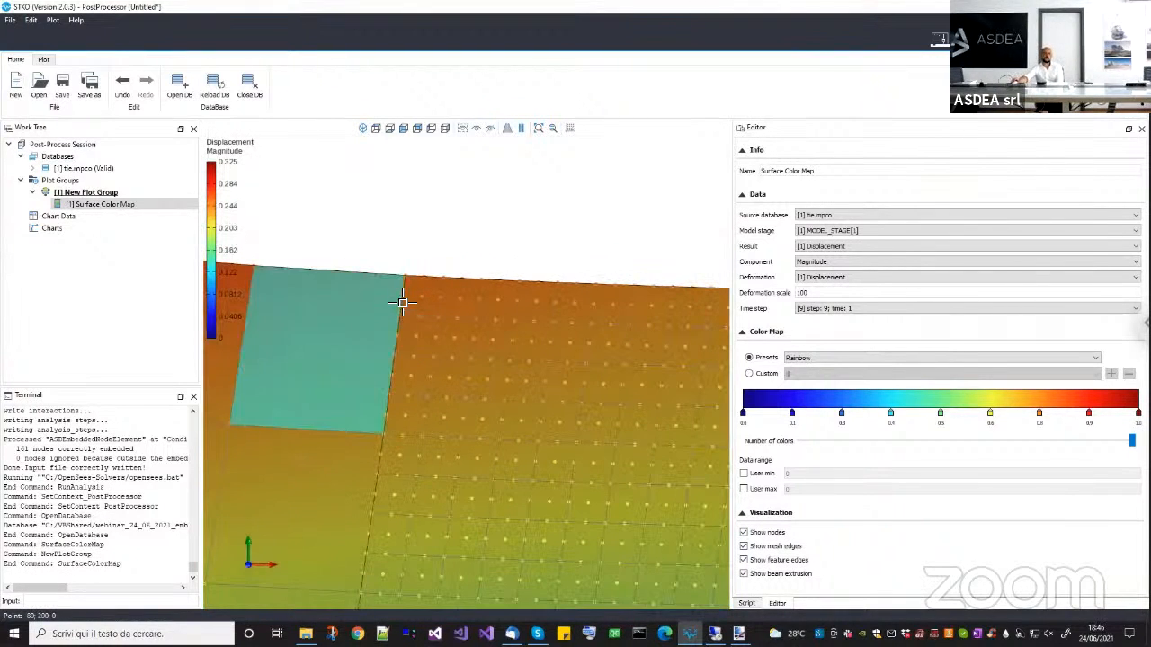
pyautogui.scroll(-1, 401, 303)
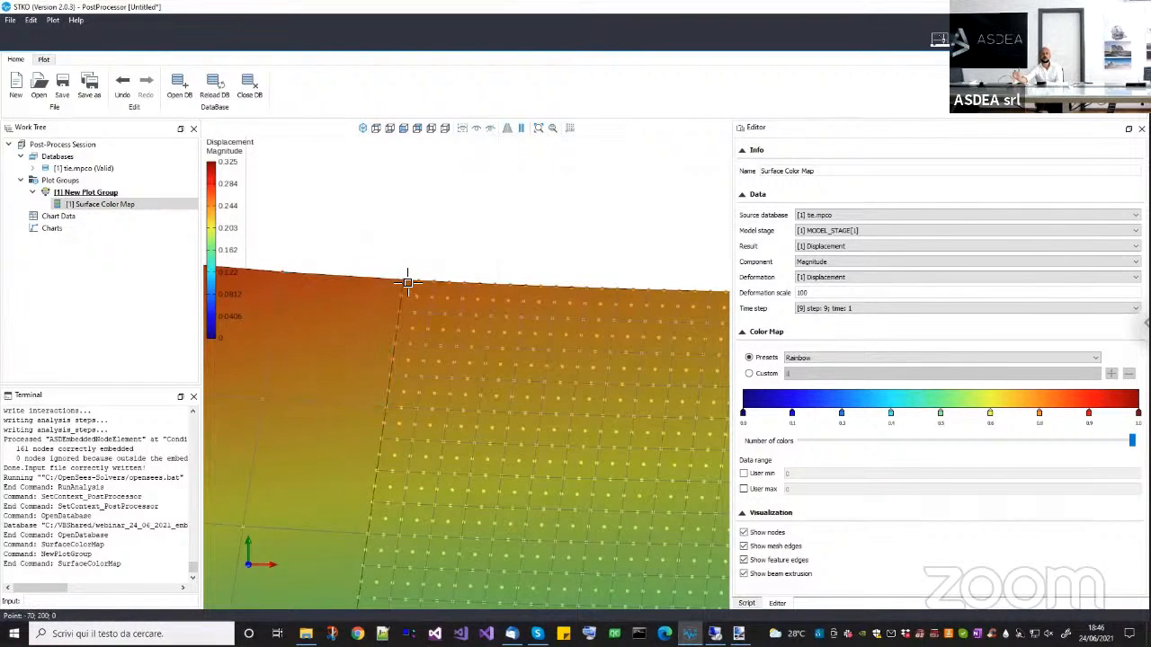
pyautogui.scroll(-3, 449, 373)
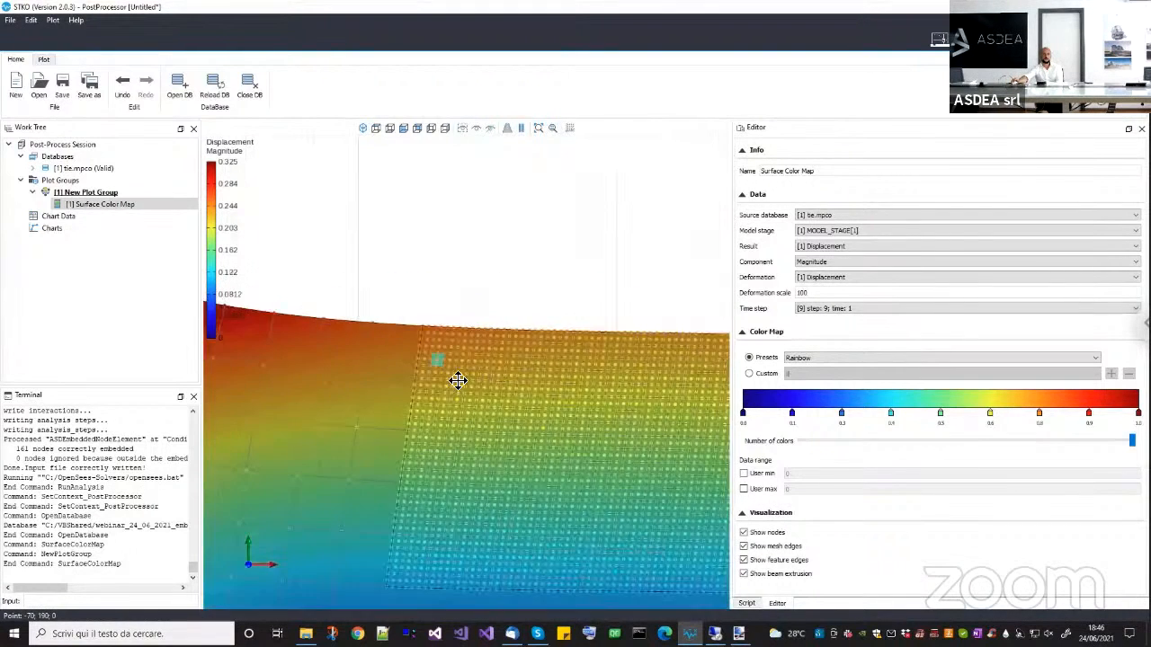
# Compare the four-component material.stress result of the central block with the three-component one of the surrounding faces, showing component σ11.
pyautogui.click(863, 244)
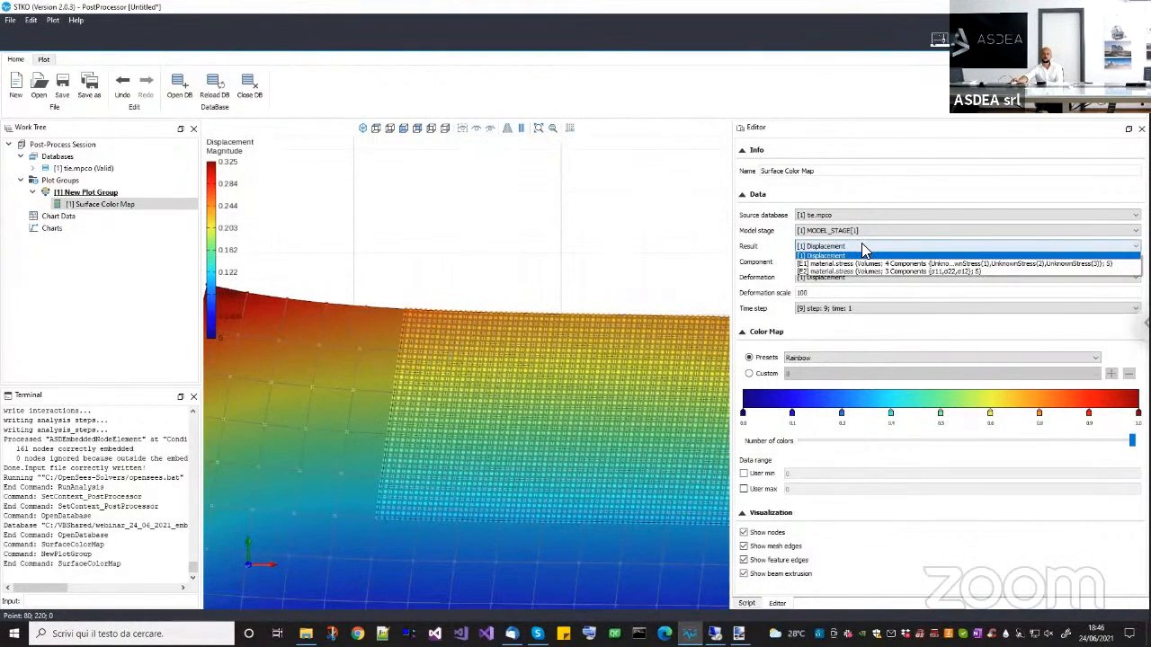
pyautogui.click(861, 263)
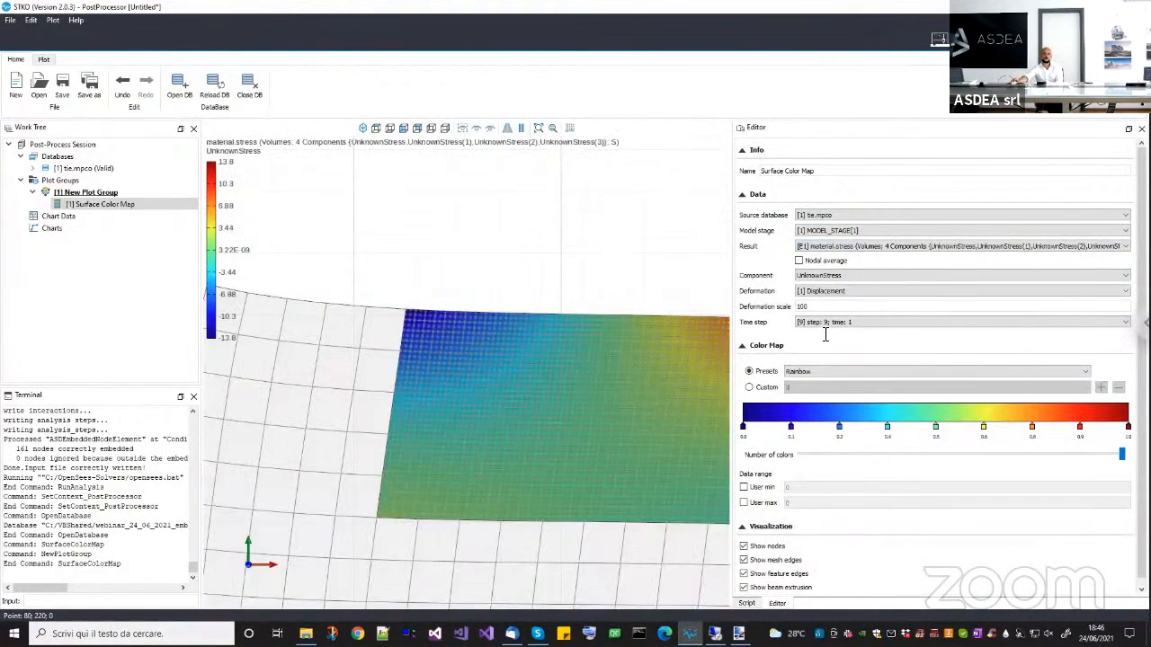
pyautogui.click(870, 246)
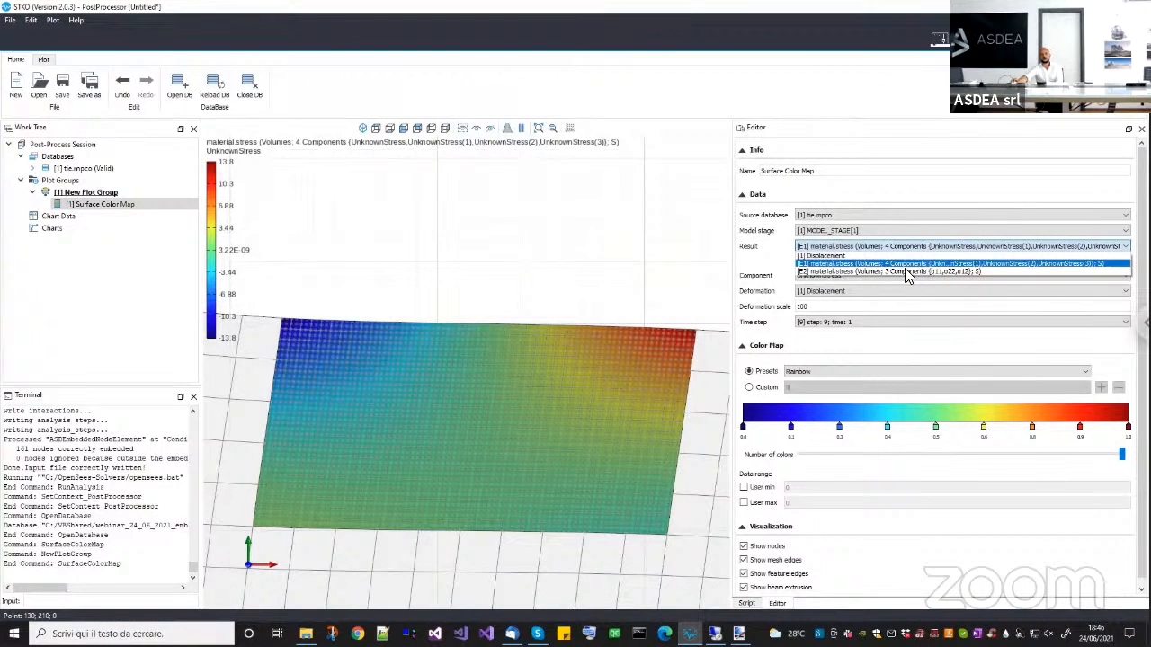
pyautogui.click(852, 268)
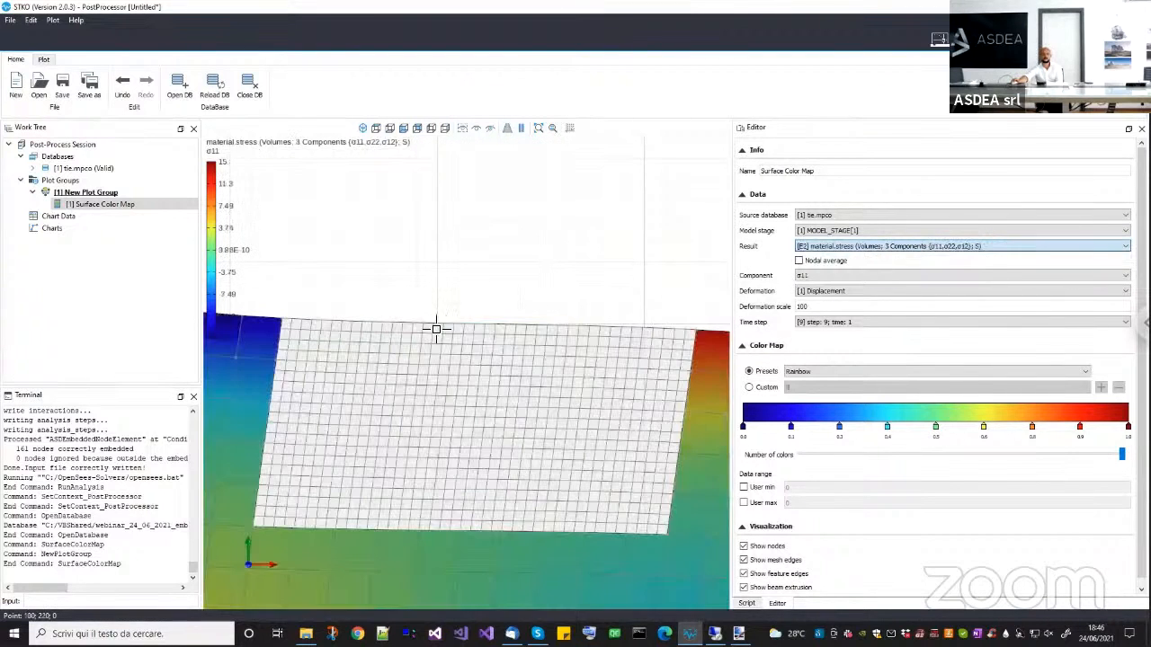
pyautogui.click(845, 279)
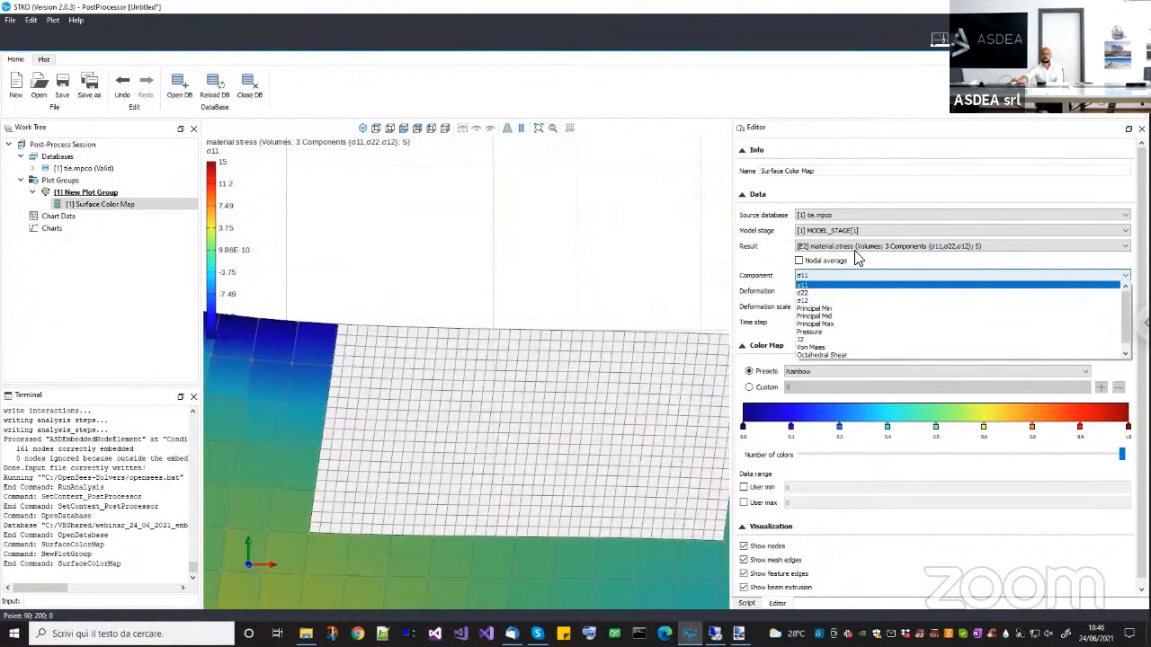
# Plot the four-component material.stress result of the central block again and hide the nodes.
pyautogui.click(850, 245)
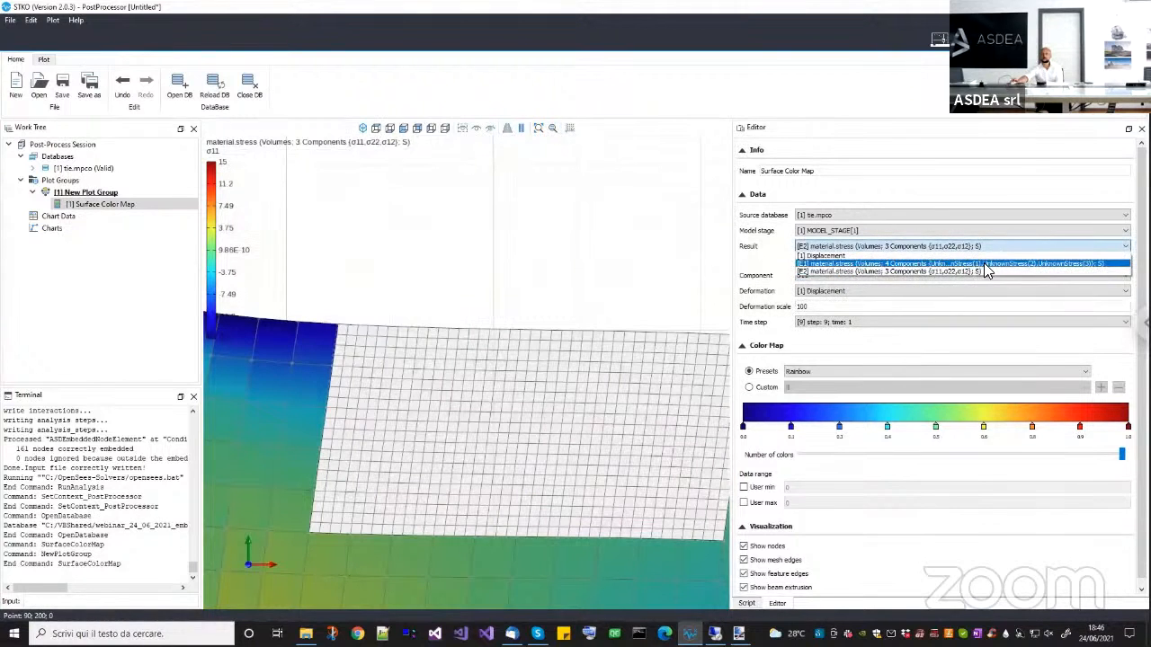
pyautogui.click(971, 264)
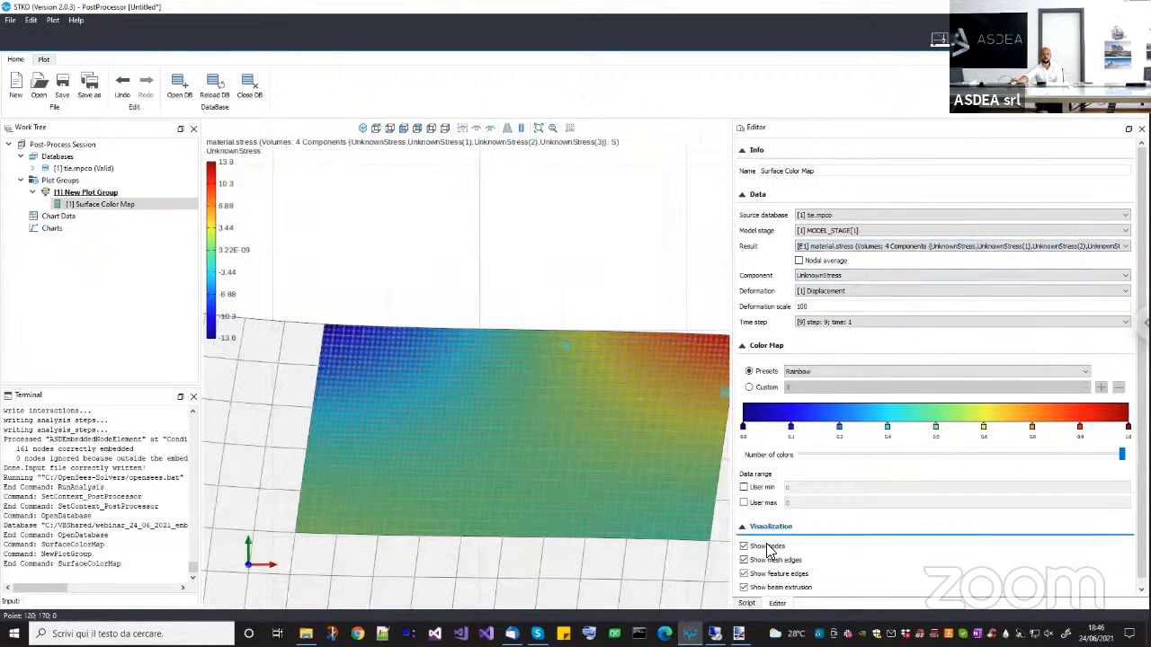
pyautogui.click(765, 546)
pyautogui.moveTo(549, 326); pyautogui.dragTo(537, 329, button='middle')
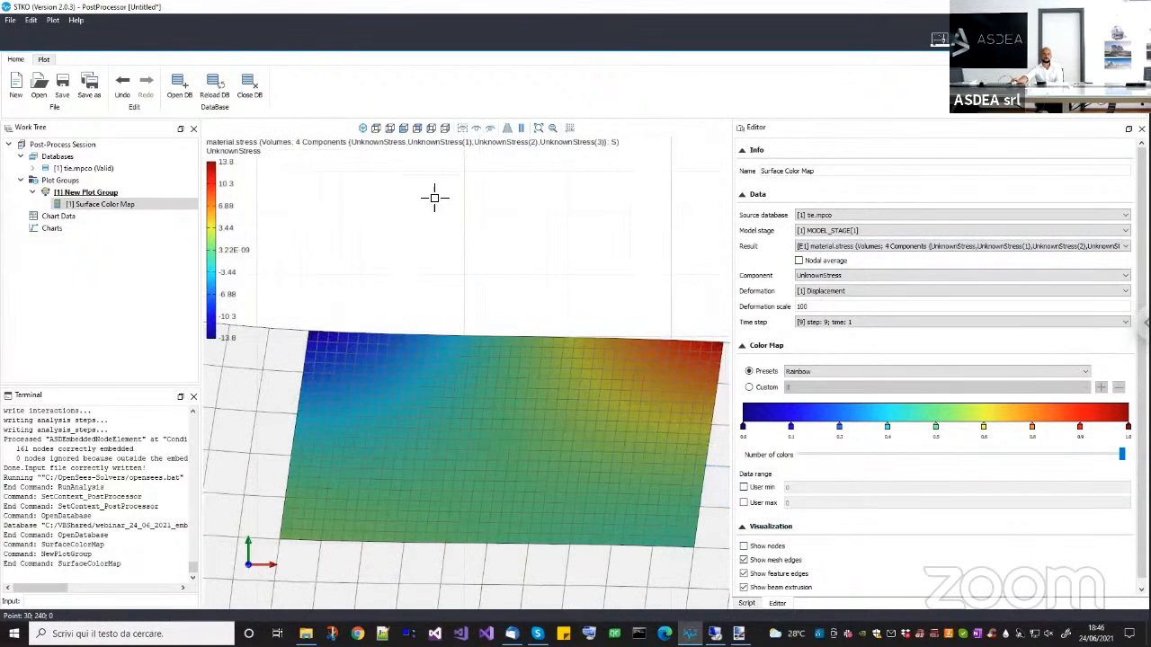
# Examine the stress distribution in the embedded block near its interface with the coarser surrounding mesh.
pyautogui.scroll(-5, 465, 260)
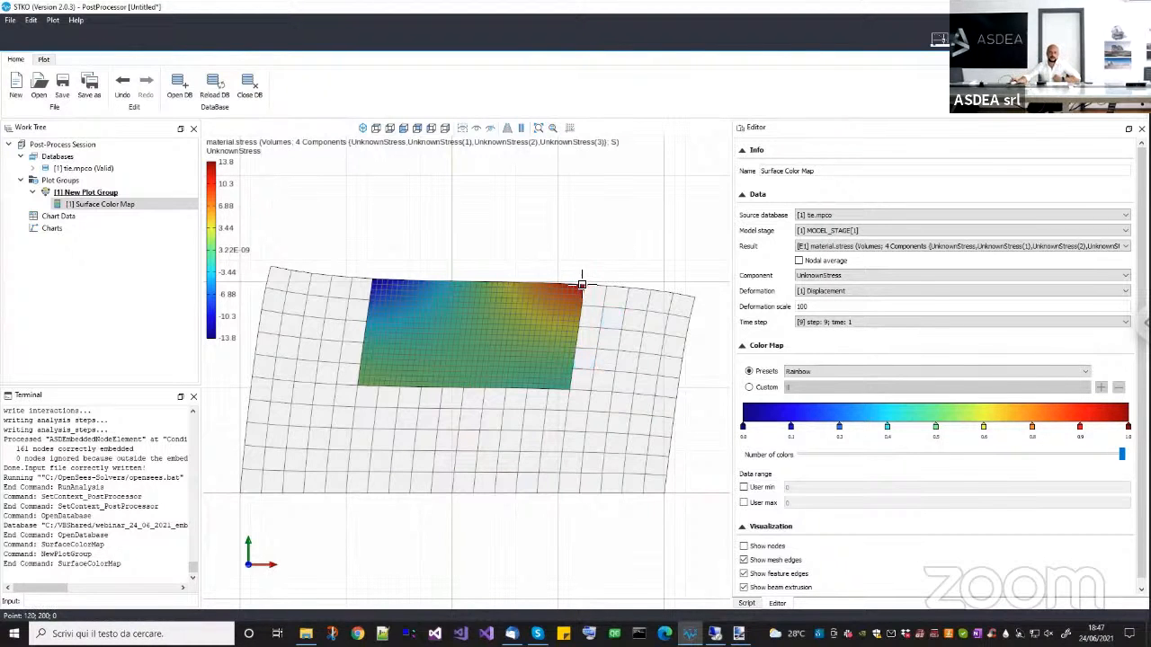
pyautogui.scroll(1, 584, 286)
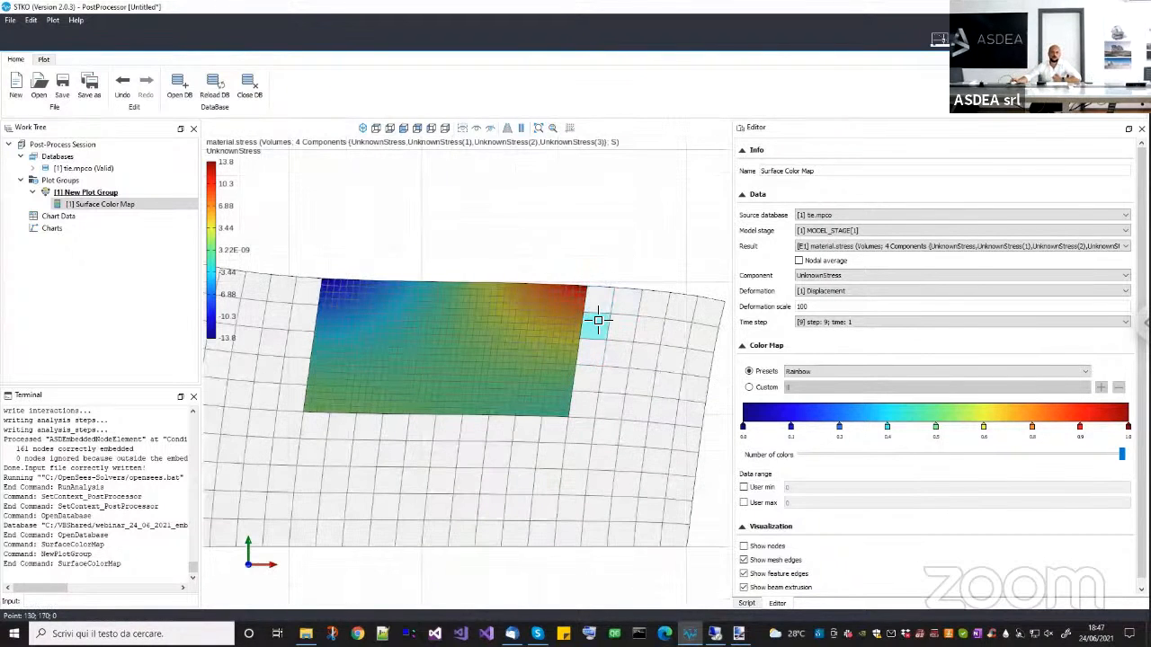
pyautogui.scroll(1, 601, 317)
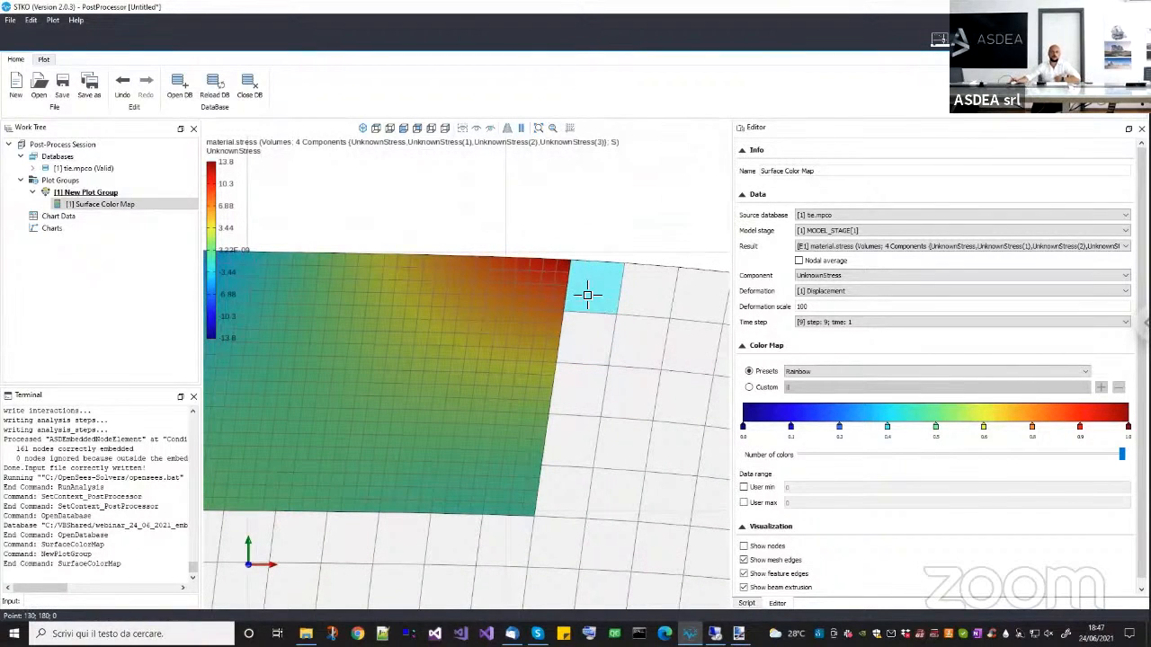
pyautogui.scroll(1, 575, 261)
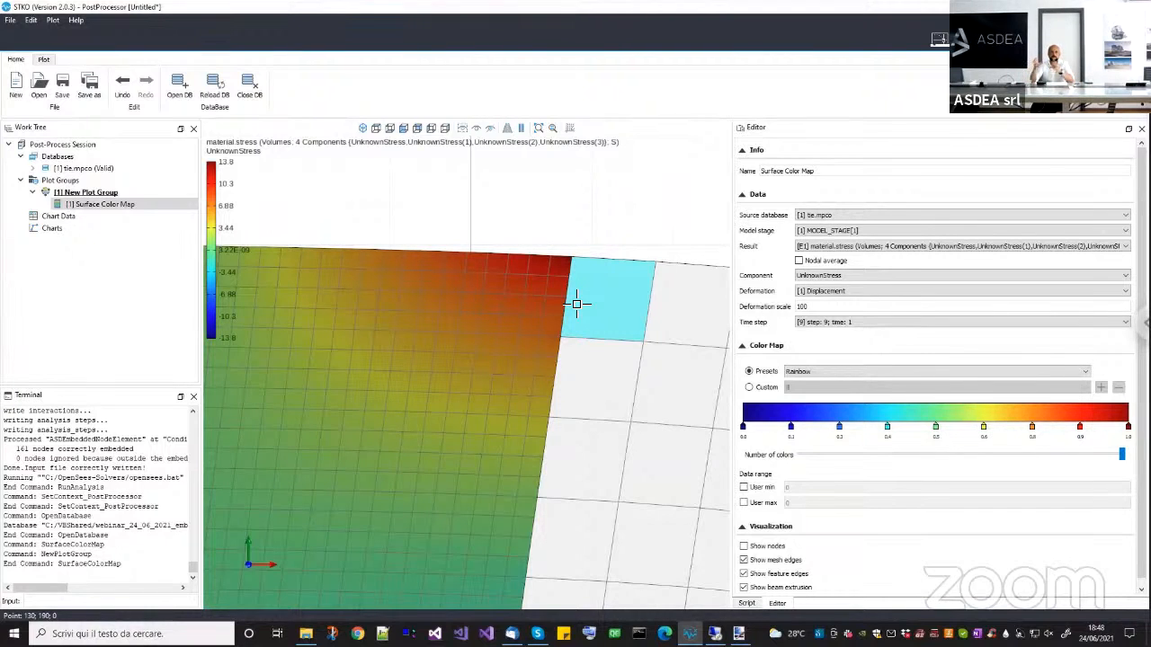
pyautogui.scroll(-3, 593, 335)
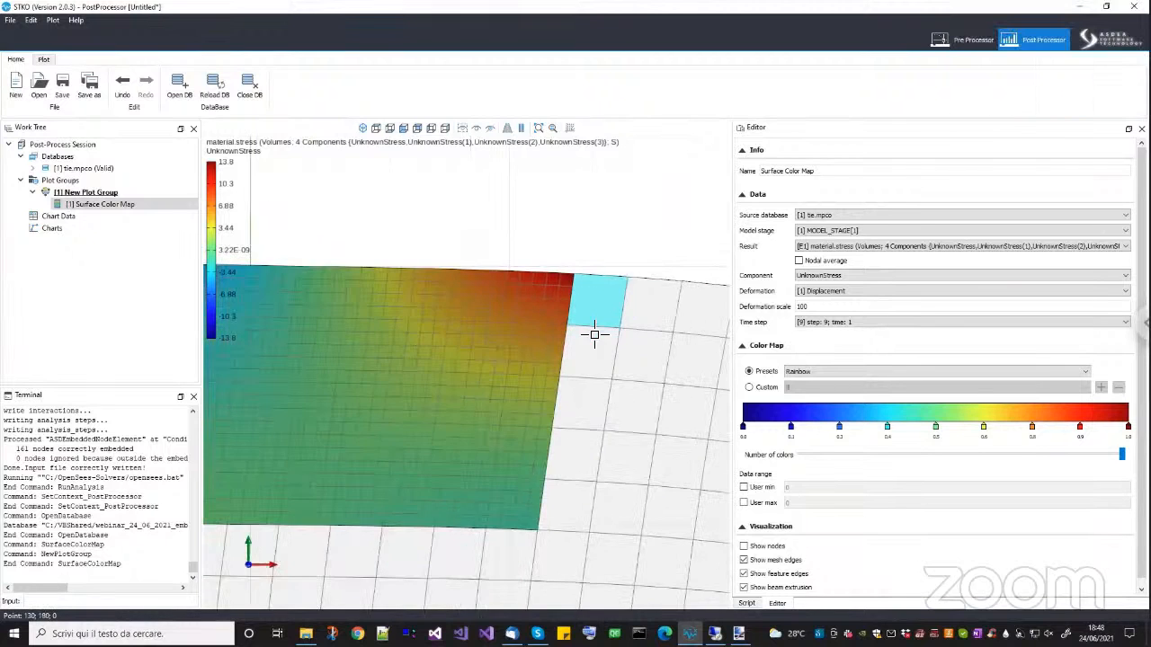
pyautogui.scroll(-5, 657, 383)
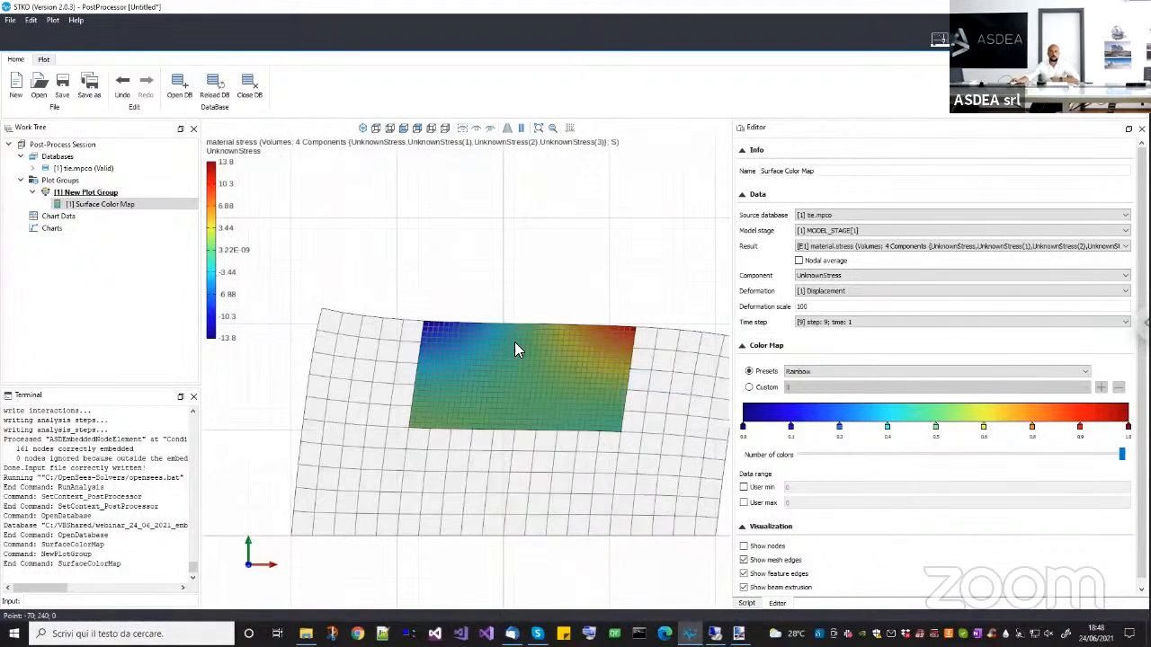
pyautogui.scroll(-2, 591, 277)
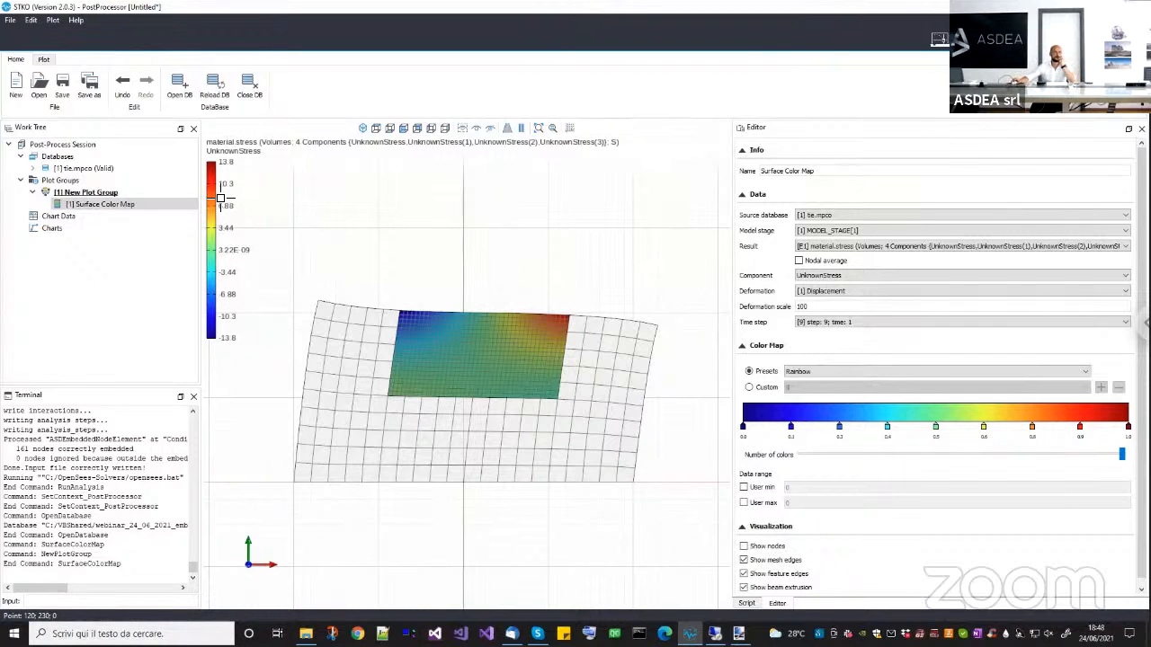
# Start a new post-processing session, discarding the changes to the untitled one.
pyautogui.click(15, 85)
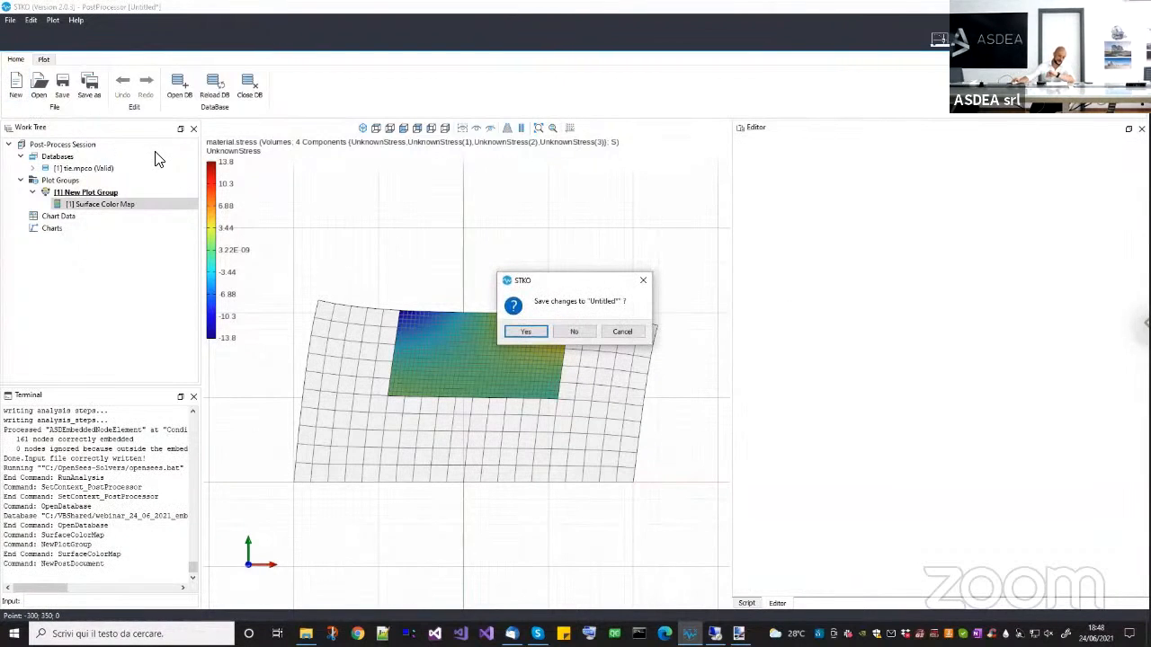
pyautogui.click(561, 332)
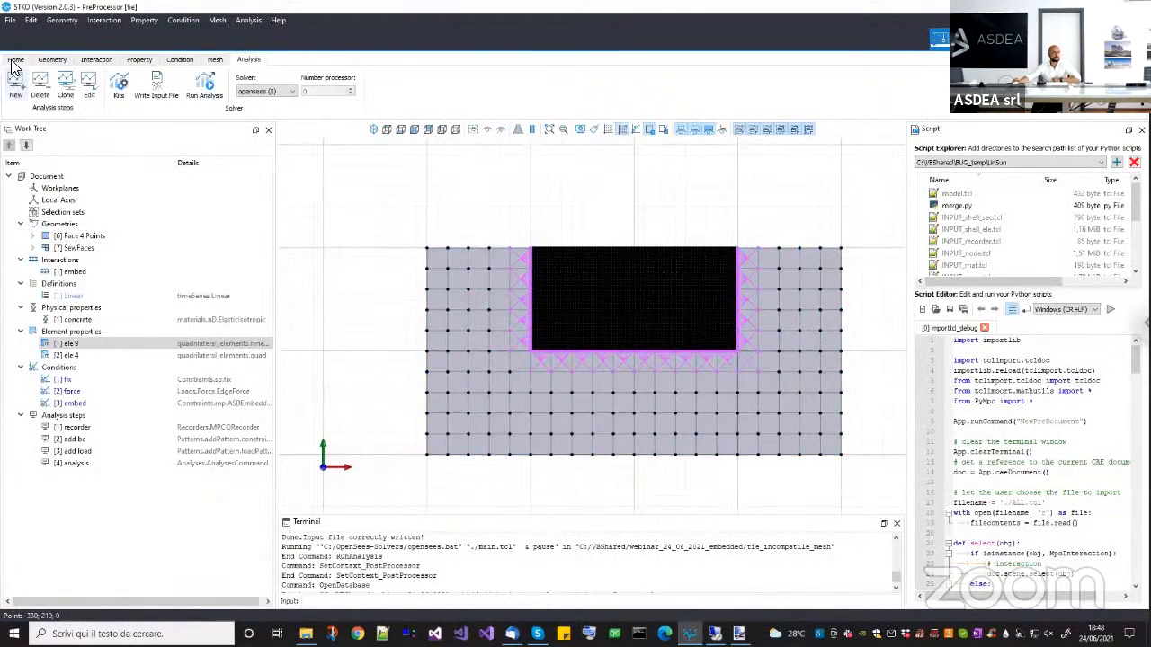
# Return to the preprocessor, close the tie document and open prestress.scd from the prestress folder of webinar_24_06_2021_embedded.
pyautogui.click(15, 61)
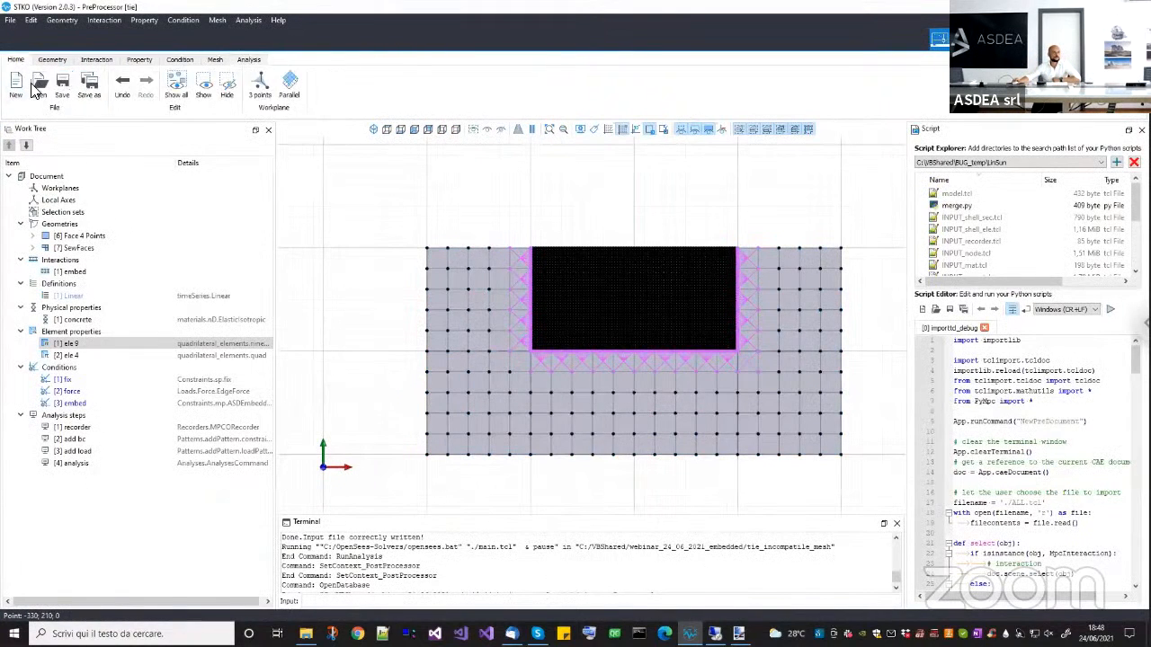
pyautogui.click(39, 85)
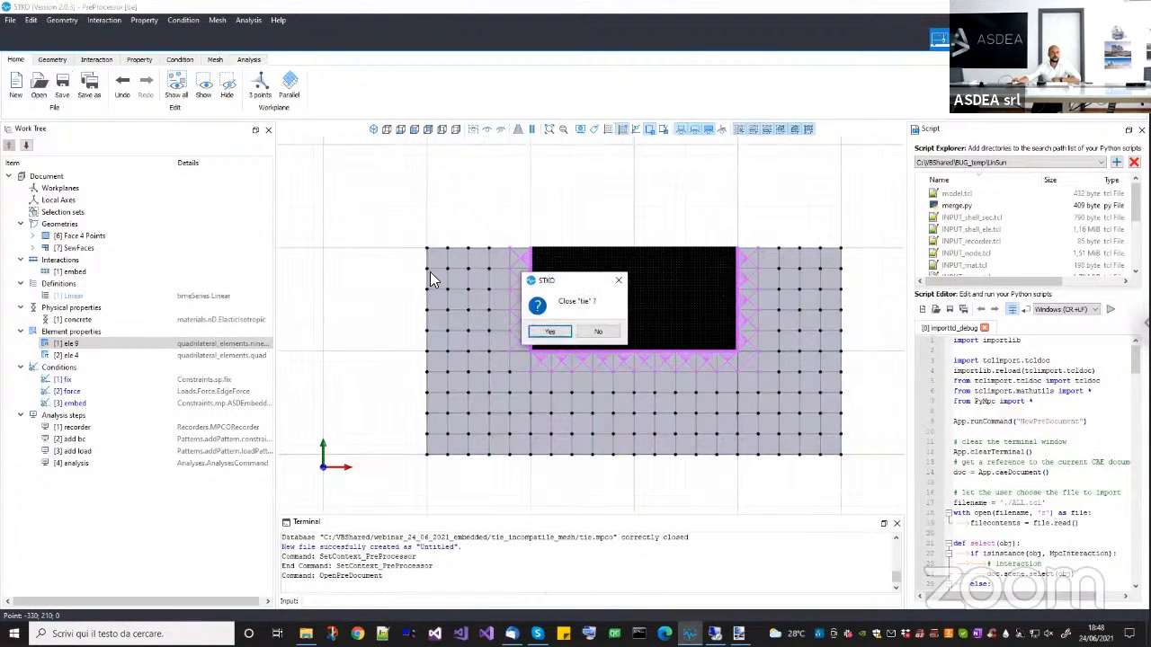
pyautogui.click(549, 330)
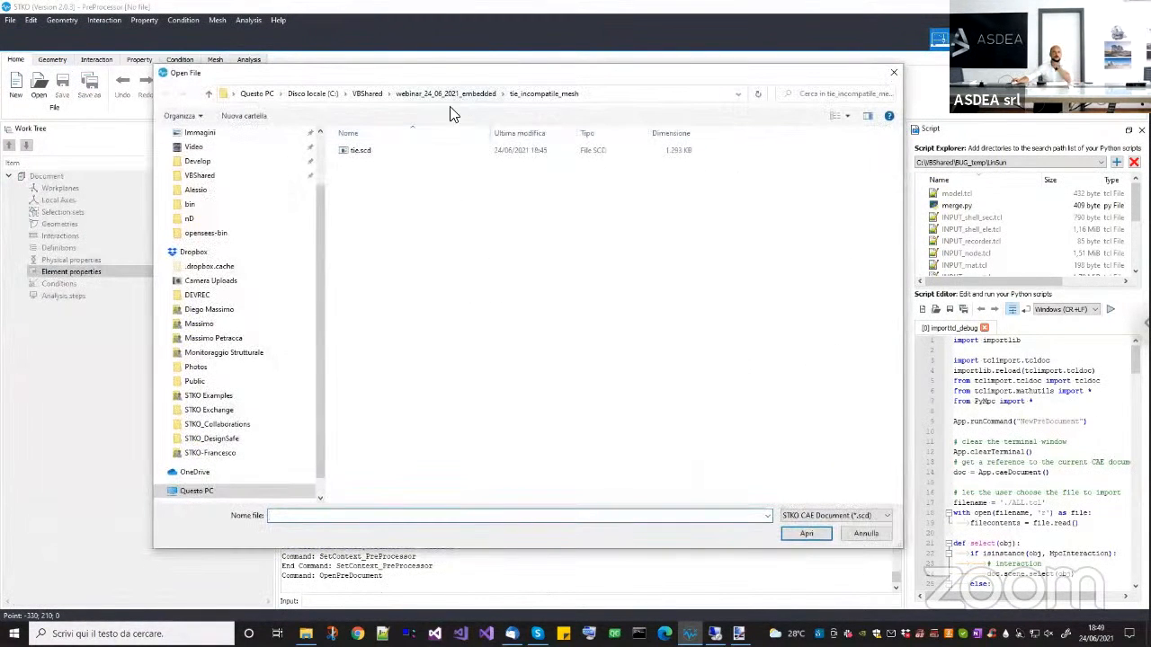
pyautogui.click(454, 94)
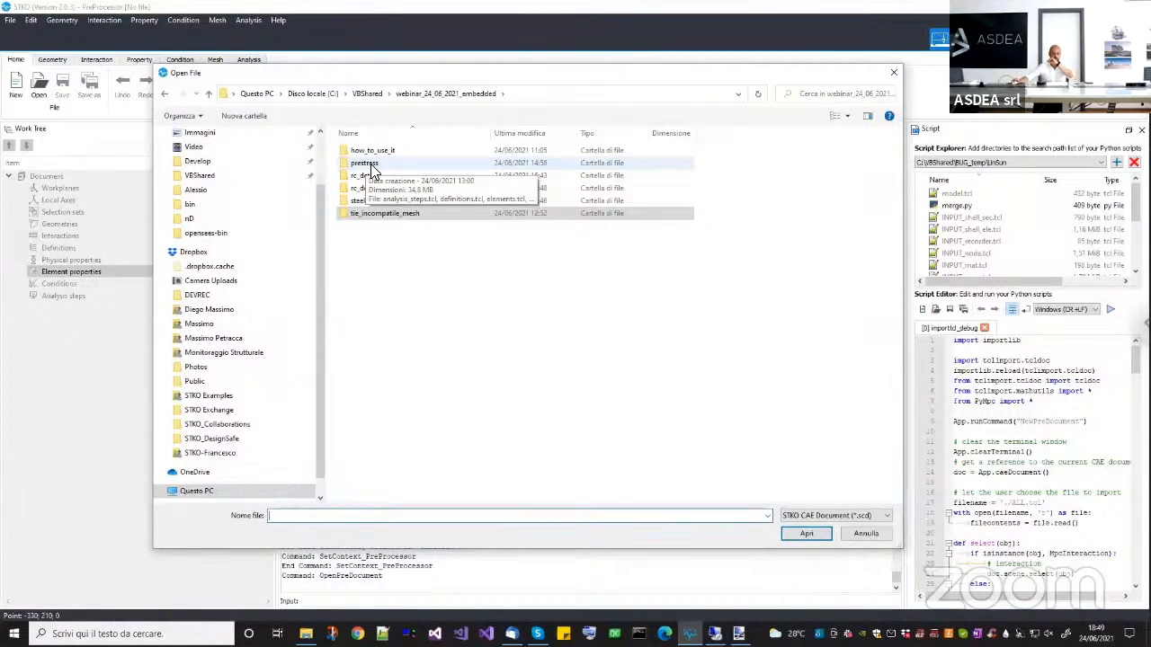
pyautogui.doubleClick(367, 164)
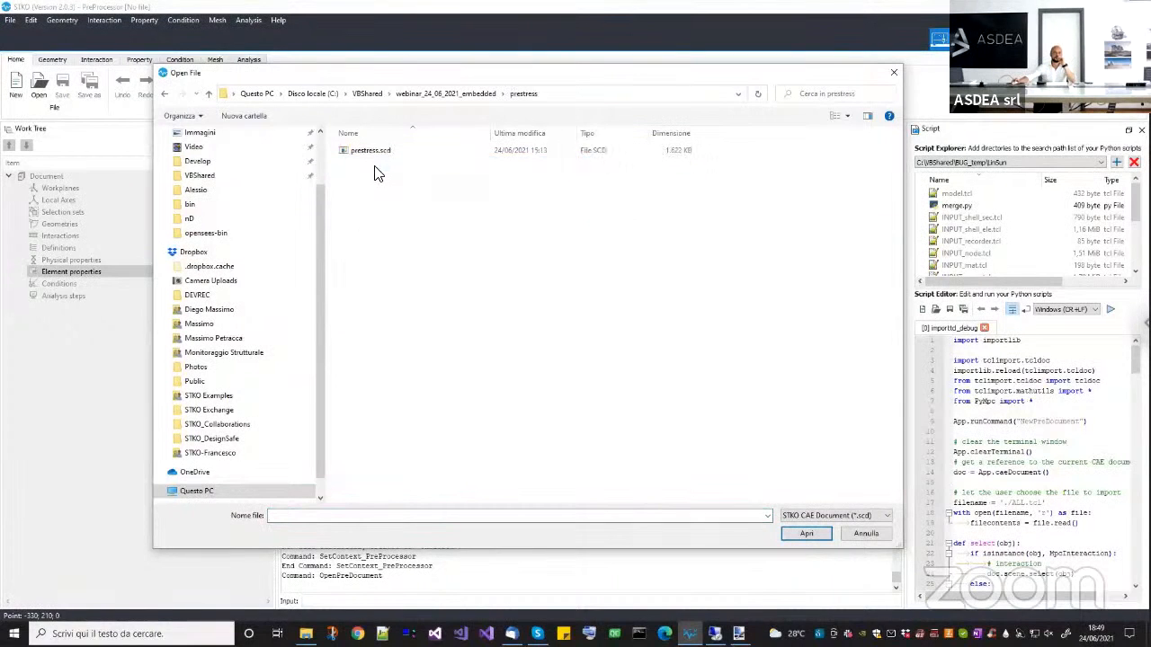
pyautogui.doubleClick(371, 151)
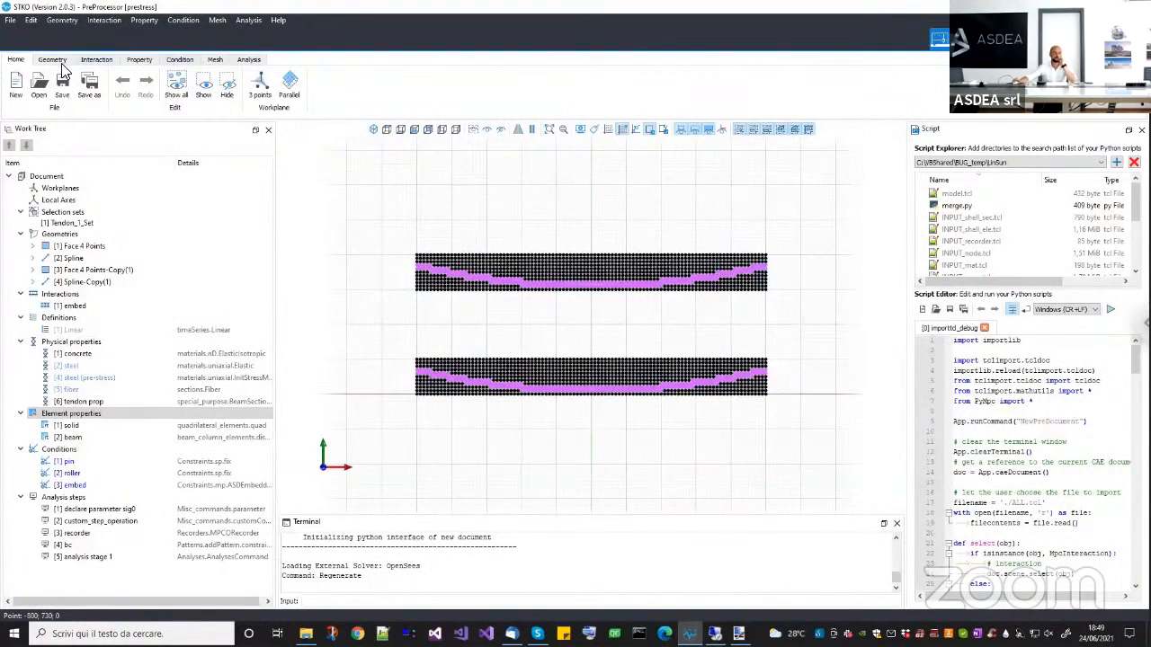
# Show the geometry without the mesh and highlight the lower beam's four-point face and its tendon spline.
pyautogui.moveTo(629, 249); pyautogui.dragTo(626, 236, button='middle')
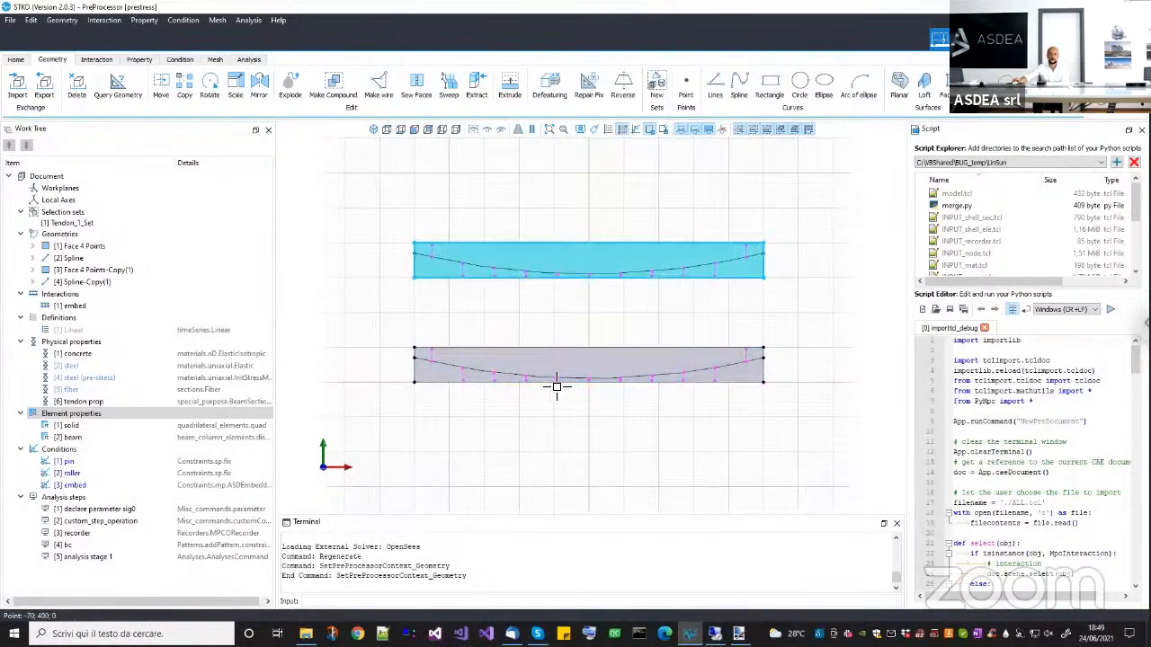
pyautogui.scroll(3, 551, 380)
pyautogui.scroll(-2, 578, 379)
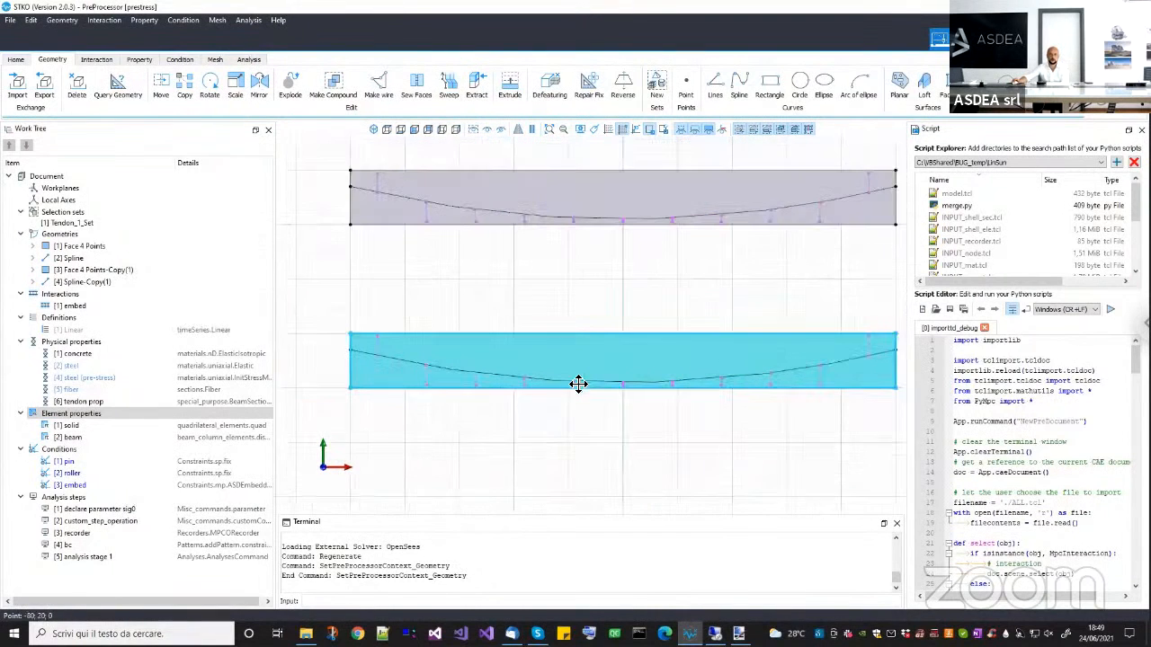
pyautogui.click(90, 247)
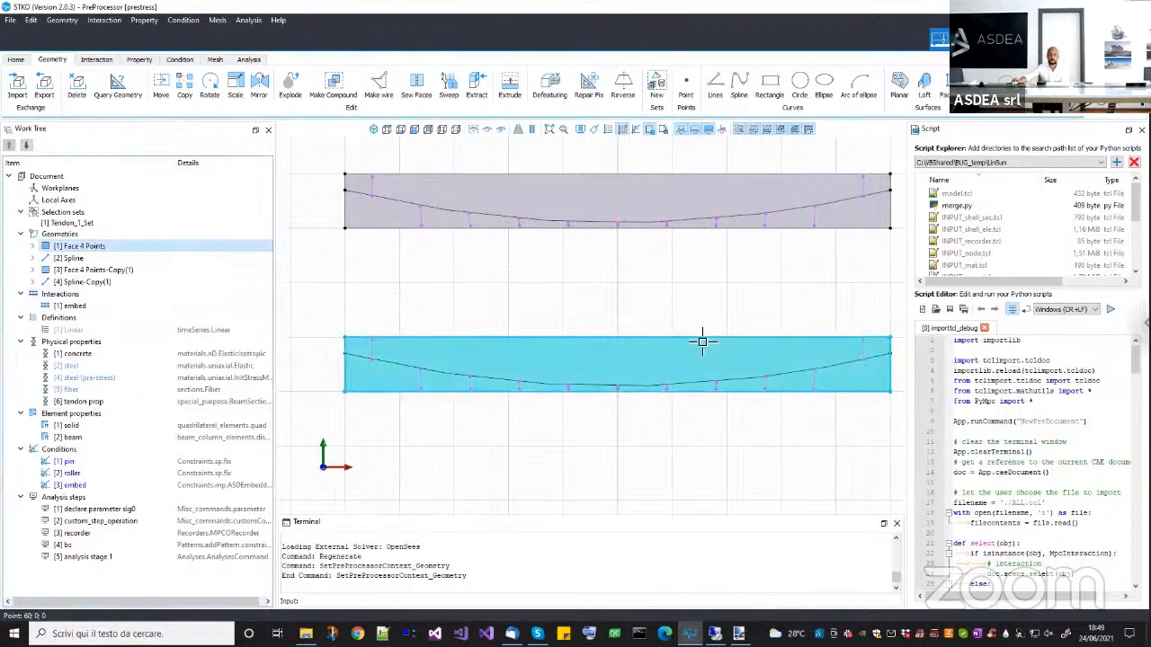
pyautogui.click(74, 258)
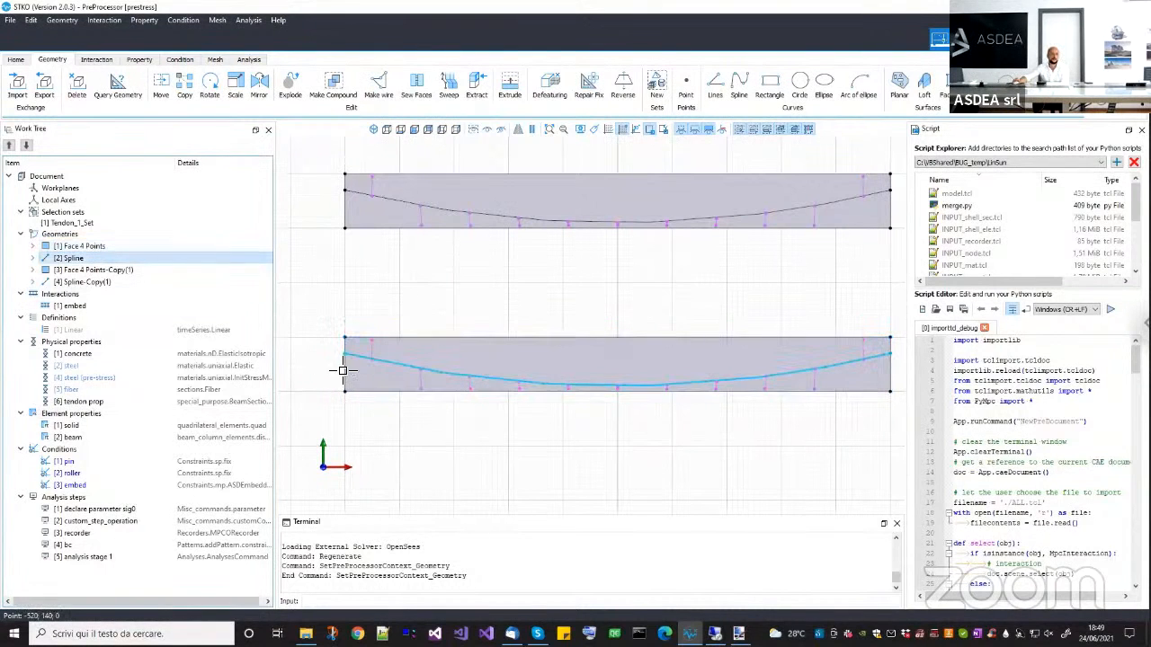
pyautogui.click(364, 347)
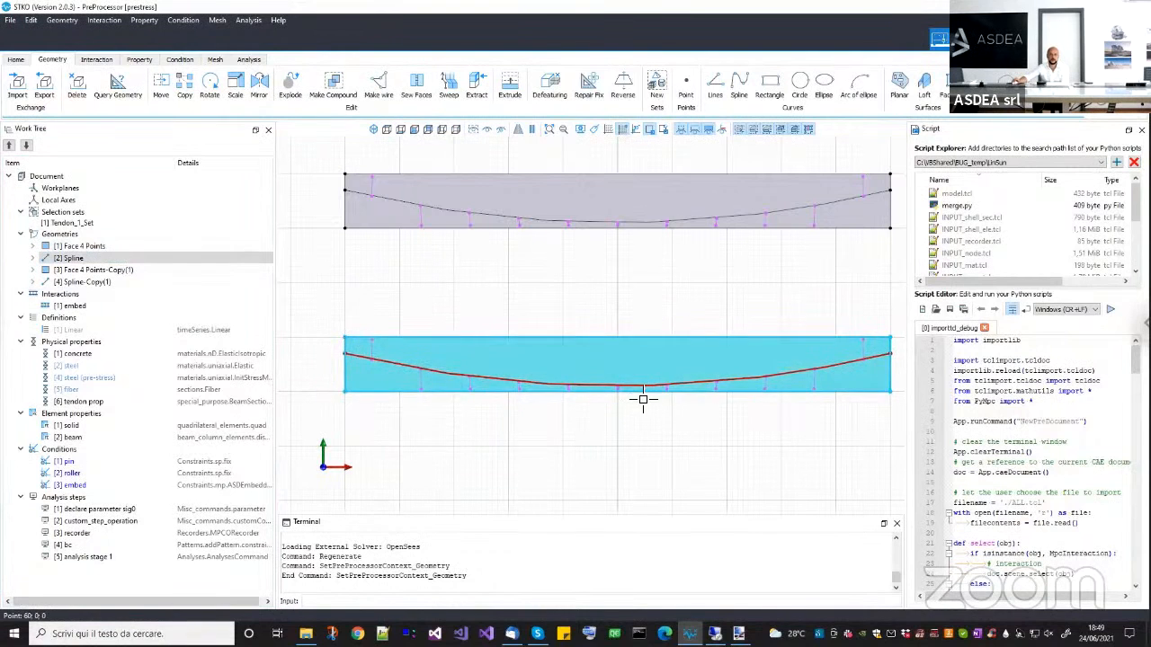
# Draw a trial degree 3 spline through control points below the beams, and delete it.
pyautogui.scroll(-4, 642, 398)
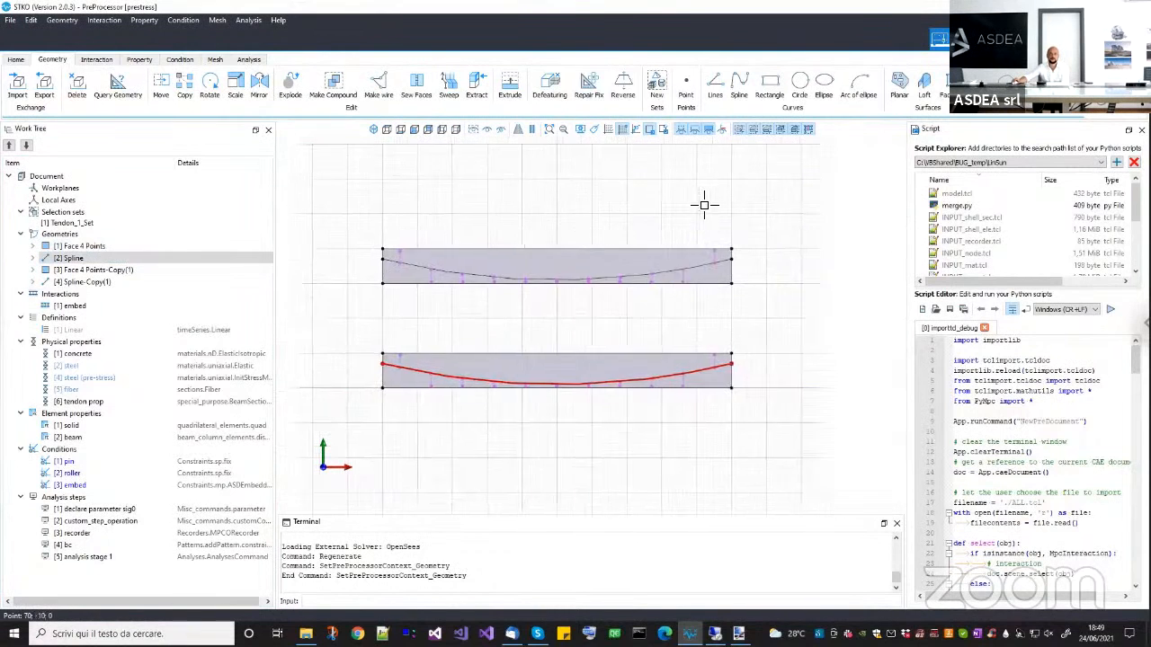
pyautogui.click(586, 508)
pyautogui.click(672, 433)
pyautogui.click(829, 472)
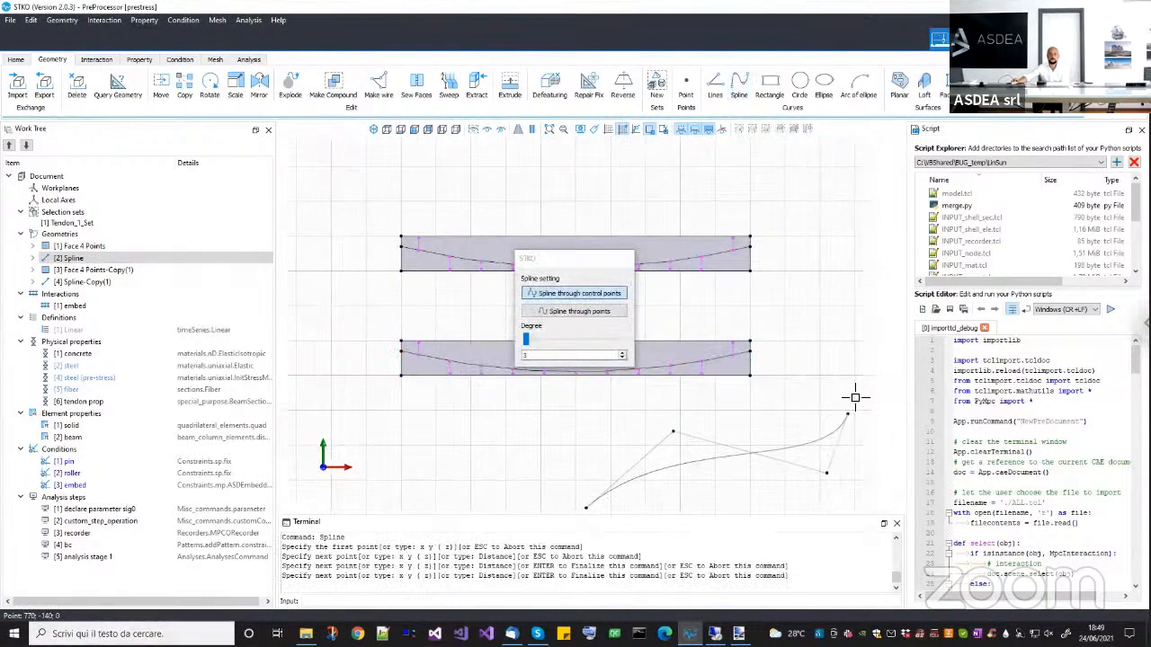
pyautogui.click(865, 264)
pyautogui.press('Return')
pyautogui.moveTo(831, 483); pyautogui.dragTo(778, 431)
pyautogui.press('Delete')
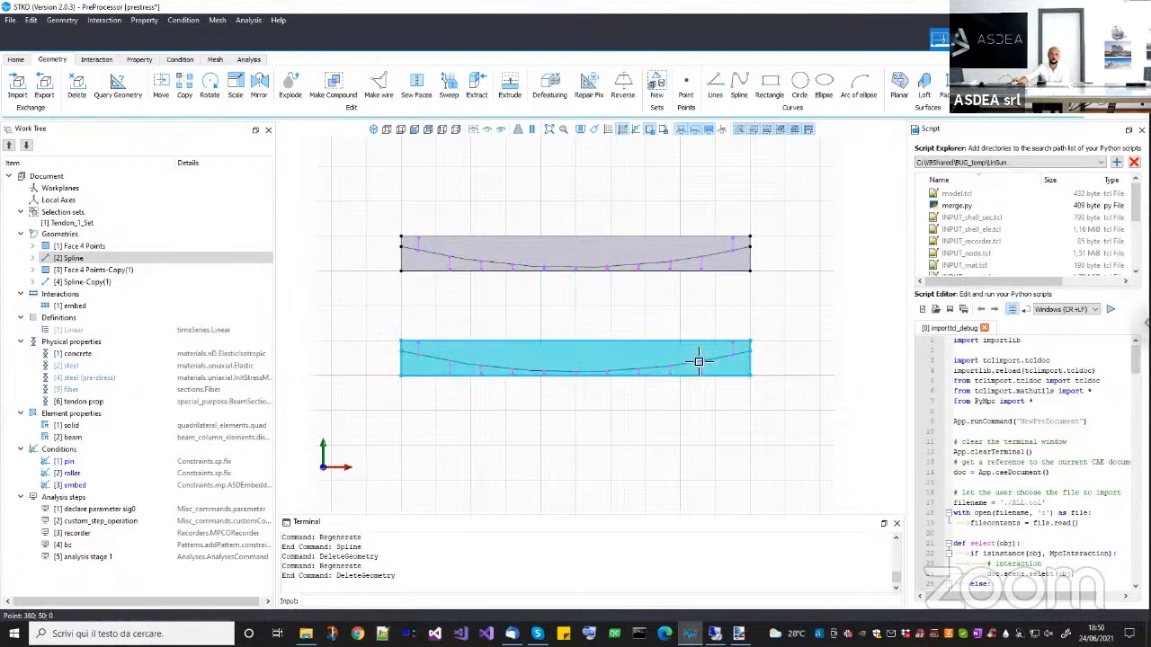
# Highlight the links of the embed interaction and the two beam faces, and clear the selection.
pyautogui.click(88, 306)
pyautogui.rightClick(88, 309)
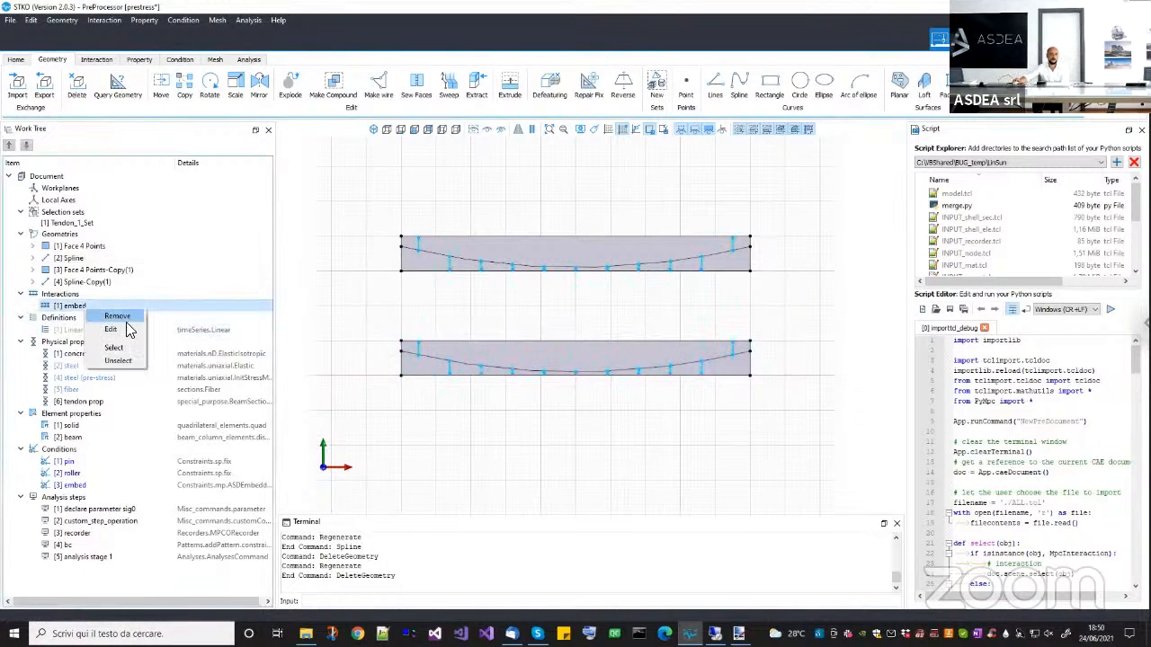
pyautogui.click(470, 350)
pyautogui.click(470, 349)
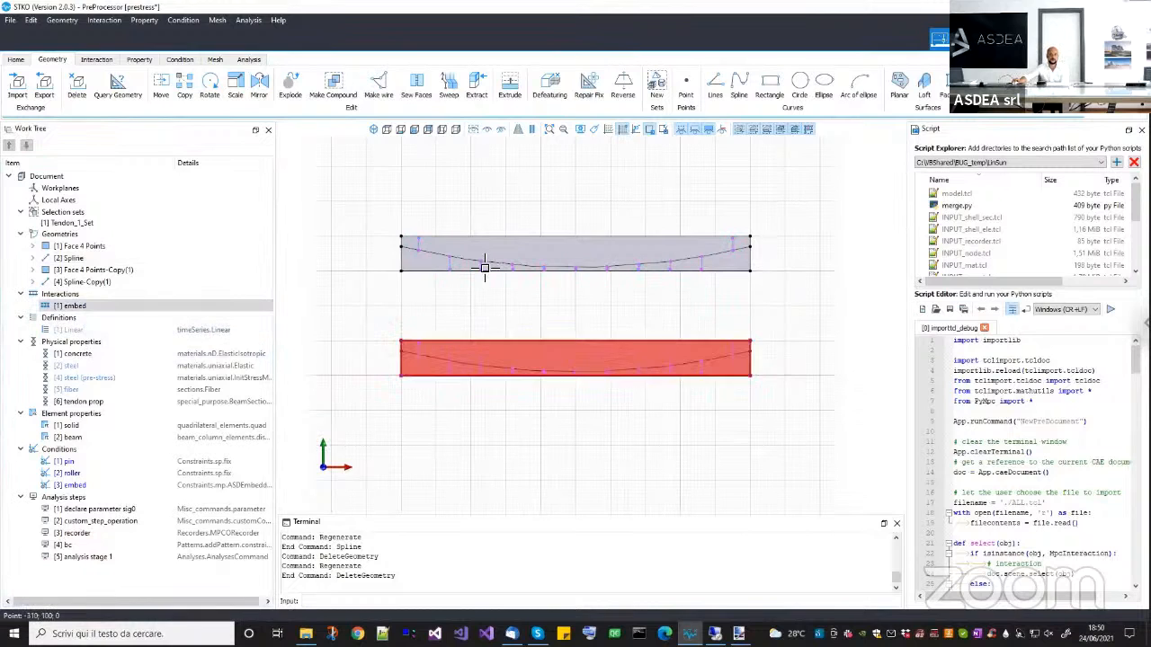
pyautogui.click(488, 249)
pyautogui.moveTo(546, 332); pyautogui.dragTo(542, 341, button='middle')
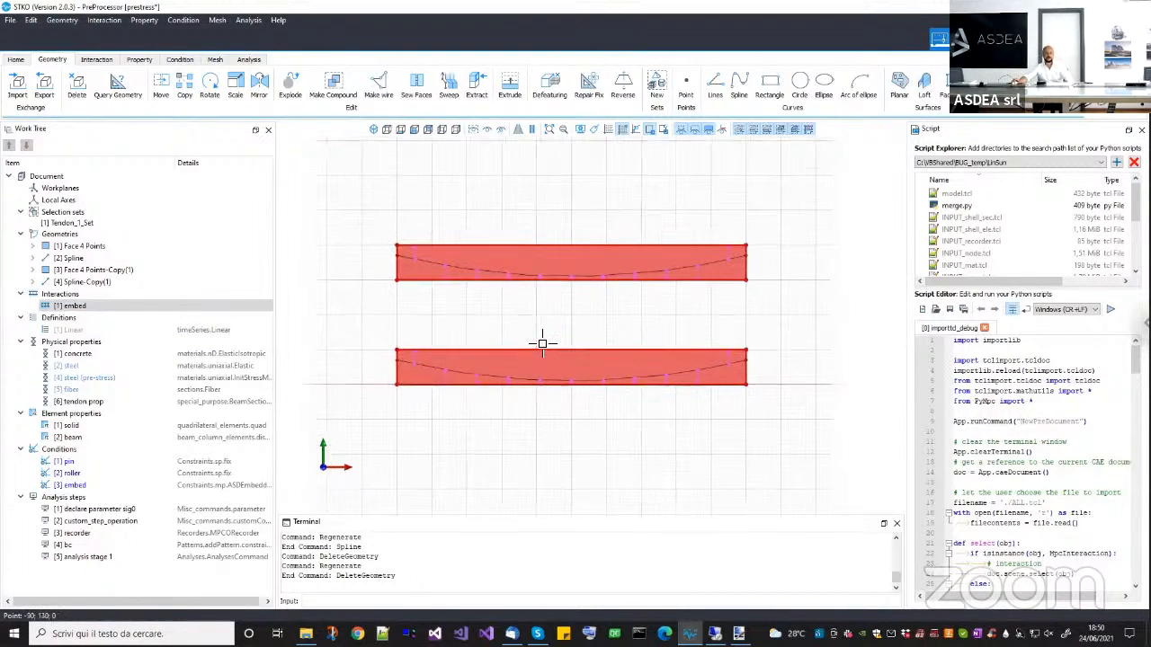
pyautogui.press('Escape')
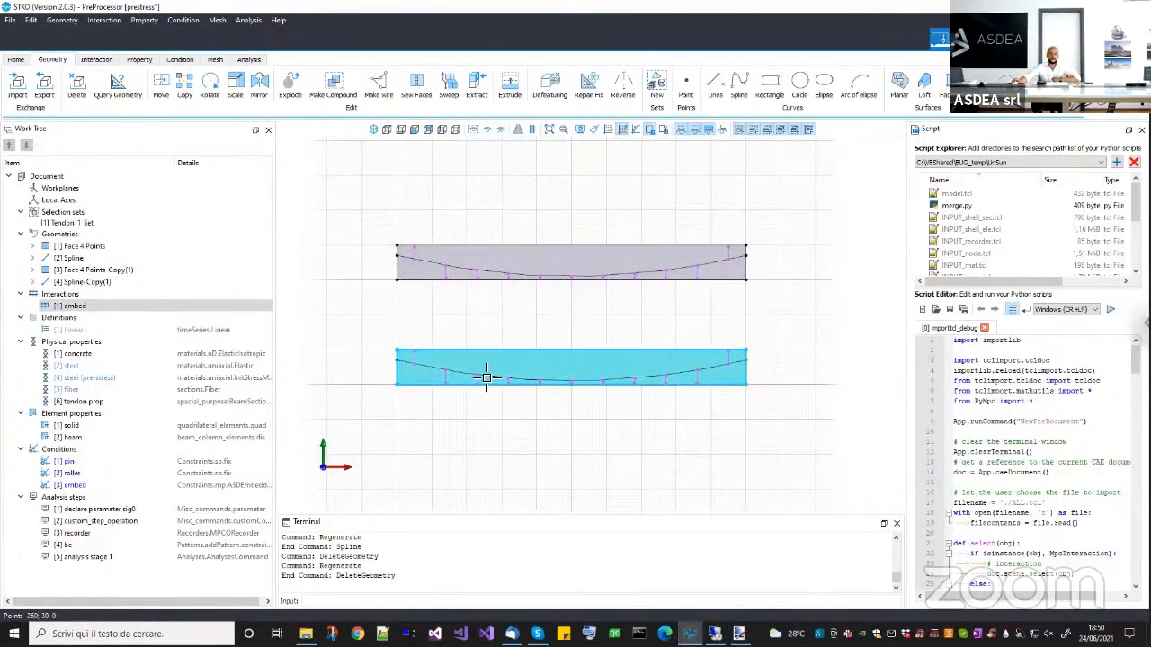
# Review the embed interaction's type in its editor and close it without changes.
pyautogui.click(486, 381)
pyautogui.moveTo(502, 347); pyautogui.dragTo(503, 359, button='middle')
pyautogui.press('Escape')
pyautogui.rightClick(140, 314)
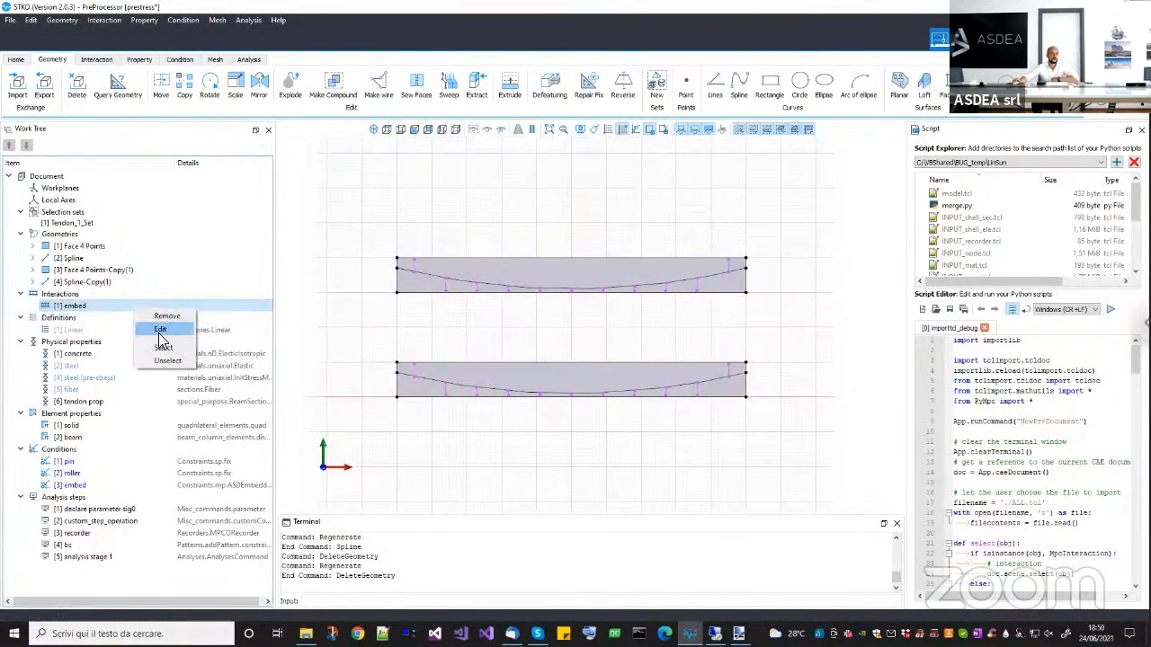
pyautogui.click(160, 330)
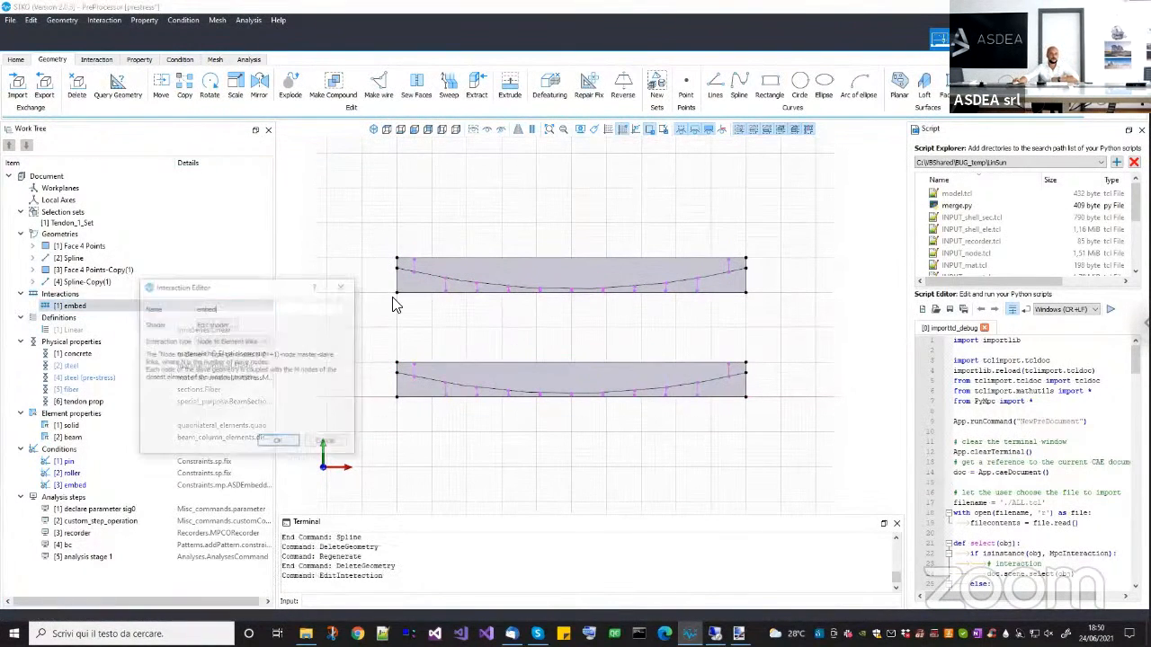
pyautogui.click(325, 444)
# Delete the Linear time series from the definitions.
pyautogui.click(81, 329)
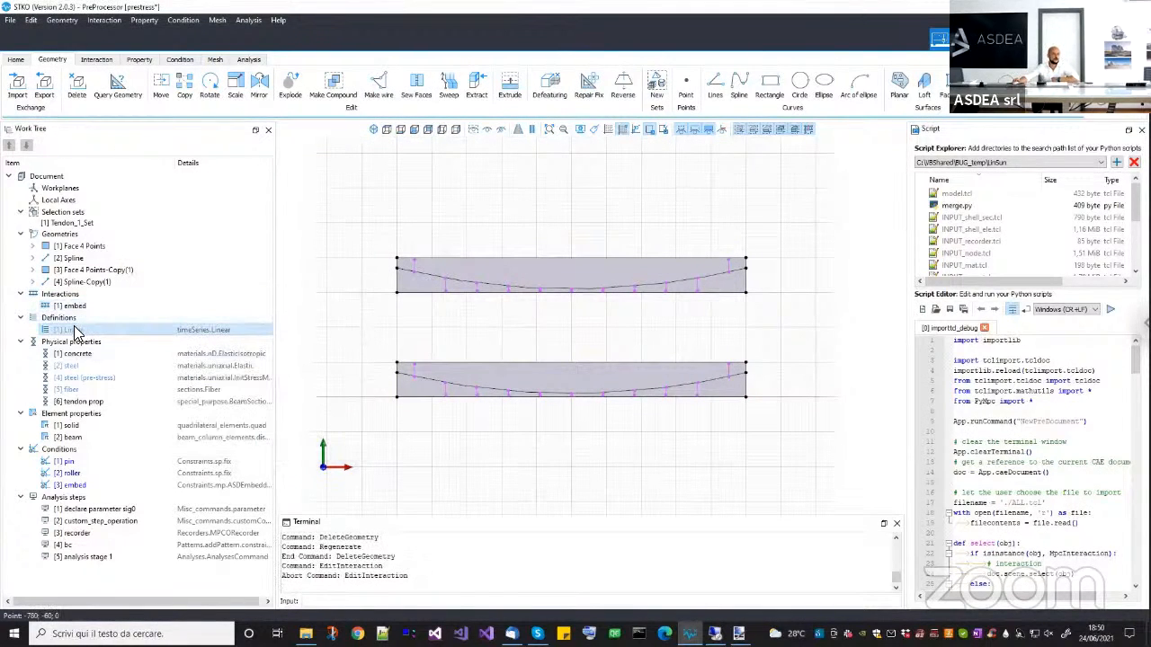
pyautogui.rightClick(91, 332)
pyautogui.click(96, 335)
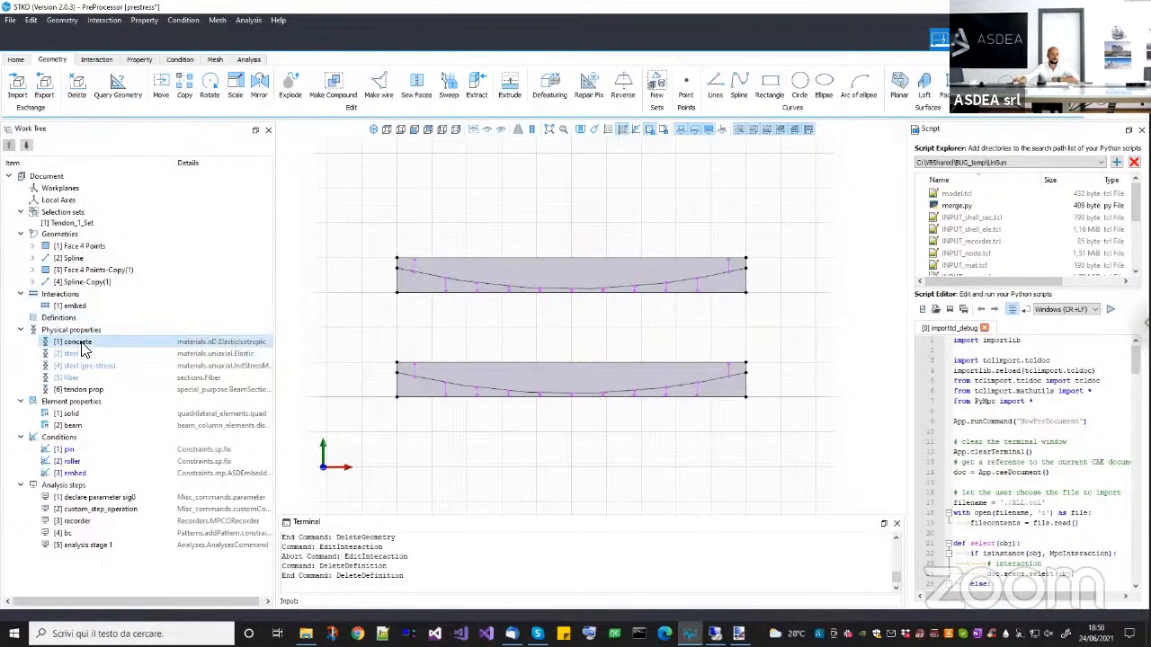
# Review the elastic parameters of the concrete physical property and close its editor without changes.
pyautogui.rightClick(81, 349)
pyautogui.click(100, 380)
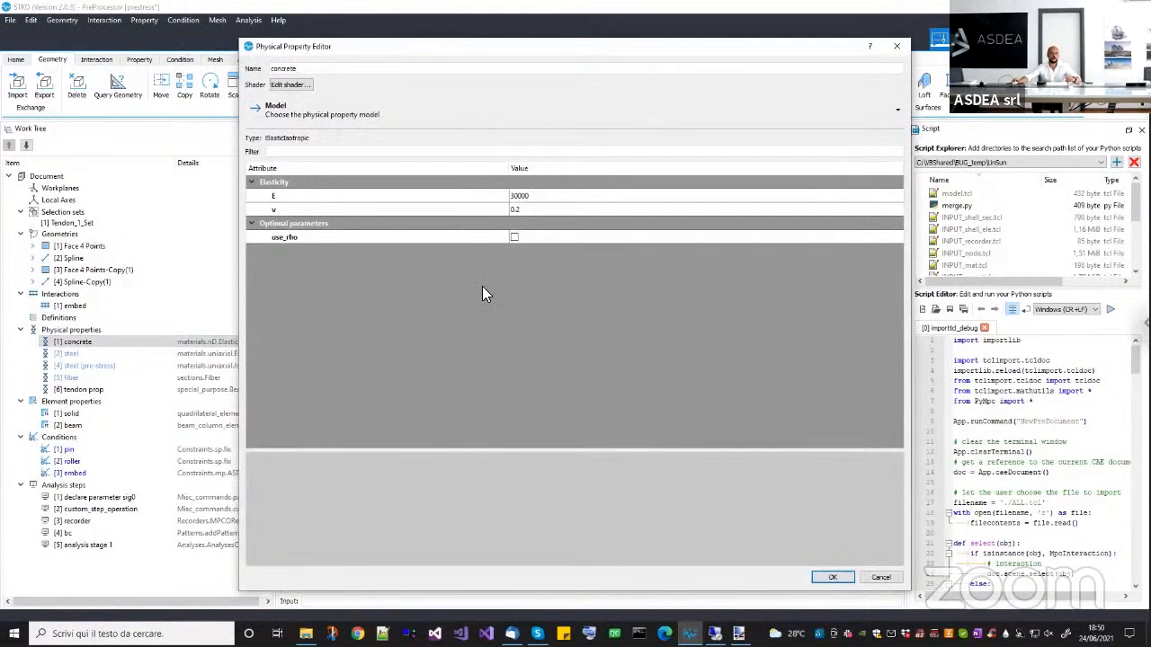
pyautogui.press('Escape')
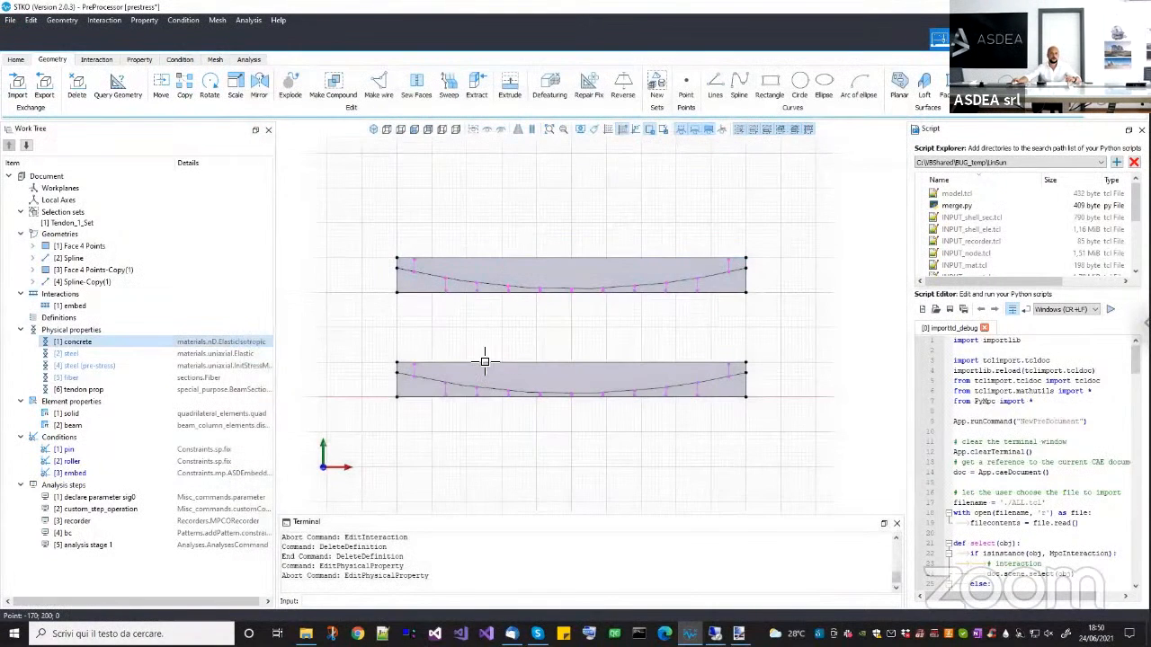
# Select the geometry assigned to the concrete property to check which faces use it, and clear the selection.
pyautogui.click(513, 275)
pyautogui.click(515, 374)
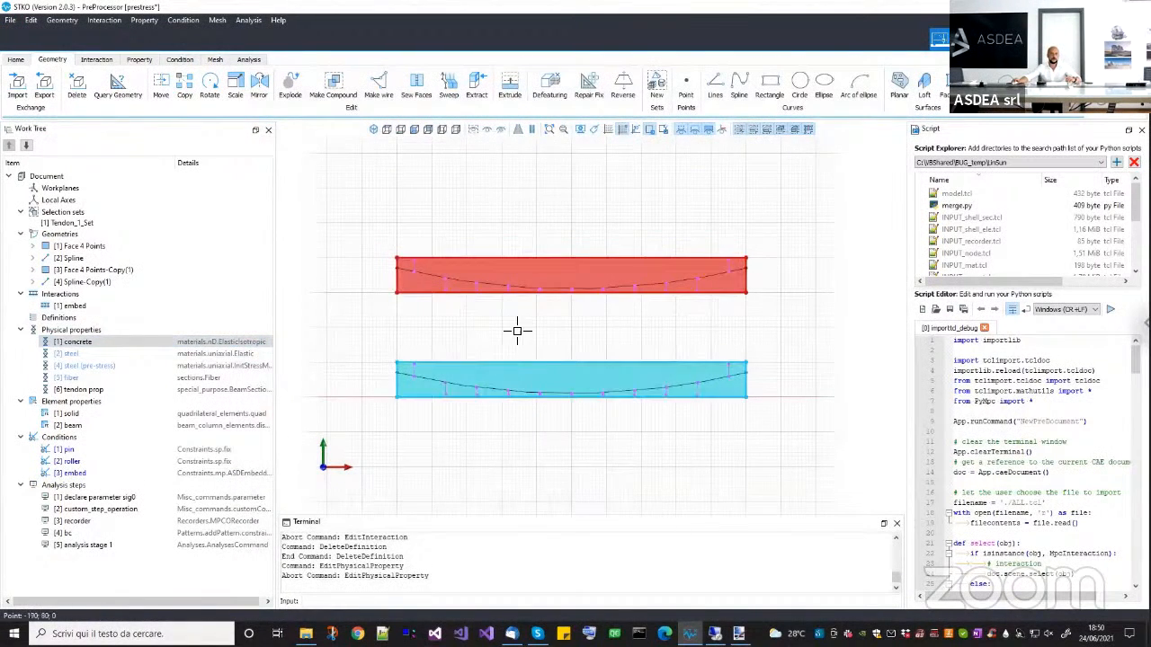
pyautogui.click(306, 358)
pyautogui.rightClick(178, 342)
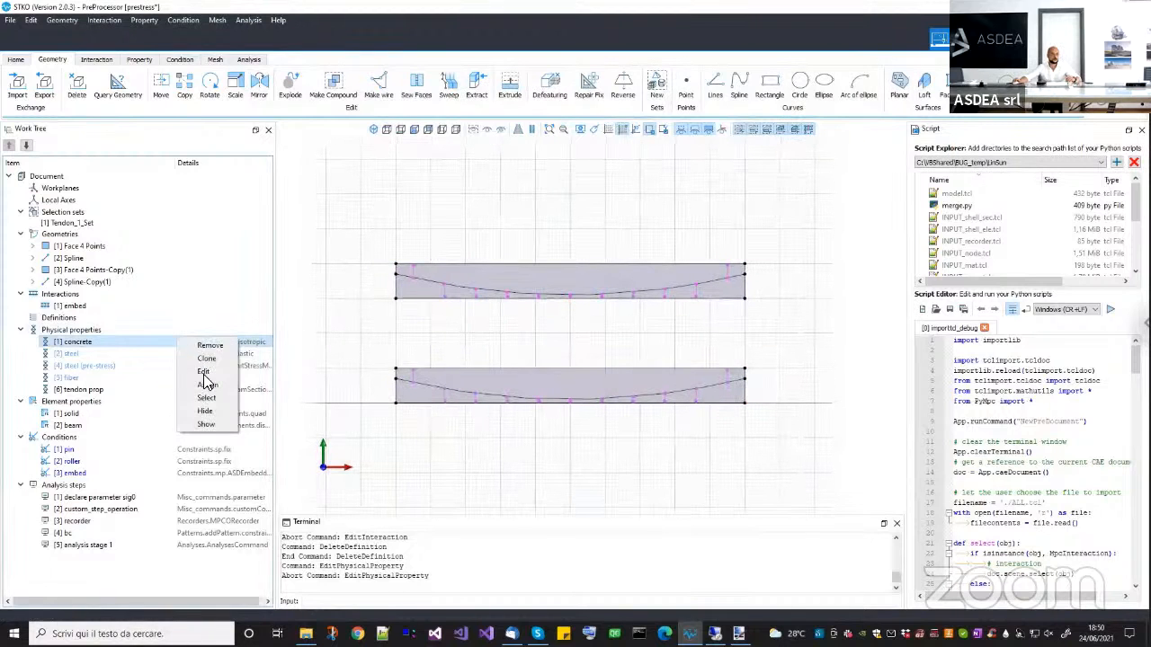
pyautogui.click(207, 401)
pyautogui.moveTo(530, 326); pyautogui.dragTo(547, 340, button='middle')
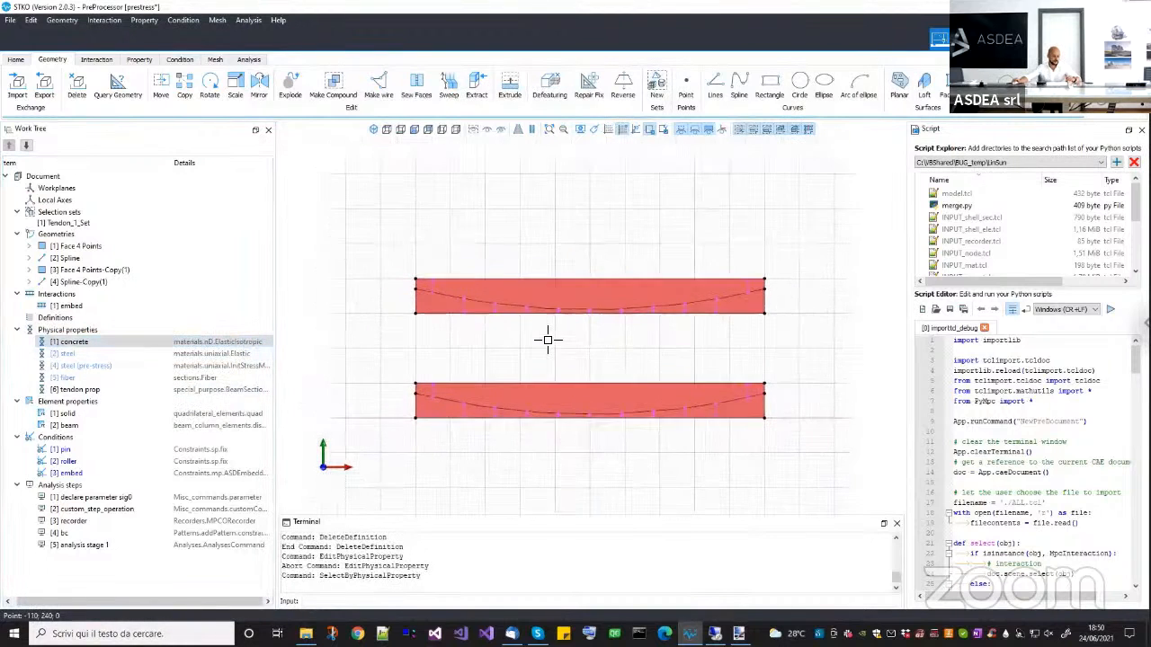
pyautogui.press('Escape')
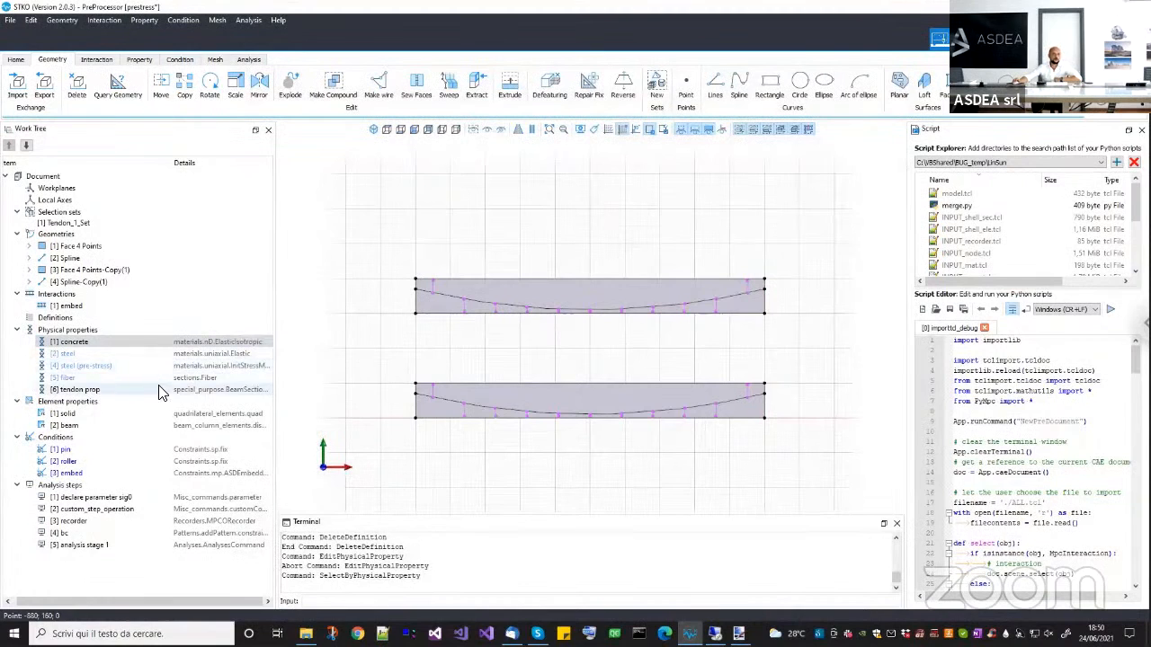
# Display the model by its property assignments and widen the work tree to show the full property details.
pyautogui.click(107, 390)
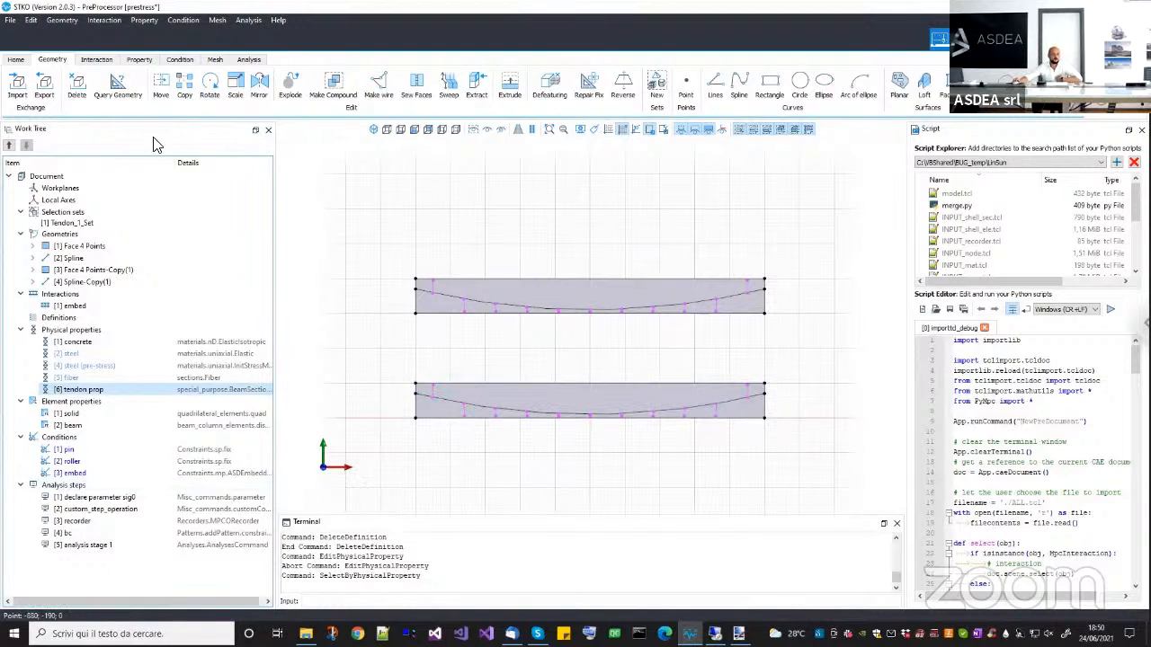
pyautogui.click(132, 60)
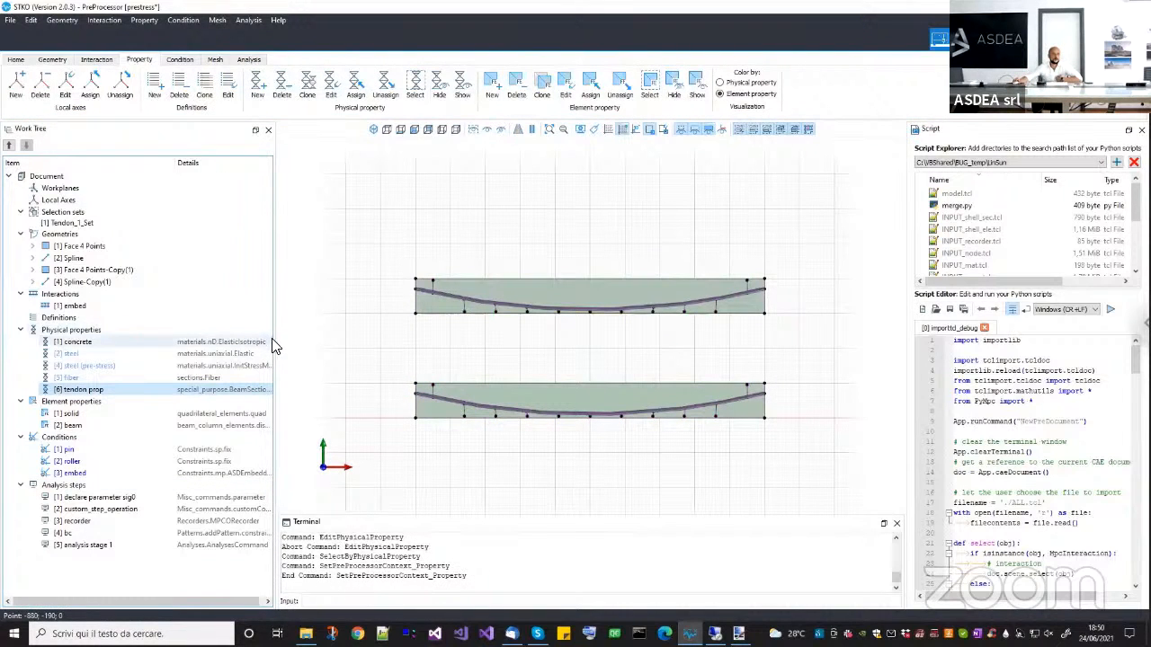
pyautogui.moveTo(277, 344); pyautogui.dragTo(321, 343)
pyautogui.moveTo(617, 360); pyautogui.dragTo(585, 372, button='middle')
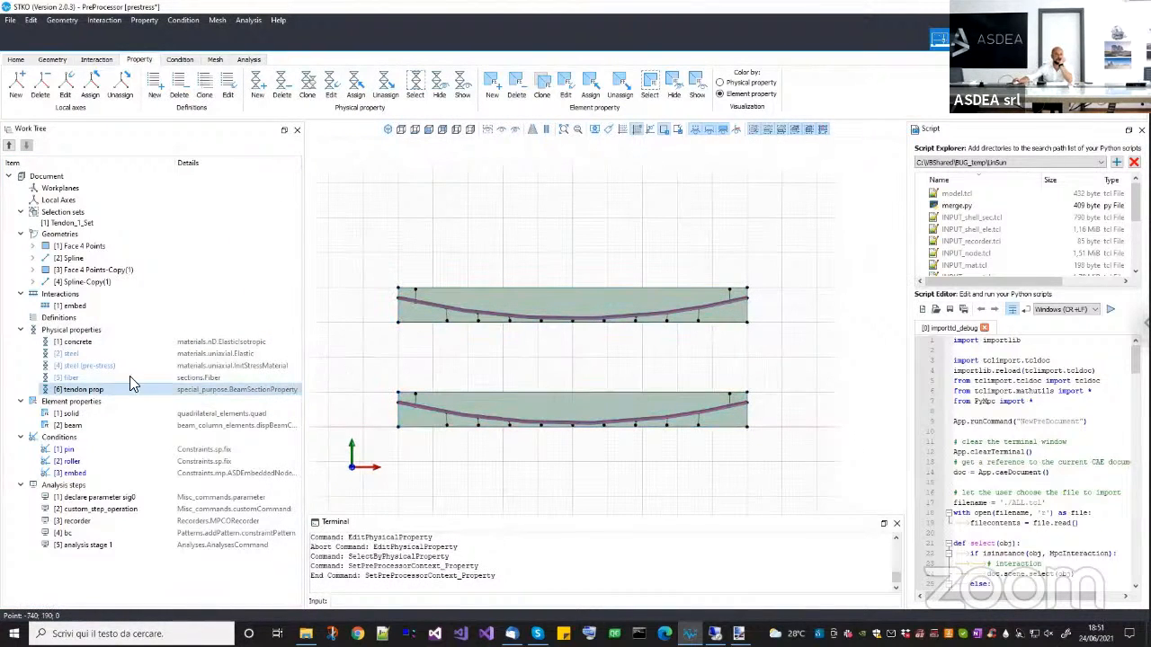
# Review the elastic modulus of the steel physical property and close its editor without changes.
pyautogui.rightClick(94, 362)
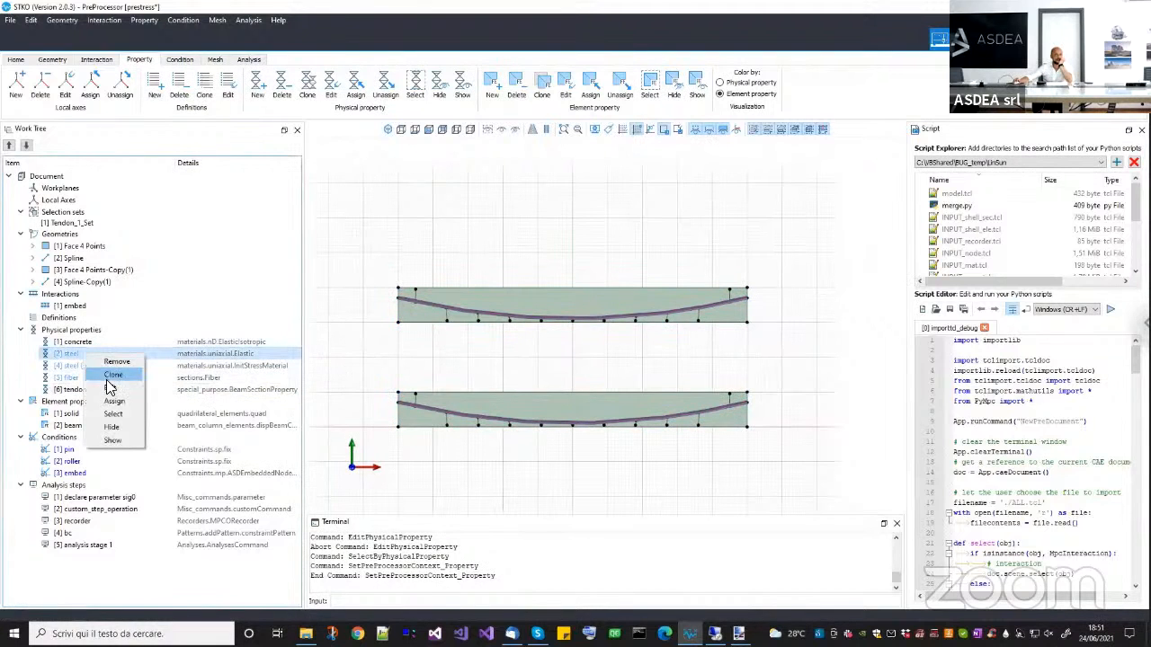
pyautogui.click(106, 388)
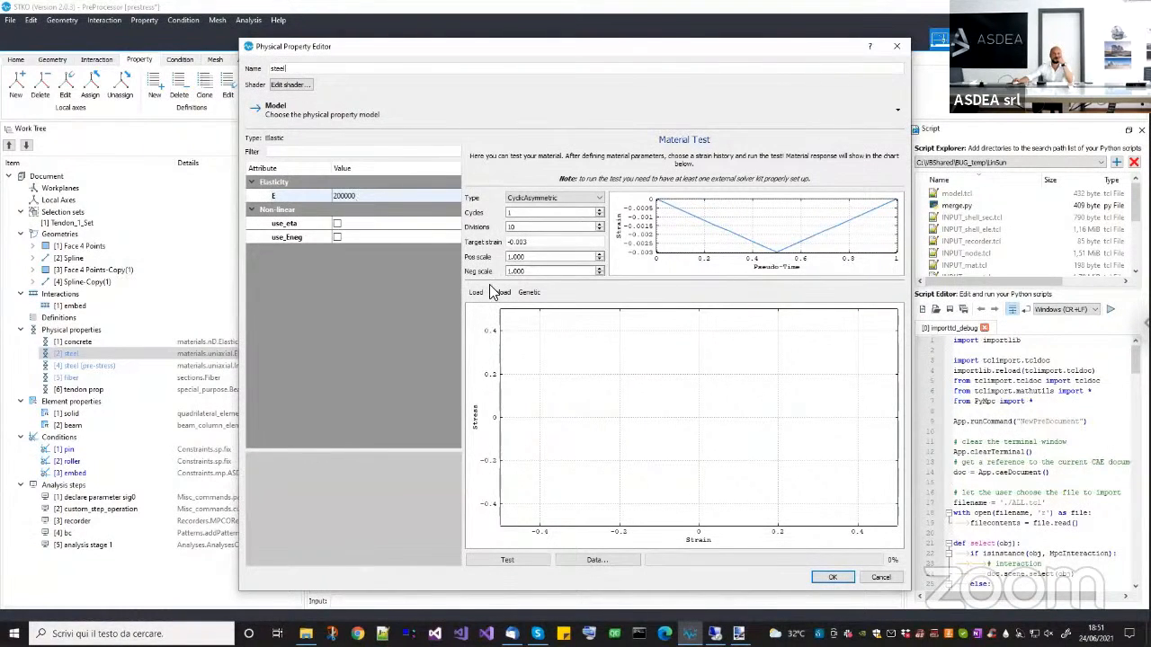
pyautogui.click(870, 581)
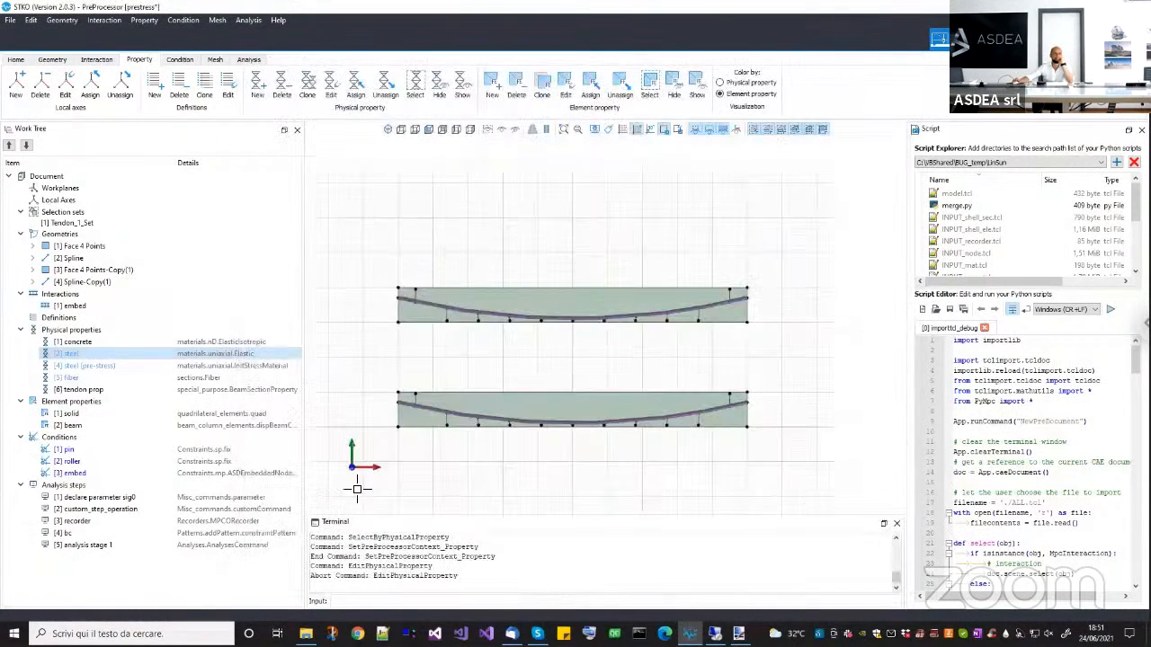
# Run a Monotonic material test on the steel property to a target strain of 0.01, and accept the editor.
pyautogui.rightClick(114, 354)
pyautogui.click(134, 393)
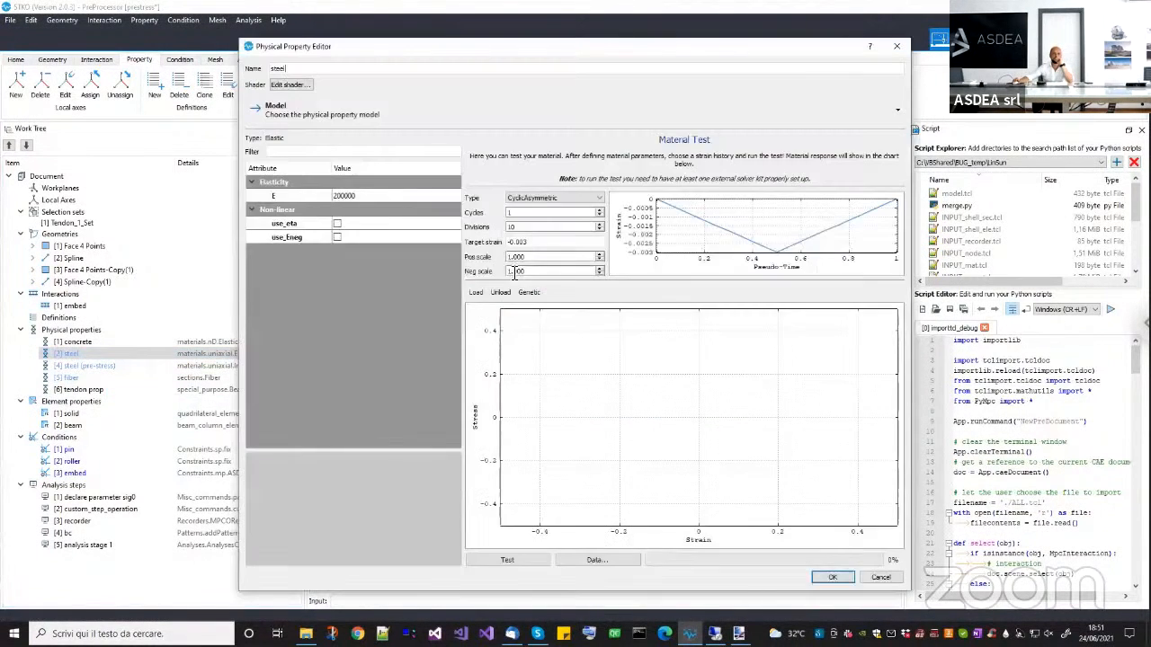
pyautogui.click(541, 243)
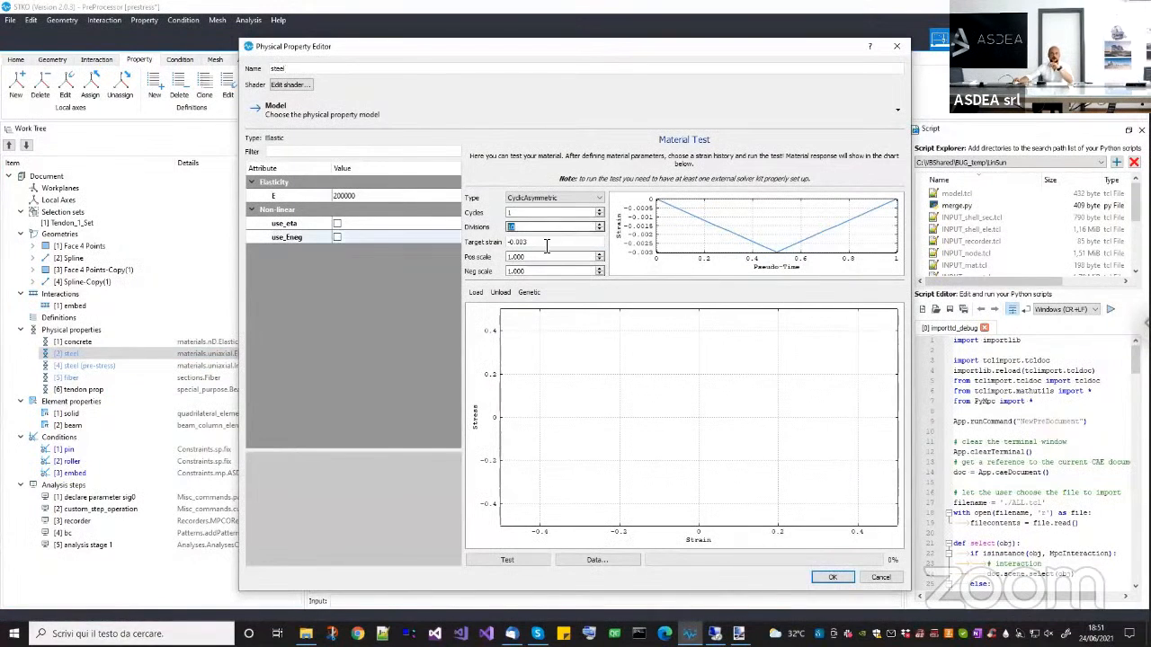
pyautogui.moveTo(449, 236); pyautogui.dragTo(446, 234)
pyautogui.write('0.0')
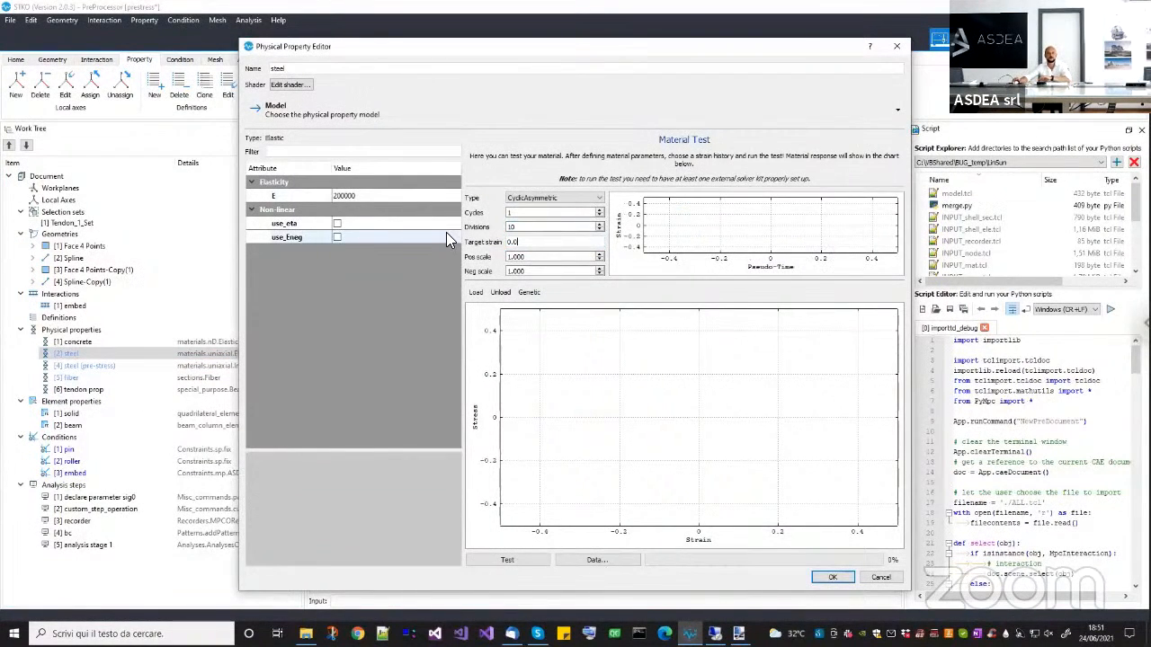
pyautogui.write('10')
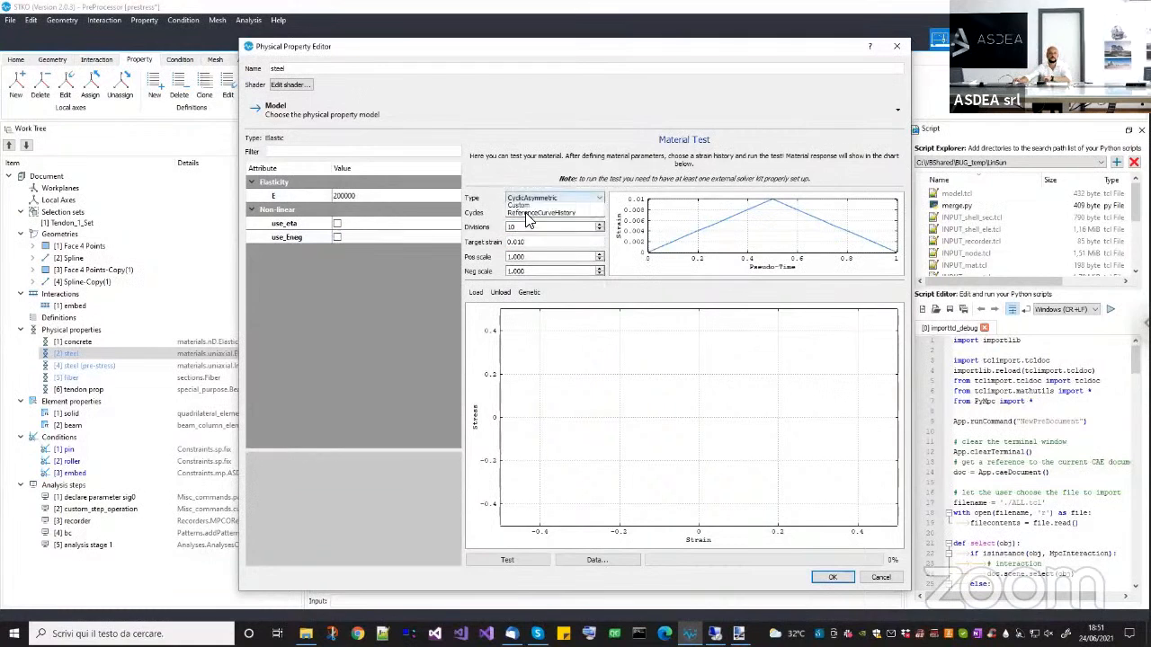
pyautogui.click(540, 198)
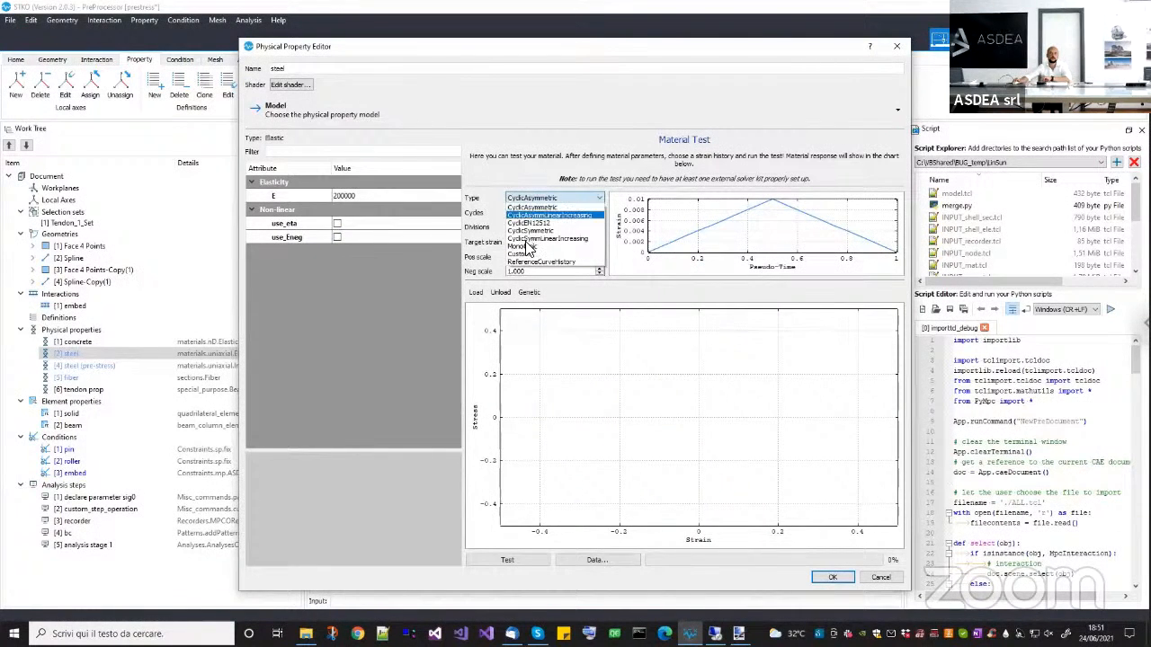
pyautogui.click(531, 243)
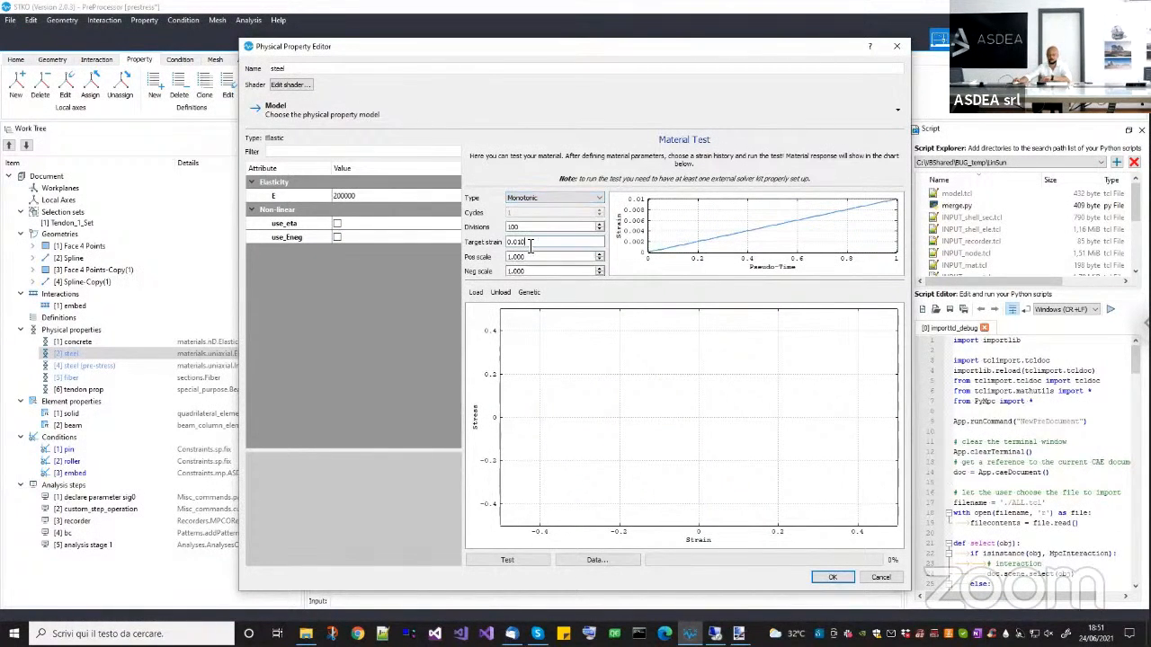
pyautogui.click(525, 558)
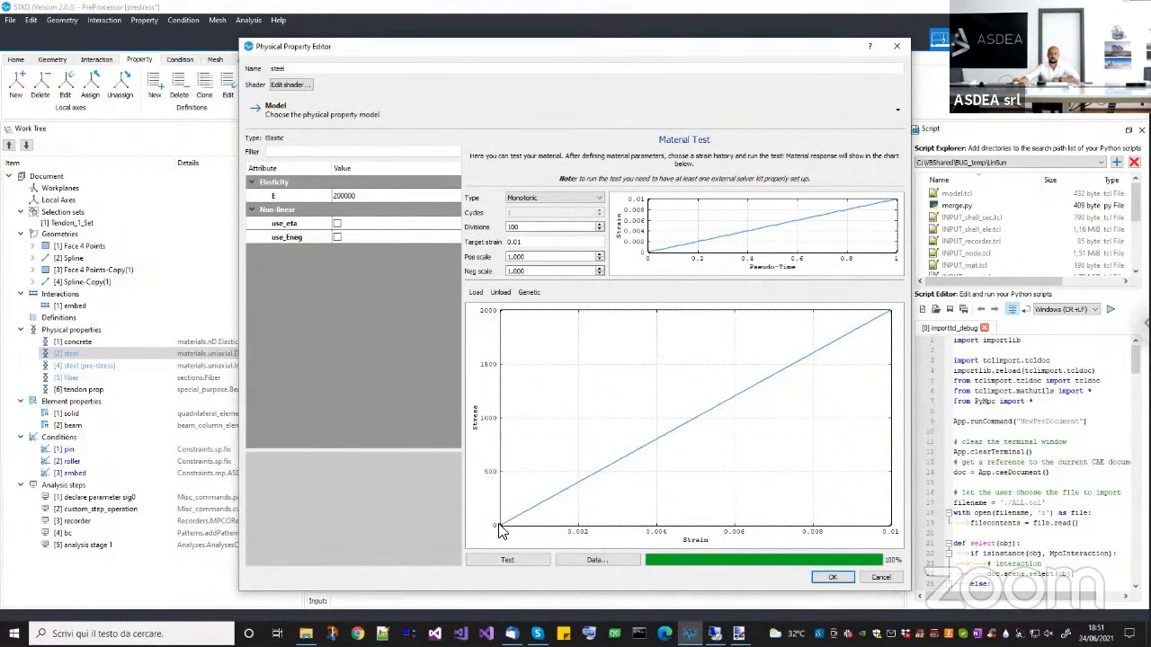
pyautogui.click(827, 578)
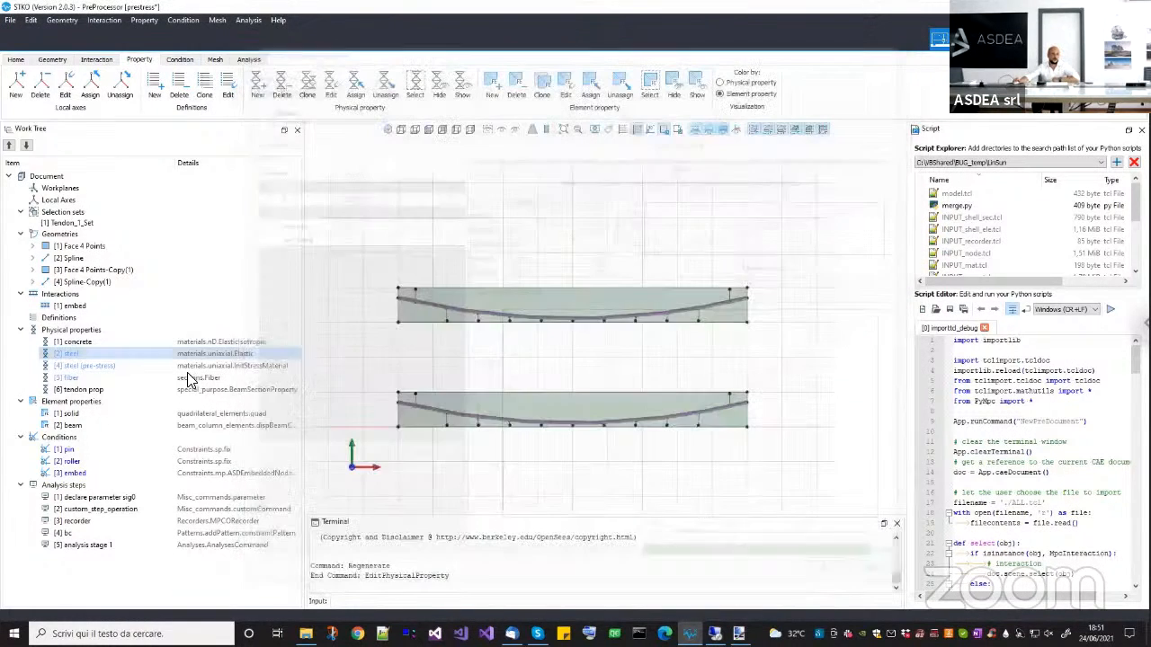
# Open the steel (pre-stress) property and examine its initStress value and the base material in otherTag, keeping steel as the reference.
pyautogui.rightClick(131, 376)
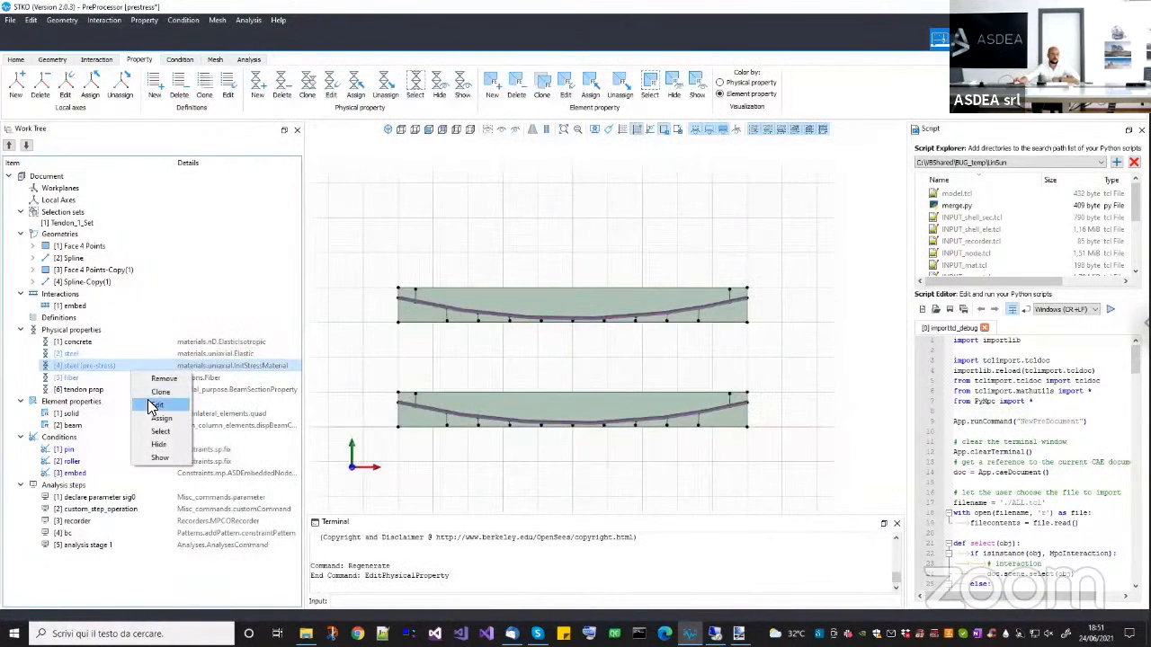
pyautogui.click(147, 401)
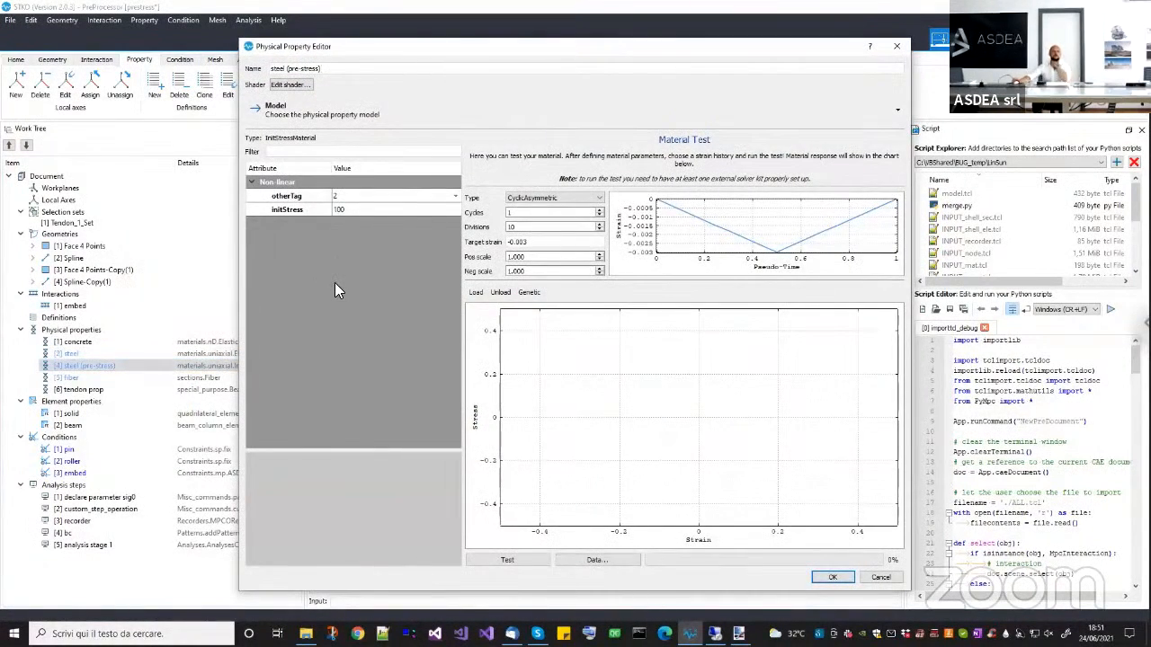
pyautogui.doubleClick(339, 211)
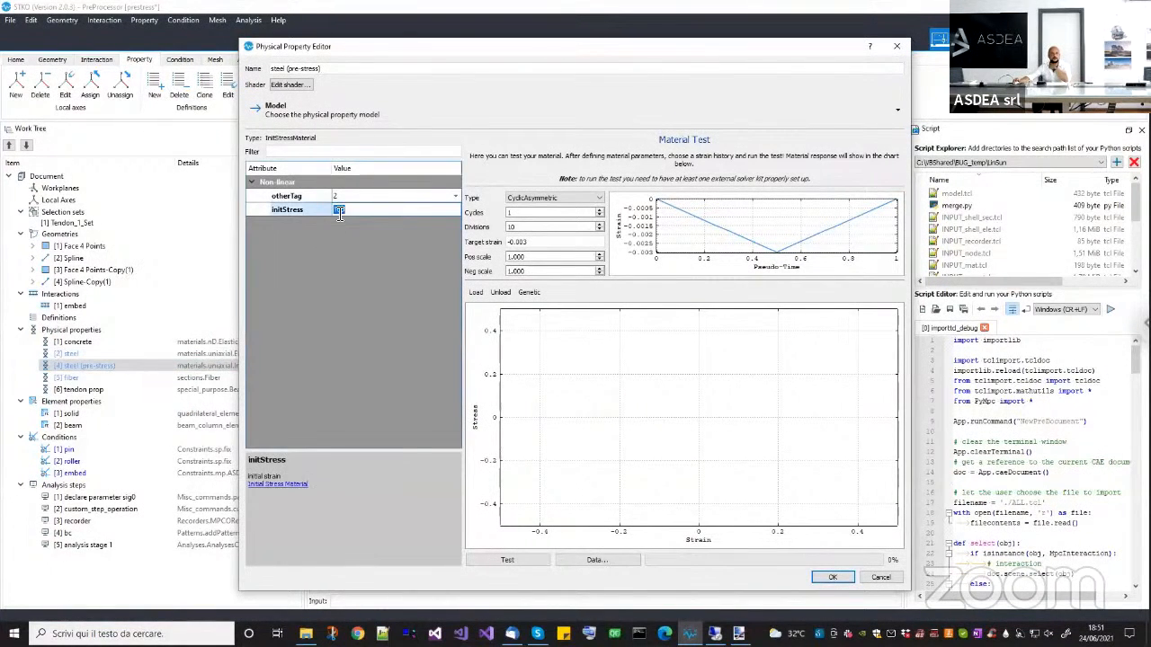
pyautogui.doubleClick(352, 199)
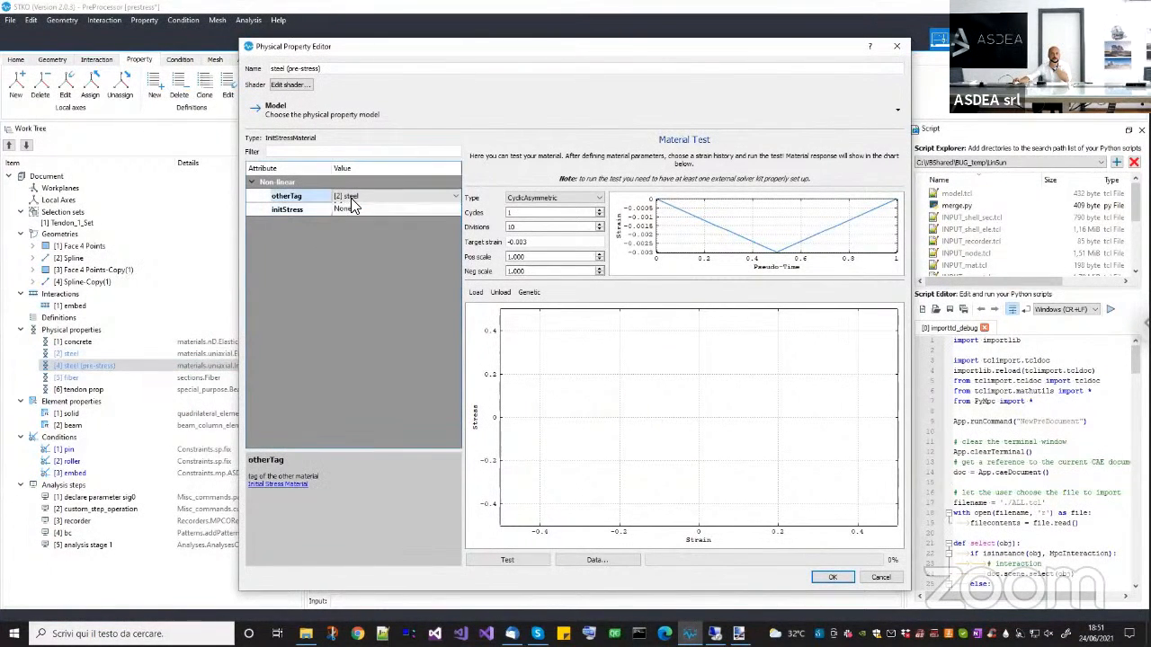
pyautogui.click(365, 199)
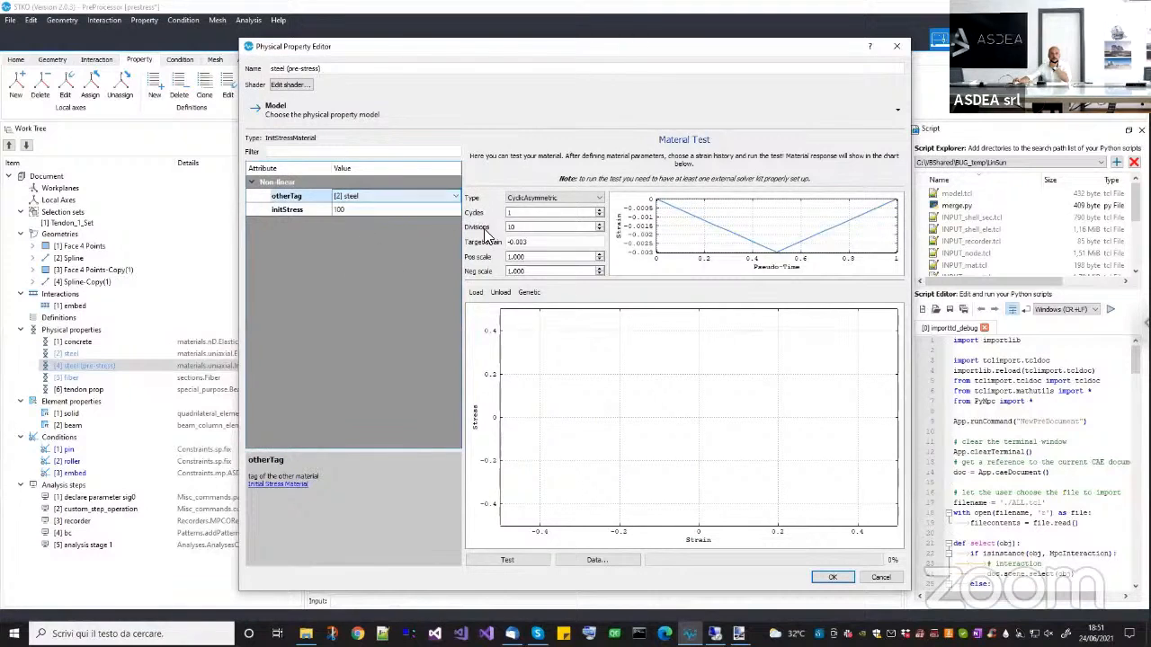
# Run a Monotonic material test on the steel (pre-stress) property with a target strain of 0.01.
pyautogui.click(550, 198)
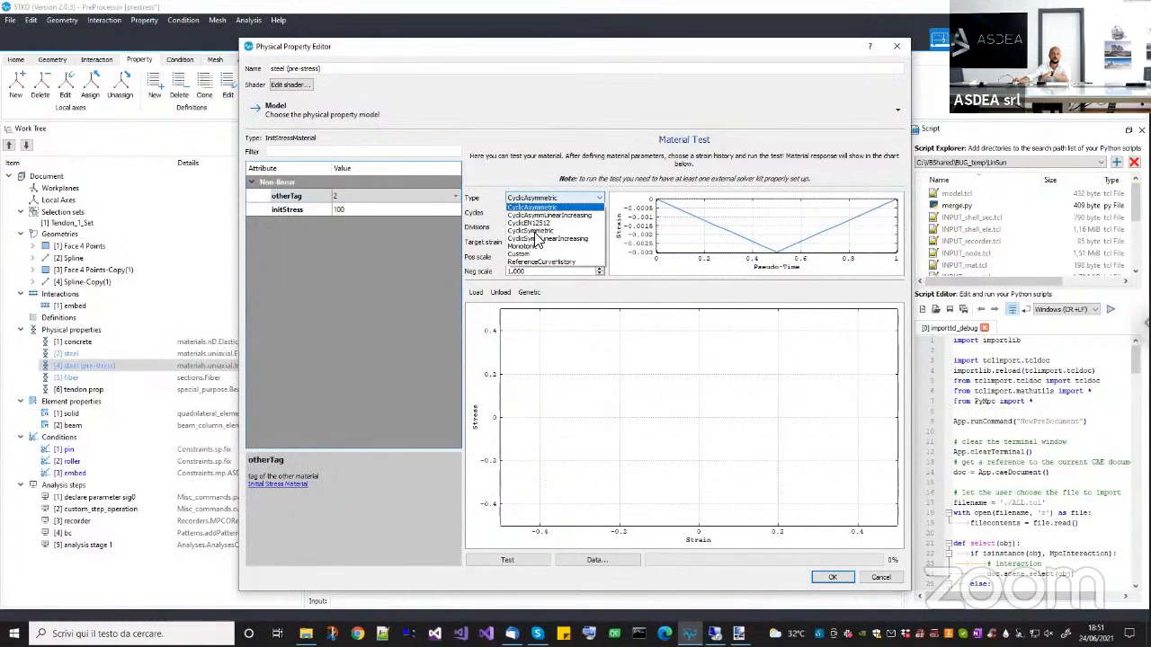
pyautogui.click(533, 246)
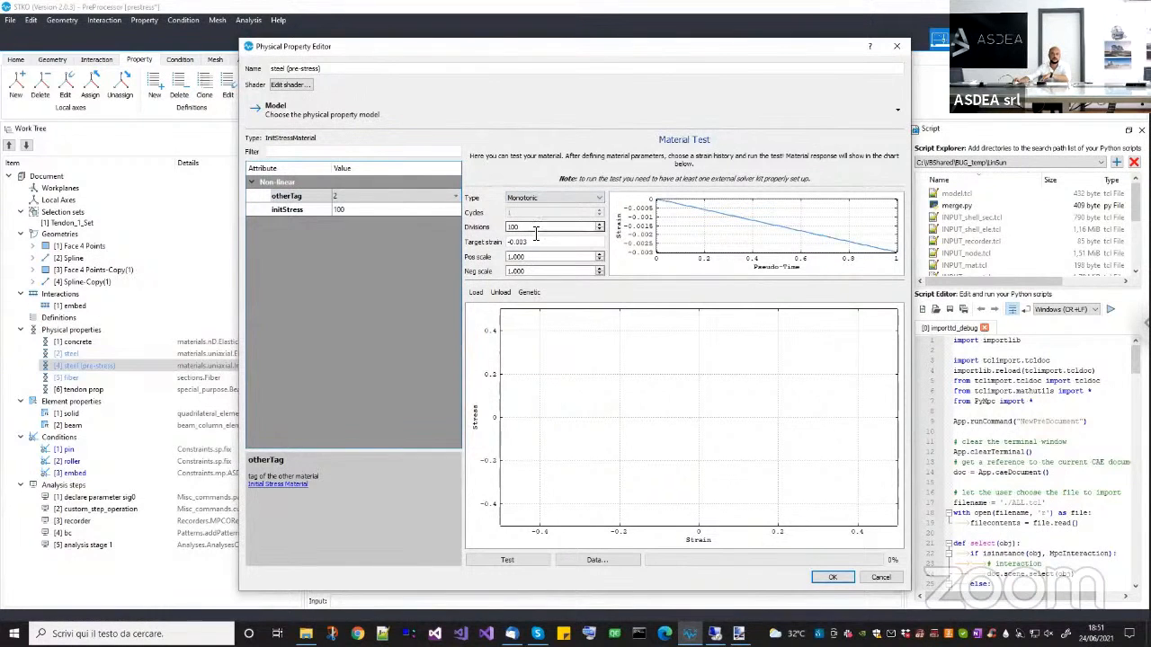
pyautogui.moveTo(520, 244); pyautogui.dragTo(475, 244)
pyautogui.write('0.01')
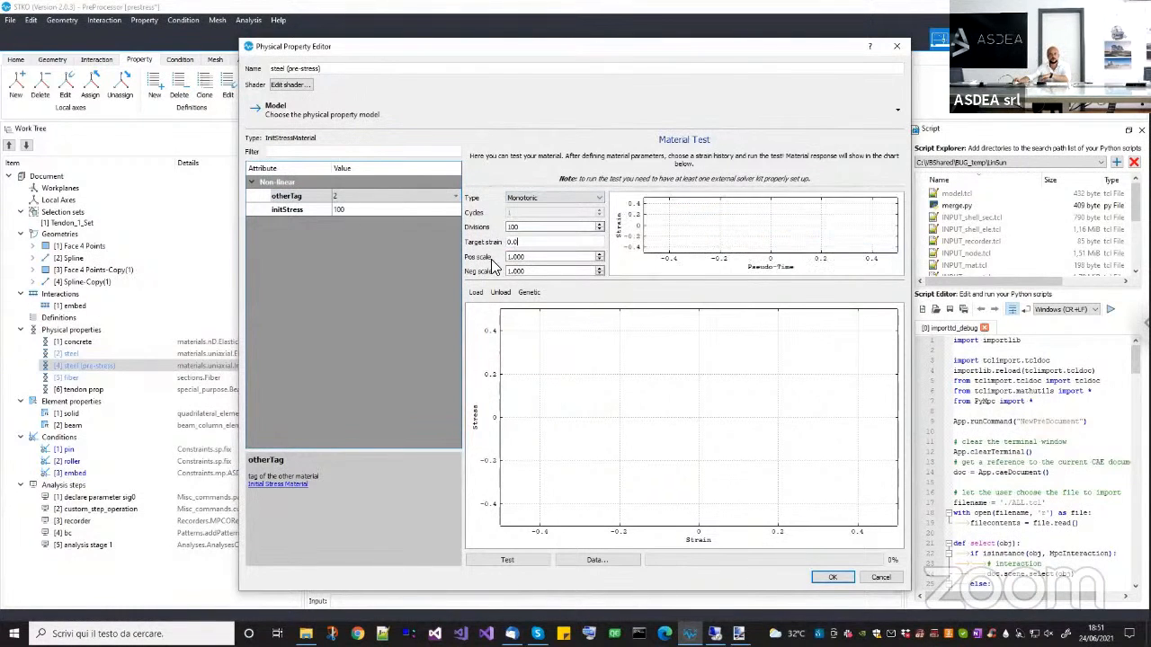
pyautogui.click(504, 559)
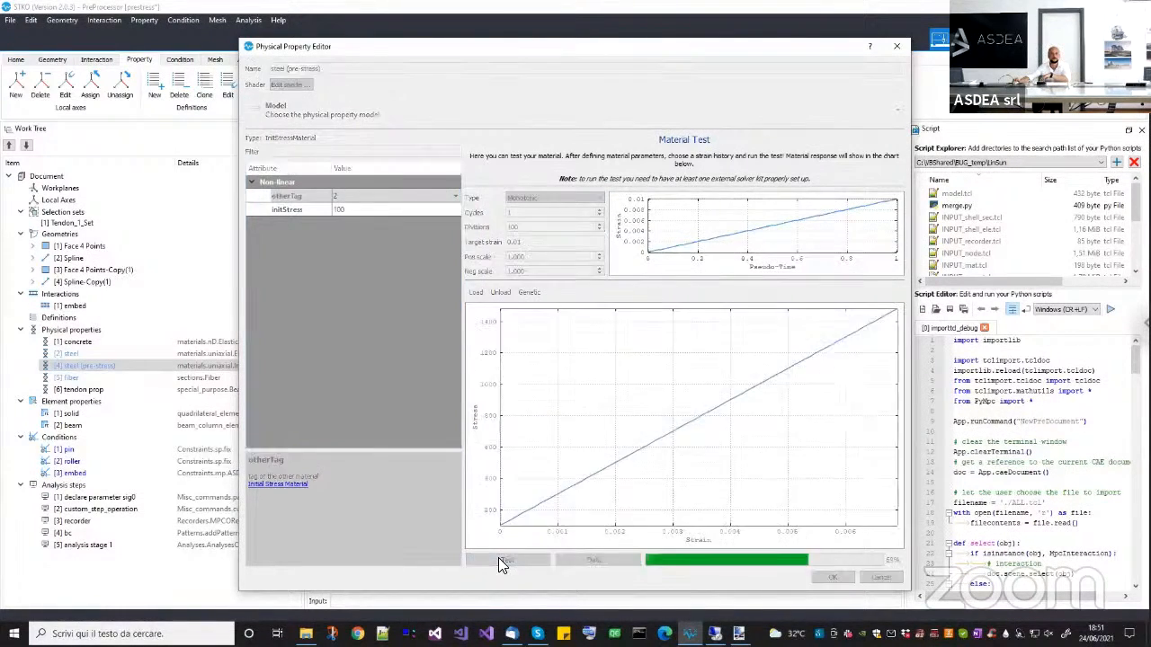
# Examine the stress at zero strain on the pre-stressed steel test curve, and close the editor without saving.
pyautogui.scroll(2, 550, 486)
pyautogui.moveTo(505, 519); pyautogui.dragTo(606, 467)
pyautogui.scroll(2, 550, 480)
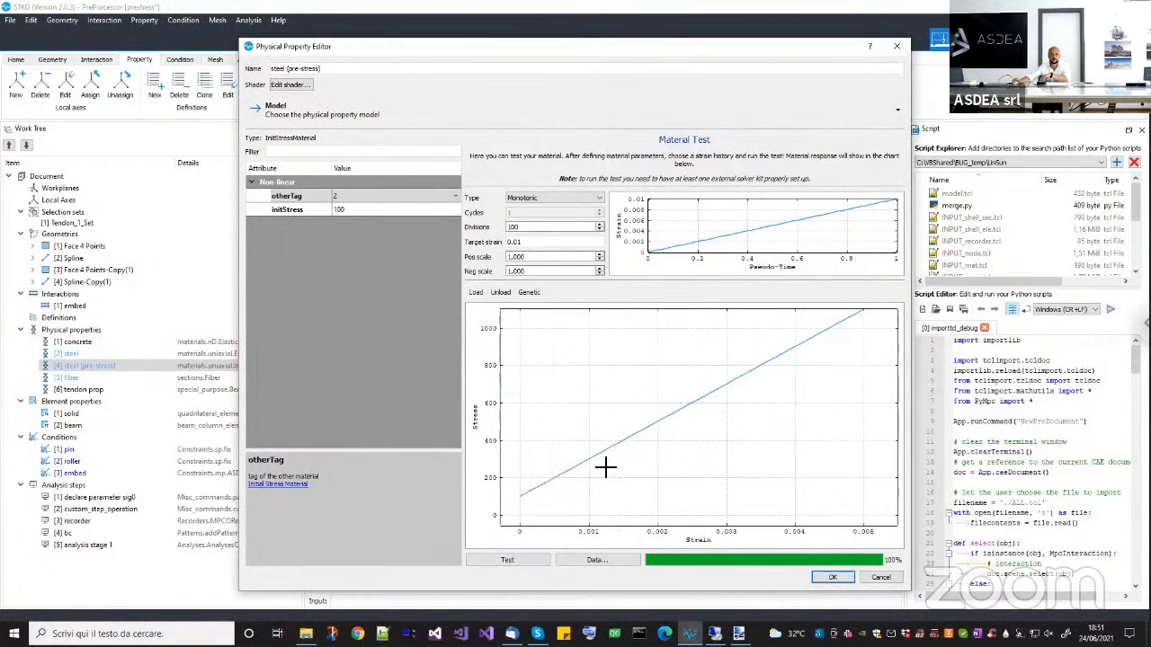
pyautogui.scroll(7, 575, 478)
pyautogui.moveTo(727, 388); pyautogui.dragTo(589, 471)
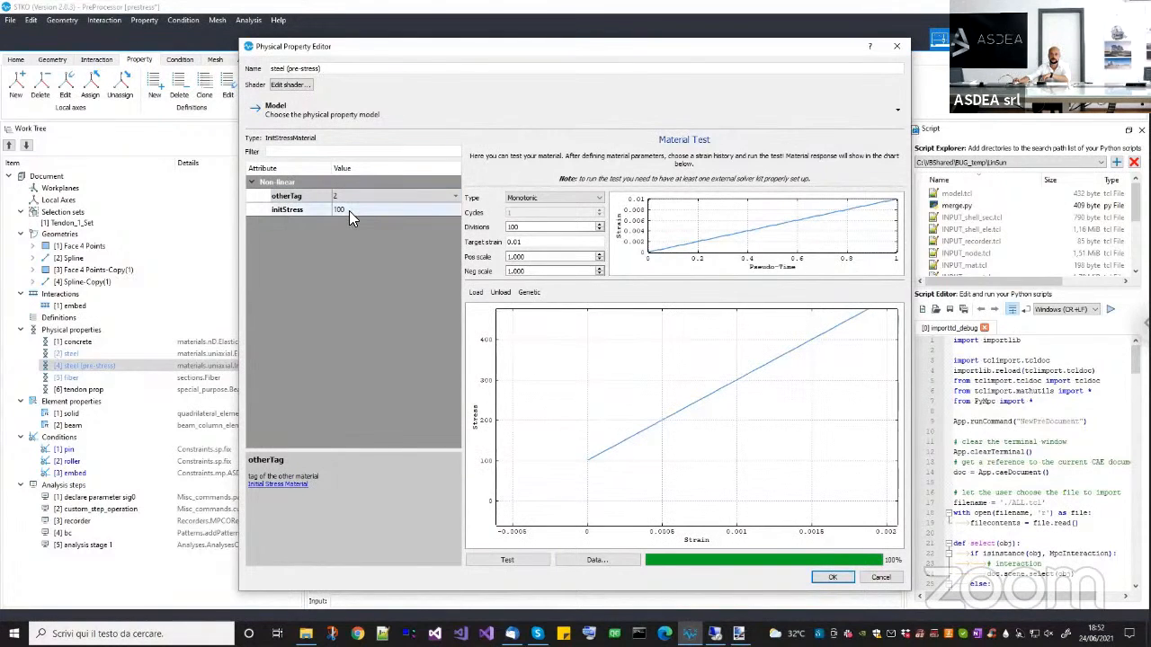
pyautogui.scroll(-4, 676, 442)
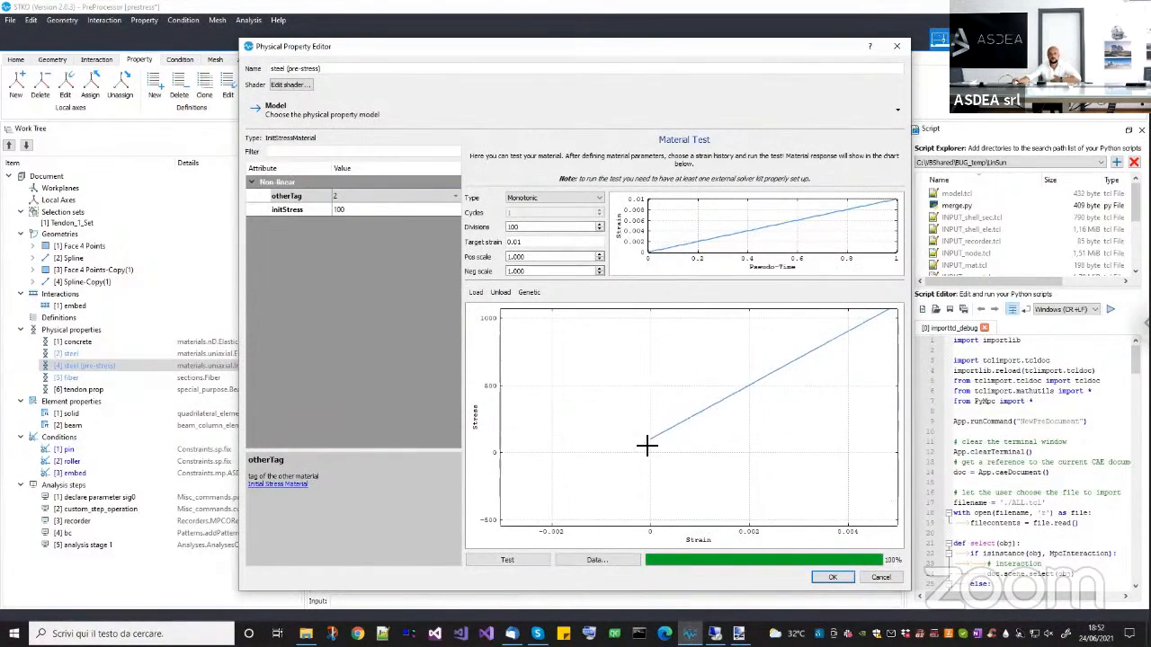
pyautogui.moveTo(647, 444); pyautogui.dragTo(601, 466)
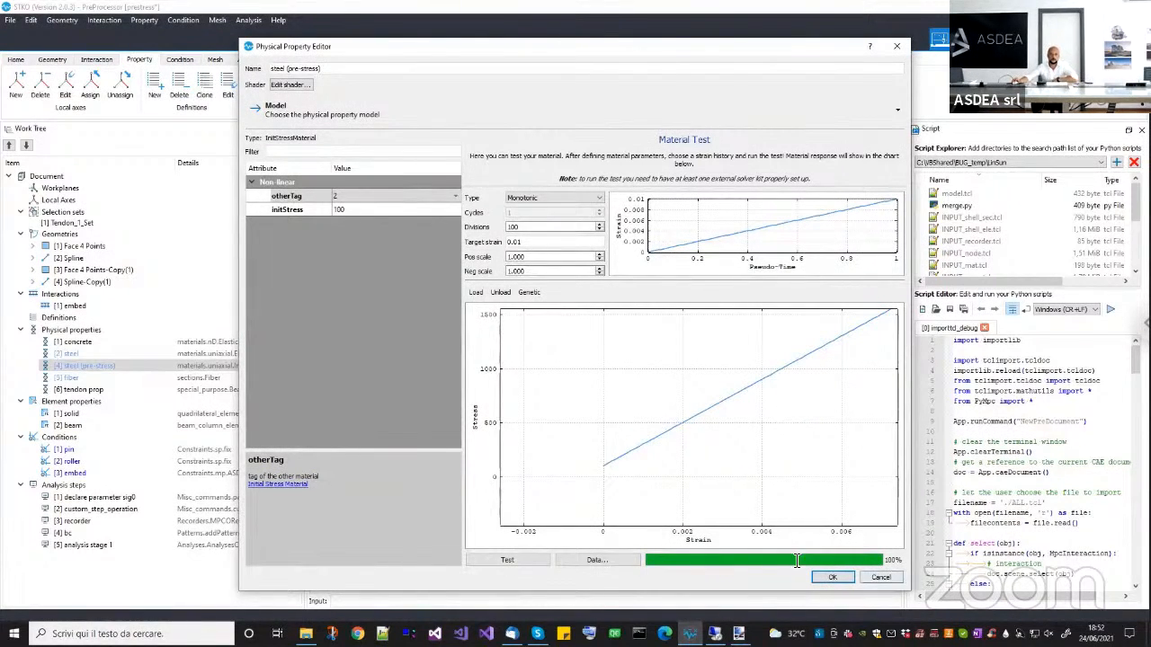
pyautogui.click(881, 578)
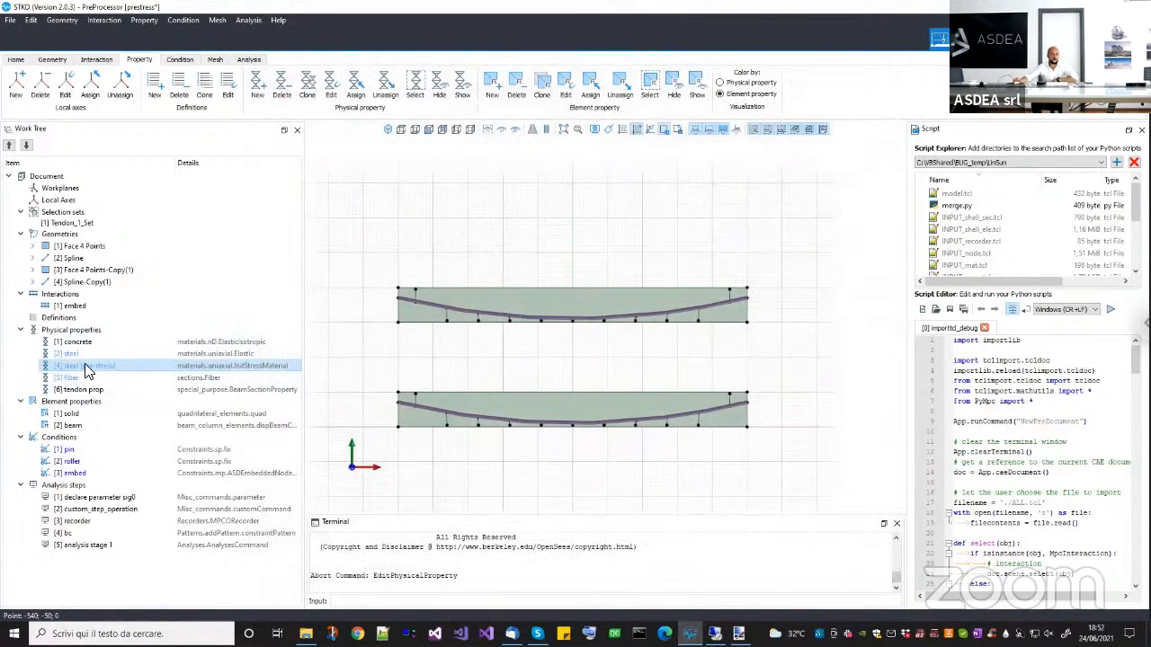
# Inspect the circular section of the fiber property and its surface mesh material, and cancel all the editors.
pyautogui.click(78, 354)
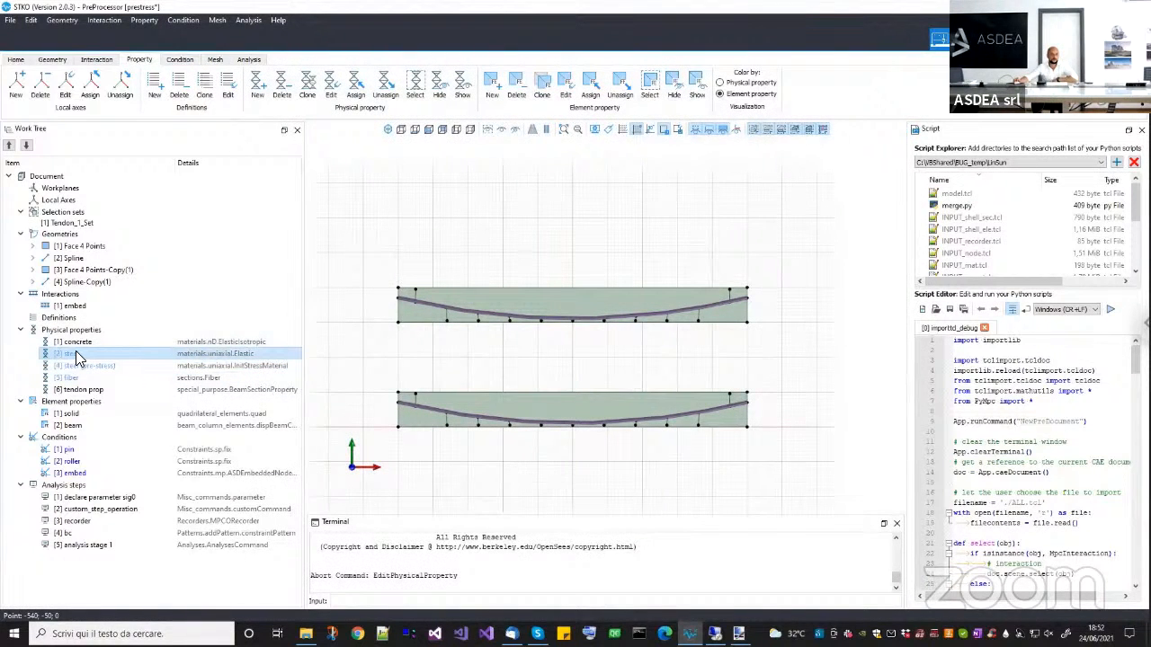
pyautogui.click(95, 366)
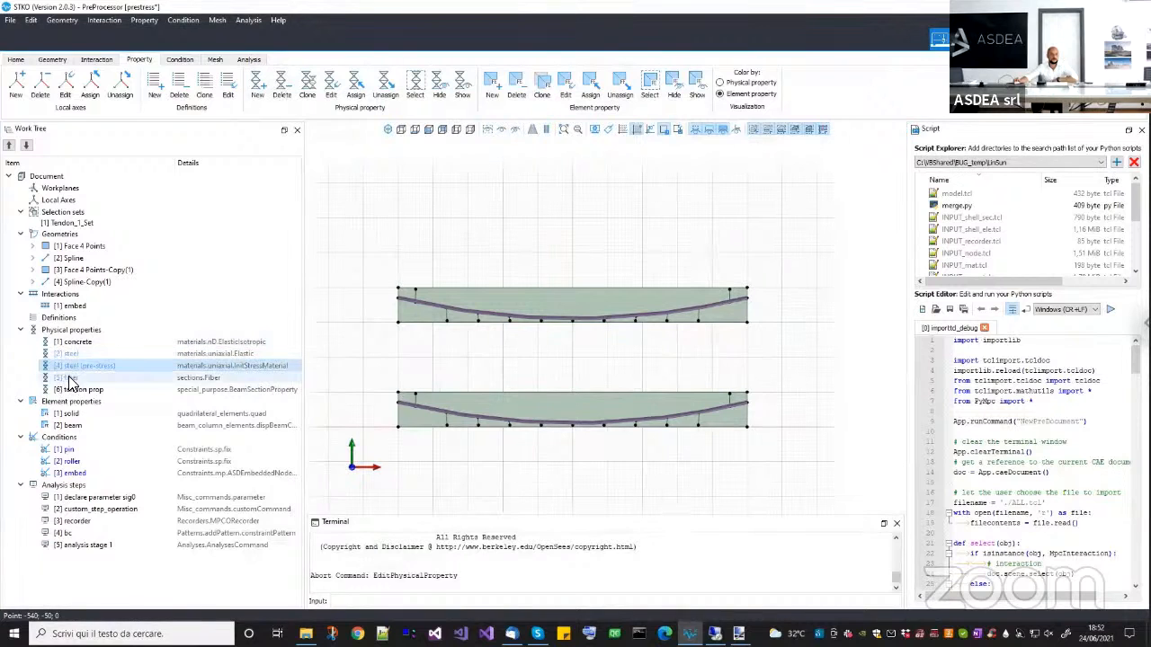
pyautogui.rightClick(82, 378)
pyautogui.click(88, 413)
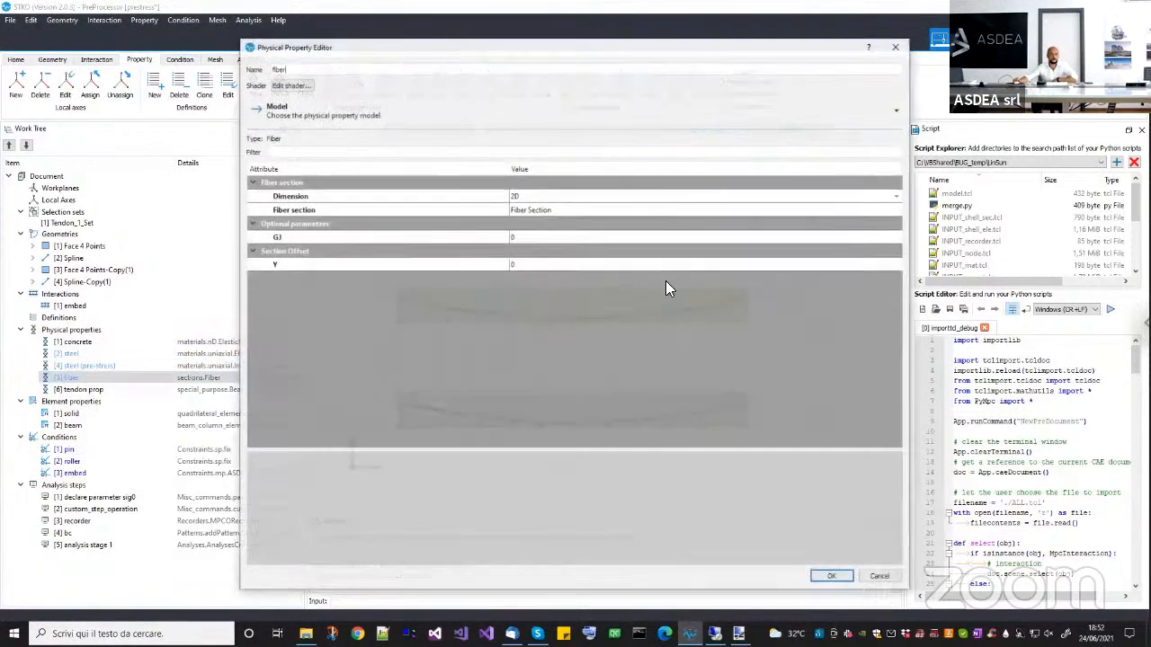
pyautogui.click(880, 210)
pyautogui.click(897, 210)
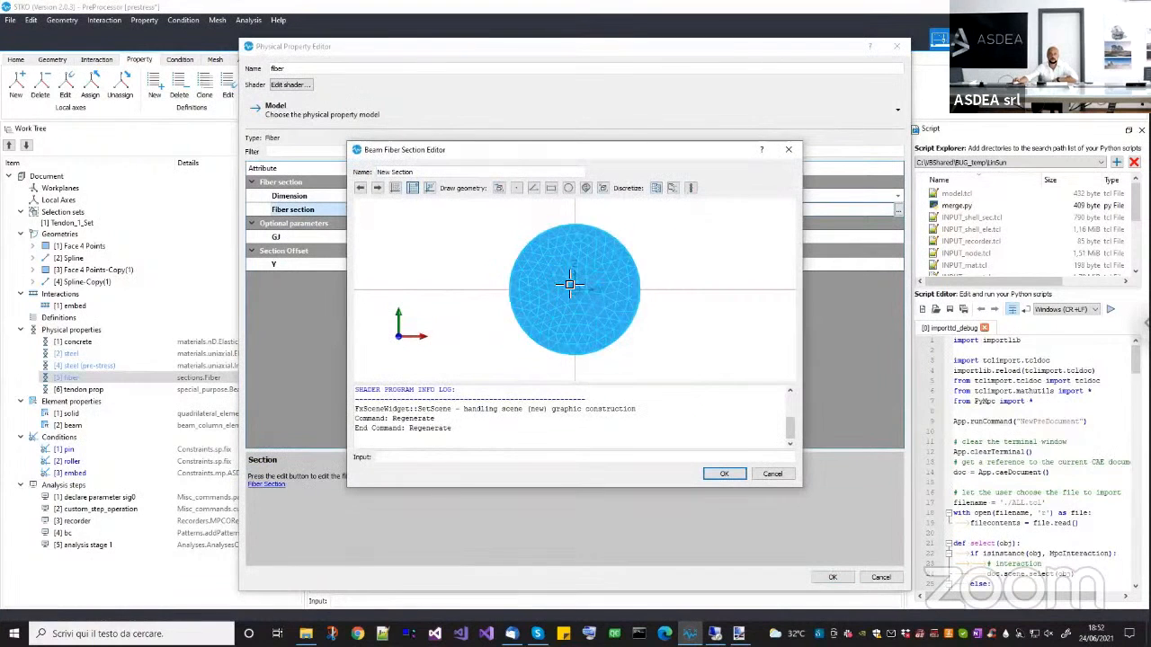
pyautogui.click(580, 286)
pyautogui.click(656, 187)
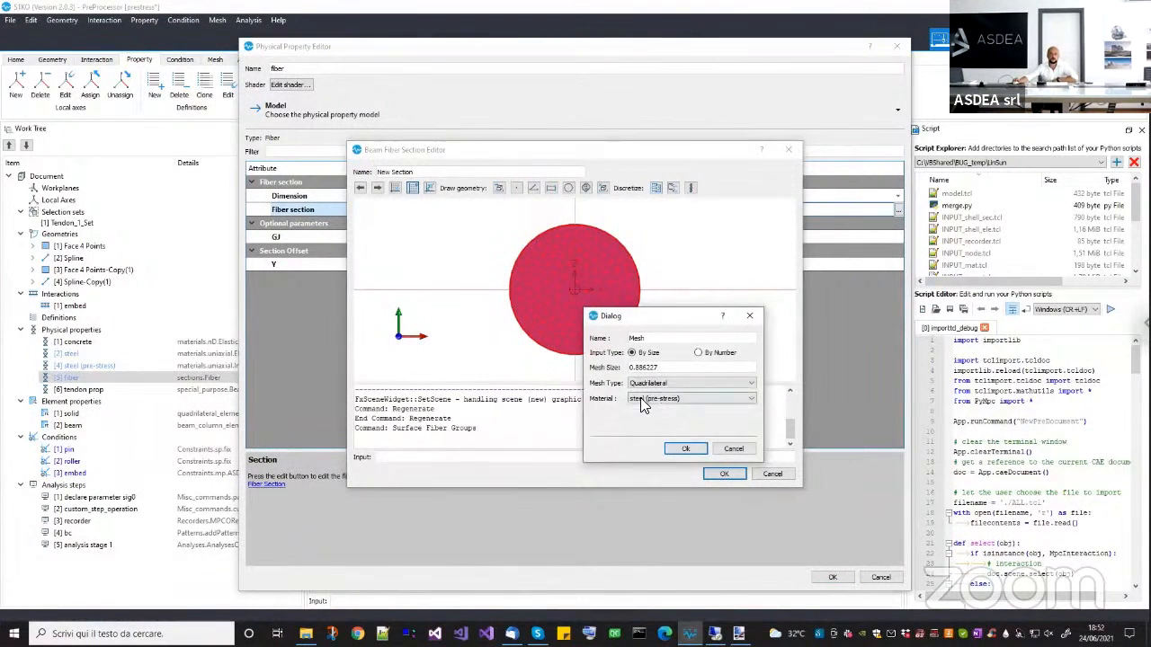
pyautogui.click(733, 448)
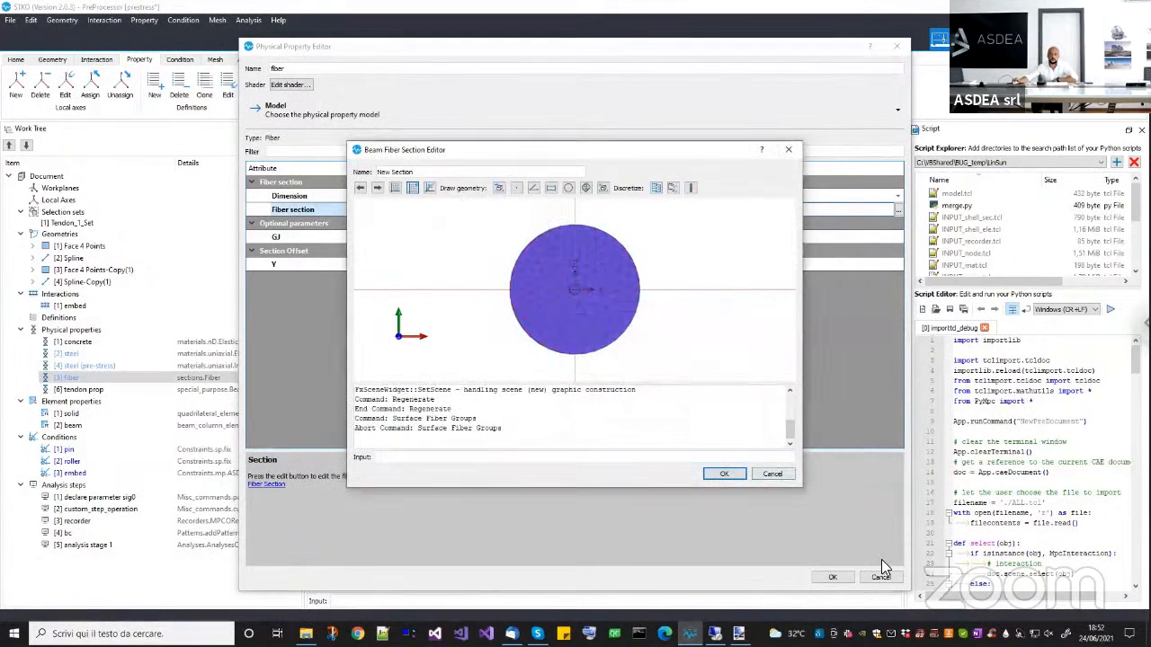
pyautogui.click(772, 474)
pyautogui.click(884, 576)
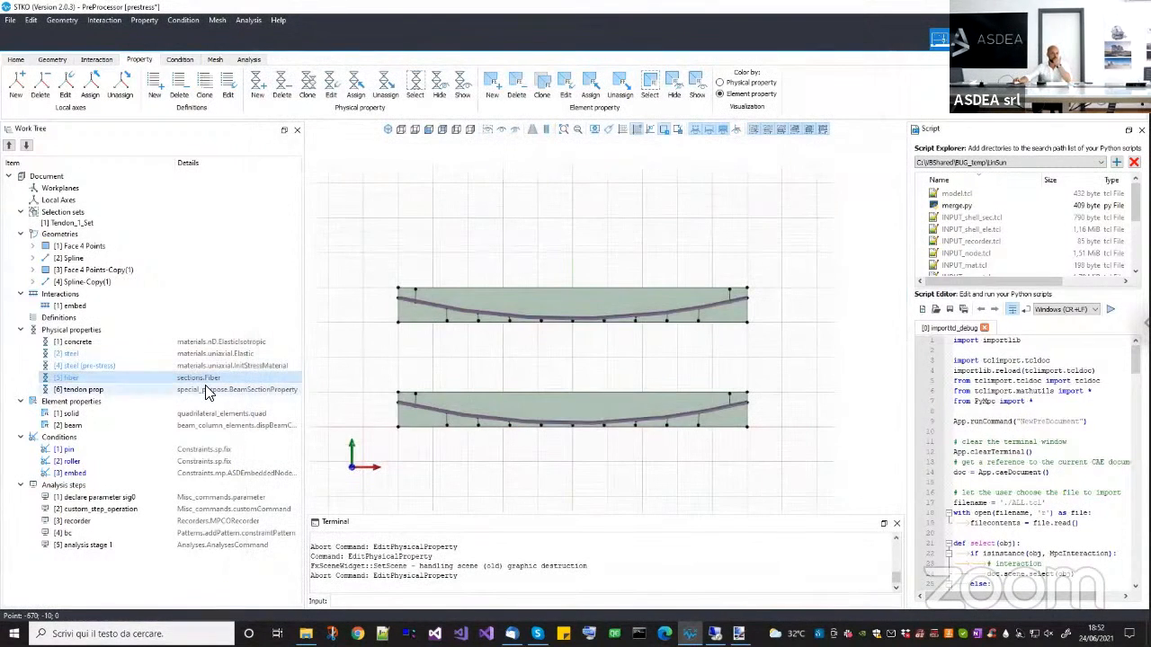
# Select the solid and beam element properties in turn to check which element type each one uses.
pyautogui.rightClick(206, 393)
pyautogui.click(135, 418)
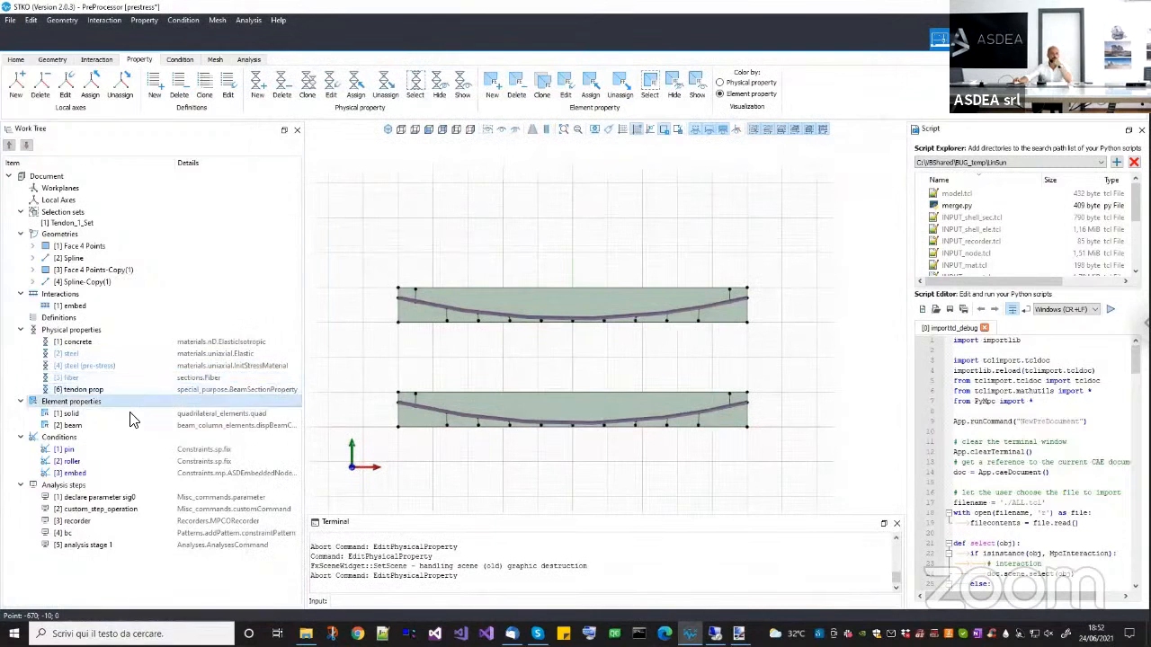
pyautogui.click(129, 417)
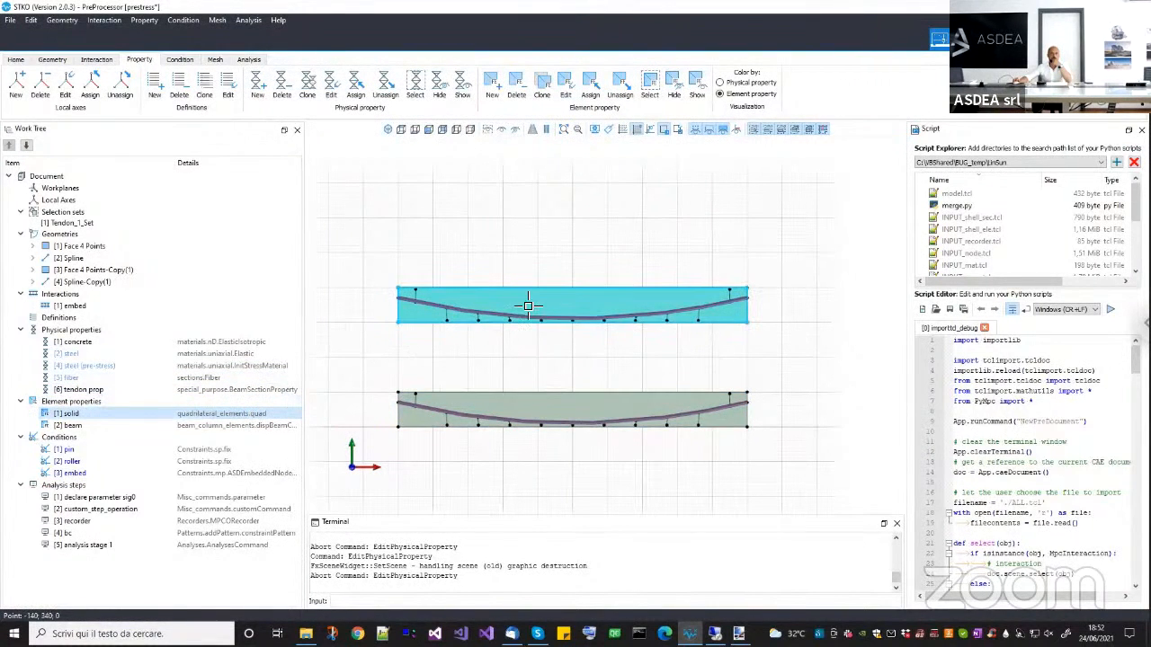
pyautogui.click(248, 428)
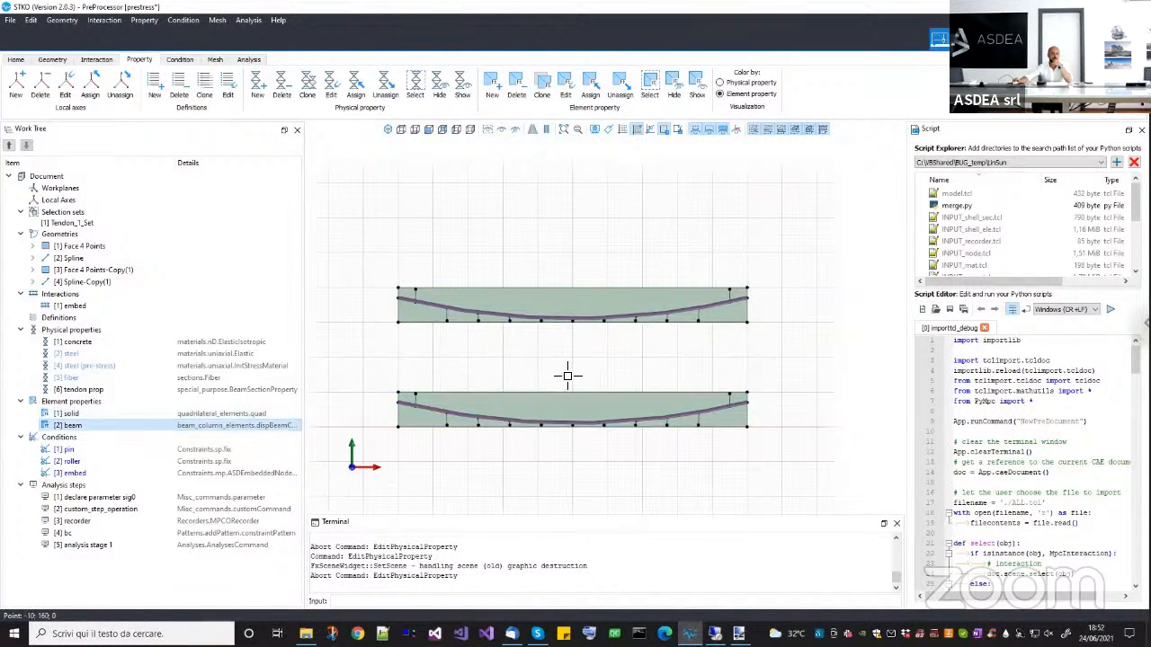
# Inspect the constrained degrees of freedom and assigned vertices of the pin condition, and cancel its editor.
pyautogui.click(214, 449)
pyautogui.rightClick(214, 448)
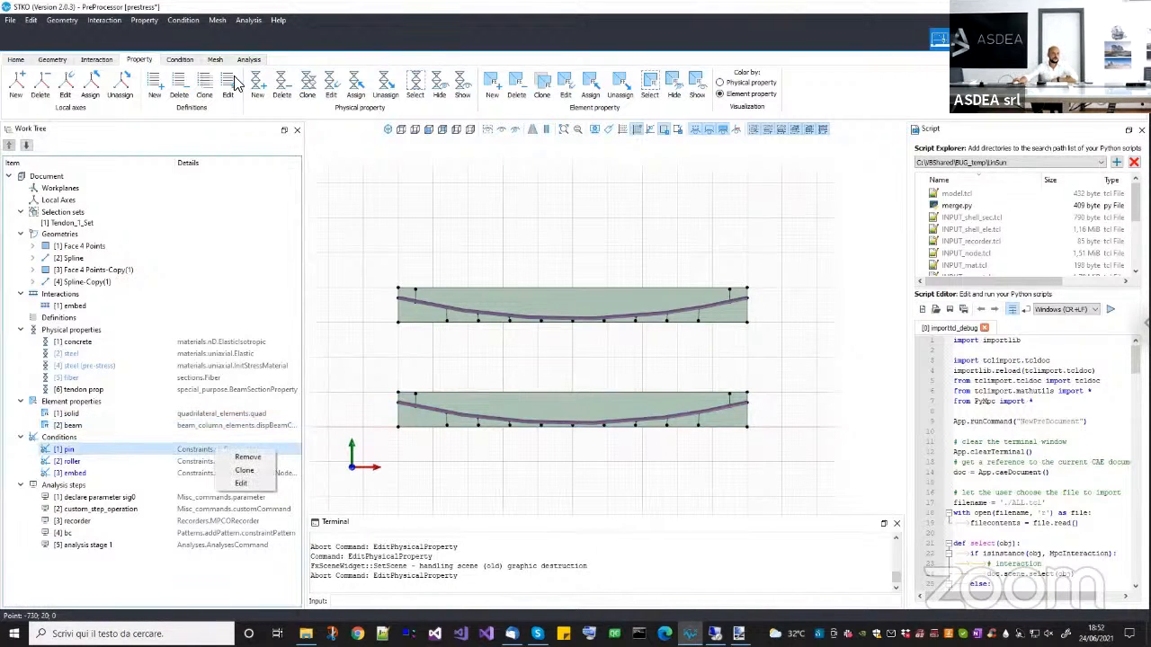
pyautogui.click(191, 61)
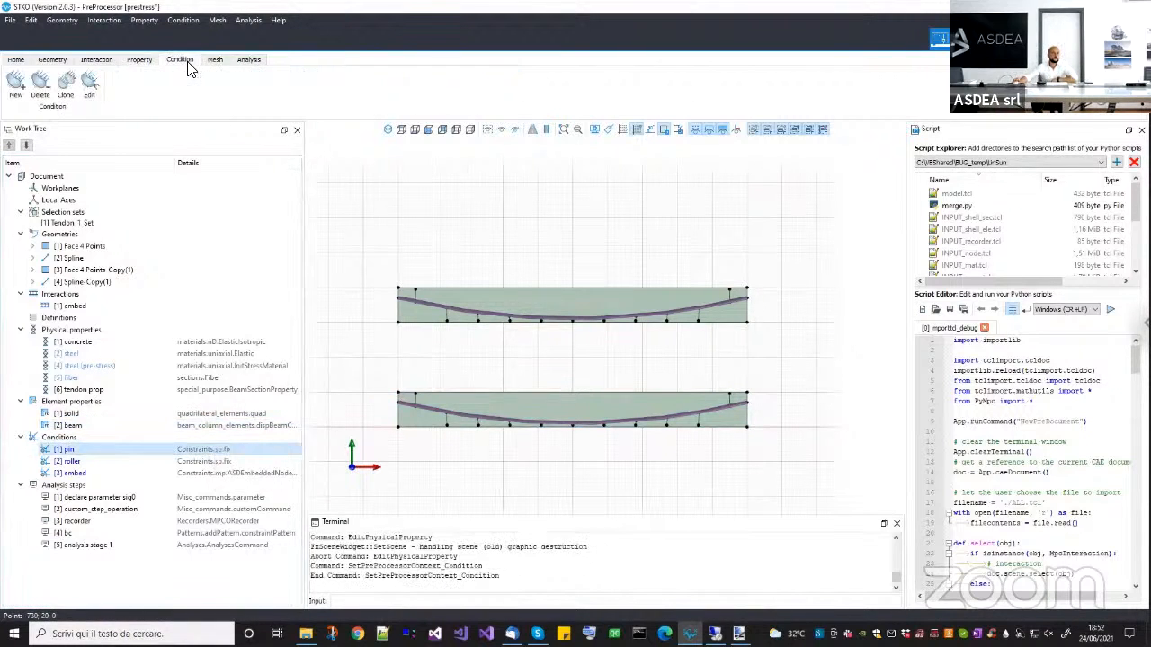
pyautogui.rightClick(122, 449)
pyautogui.click(142, 486)
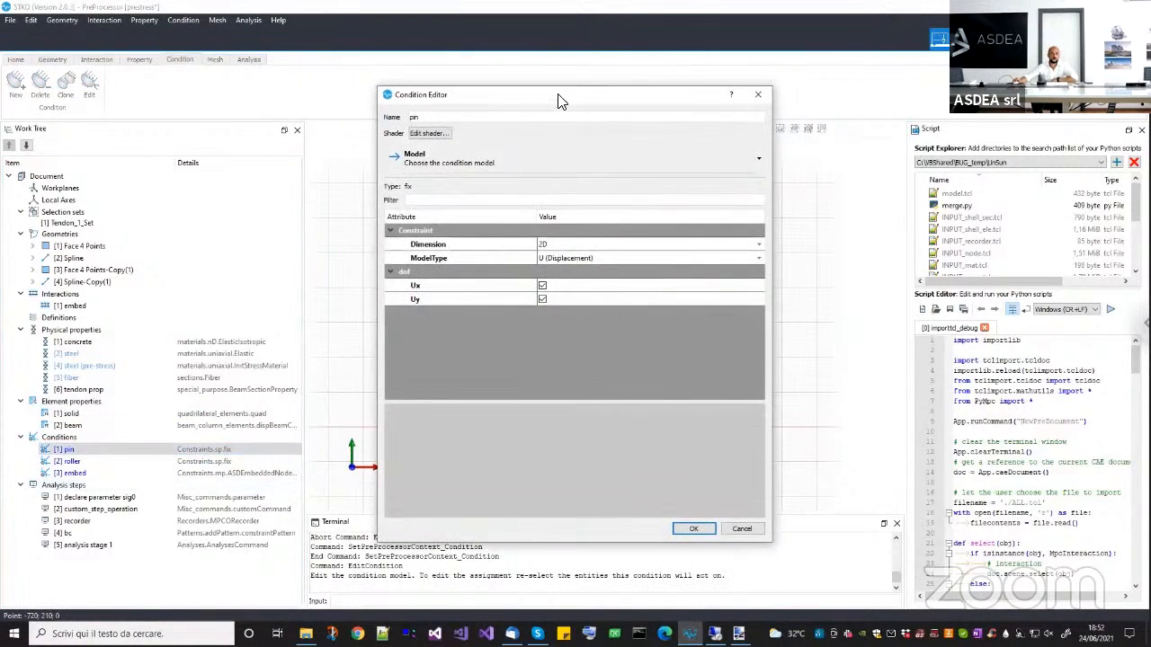
pyautogui.moveTo(557, 102); pyautogui.dragTo(704, 180)
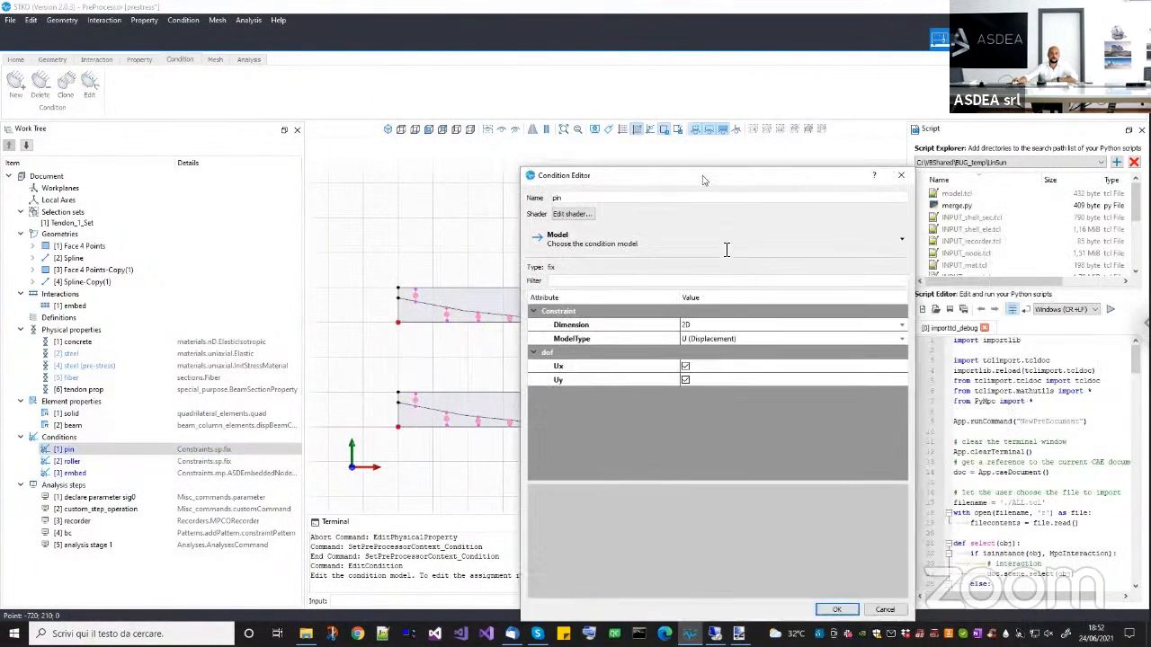
pyautogui.click(877, 609)
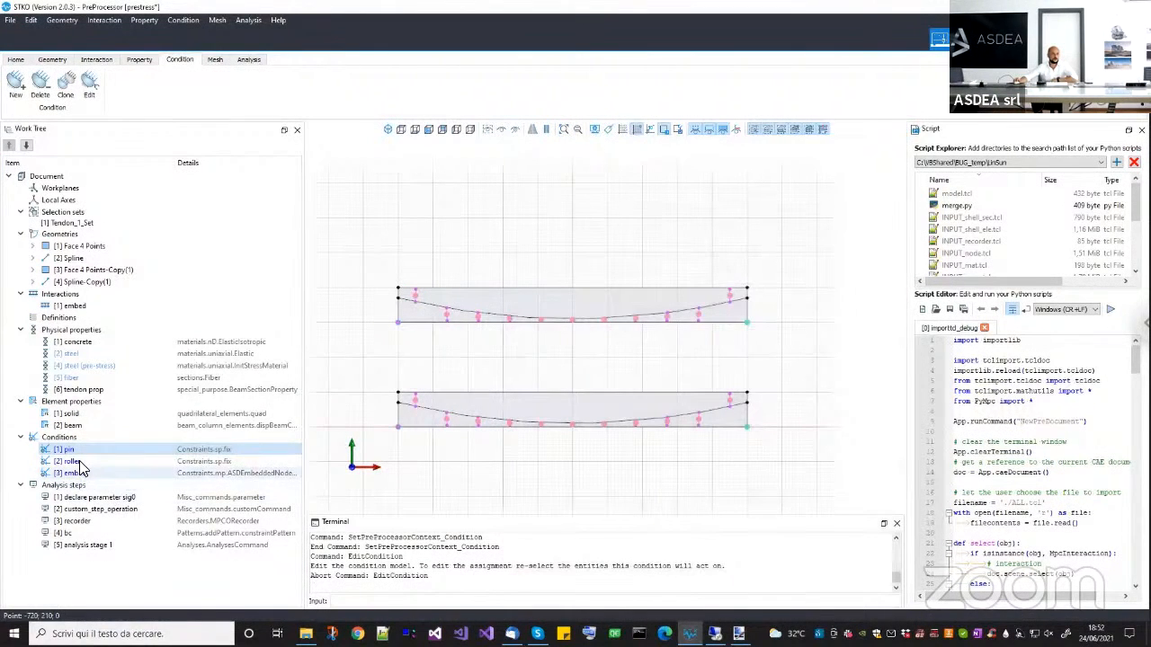
# Inspect the constrained degrees of freedom and assigned vertices of the roller condition, and cancel its editor.
pyautogui.rightClick(81, 464)
pyautogui.click(106, 500)
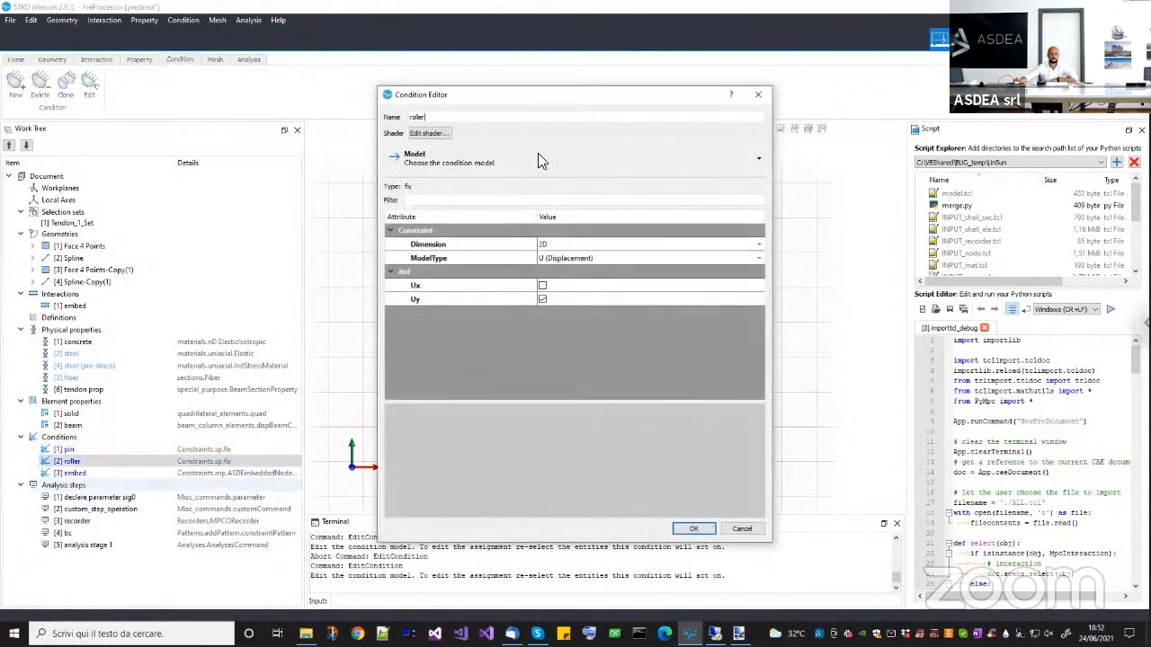
pyautogui.moveTo(558, 93); pyautogui.dragTo(354, 102)
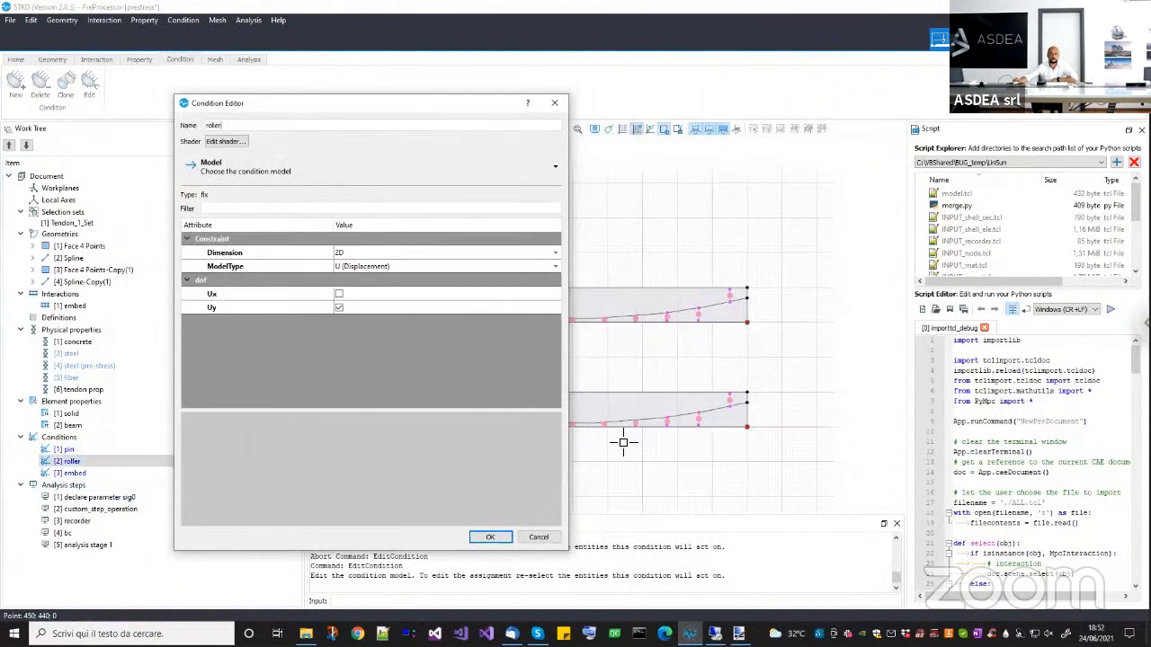
pyautogui.click(539, 537)
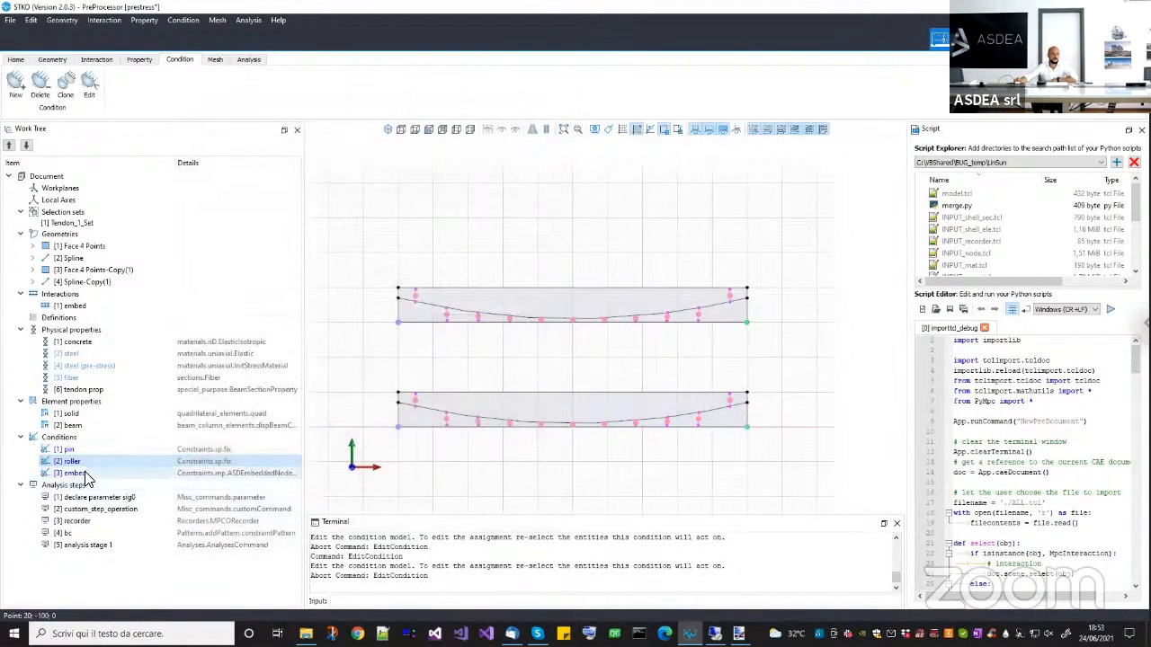
# Enable Constrain Rotations in the embed condition (ASDEmbeddedNodeElement) and save the edit.
pyautogui.rightClick(88, 476)
pyautogui.click(117, 504)
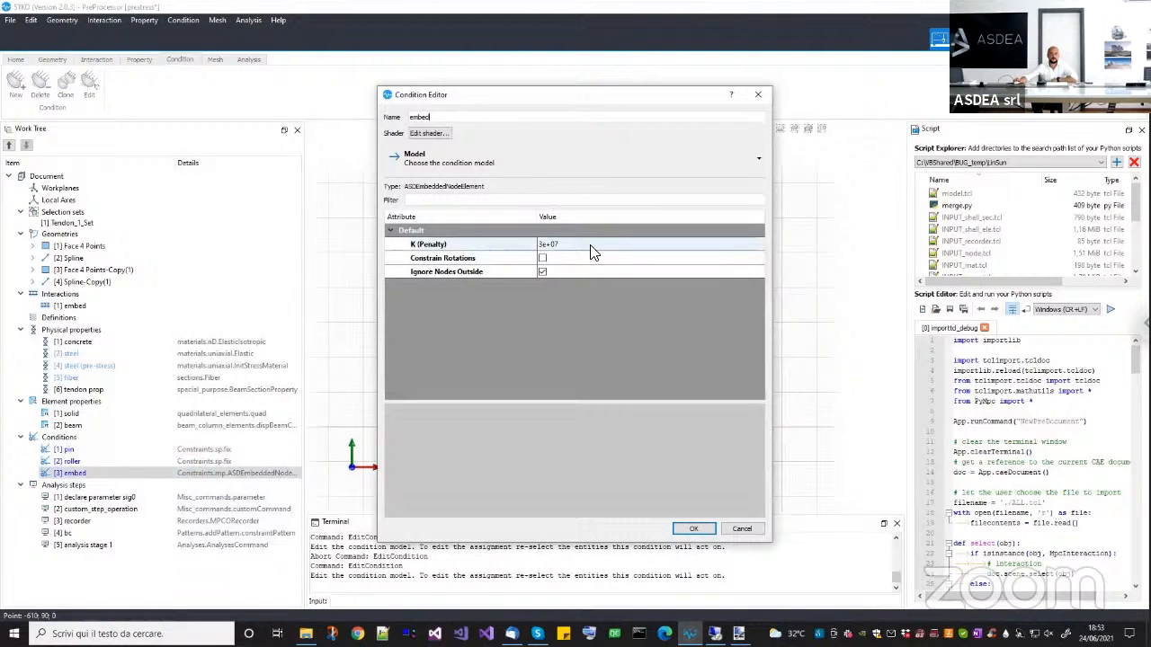
pyautogui.click(542, 258)
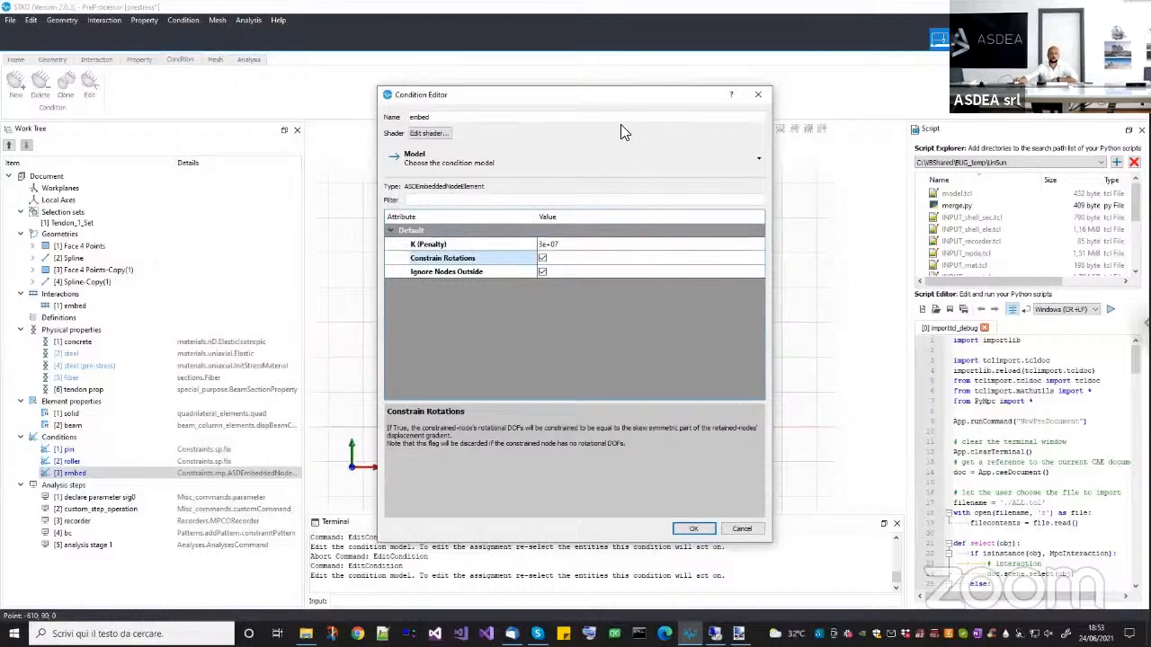
pyautogui.moveTo(585, 101); pyautogui.dragTo(471, 107)
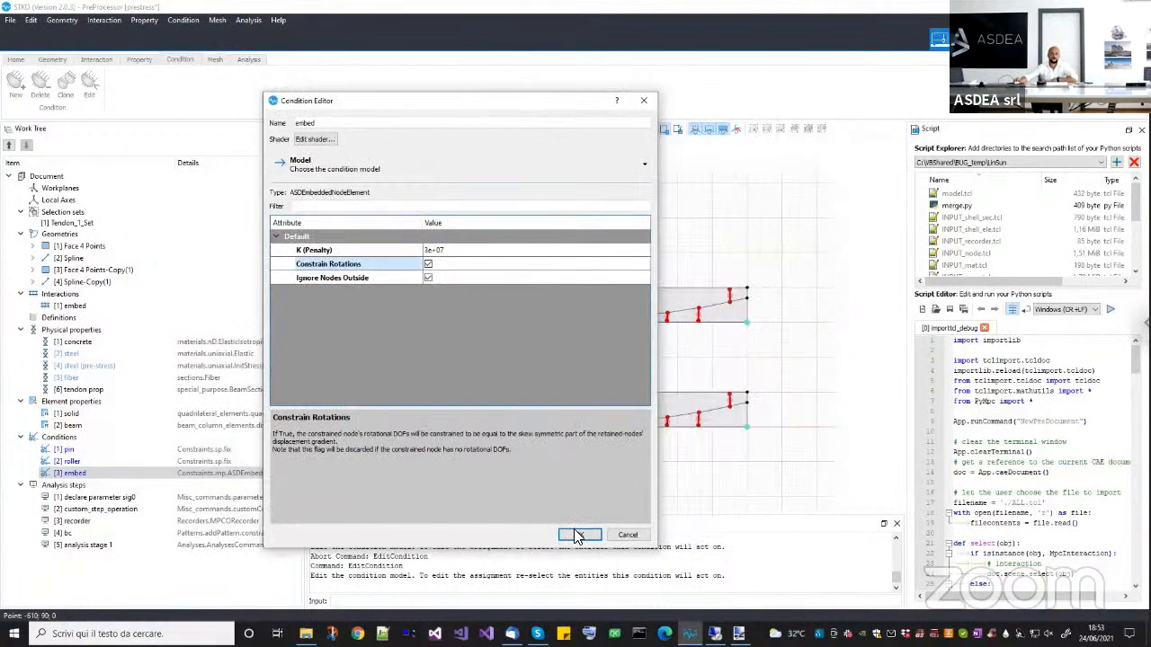
pyautogui.click(576, 535)
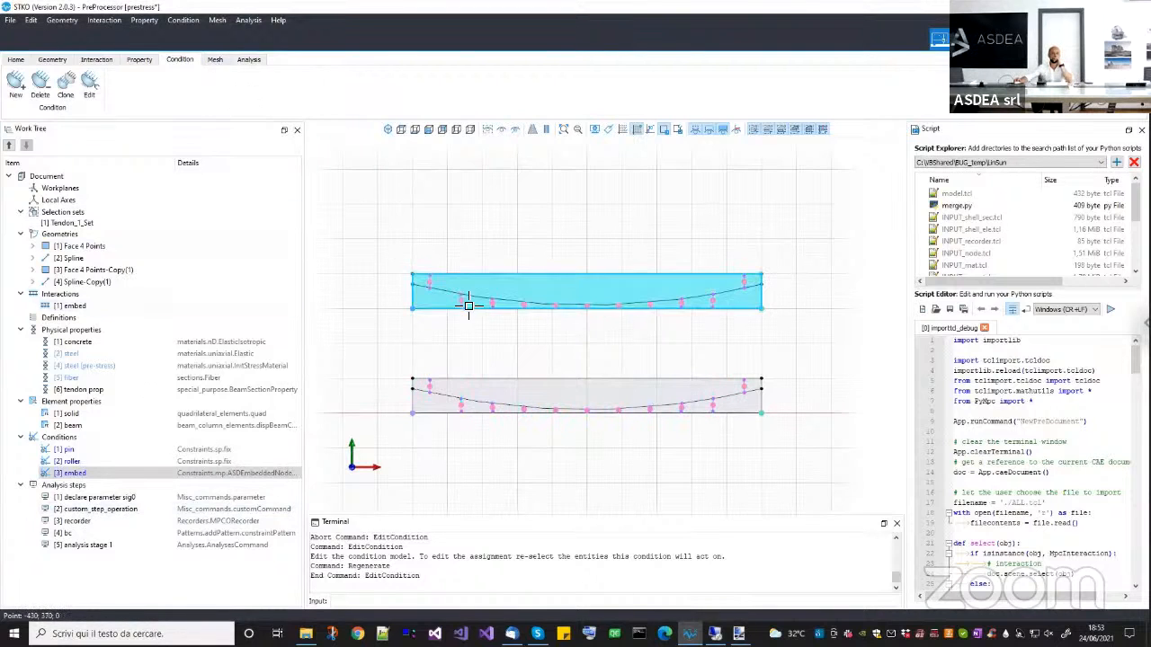
# Check the global edge seeds on both beams without assigning new ones, and build the mesh.
pyautogui.click(217, 60)
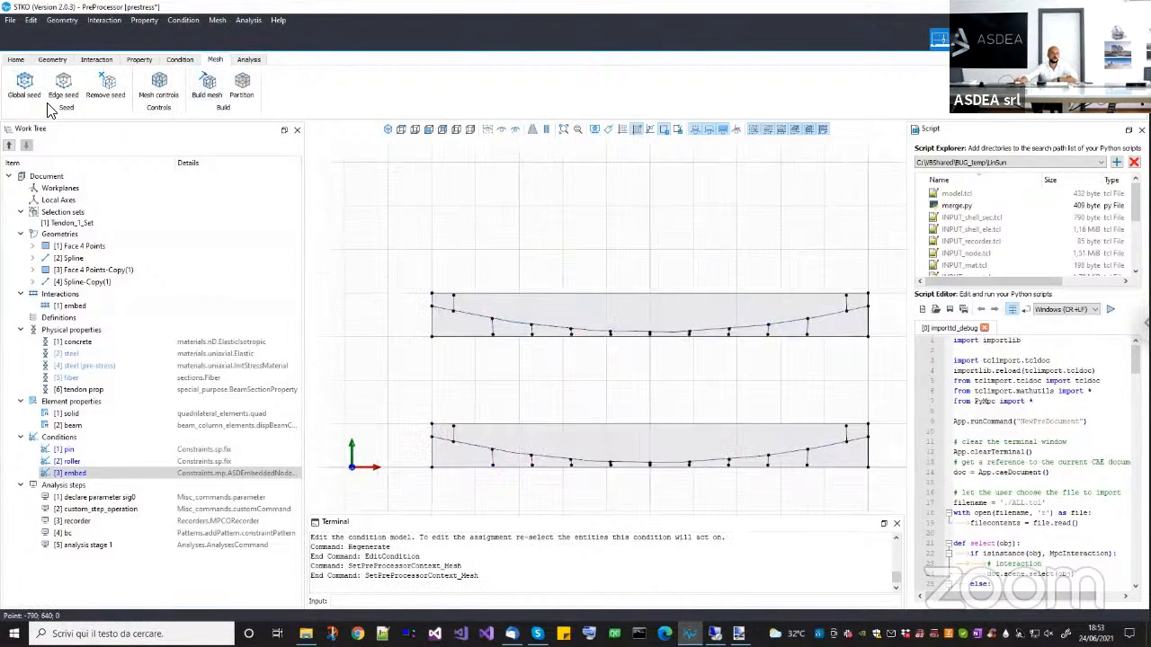
pyautogui.click(24, 86)
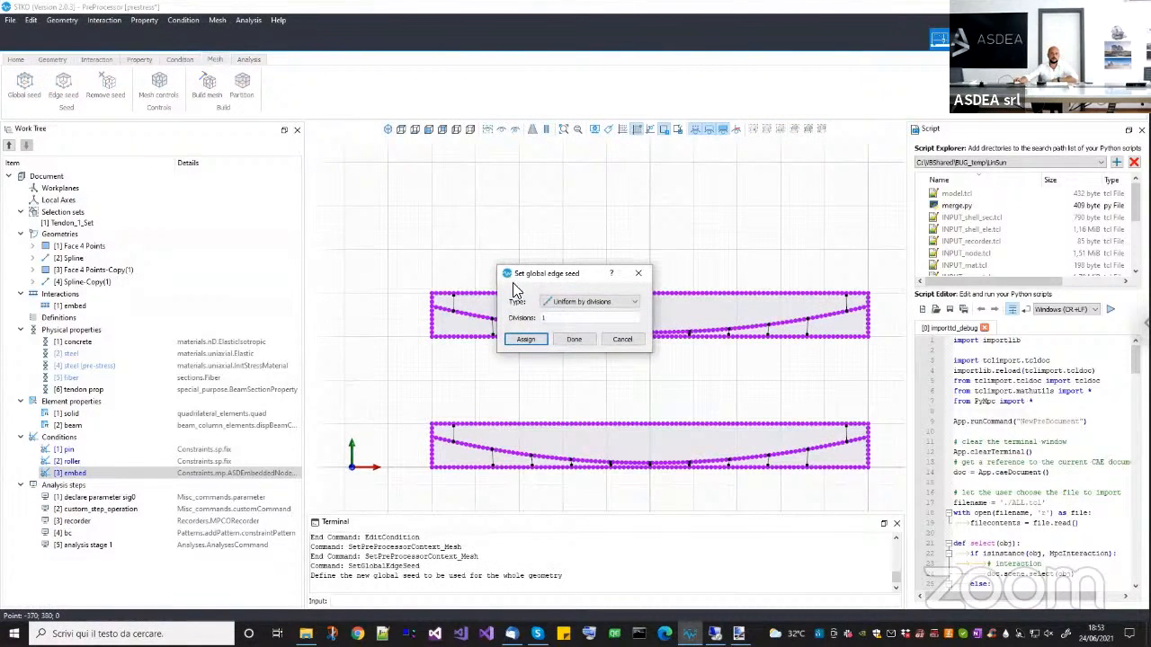
pyautogui.scroll(4, 414, 298)
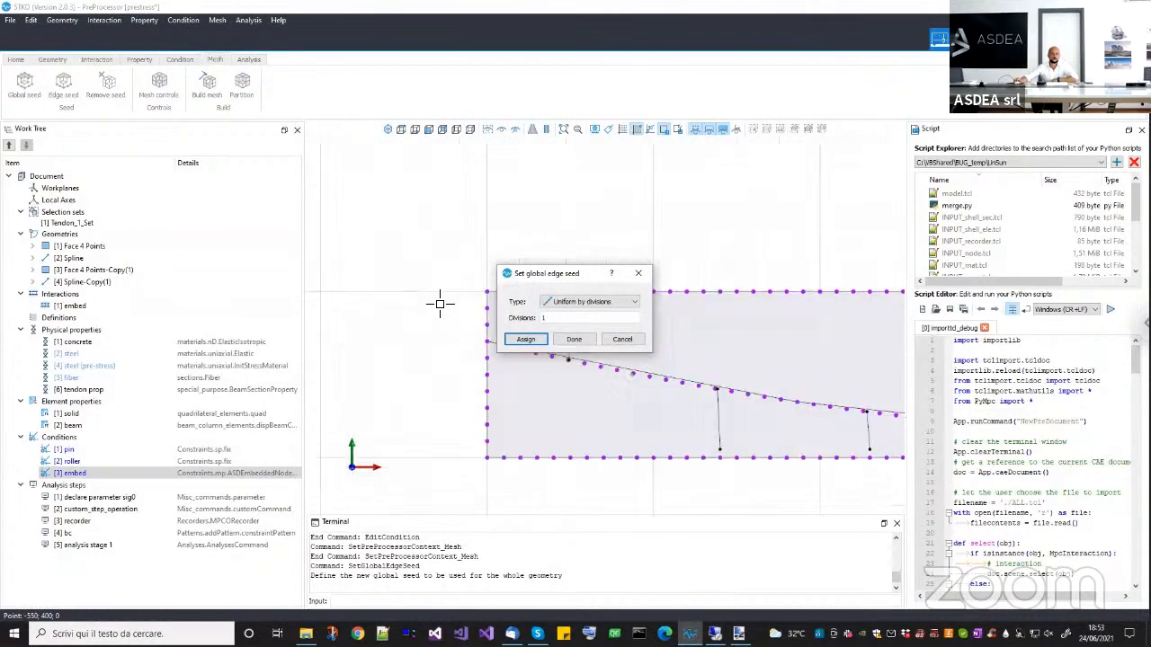
pyautogui.click(574, 339)
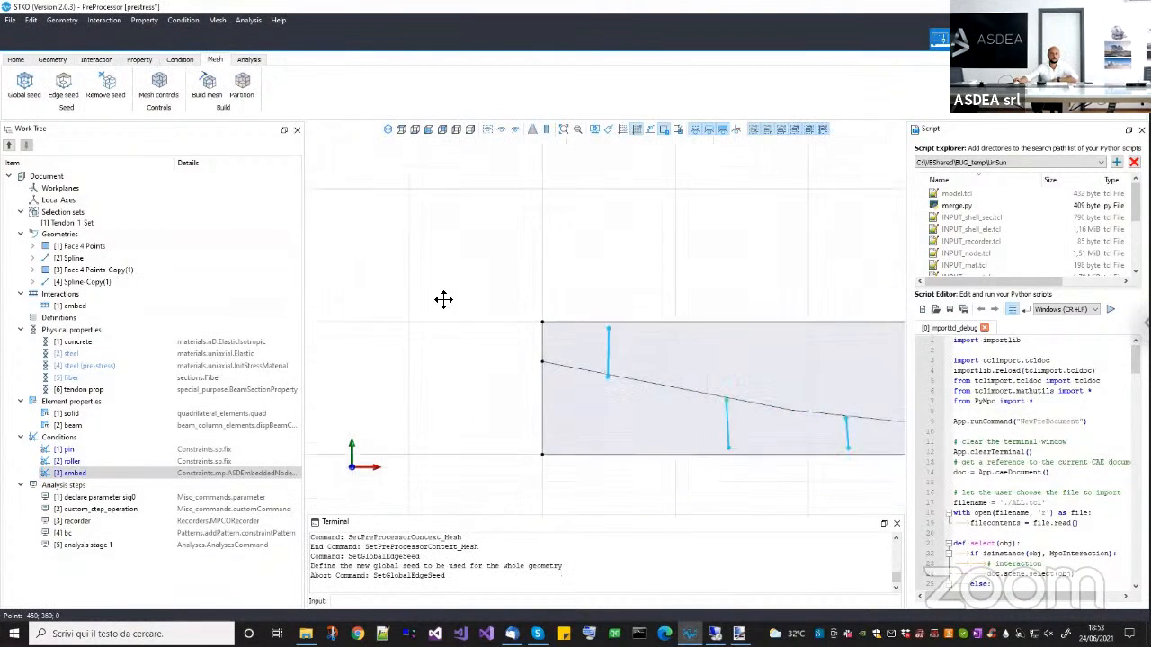
pyautogui.click(216, 93)
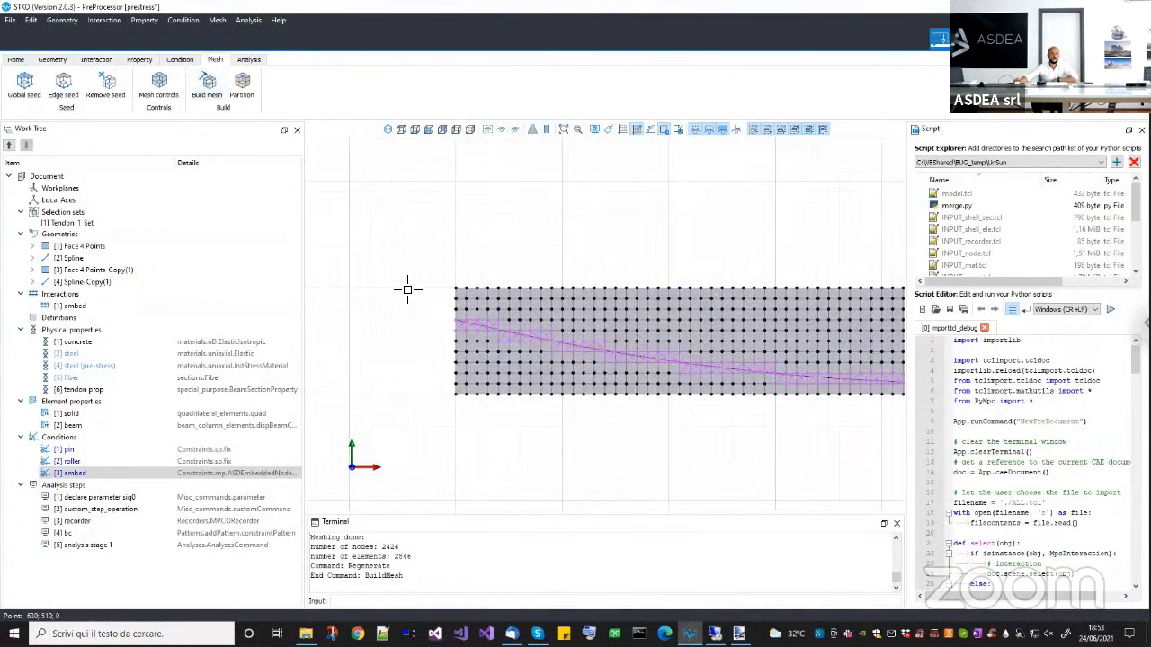
# Examine the embedded-node elements along the upper beam's tendon from end to end, with the mesh nodes temporarily hidden.
pyautogui.scroll(4, 464, 342)
pyautogui.scroll(3, 437, 319)
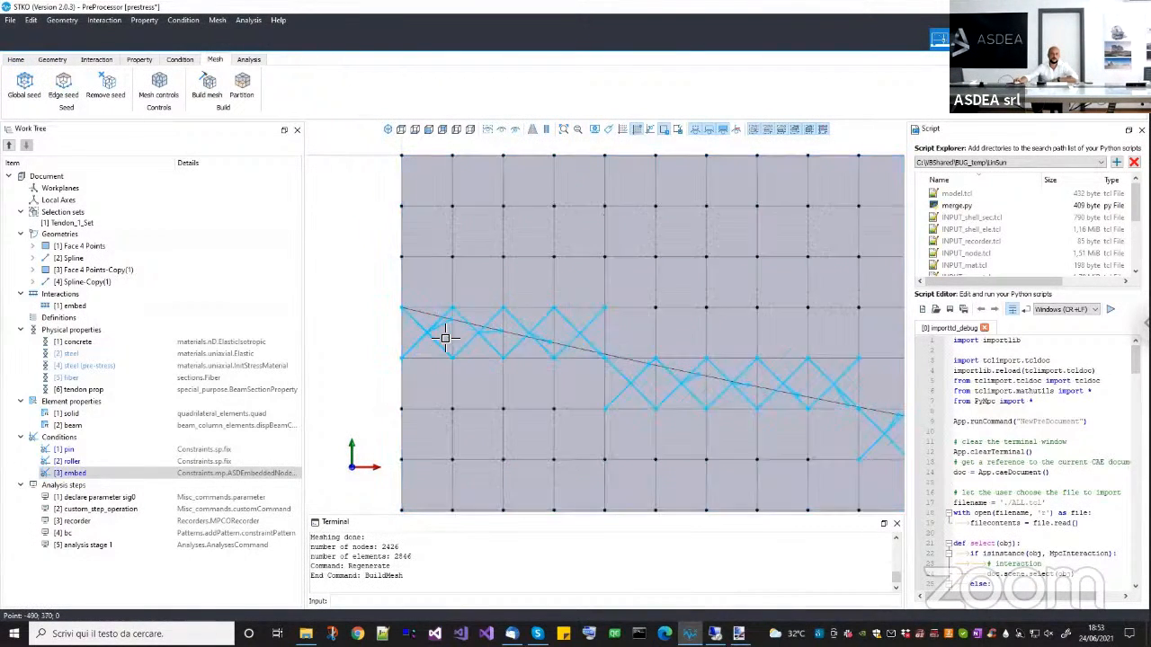
pyautogui.scroll(-5, 544, 341)
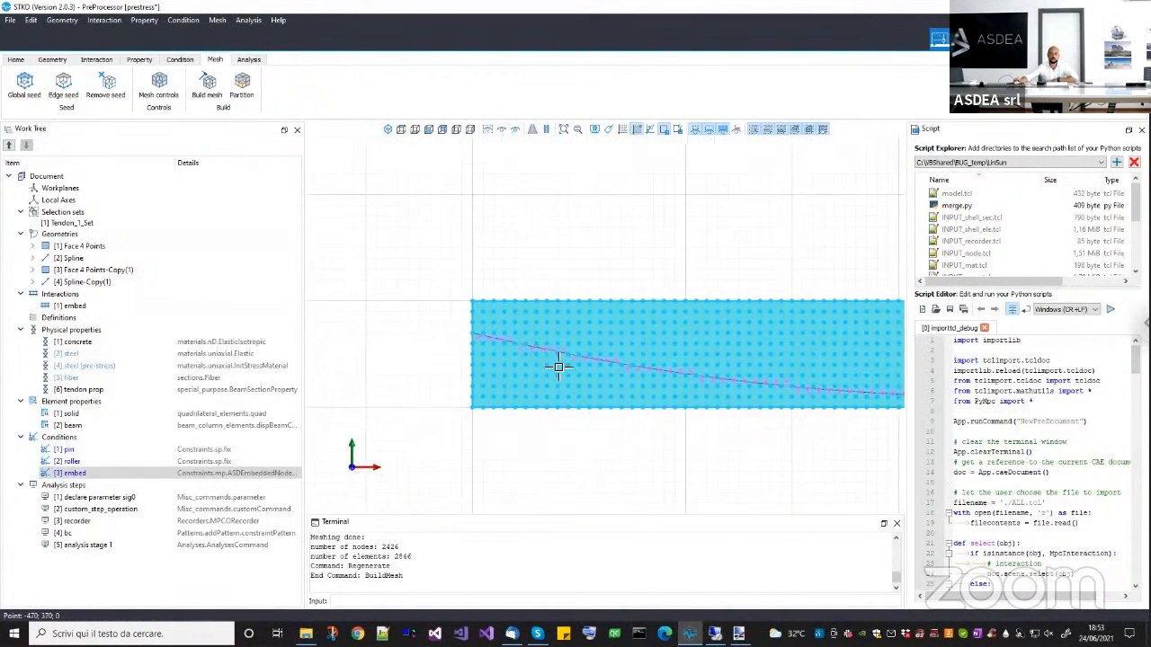
pyautogui.scroll(-3, 665, 423)
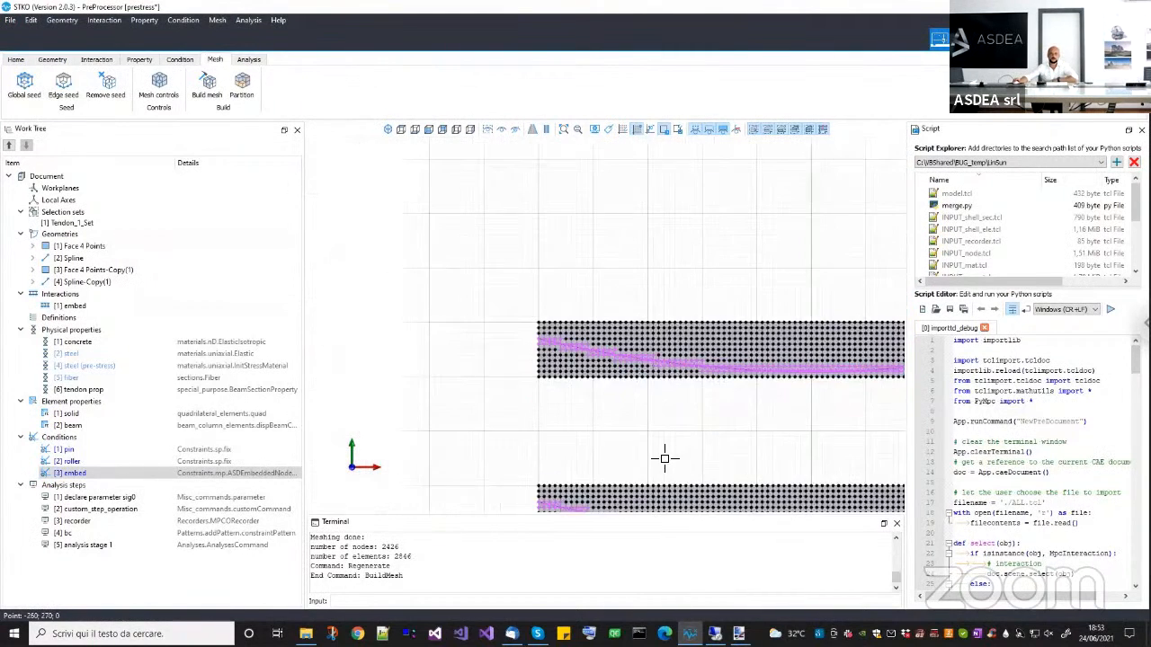
pyautogui.click(696, 129)
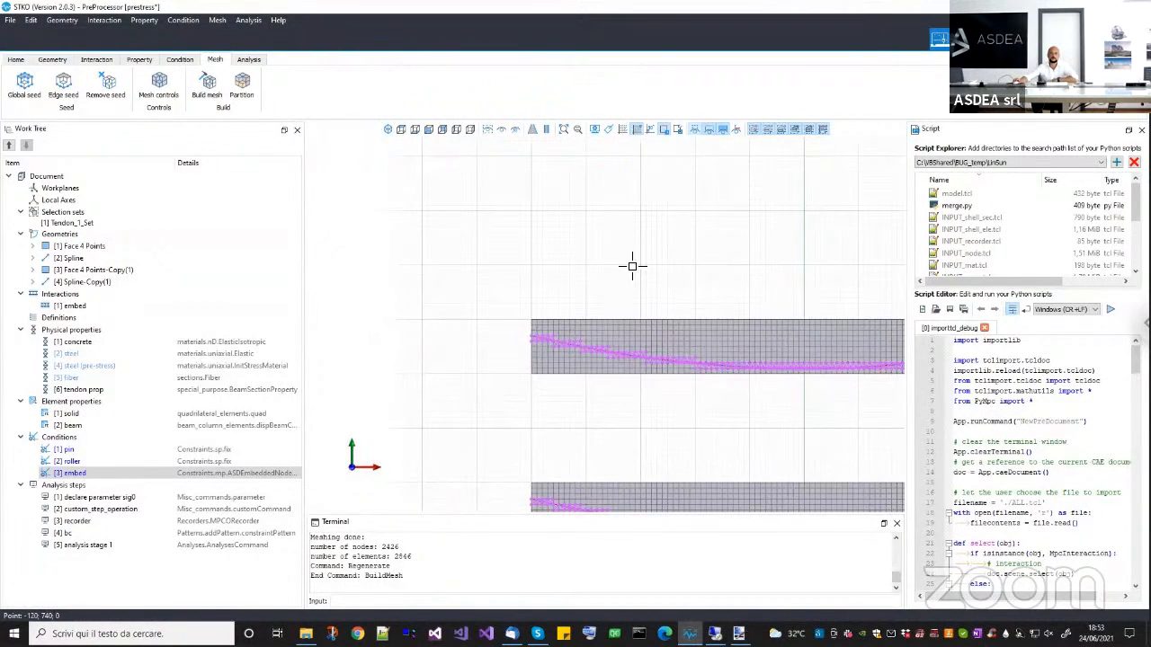
pyautogui.scroll(1, 549, 261)
pyautogui.scroll(3, 509, 363)
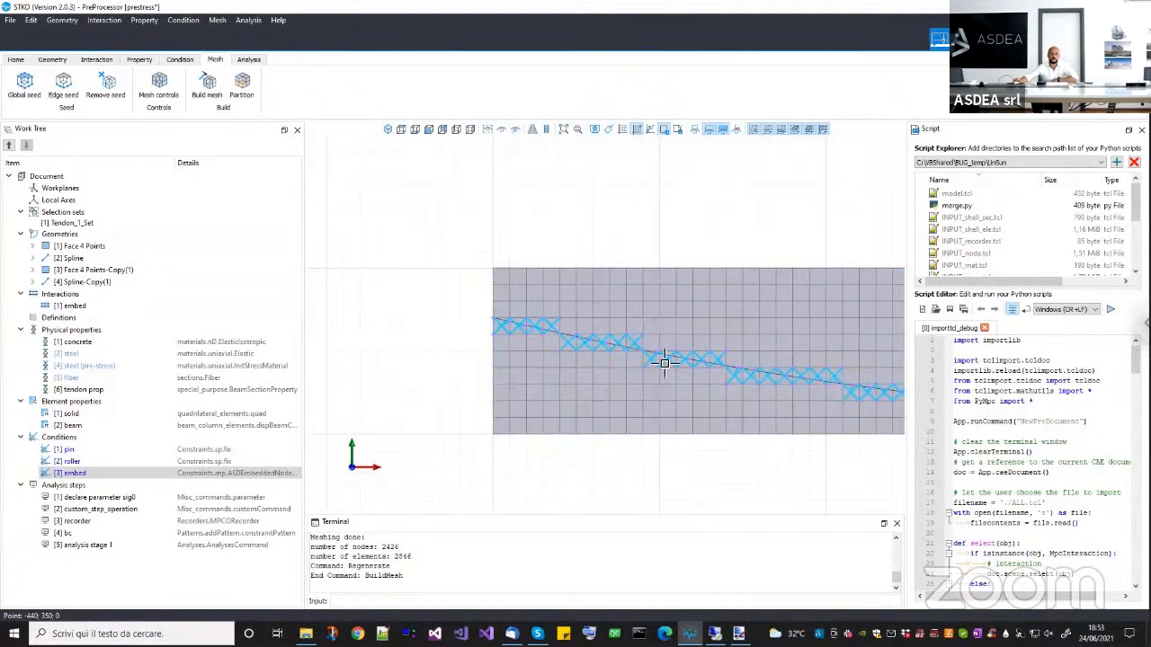
pyautogui.moveTo(746, 398); pyautogui.dragTo(536, 359, button='middle')
pyautogui.moveTo(791, 483); pyautogui.dragTo(592, 466, button='middle')
pyautogui.moveTo(799, 464); pyautogui.dragTo(540, 462, button='middle')
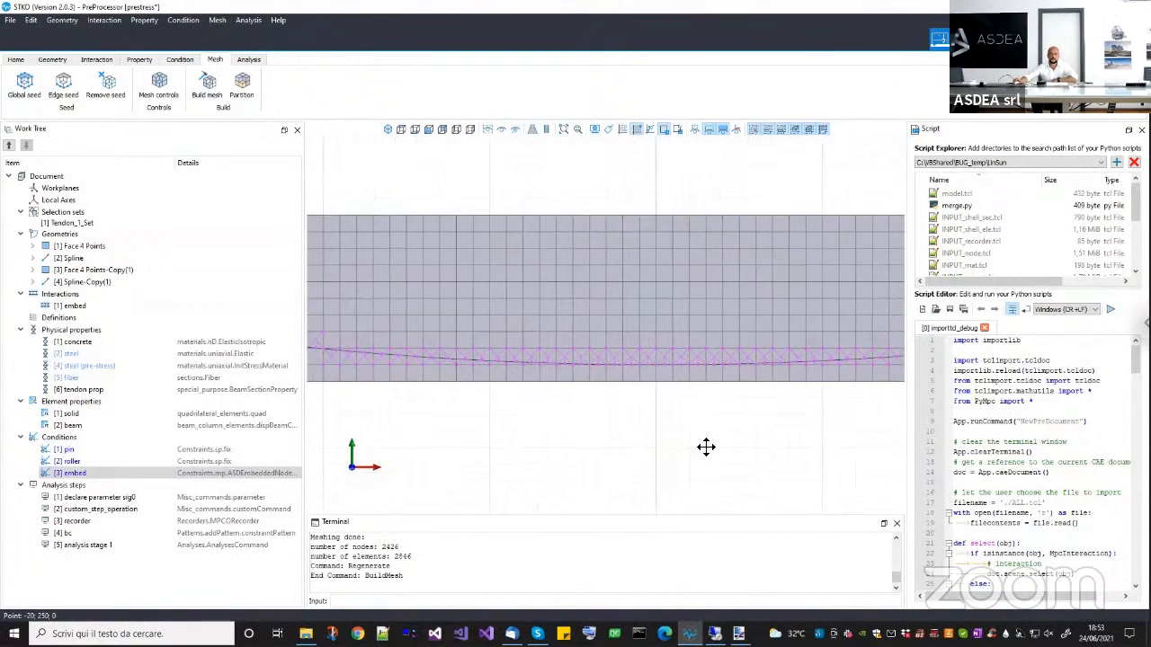
pyautogui.moveTo(706, 446); pyautogui.dragTo(519, 445, button='middle')
pyautogui.moveTo(752, 441)
pyautogui.mouseDown(button='middle')
pyautogui.moveTo(573, 452)
pyautogui.moveTo(614, 459)
pyautogui.moveTo(575, 464)
pyautogui.mouseUp(button='middle')
pyautogui.moveTo(644, 459); pyautogui.dragTo(519, 471, button='middle')
pyautogui.moveTo(696, 461); pyautogui.dragTo(555, 468, button='middle')
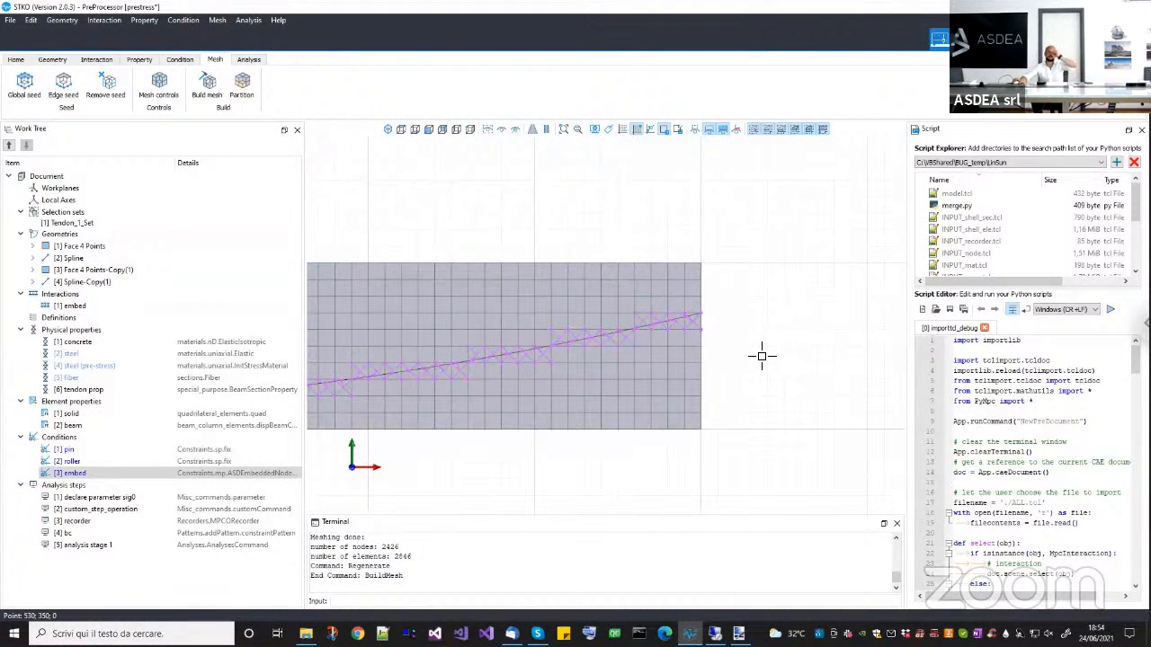
pyautogui.scroll(-2, 764, 448)
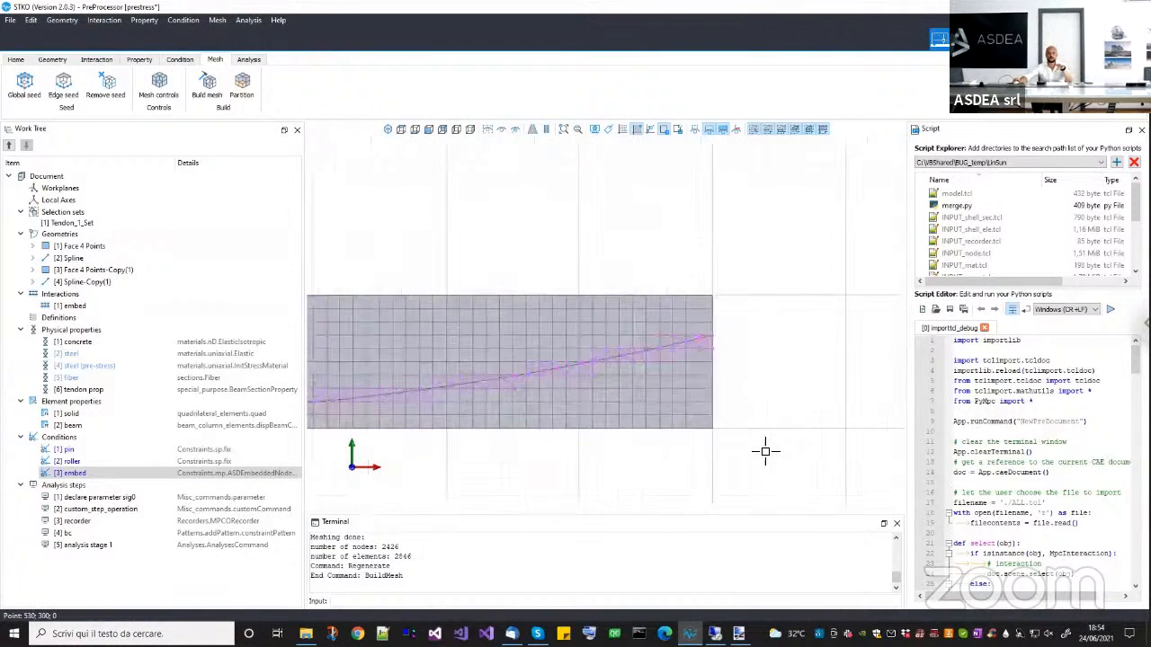
pyautogui.moveTo(766, 451); pyautogui.dragTo(815, 454, button='middle')
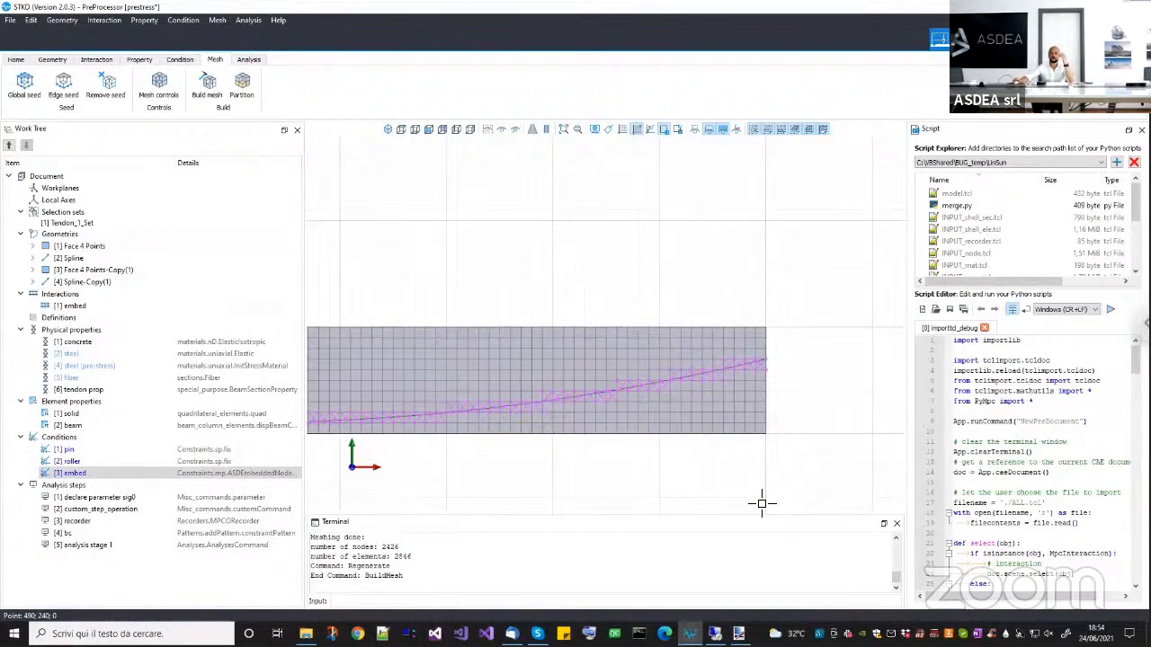
pyautogui.click(694, 130)
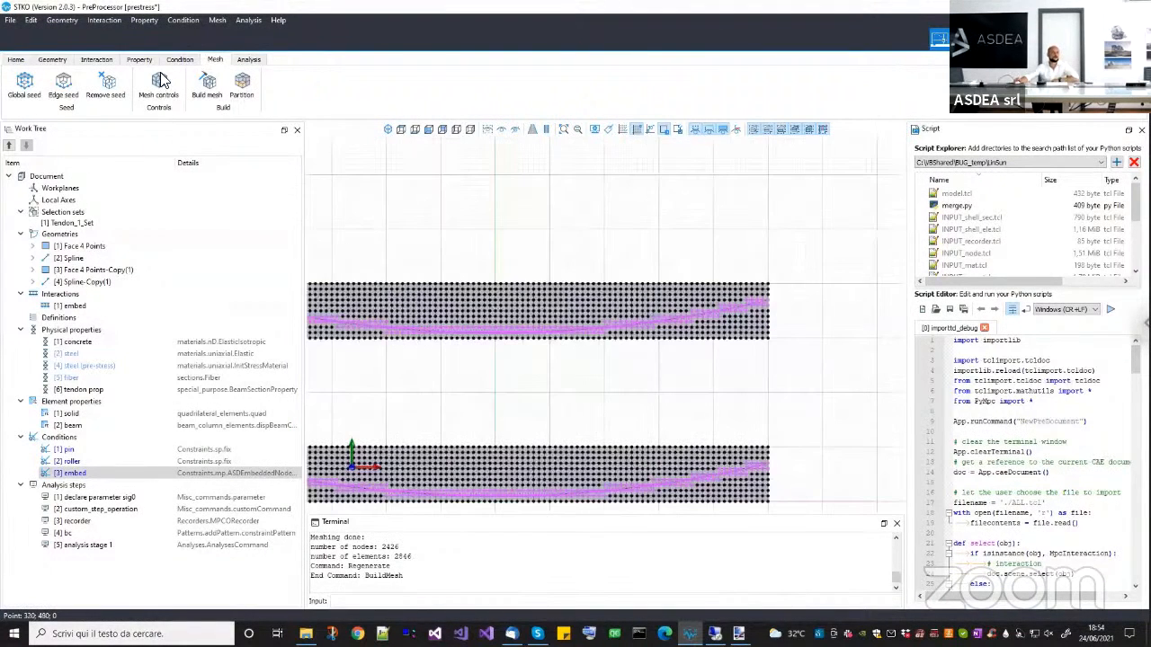
# Review the analysis setup by selecting the declare parameter sig0 step, the fiber property and the pin condition in turn.
pyautogui.click(244, 59)
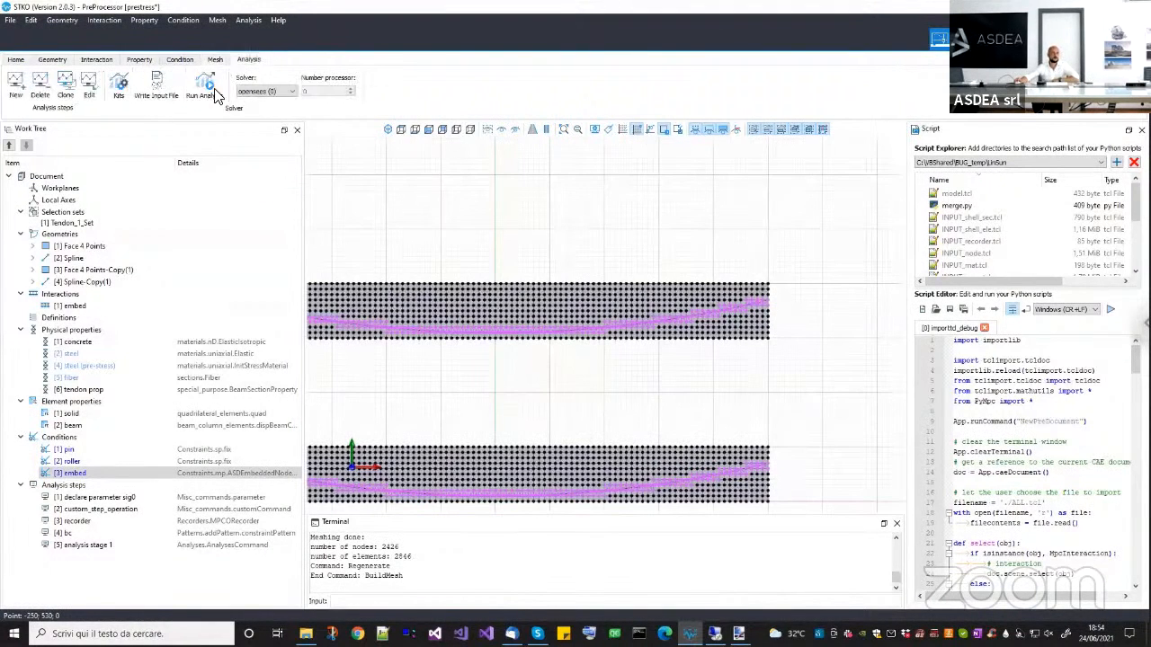
pyautogui.moveTo(406, 180); pyautogui.dragTo(449, 173, button='middle')
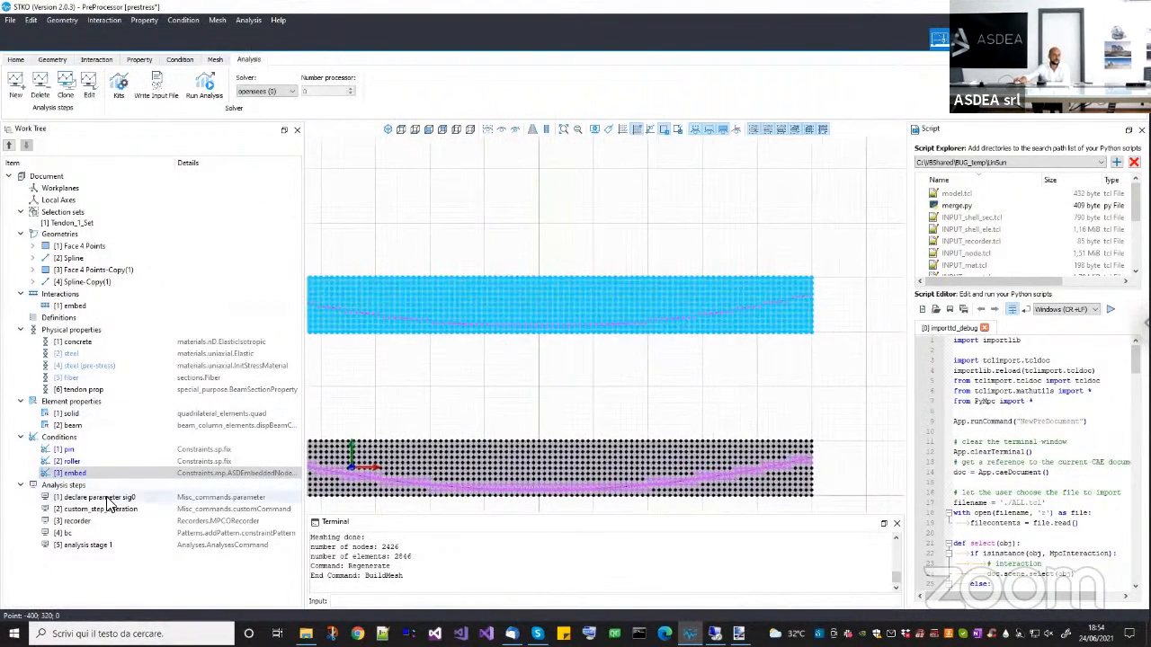
pyautogui.click(108, 506)
pyautogui.scroll(-2, 488, 411)
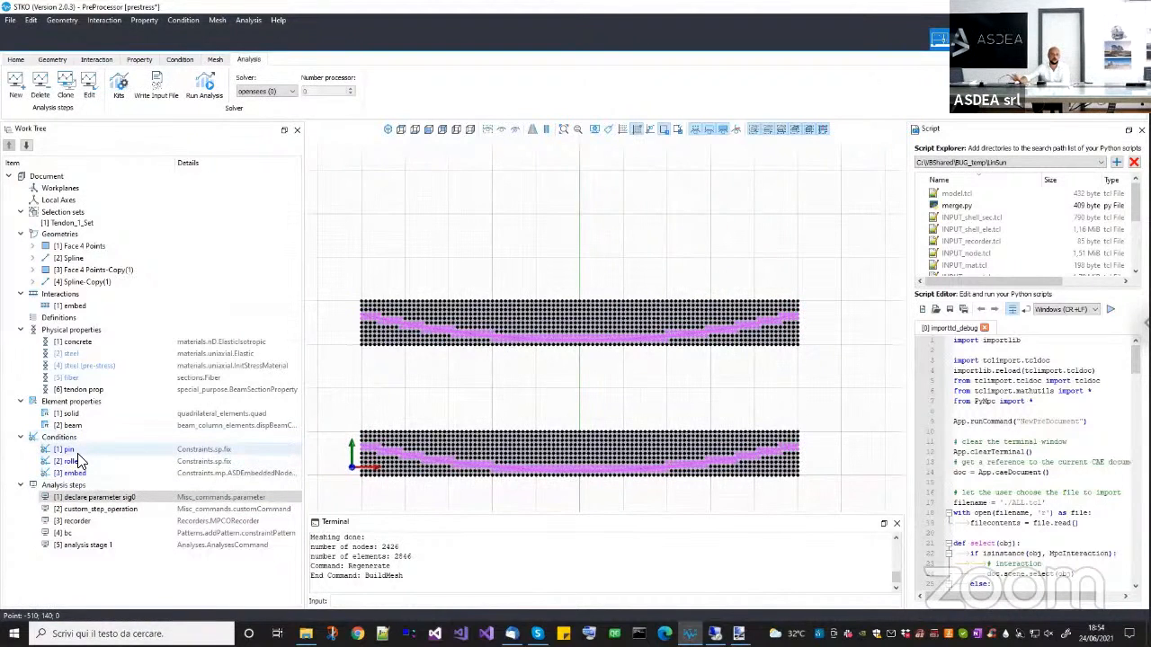
pyautogui.click(82, 379)
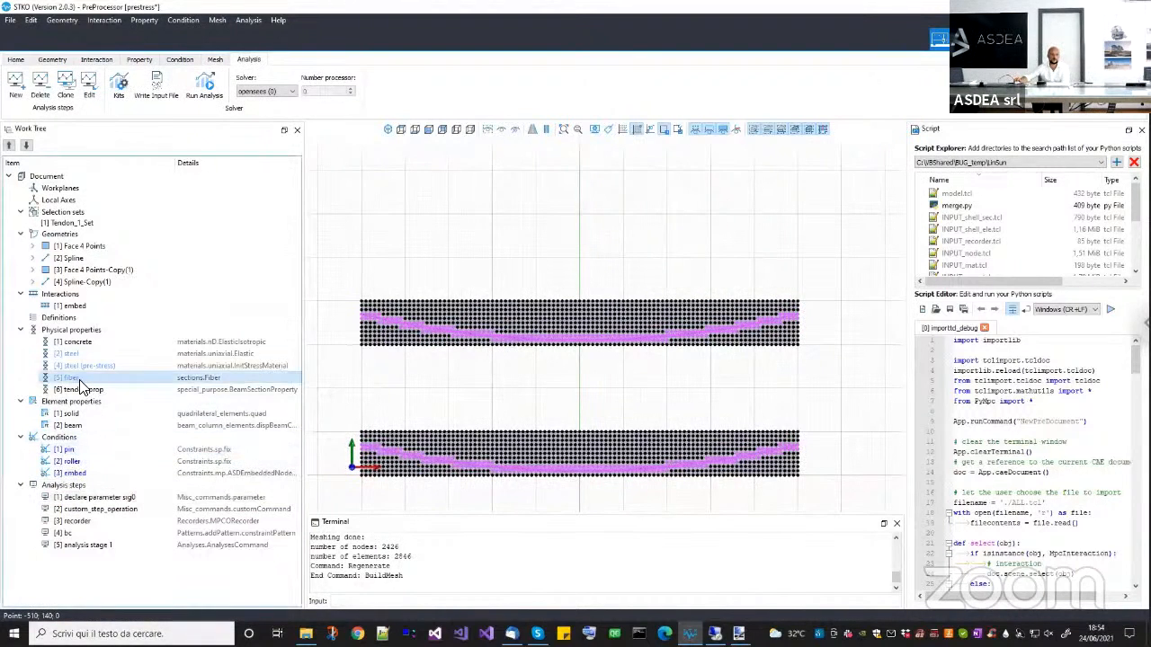
pyautogui.click(72, 450)
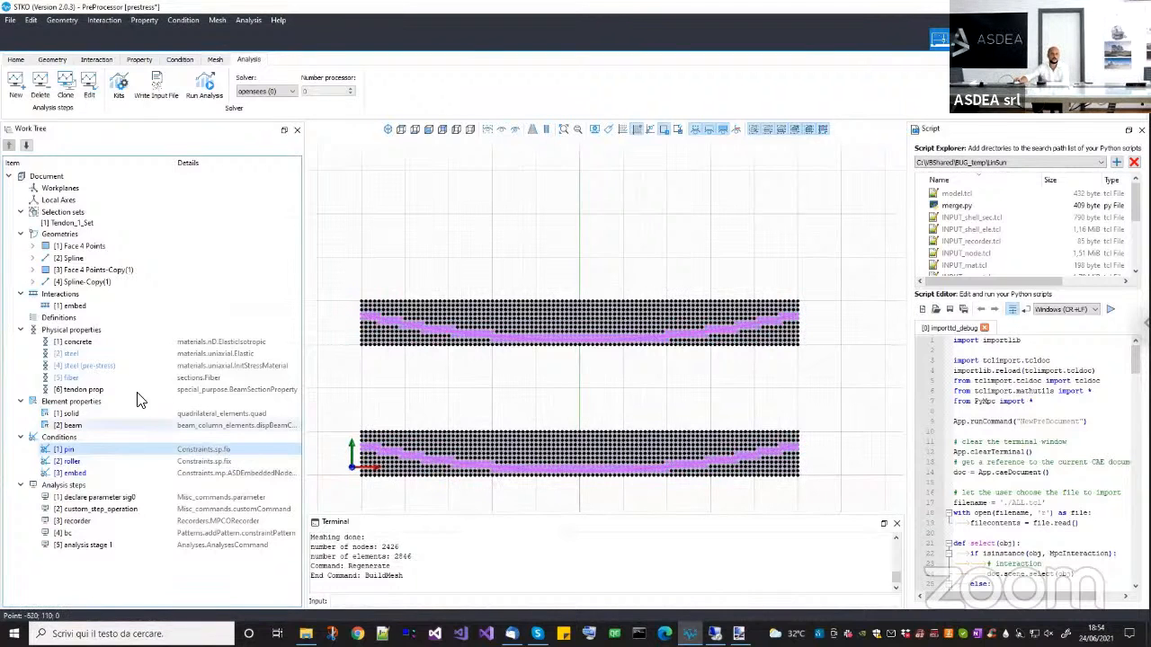
pyautogui.click(112, 377)
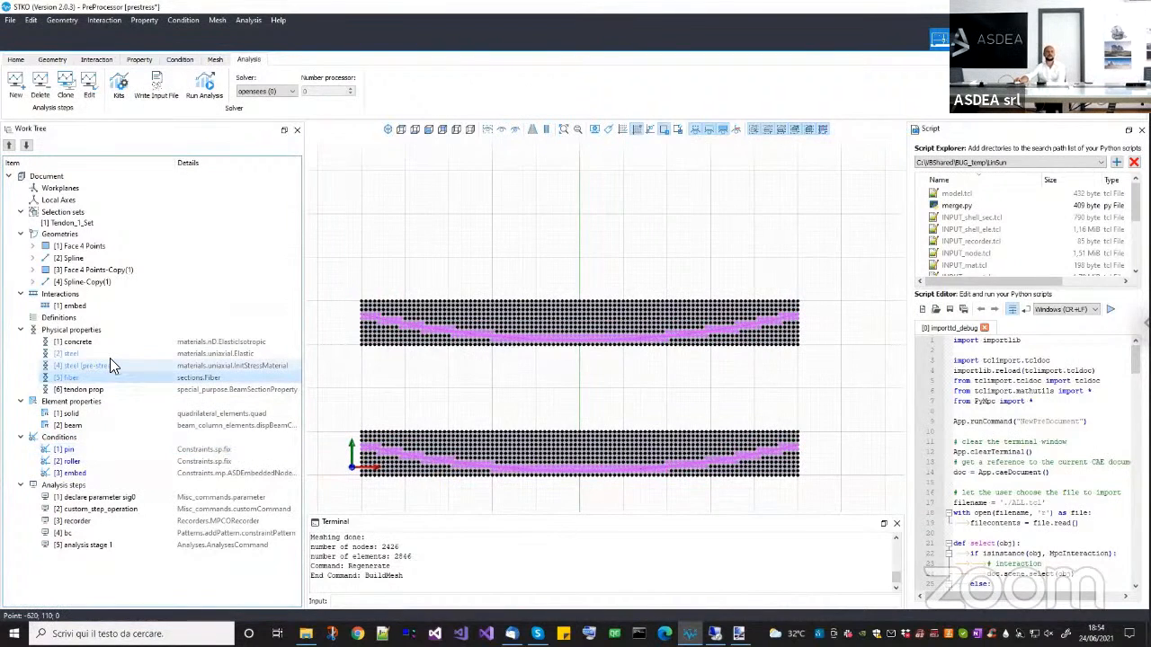
pyautogui.click(90, 545)
# Inspect which nodal and element results the recorder analysis step requests, and cancel its editor.
pyautogui.rightClick(78, 523)
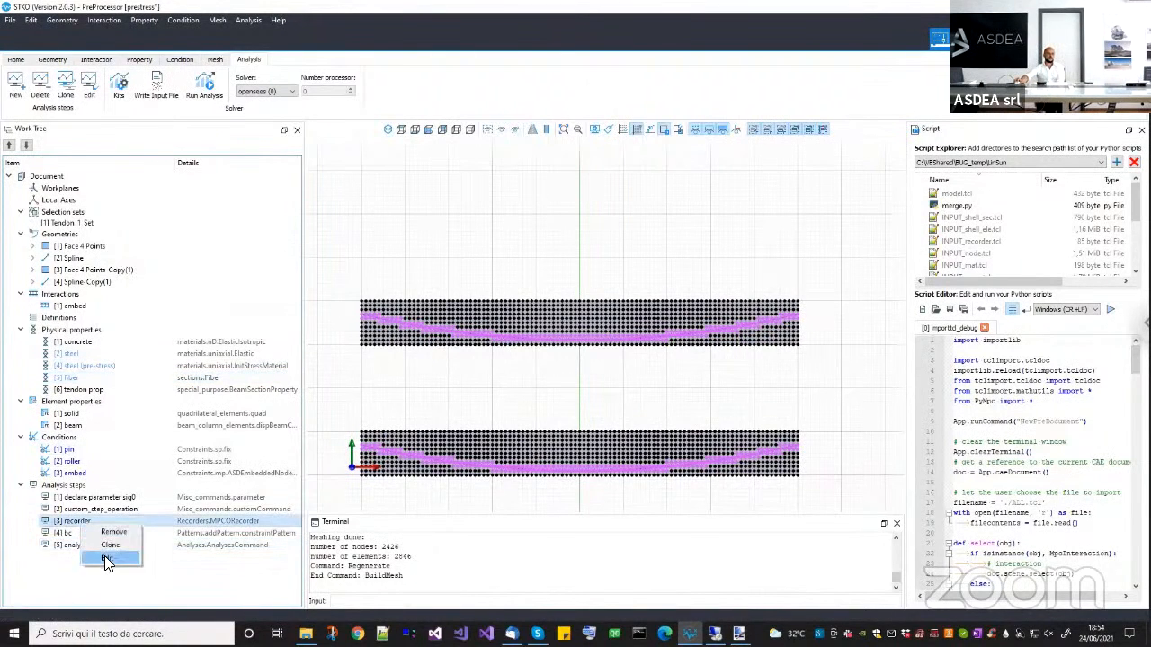
pyautogui.click(105, 557)
pyautogui.click(804, 577)
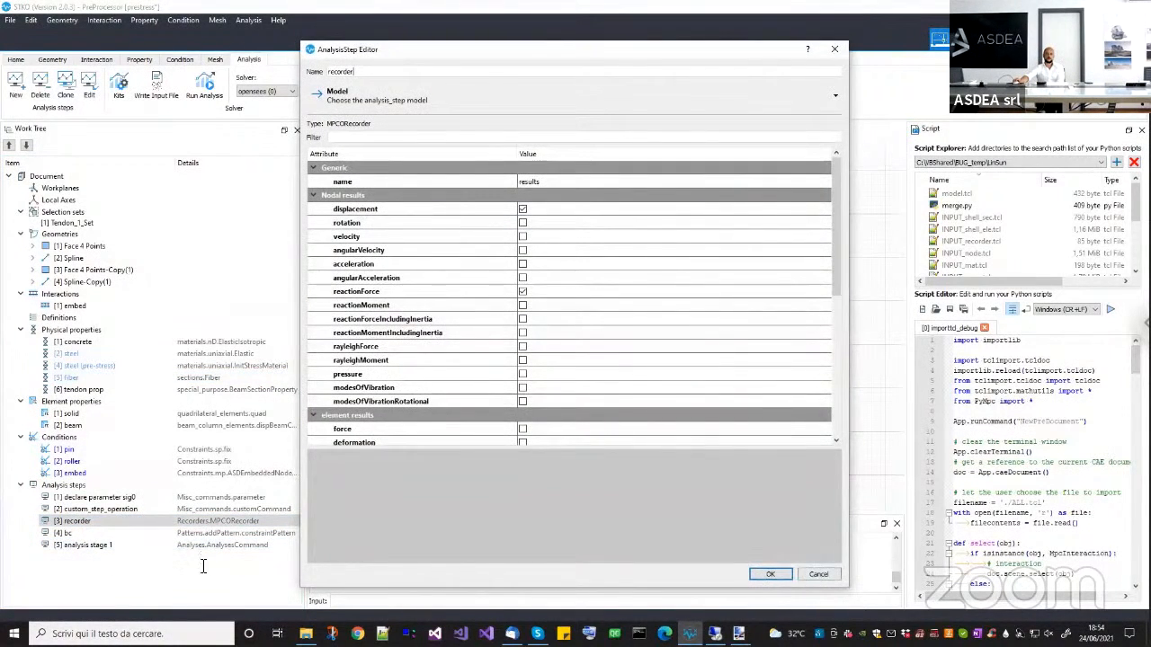
# Inspect the sp and mp constraint lists of the bc analysis step, and cancel its editor without changes.
pyautogui.rightClick(86, 534)
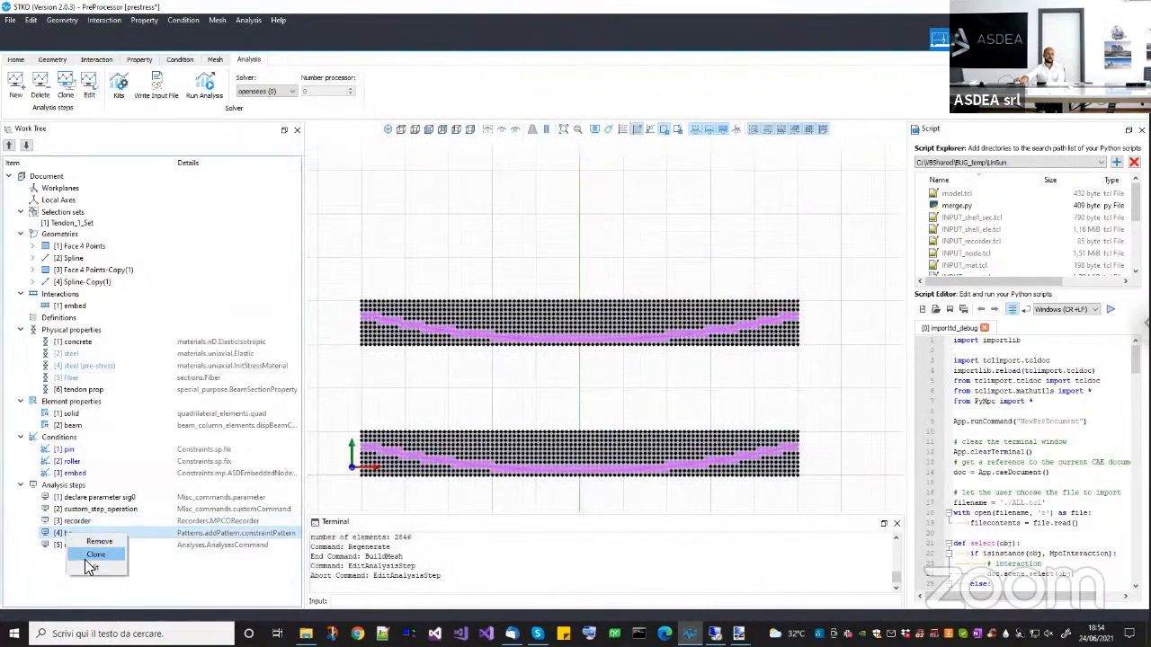
pyautogui.click(133, 562)
pyautogui.click(836, 180)
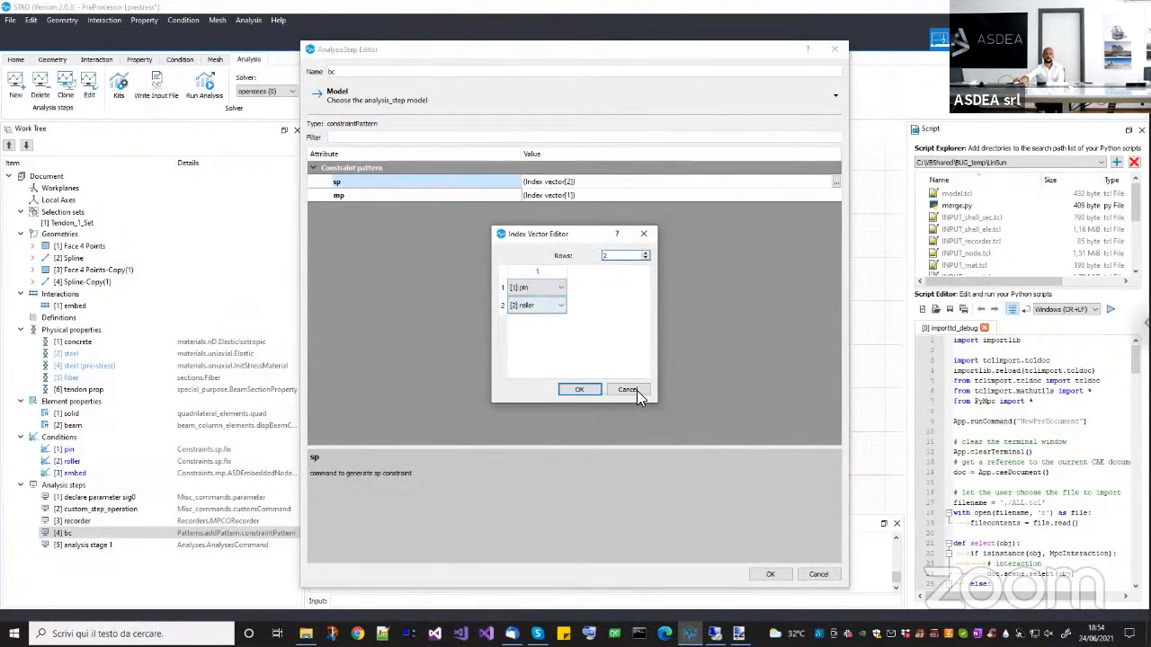
pyautogui.click(637, 390)
pyautogui.click(836, 194)
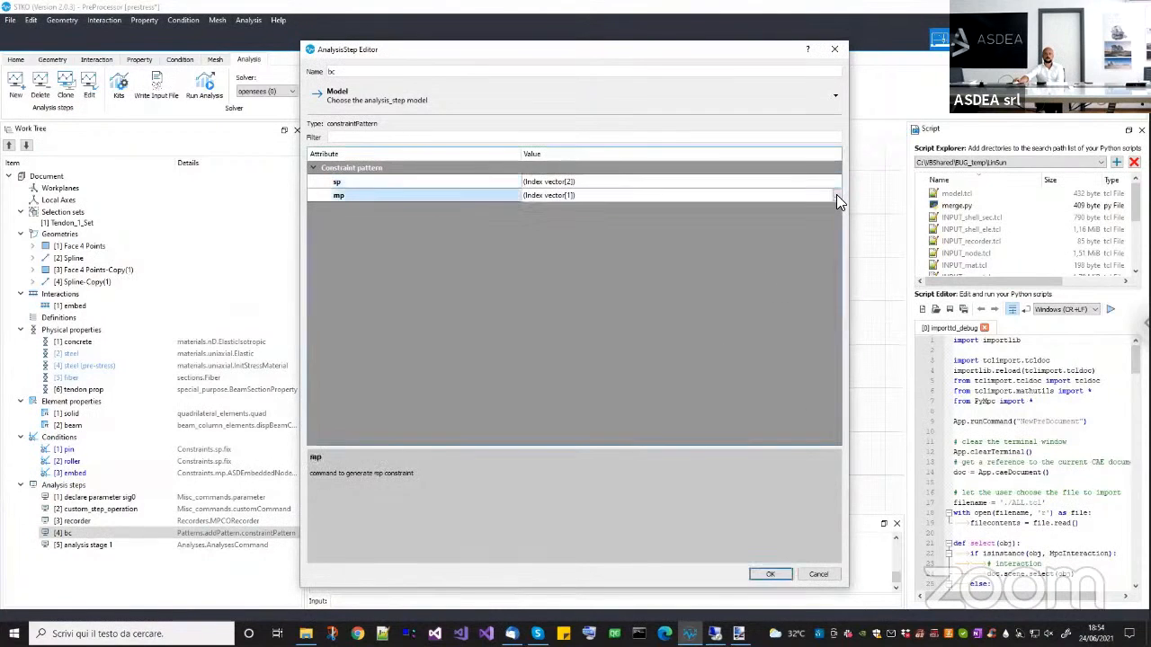
pyautogui.click(836, 195)
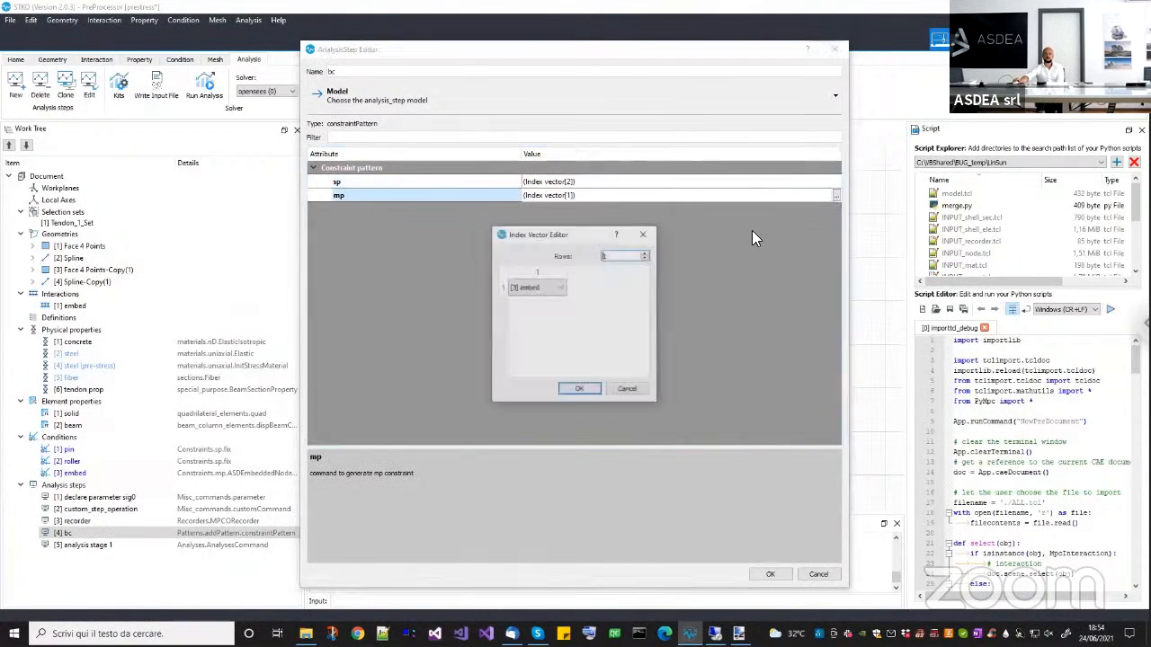
pyautogui.click(631, 392)
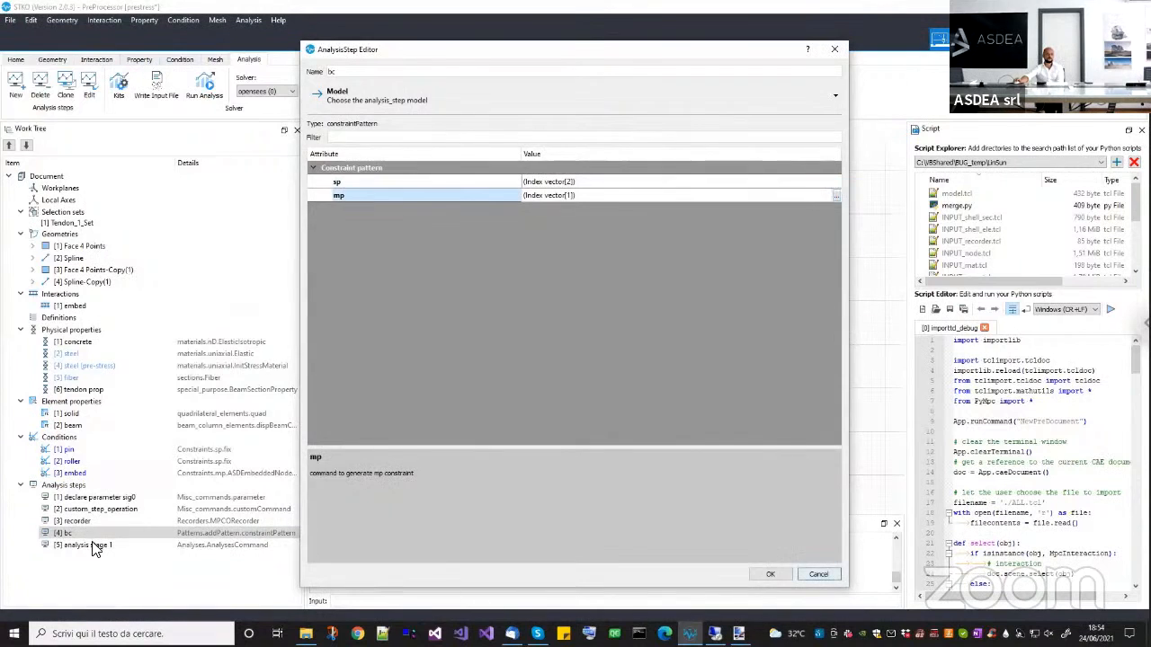
pyautogui.press('Escape')
# Review the algorithm, test, integrator and time-step settings of analysis stage 1, and cancel its editor.
pyautogui.rightClick(93, 545)
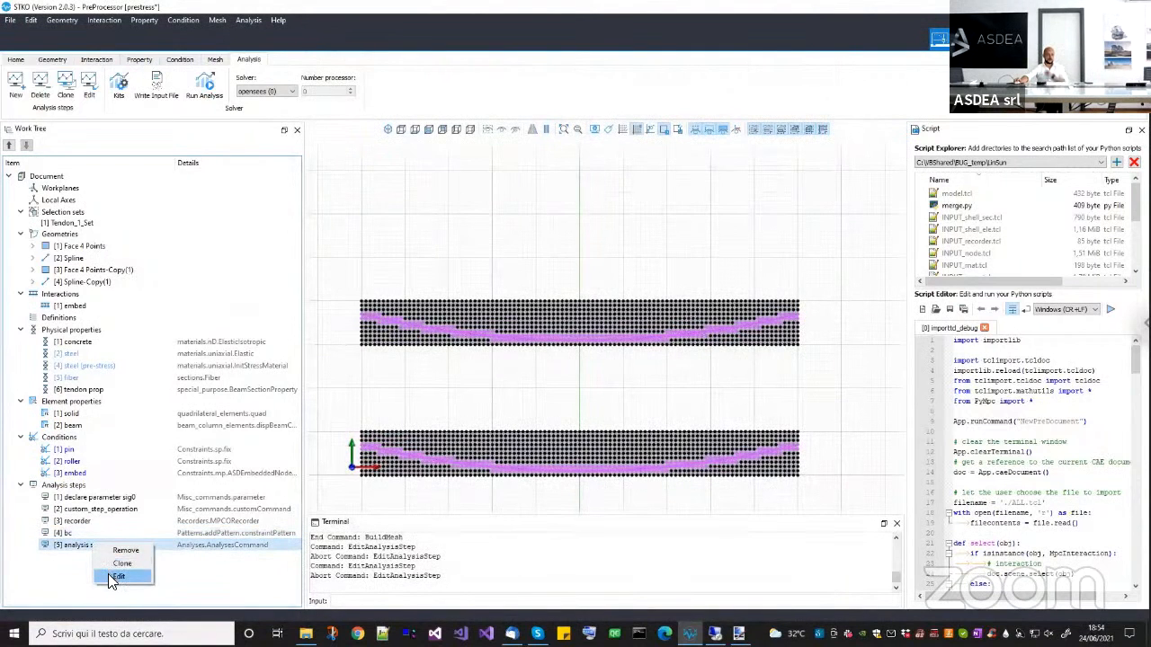
pyautogui.click(115, 577)
pyautogui.moveTo(832, 284); pyautogui.dragTo(836, 376)
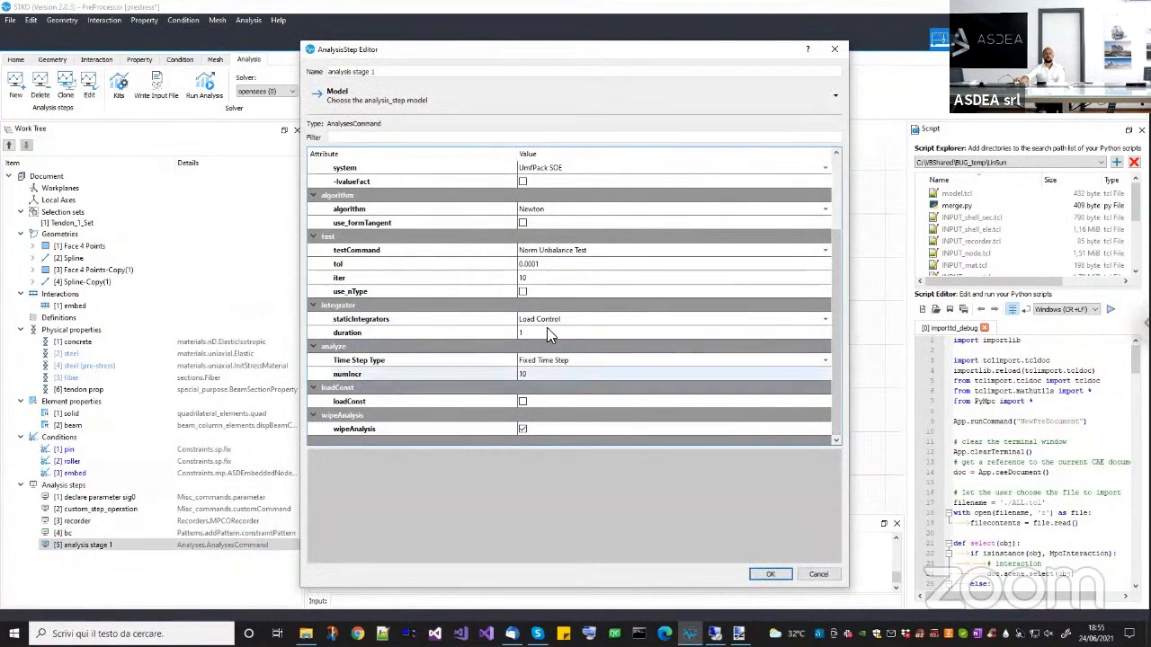
pyautogui.click(815, 573)
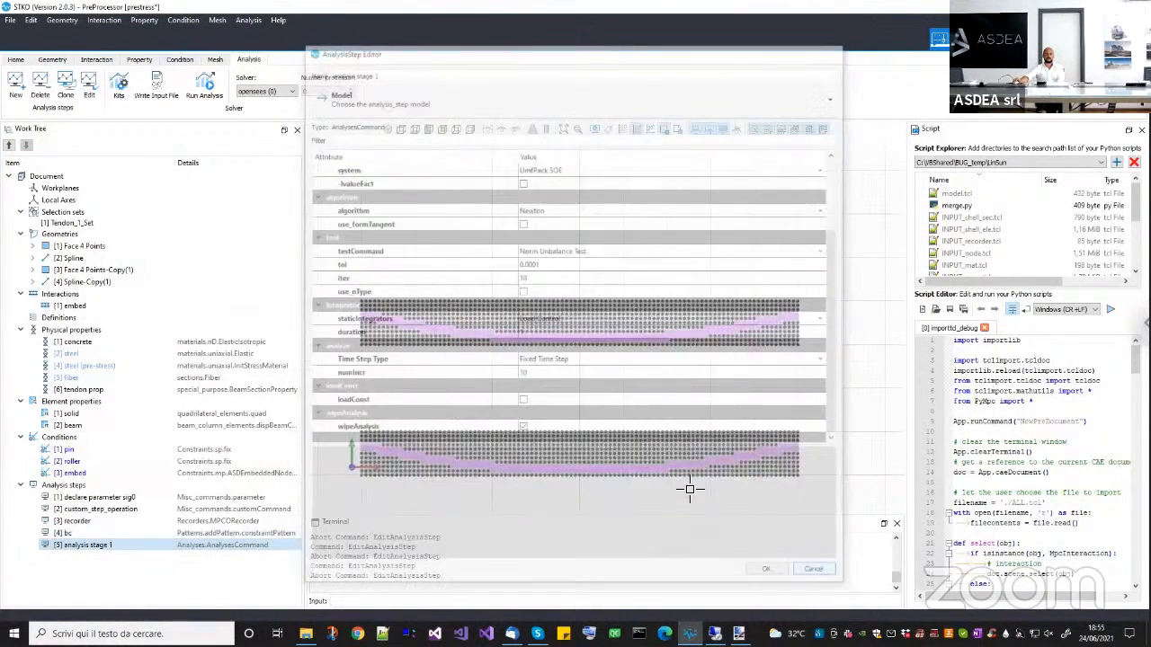
# Review the tendon materials by selecting the tendon prop and steel physical properties in turn.
pyautogui.click(88, 390)
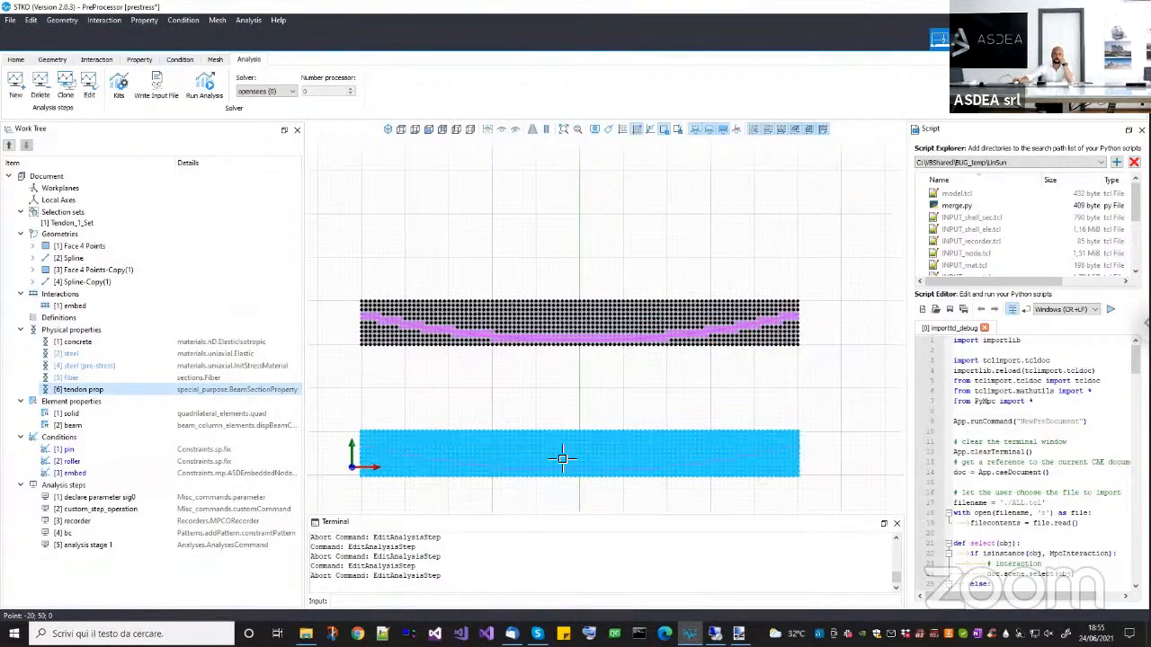
pyautogui.moveTo(602, 491); pyautogui.dragTo(635, 473, button='middle')
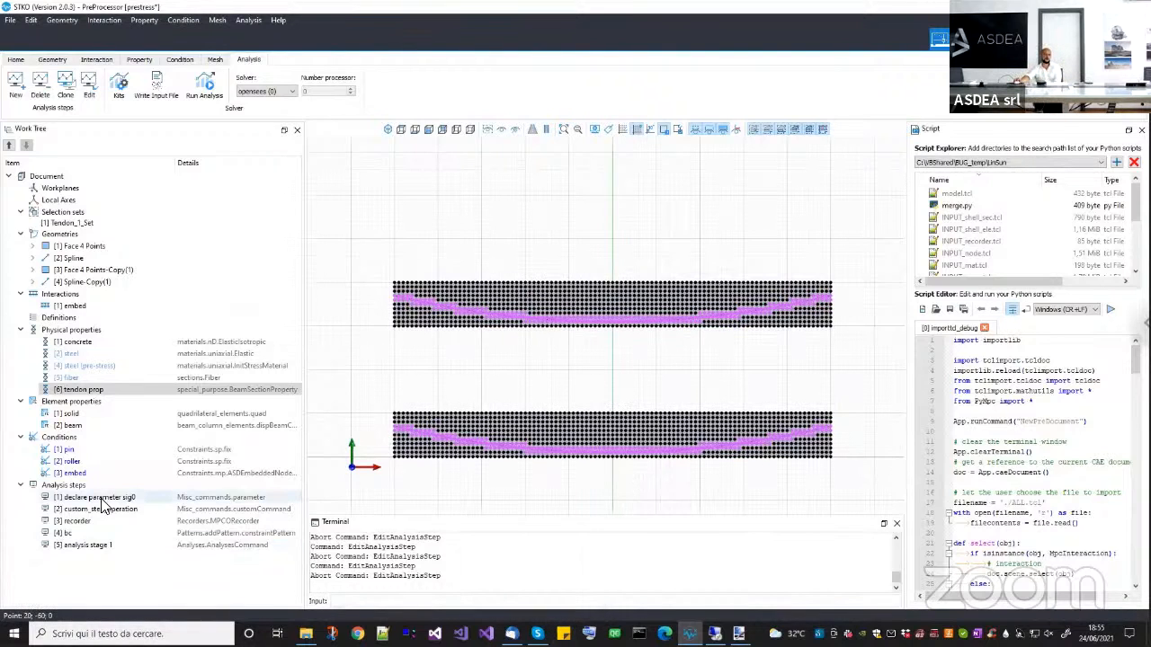
pyautogui.click(451, 308)
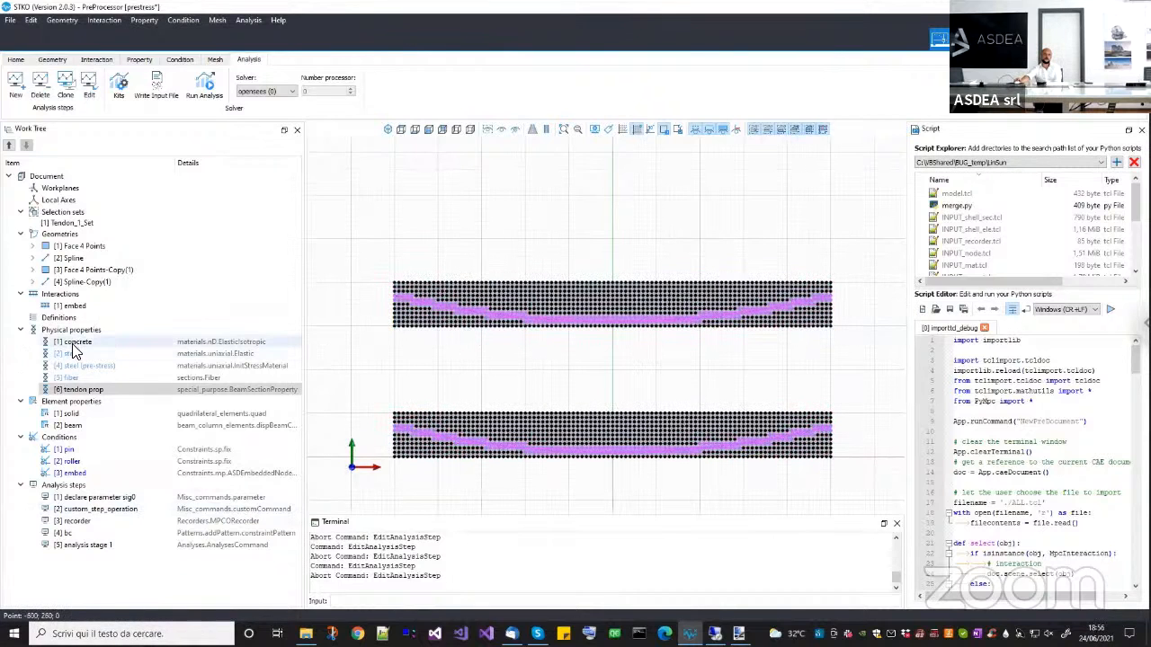
pyautogui.click(108, 354)
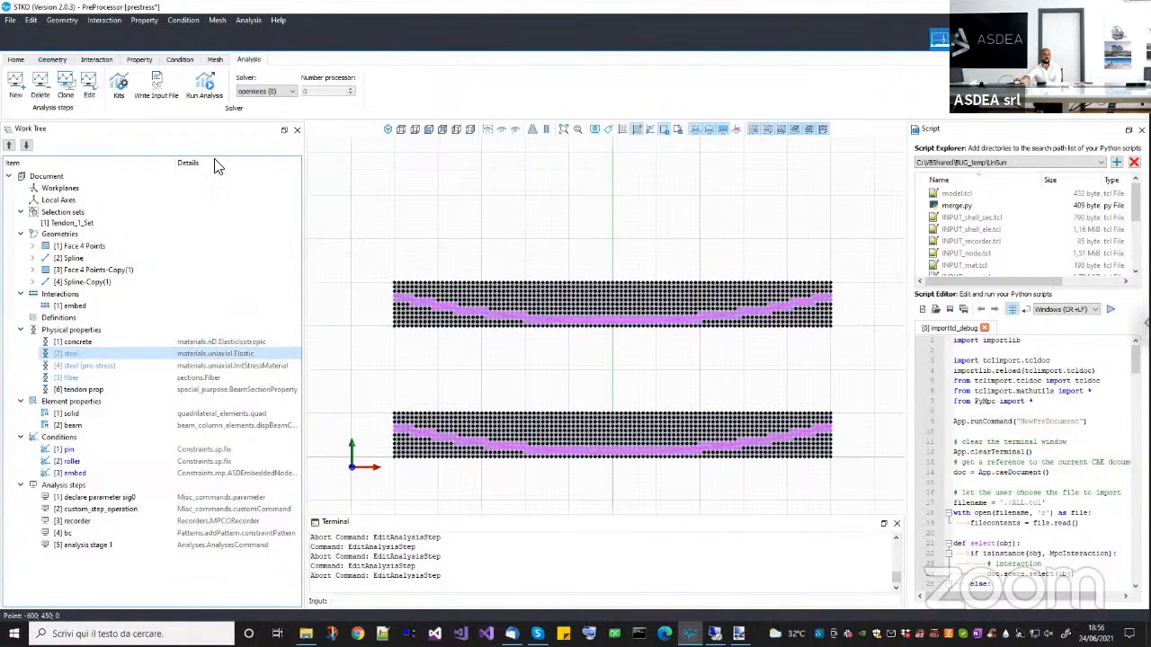
# Display the model geometry and select the contents of Tendon_1_Set to identify which tendon the set contains.
pyautogui.click(52, 59)
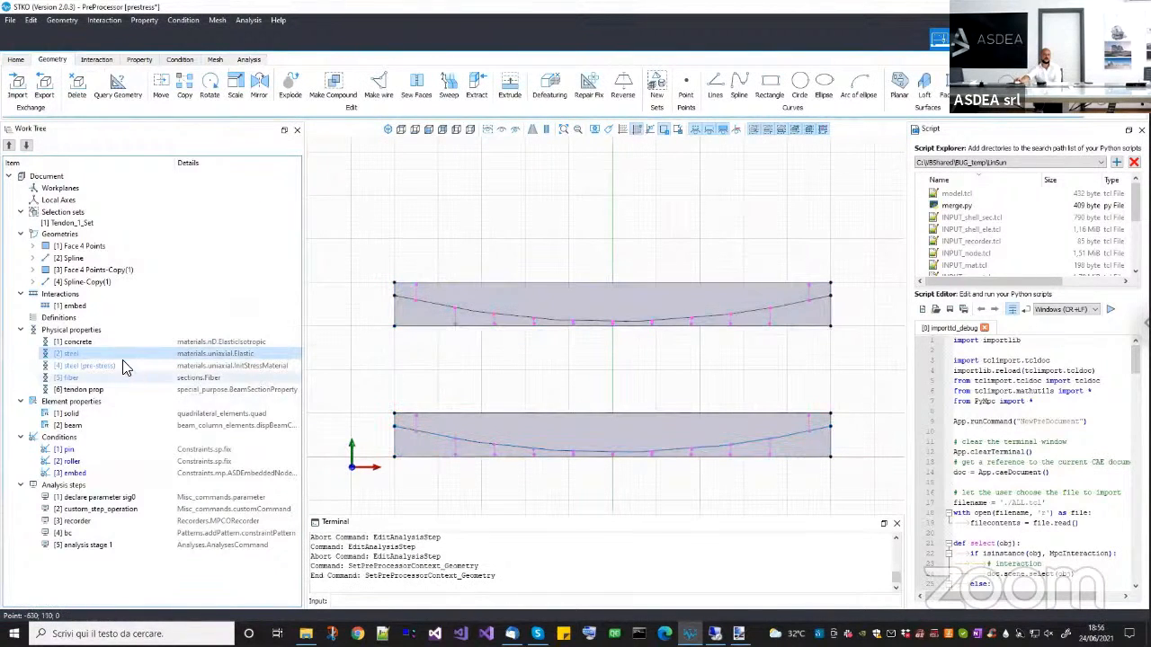
pyautogui.click(131, 508)
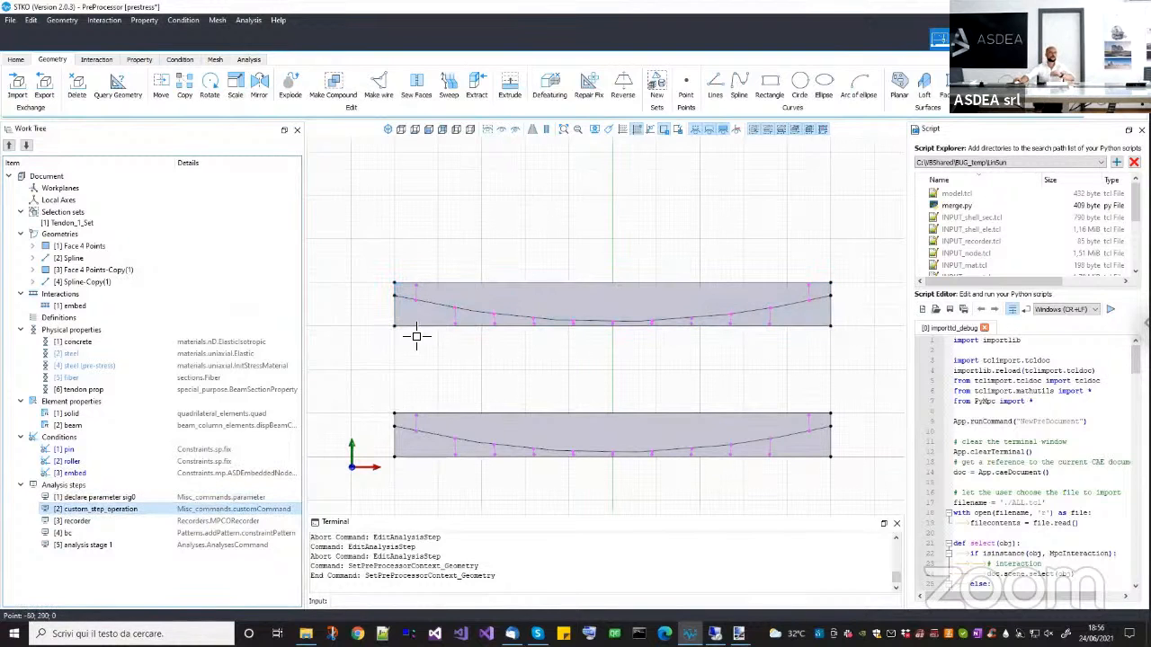
pyautogui.click(85, 216)
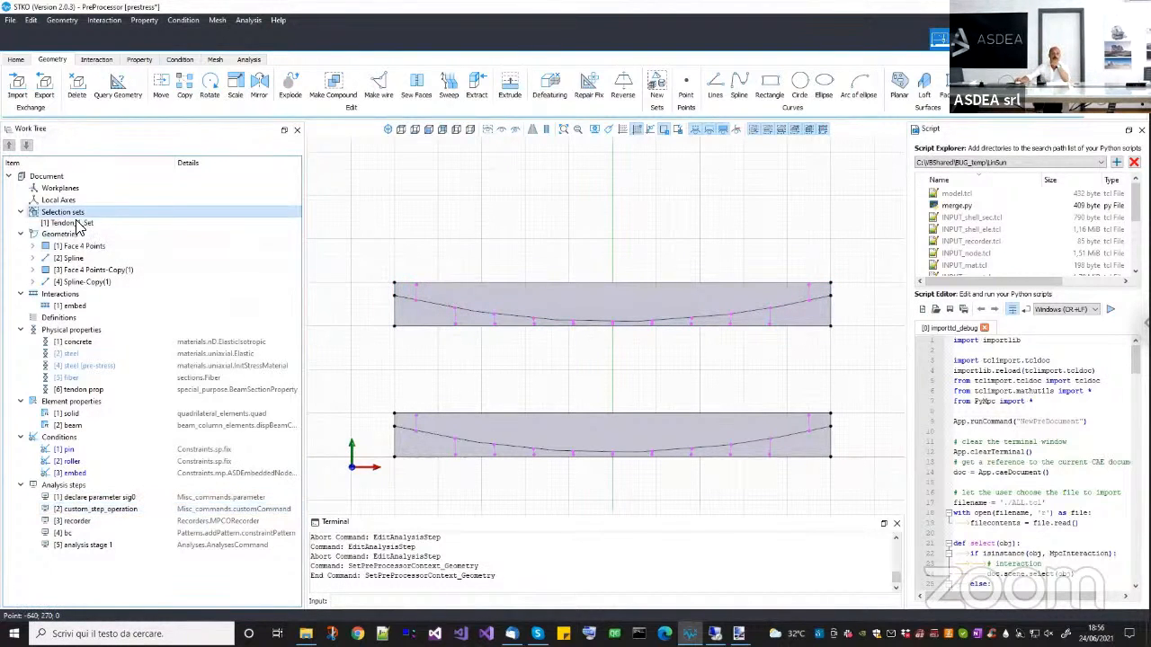
pyautogui.click(73, 223)
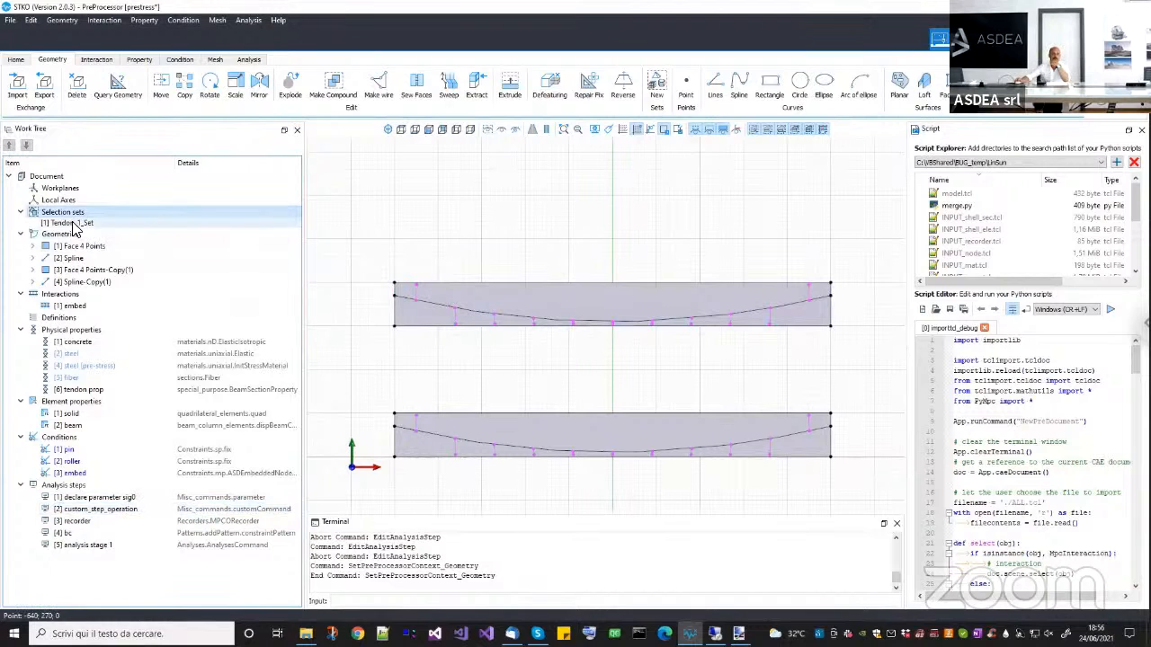
pyautogui.click(441, 306)
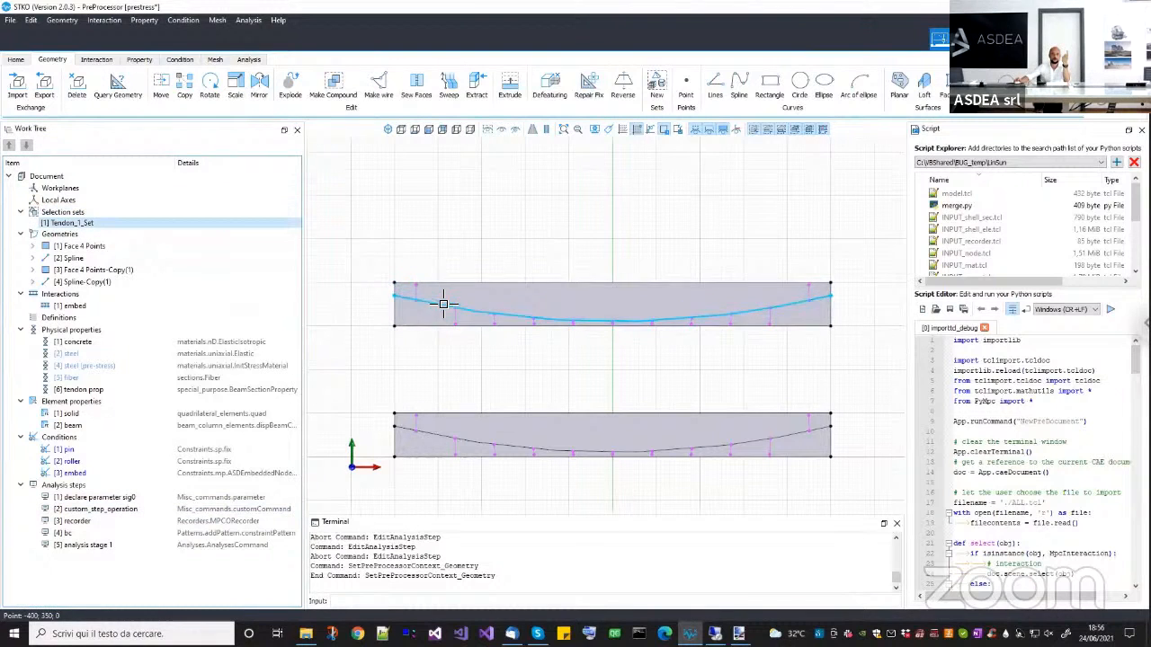
pyautogui.rightClick(134, 223)
pyautogui.click(162, 294)
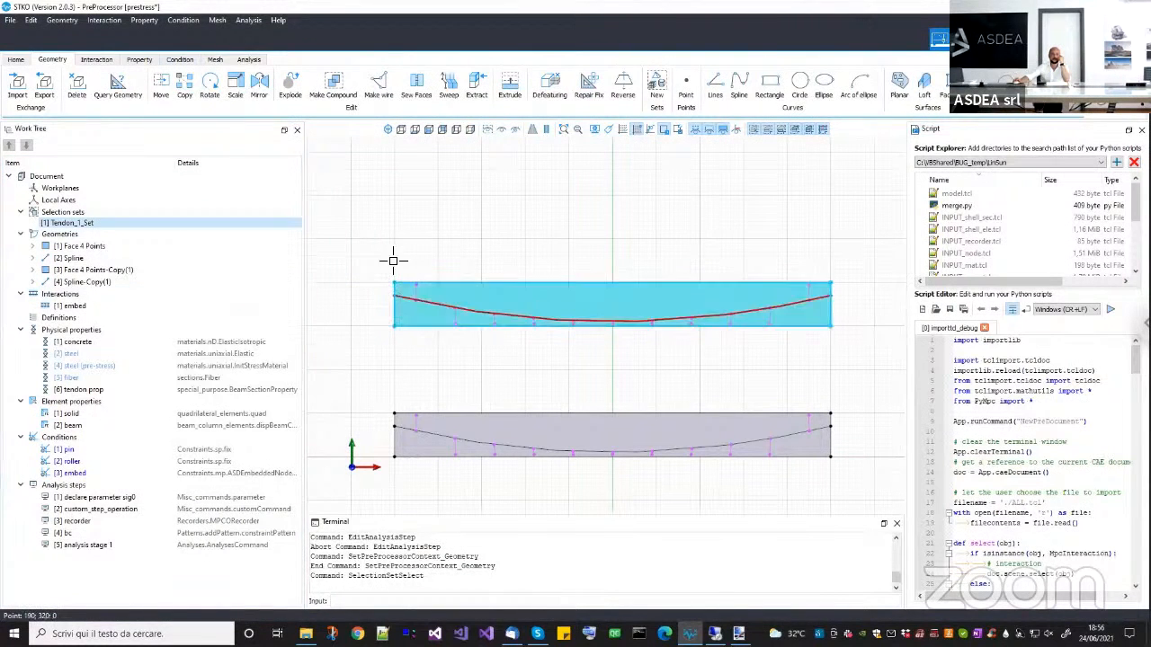
pyautogui.moveTo(724, 339)
pyautogui.mouseDown(button='middle')
pyautogui.moveTo(734, 313)
pyautogui.moveTo(727, 323)
pyautogui.mouseUp(button='middle')
pyautogui.click(727, 323)
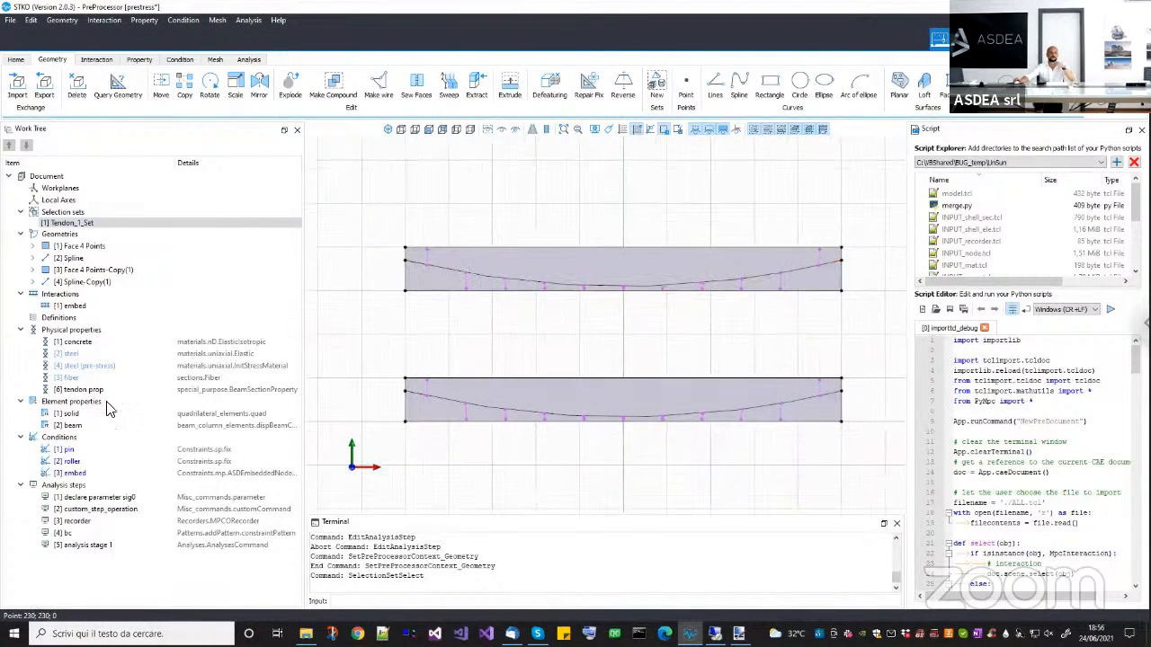
# Open the declare parameter sig0 analysis step for editing and examine its specific object arguments.
pyautogui.click(108, 501)
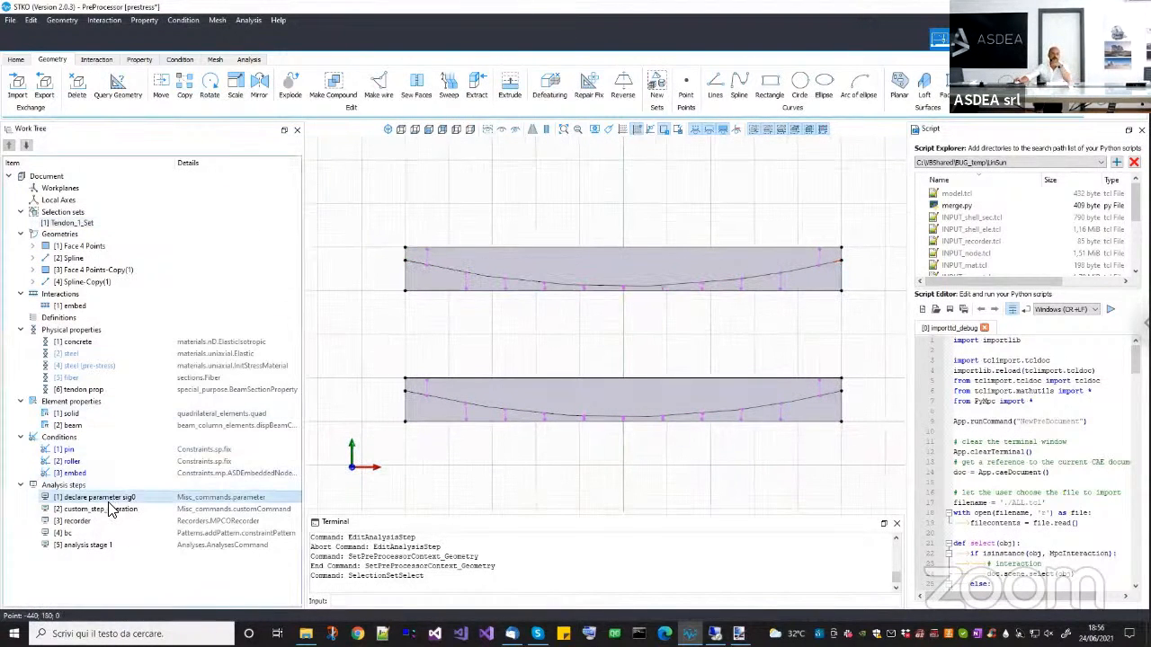
pyautogui.rightClick(109, 503)
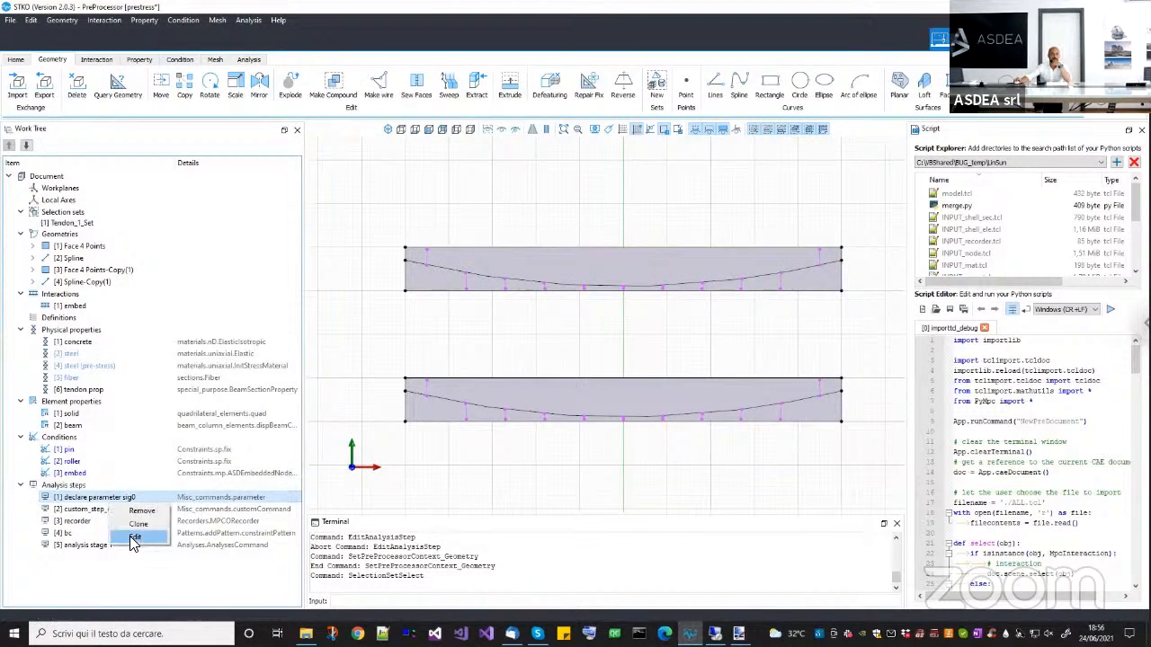
pyautogui.click(131, 537)
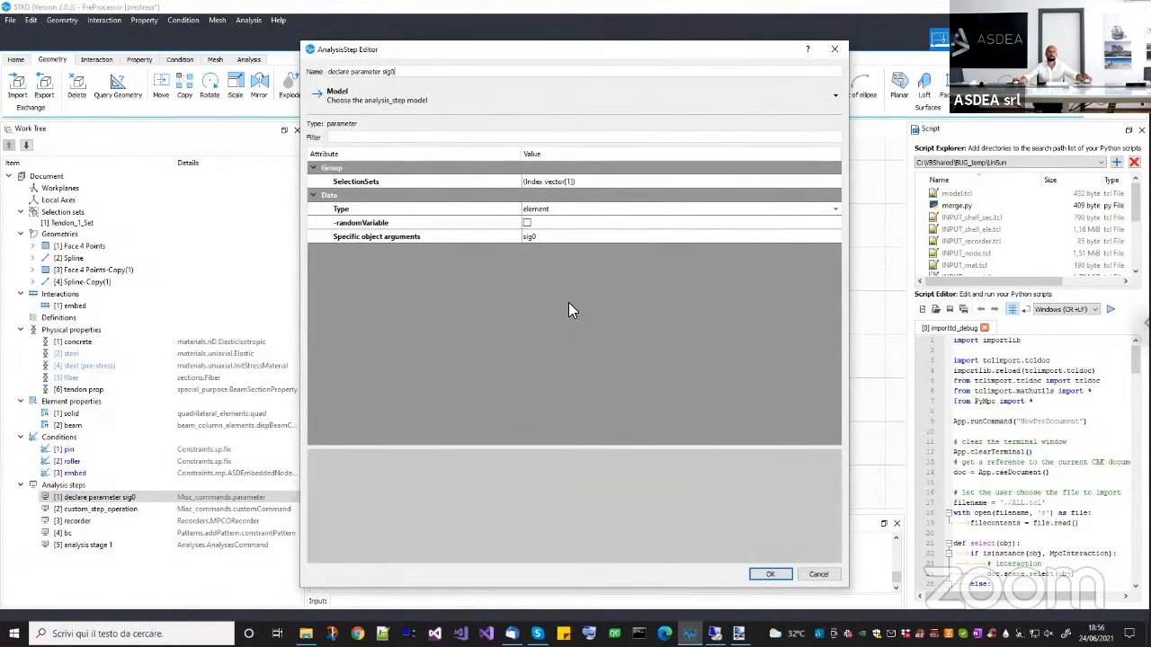
pyautogui.click(421, 236)
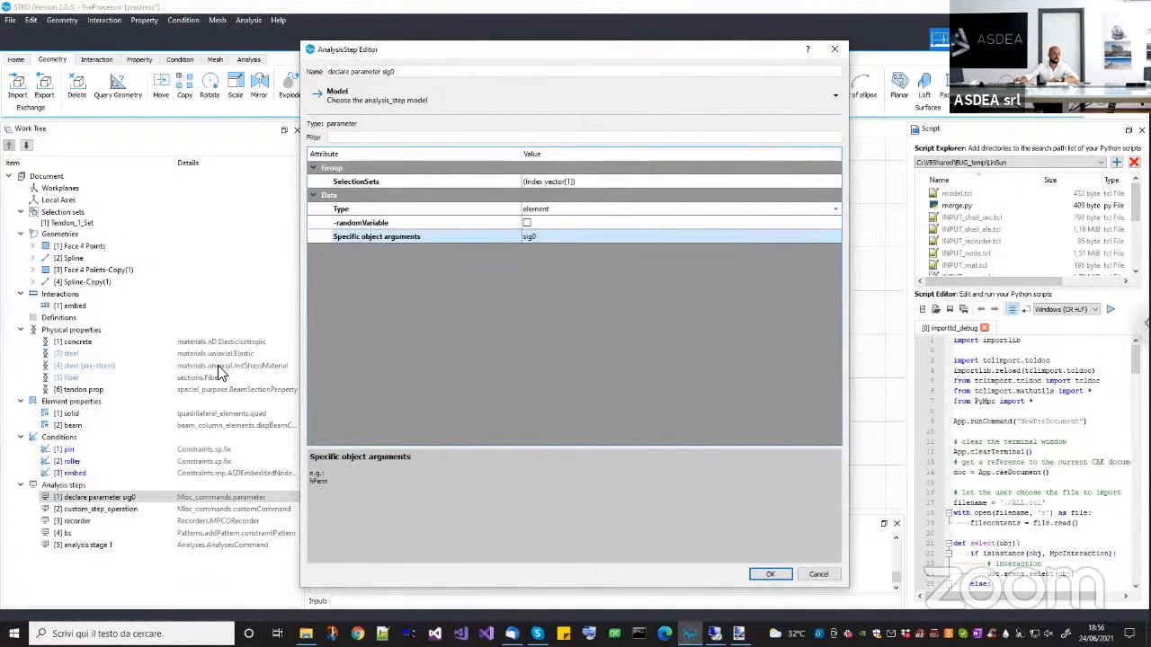
pyautogui.click(544, 240)
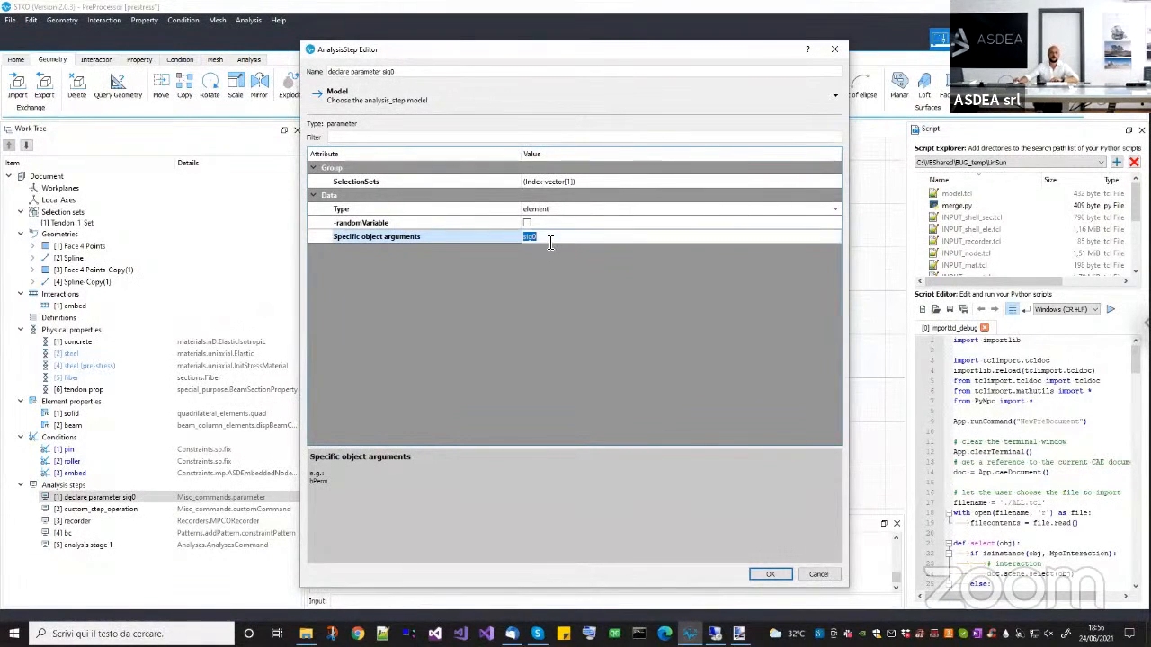
pyautogui.click(544, 267)
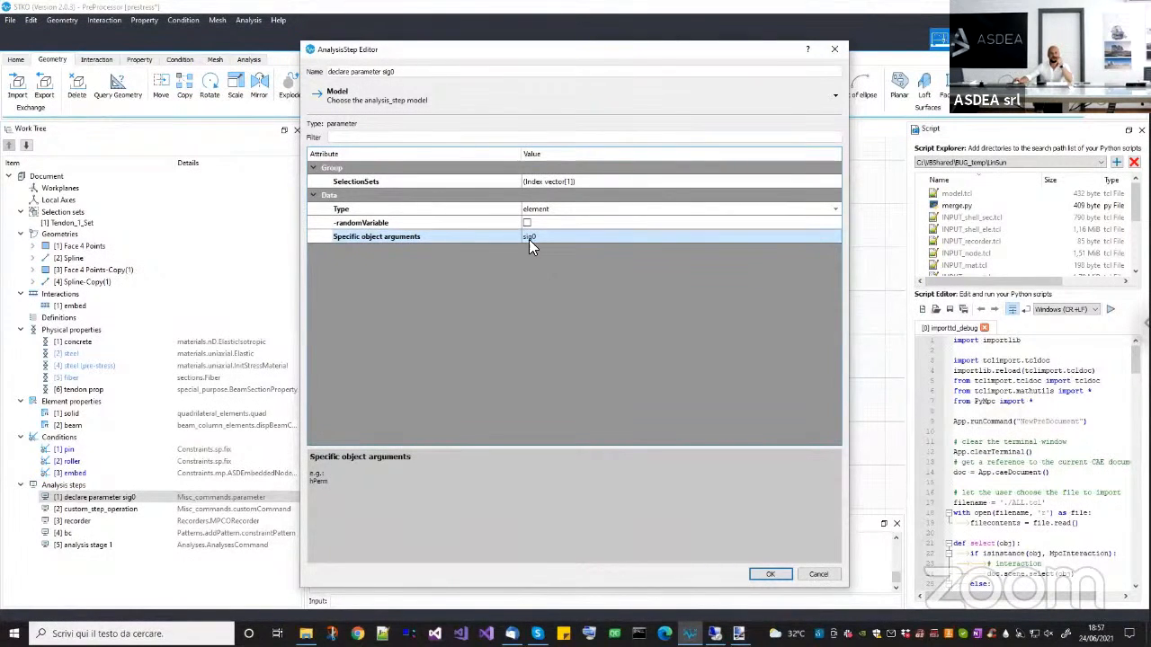
pyautogui.click(529, 239)
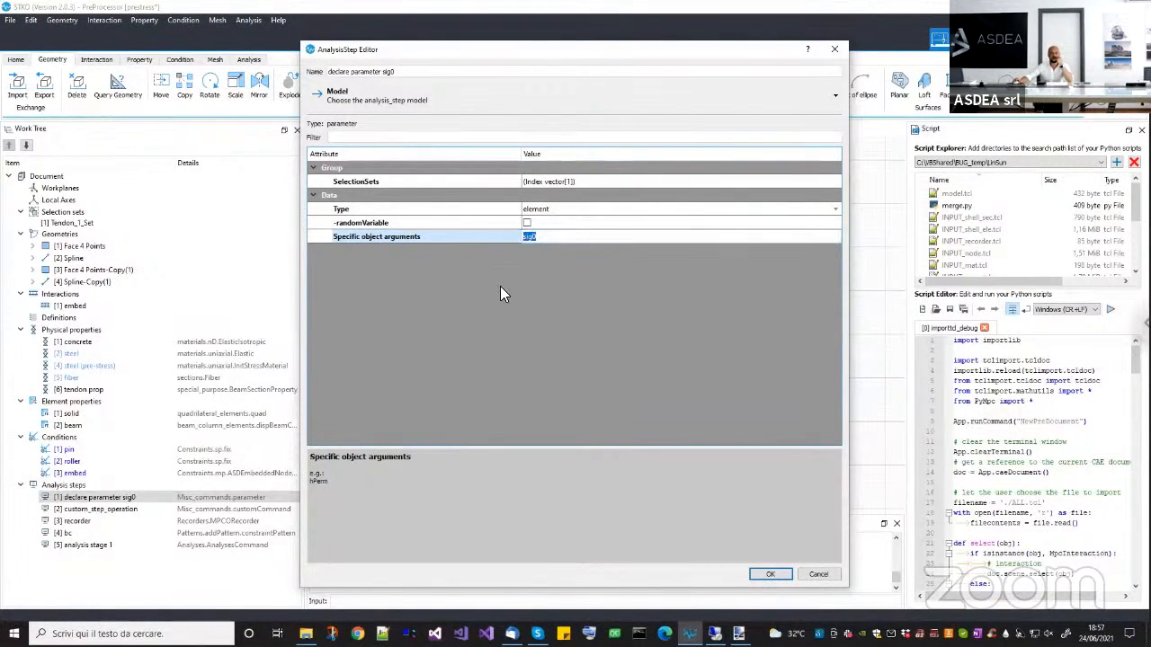
# Switch to Visual Studio 2019 and open the recent OpenSees.sln solution.
pyautogui.click(485, 634)
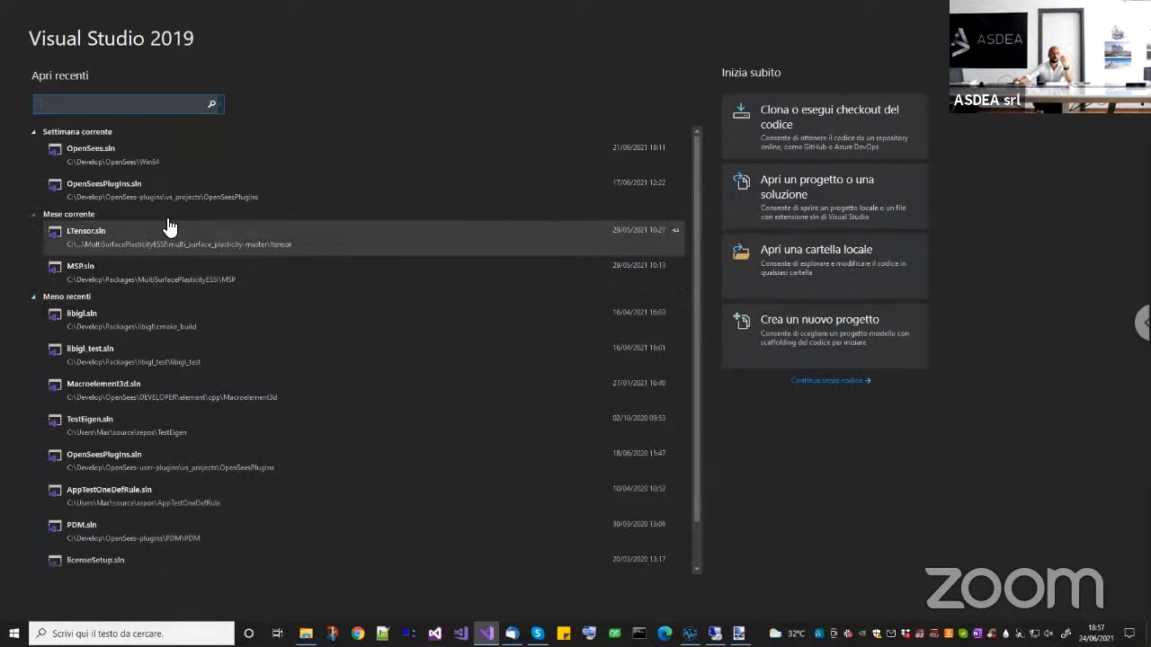
pyautogui.click(105, 166)
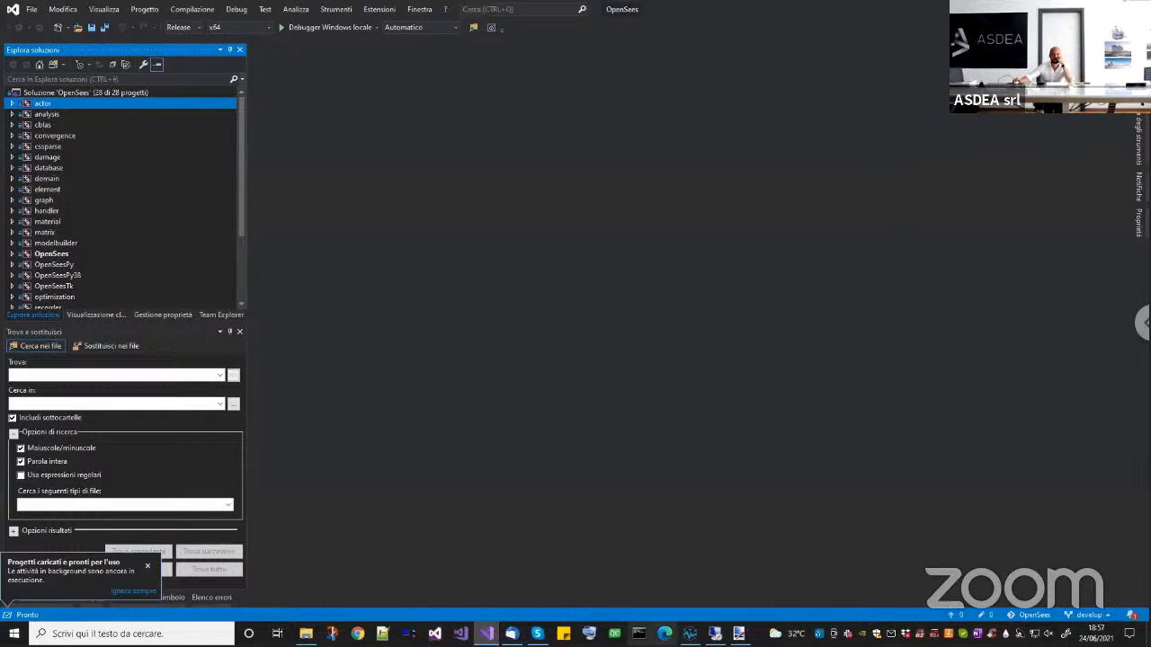
# Return to STKO, cancel the declare parameter sig0 editor, and select the steel (pre-stress) property to check its material type.
pyautogui.moveTo(690, 634)
pyautogui.click(700, 604)
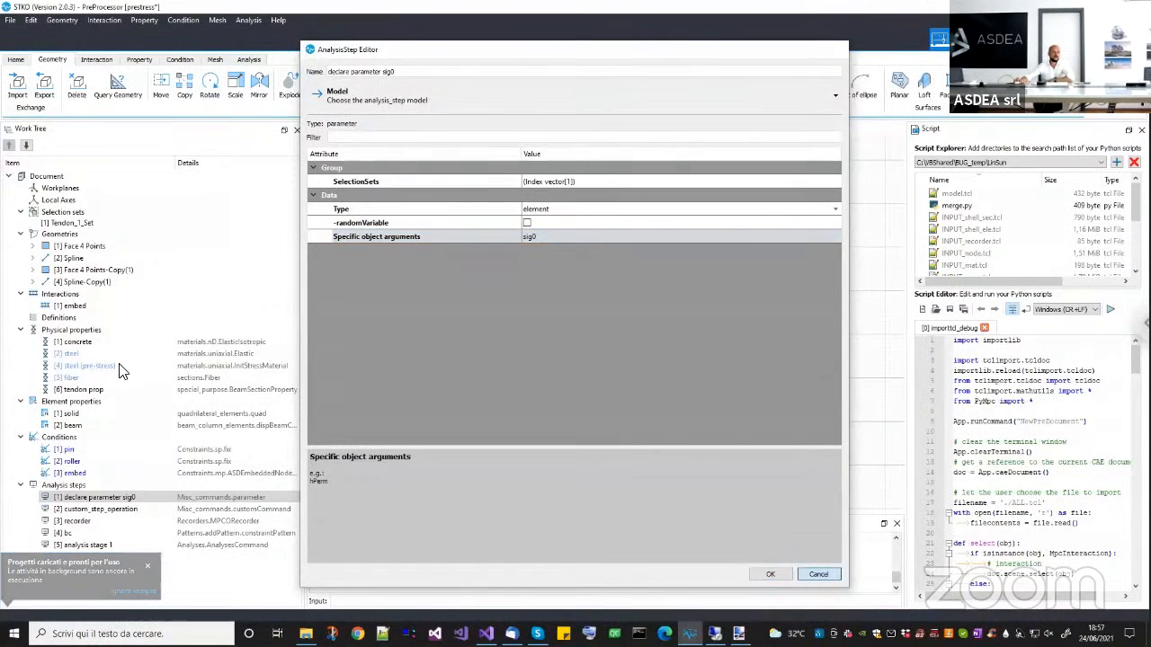
pyautogui.press('Escape')
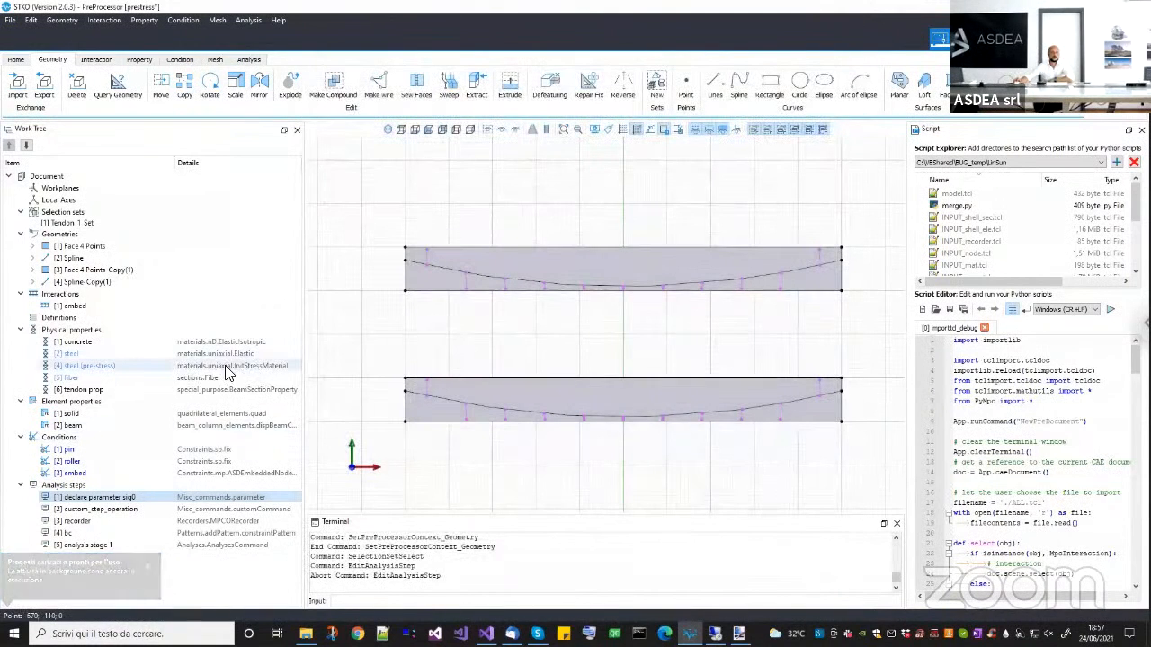
pyautogui.click(242, 369)
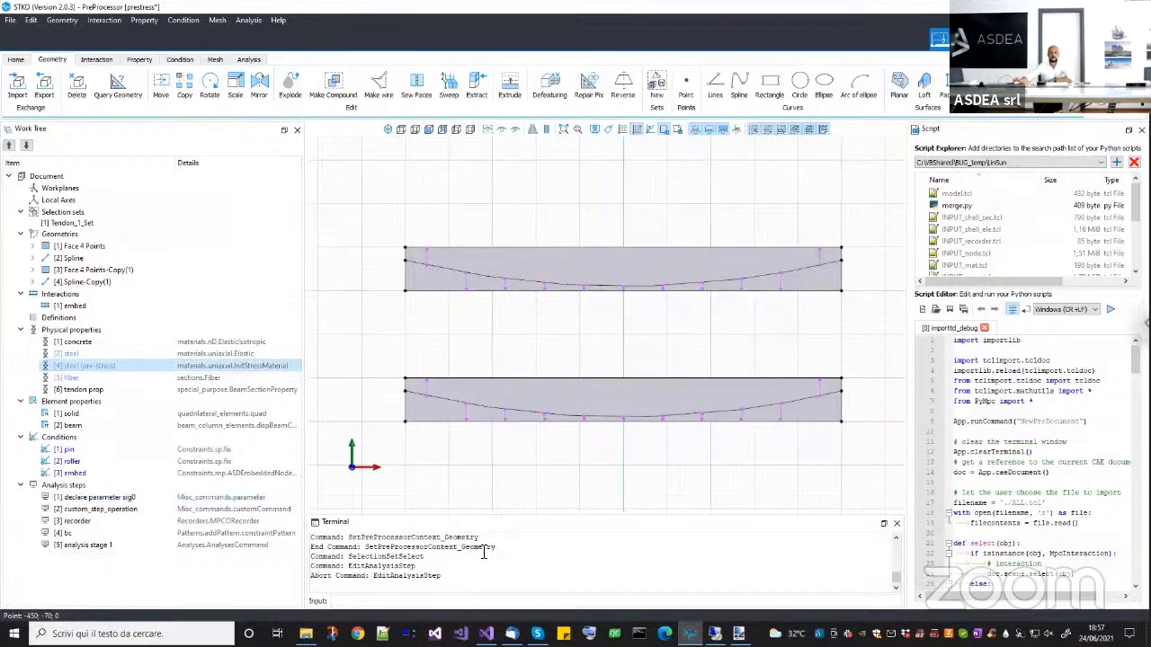
# Switch to Visual Studio, search the OpenSees solution for InitStressMaterial.cpp, and open that source file.
pyautogui.moveTo(486, 634)
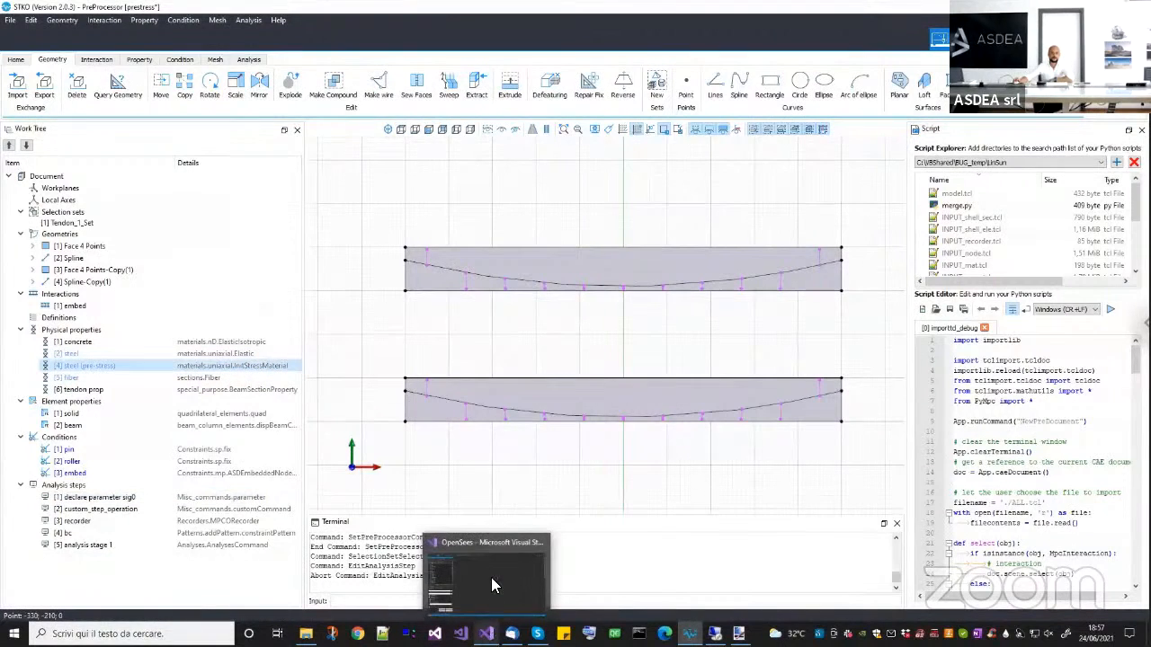
pyautogui.click(489, 572)
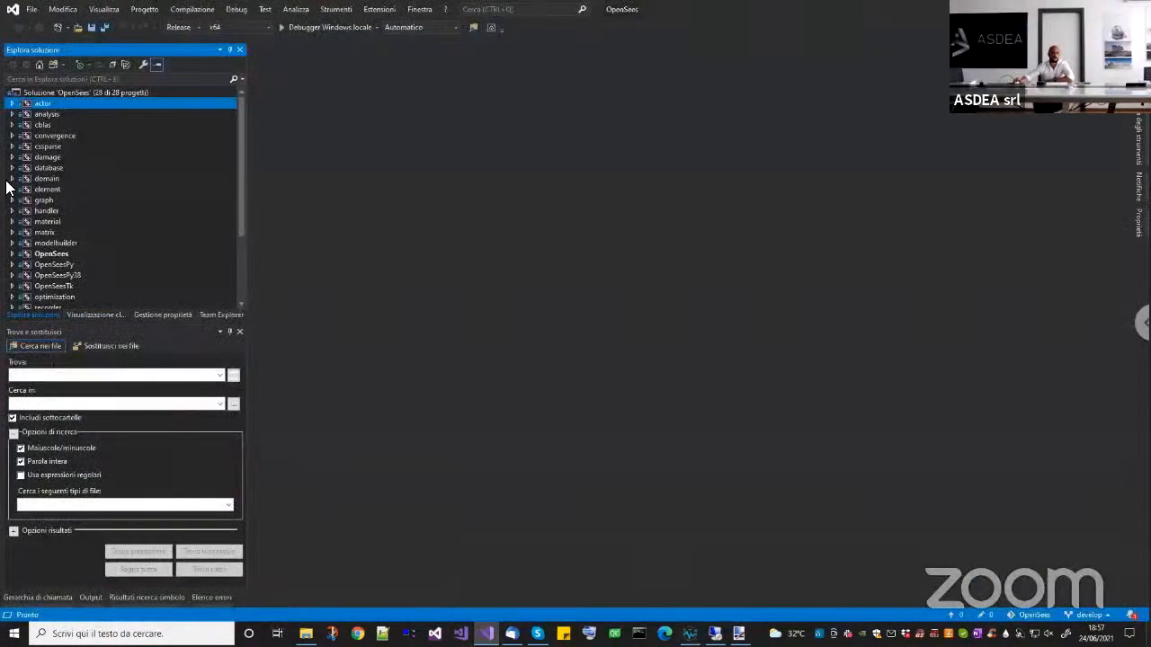
pyautogui.click(82, 83)
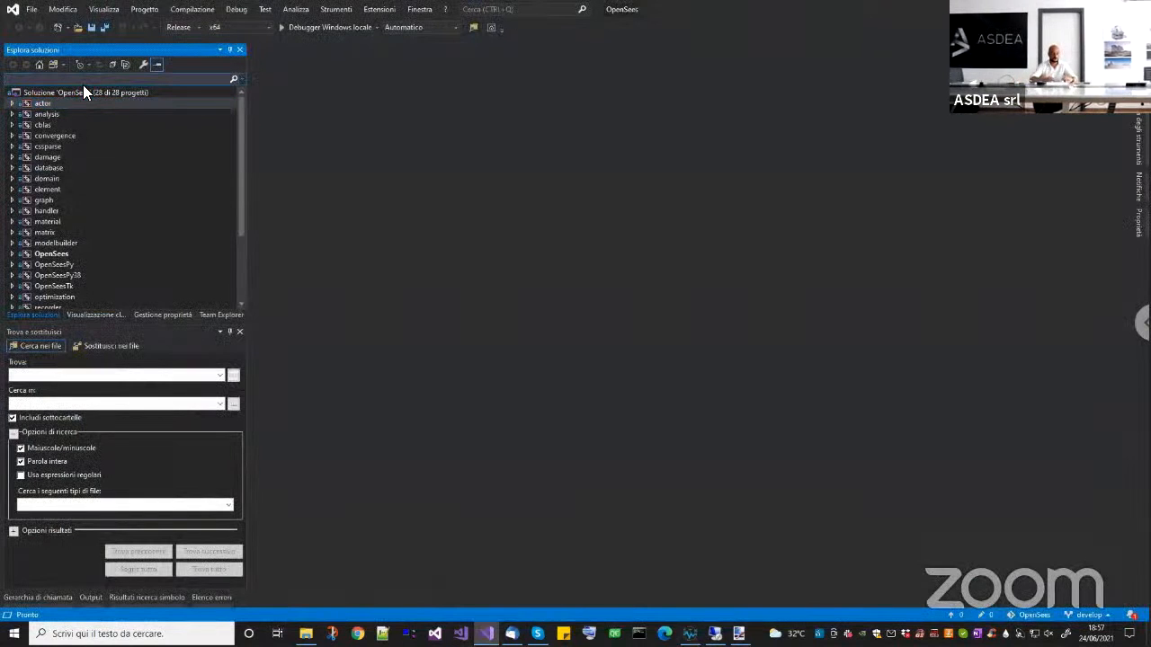
pyautogui.write('Initi')
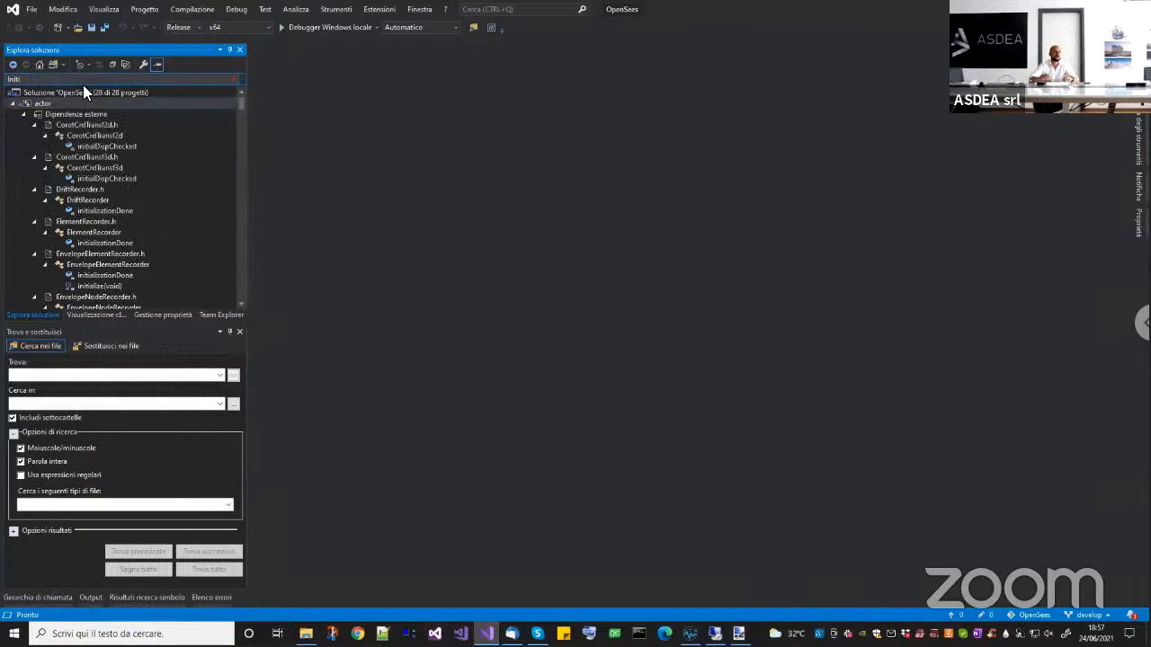
pyautogui.write('alStress')
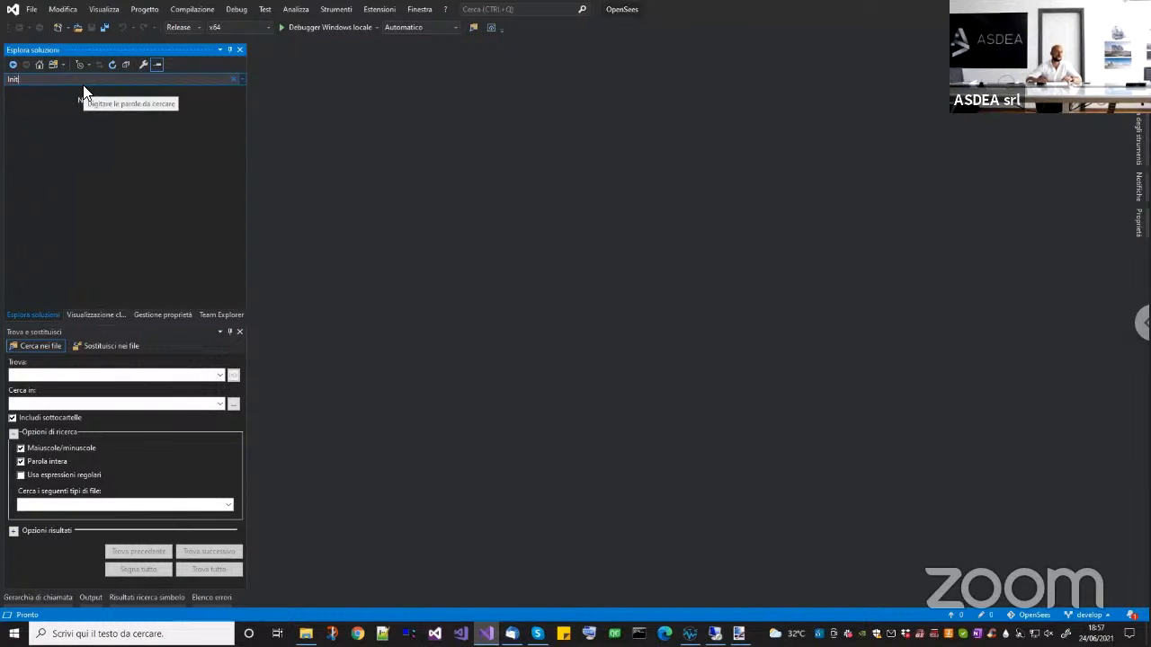
pyautogui.write('tStress')
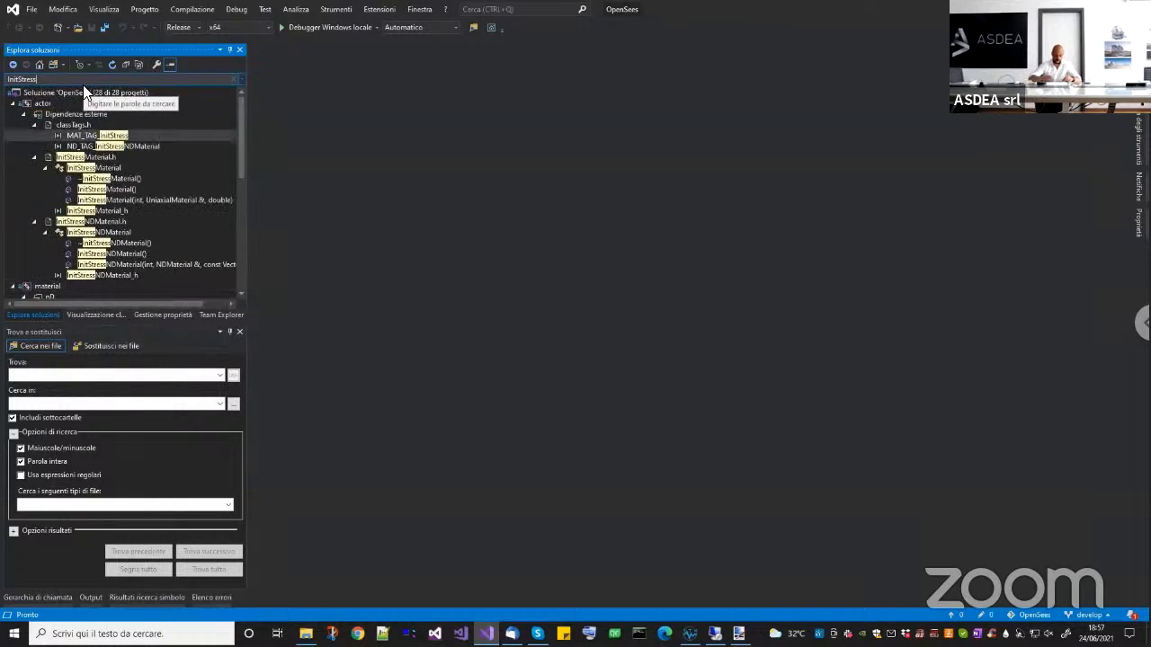
pyautogui.write('Mat')
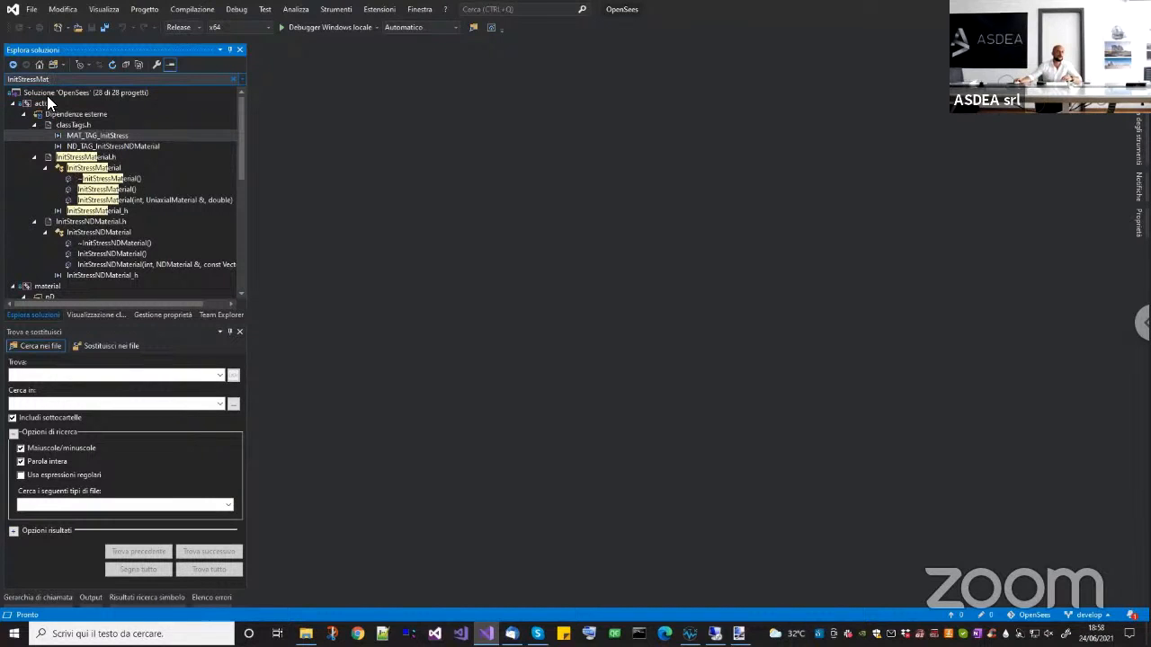
pyautogui.write('erial.cpp')
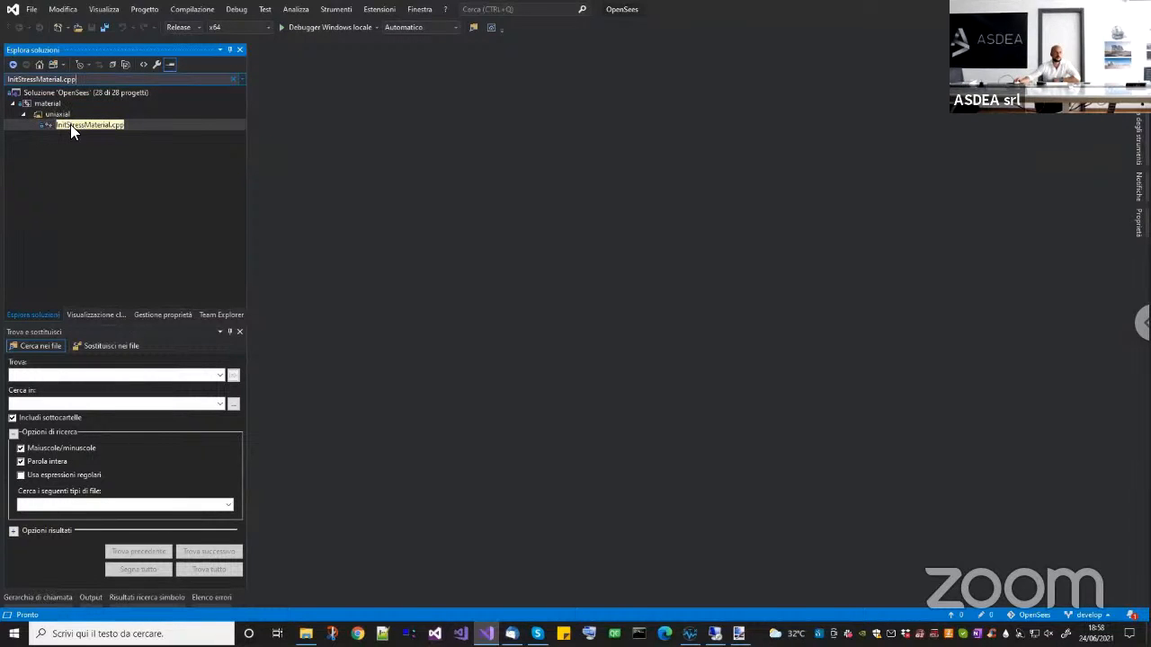
pyautogui.doubleClick(70, 125)
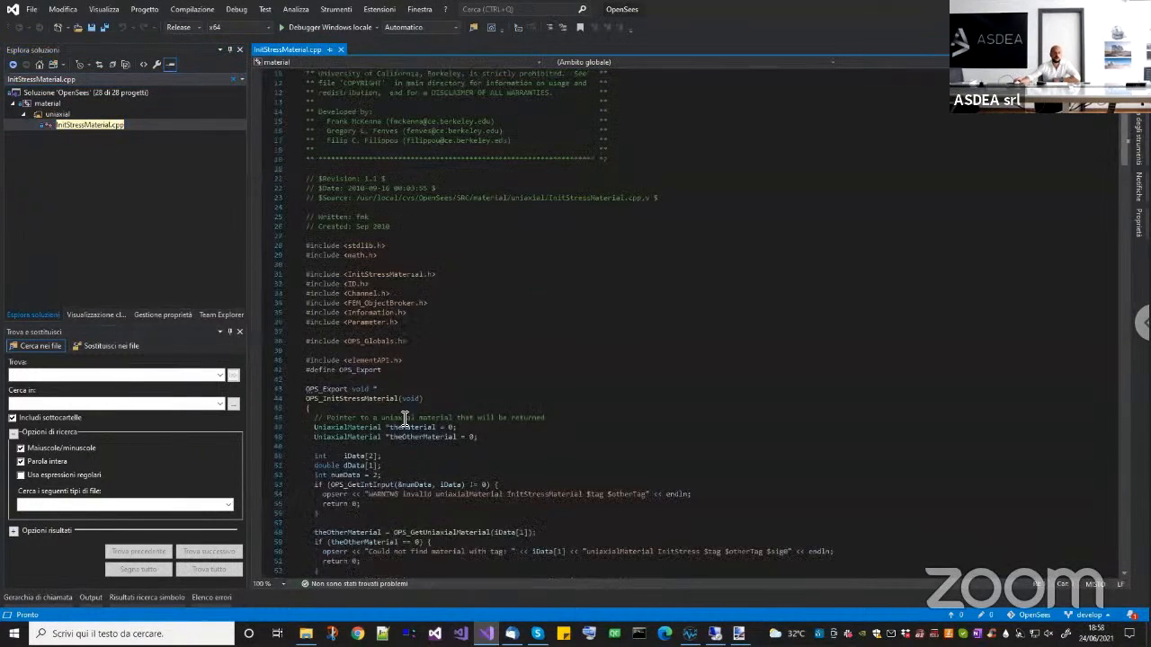
# Navigate to the setParameter function of the InitStressMaterial class.
pyautogui.click(832, 62)
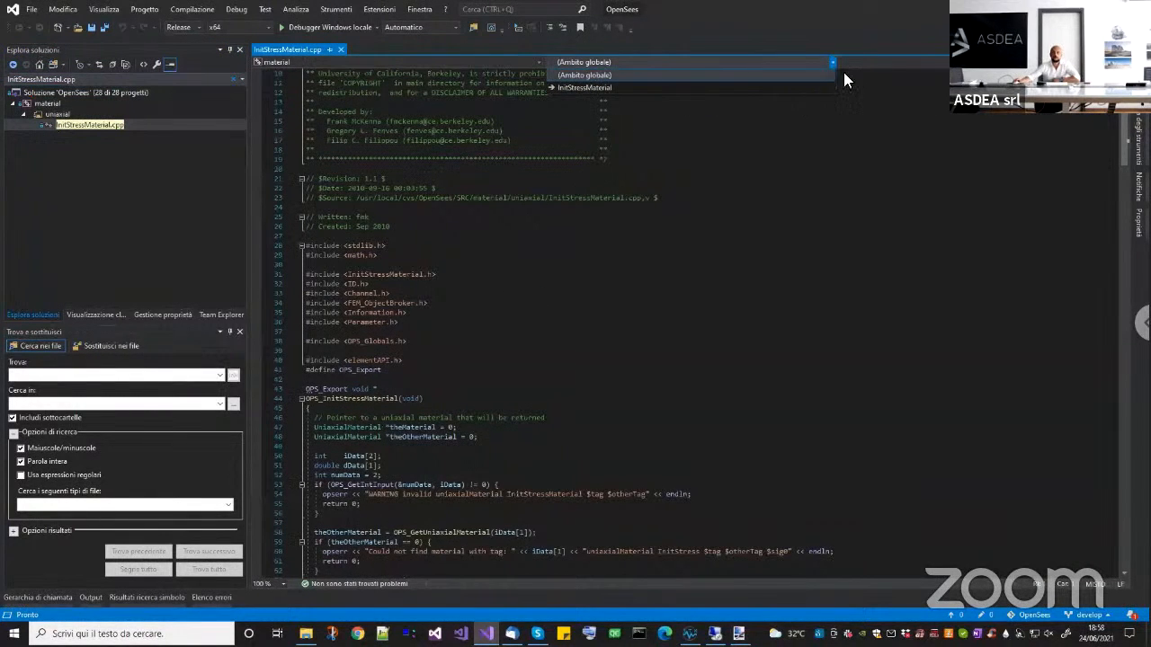
pyautogui.click(581, 87)
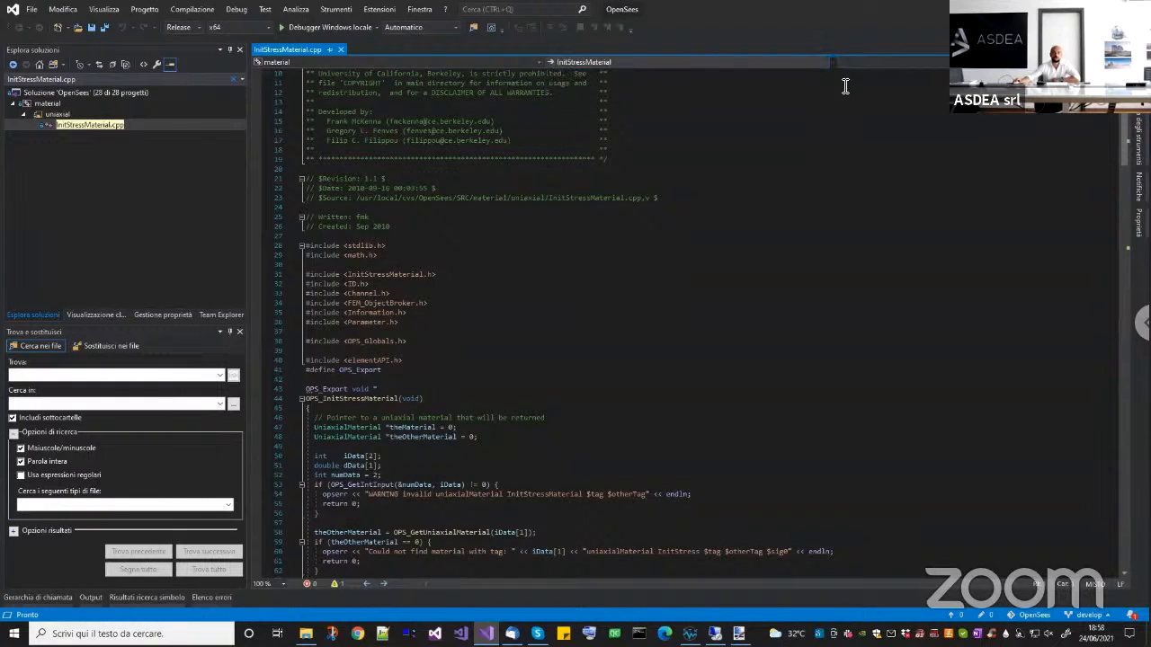
pyautogui.click(885, 63)
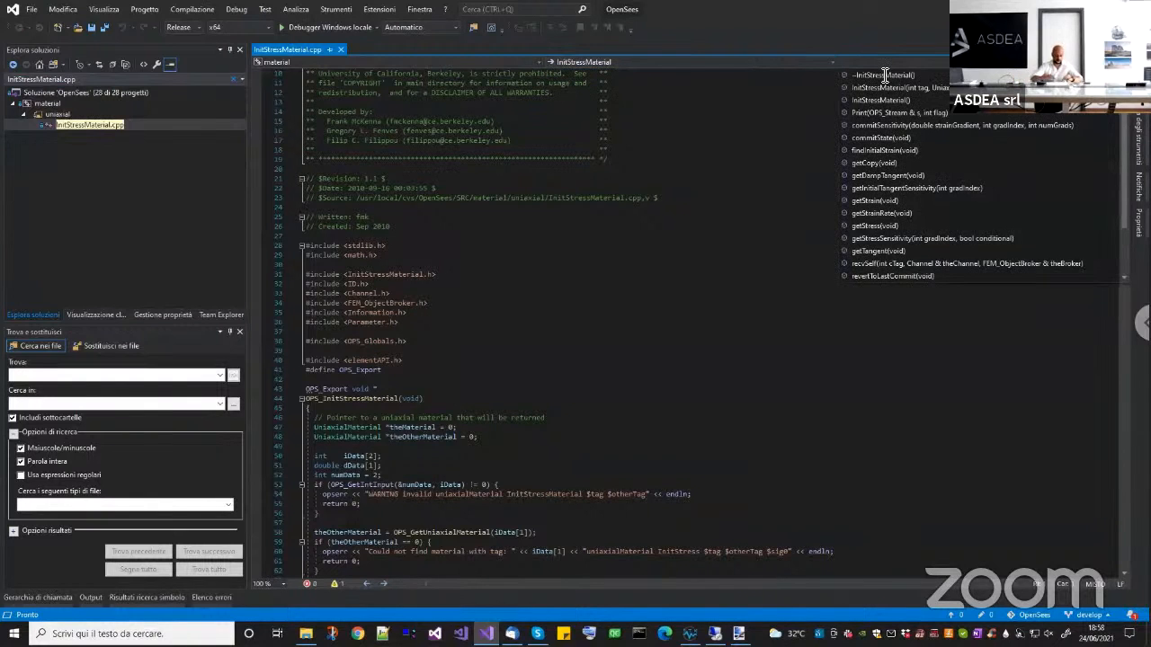
pyautogui.scroll(-1, 884, 76)
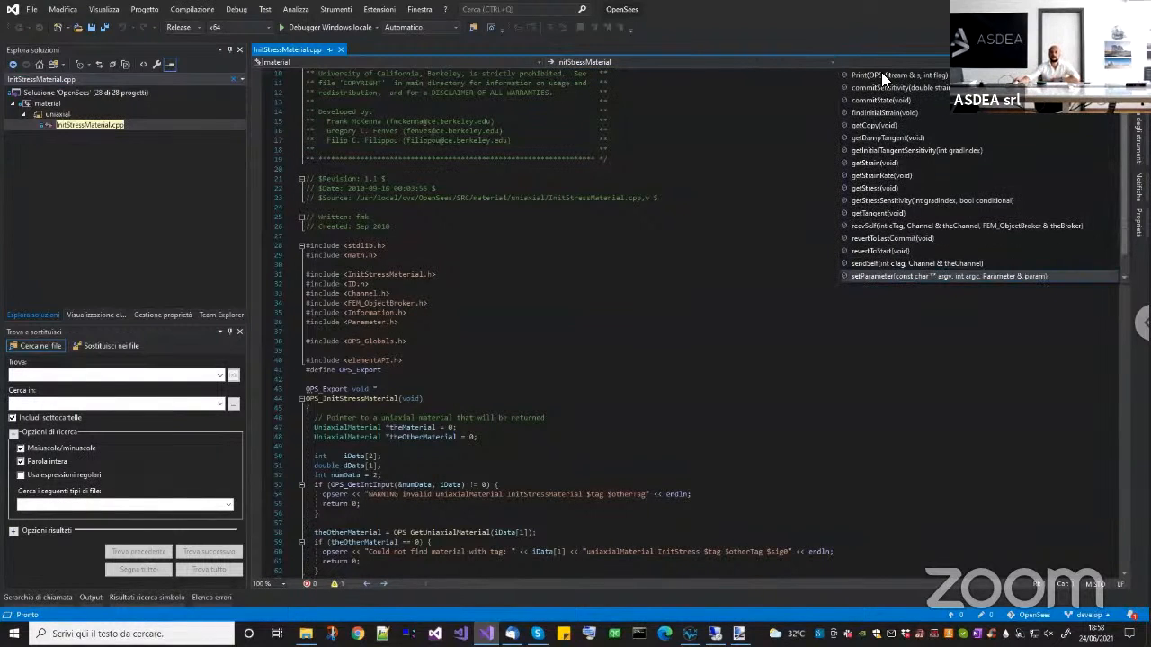
pyautogui.click(868, 276)
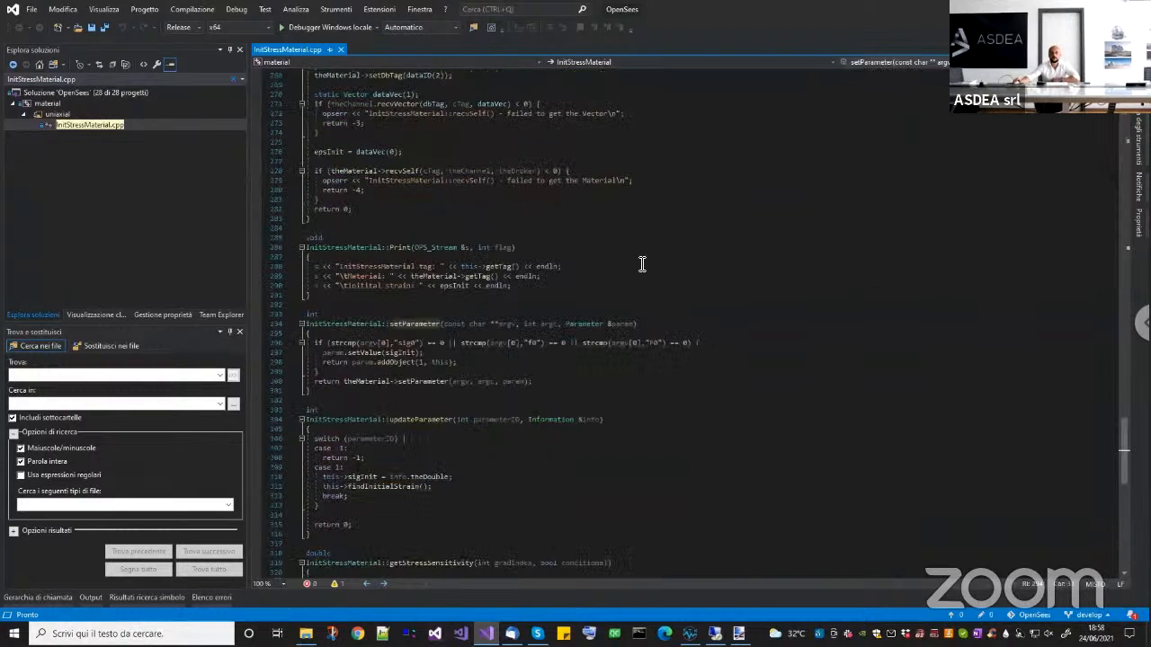
# Examine the setParameter code, covering the accepted parameter names, the addObject return line, and the call passed on to theMaterial.
pyautogui.click(434, 391)
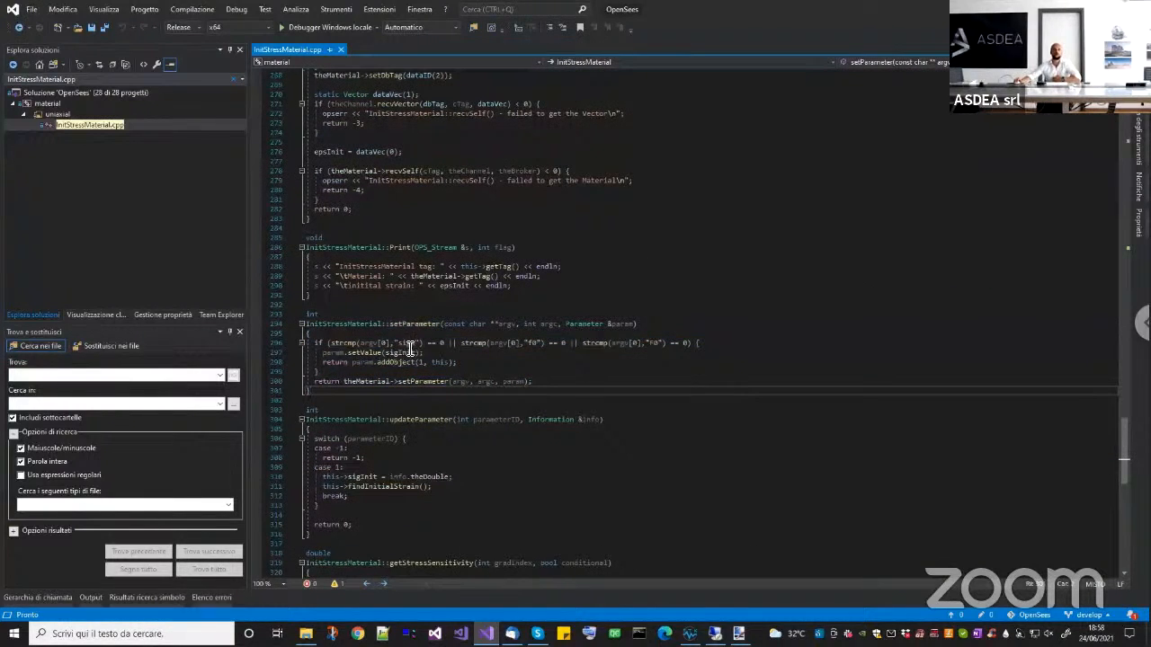
pyautogui.click(606, 352)
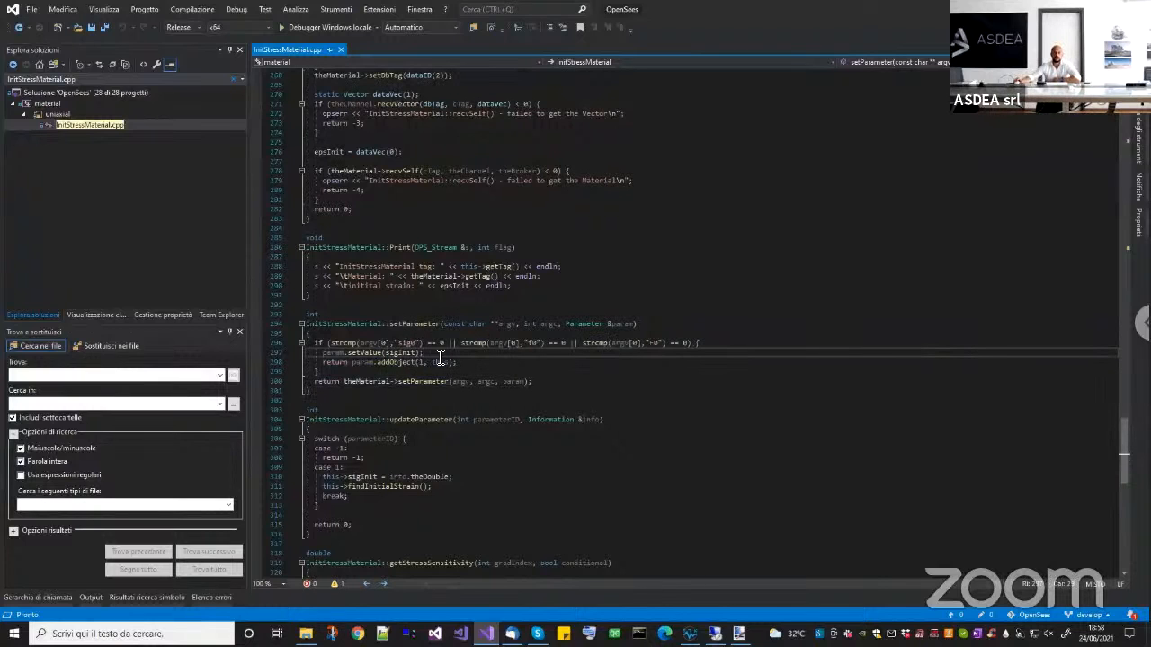
pyautogui.moveTo(325, 367); pyautogui.dragTo(478, 367)
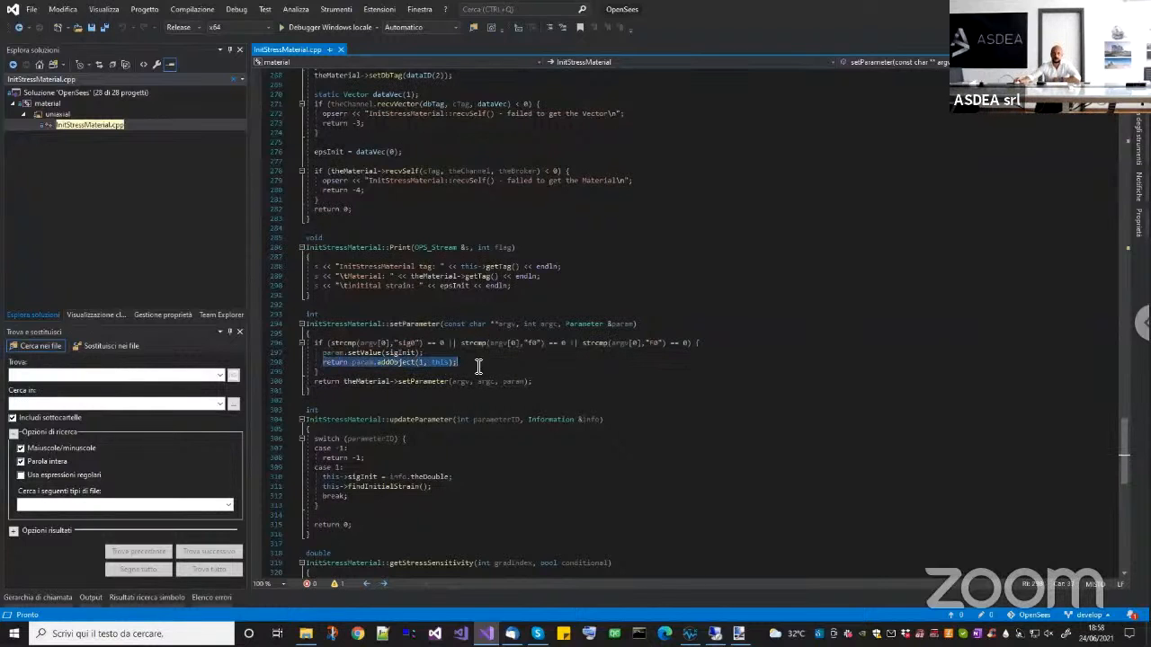
pyautogui.doubleClick(402, 343)
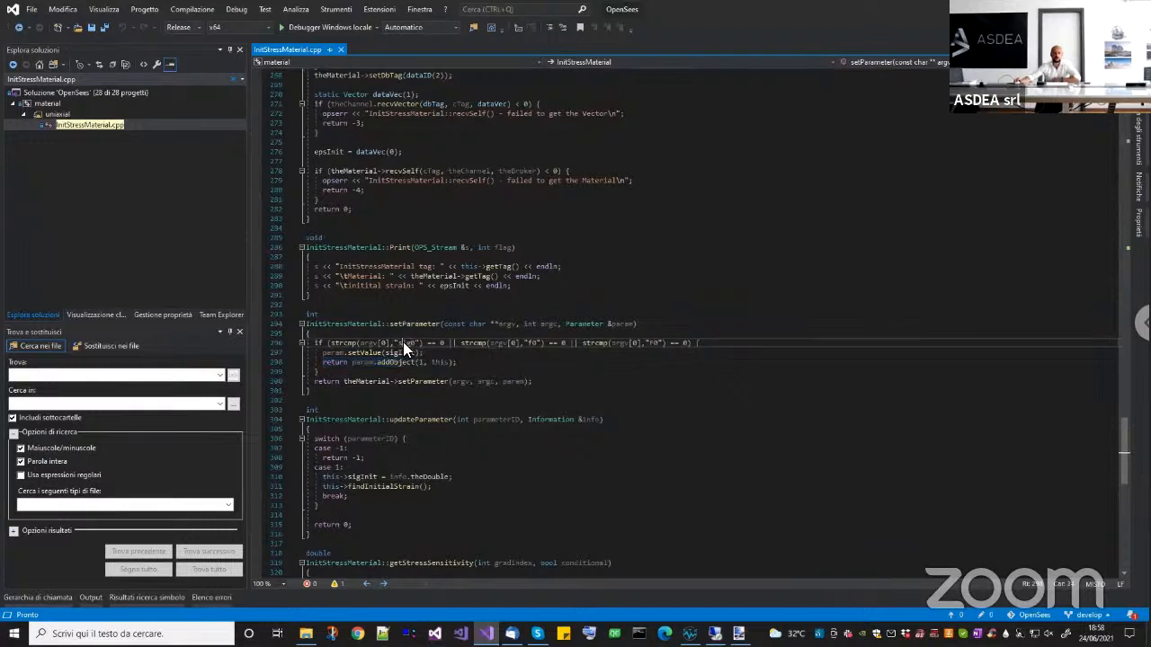
pyautogui.doubleClick(535, 343)
pyautogui.click(659, 345)
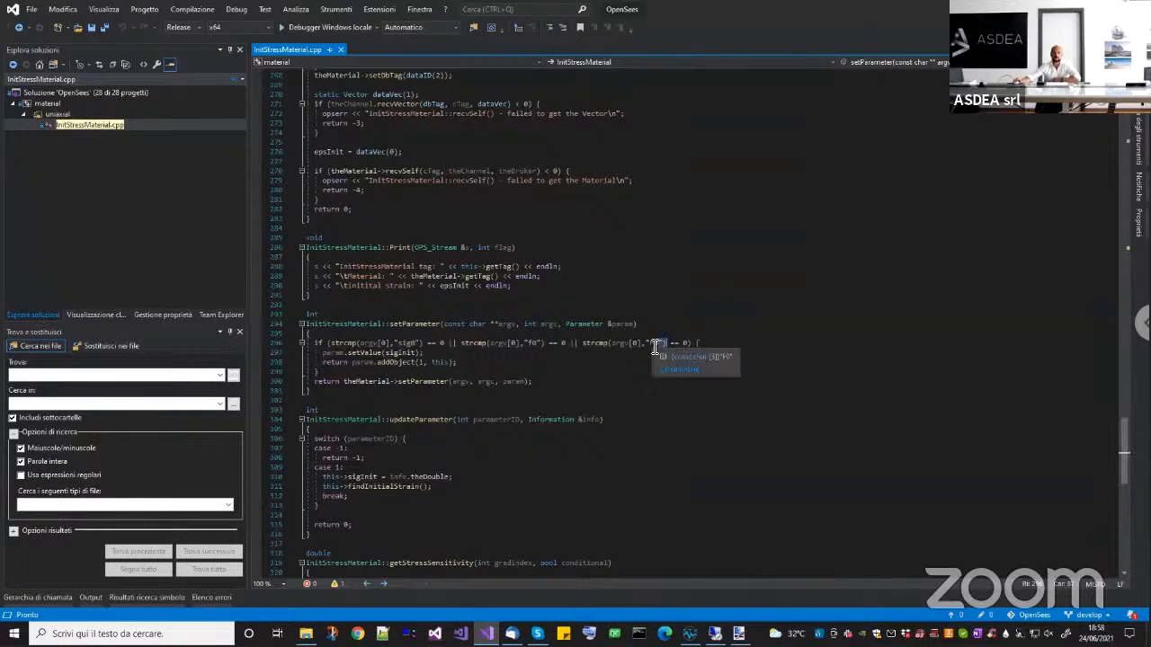
pyautogui.click(608, 412)
pyautogui.moveTo(396, 381); pyautogui.dragTo(285, 332)
pyautogui.click(552, 383)
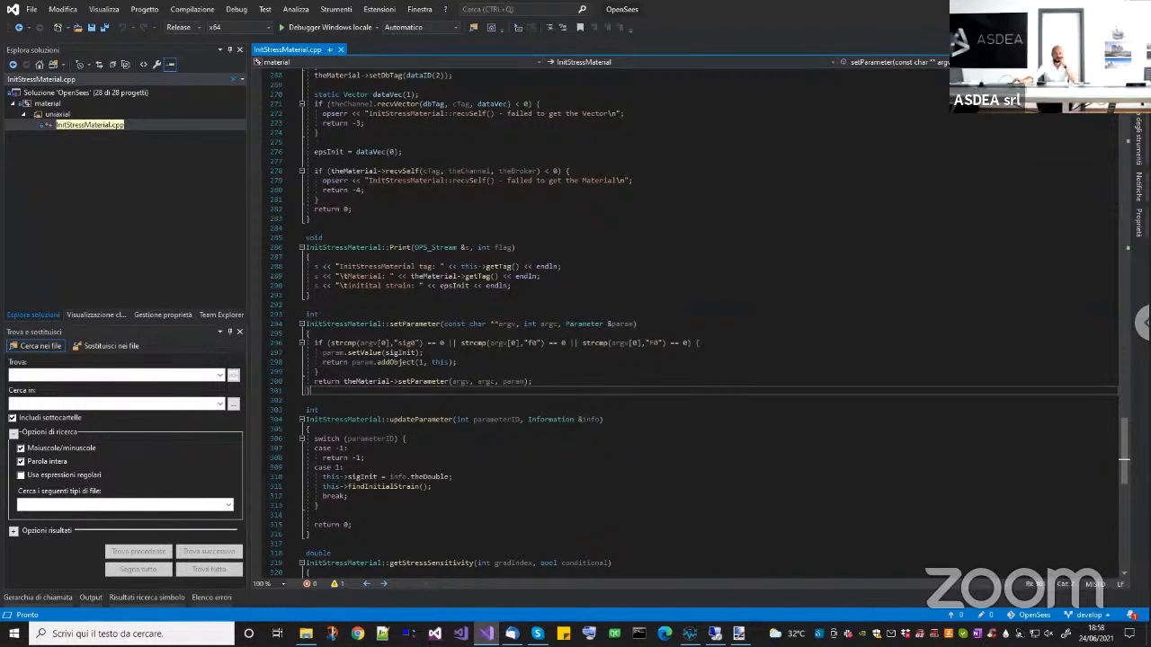
# Return to STKO, open the declare parameter sig0 analysis step for editing, and view the available Misc_commands models without changing the model.
pyautogui.hotkey('alt', 'Tab')
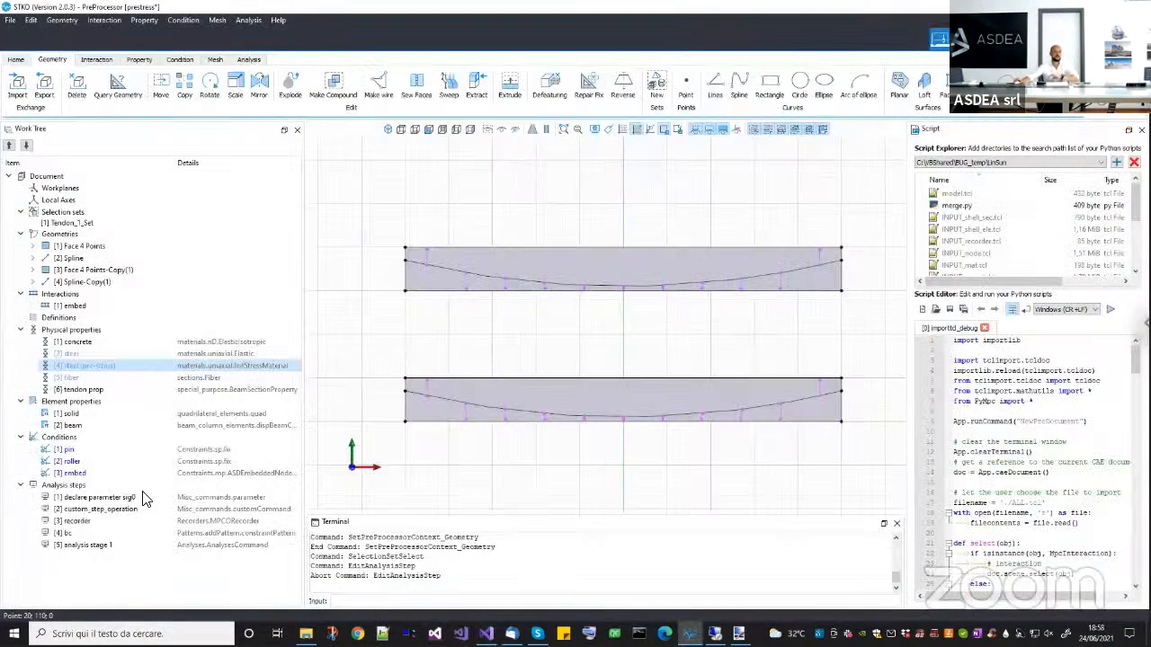
pyautogui.rightClick(63, 499)
pyautogui.click(89, 533)
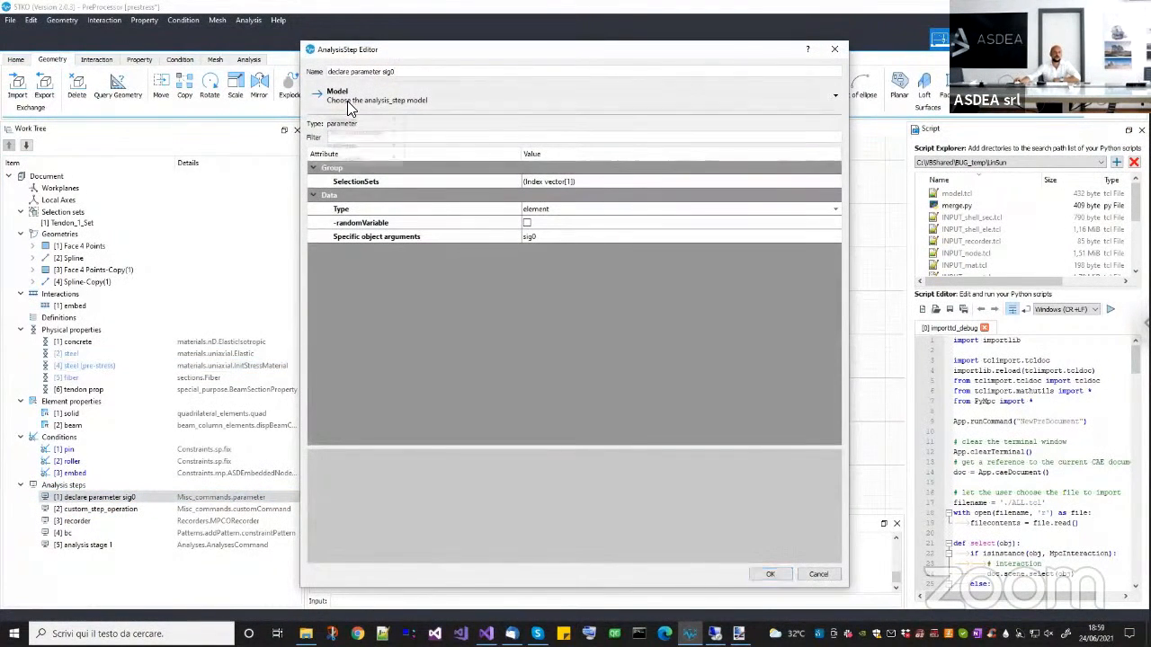
pyautogui.click(351, 102)
pyautogui.moveTo(359, 134)
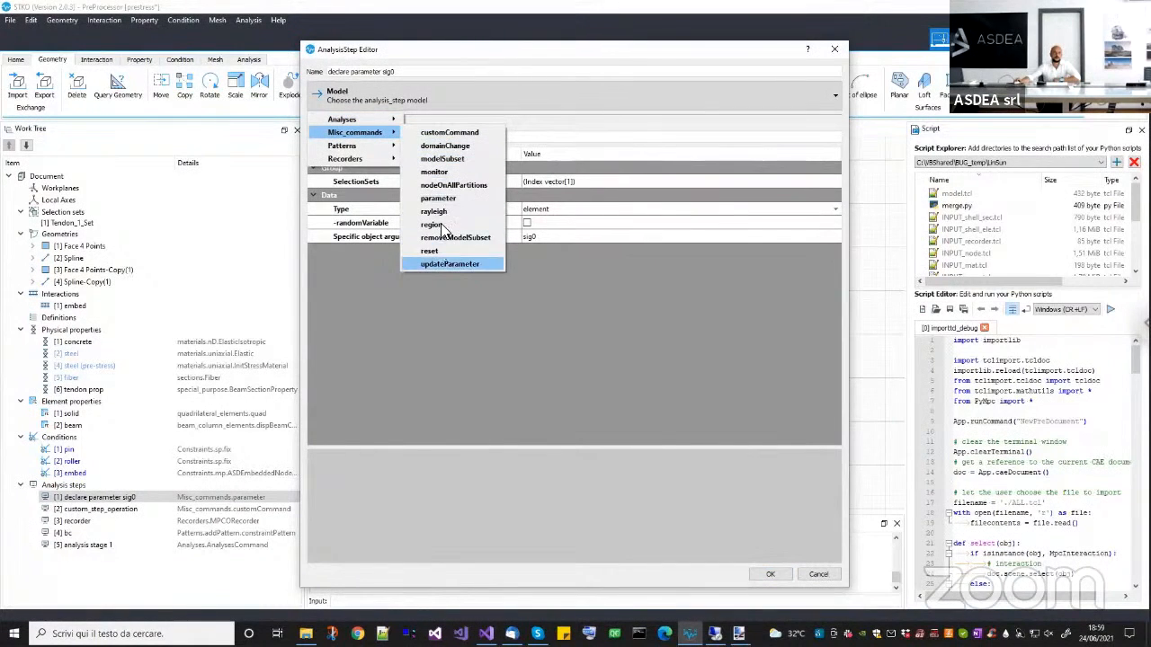
pyautogui.click(653, 340)
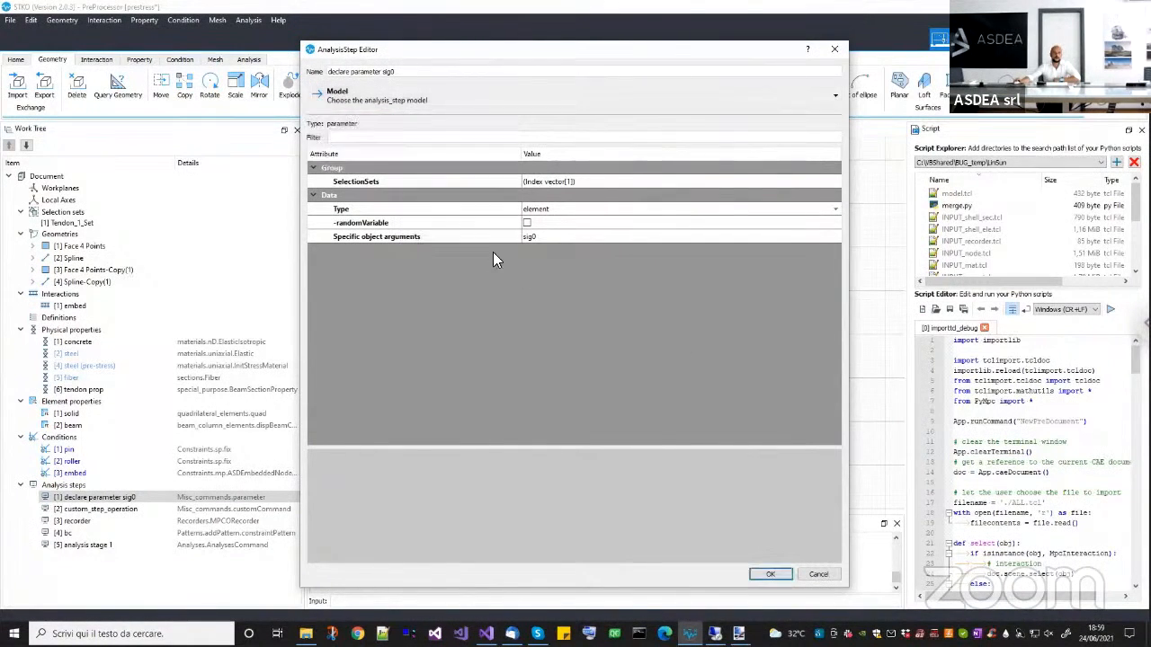
# Inspect the SelectionSets vector of the declare parameter sig0 step to check its assigned set, and close it without changes.
pyautogui.click(390, 181)
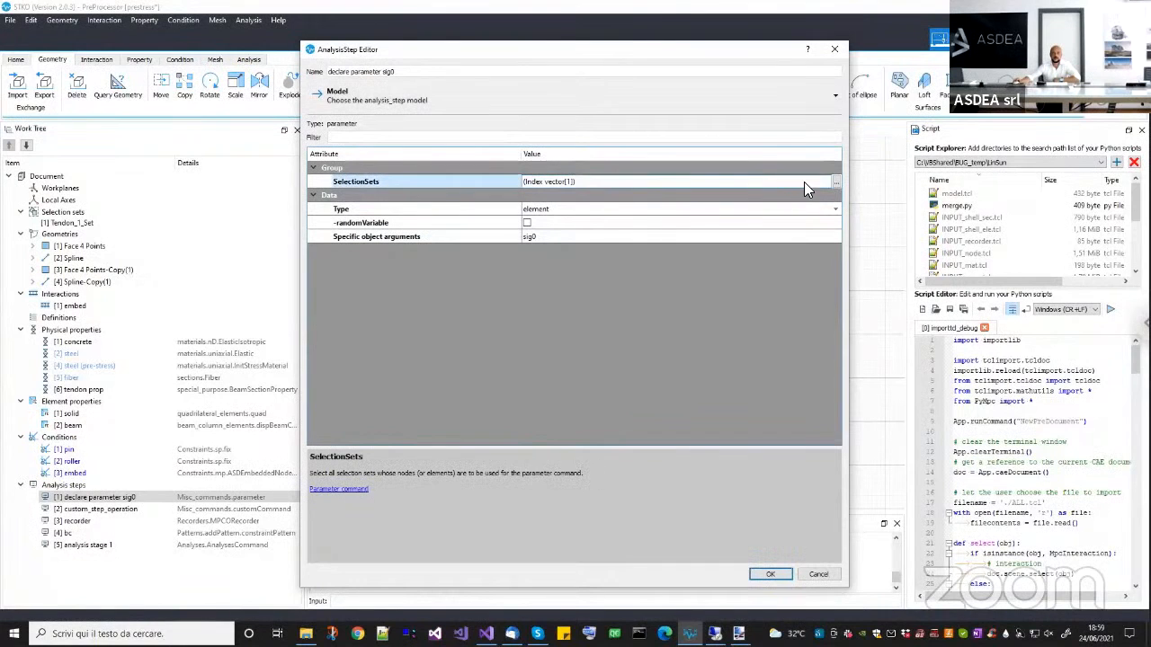
pyautogui.click(835, 181)
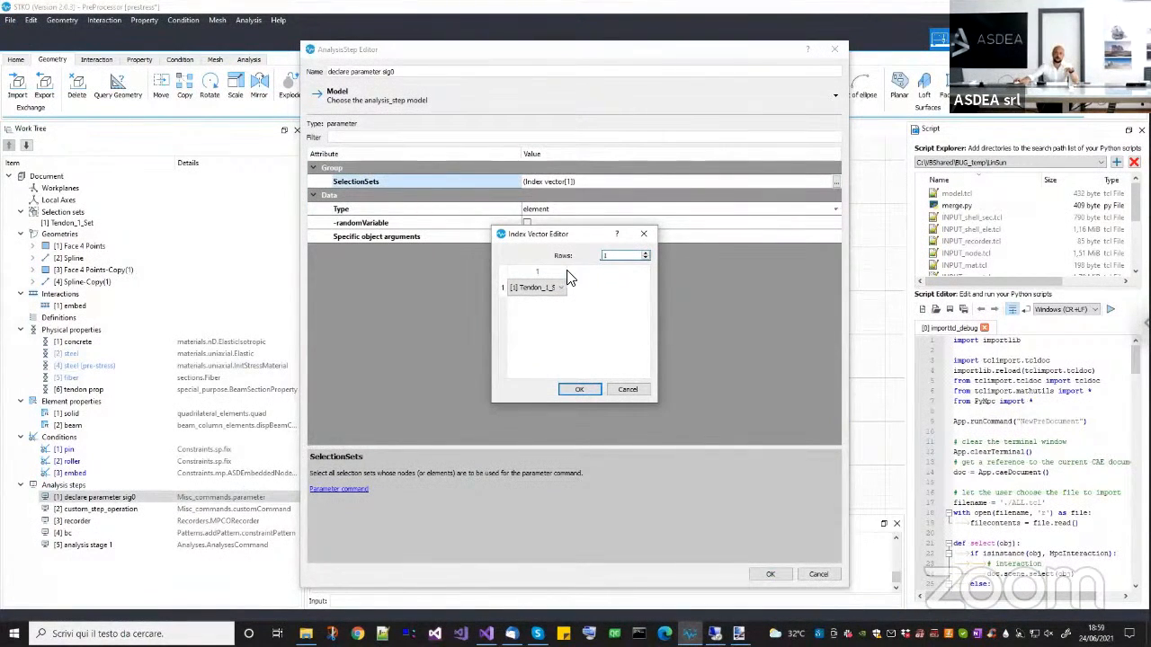
pyautogui.moveTo(569, 272); pyautogui.dragTo(590, 275)
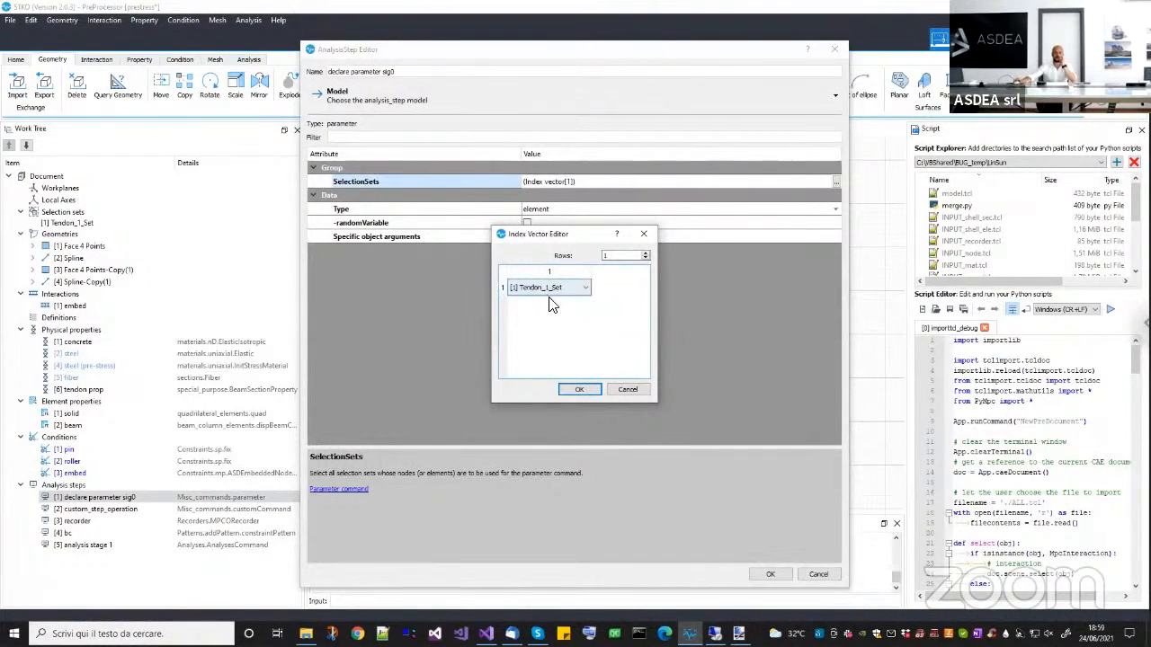
pyautogui.click(628, 388)
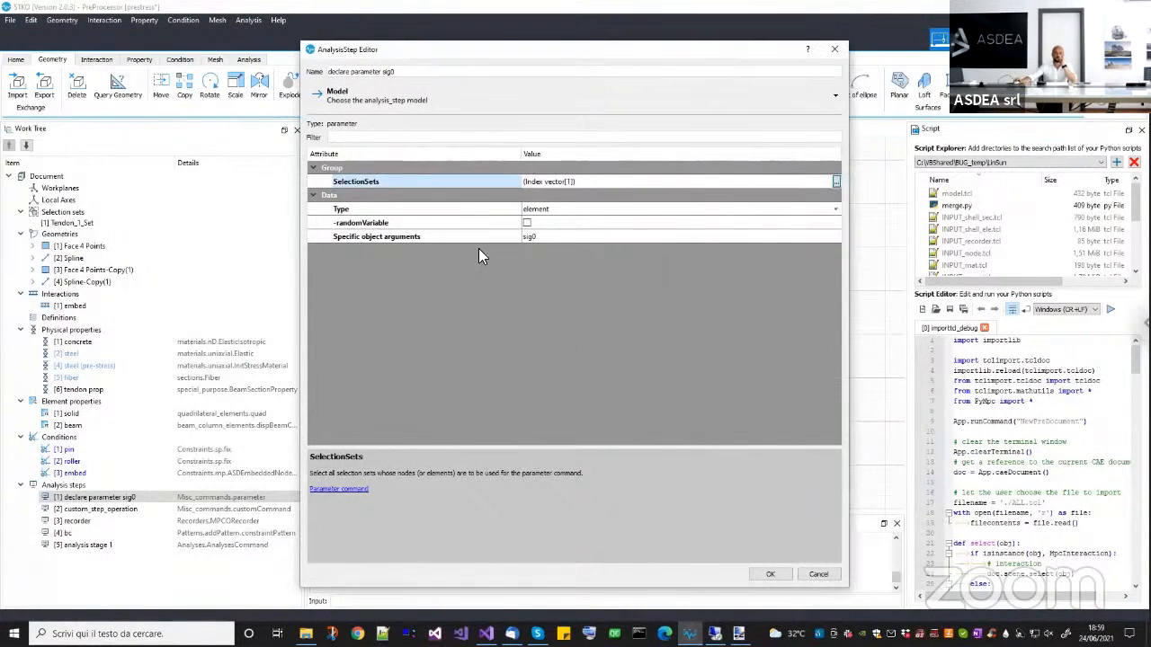
# Review the parameter's Type options and specific object arguments, keeping element and sig0, and accept the analysis step.
pyautogui.click(539, 212)
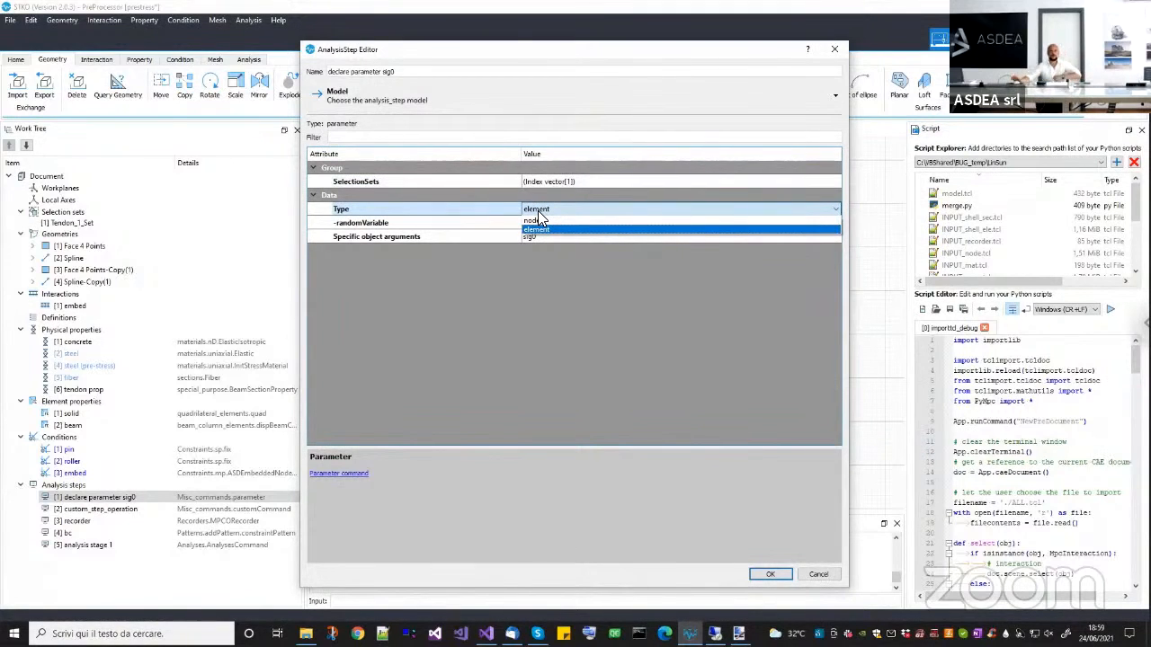
pyautogui.click(537, 212)
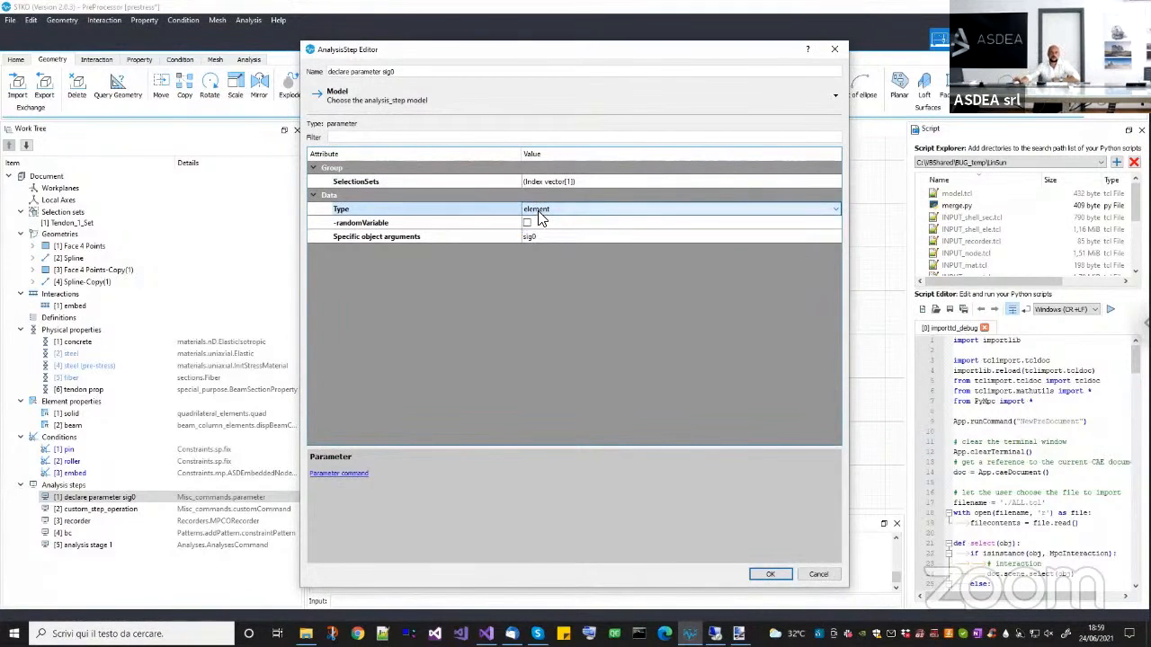
pyautogui.click(362, 237)
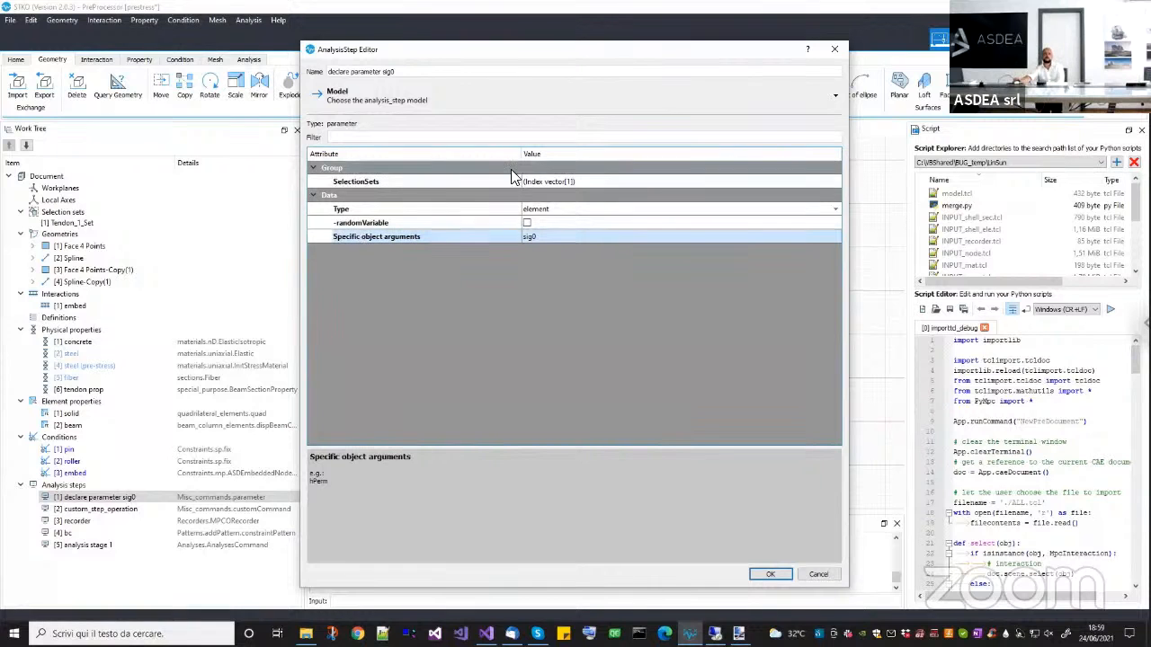
pyautogui.click(770, 573)
# Open the custom_step_operation analysis step for editing and display its TCL script in an enlarged window.
pyautogui.rightClick(116, 512)
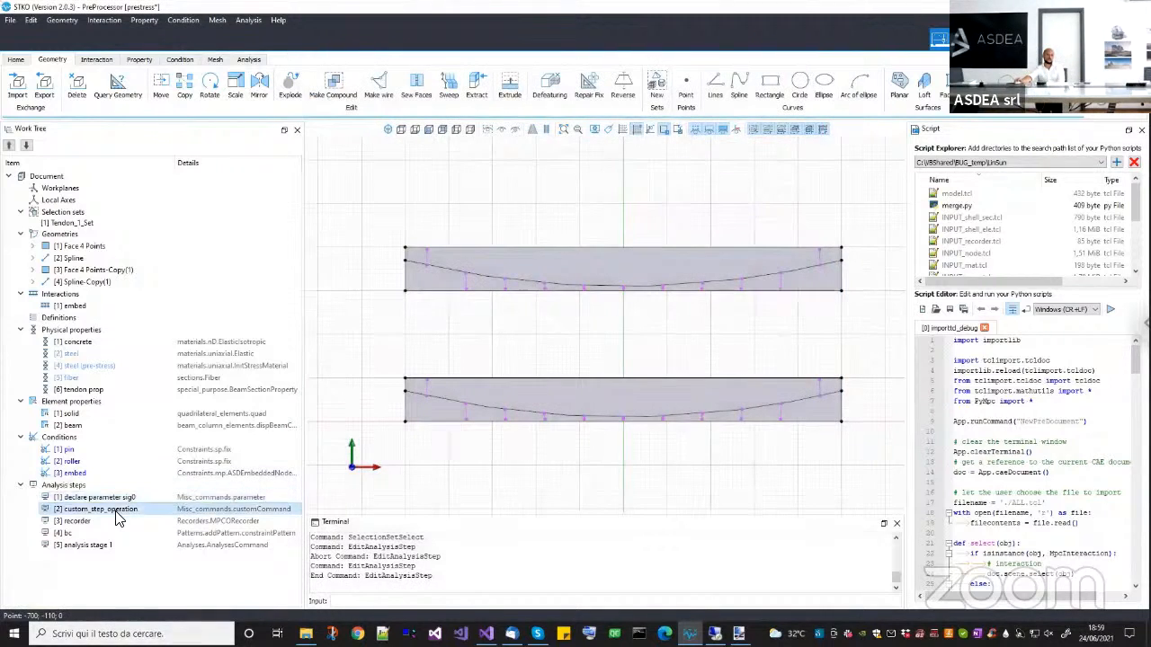
pyautogui.click(142, 550)
pyautogui.click(771, 180)
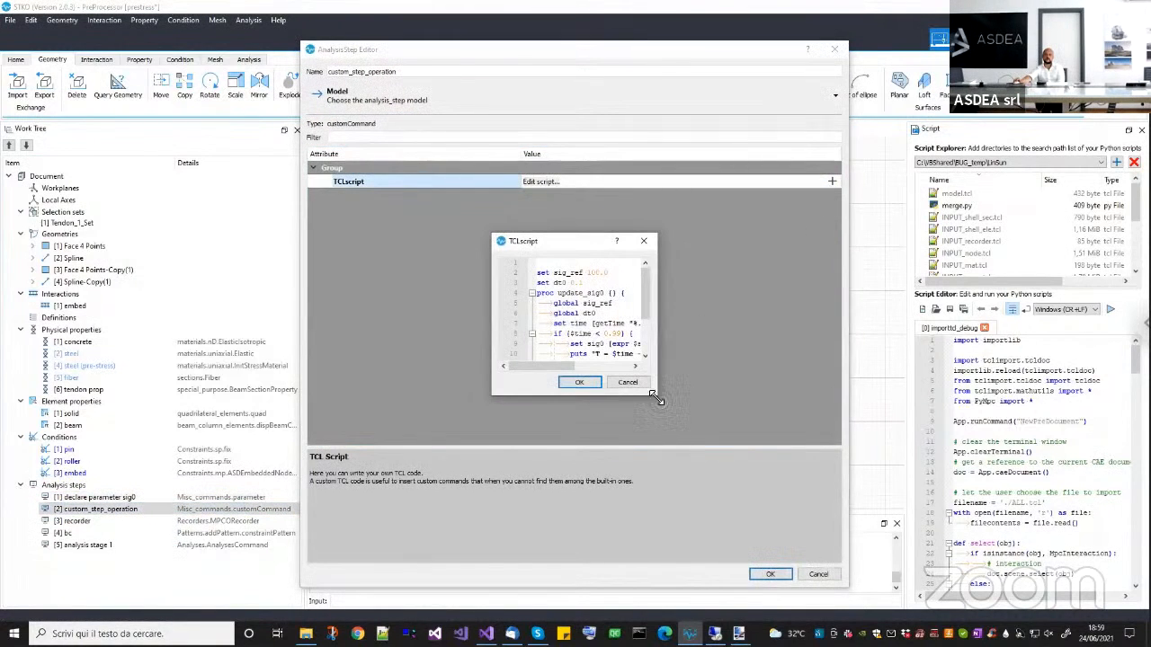
pyautogui.moveTo(655, 396); pyautogui.dragTo(979, 547)
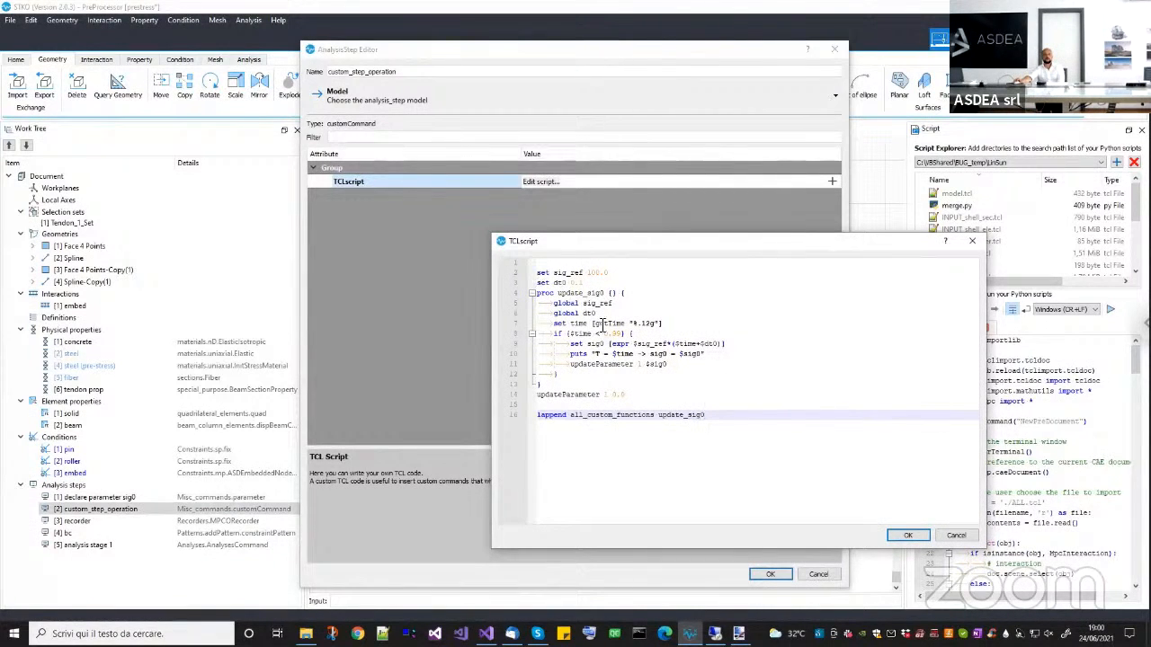
# Examine the update_sig0 procedure, the sig_ref and dt0 definitions, and the line that reads the current time.
pyautogui.moveTo(596, 387); pyautogui.dragTo(513, 294)
pyautogui.click(583, 294)
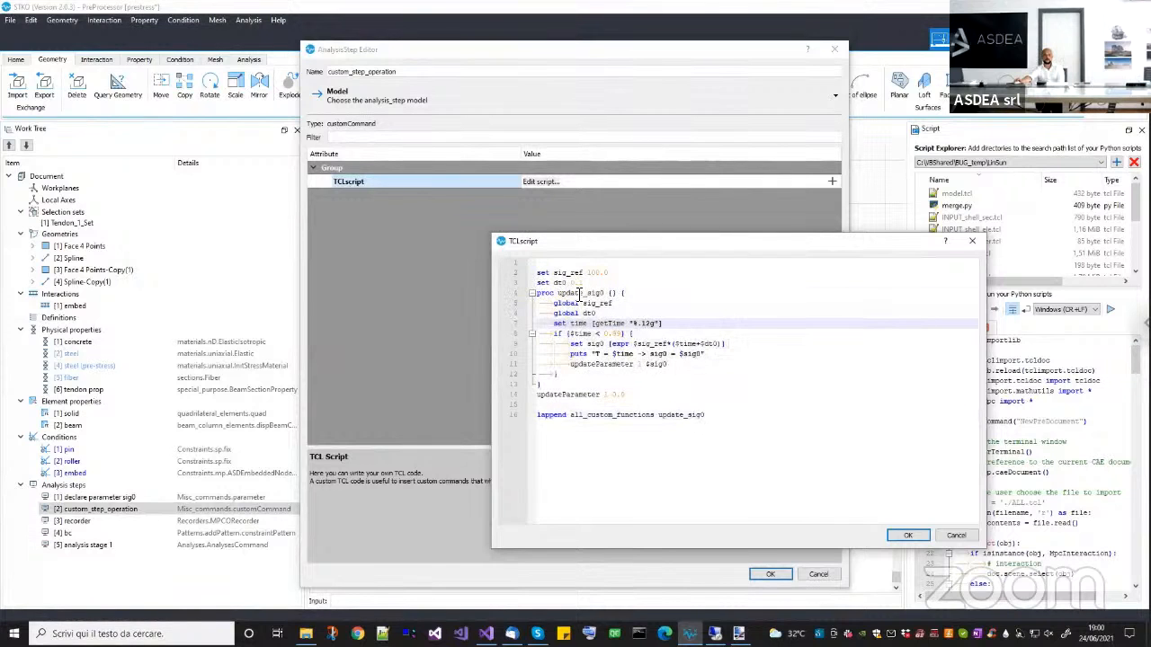
pyautogui.doubleClick(580, 294)
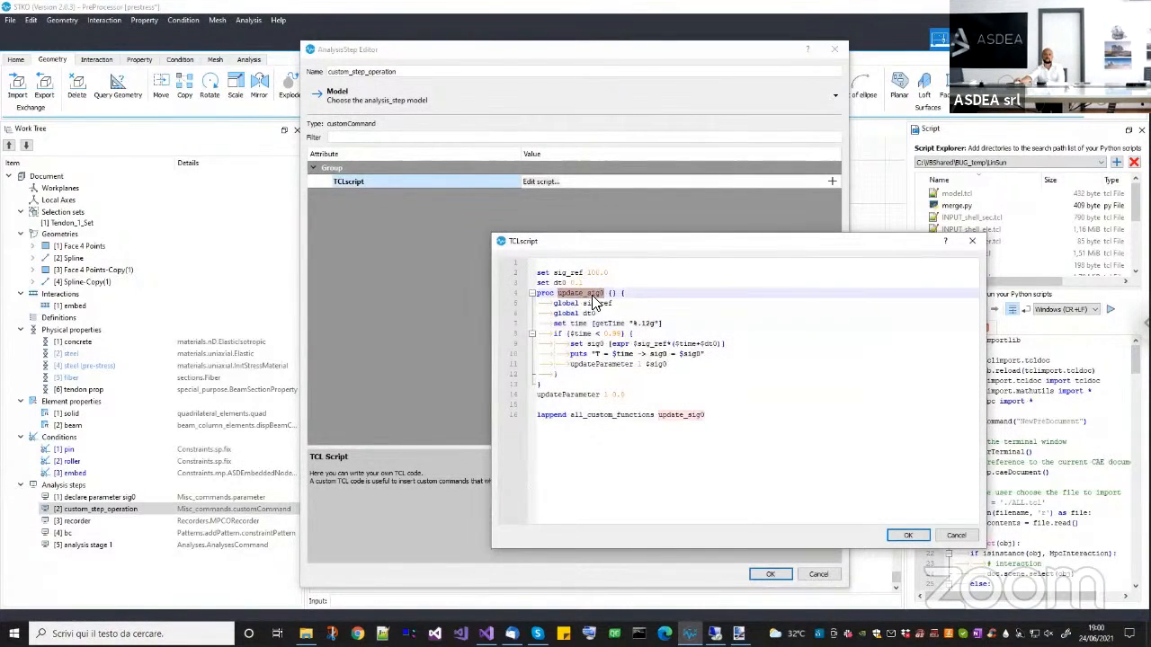
pyautogui.moveTo(588, 272); pyautogui.dragTo(608, 272)
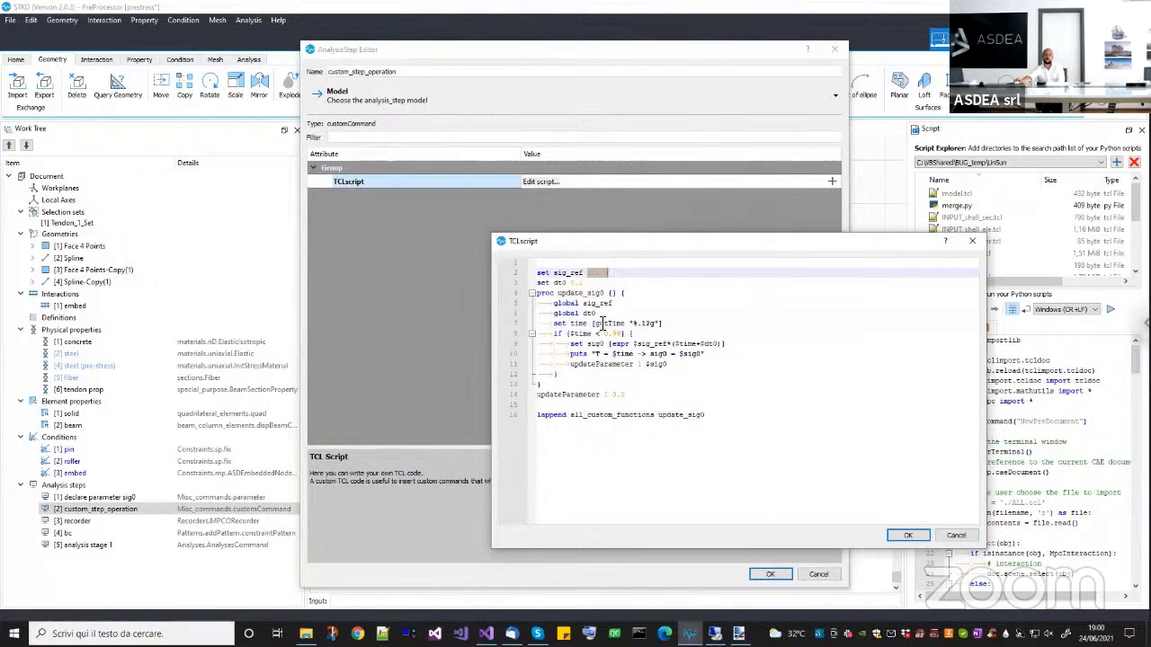
pyautogui.moveTo(554, 283); pyautogui.dragTo(584, 284)
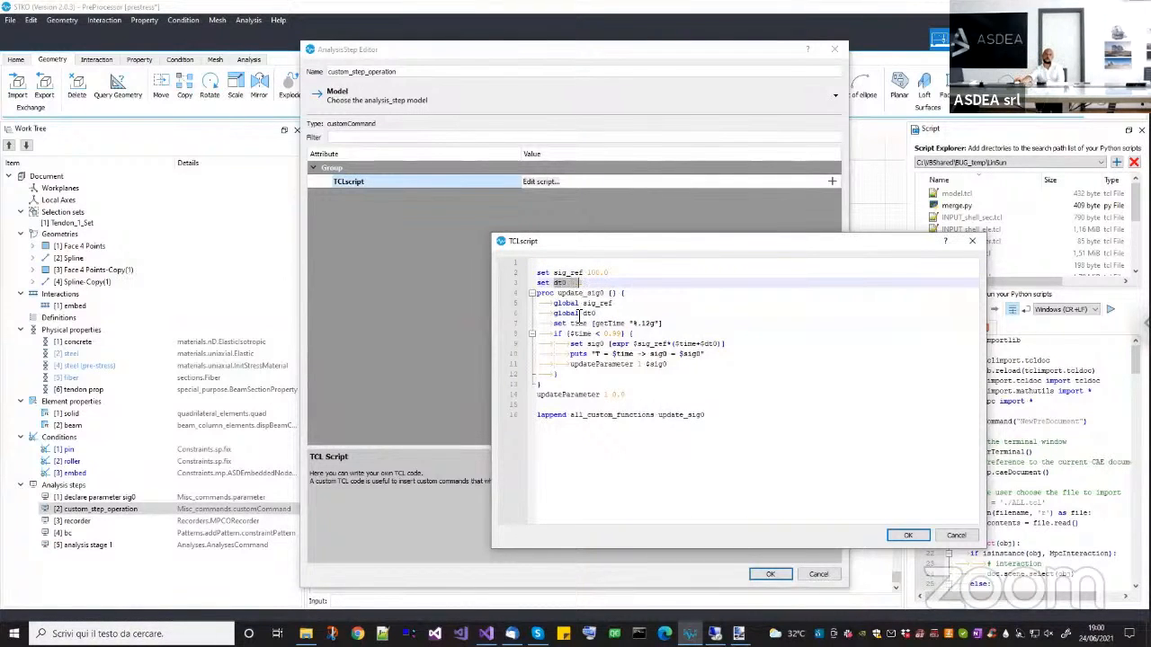
pyautogui.moveTo(593, 323); pyautogui.dragTo(557, 330)
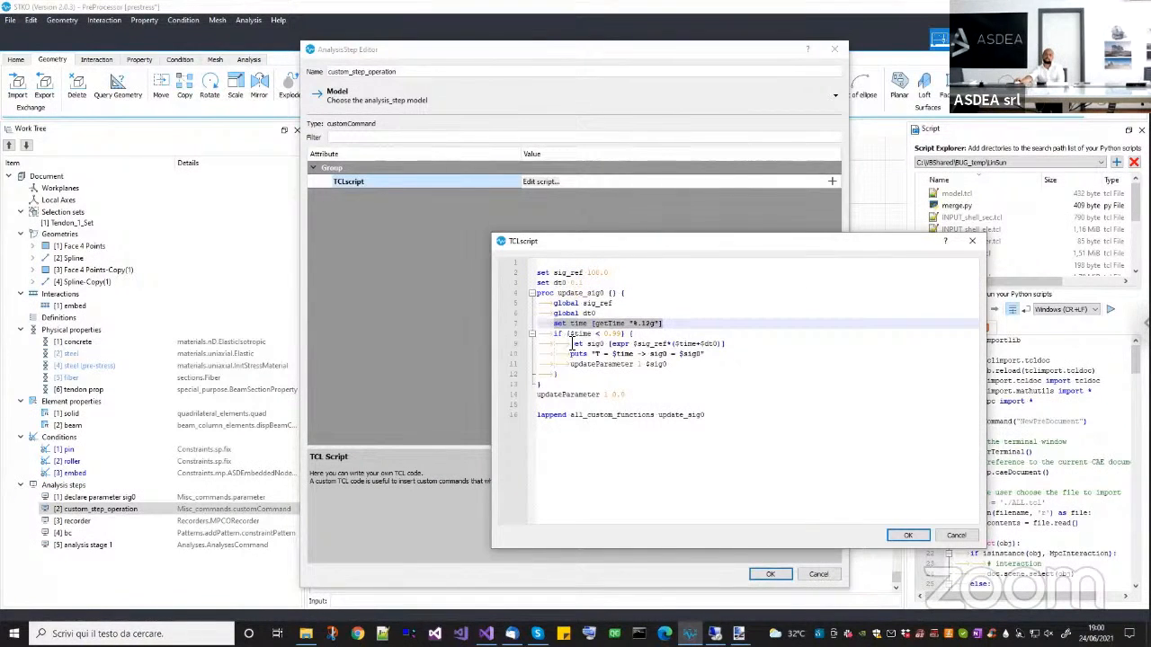
# Examine the expression computing sig0 from sig_ref, time and dt0, along with the initial updateParameter call.
pyautogui.doubleClick(575, 344)
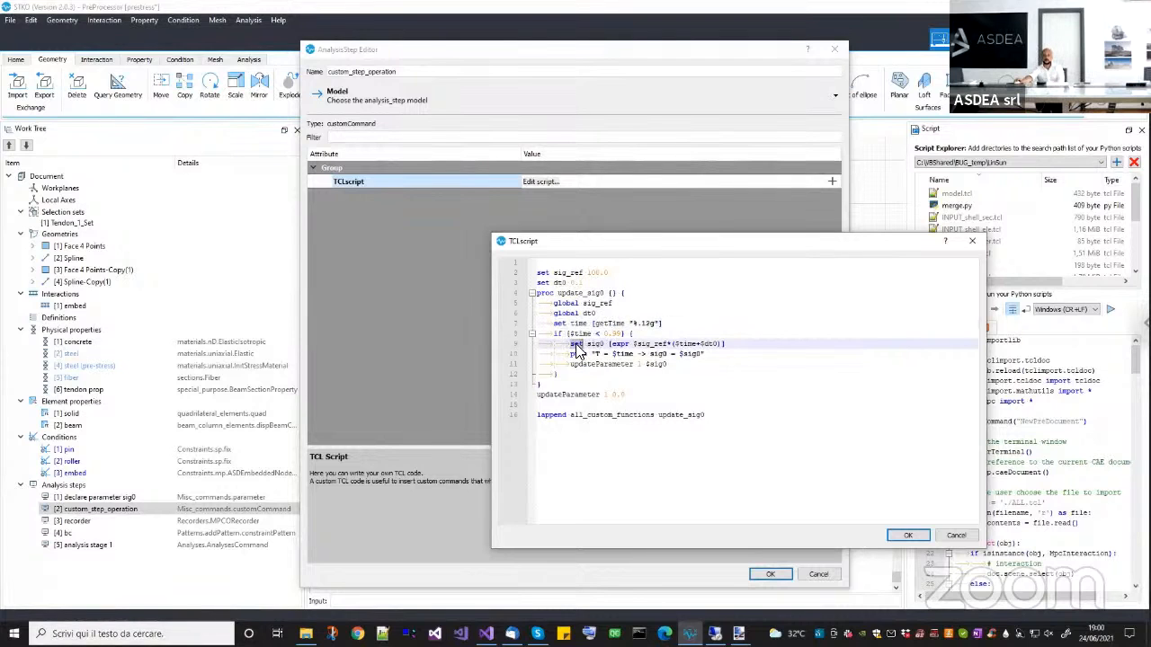
pyautogui.doubleClick(595, 345)
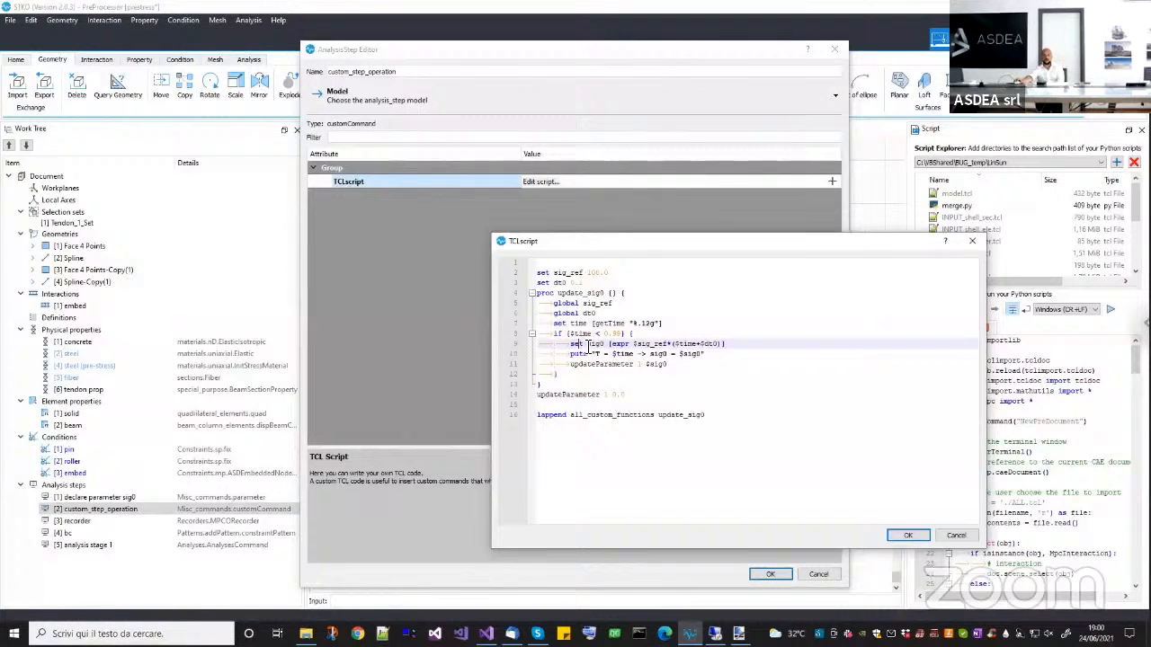
pyautogui.doubleClick(645, 344)
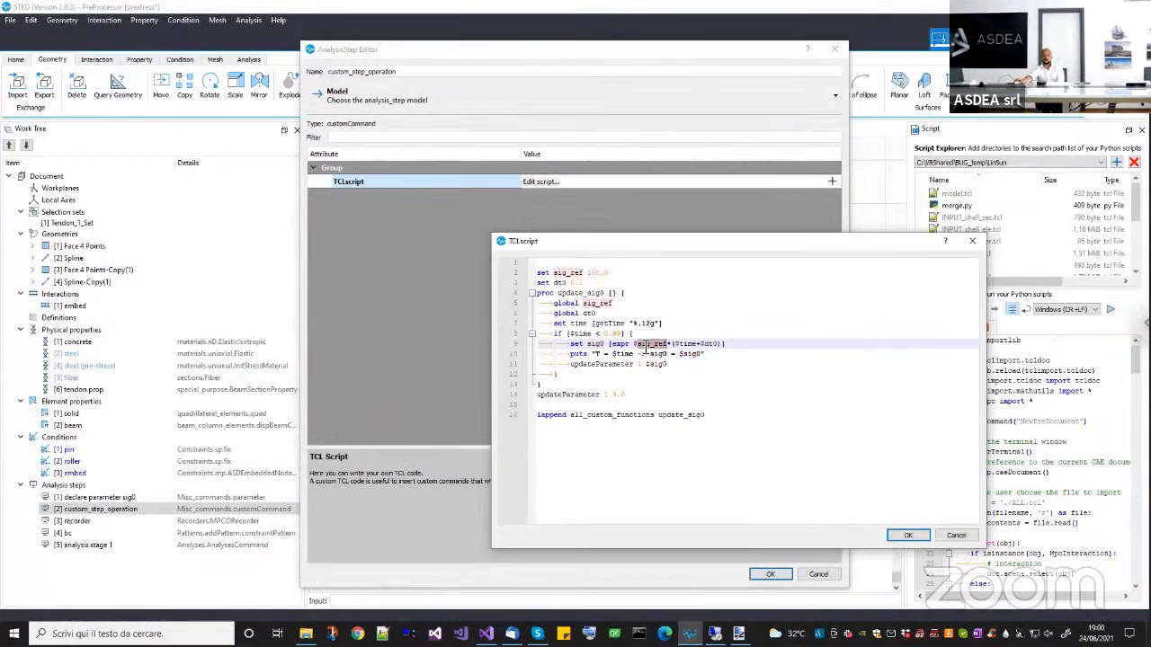
pyautogui.doubleClick(685, 344)
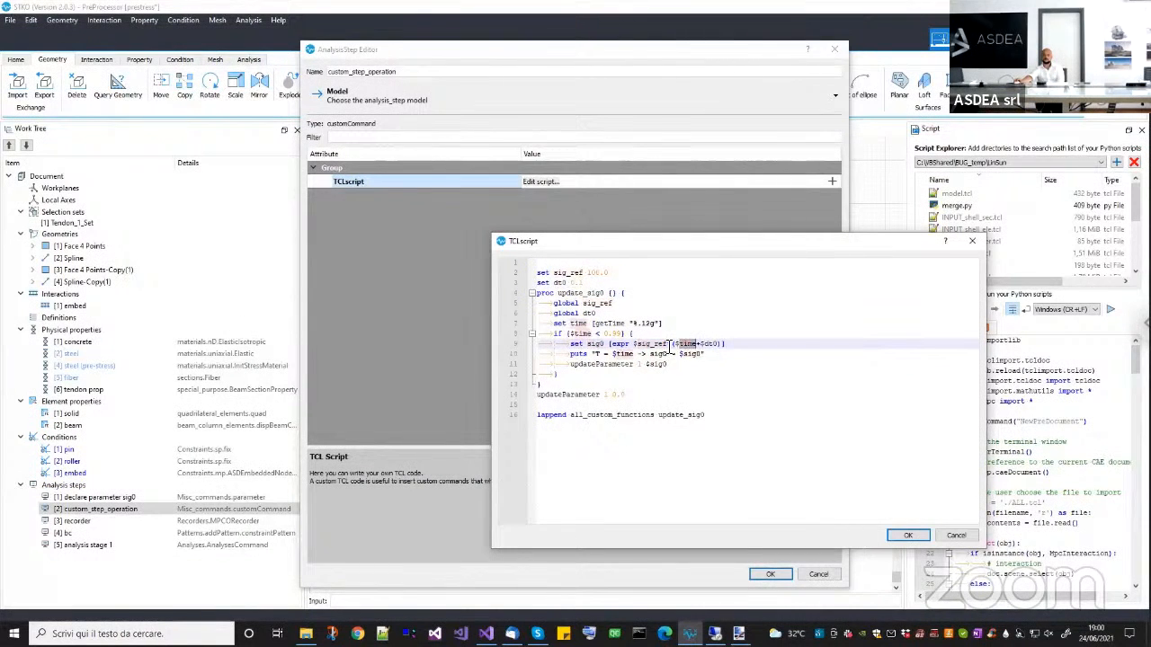
pyautogui.click(669, 345)
pyautogui.write('*')
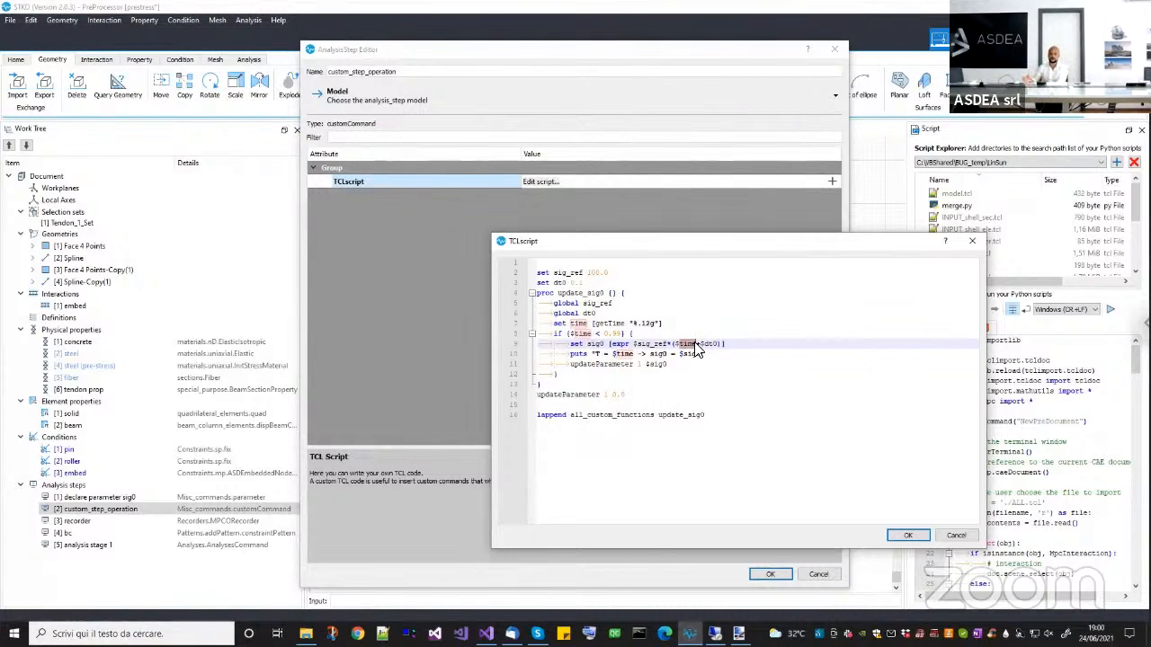
pyautogui.click(576, 396)
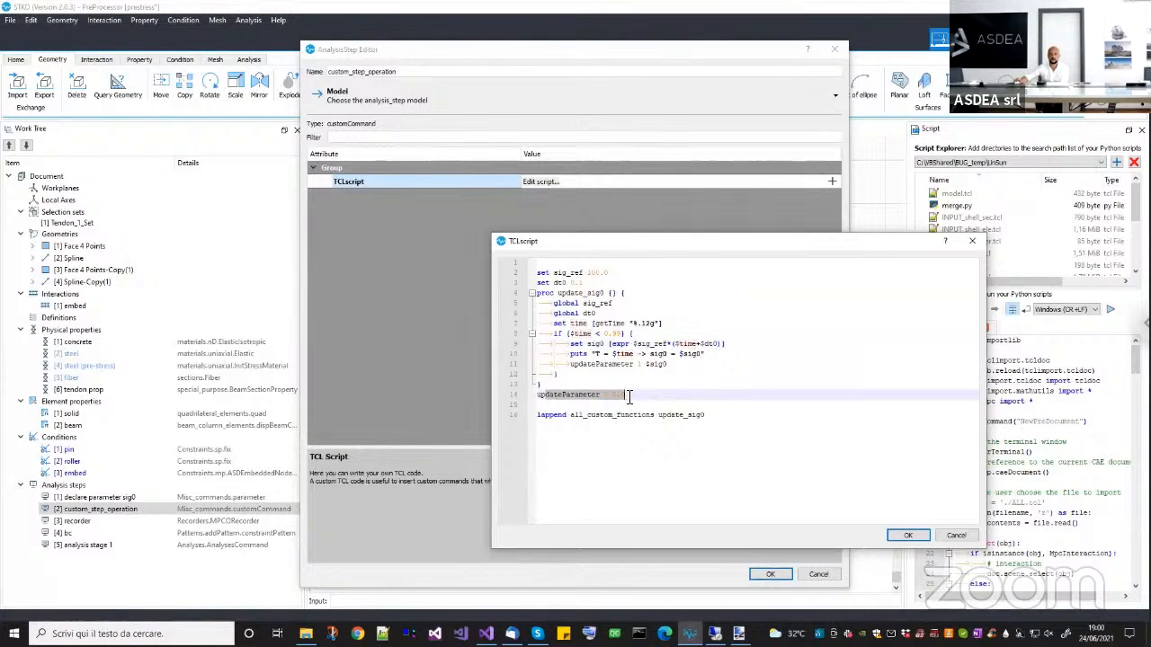
pyautogui.click(686, 344)
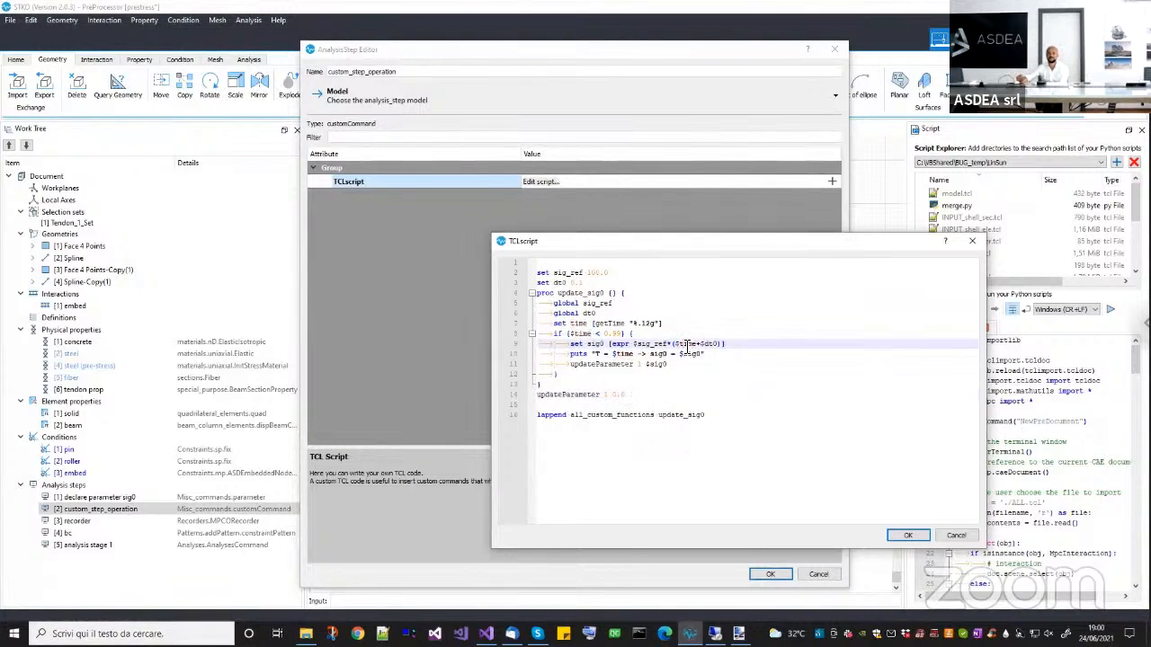
pyautogui.moveTo(635, 344); pyautogui.dragTo(669, 344)
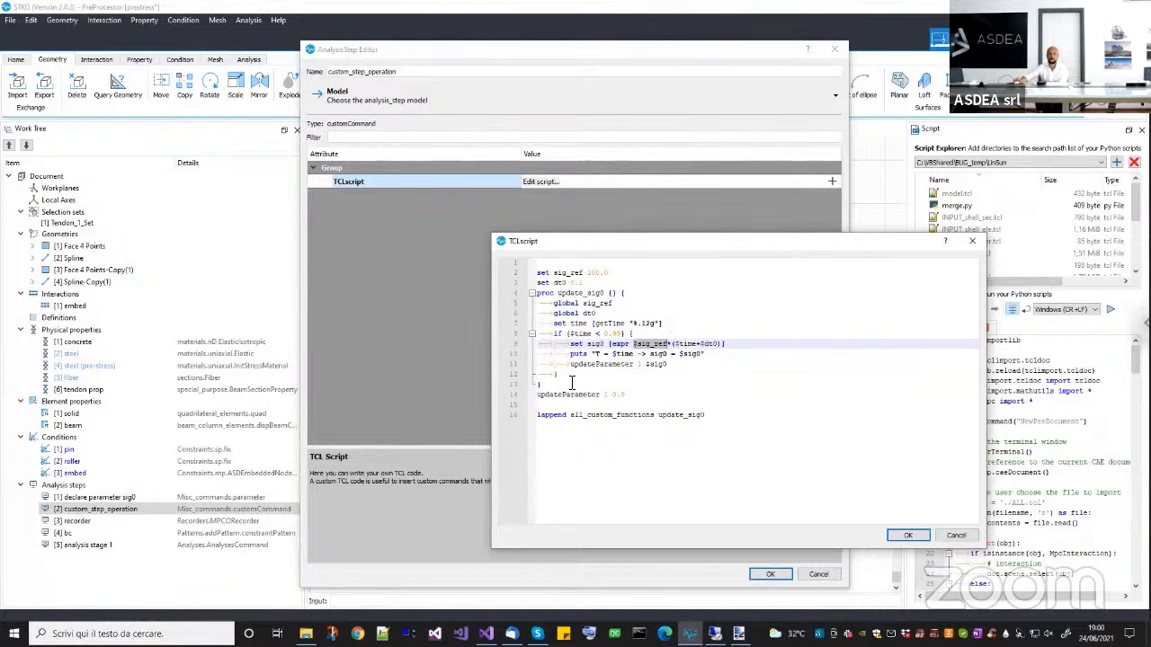
# Review the whole update_sig0 procedure and the line that appends it to all_custom_functions.
pyautogui.moveTo(555, 380); pyautogui.dragTo(531, 299)
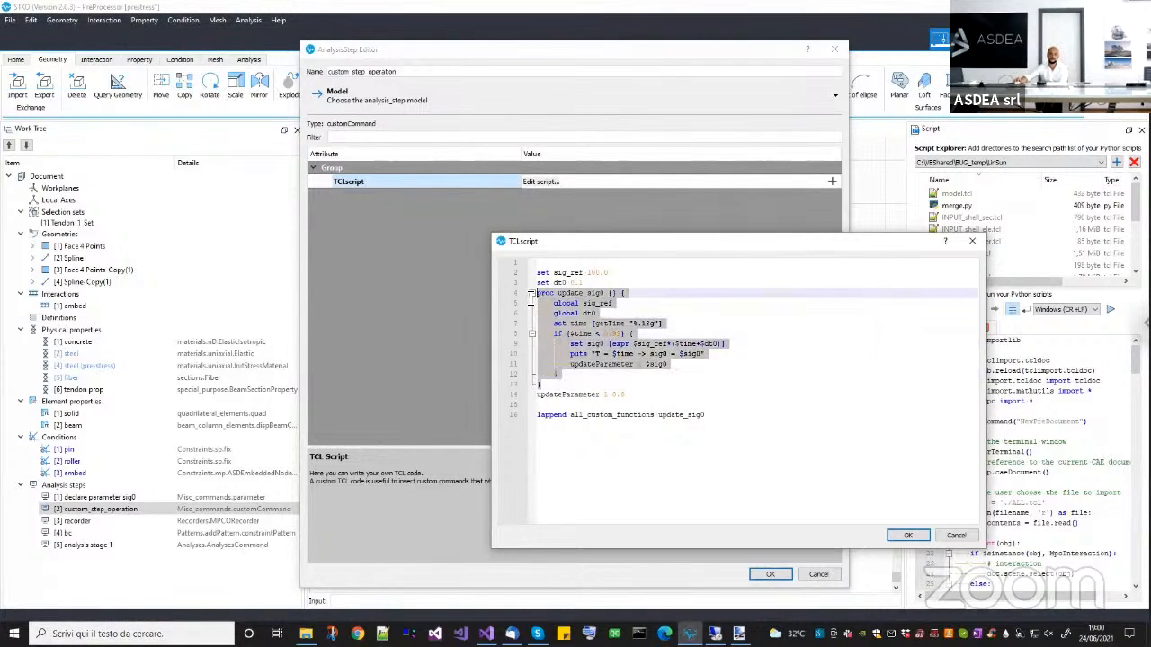
pyautogui.doubleClick(676, 414)
pyautogui.doubleClick(576, 415)
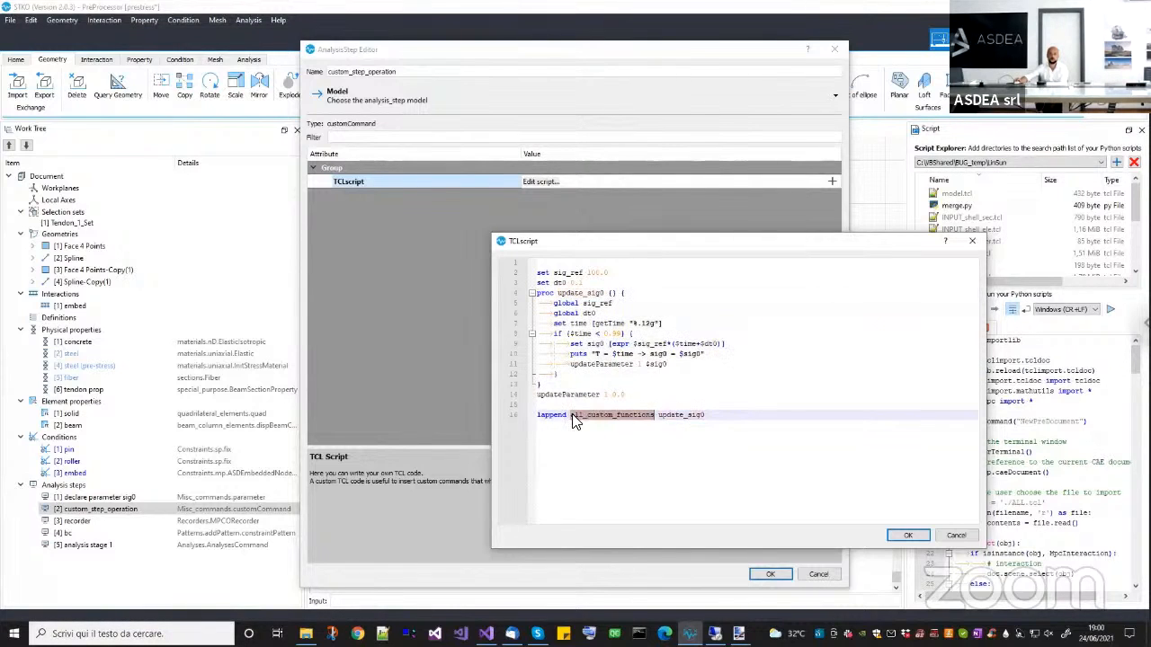
pyautogui.click(627, 416)
pyautogui.doubleClick(628, 415)
pyautogui.click(560, 373)
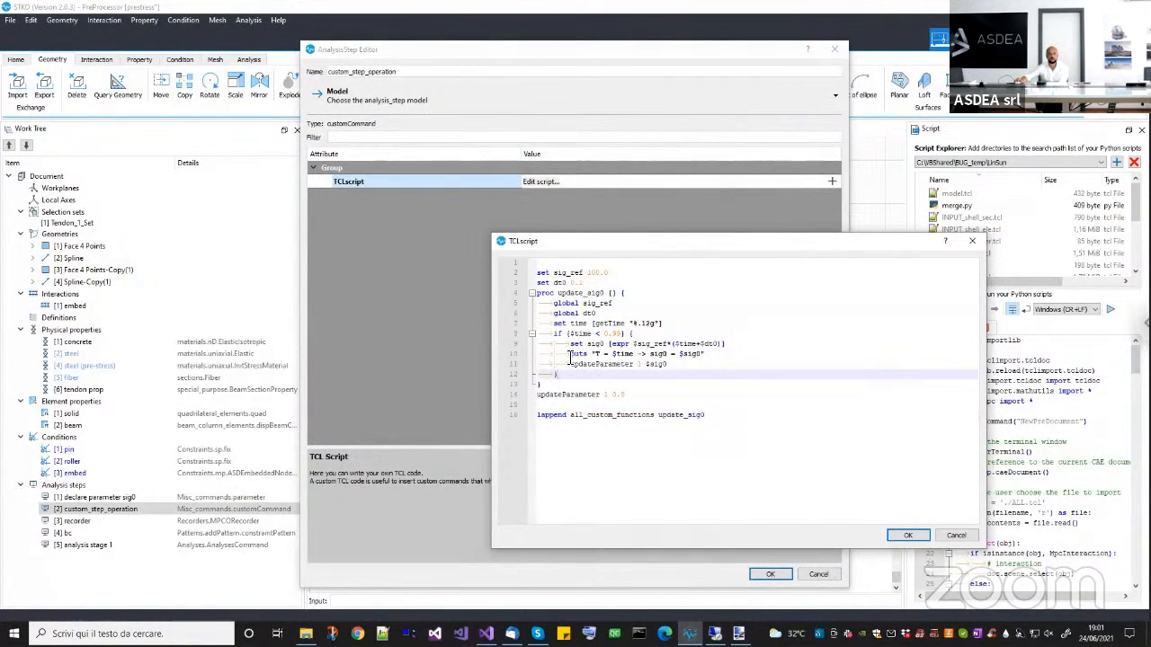
# Examine the puts line that prints time and sig0, and accept the script and the custom_step_operation step.
pyautogui.doubleClick(571, 356)
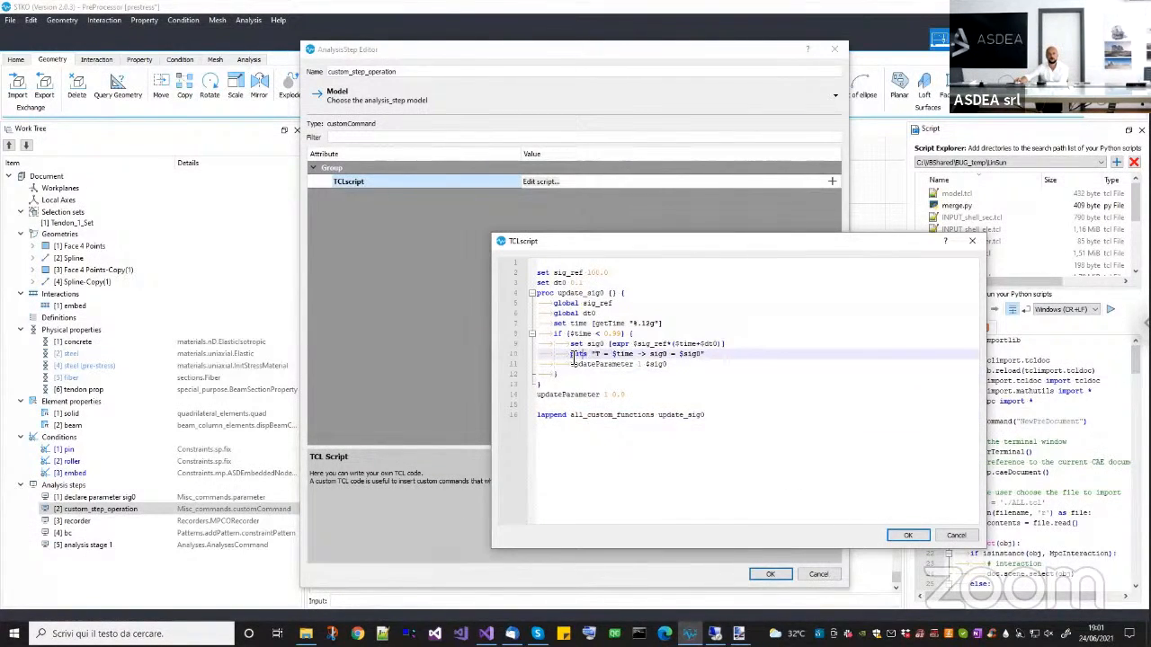
pyautogui.moveTo(571, 358); pyautogui.dragTo(697, 355)
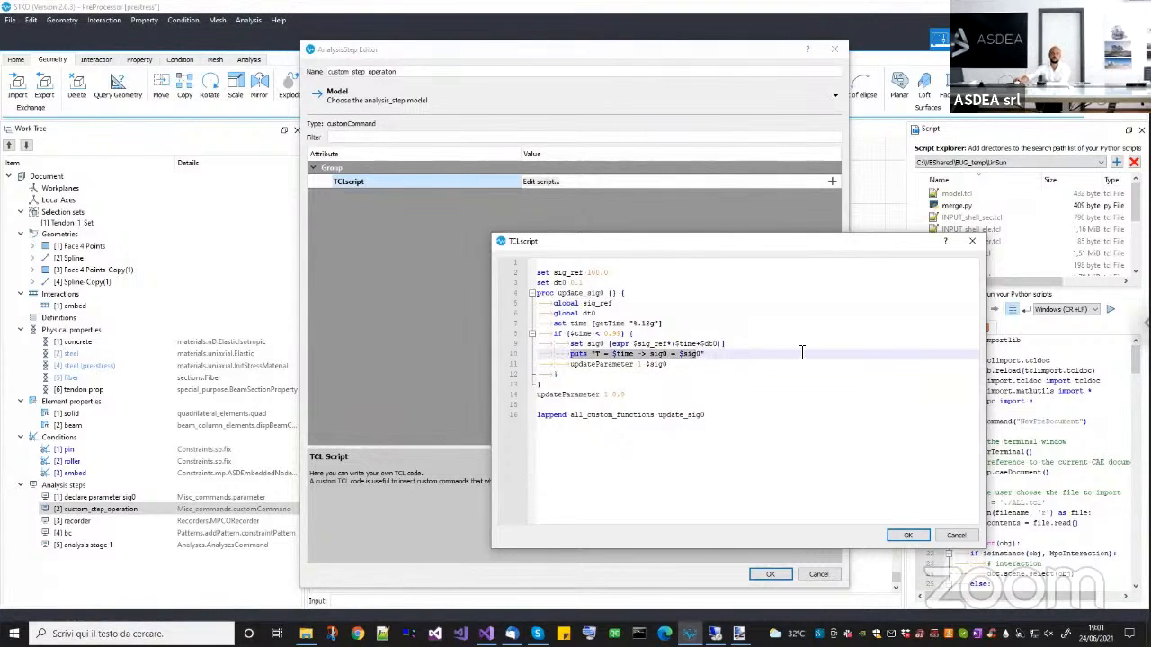
pyautogui.click(728, 375)
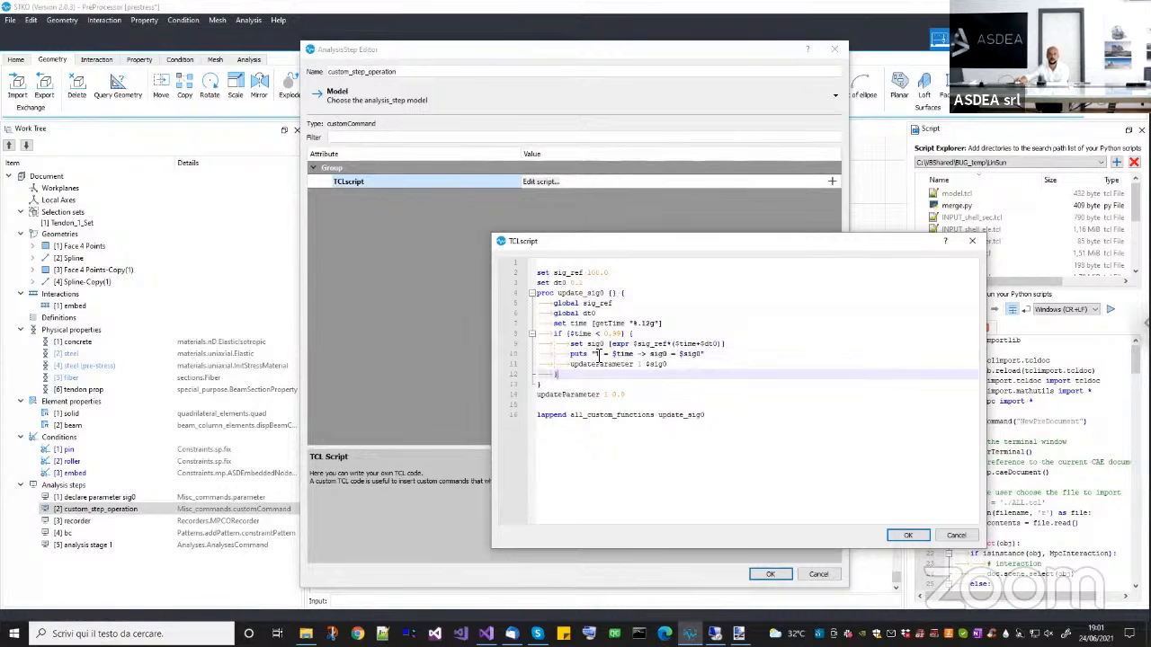
pyautogui.click(595, 353)
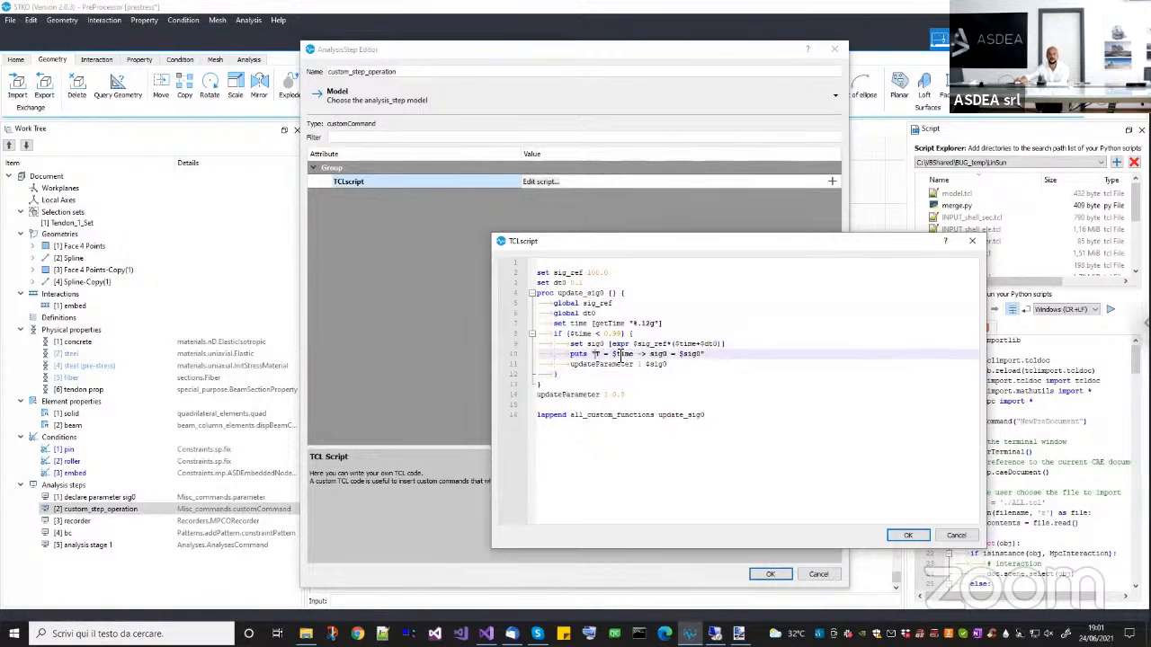
pyautogui.doubleClick(659, 353)
pyautogui.doubleClick(689, 354)
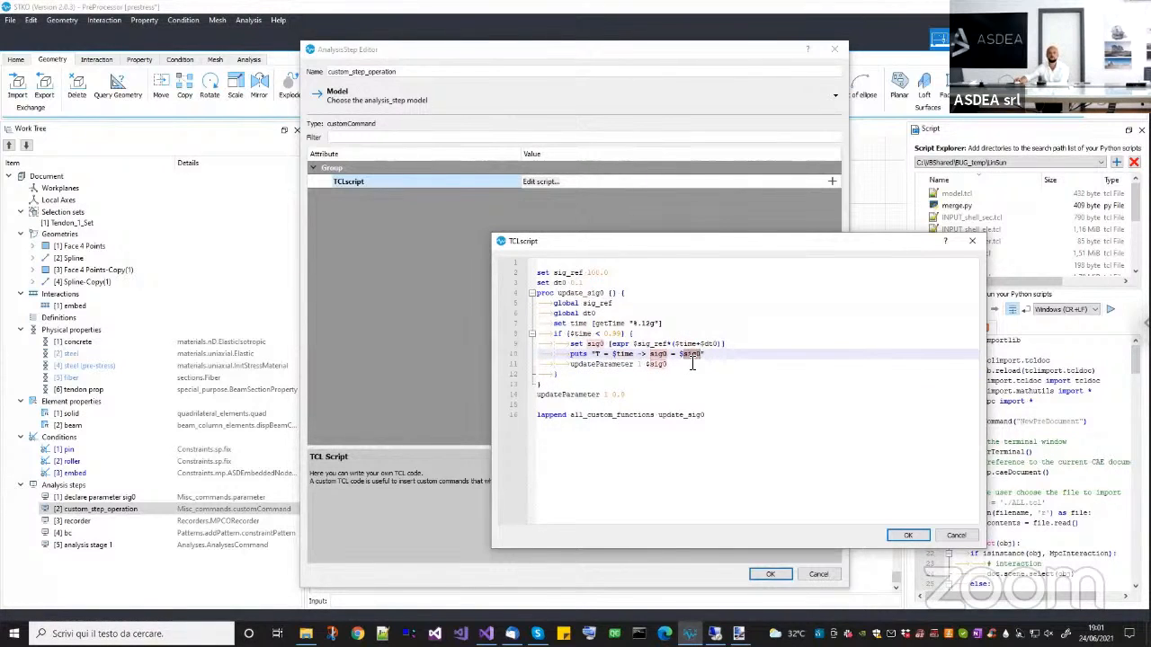
pyautogui.click(909, 536)
pyautogui.click(769, 574)
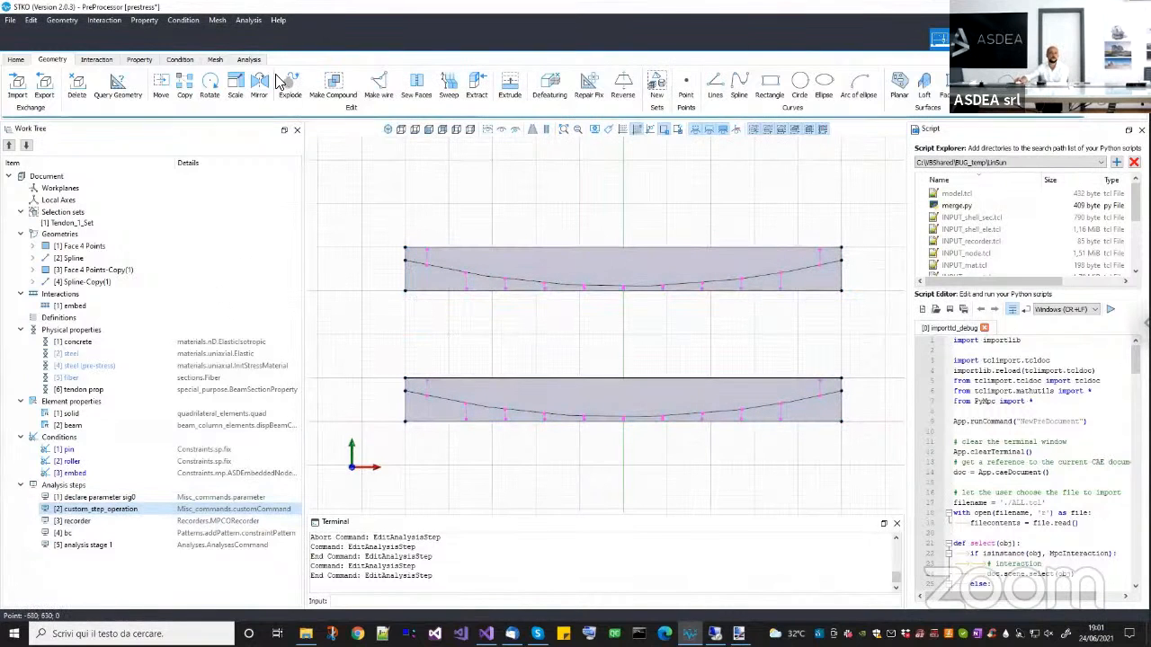
# Run the analysis with the OpenSees solver and enlarge the console to review the sig0 value printed at each increment.
pyautogui.click(248, 59)
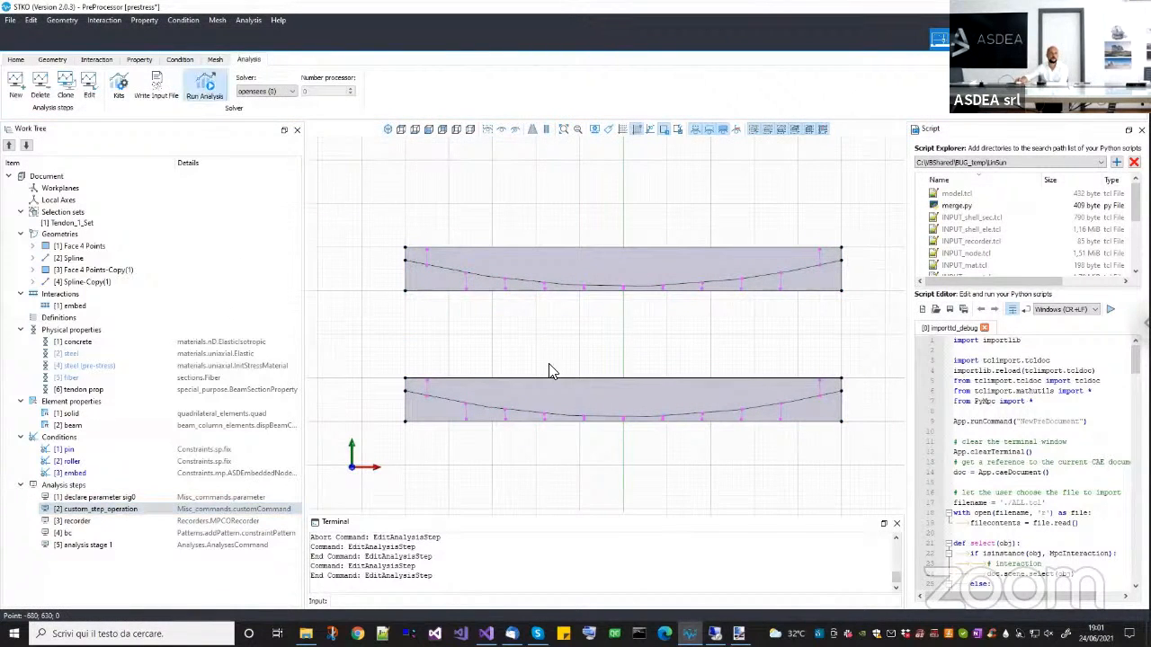
pyautogui.click(766, 532)
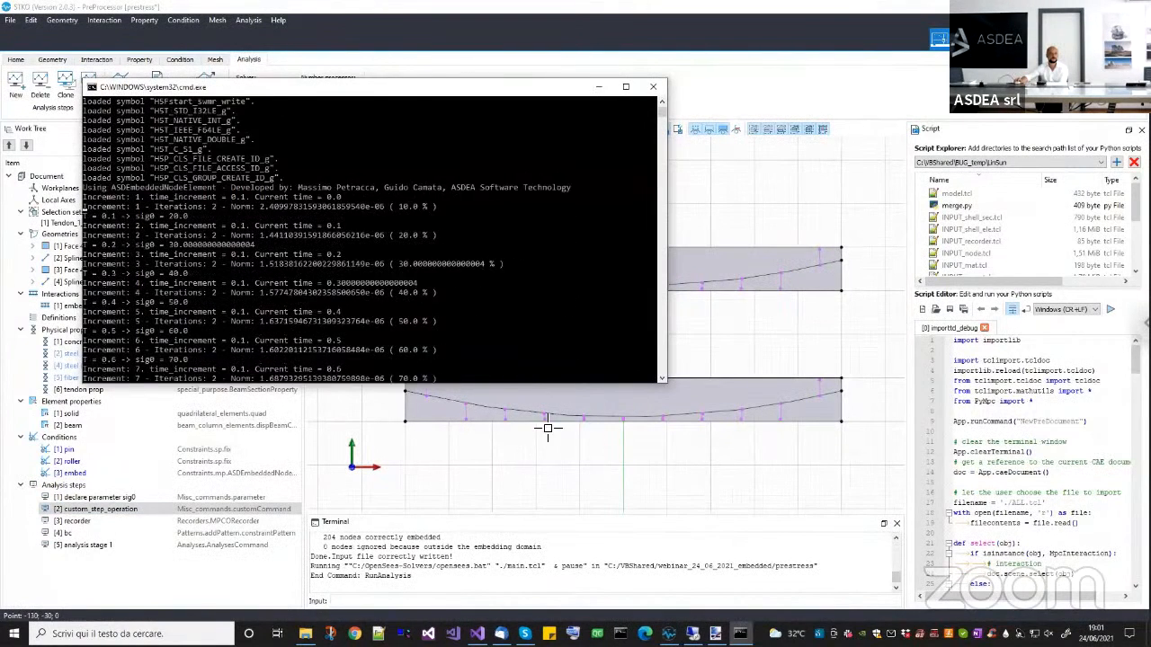
pyautogui.click(384, 379)
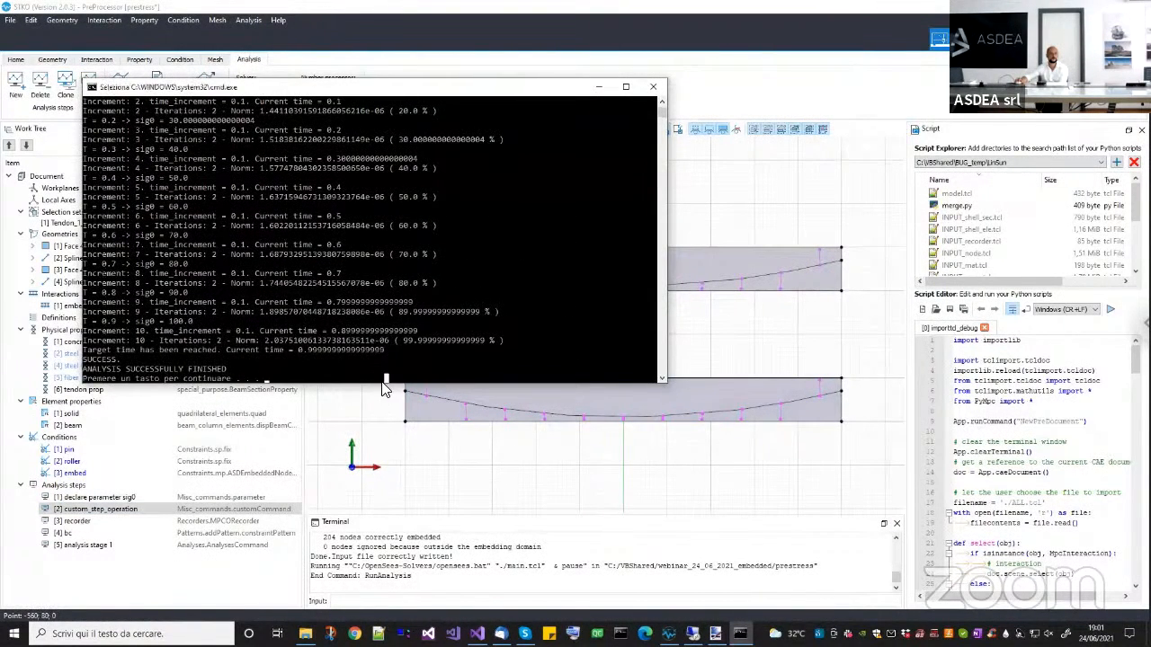
pyautogui.click(362, 378)
pyautogui.moveTo(362, 378); pyautogui.dragTo(362, 455)
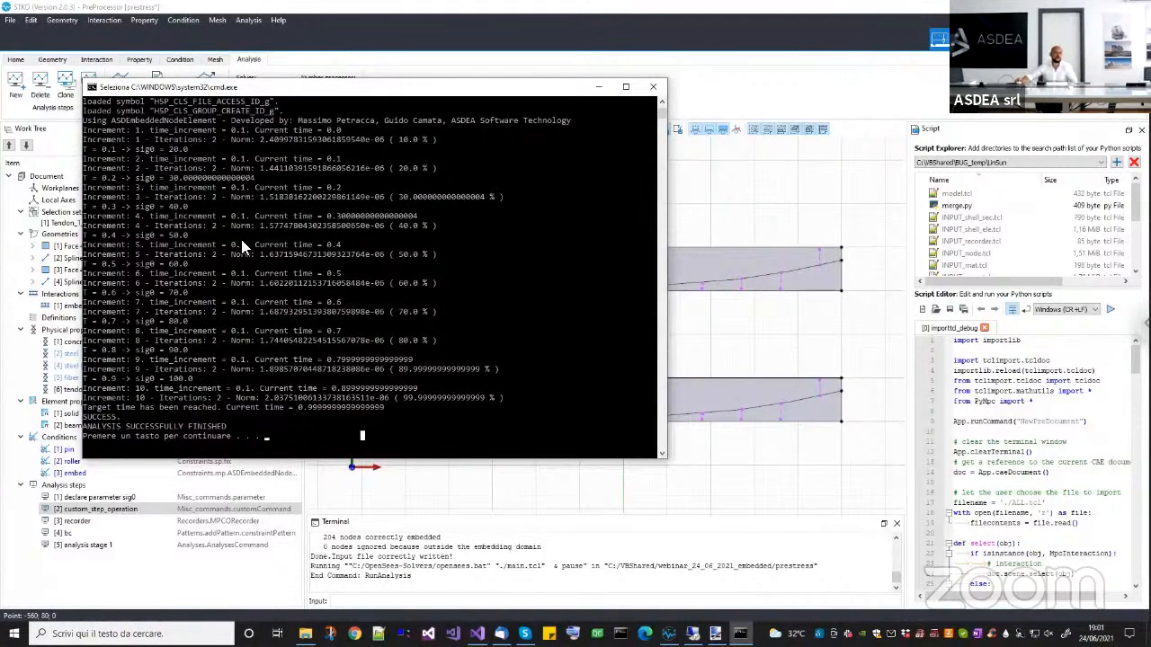
pyautogui.scroll(4, 168, 260)
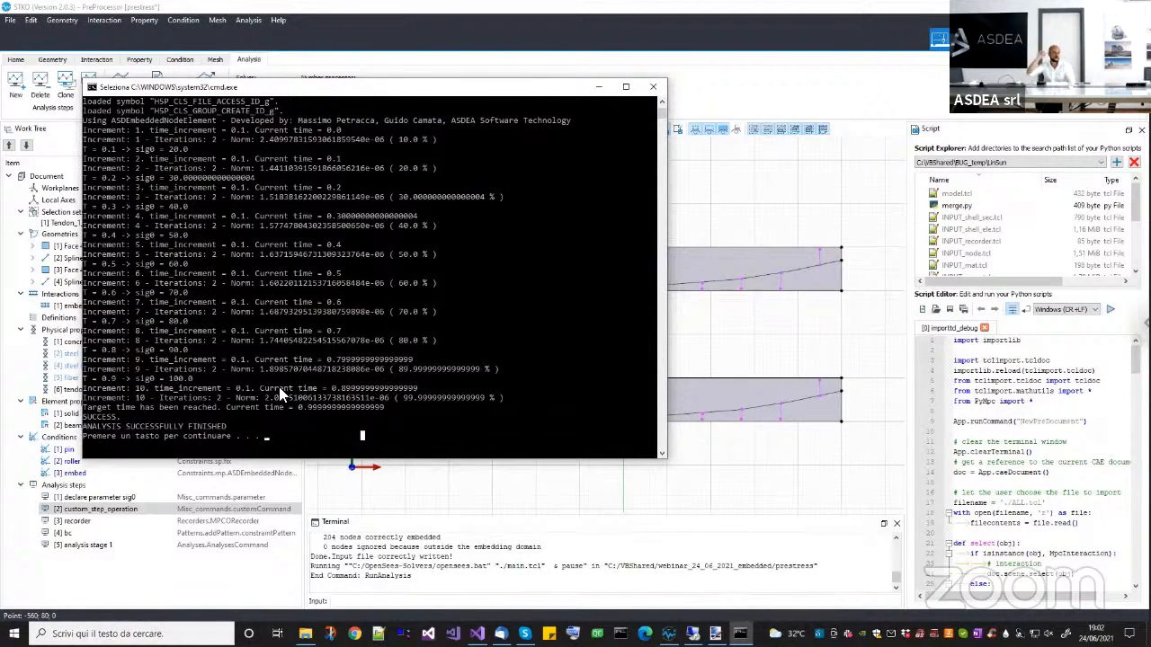
# Close the solver console, switch to the post-processor, and open the results.mpco database from the prestress folder.
pyautogui.click(652, 86)
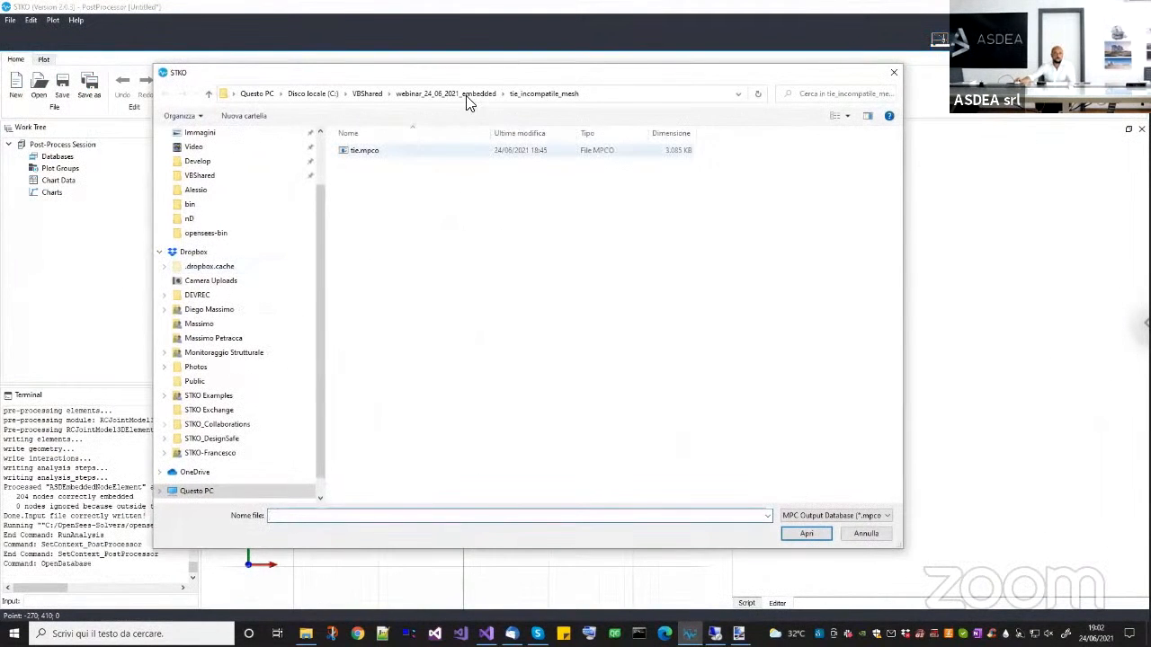
pyautogui.press('BackSpace')
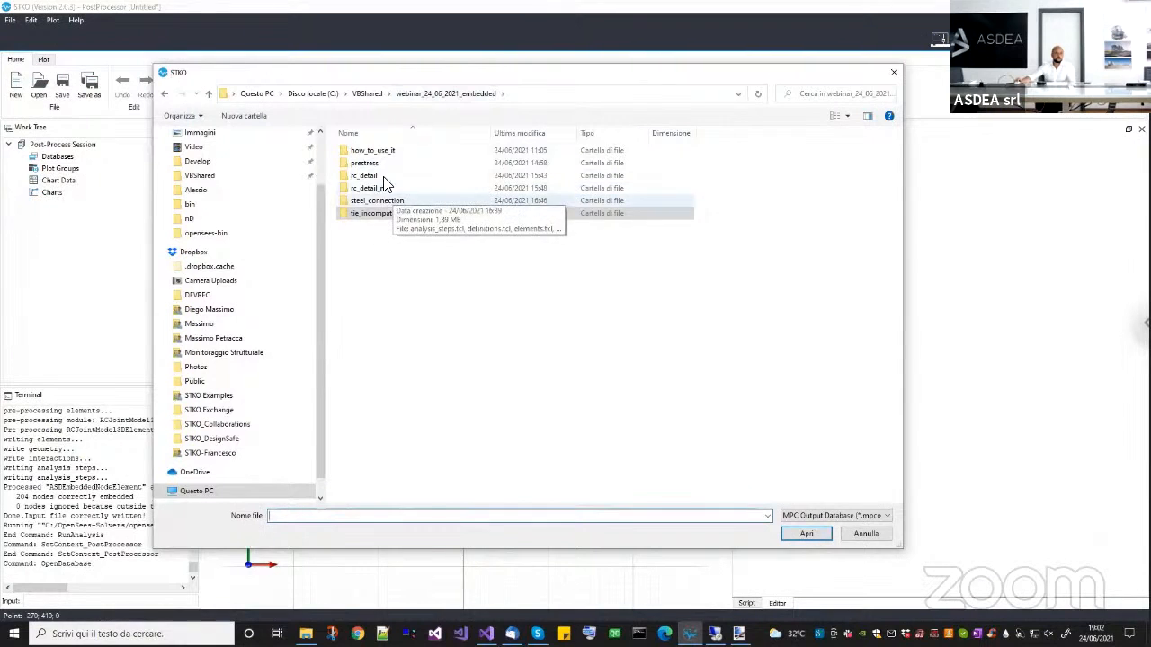
pyautogui.doubleClick(383, 165)
pyautogui.doubleClick(377, 161)
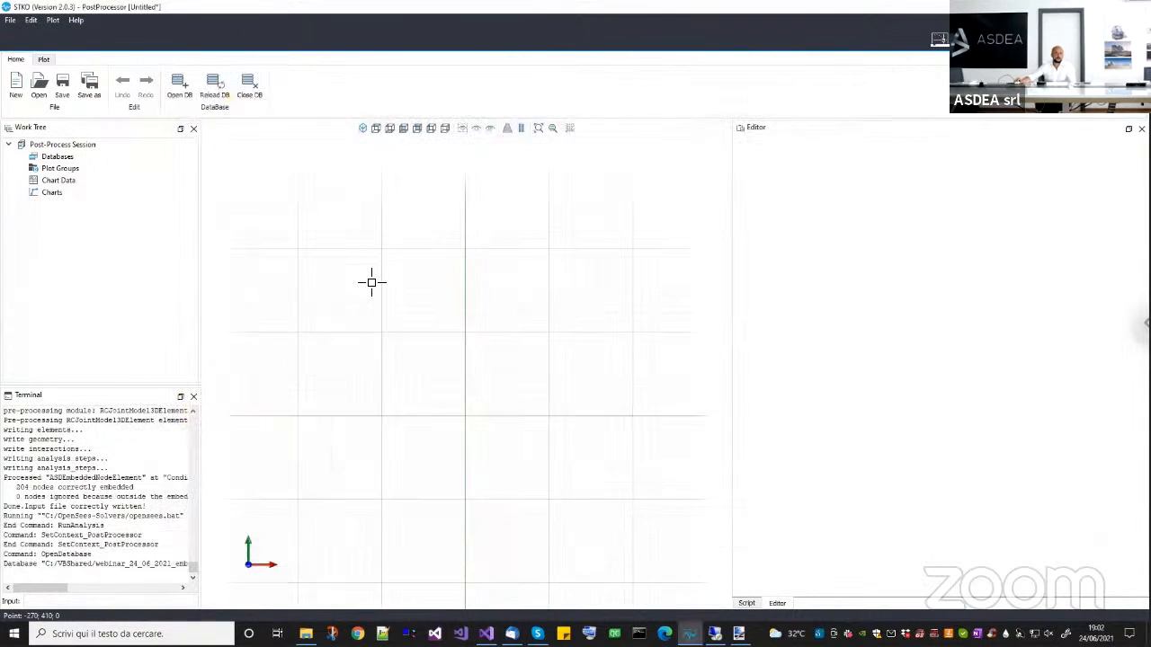
# Set the deformation scale of the new plot group's Surface Color Map to 100 and fit both beams in view.
pyautogui.scroll(-3, 423, 333)
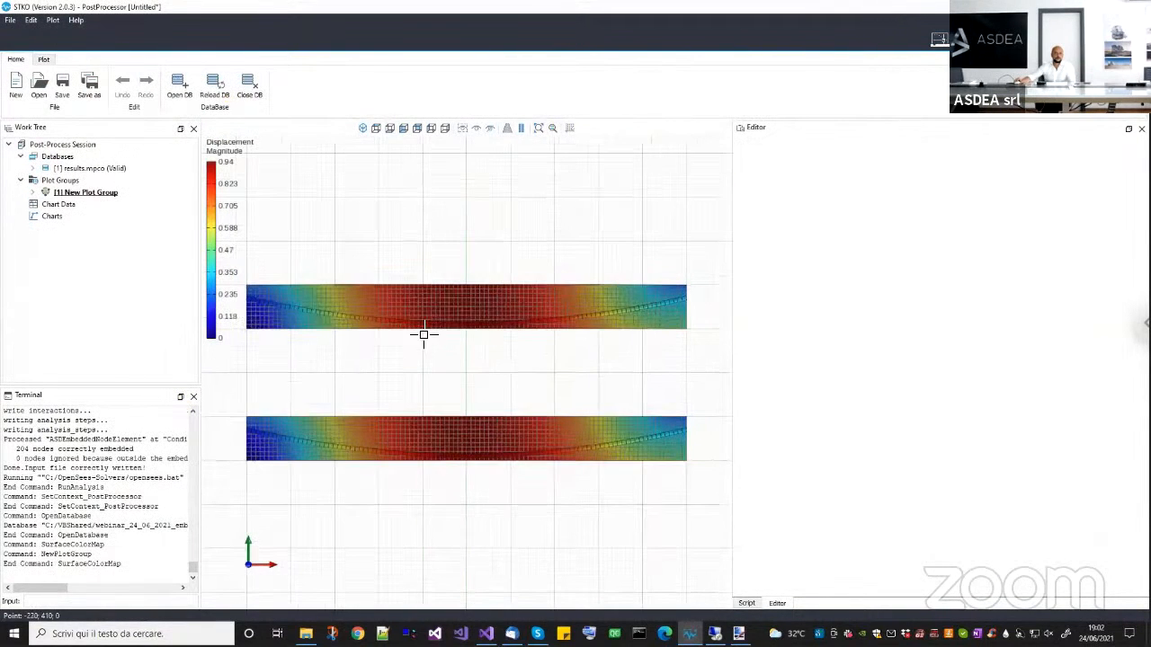
pyautogui.click(33, 192)
pyautogui.click(67, 192)
pyautogui.click(77, 204)
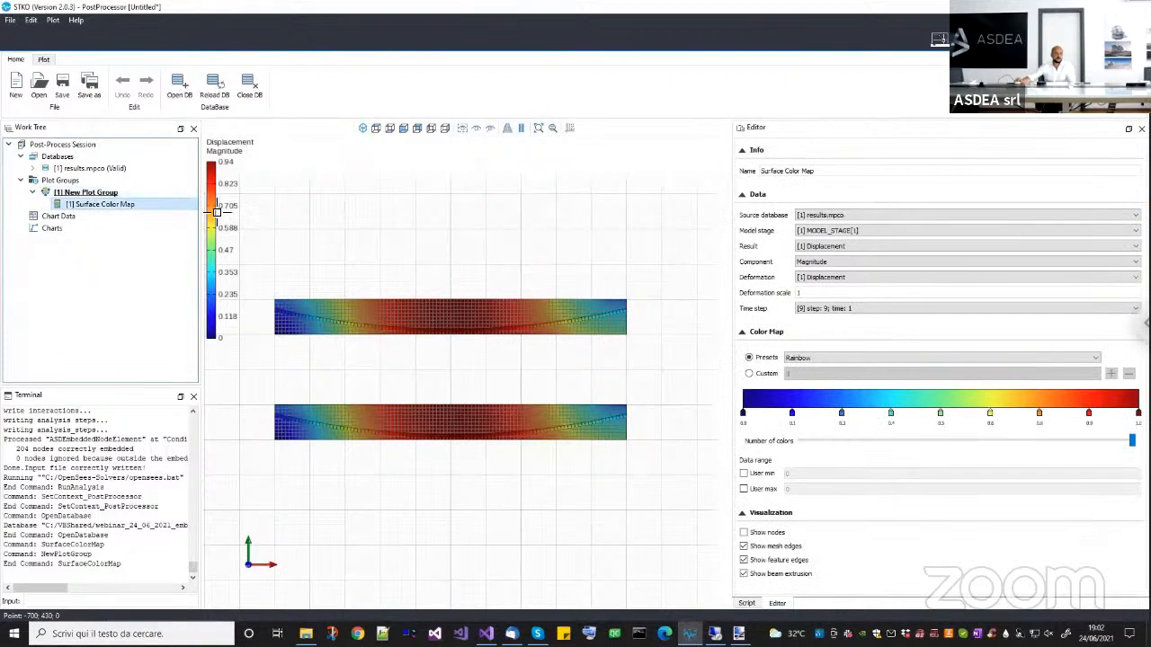
pyautogui.click(816, 294)
pyautogui.write('00')
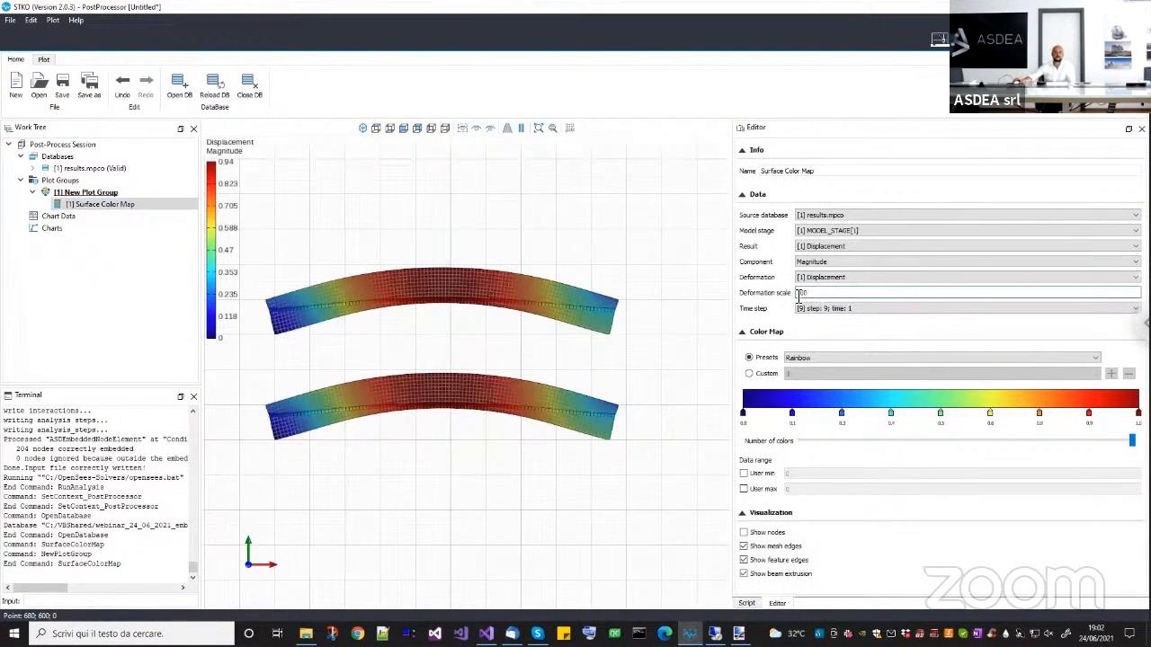
pyautogui.moveTo(653, 410); pyautogui.dragTo(670, 426, button='middle')
# Scrub the New Plot Group animation back to frame 1 to compare the two beams.
pyautogui.click(106, 192)
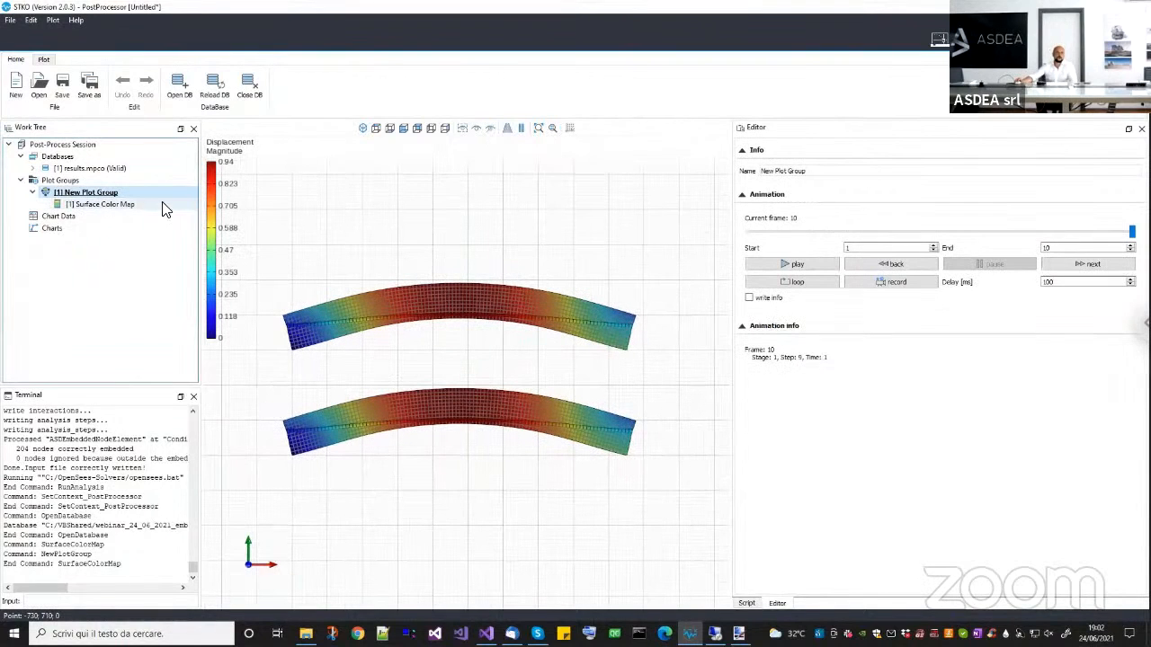
pyautogui.moveTo(1132, 232); pyautogui.dragTo(737, 236)
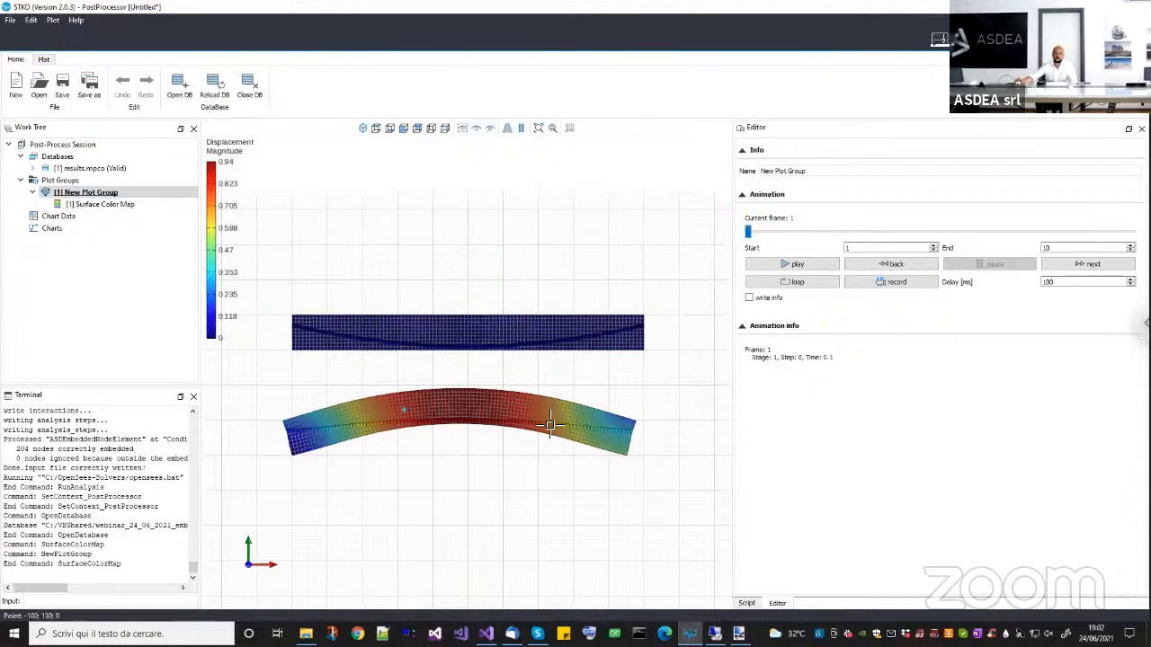
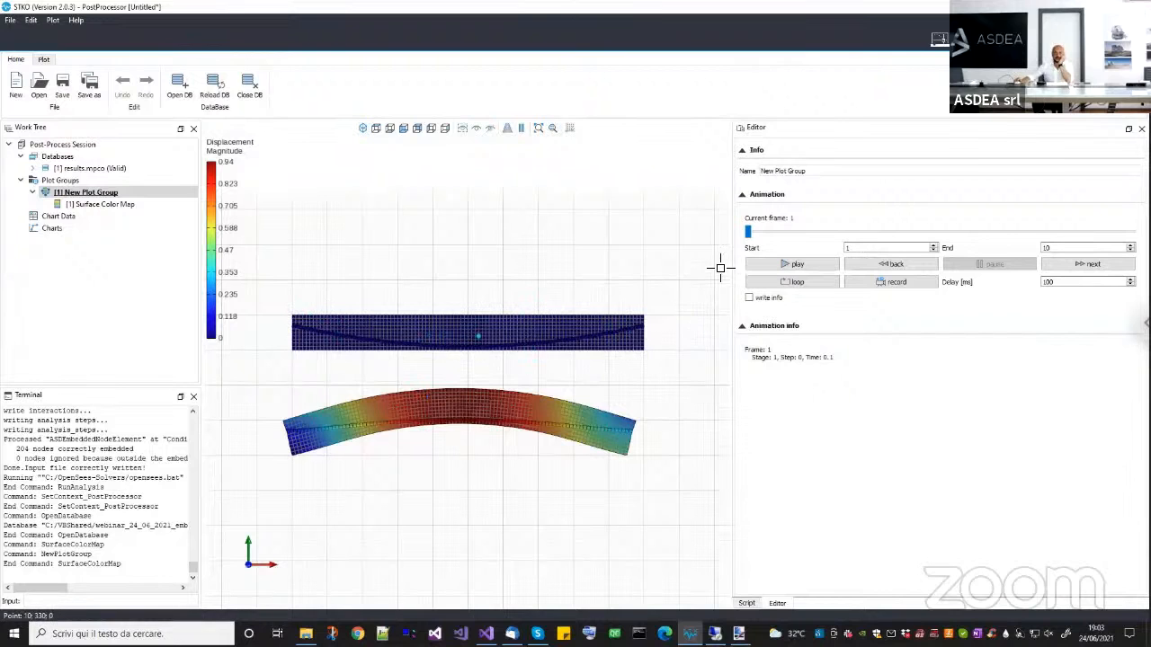
# Play the New Plot Group animation through to frame 10 and compare the deformed shapes of the two beams.
pyautogui.click(771, 265)
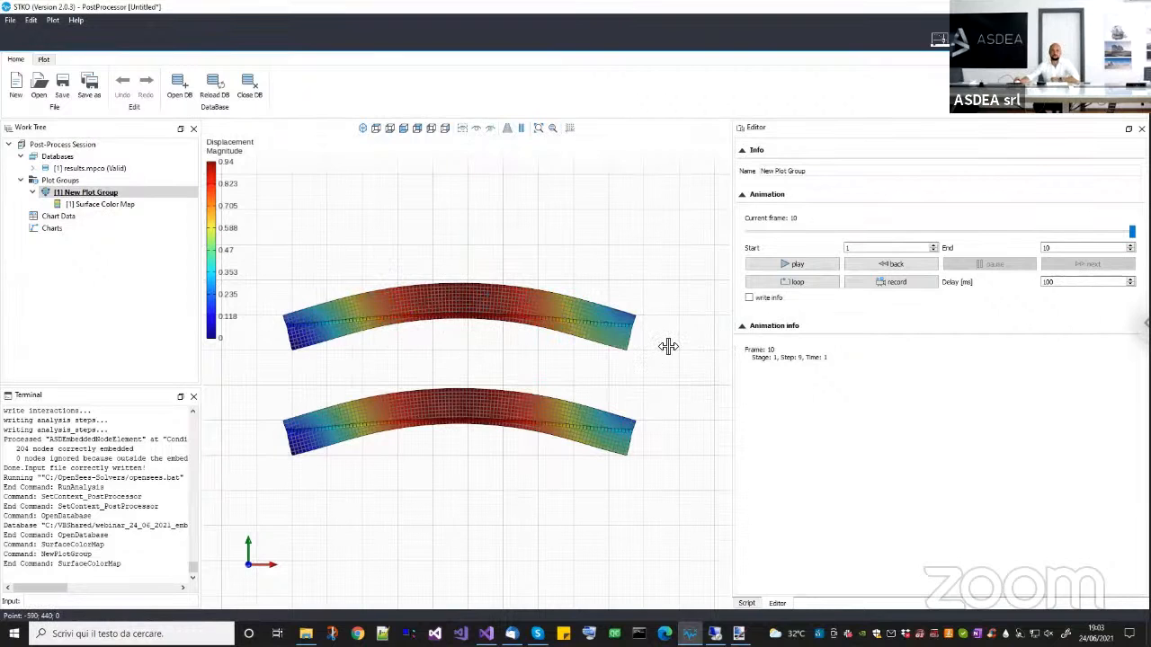
pyautogui.moveTo(633, 402); pyautogui.dragTo(633, 403, button='middle')
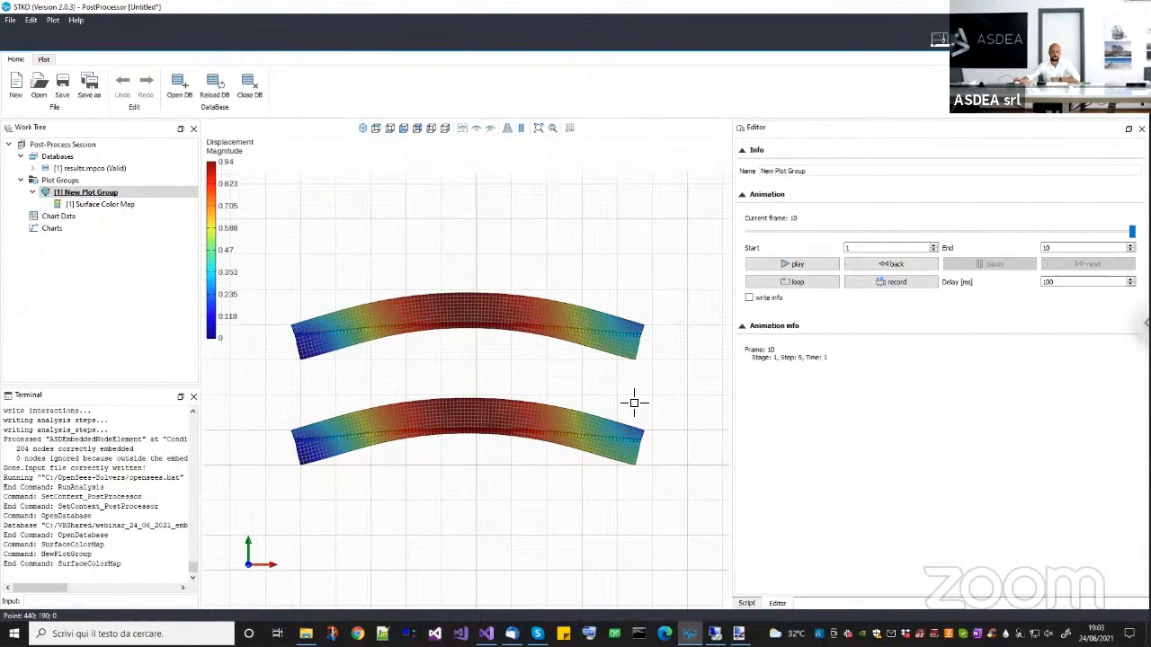
pyautogui.scroll(-2, 627, 402)
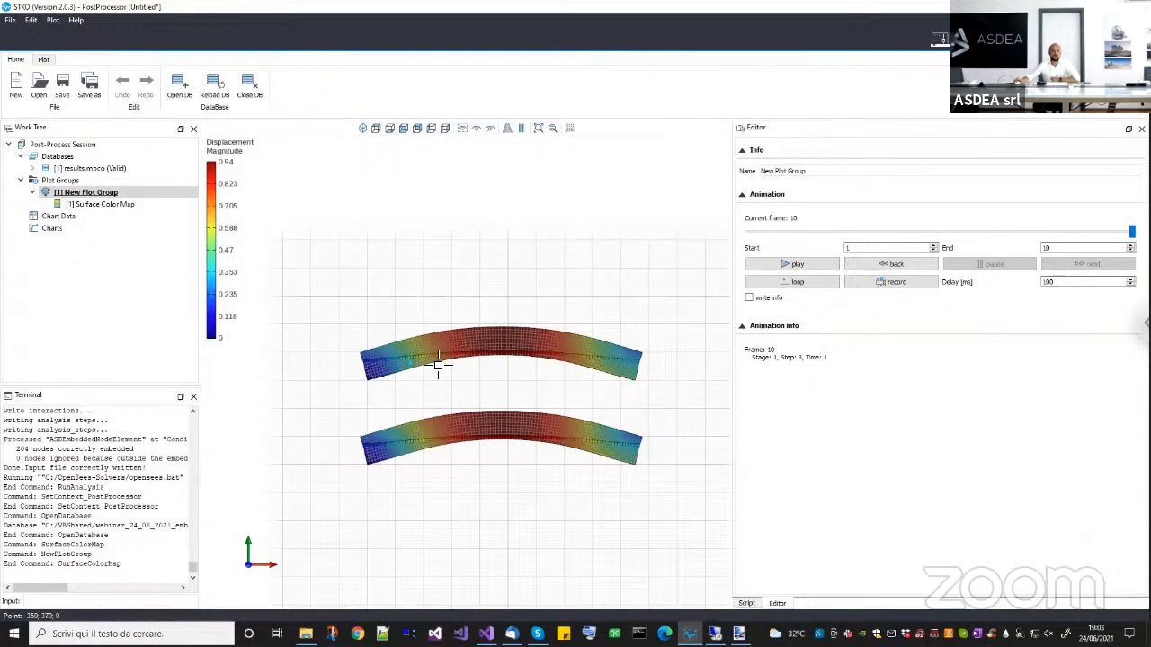
pyautogui.scroll(2, 463, 360)
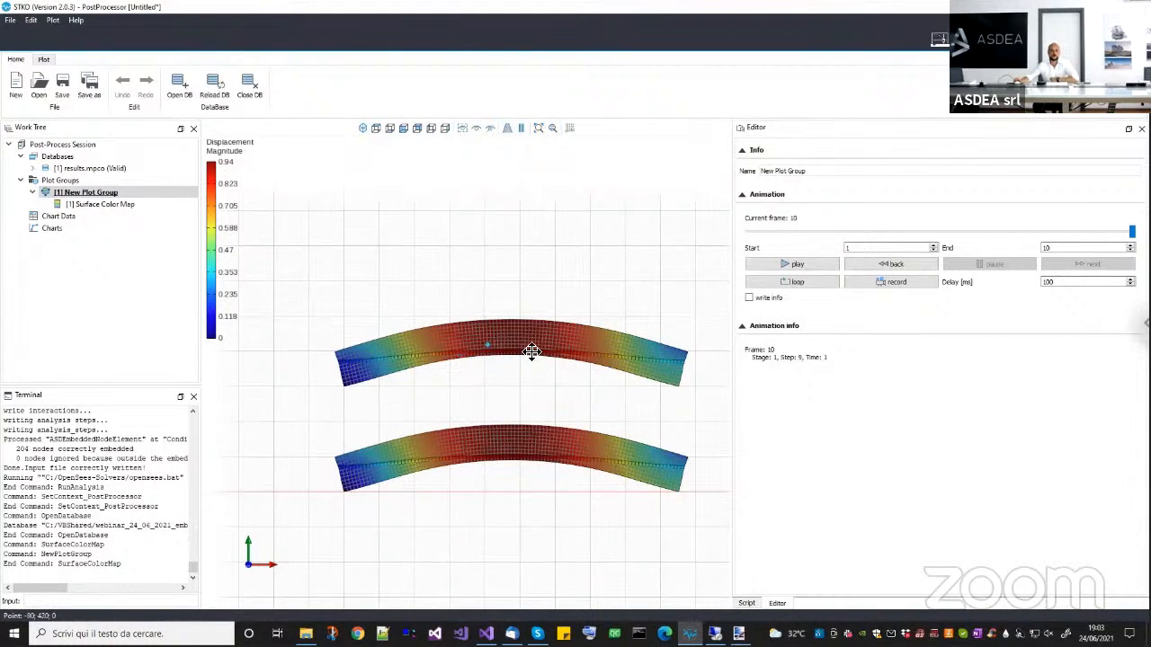
pyautogui.moveTo(531, 351); pyautogui.dragTo(513, 341, button='middle')
# Start a new post-processing document without saving the untitled session, and switch back to the pre-processor.
pyautogui.click(15, 85)
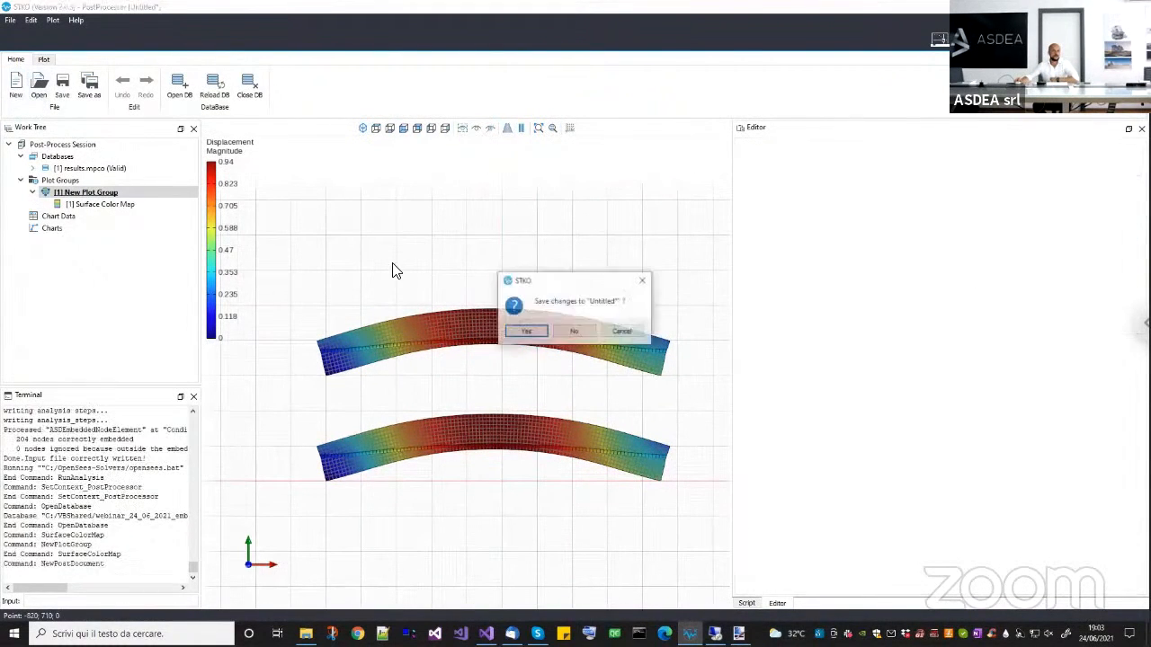
pyautogui.click(573, 332)
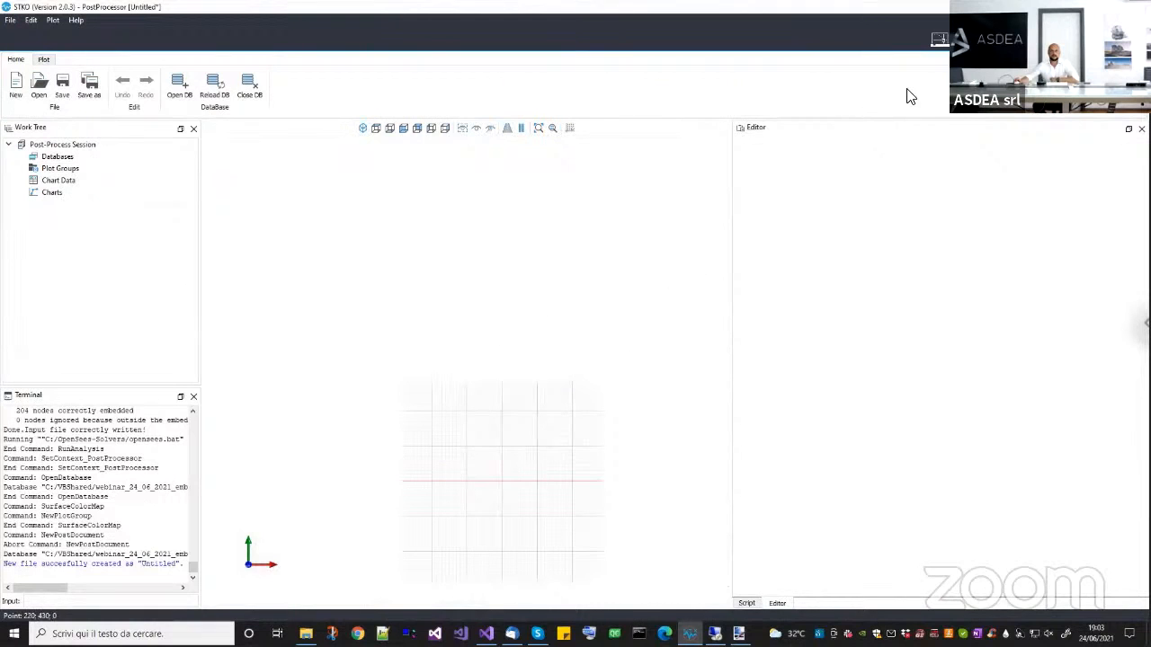
pyautogui.click(938, 40)
# Save the prestress pre-processor document.
pyautogui.moveTo(548, 306); pyautogui.dragTo(495, 342, button='middle')
pyautogui.click(15, 59)
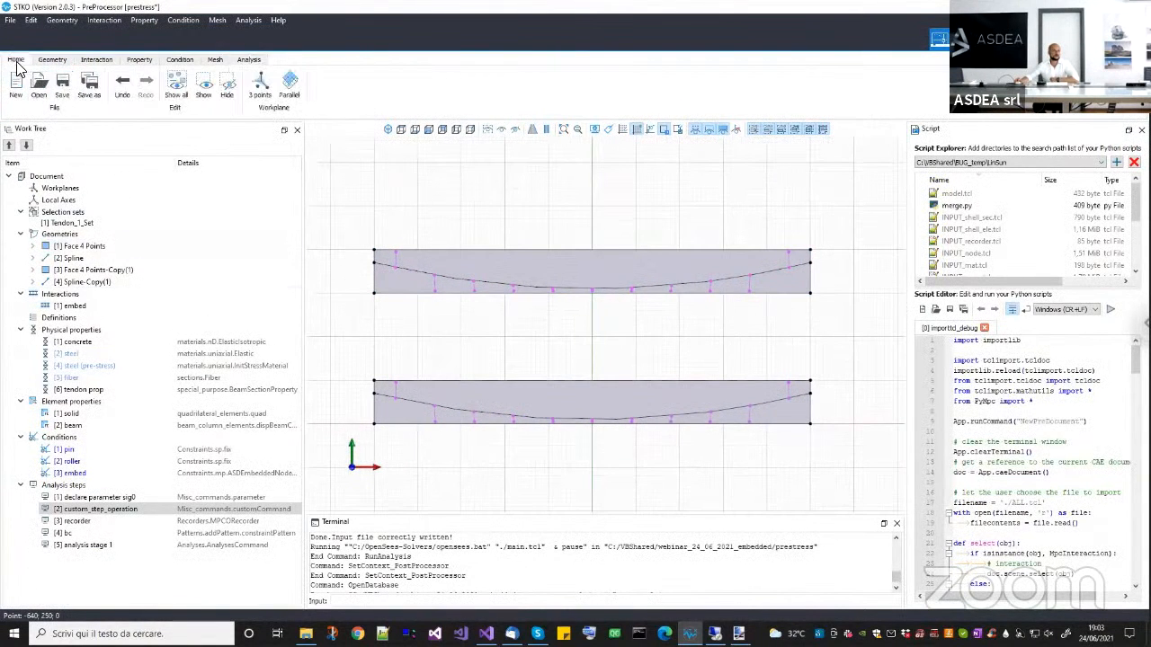
pyautogui.click(62, 87)
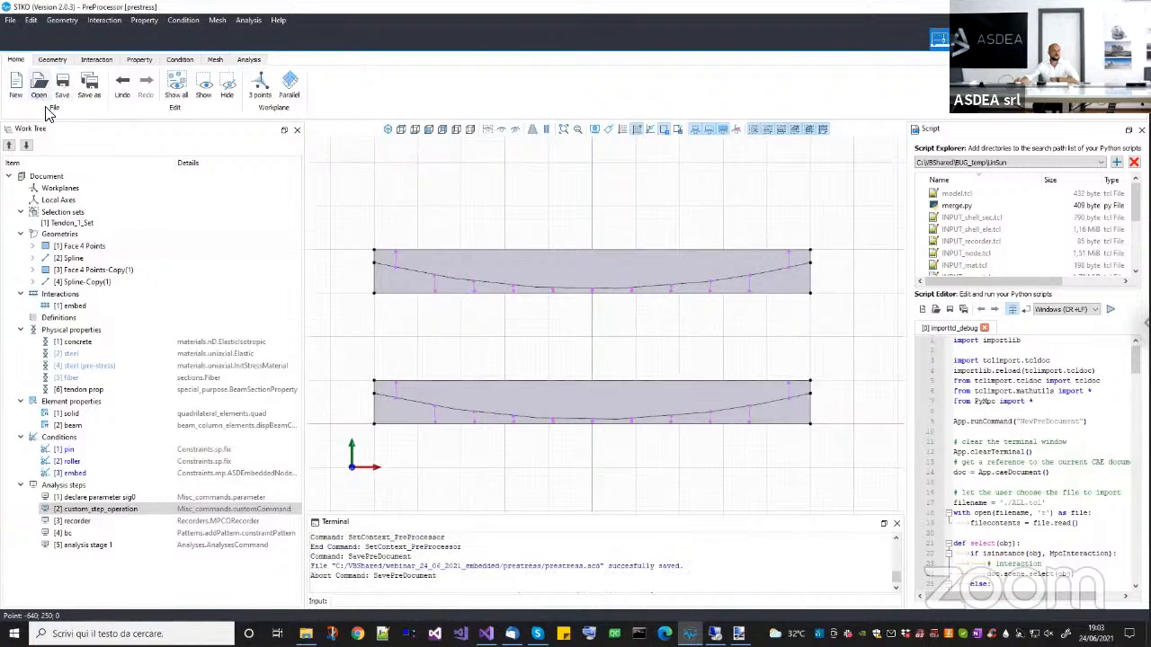
# Open the rc_detail document from the rc_detail folder inside webinar_24_06_2021_embedded.
pyautogui.click(38, 86)
pyautogui.click(550, 332)
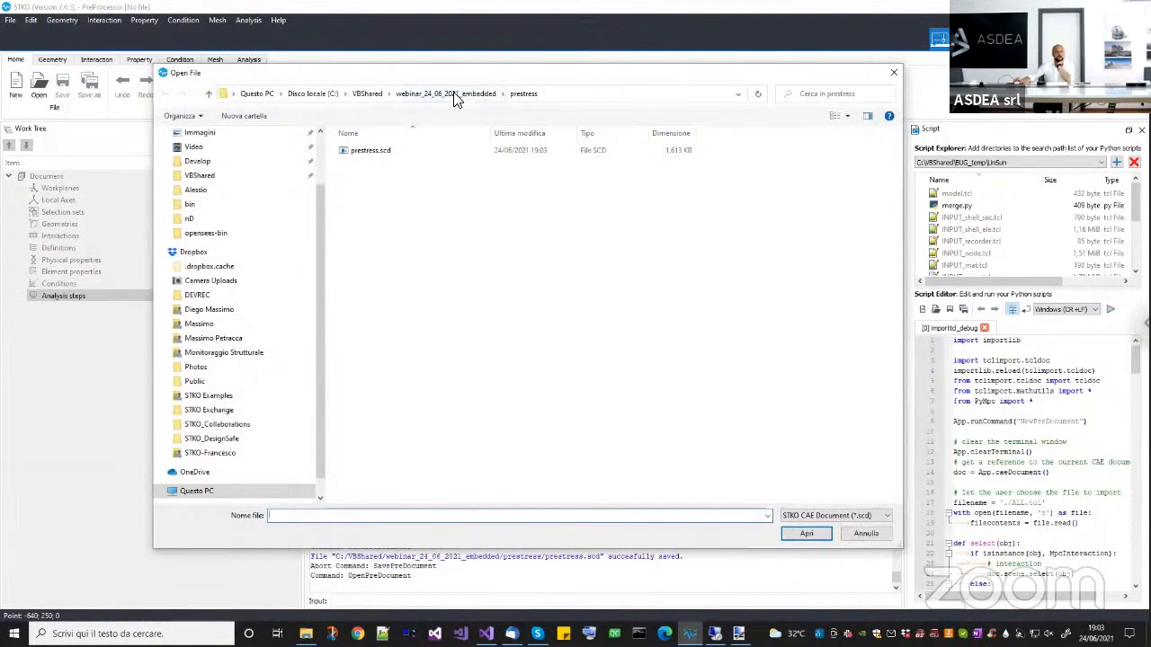
pyautogui.click(455, 93)
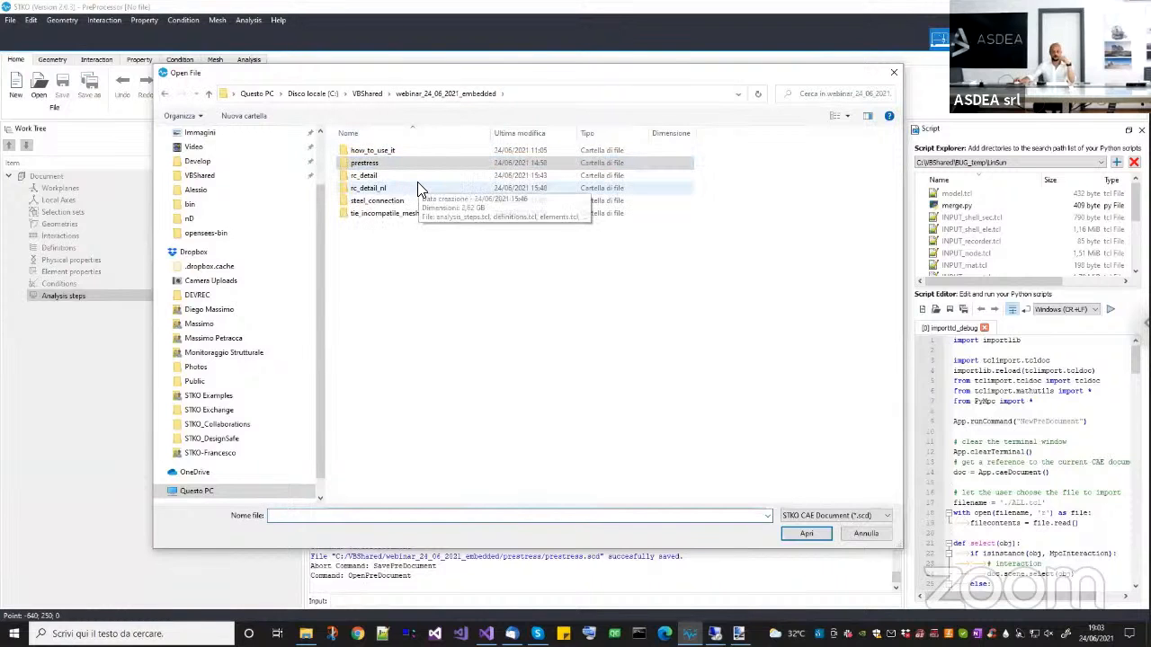
pyautogui.doubleClick(383, 178)
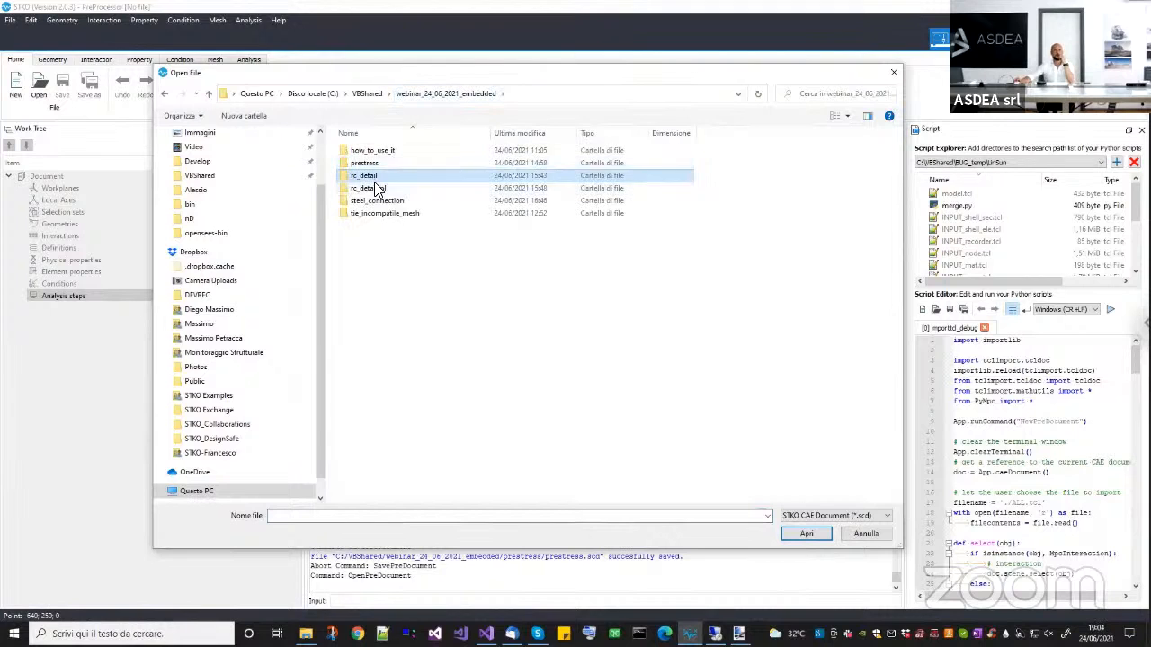
pyautogui.click(374, 185)
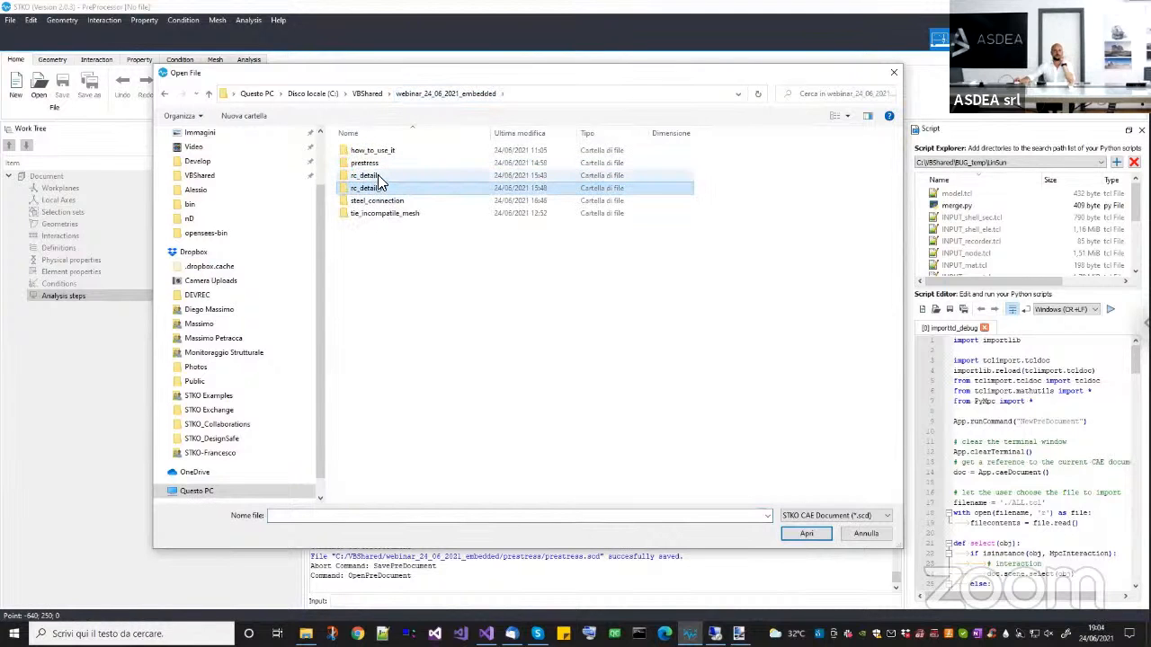
pyautogui.doubleClick(378, 177)
pyautogui.doubleClick(368, 151)
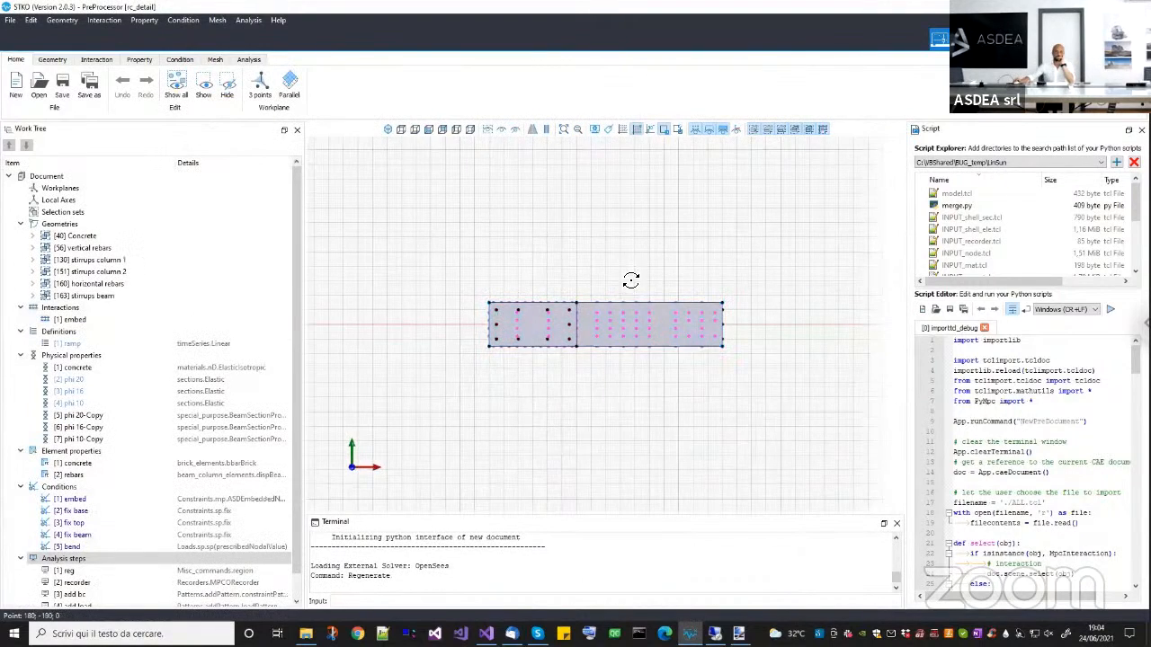
# Show the column-beam joint in the property context without vertices and colour it by physical property.
pyautogui.moveTo(660, 317)
pyautogui.mouseDown(button='middle')
pyautogui.moveTo(668, 293)
pyautogui.moveTo(640, 356)
pyautogui.moveTo(470, 386)
pyautogui.moveTo(529, 415)
pyautogui.moveTo(545, 404)
pyautogui.moveTo(570, 441)
pyautogui.moveTo(596, 442)
pyautogui.moveTo(583, 364)
pyautogui.moveTo(635, 226)
pyautogui.mouseUp(button='middle')
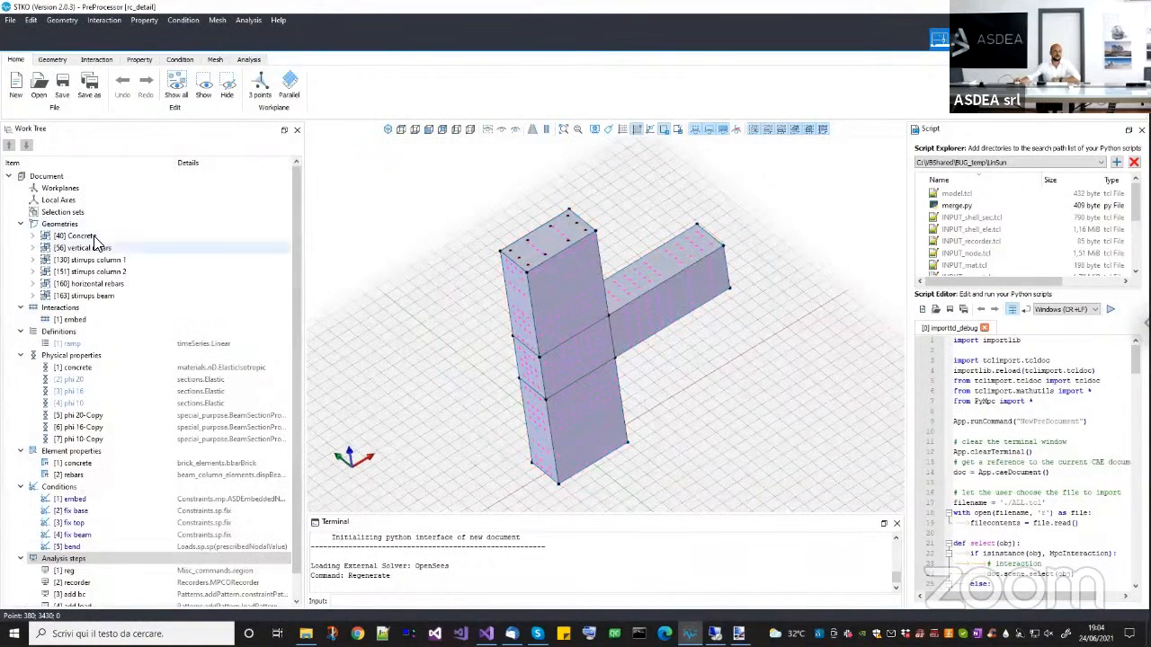
pyautogui.click(94, 238)
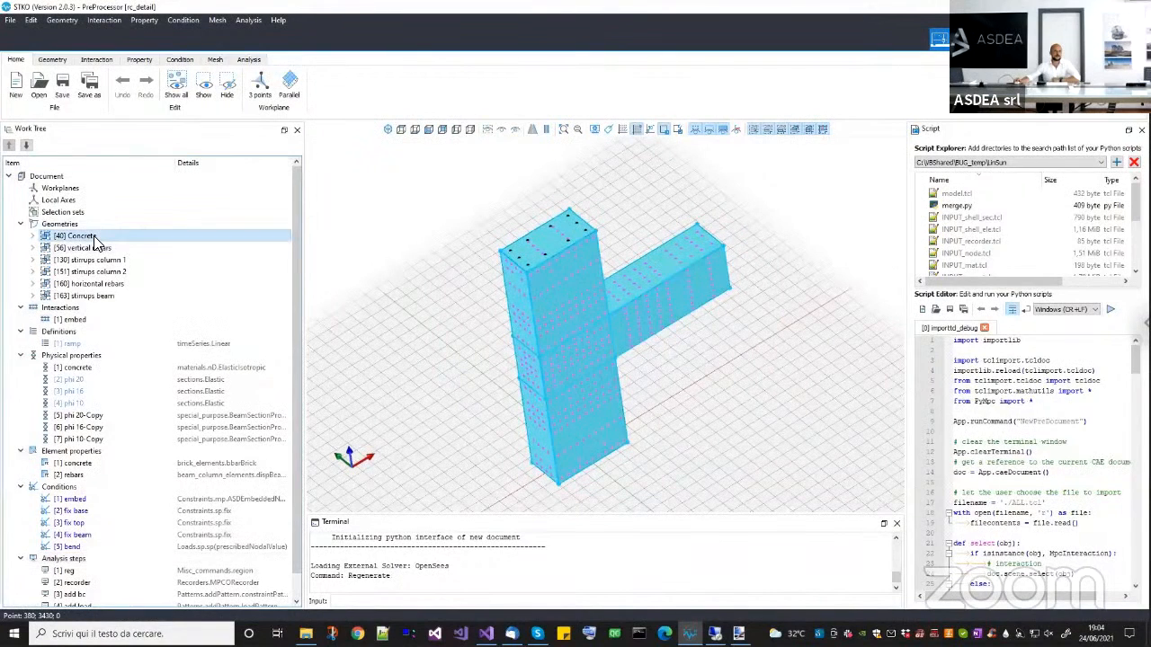
pyautogui.click(139, 60)
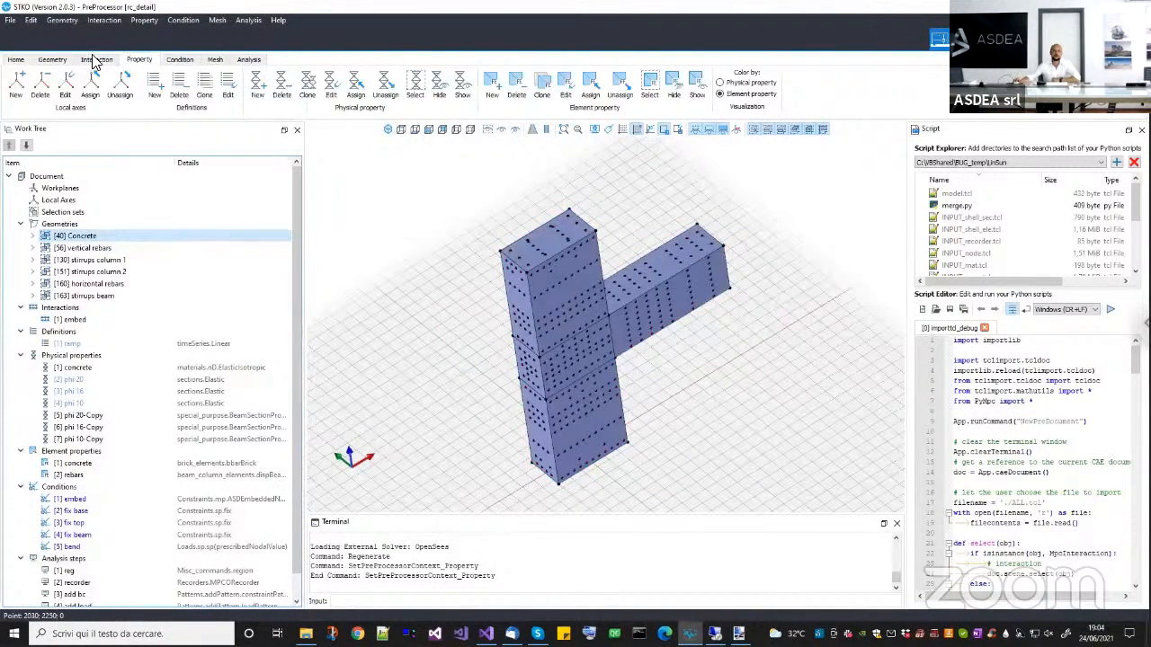
pyautogui.click(55, 61)
pyautogui.click(139, 60)
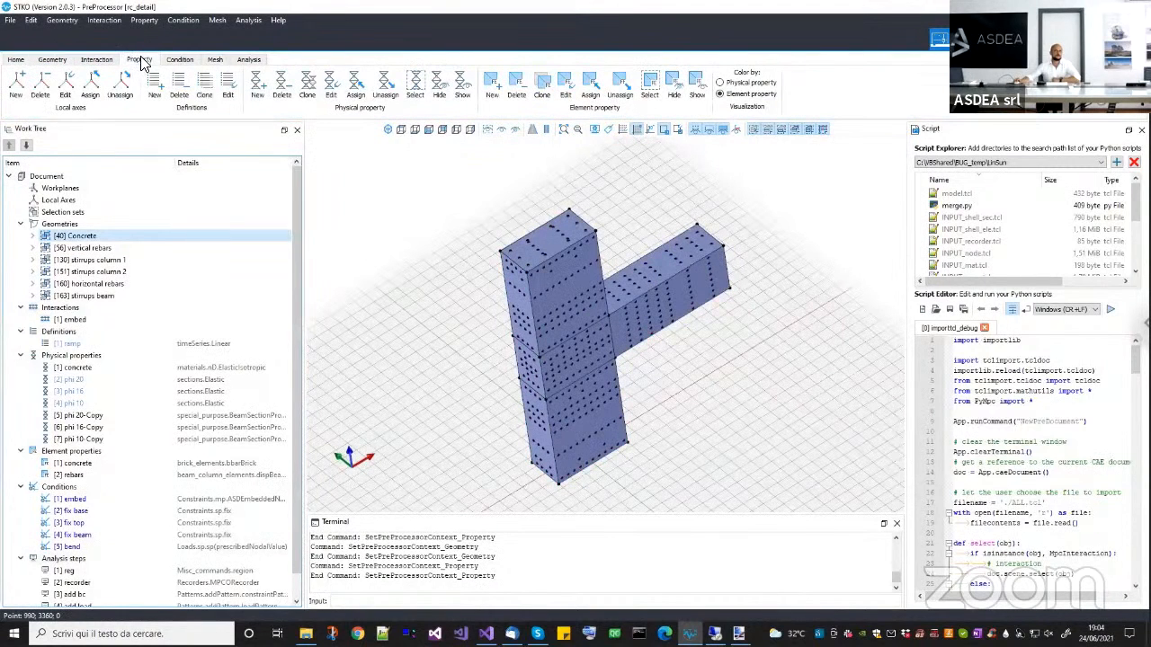
pyautogui.click(698, 132)
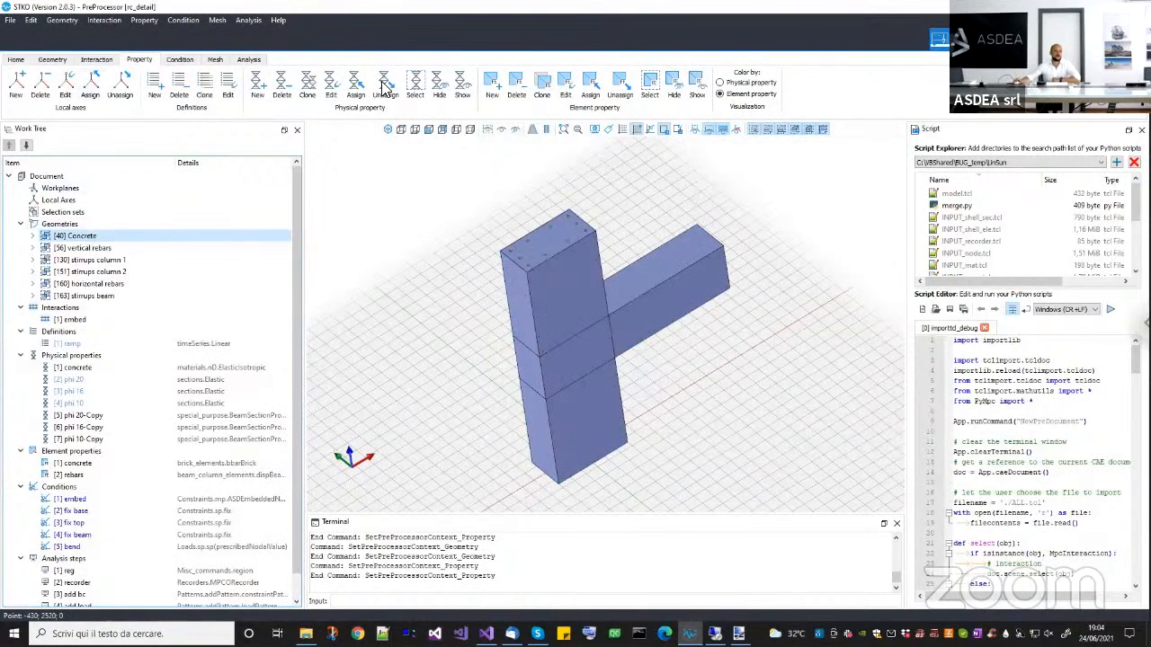
pyautogui.click(733, 83)
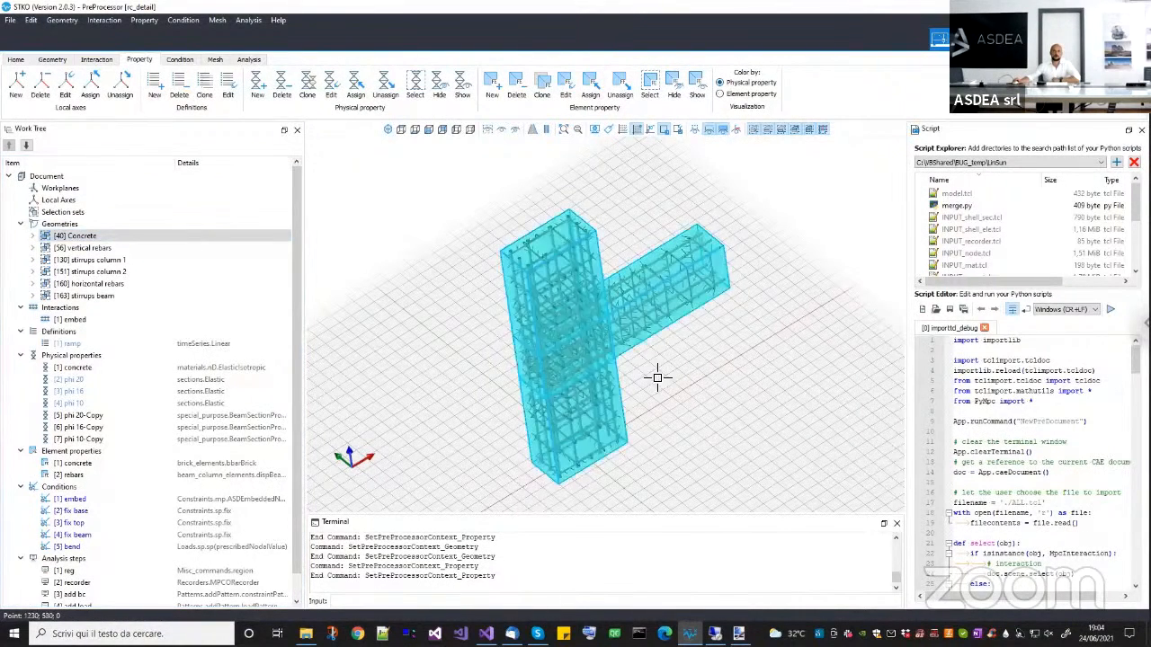
# Turn off the workplane grid's visibility and inspect the rebars inside the concrete column and beam.
pyautogui.click(636, 130)
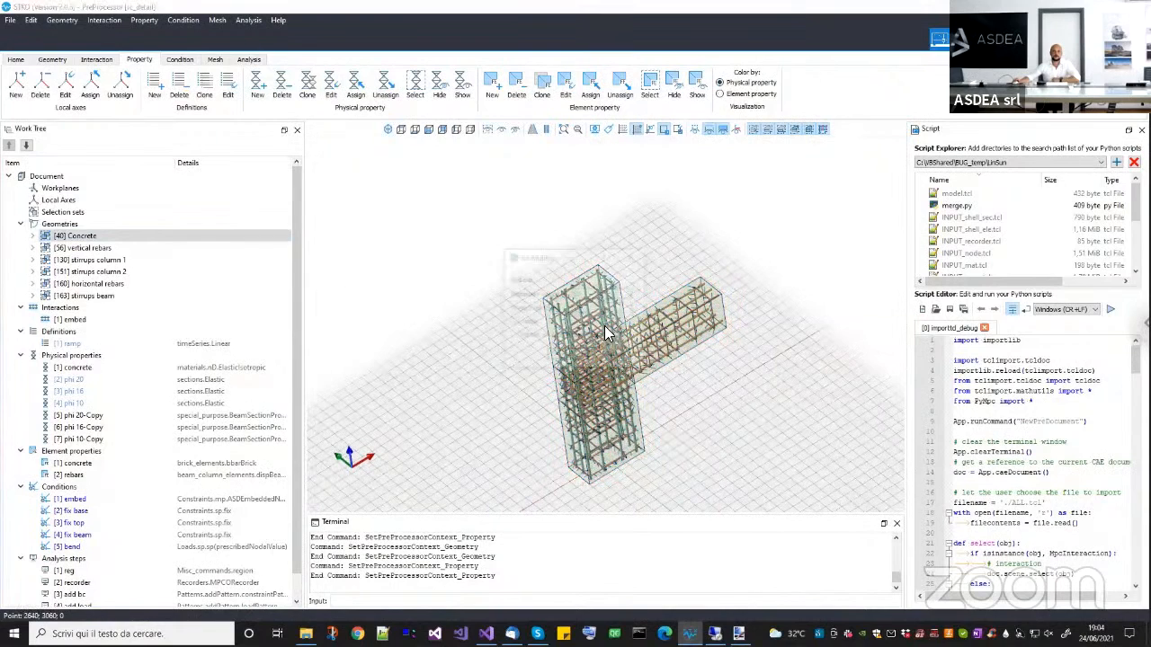
pyautogui.click(569, 356)
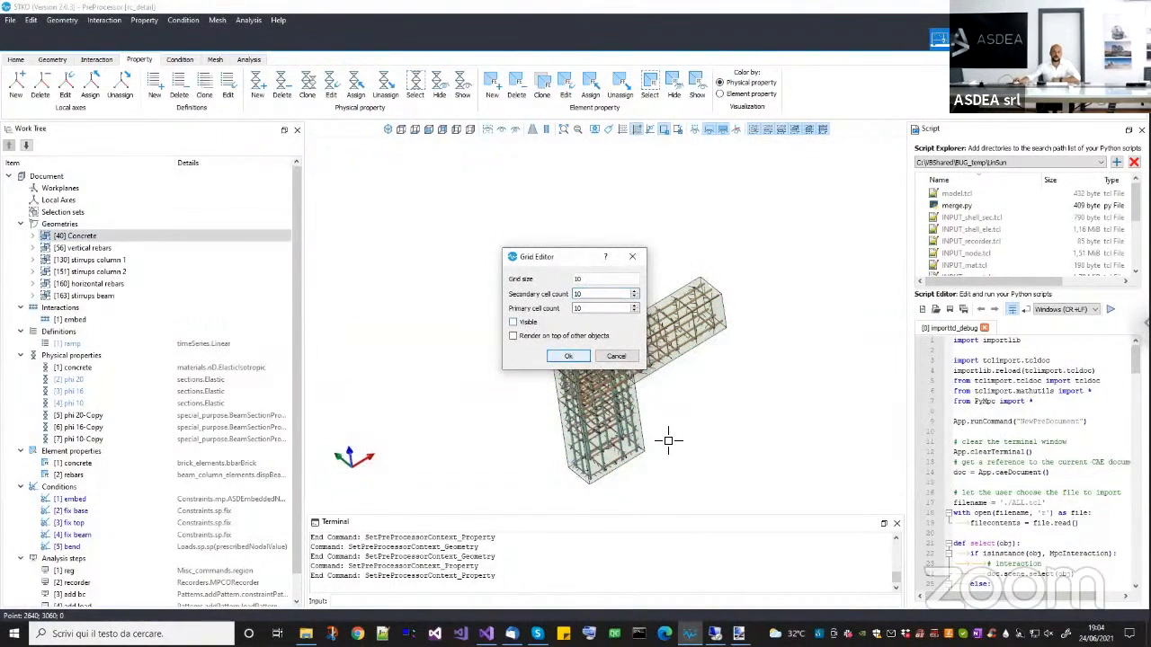
pyautogui.moveTo(648, 391); pyautogui.dragTo(657, 329, button='middle')
pyautogui.scroll(3, 657, 329)
pyautogui.scroll(2, 658, 429)
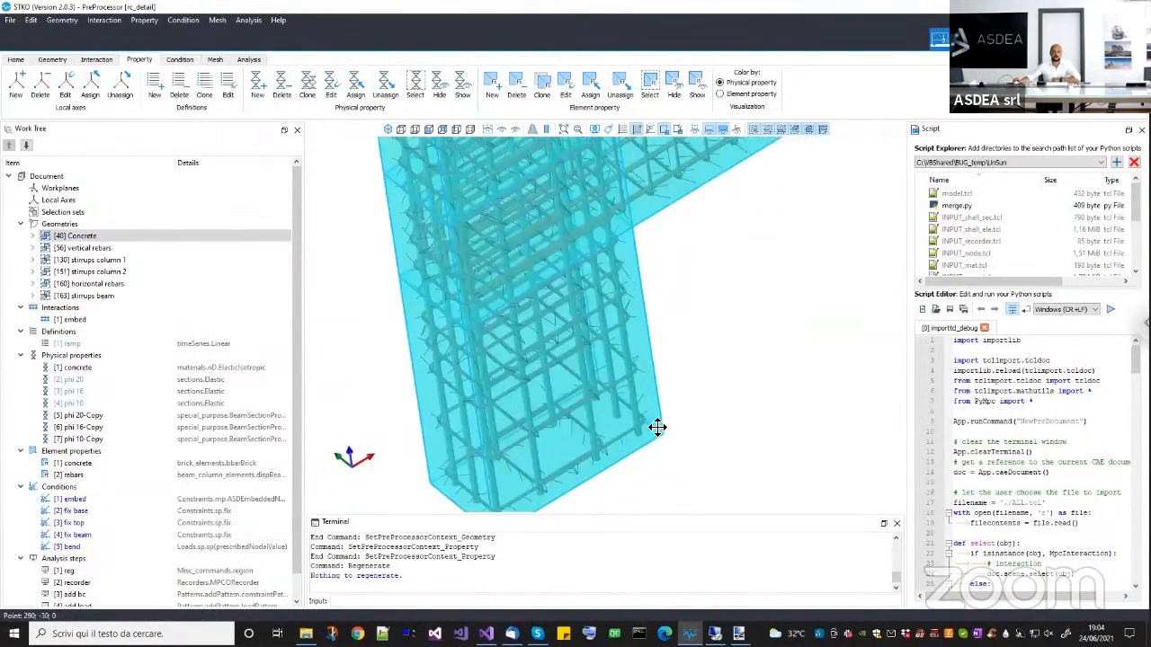
pyautogui.moveTo(657, 429); pyautogui.dragTo(661, 460, button='middle')
pyautogui.moveTo(683, 352); pyautogui.dragTo(682, 427, button='middle')
pyautogui.scroll(-5, 683, 427)
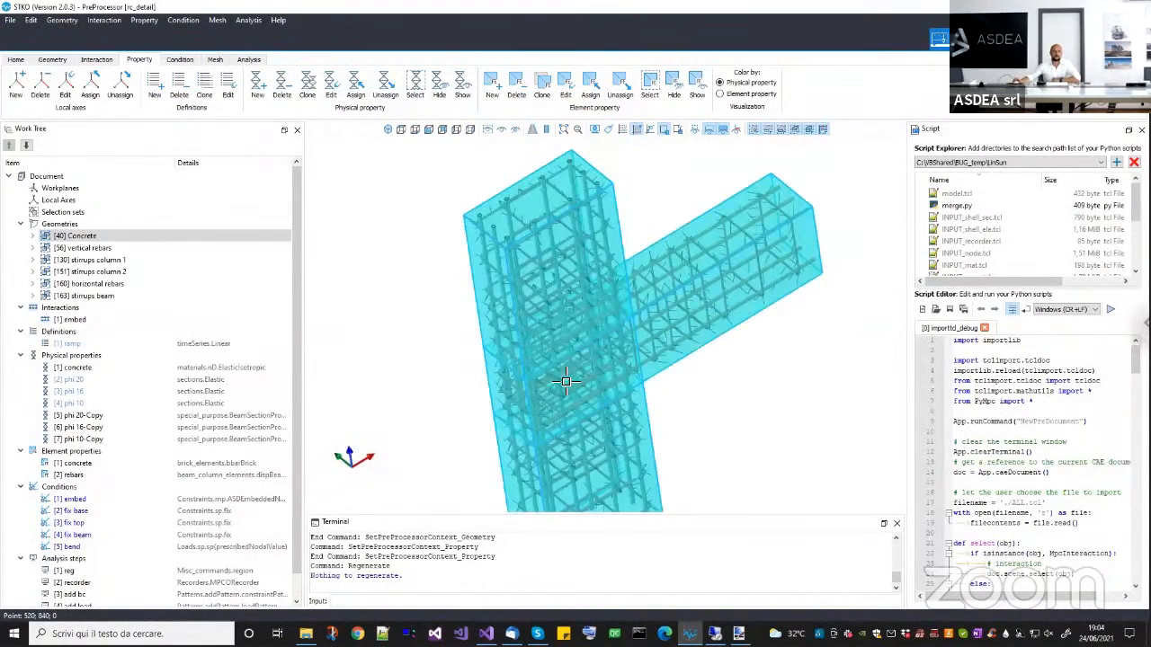
# Select the Concrete geometry group and isolate it in the model view.
pyautogui.rightClick(131, 239)
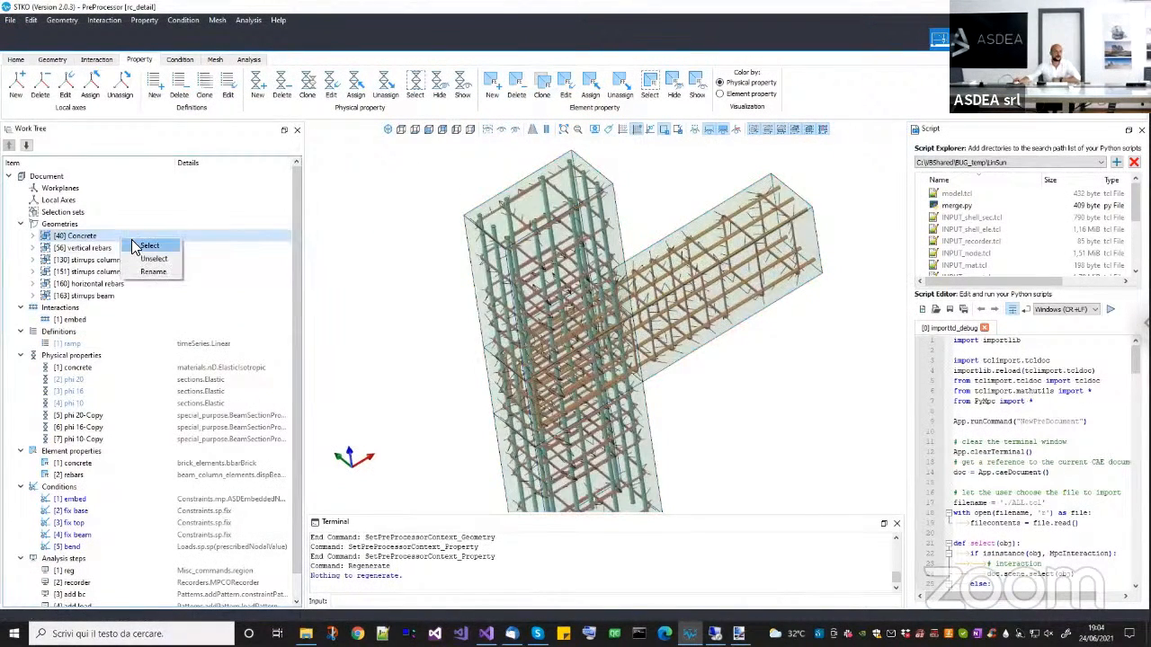
pyautogui.click(154, 241)
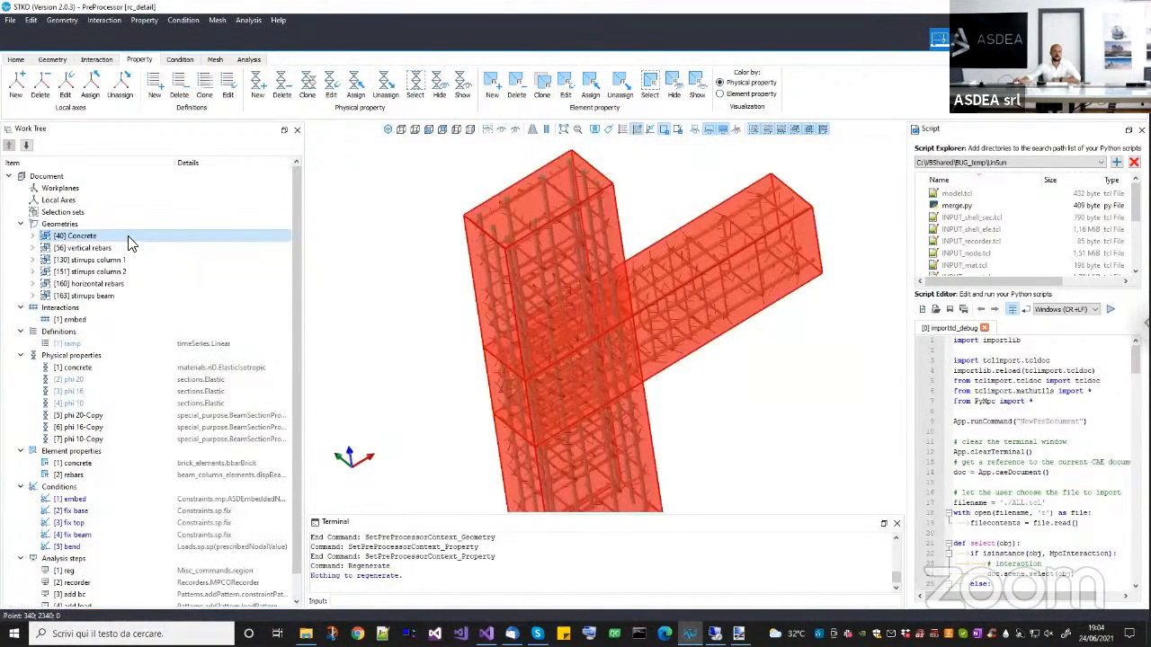
pyautogui.click(502, 132)
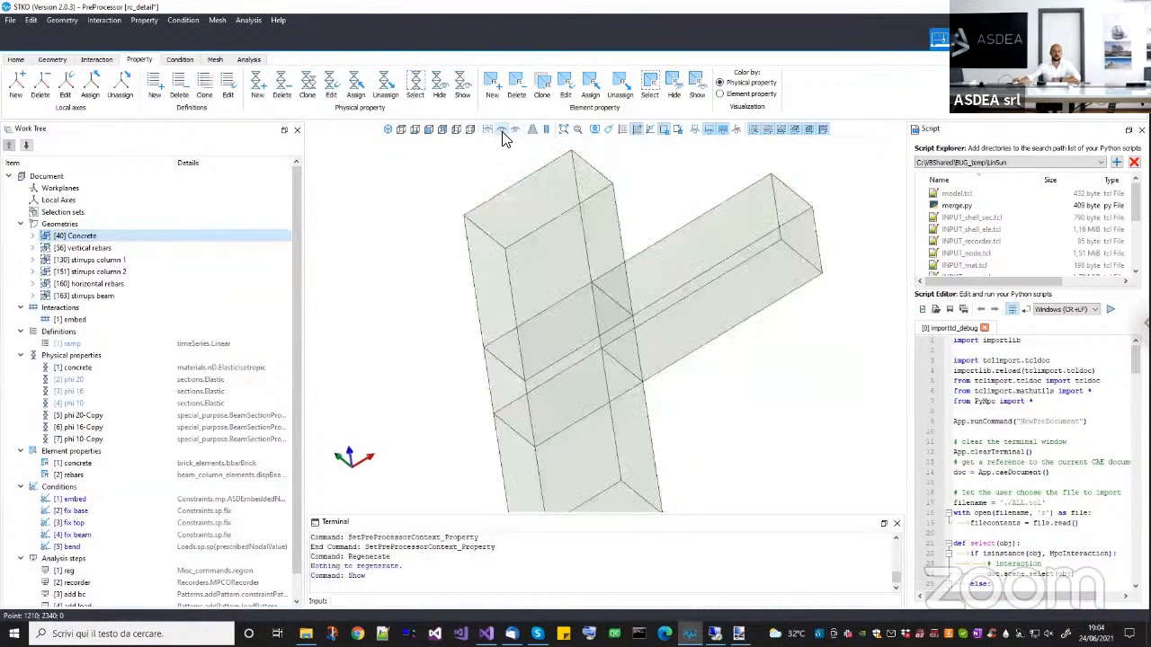
# Examine the concrete solids of the column, joint and beam from several angles.
pyautogui.moveTo(742, 424); pyautogui.dragTo(552, 237, button='middle')
pyautogui.click(562, 369)
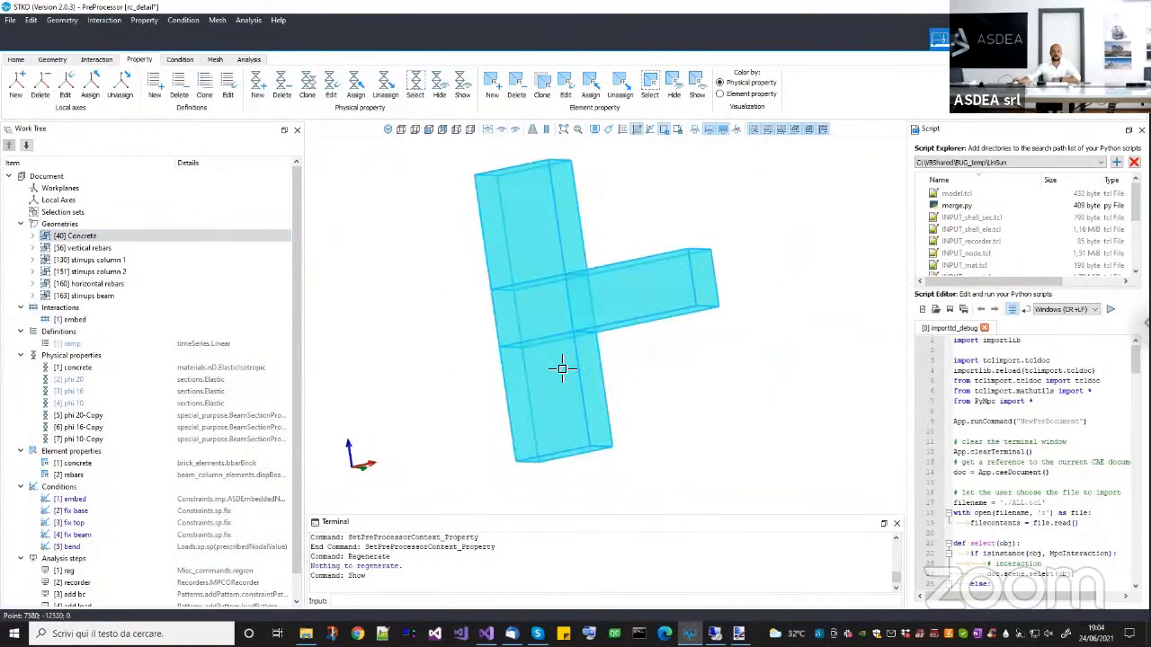
pyautogui.moveTo(673, 308); pyautogui.dragTo(581, 261, button='middle')
pyautogui.scroll(4, 580, 261)
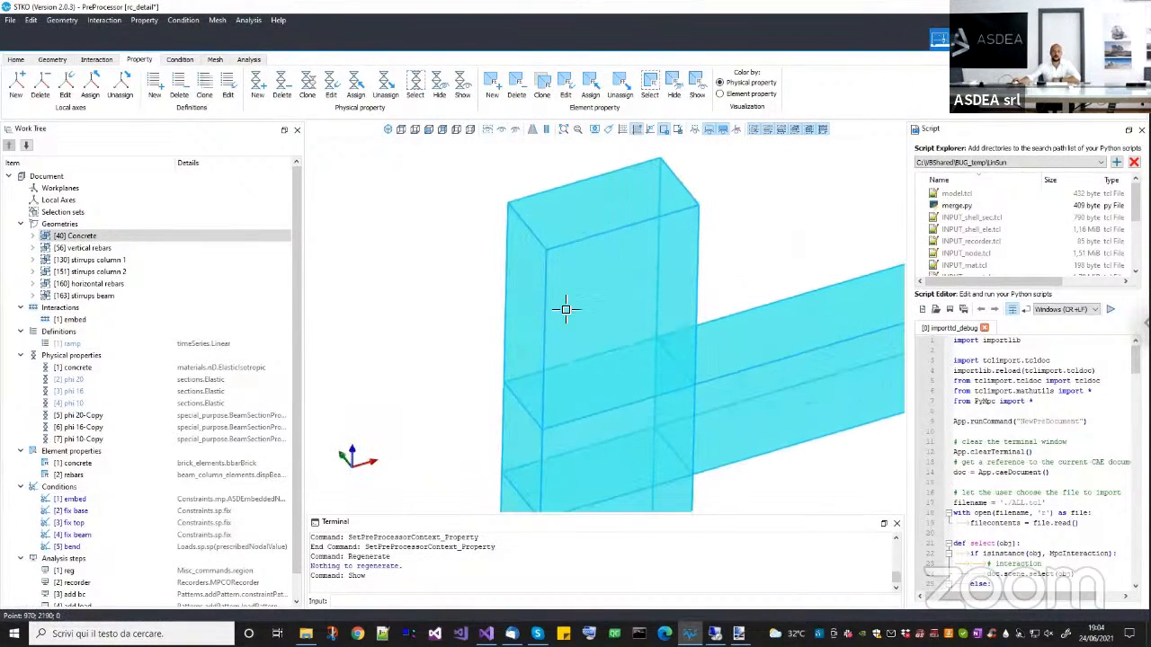
pyautogui.scroll(-2, 569, 257)
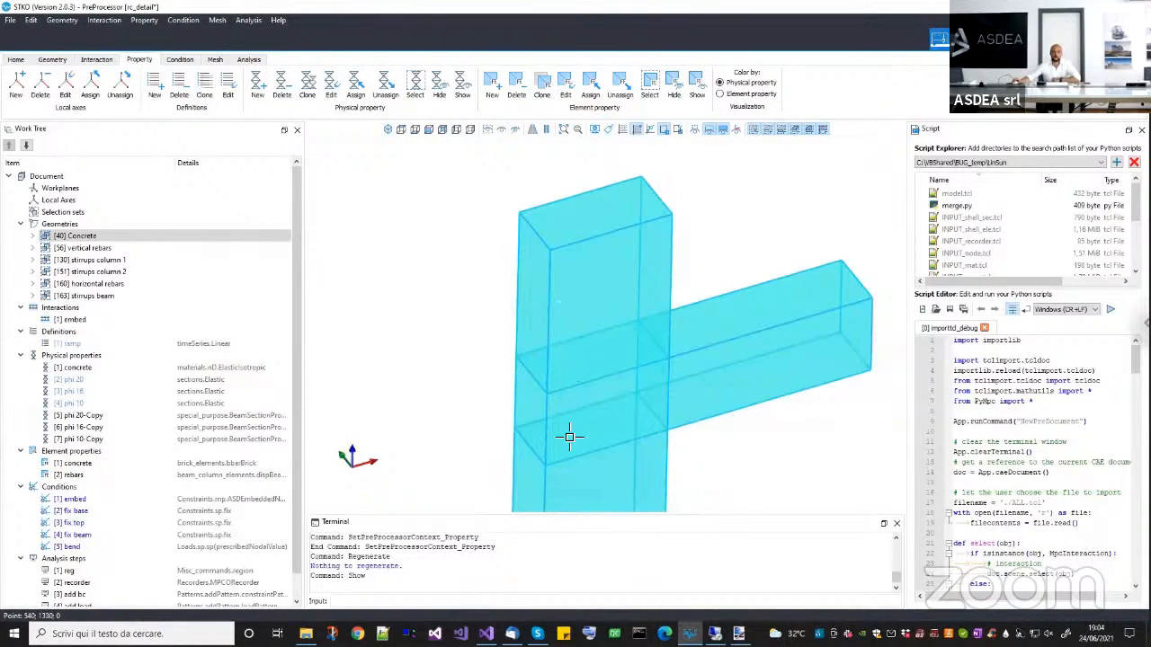
pyautogui.scroll(-1, 575, 474)
pyautogui.moveTo(578, 425); pyautogui.dragTo(582, 384, button='middle')
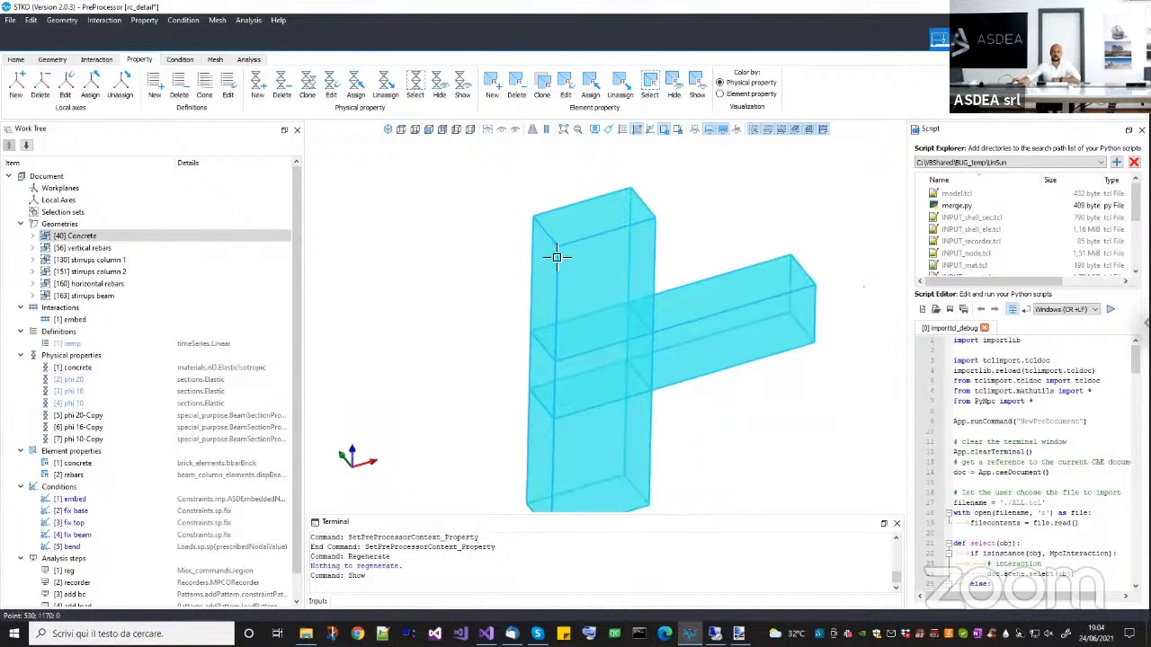
pyautogui.moveTo(603, 314); pyautogui.dragTo(549, 324, button='middle')
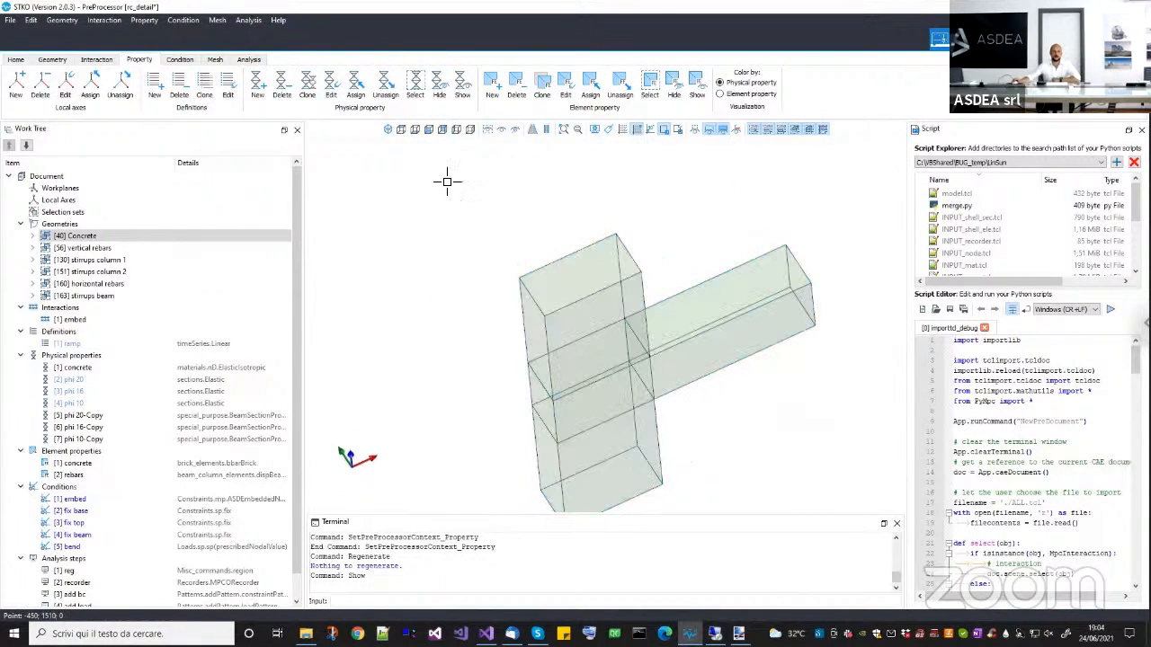
# Show all geometries again and hide the Concrete group, leaving only the rebars and stirrups displayed.
pyautogui.click(487, 133)
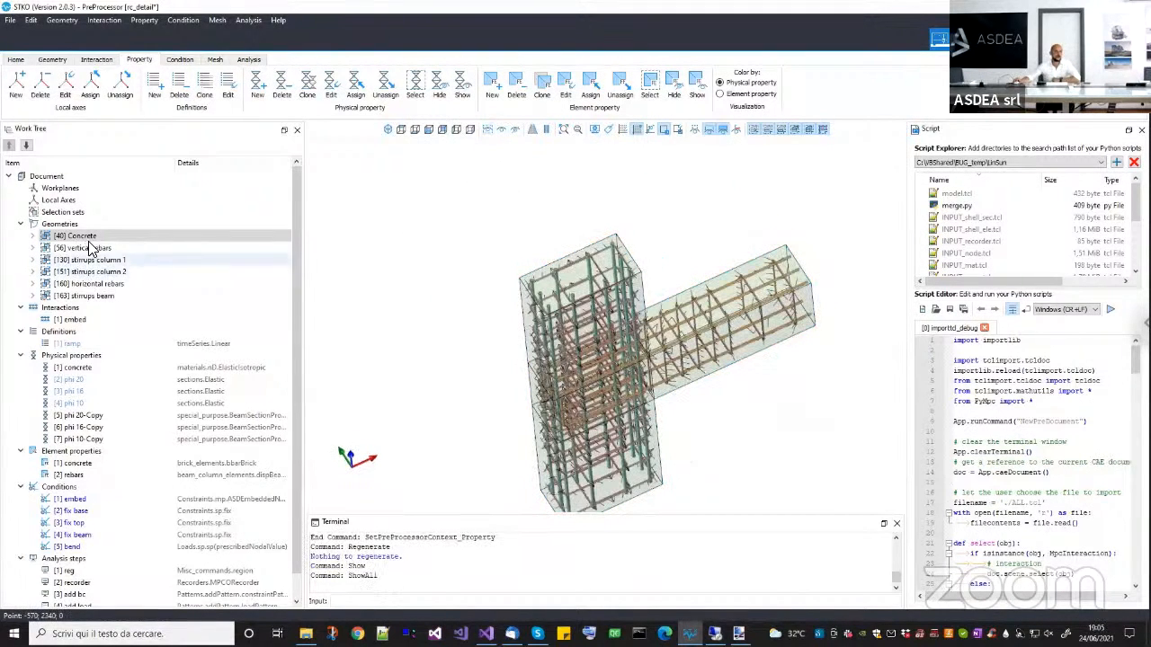
pyautogui.rightClick(105, 235)
pyautogui.click(134, 245)
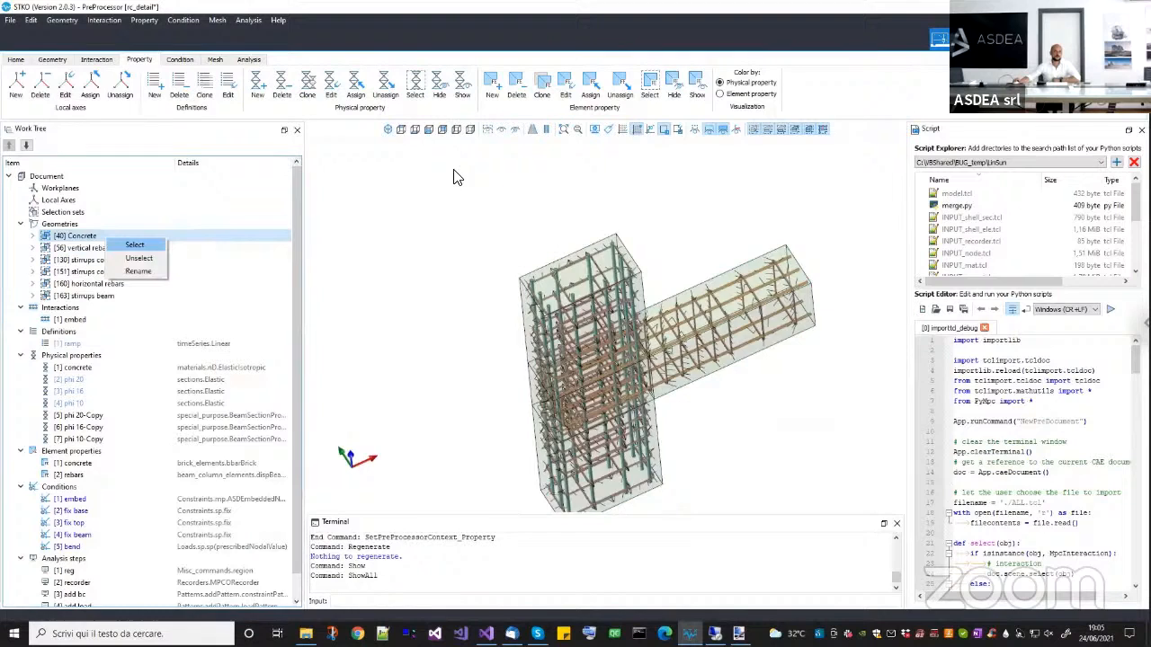
pyautogui.click(515, 132)
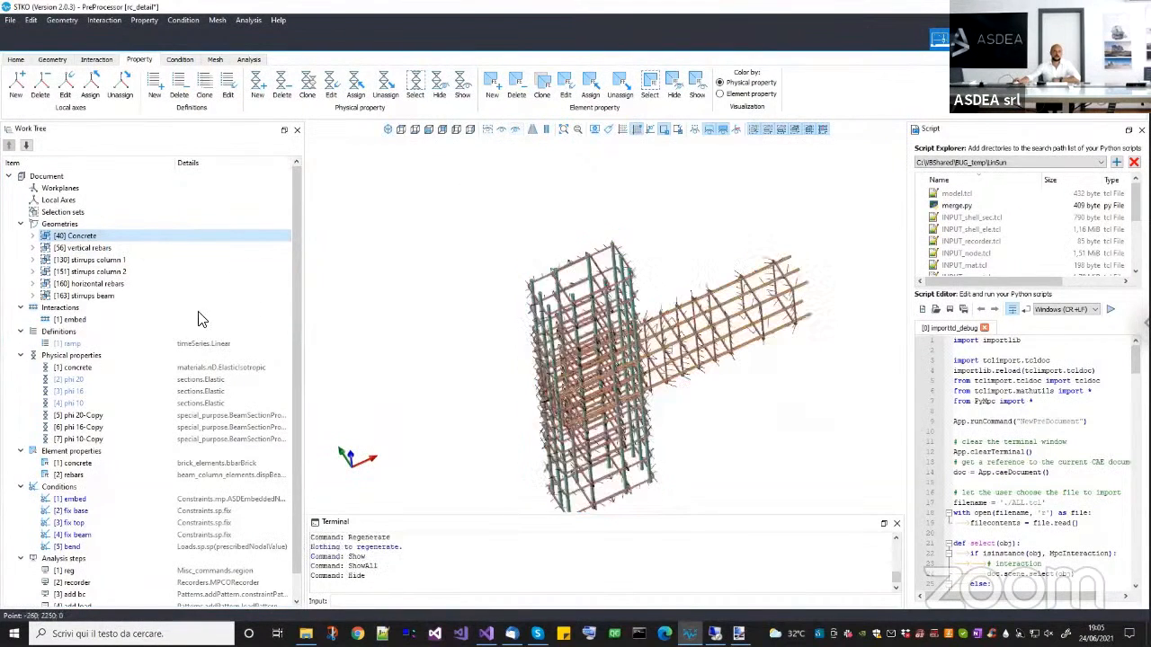
# Select the embed interaction and hide its links so only the rebars and stirrups are displayed.
pyautogui.click(94, 321)
pyautogui.rightClick(97, 329)
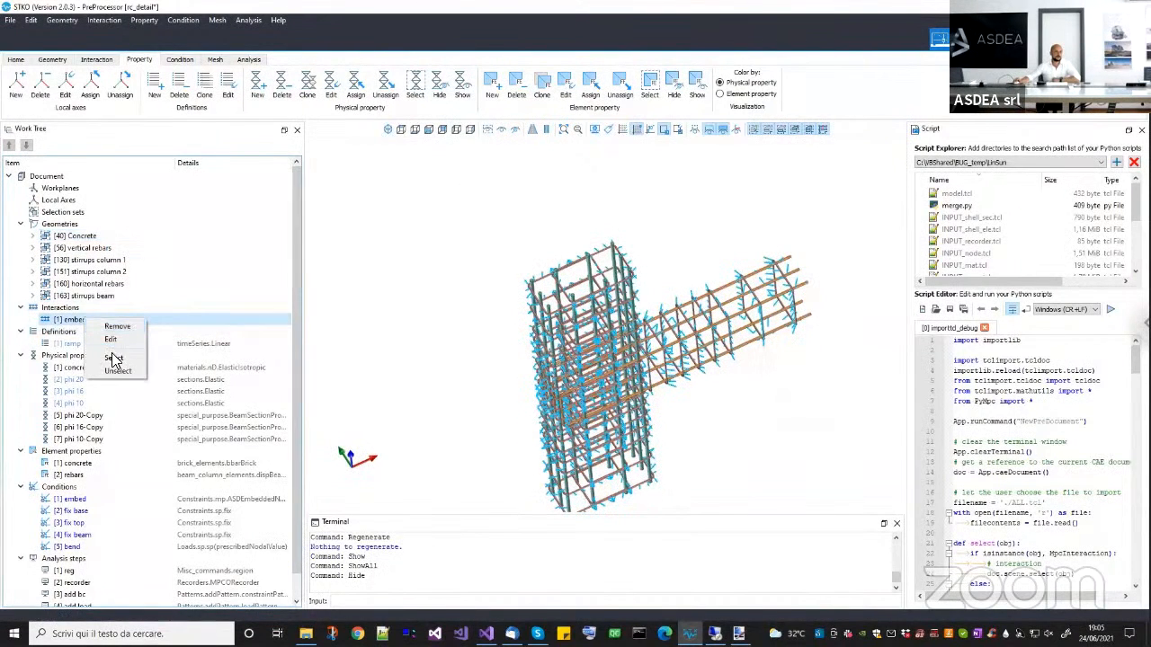
pyautogui.click(113, 357)
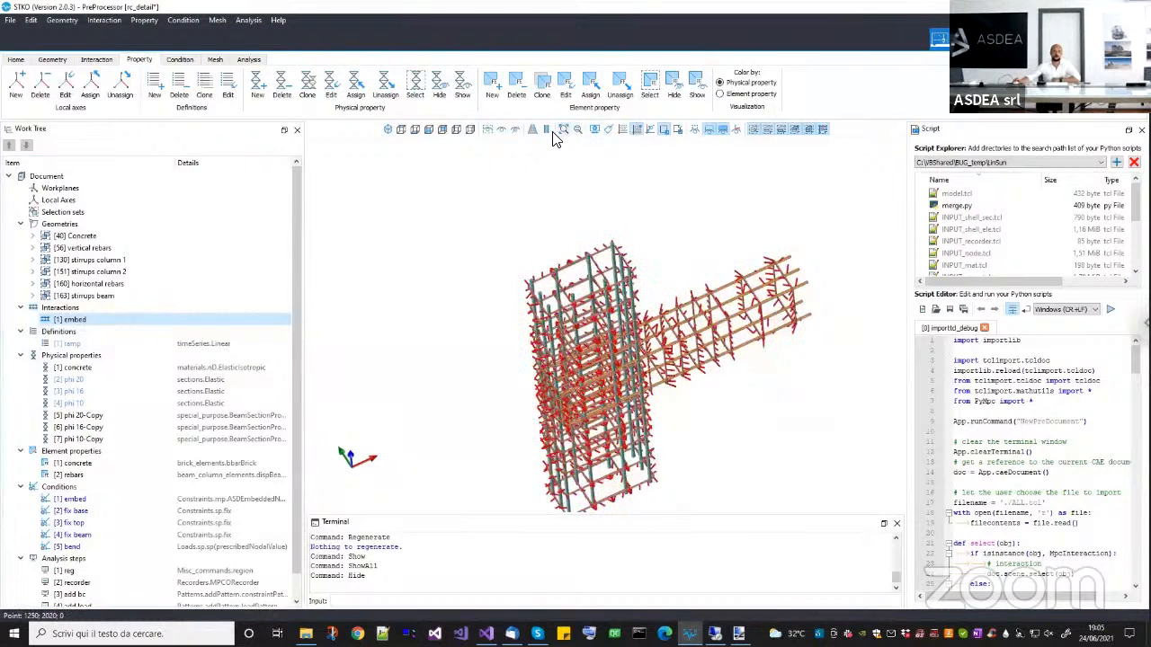
pyautogui.click(514, 132)
pyautogui.moveTo(638, 263); pyautogui.dragTo(611, 275, button='middle')
pyautogui.scroll(4, 584, 227)
# Switch to the geometry display to inspect the reinforcement as wire geometry, and return to the property display.
pyautogui.click(52, 60)
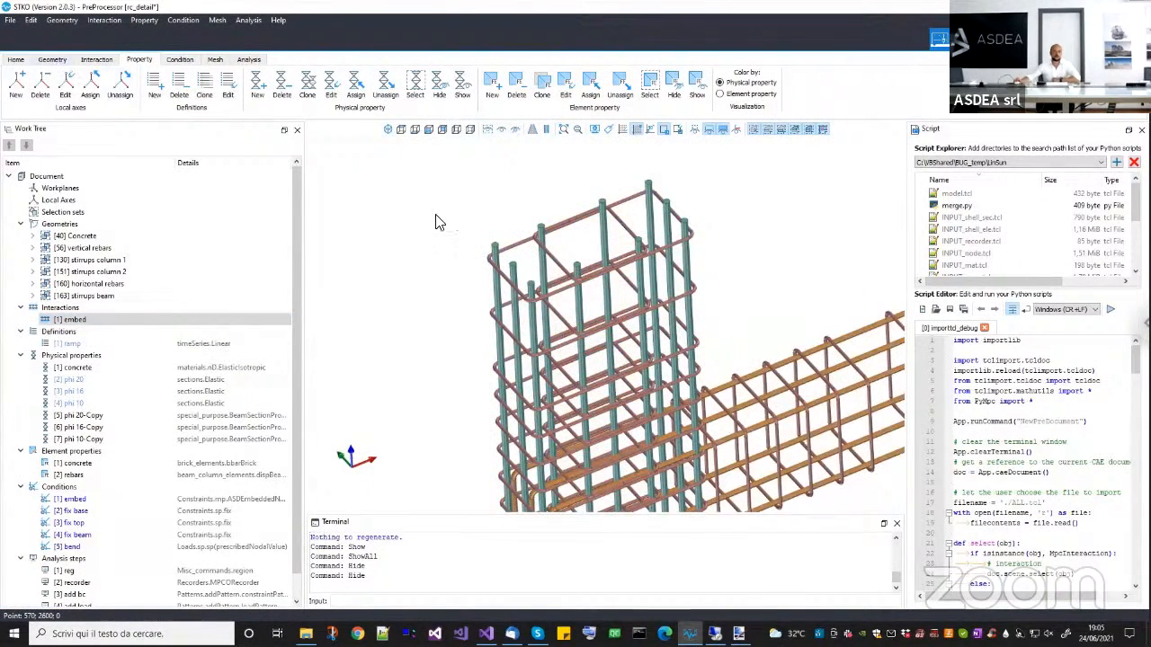
pyautogui.scroll(-3, 609, 316)
pyautogui.moveTo(621, 321); pyautogui.dragTo(567, 301, button='middle')
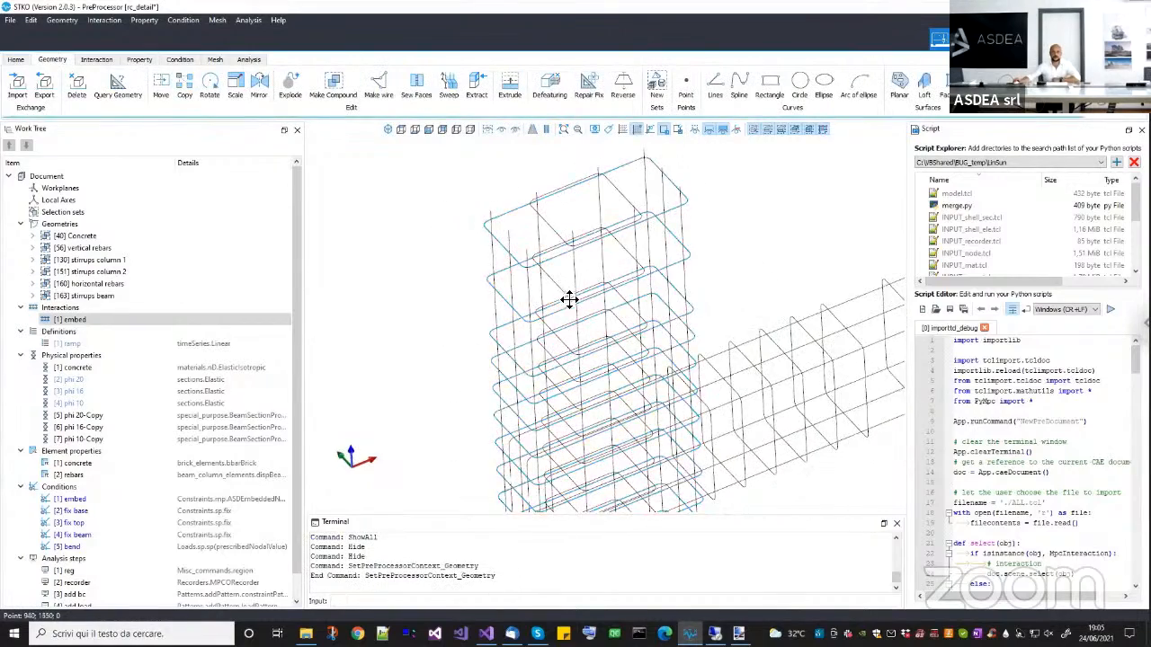
pyautogui.scroll(-1, 568, 300)
pyautogui.moveTo(657, 388); pyautogui.dragTo(603, 347, button='middle')
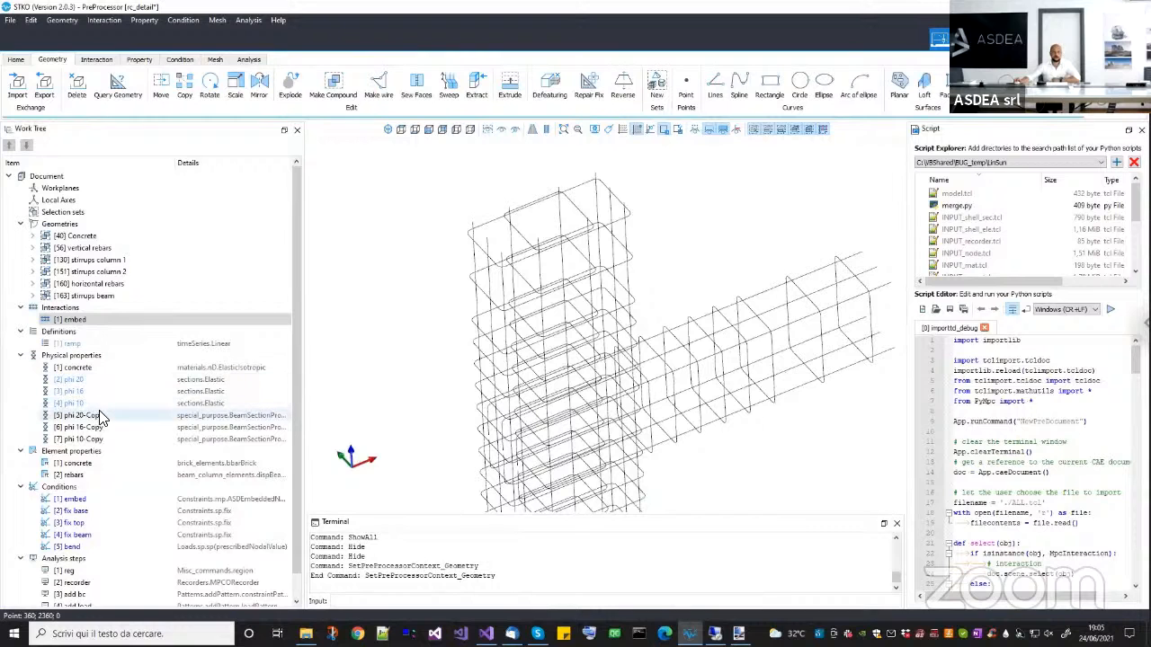
pyautogui.click(141, 61)
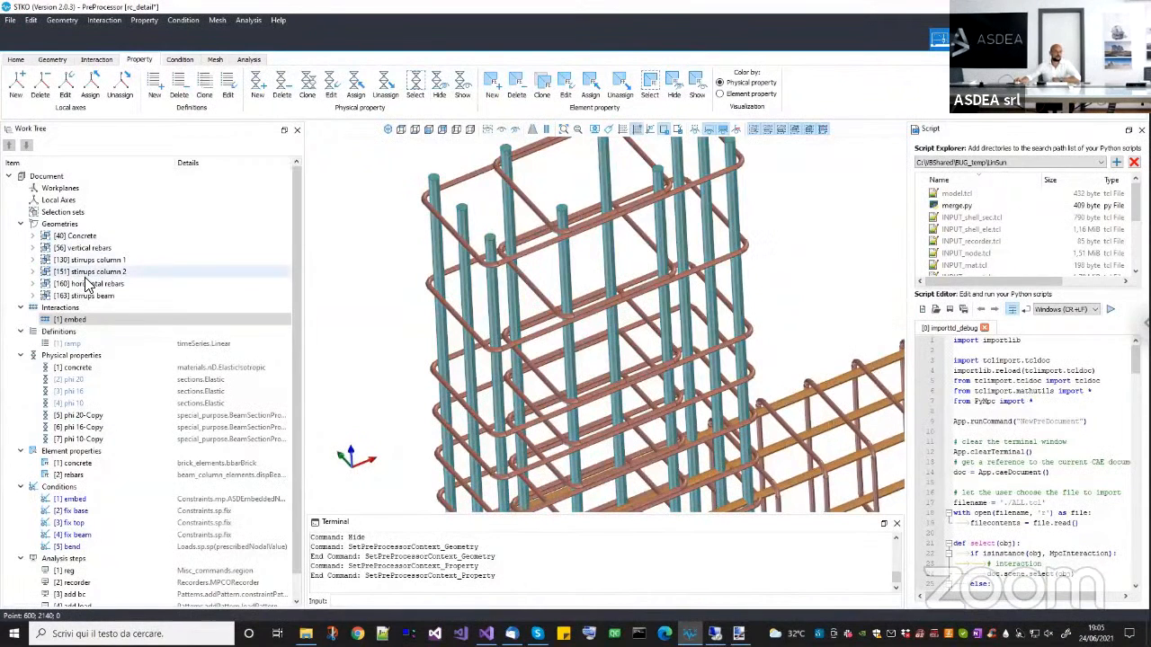
# Select the vertical rebars geometry group and inspect the column's longitudinal bars in the model.
pyautogui.click(92, 249)
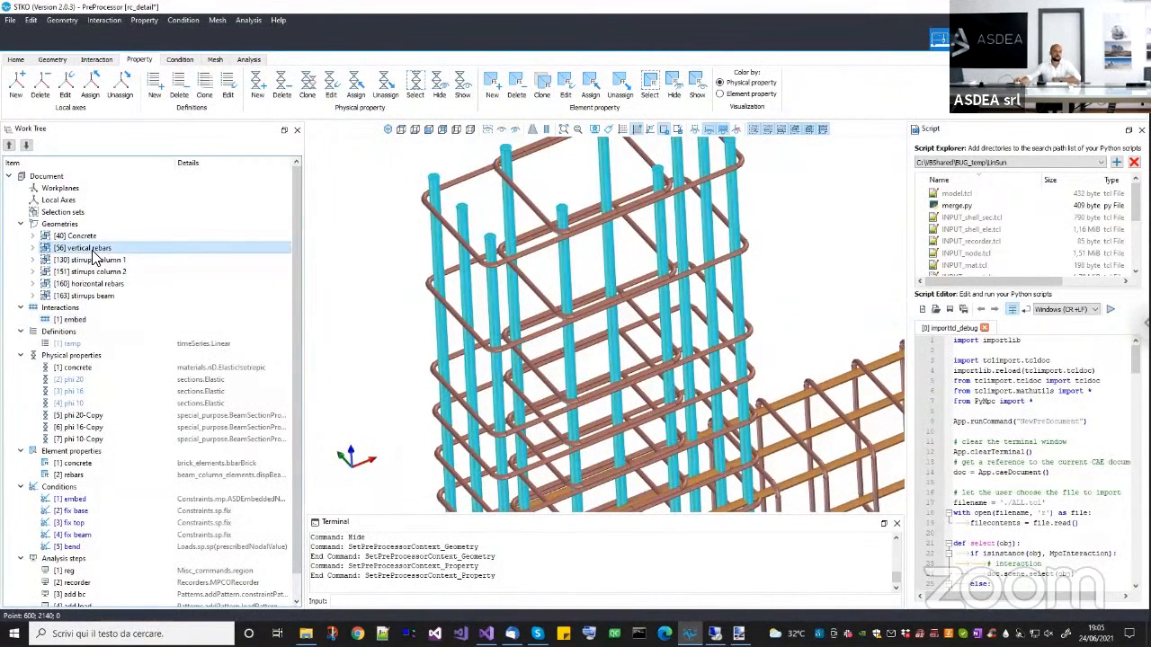
pyautogui.rightClick(101, 251)
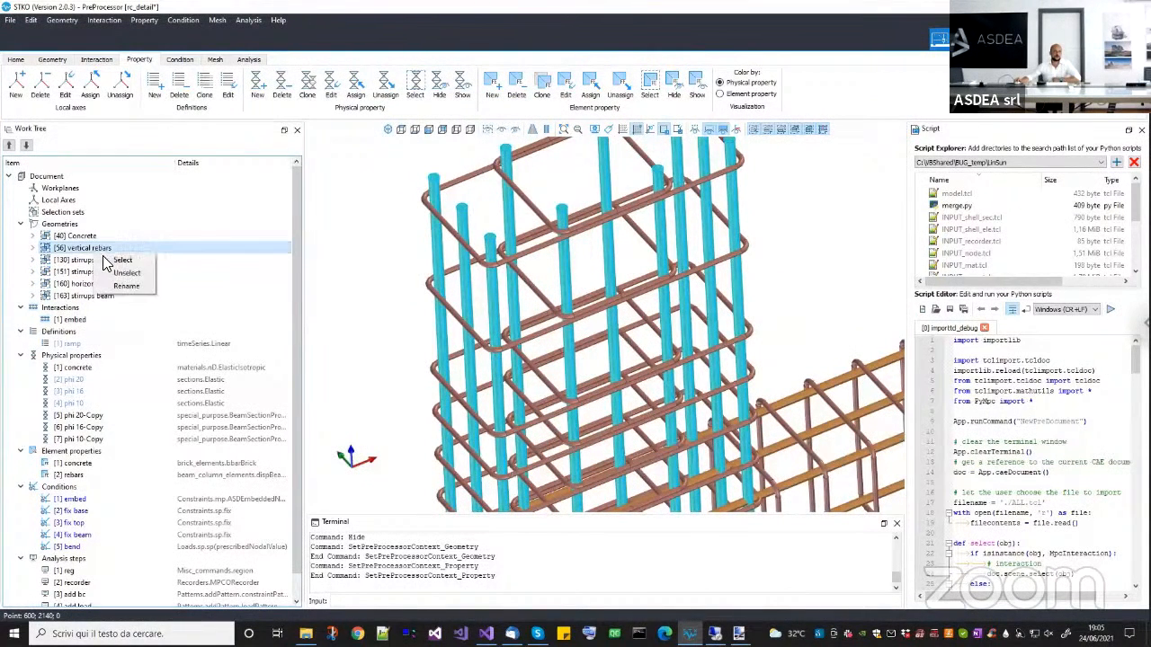
pyautogui.click(117, 260)
pyautogui.scroll(-3, 565, 313)
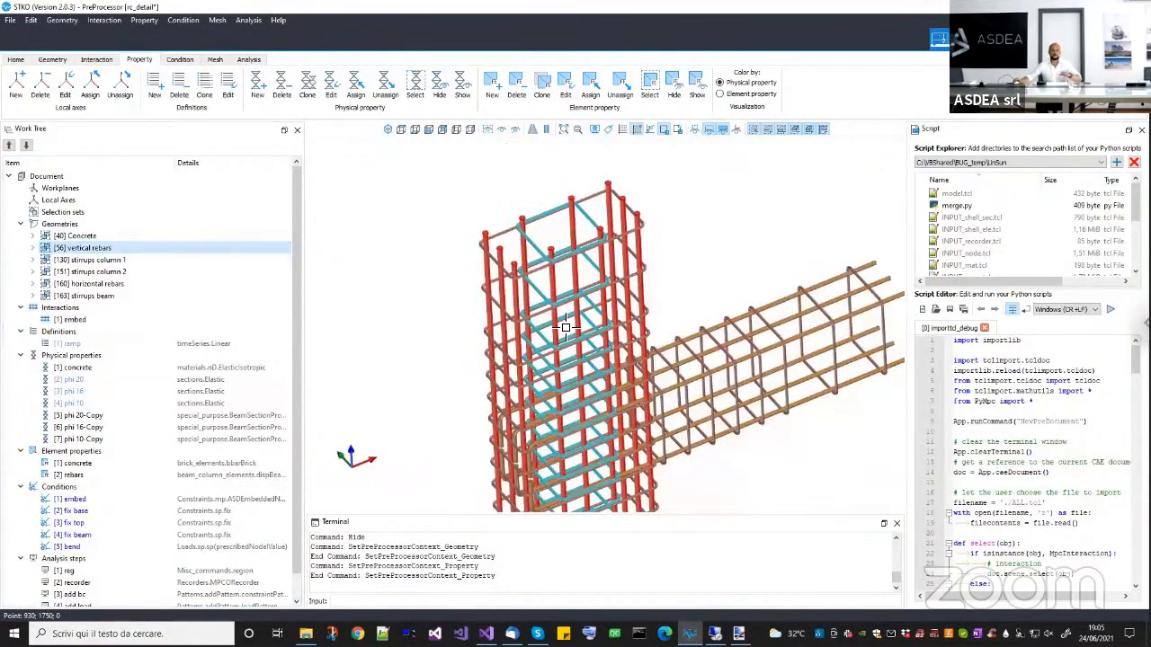
pyautogui.scroll(5, 565, 328)
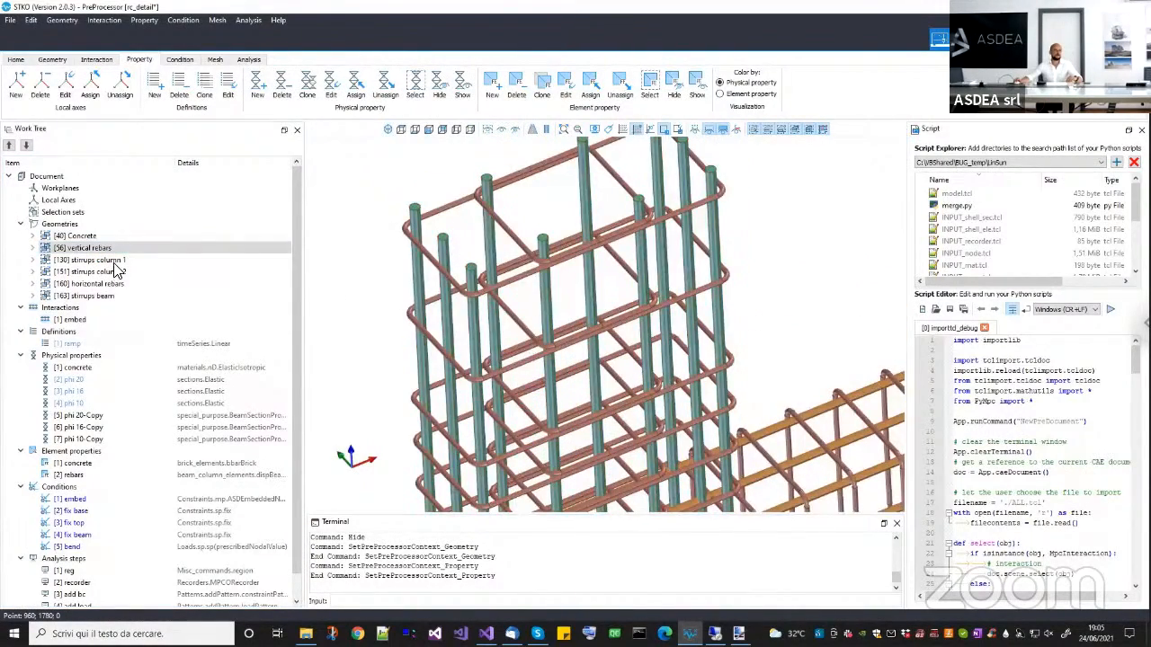
# Select the stirrups column 1 geometry group and inspect the outer column stirrups.
pyautogui.click(110, 272)
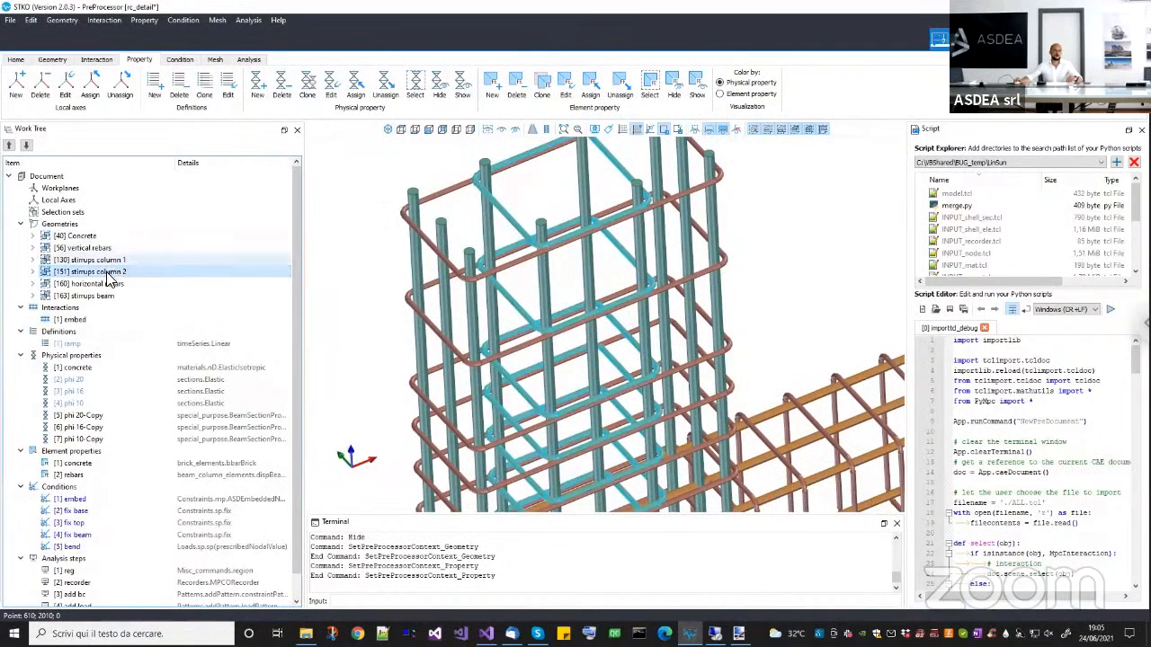
pyautogui.click(111, 260)
pyautogui.rightClick(113, 263)
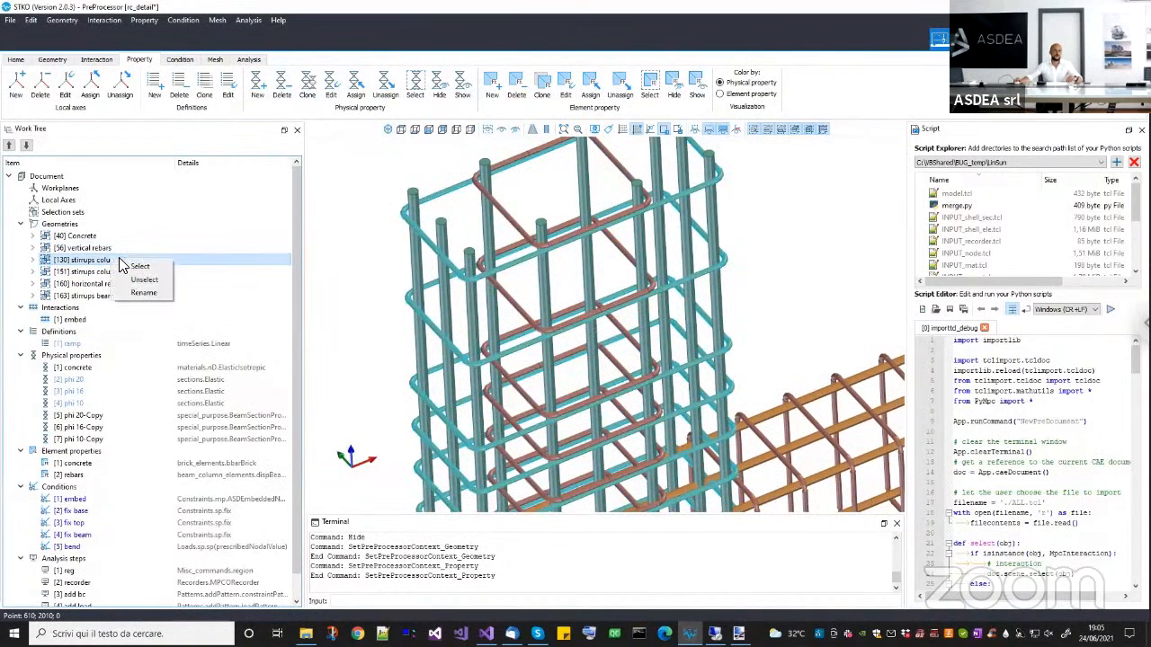
pyautogui.click(143, 267)
pyautogui.moveTo(555, 295)
pyautogui.mouseDown(button='middle')
pyautogui.moveTo(562, 332)
pyautogui.moveTo(559, 313)
pyautogui.mouseUp(button='middle')
# Select the stirrups column 2 geometry group and examine the inner column stirrups up close.
pyautogui.click(126, 271)
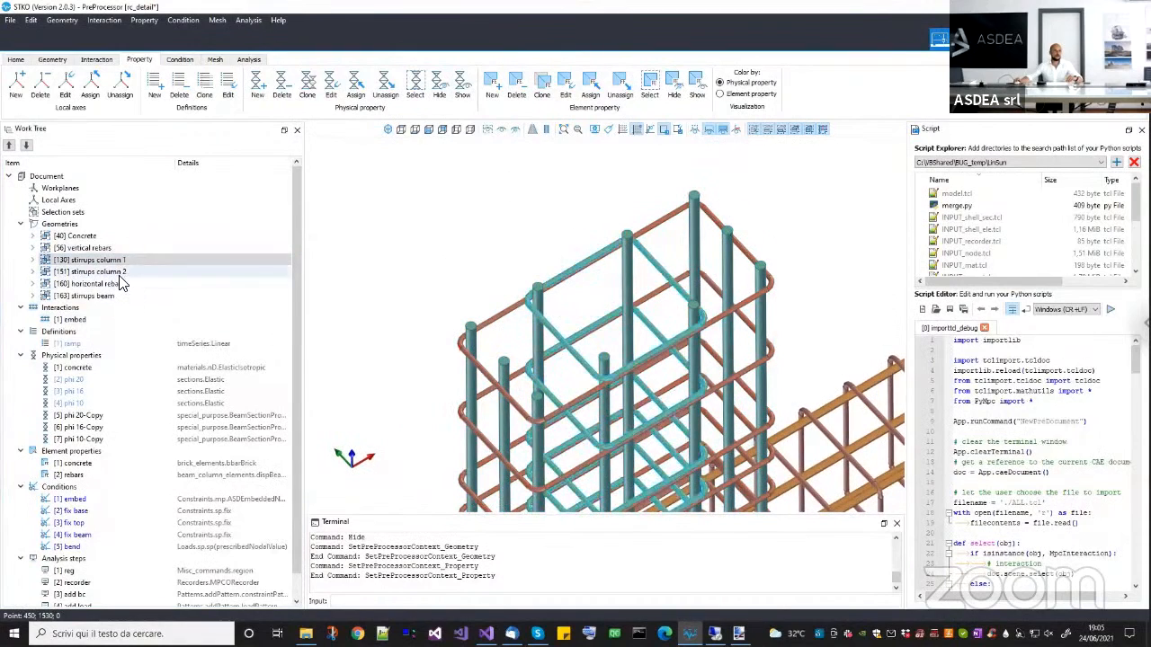
pyautogui.rightClick(134, 273)
pyautogui.click(147, 281)
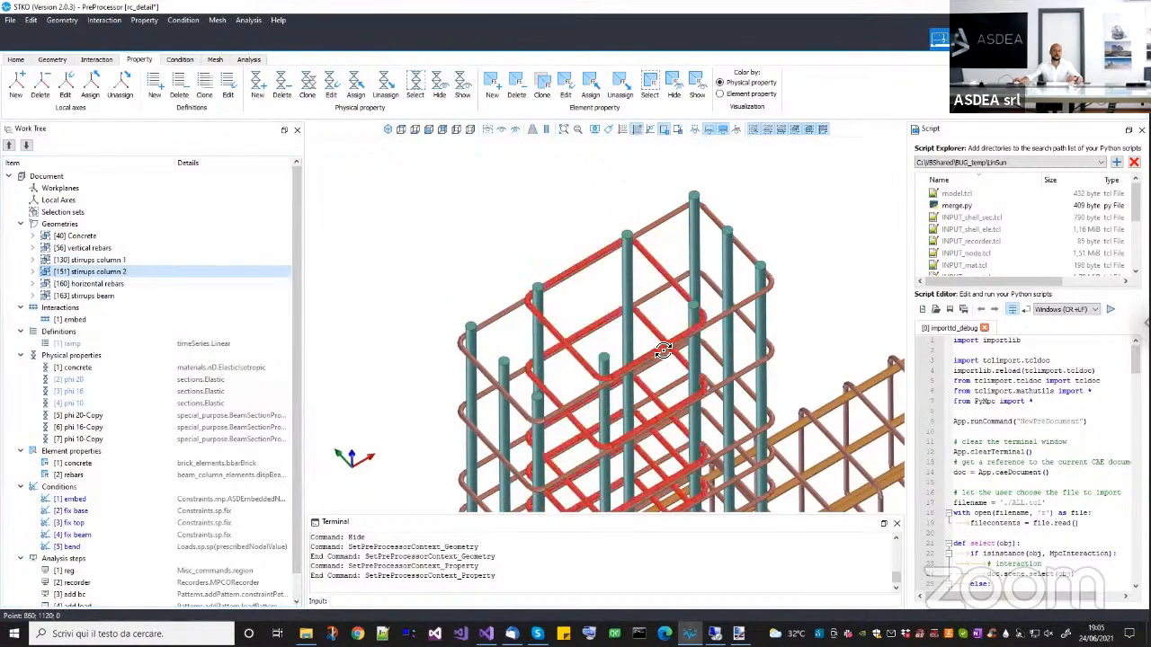
pyautogui.moveTo(663, 349); pyautogui.dragTo(644, 347, button='middle')
pyautogui.scroll(4, 462, 284)
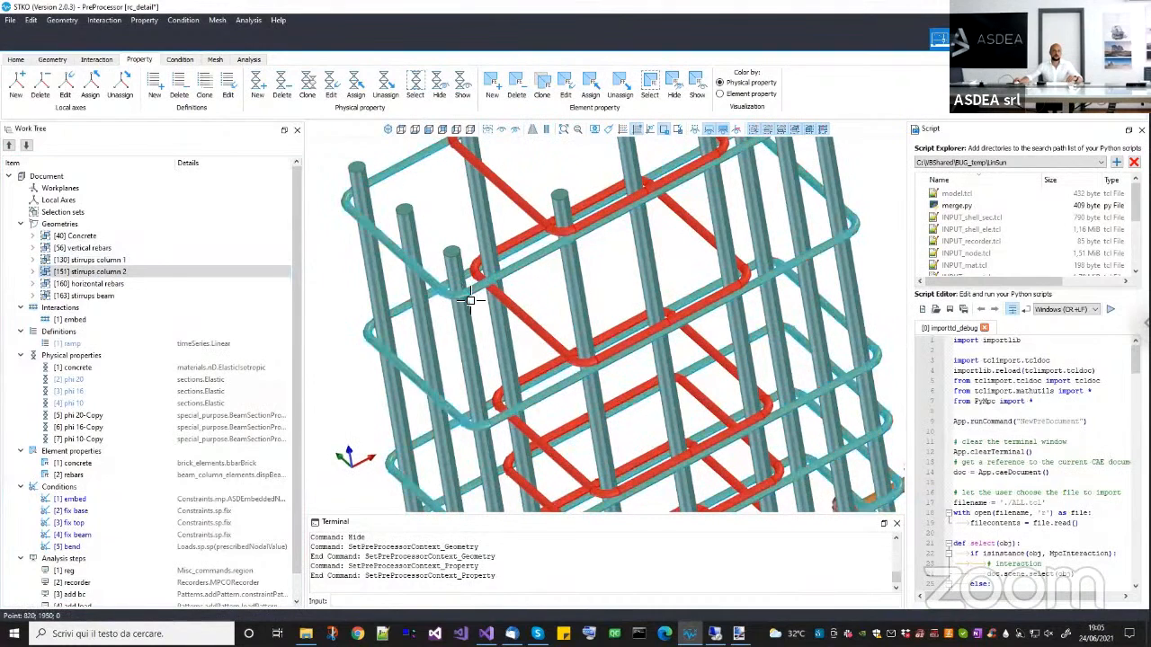
pyautogui.moveTo(549, 339); pyautogui.dragTo(559, 359, button='middle')
pyautogui.scroll(-3, 559, 359)
pyautogui.scroll(5, 578, 291)
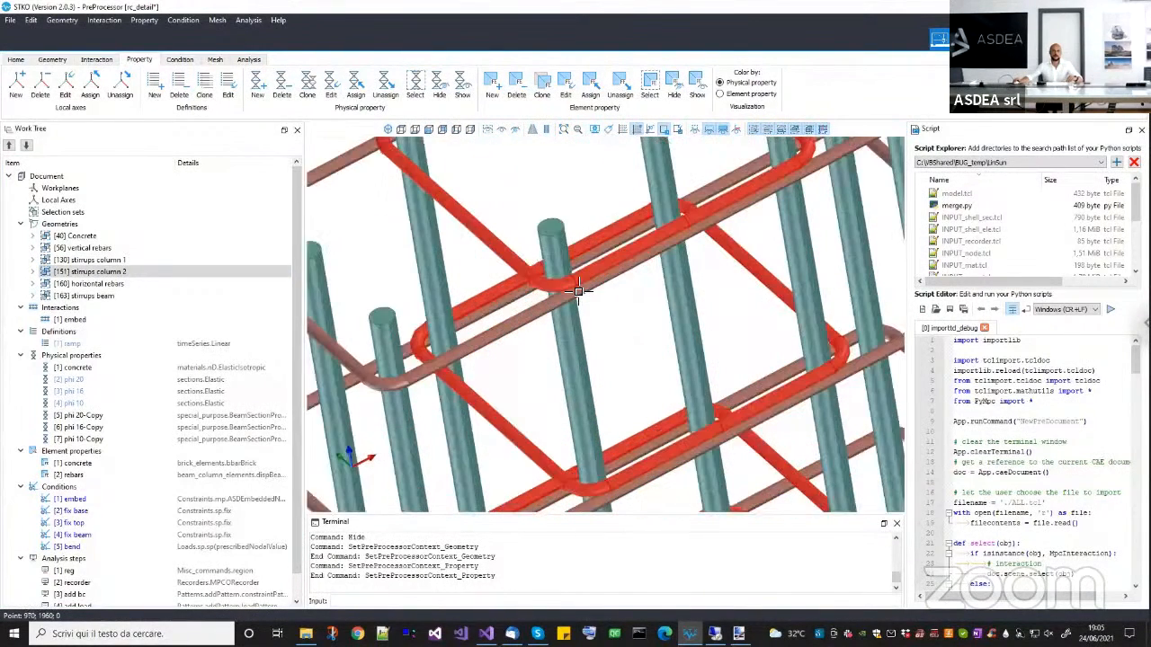
pyautogui.moveTo(589, 278); pyautogui.dragTo(656, 289, button='middle')
pyautogui.scroll(-5, 589, 232)
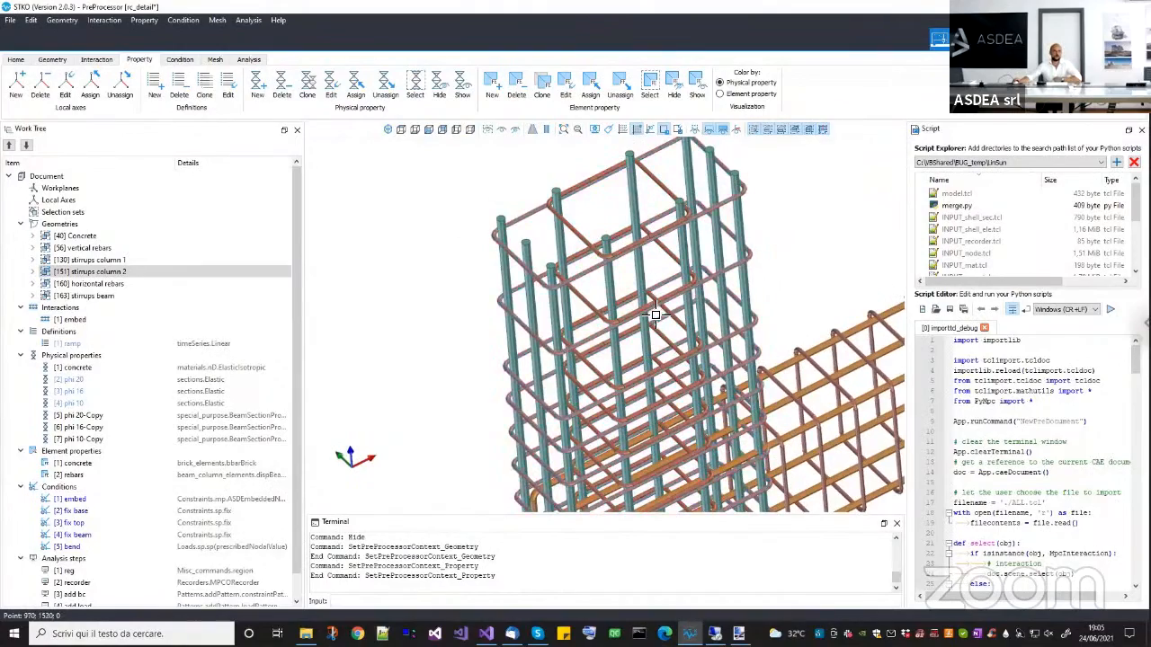
# Select the horizontal rebars geometry group and examine how the beam bars are anchored inside the column joint.
pyautogui.scroll(-3, 657, 313)
pyautogui.moveTo(762, 361); pyautogui.dragTo(699, 341, button='middle')
pyautogui.scroll(2, 657, 400)
pyautogui.moveTo(657, 401); pyautogui.dragTo(673, 288, button='middle')
pyautogui.scroll(-3, 673, 287)
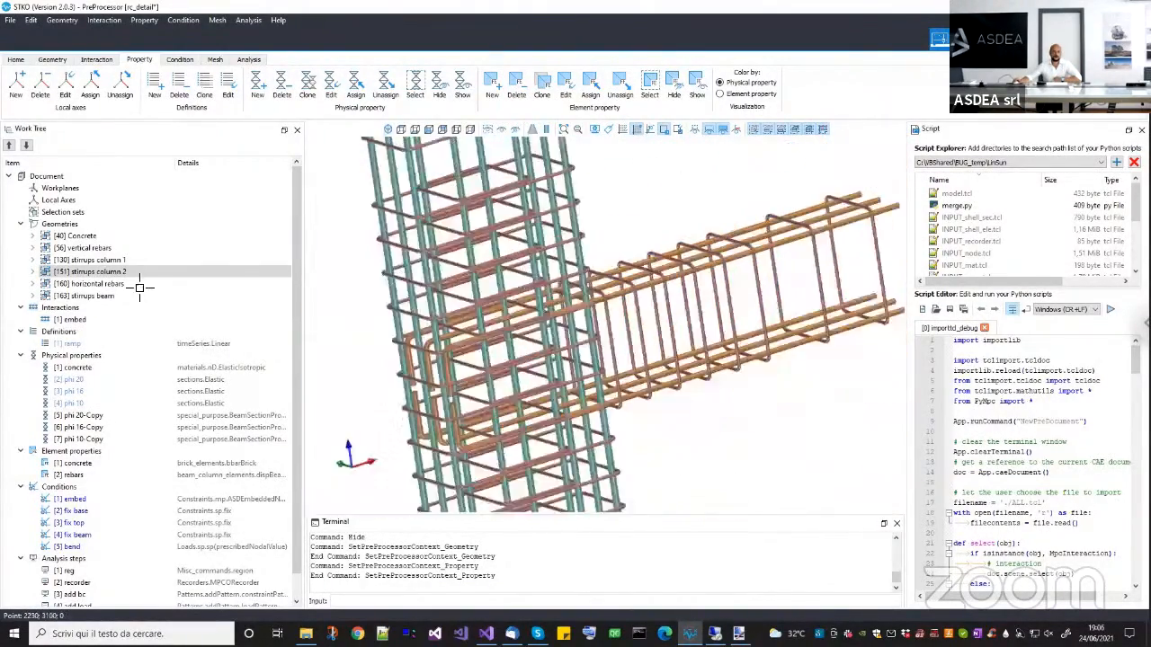
pyautogui.rightClick(97, 286)
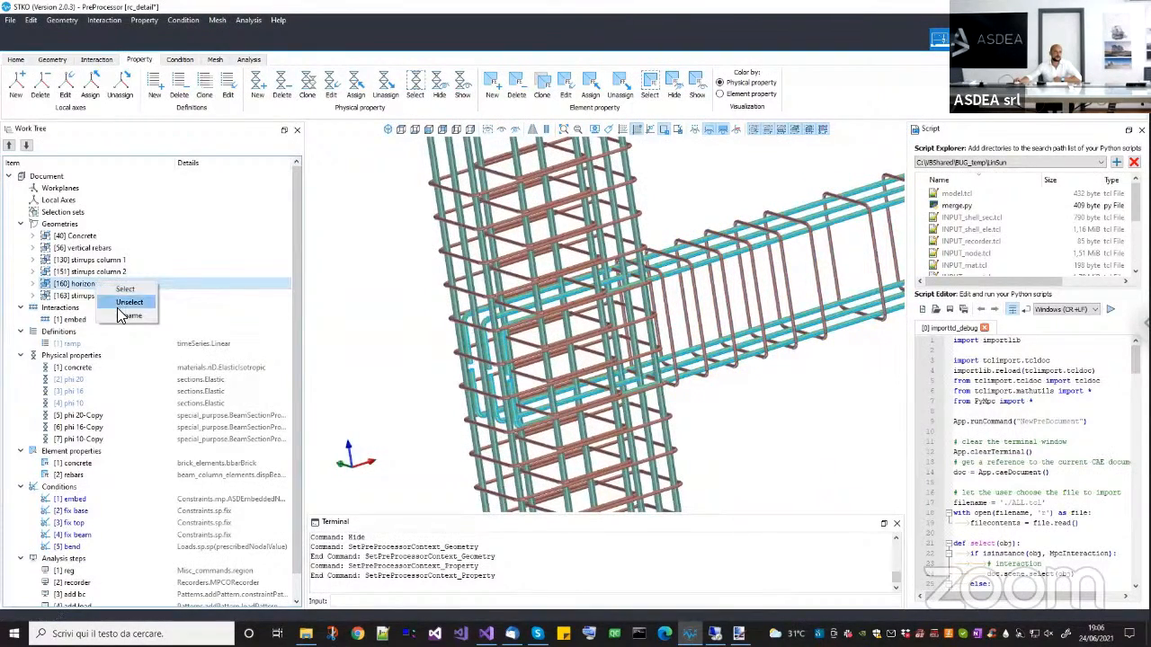
pyautogui.click(124, 302)
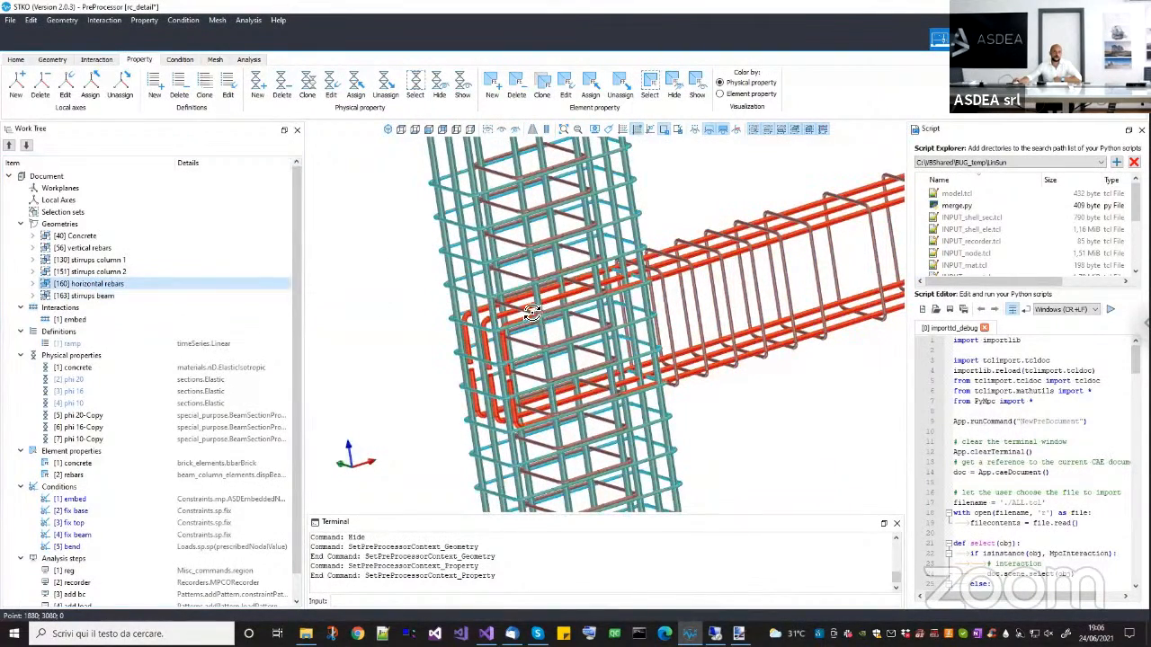
pyautogui.moveTo(524, 310); pyautogui.dragTo(441, 292, button='middle')
pyautogui.scroll(3, 425, 332)
pyautogui.moveTo(425, 331); pyautogui.dragTo(630, 339, button='middle')
# Select the stirrups beam geometry group and inspect the stirrups along the beam.
pyautogui.click(94, 296)
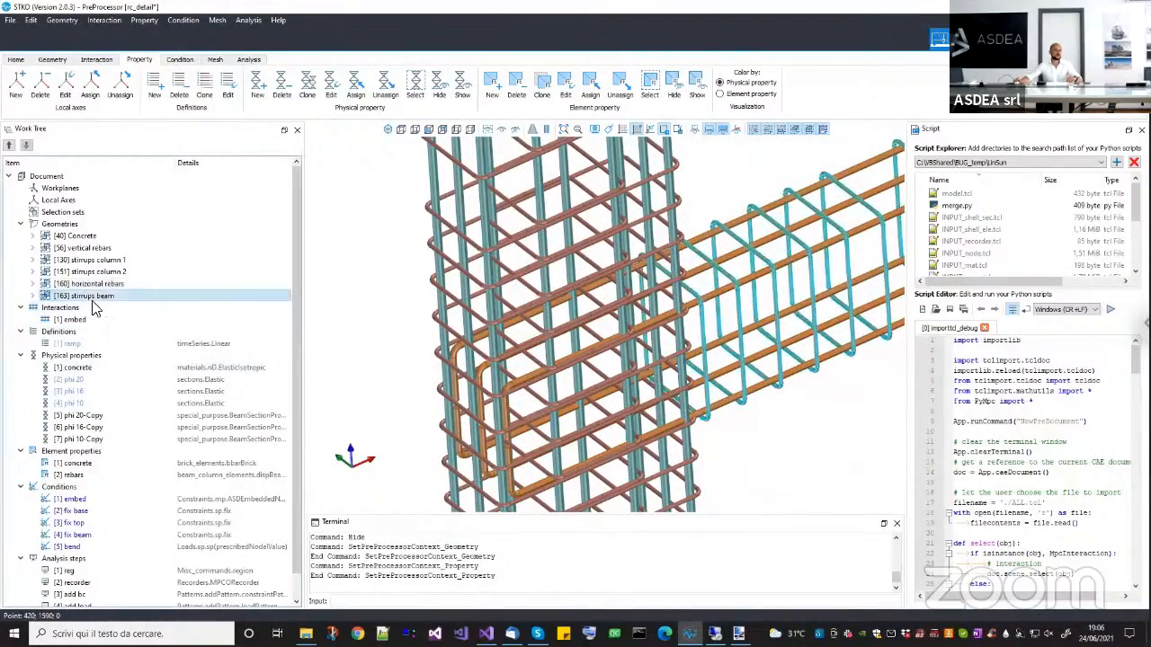
pyautogui.rightClick(101, 295)
pyautogui.click(114, 303)
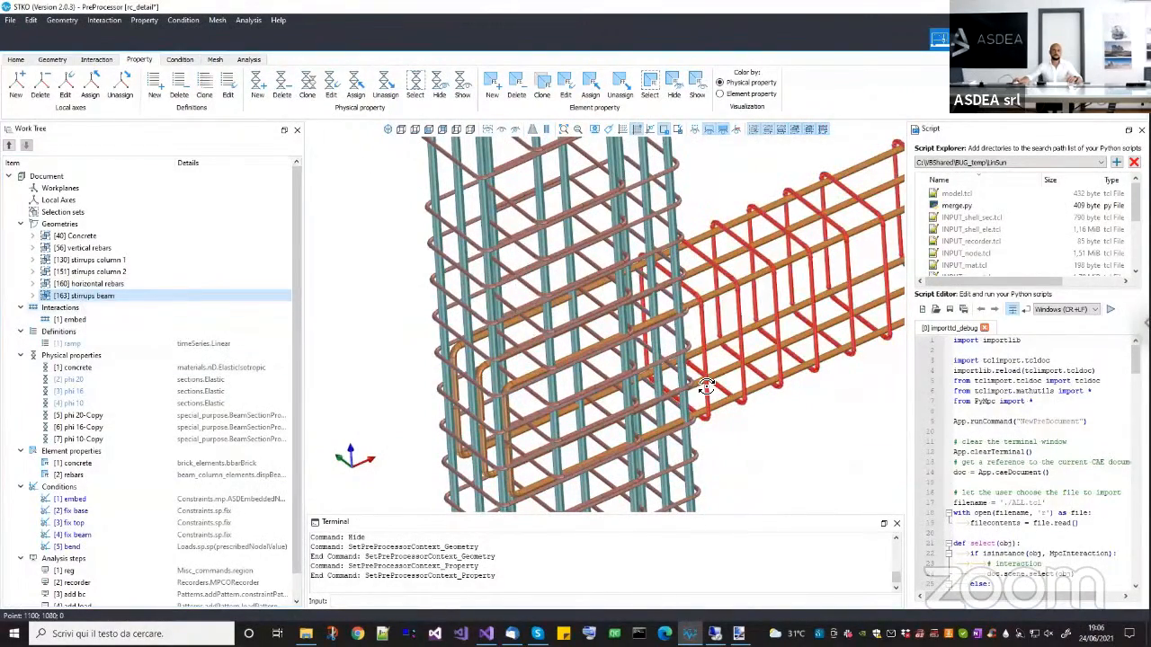
pyautogui.moveTo(704, 391); pyautogui.dragTo(733, 315, button='middle')
pyautogui.scroll(-4, 732, 314)
pyautogui.moveTo(634, 341); pyautogui.dragTo(687, 379, button='middle')
# Show all hidden geometries and interactions again and set the model to the isometric view.
pyautogui.moveTo(278, 295); pyautogui.dragTo(496, 134, button='middle')
pyautogui.click(488, 130)
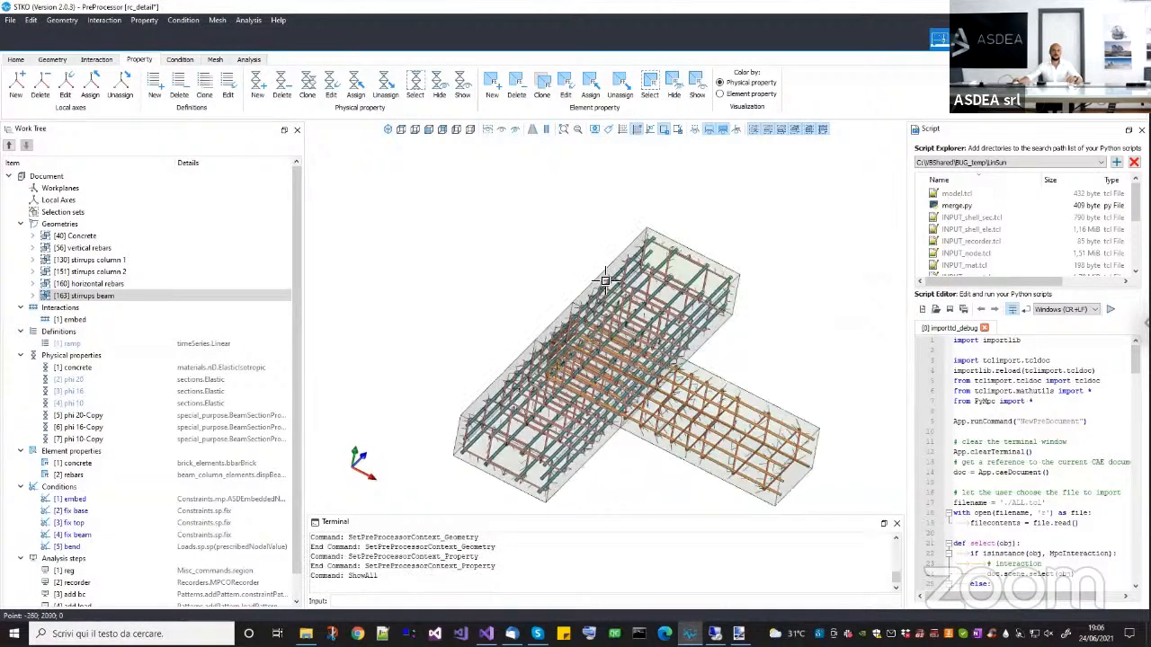
pyautogui.moveTo(624, 422); pyautogui.dragTo(699, 332, button='middle')
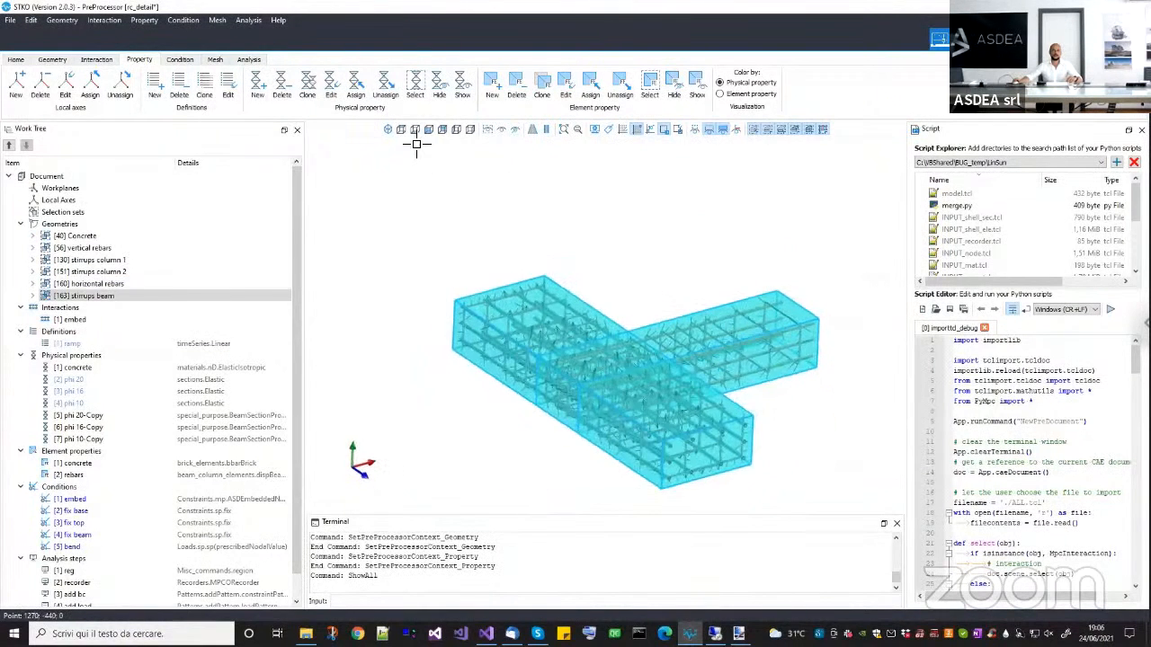
pyautogui.click(388, 130)
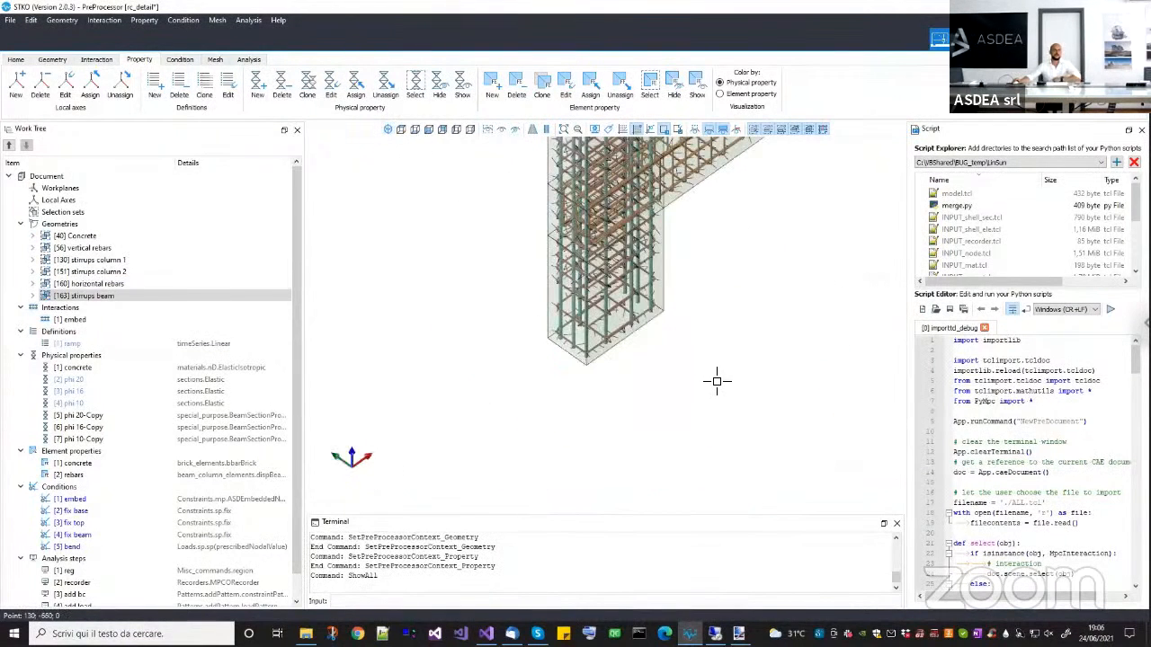
# Open the embed interaction for editing, review its interaction type, and close the editor without changes.
pyautogui.click(90, 321)
pyautogui.rightClick(105, 325)
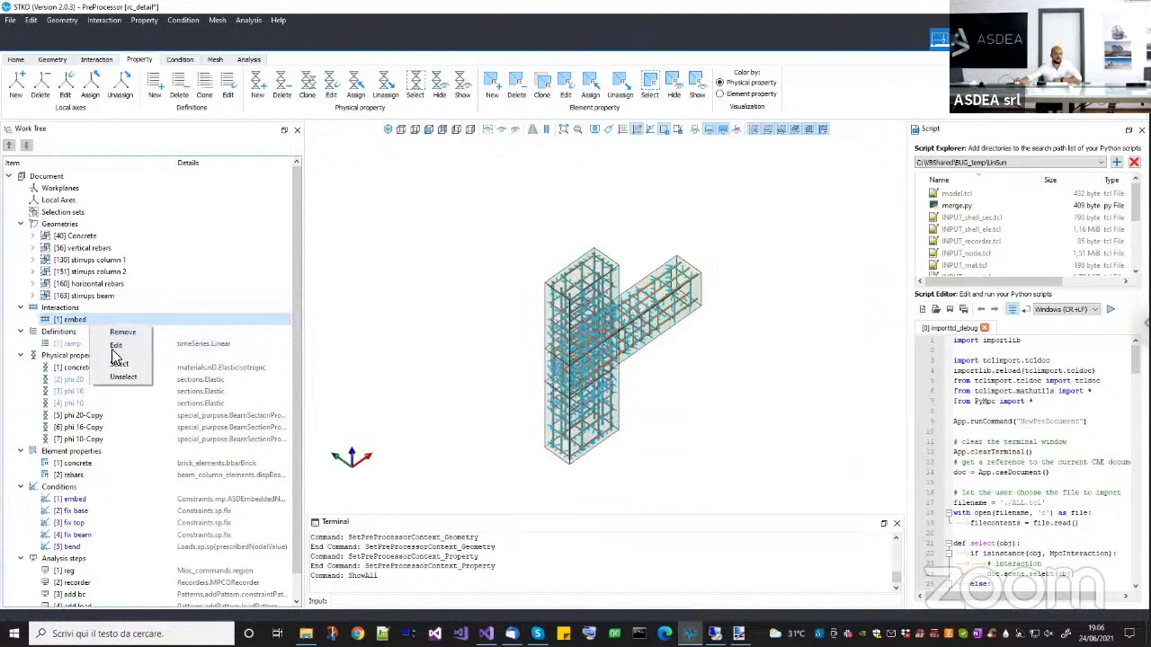
pyautogui.click(117, 345)
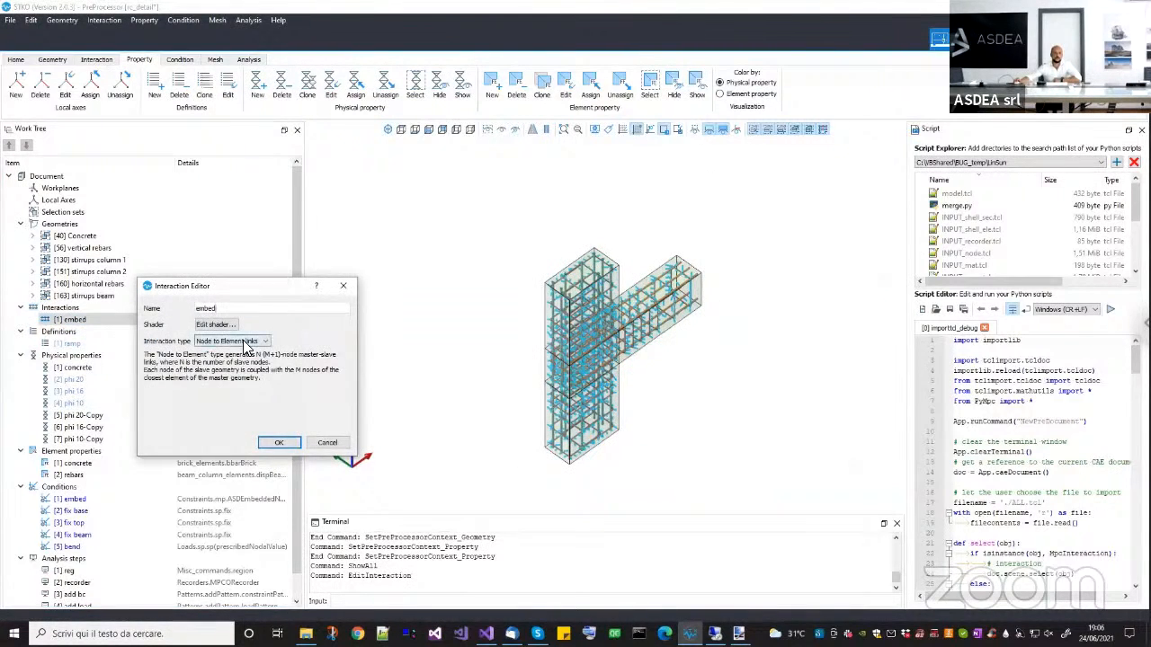
pyautogui.click(323, 442)
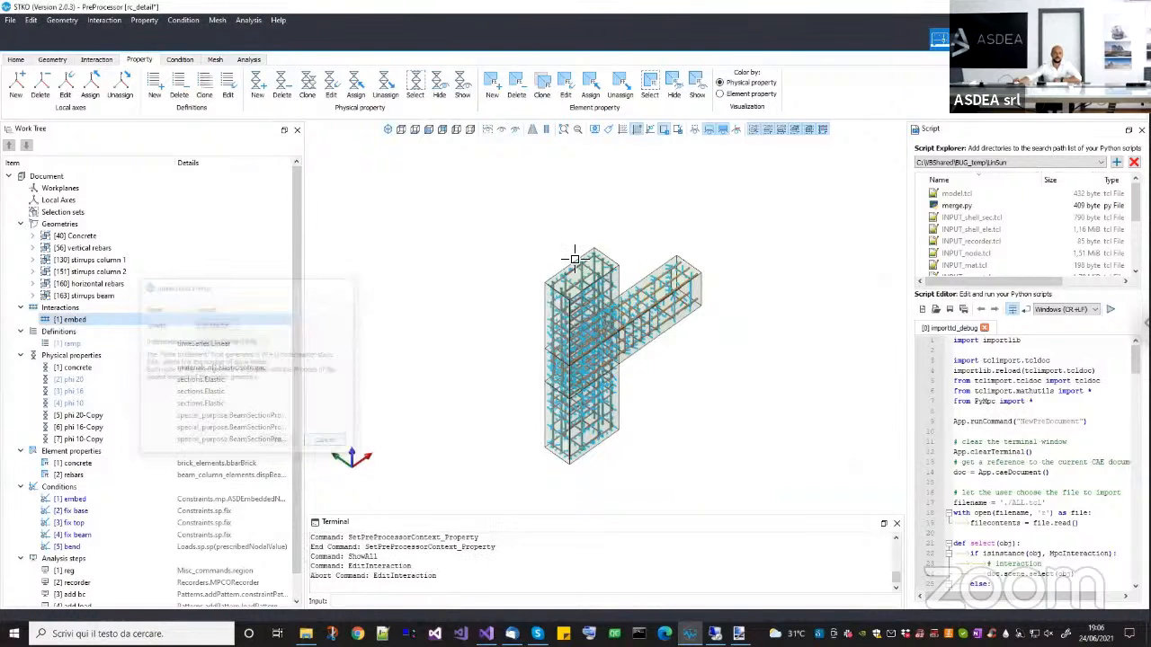
# Select the concrete solids of the column and beam in the model and inspect them.
pyautogui.scroll(2, 581, 261)
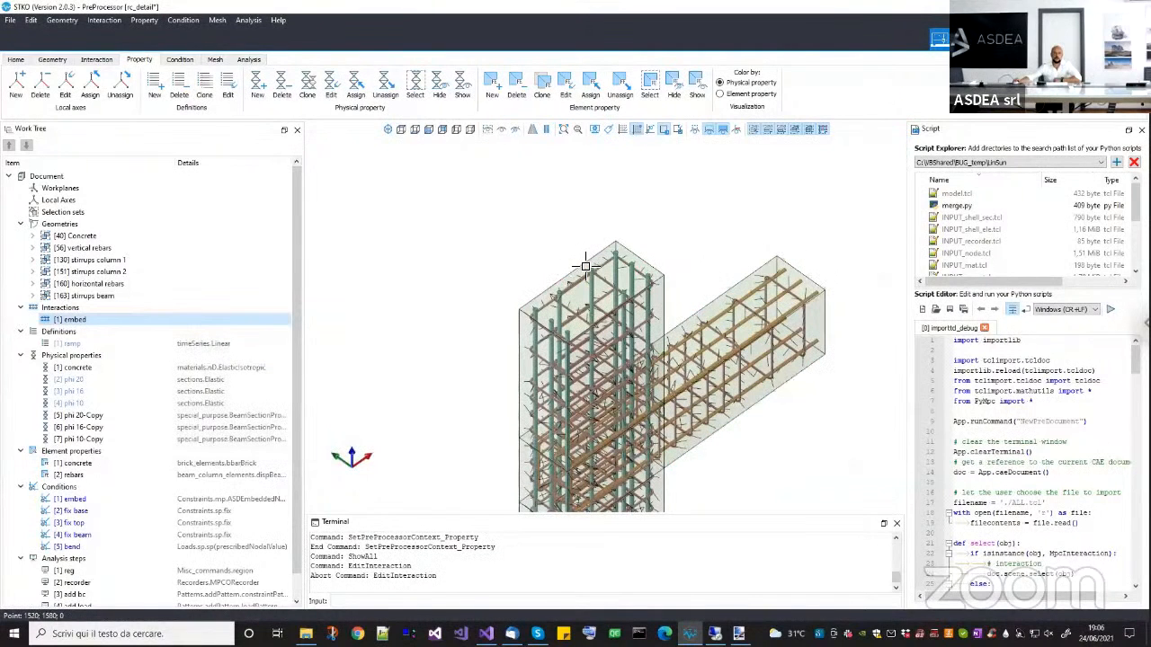
pyautogui.click(586, 265)
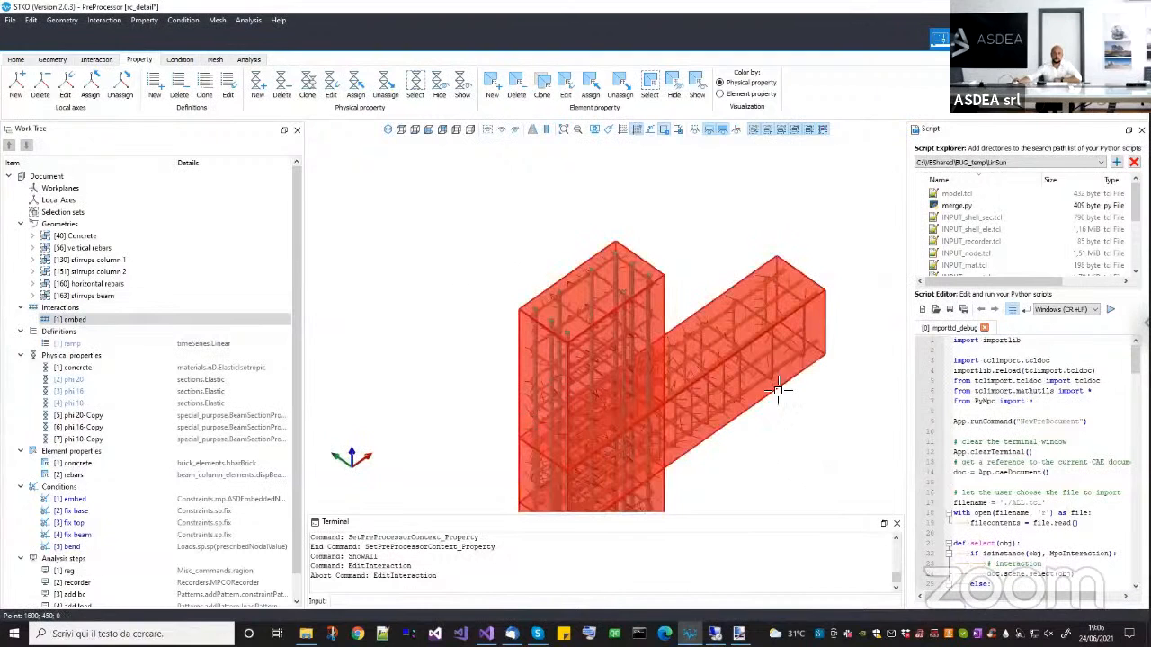
pyautogui.scroll(-2, 777, 360)
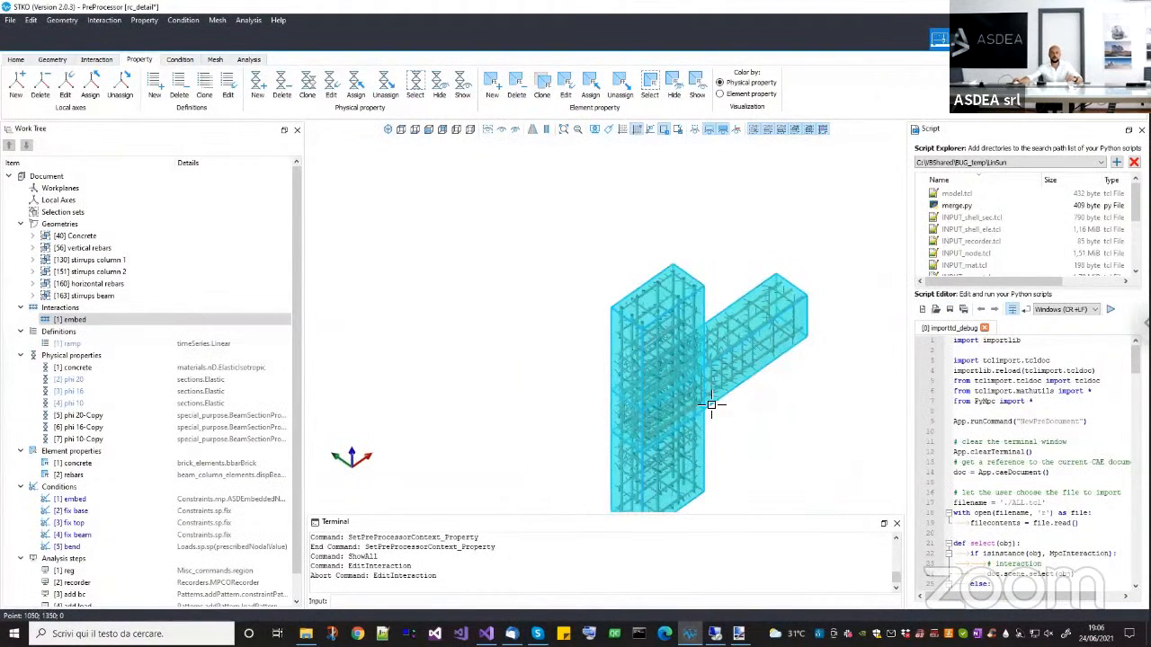
# Highlight the column stirrups, horizontal rebars and beam stirrups groups one after another, ending with the embed interaction.
pyautogui.click(92, 260)
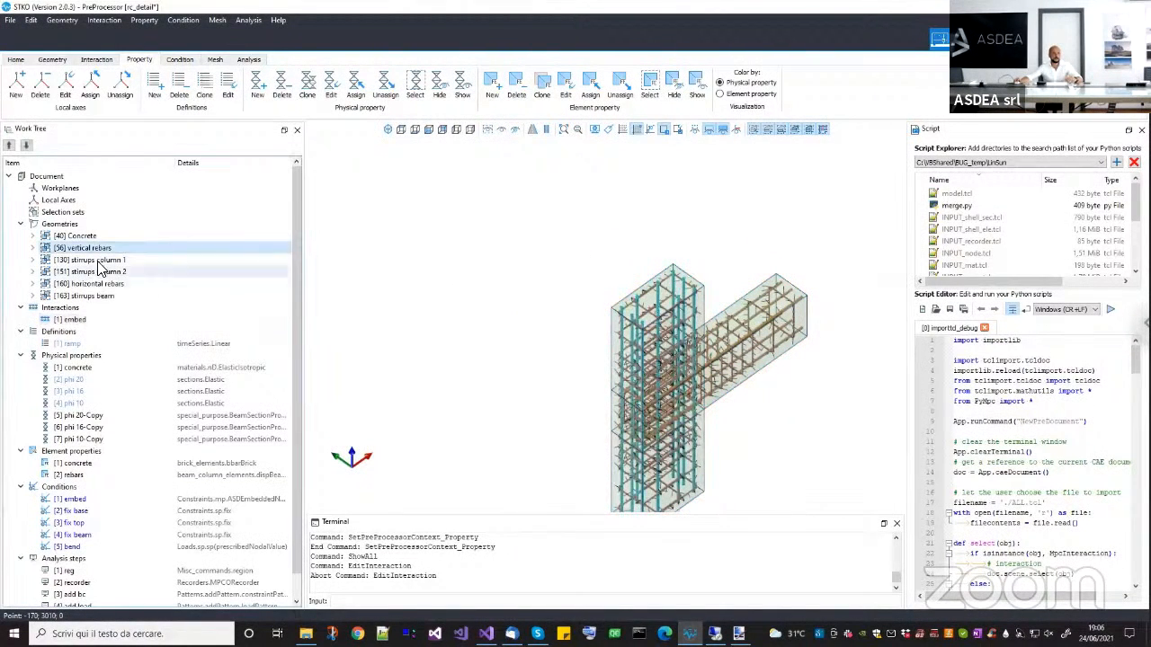
pyautogui.click(99, 273)
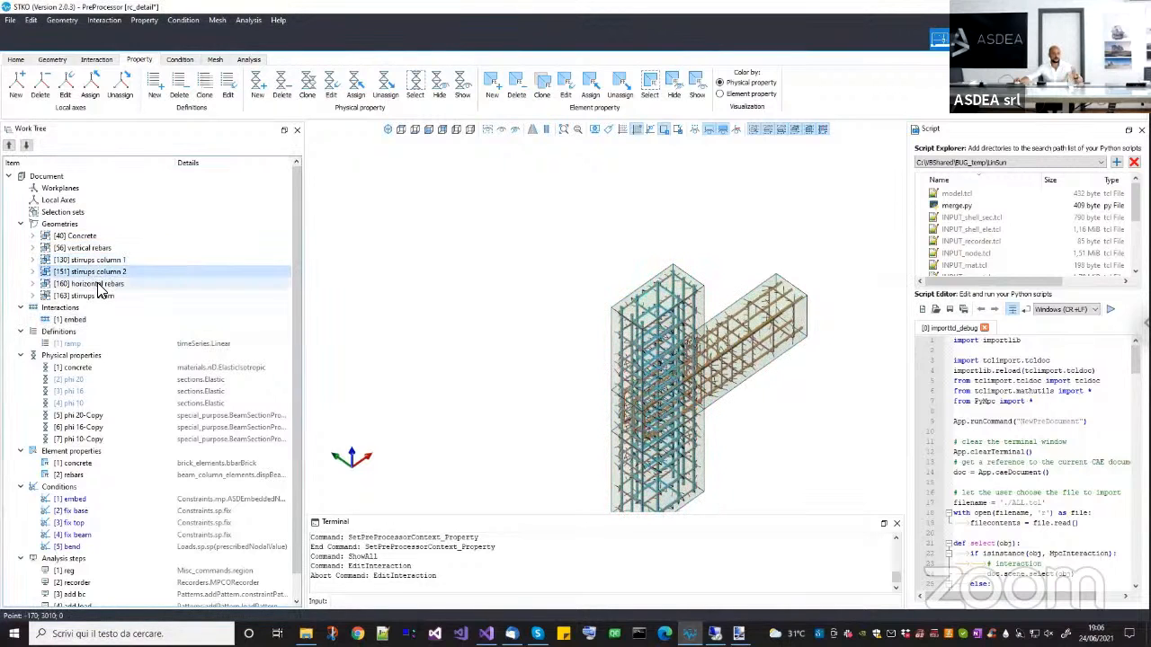
pyautogui.click(98, 285)
pyautogui.click(97, 298)
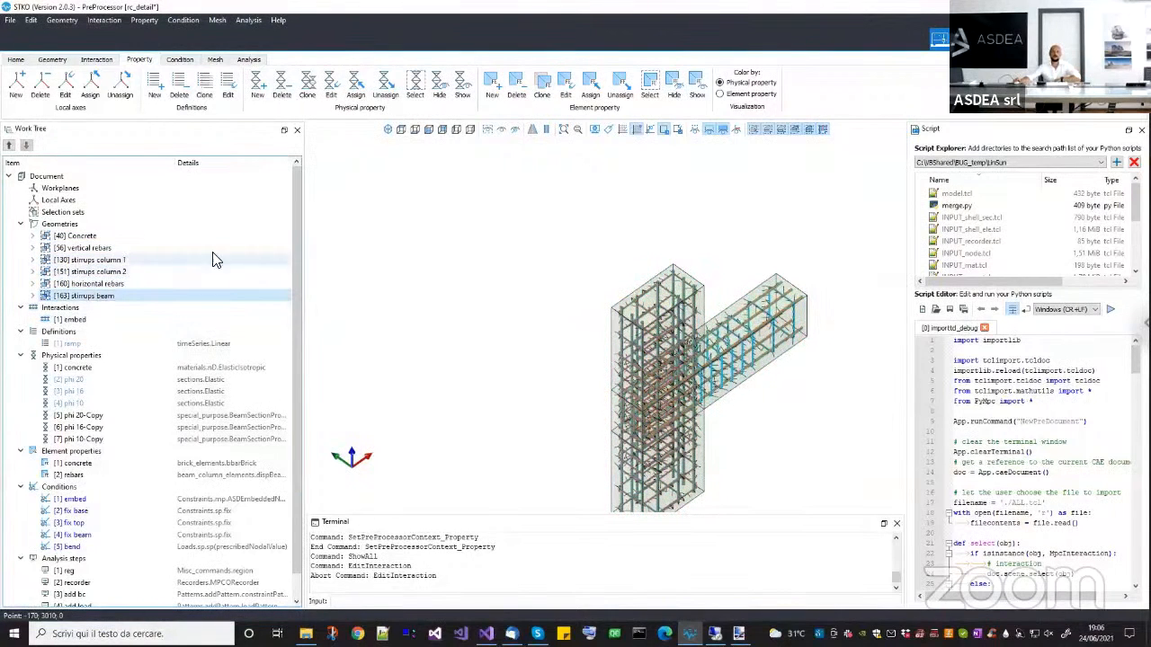
pyautogui.click(82, 320)
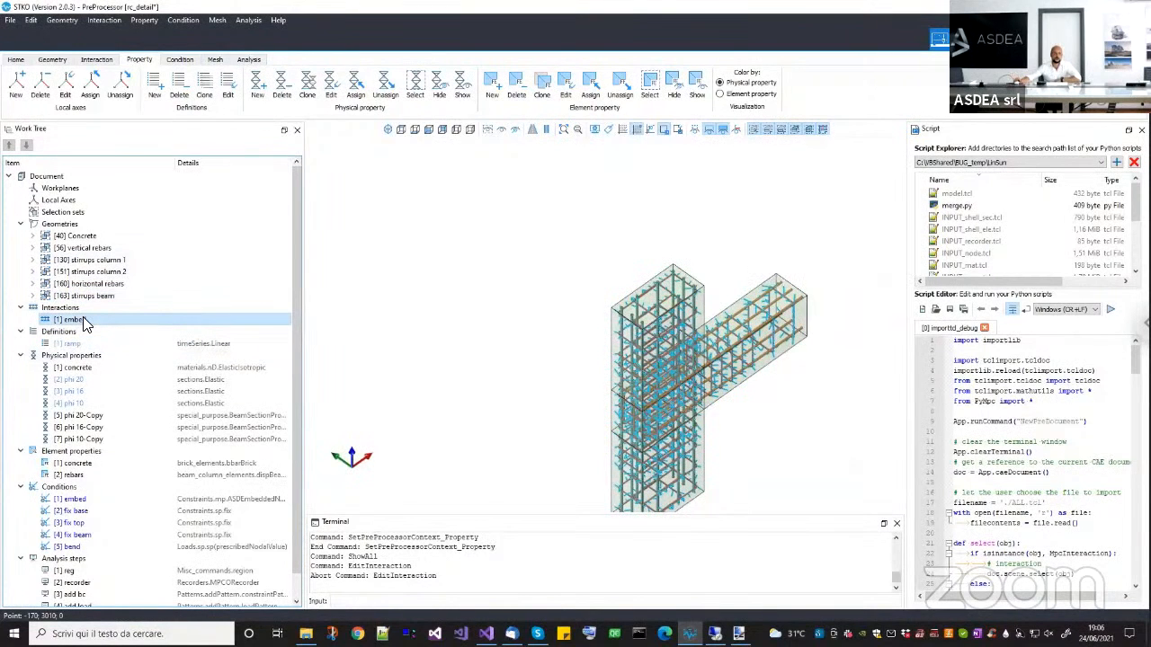
# Open the embed condition for editing, review its K (Penalty) attribute, and close the editor without changes.
pyautogui.scroll(-1, 88, 524)
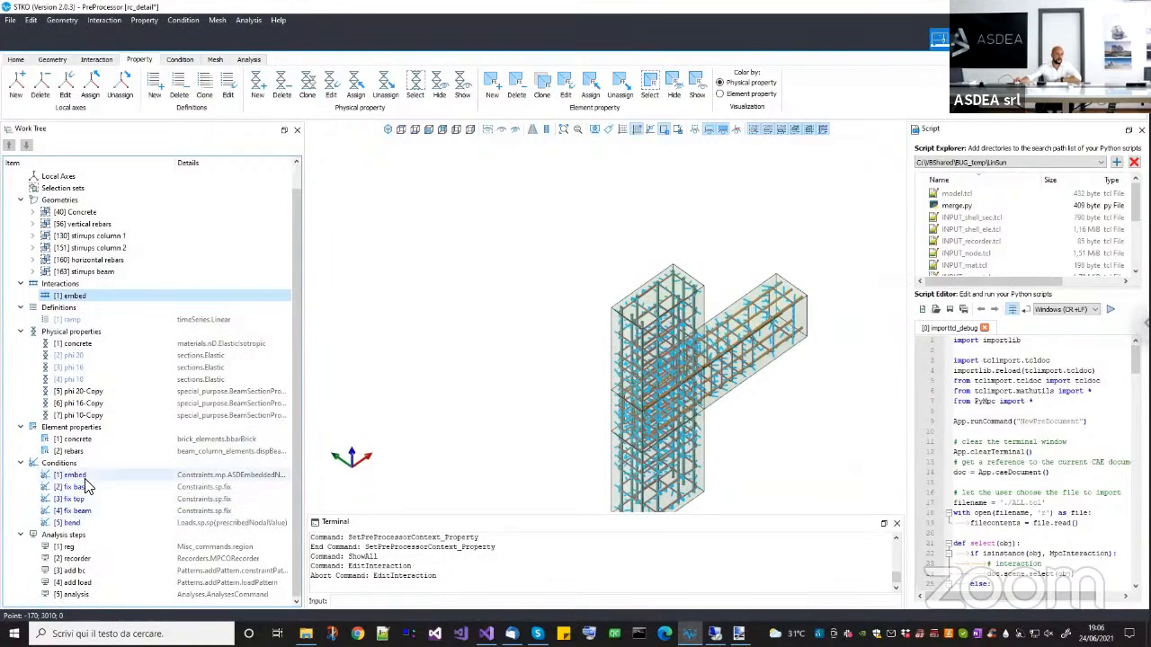
pyautogui.click(86, 479)
pyautogui.rightClick(86, 481)
pyautogui.click(106, 515)
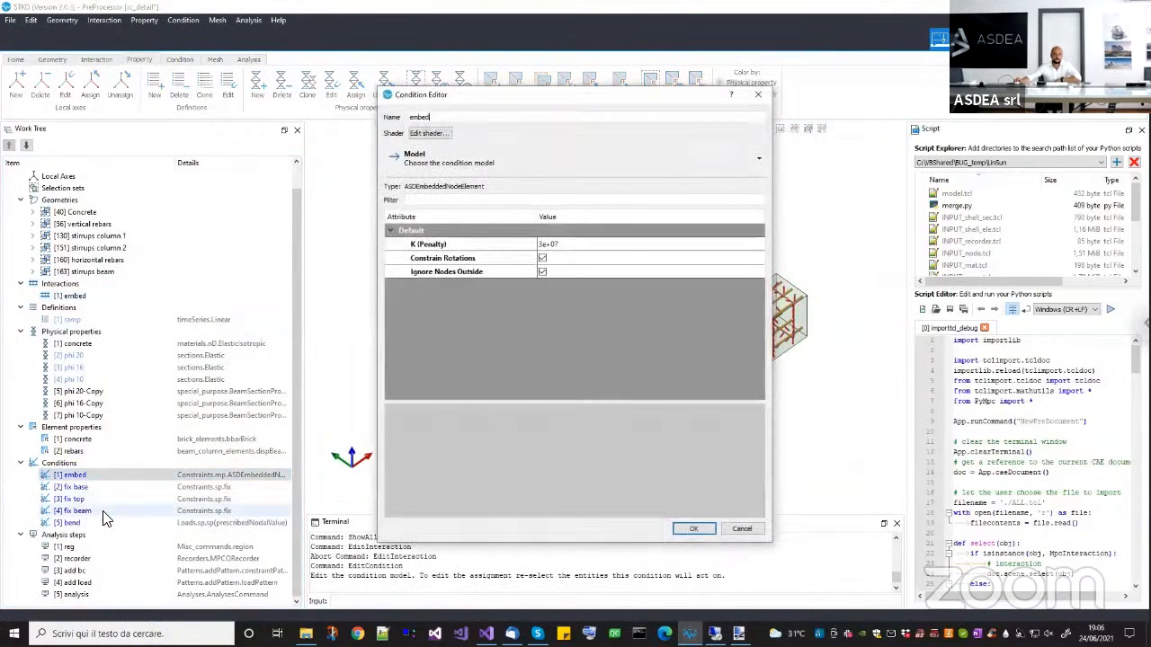
pyautogui.doubleClick(575, 245)
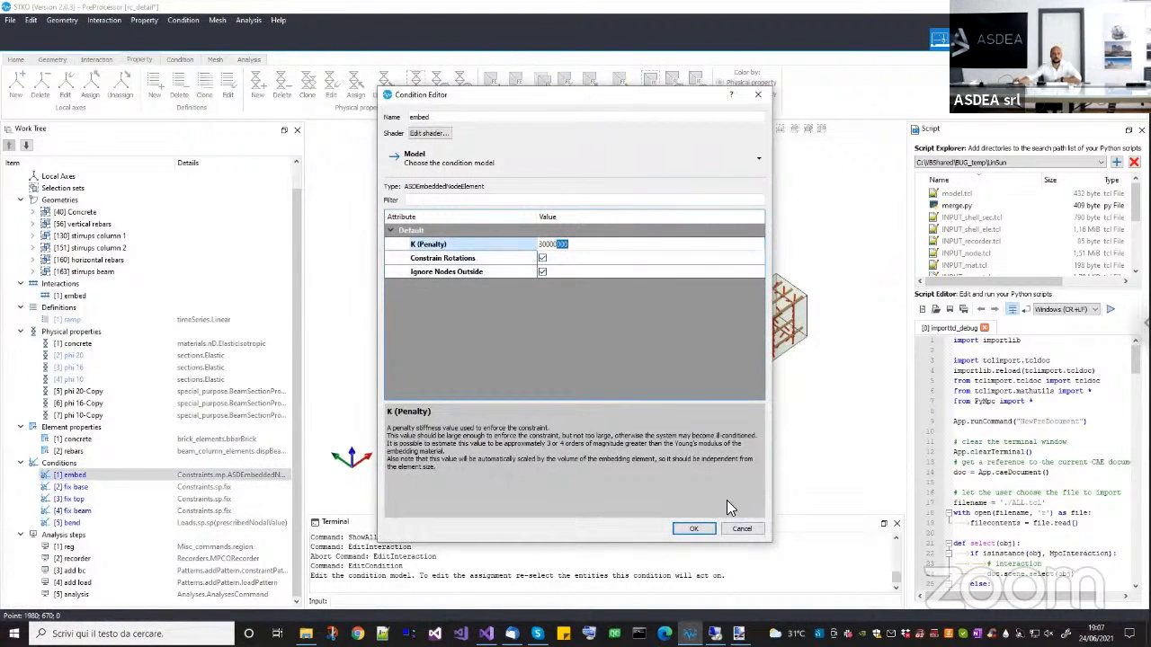
pyautogui.click(739, 529)
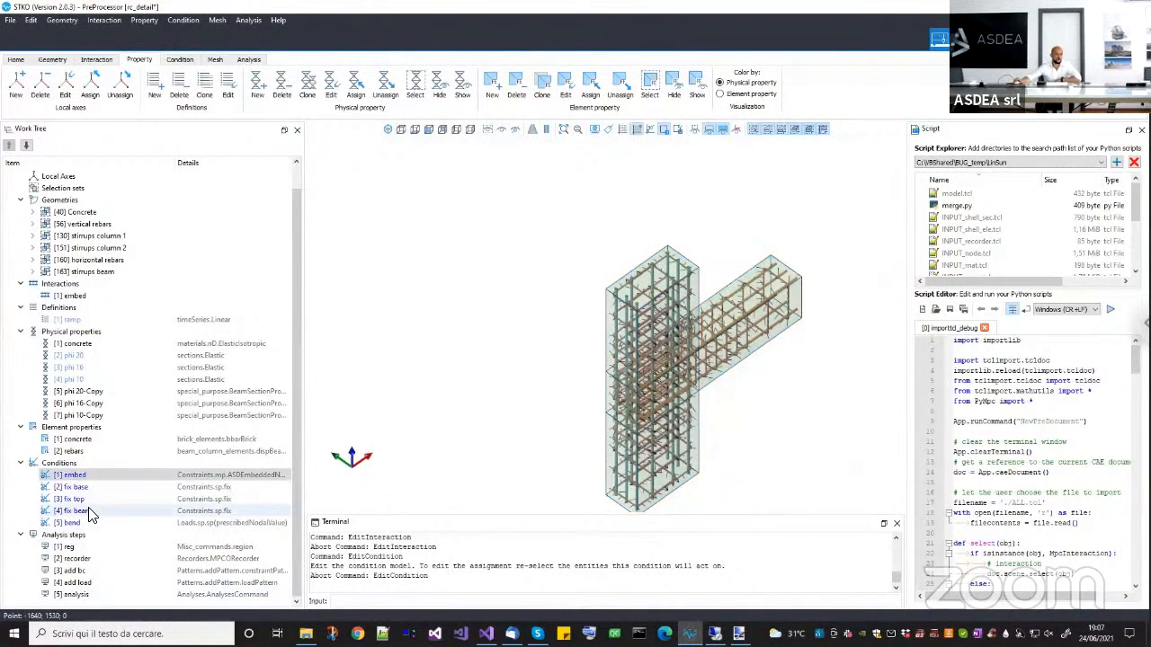
# Open the bend condition for editing and inspect the beam end face it is assigned to.
pyautogui.moveTo(603, 375); pyautogui.dragTo(758, 308, button='middle')
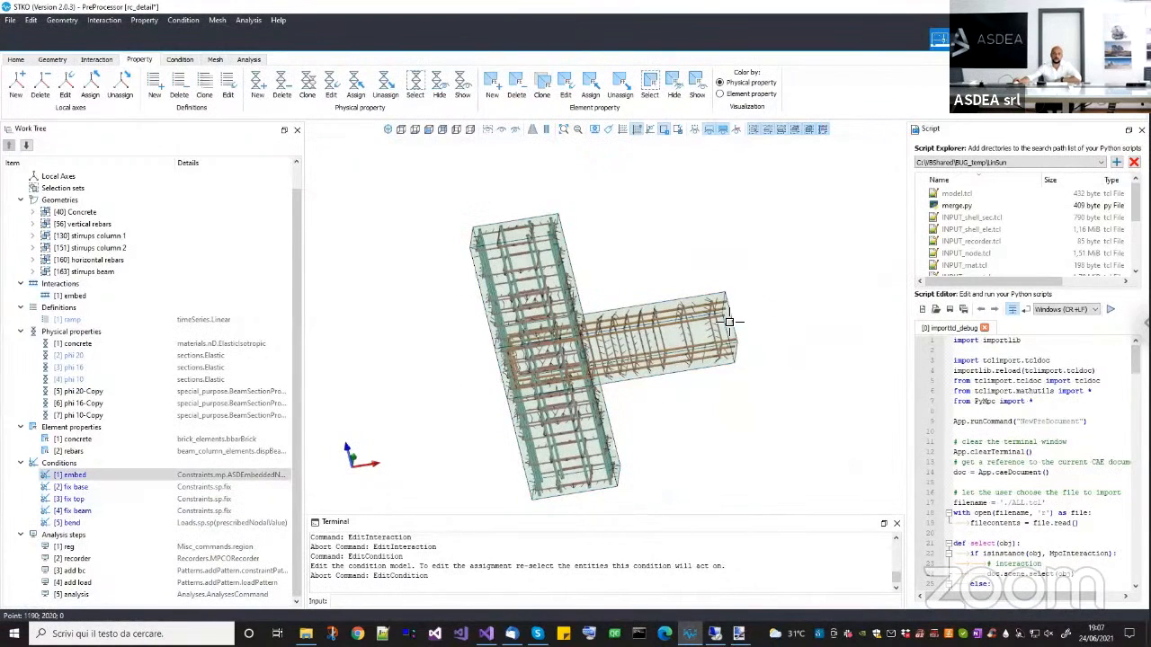
pyautogui.scroll(2, 736, 328)
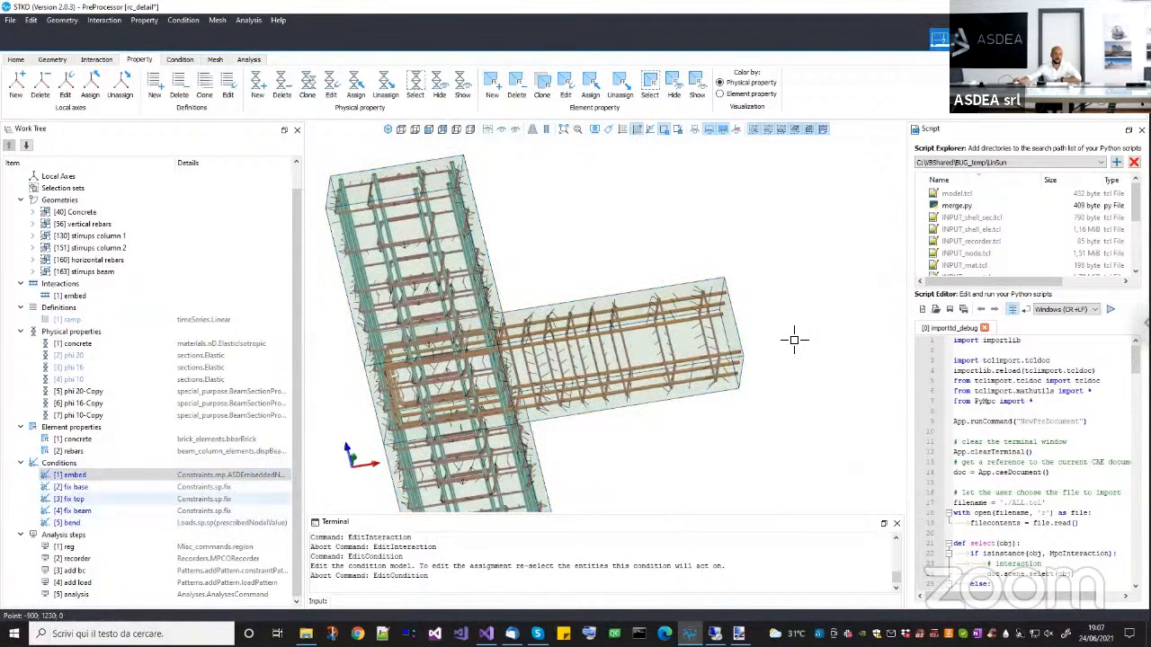
pyautogui.moveTo(726, 380); pyautogui.dragTo(440, 414, button='middle')
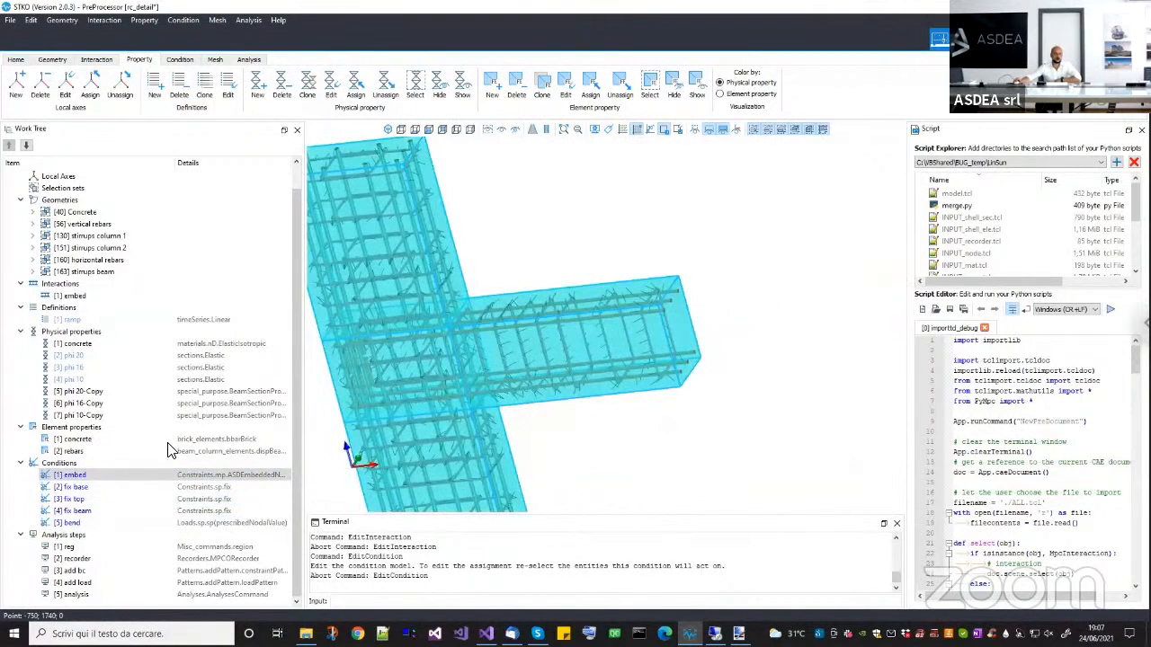
pyautogui.rightClick(93, 523)
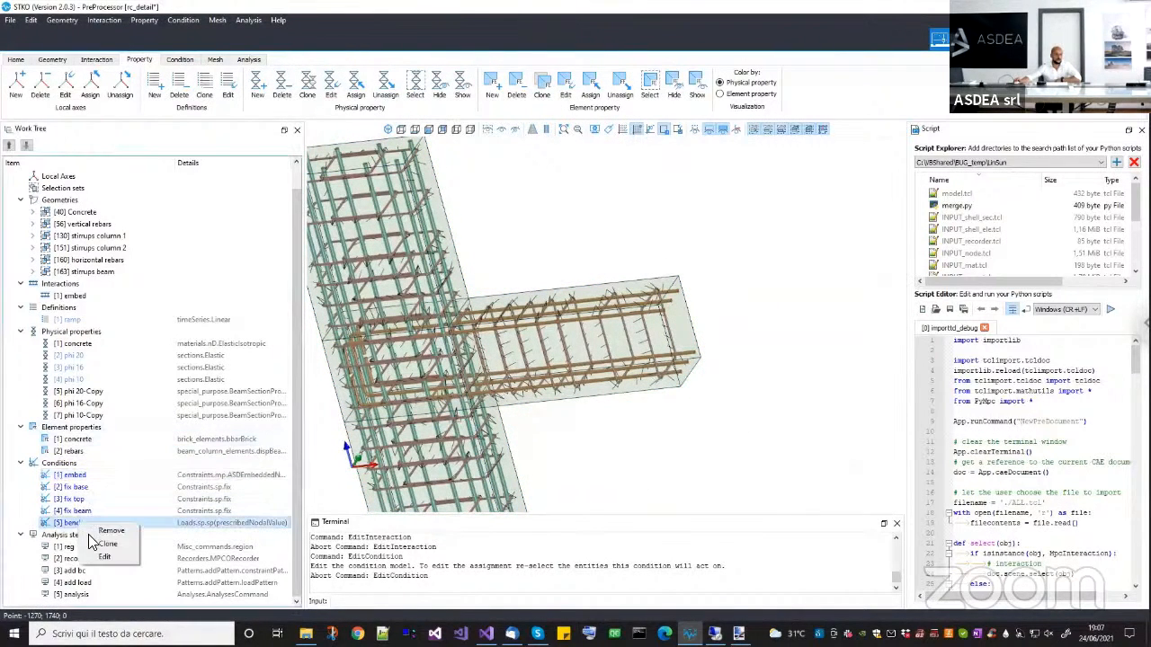
pyautogui.click(104, 556)
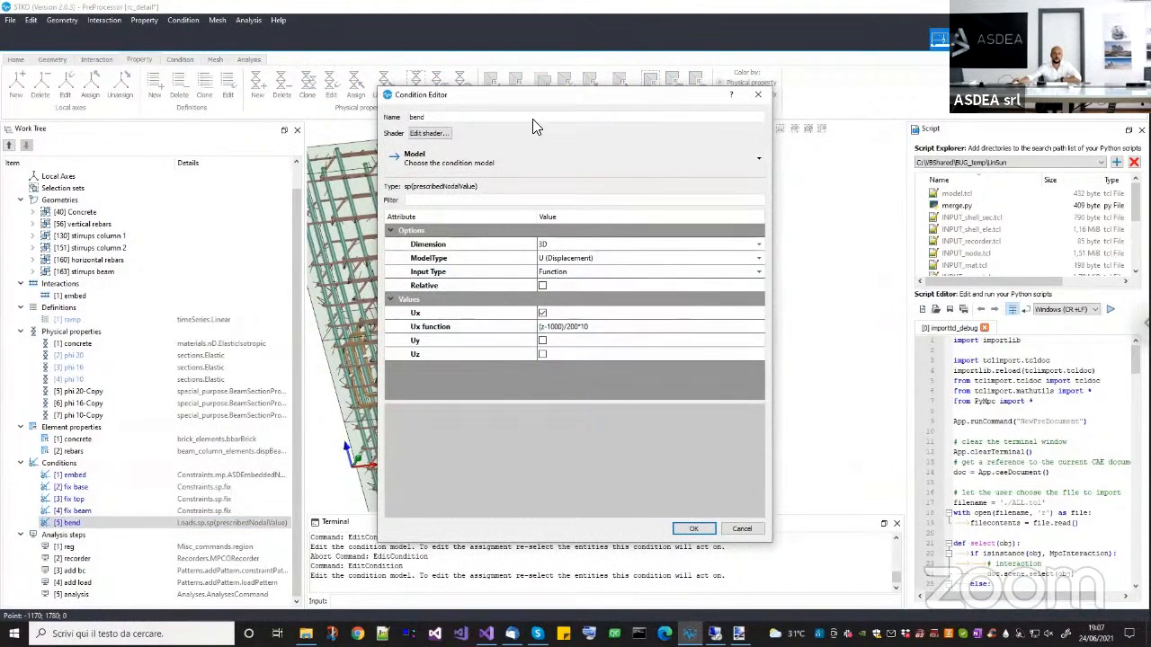
pyautogui.moveTo(532, 95); pyautogui.dragTo(253, 159)
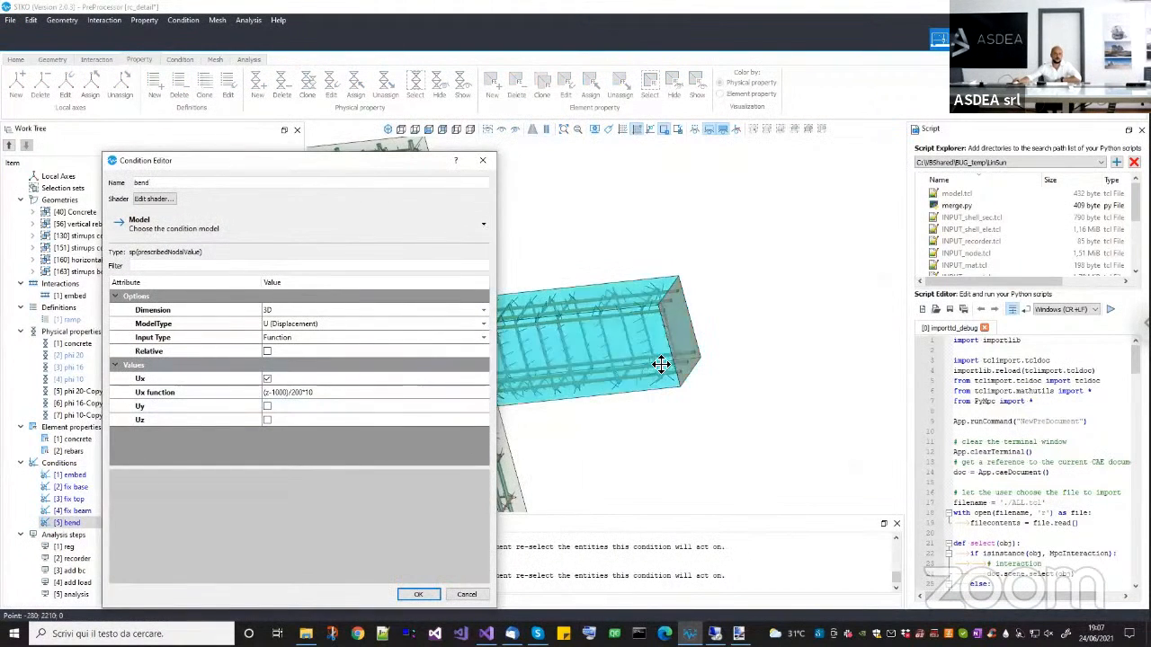
pyautogui.moveTo(660, 364); pyautogui.dragTo(745, 368, button='middle')
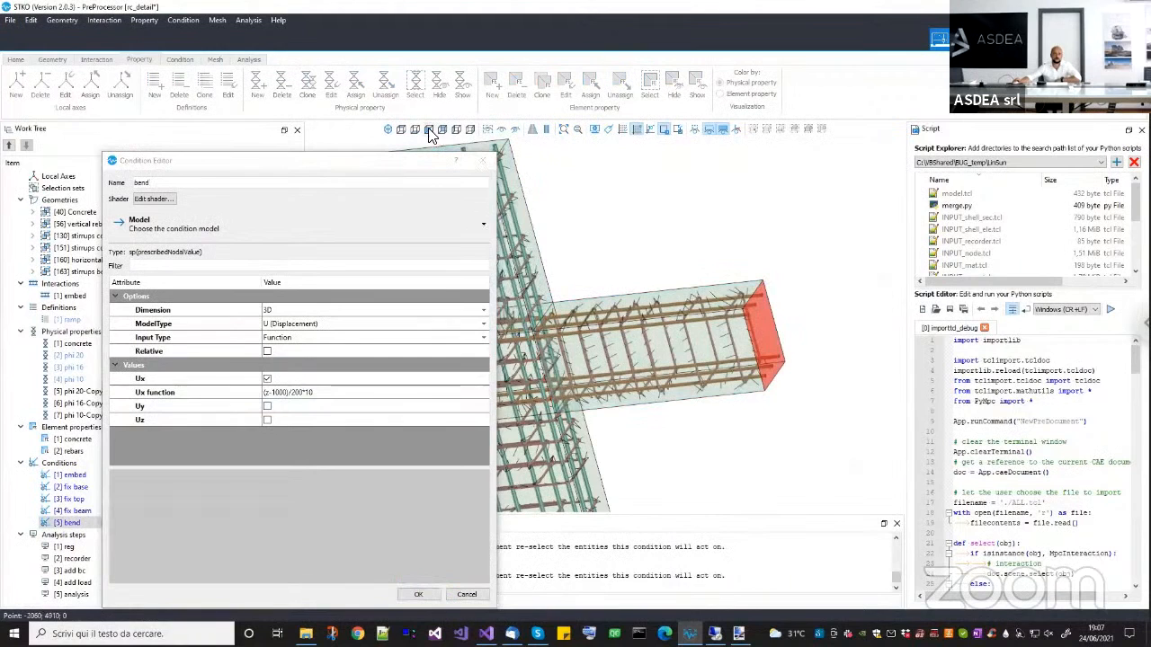
# Review the bend condition's Ux function against the beam's side elevation and close the editor without changes.
pyautogui.click(429, 131)
pyautogui.scroll(-5, 706, 315)
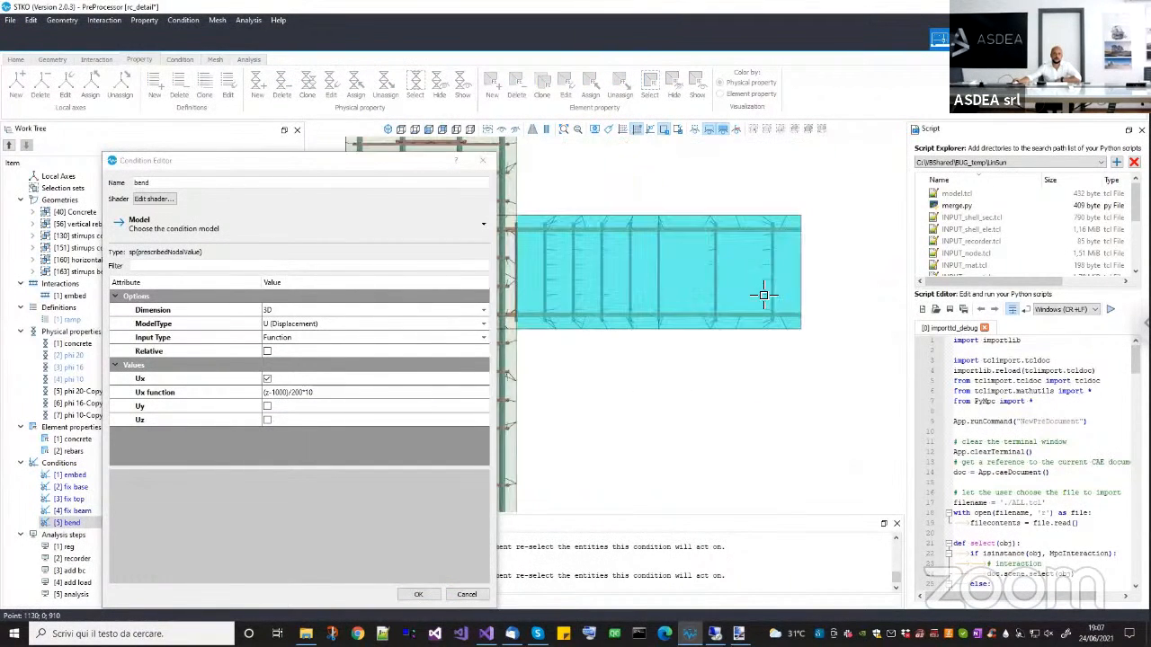
pyautogui.moveTo(373, 160); pyautogui.dragTo(350, 124)
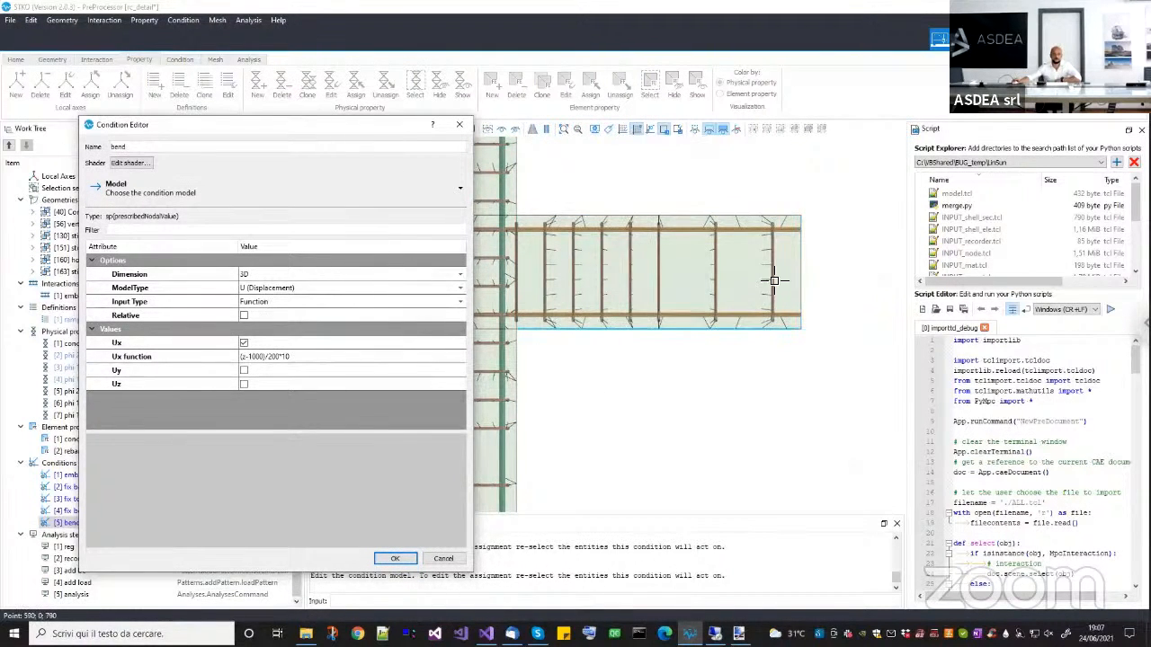
pyautogui.scroll(2, 799, 279)
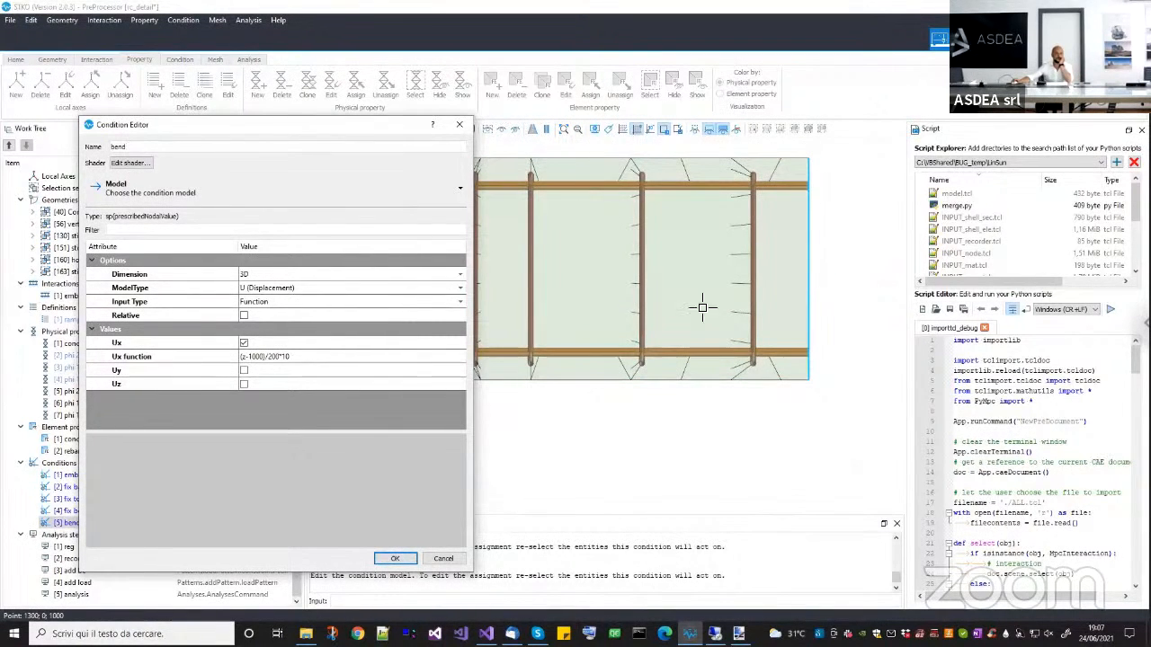
pyautogui.doubleClick(246, 357)
pyautogui.click(247, 357)
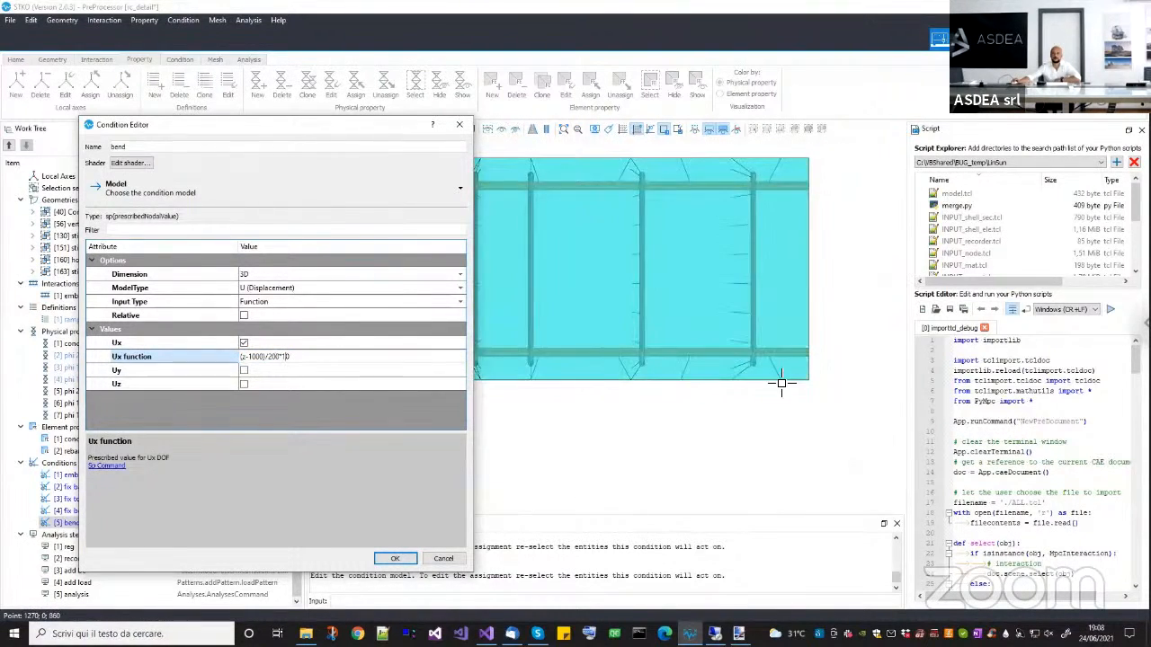
pyautogui.click(803, 173)
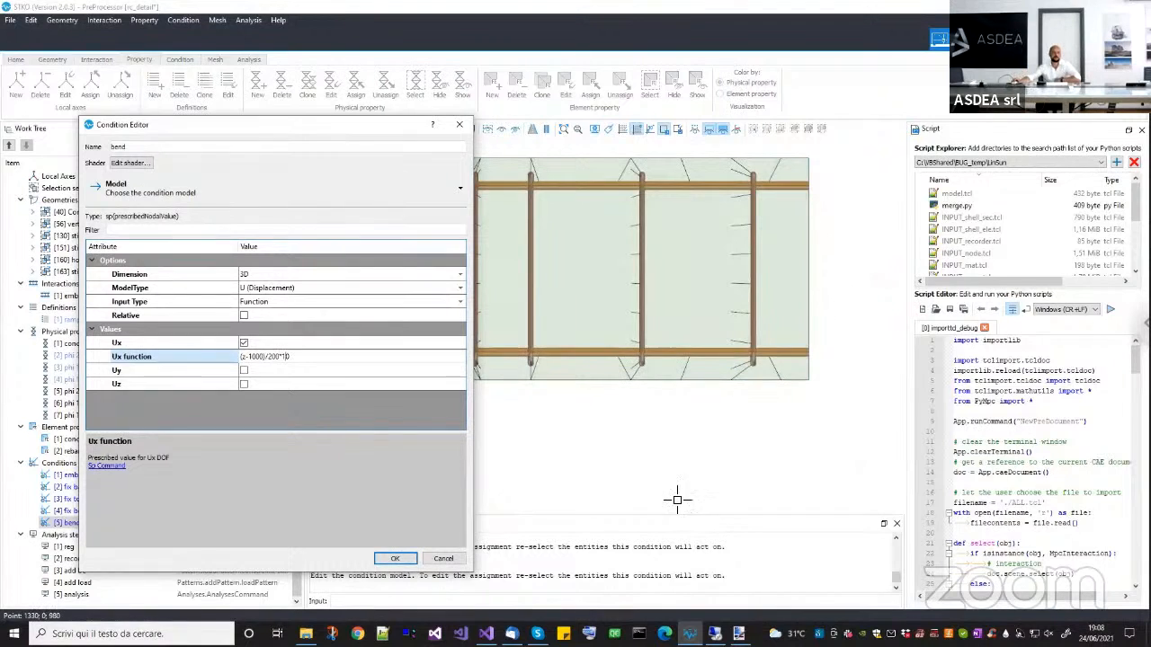
pyautogui.click(444, 559)
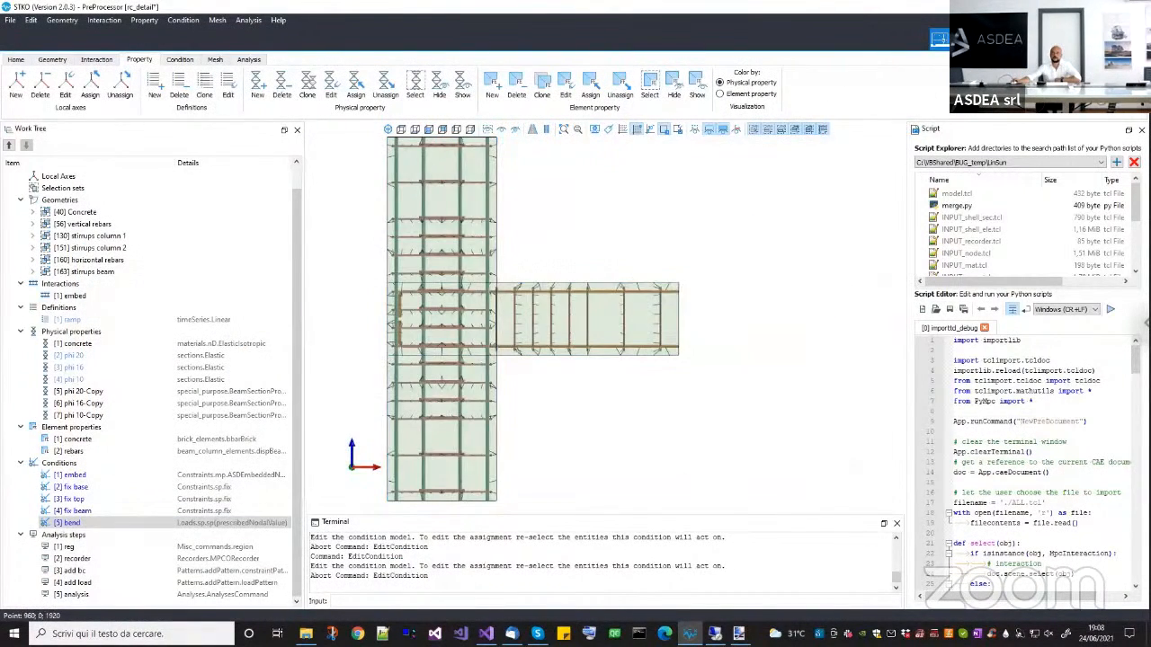
# Display the model's mesh, review its partitions in the Partition mesh dialog, and close the dialog without changes.
pyautogui.click(967, 38)
pyautogui.click(938, 40)
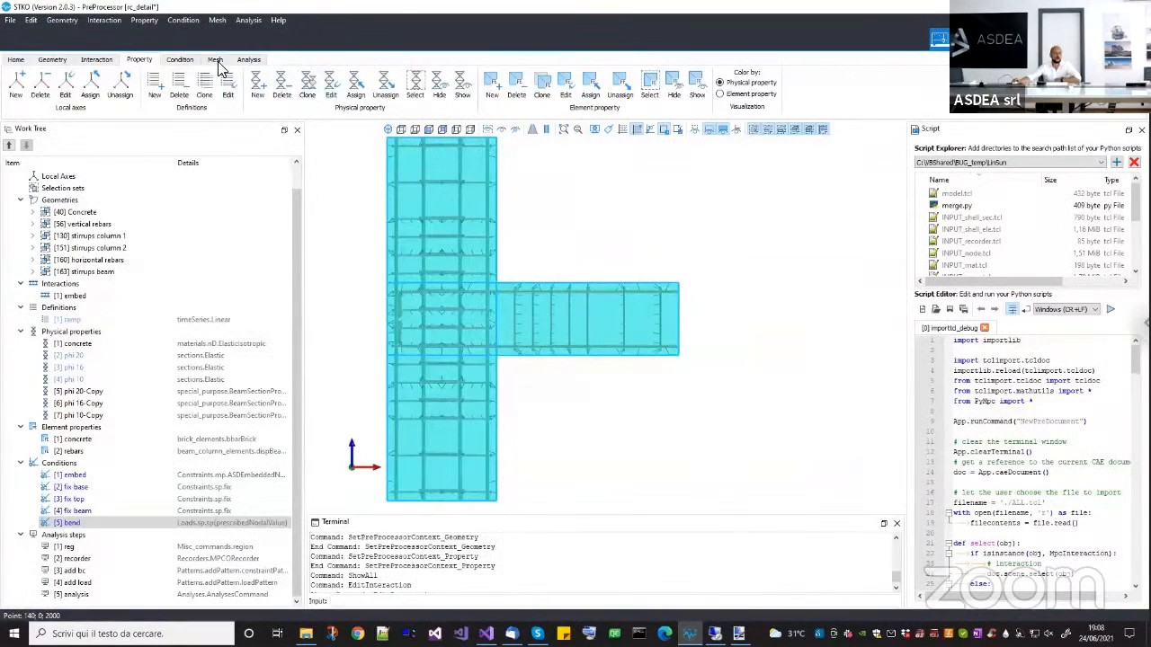
pyautogui.moveTo(521, 363); pyautogui.dragTo(387, 174)
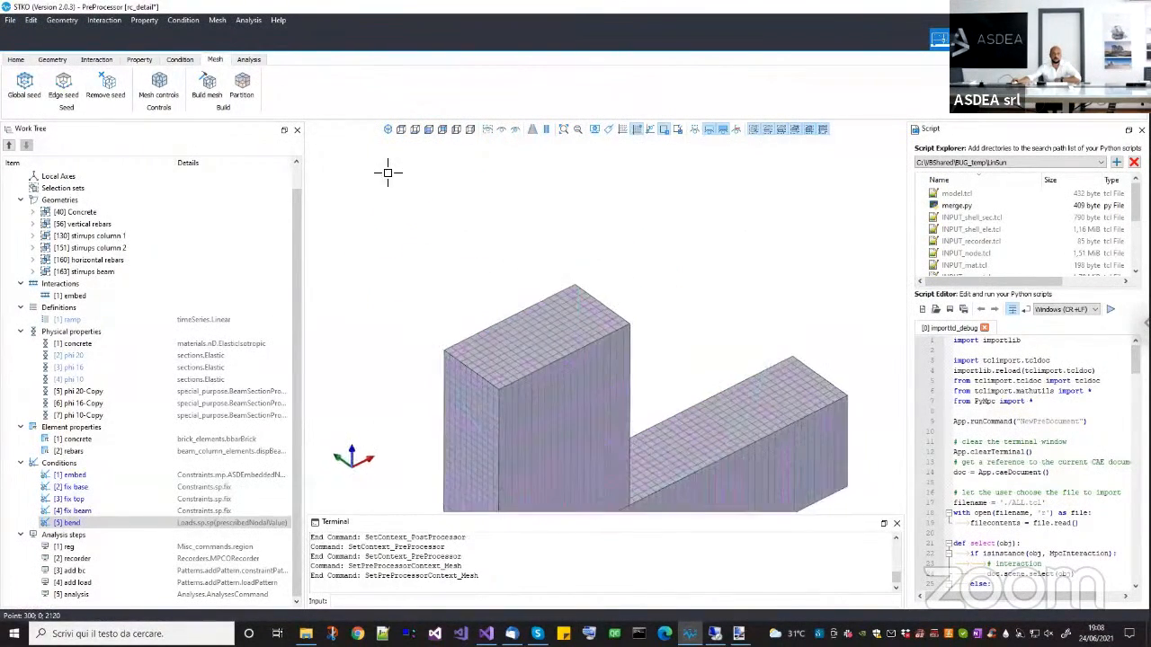
pyautogui.click(241, 92)
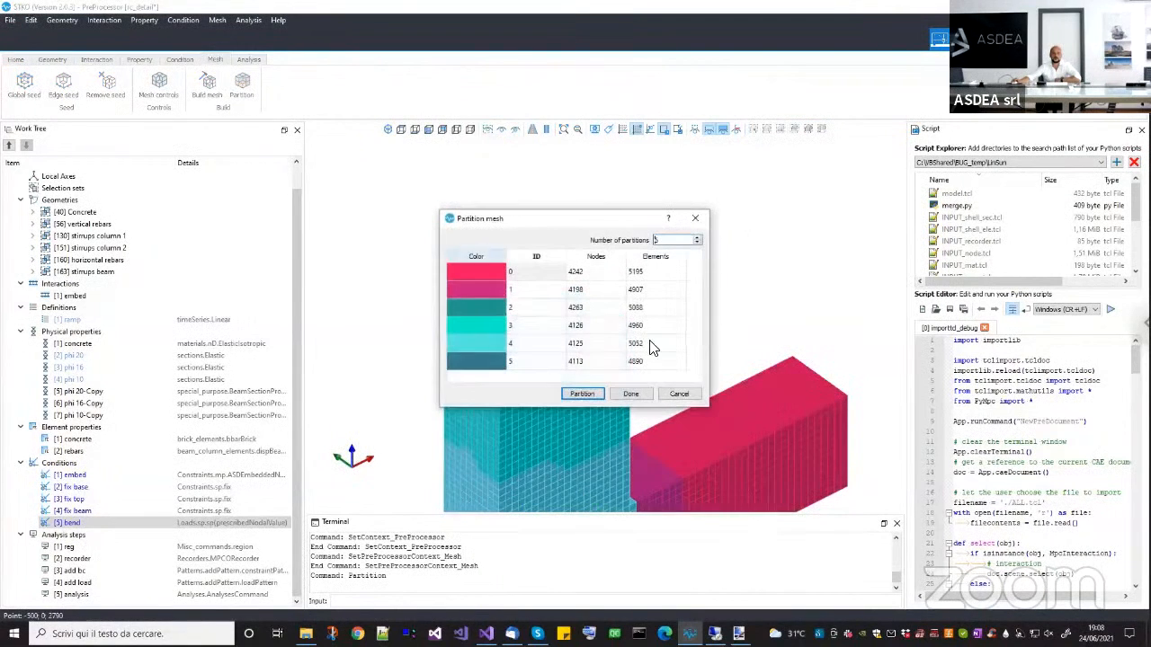
pyautogui.click(694, 218)
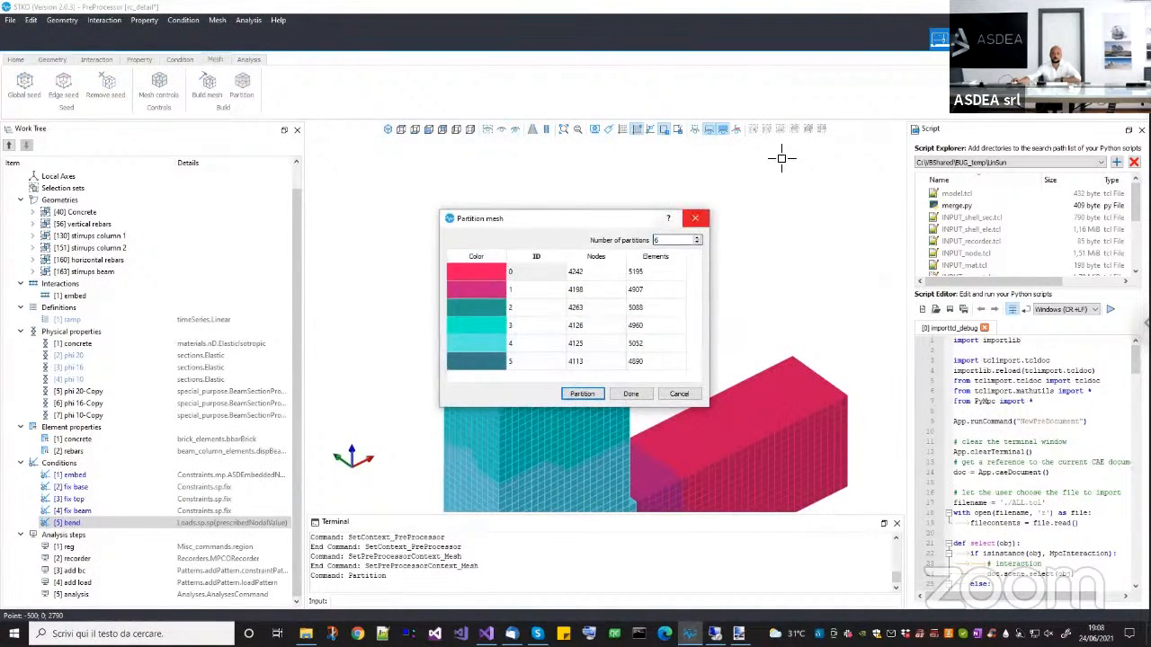
# Set the analysis solver to openseesmp.
pyautogui.click(248, 59)
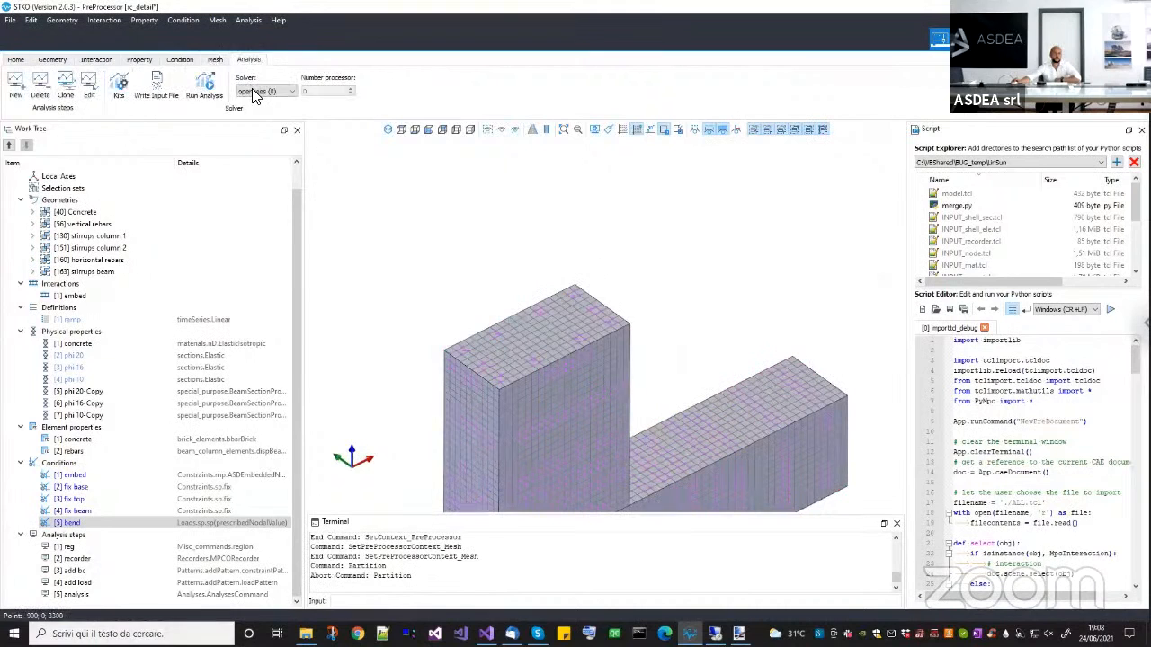
pyautogui.click(254, 94)
pyautogui.click(266, 122)
pyautogui.scroll(-2, 147, 494)
pyautogui.scroll(-2, 532, 379)
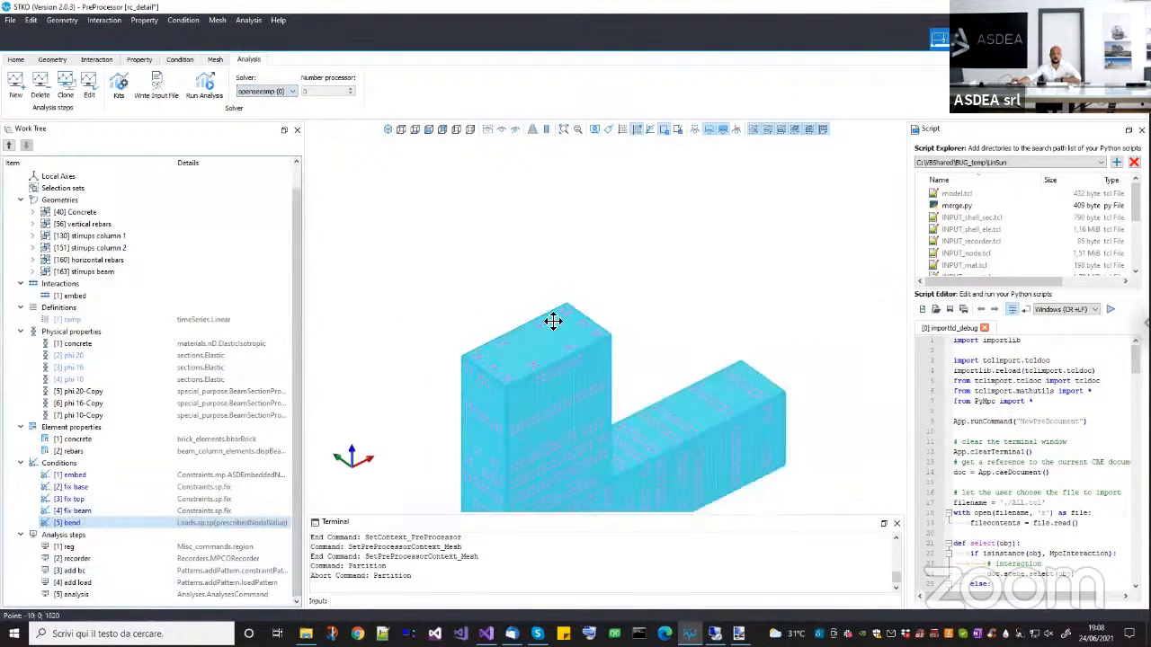
pyautogui.moveTo(553, 321); pyautogui.dragTo(529, 293, button='middle')
pyautogui.scroll(-2, 529, 293)
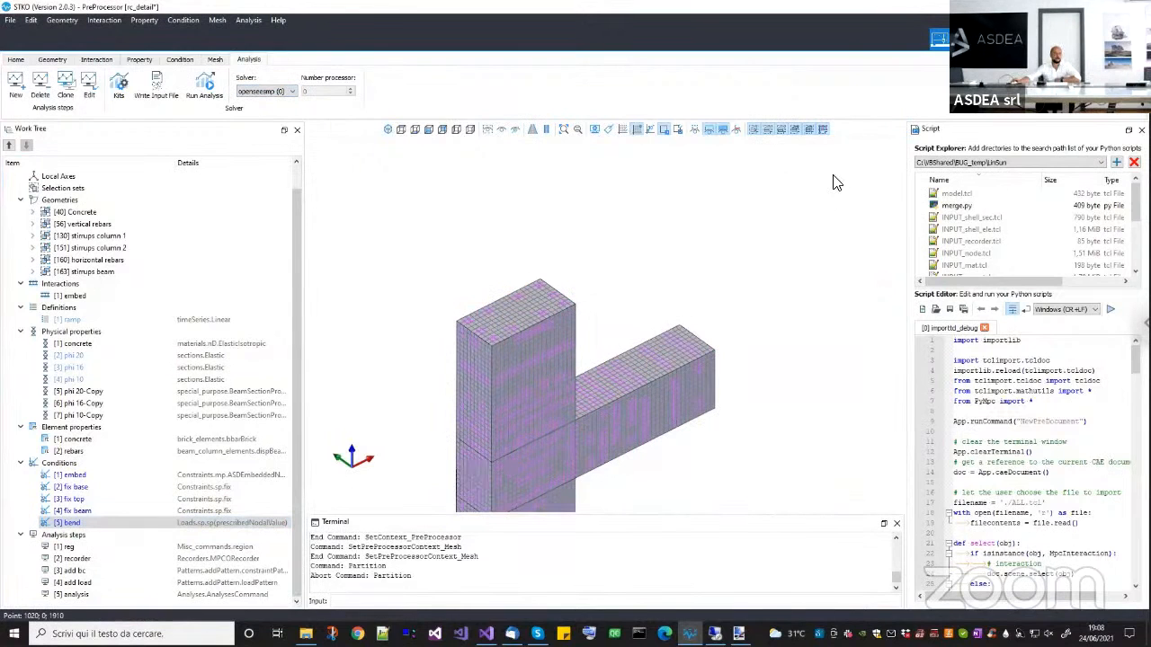
# Switch to the post-processor, open the Test3D_01.part-0.mpco database from the rc_detail folder, and inspect the deformed joint.
pyautogui.click(185, 93)
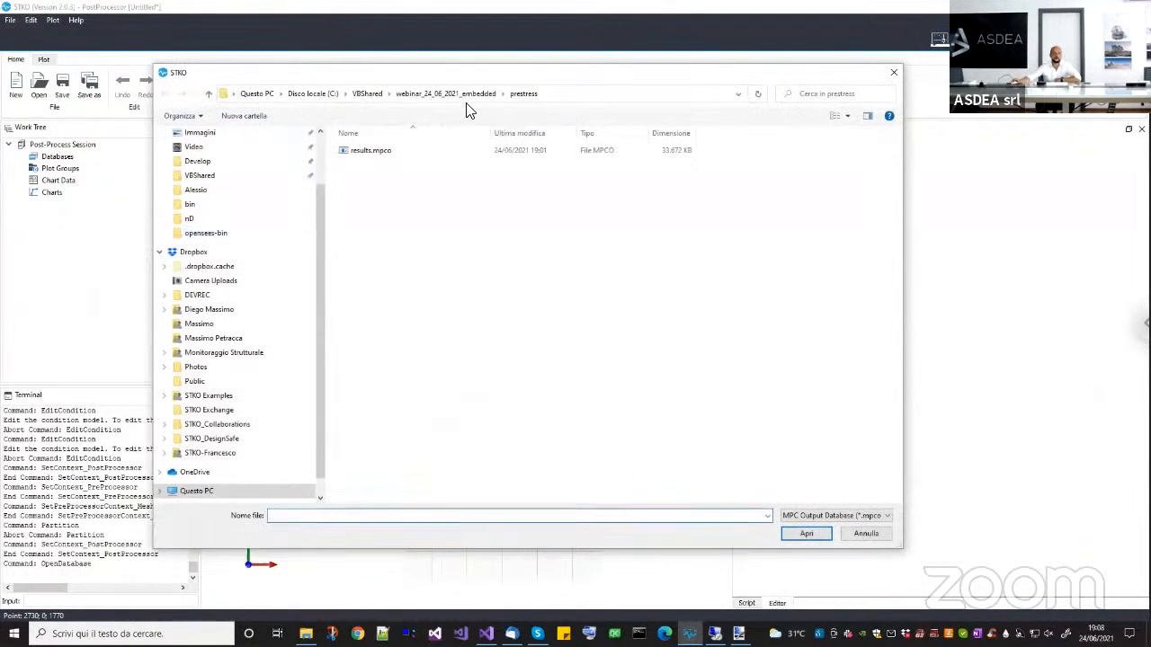
pyautogui.click(466, 95)
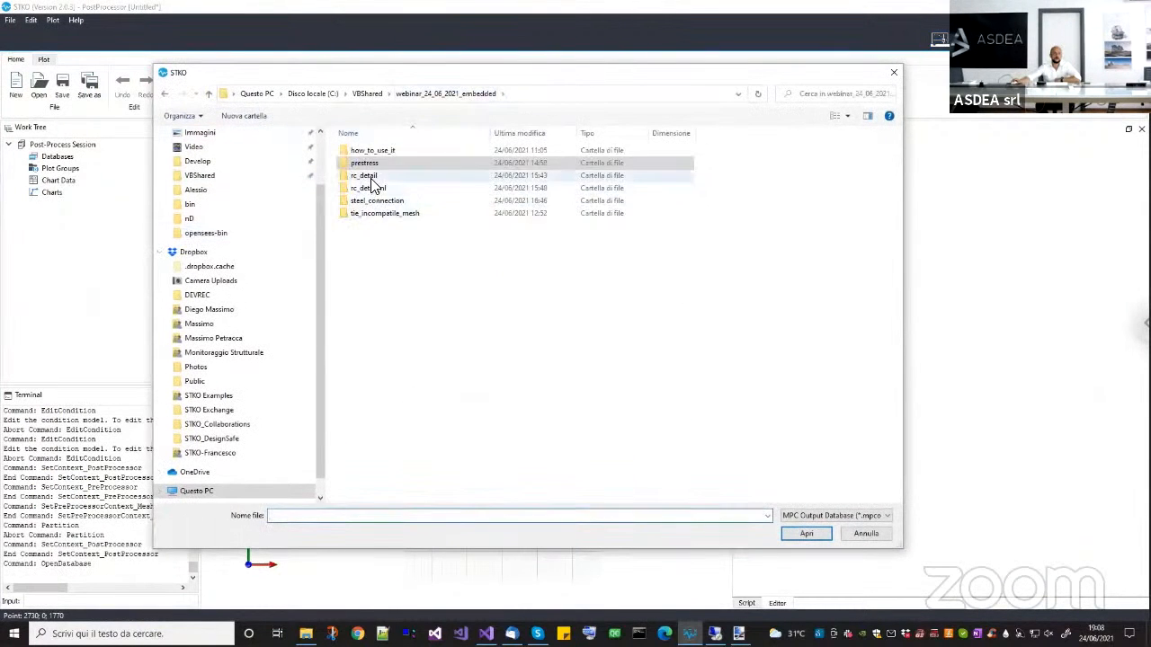
pyautogui.doubleClick(371, 177)
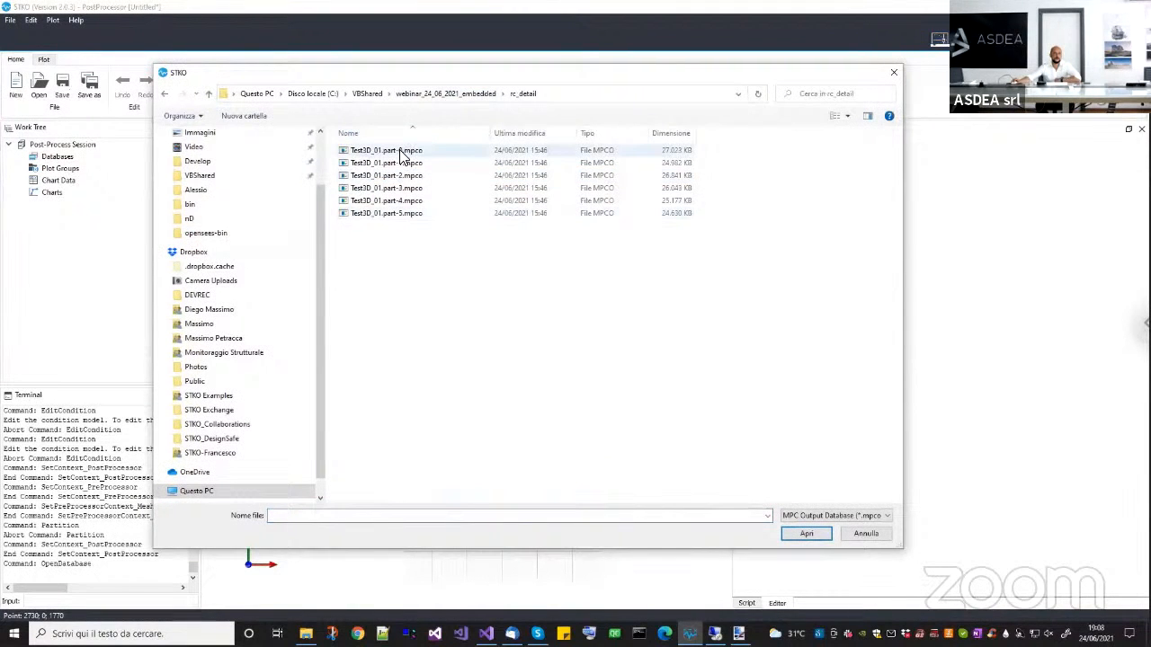
pyautogui.doubleClick(402, 155)
pyautogui.moveTo(431, 334); pyautogui.dragTo(612, 461)
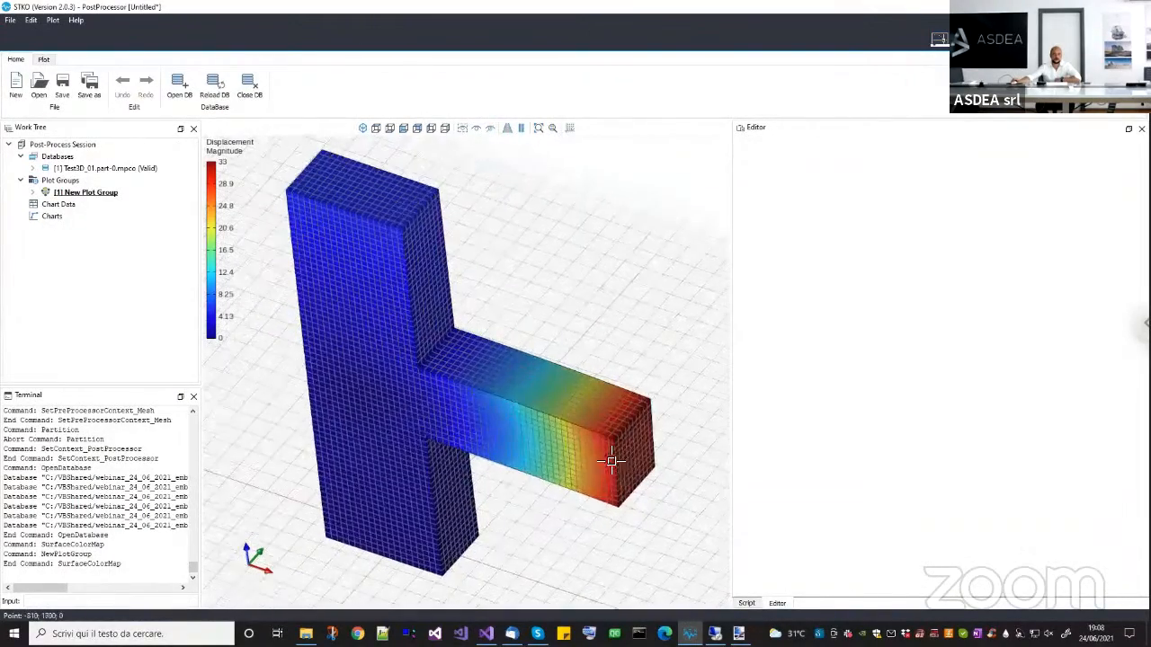
# Delete the Surface Color Map from New Plot Group and add a Gauss Point Plot in its place.
pyautogui.click(34, 193)
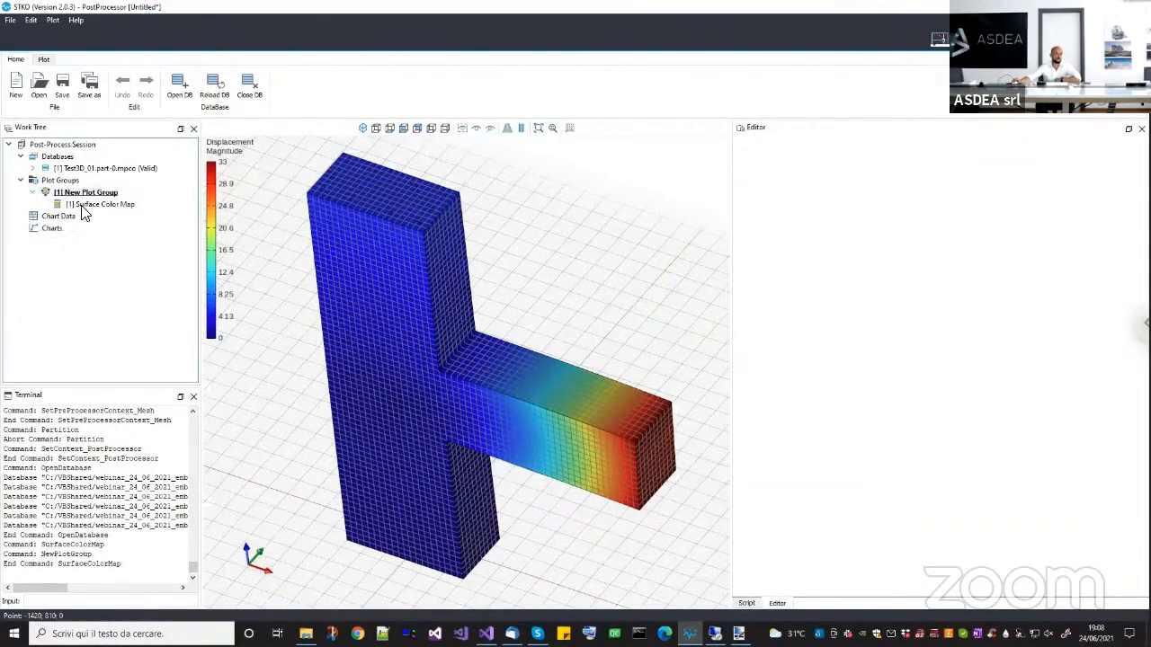
pyautogui.rightClick(89, 207)
pyautogui.click(112, 213)
pyautogui.rightClick(99, 194)
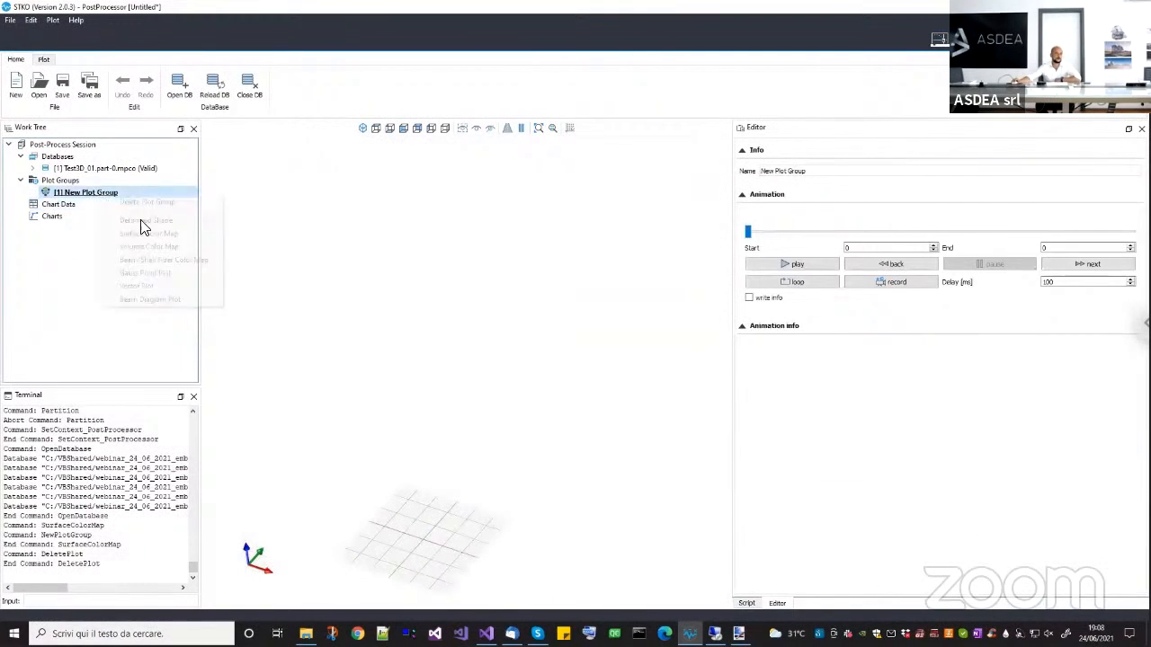
pyautogui.click(151, 279)
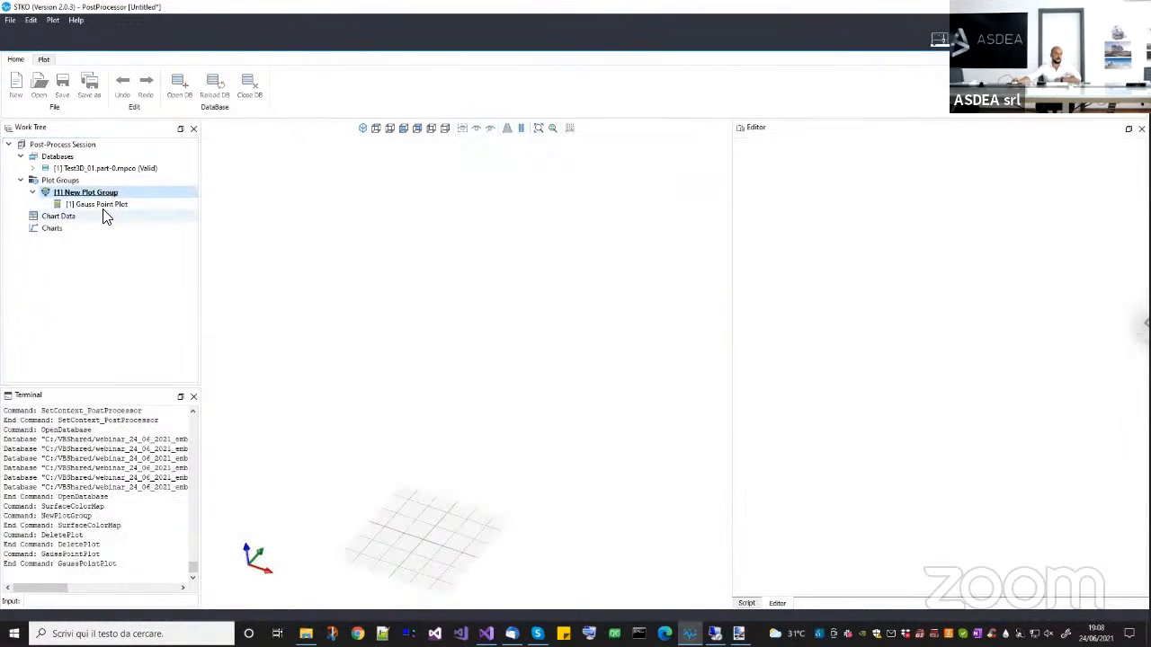
# Display the Gauss Point Plot with its settings and turn off its mesh edges.
pyautogui.click(103, 206)
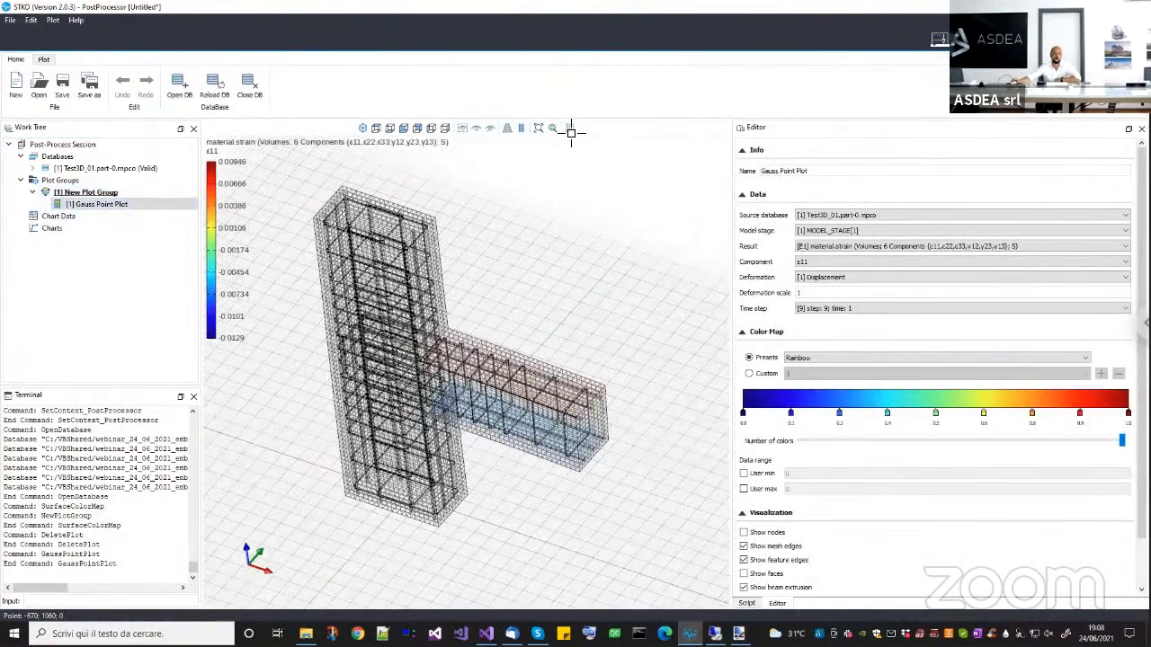
pyautogui.click(519, 322)
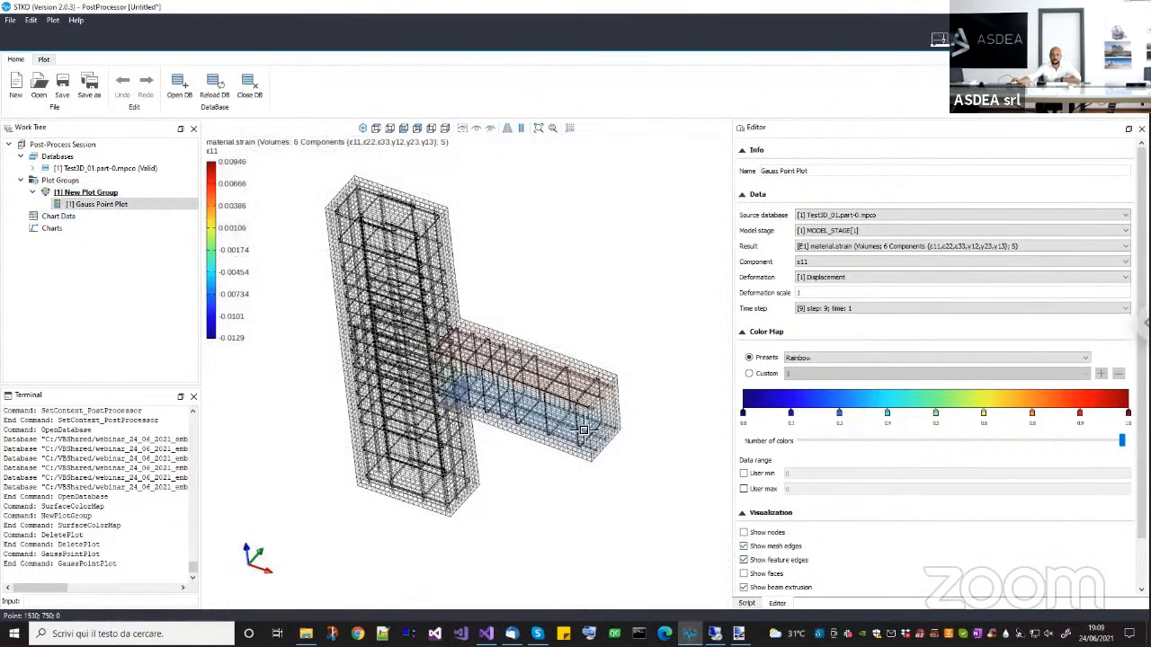
pyautogui.moveTo(577, 457); pyautogui.dragTo(576, 491, button='middle')
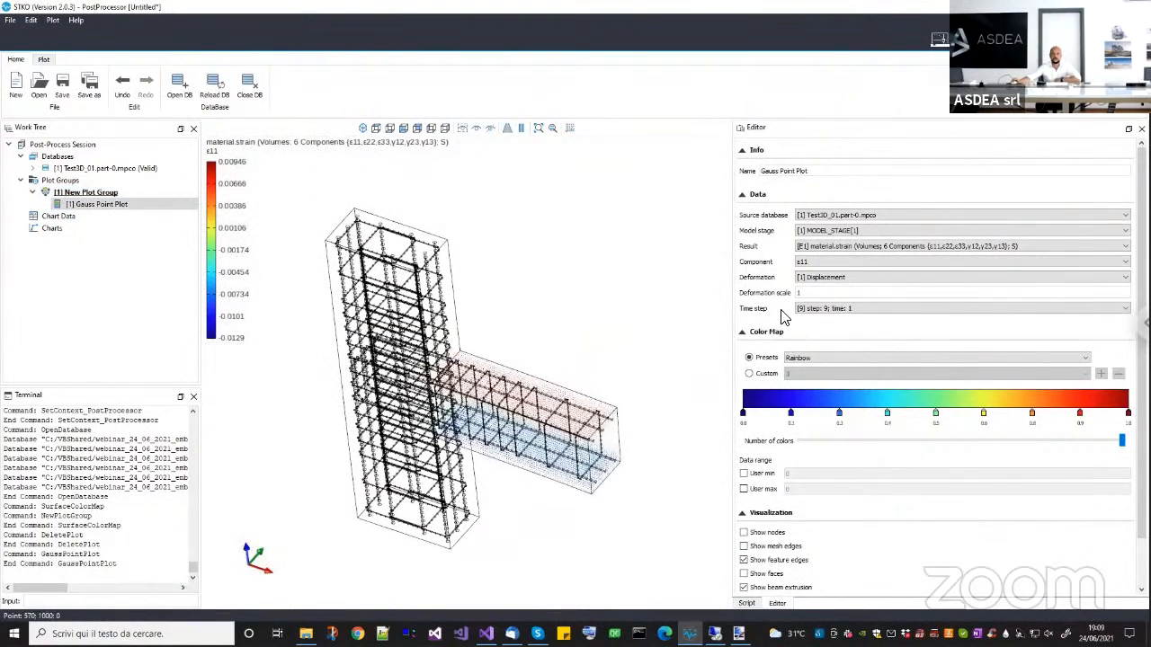
# Set the Gauss Point Plot to show the material.stress volume result with component σ13.
pyautogui.click(849, 258)
pyautogui.click(854, 251)
pyautogui.click(854, 251)
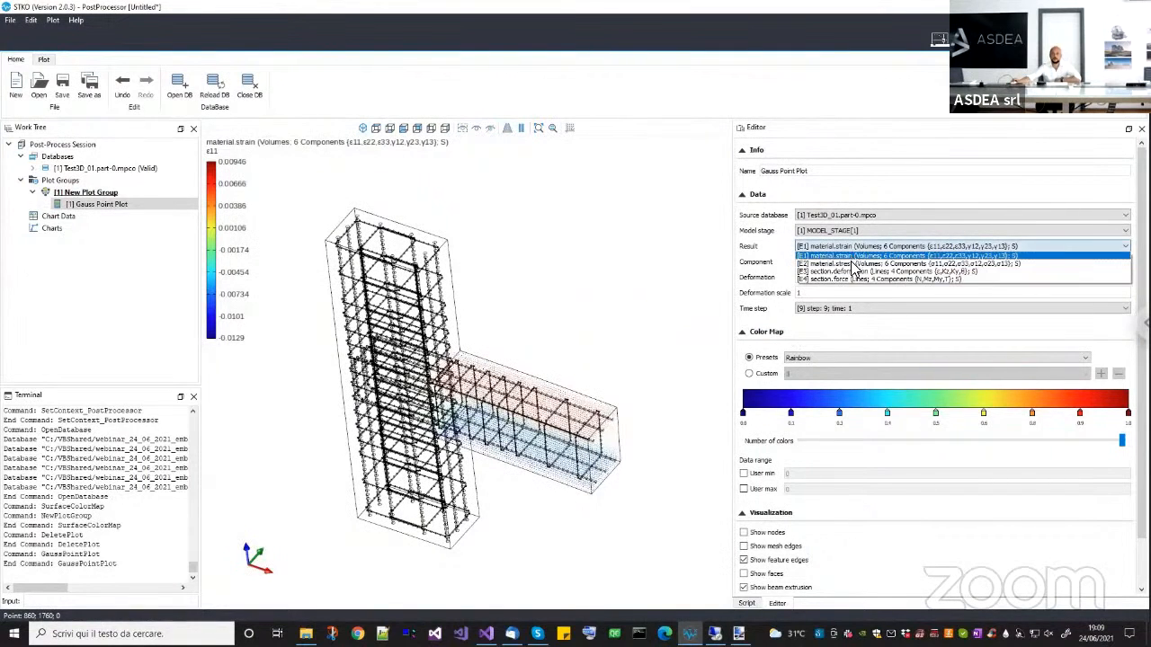
pyautogui.click(837, 260)
pyautogui.click(835, 260)
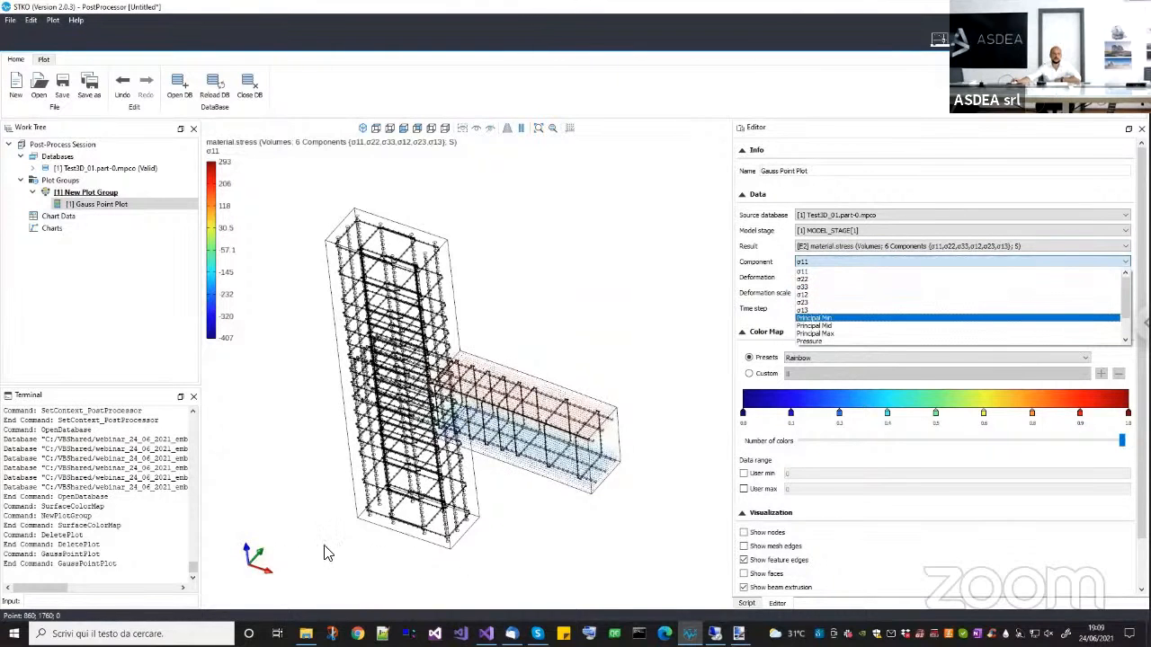
pyautogui.moveTo(378, 480); pyautogui.dragTo(229, 588, button='middle')
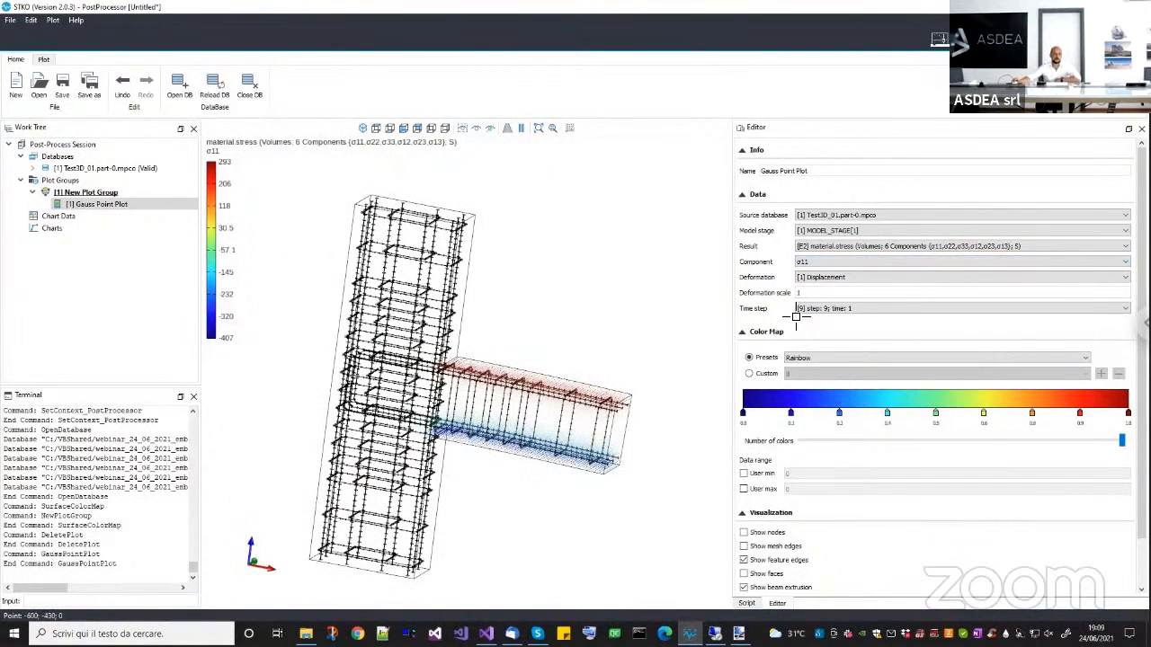
pyautogui.click(842, 261)
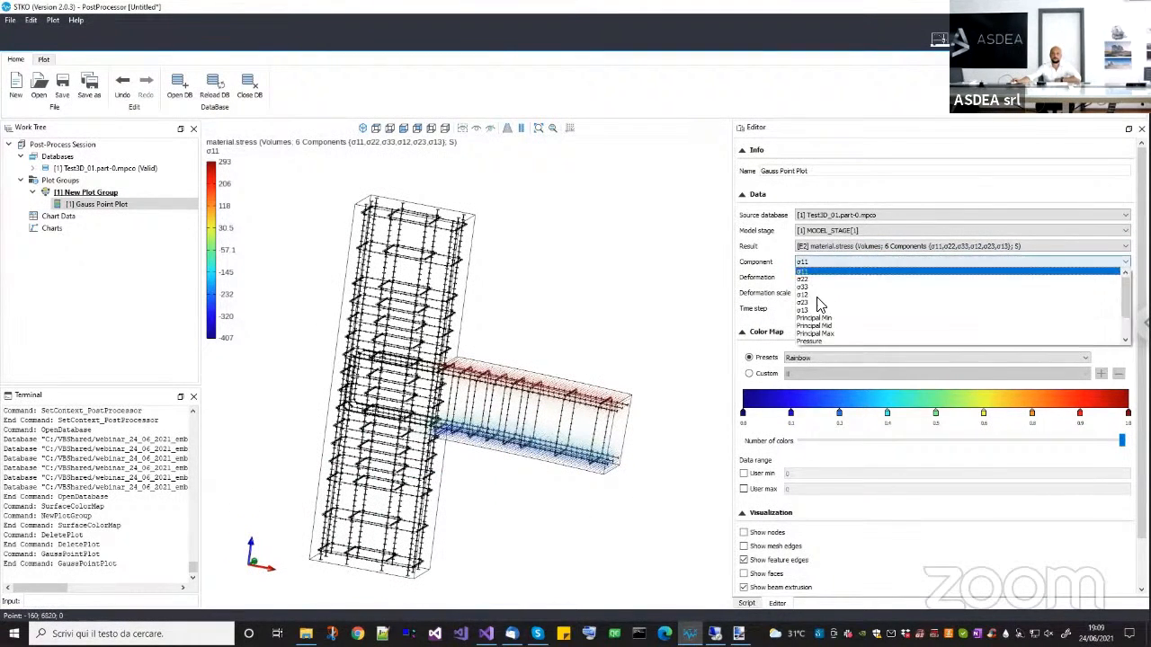
pyautogui.click(819, 310)
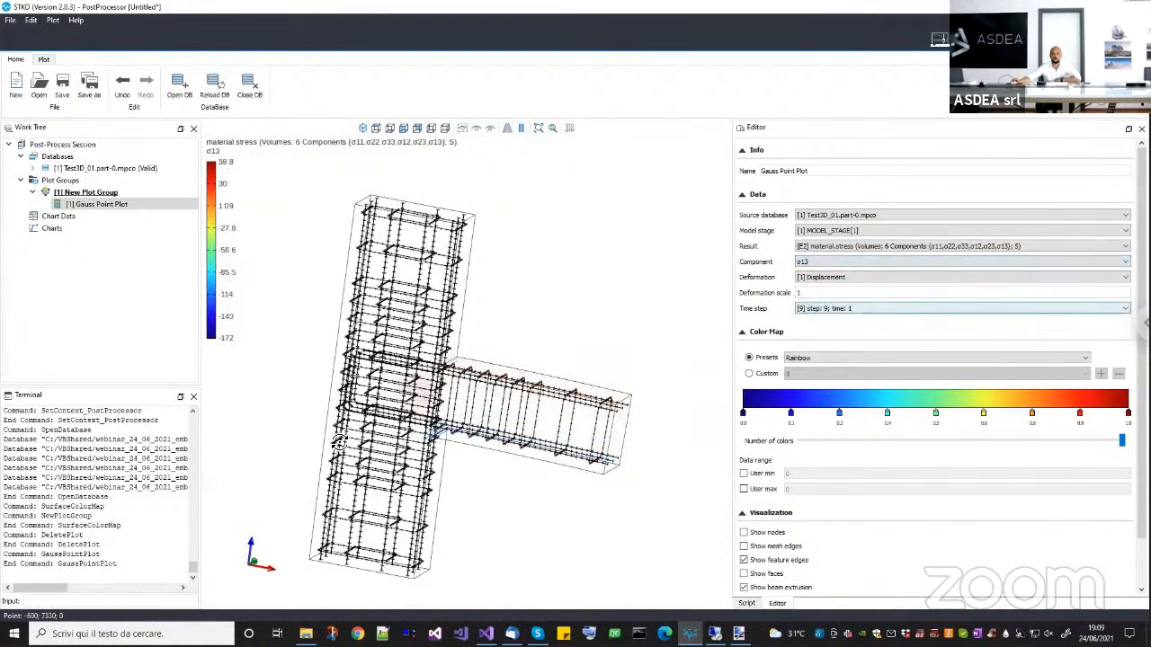
pyautogui.moveTo(339, 442); pyautogui.dragTo(886, 469, button='middle')
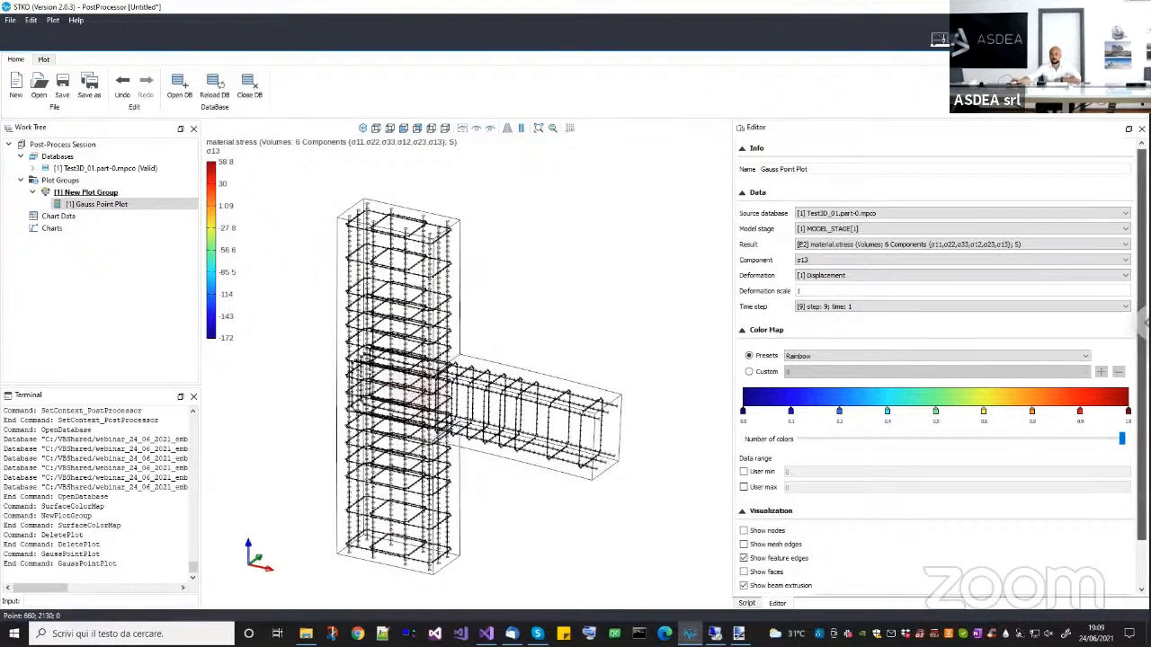
# Set the Gauss Point Plot's particle size scale factor to 5 and turn off its beam extrusion.
pyautogui.scroll(-1, 879, 551)
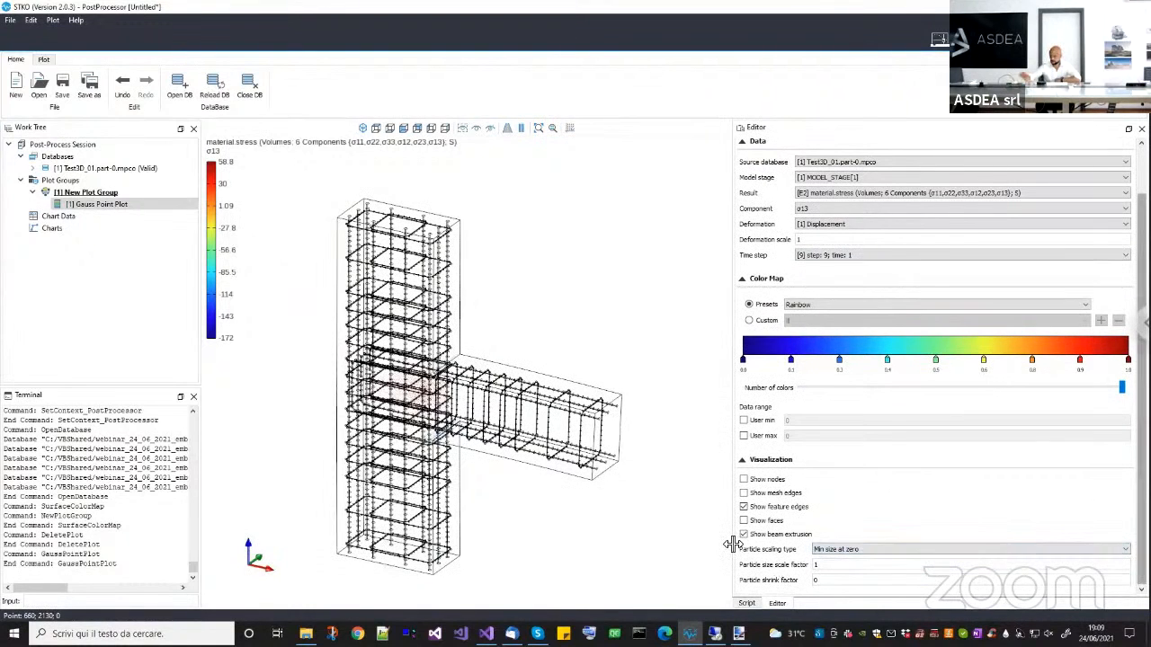
pyautogui.write('5')
pyautogui.press('Return')
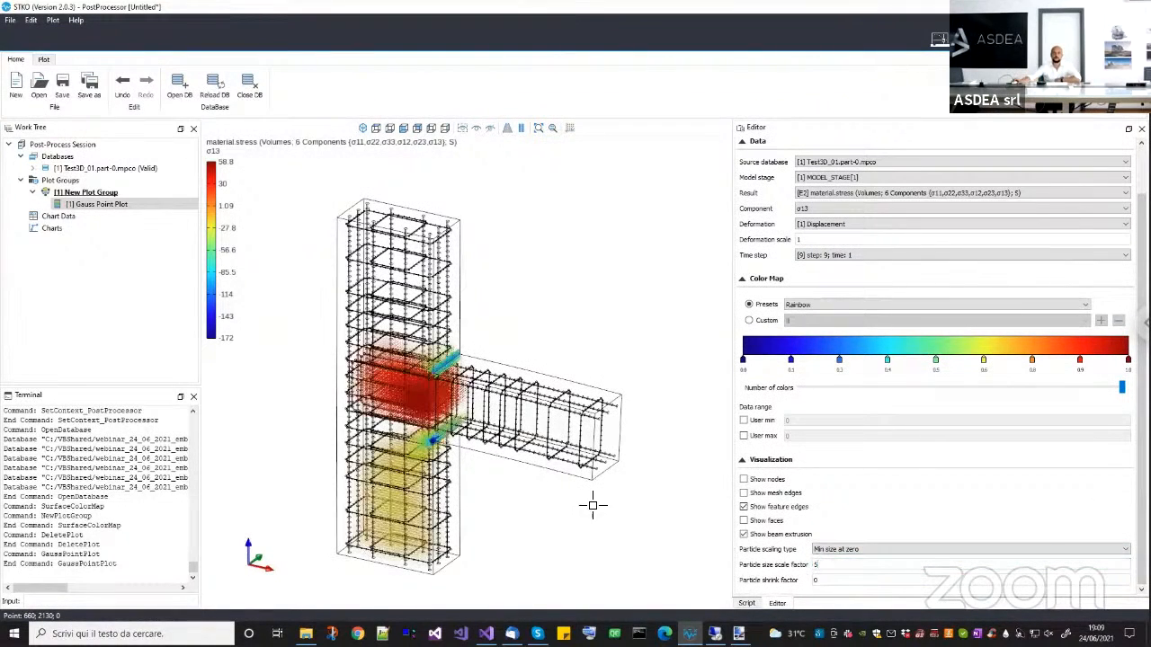
pyautogui.scroll(5, 479, 405)
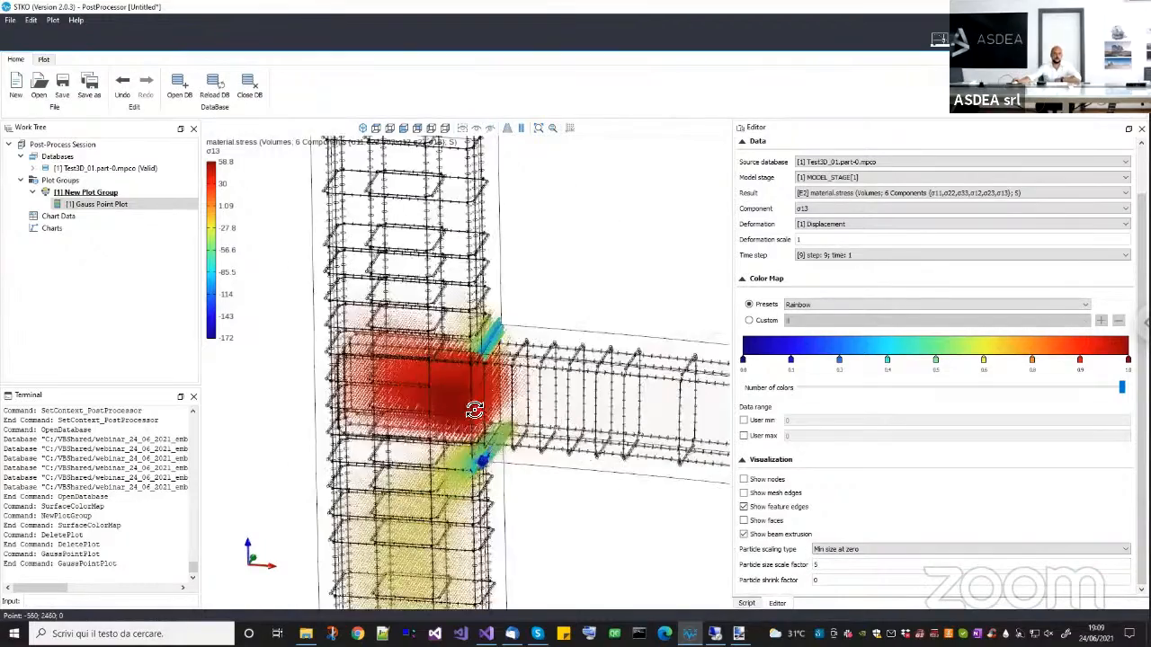
pyautogui.moveTo(477, 359); pyautogui.dragTo(537, 409)
pyautogui.scroll(-6, 550, 426)
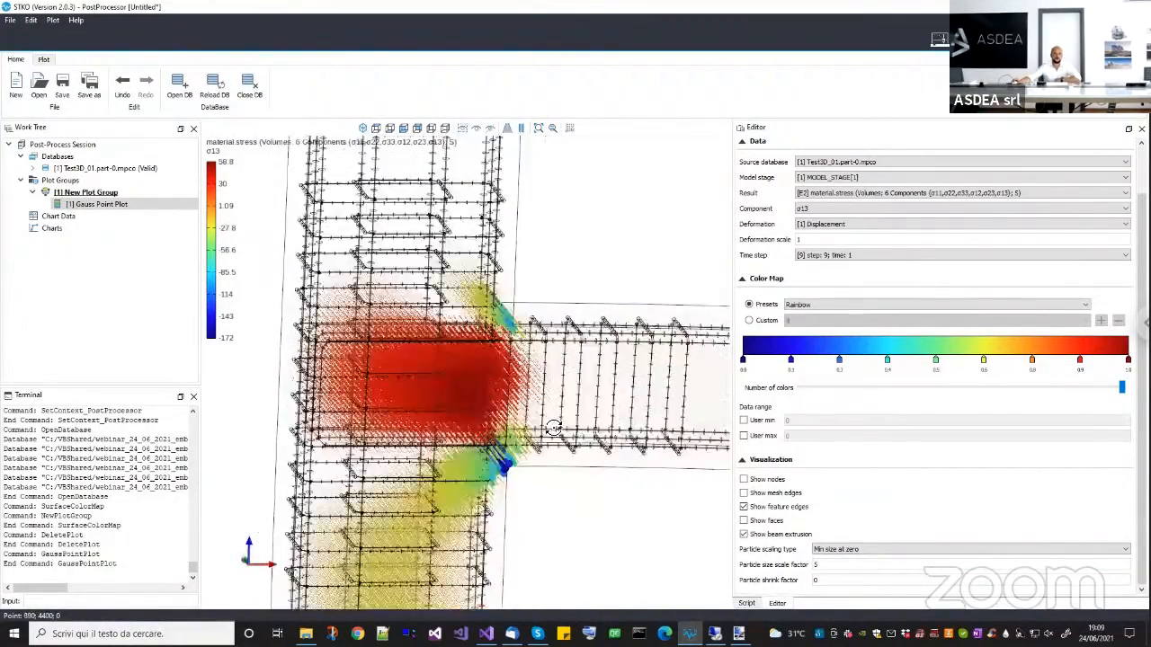
pyautogui.moveTo(456, 335); pyautogui.dragTo(699, 501, button='middle')
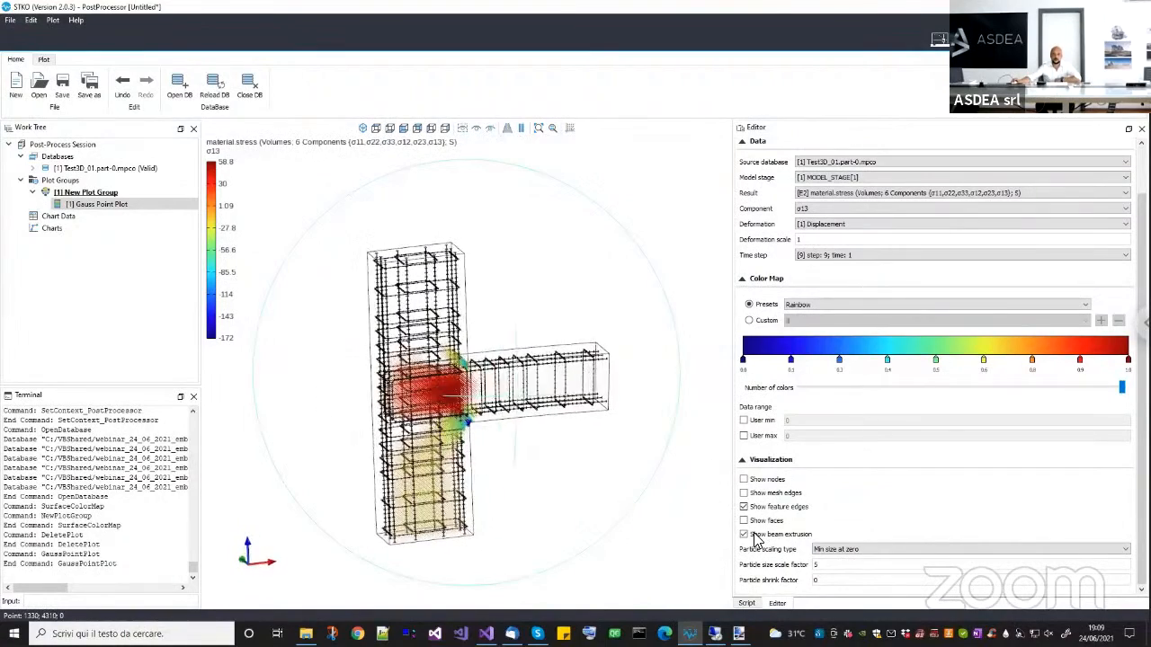
pyautogui.click(757, 539)
pyautogui.moveTo(581, 481); pyautogui.dragTo(548, 447, button='middle')
# Add a Beam Diagram Plot to New Plot Group and set its result to section.force with component N.
pyautogui.click(89, 192)
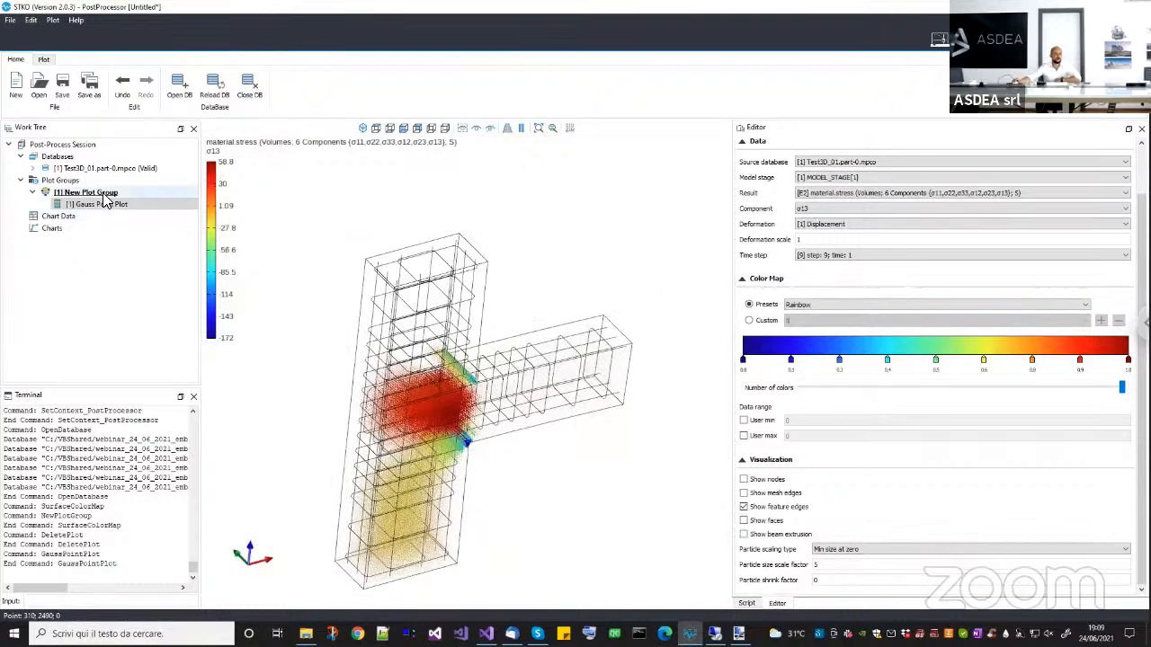
pyautogui.rightClick(103, 194)
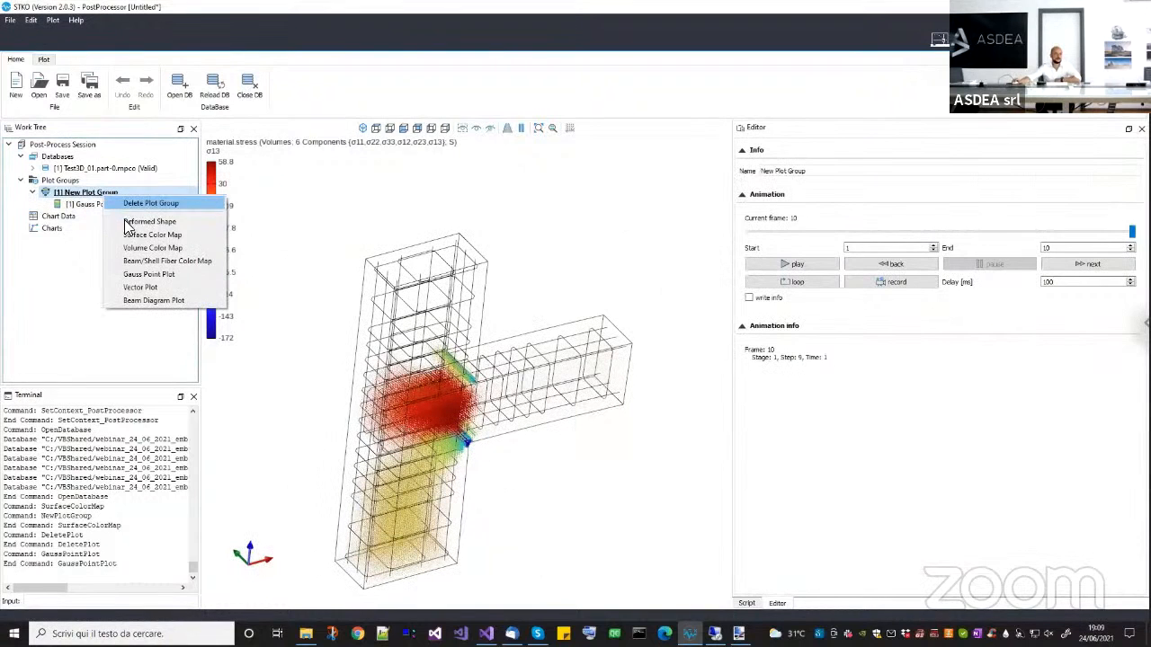
pyautogui.click(135, 300)
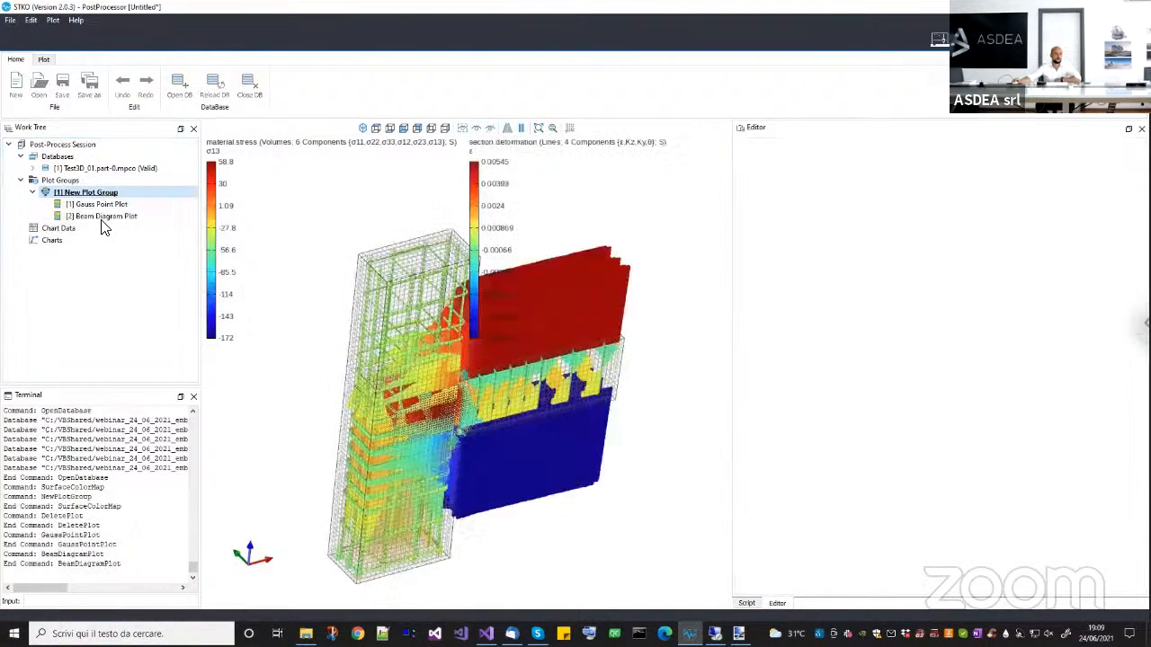
pyautogui.click(103, 219)
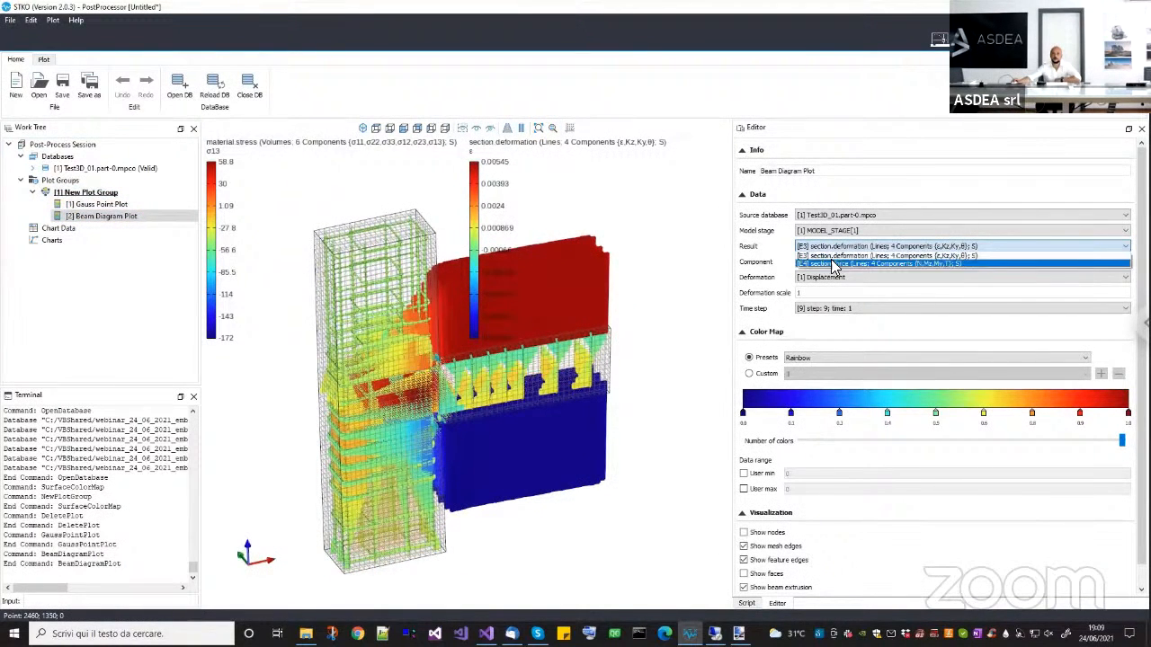
pyautogui.click(833, 264)
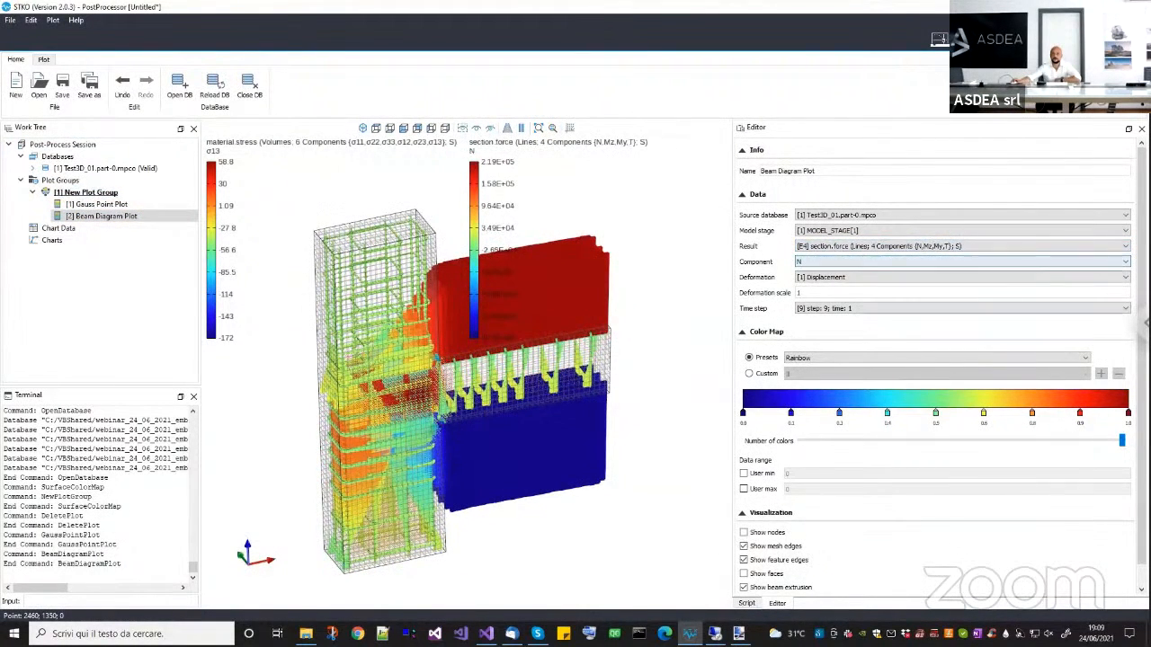
# Set the Beam Diagram Plot's diagram size scale factor to 0.2 and turn off its mesh edges.
pyautogui.scroll(-1, 899, 342)
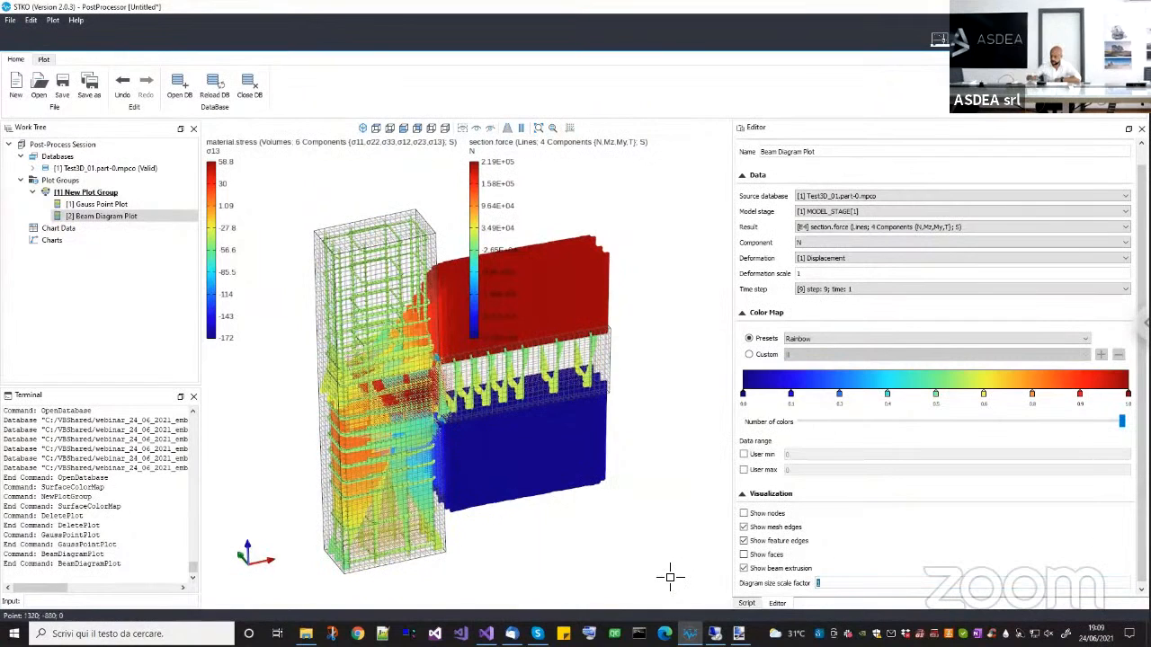
pyautogui.write('0.2')
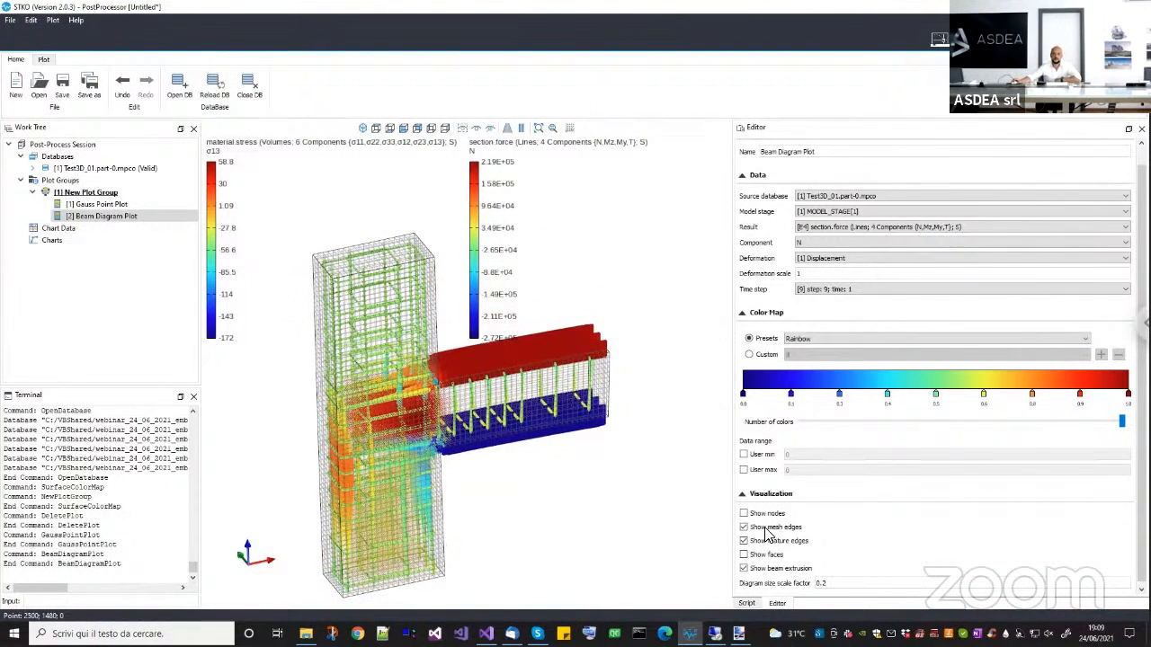
pyautogui.moveTo(548, 470); pyautogui.dragTo(546, 491, button='middle')
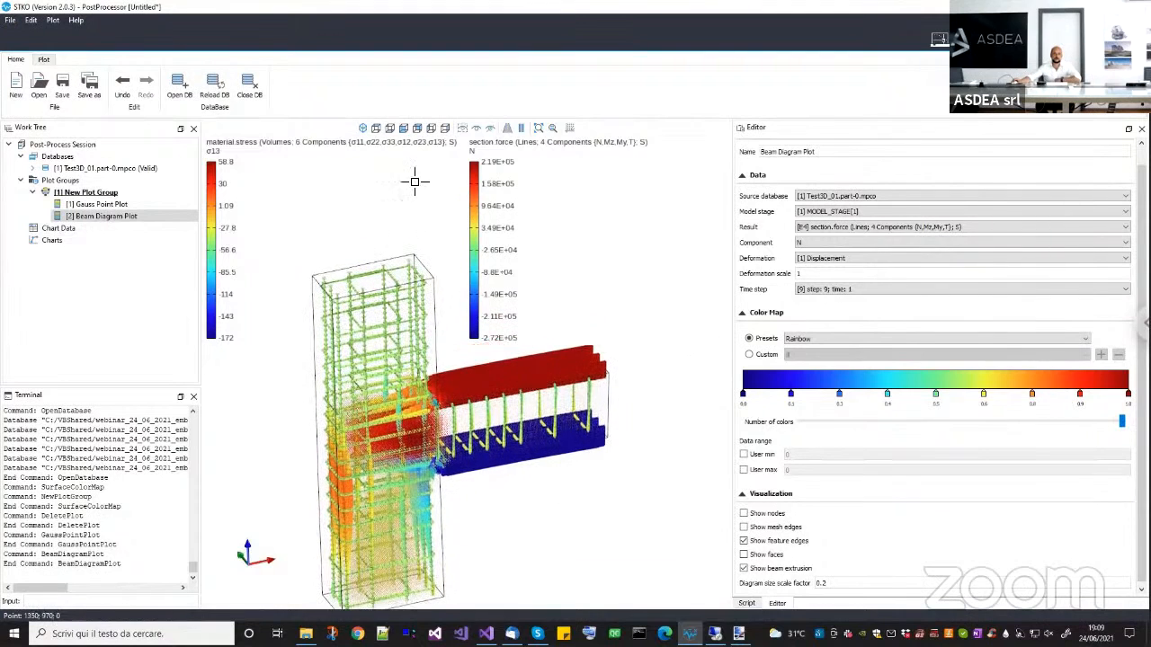
# Examine the rebar axial forces and concrete shear stresses around the column-beam joint from the front and in 3D.
pyautogui.click(403, 129)
pyautogui.moveTo(486, 308); pyautogui.dragTo(438, 404, button='middle')
pyautogui.scroll(2, 390, 465)
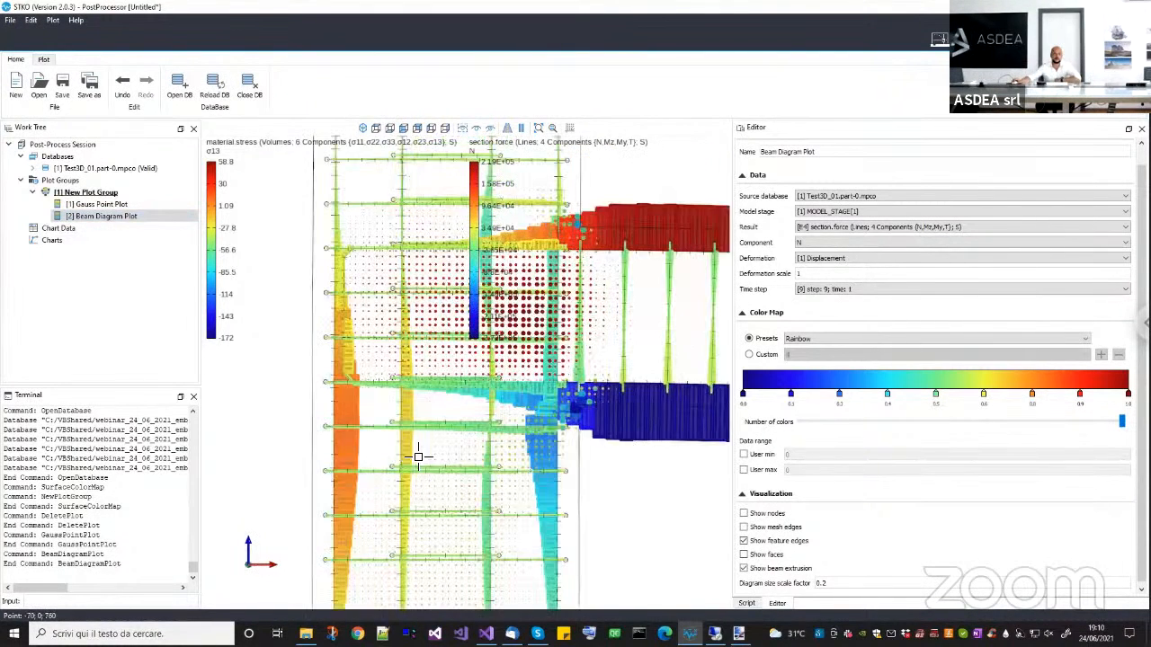
pyautogui.scroll(2, 419, 455)
pyautogui.scroll(-3, 430, 320)
pyautogui.moveTo(354, 492); pyautogui.dragTo(415, 431, button='middle')
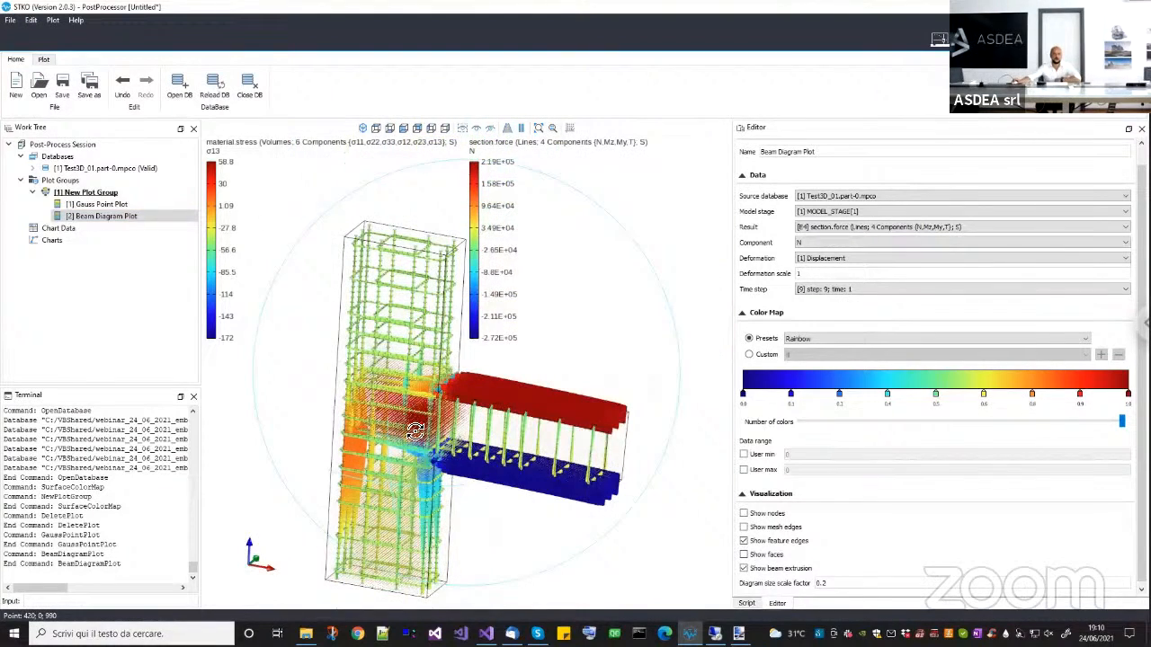
pyautogui.scroll(4, 437, 432)
pyautogui.scroll(-2, 456, 423)
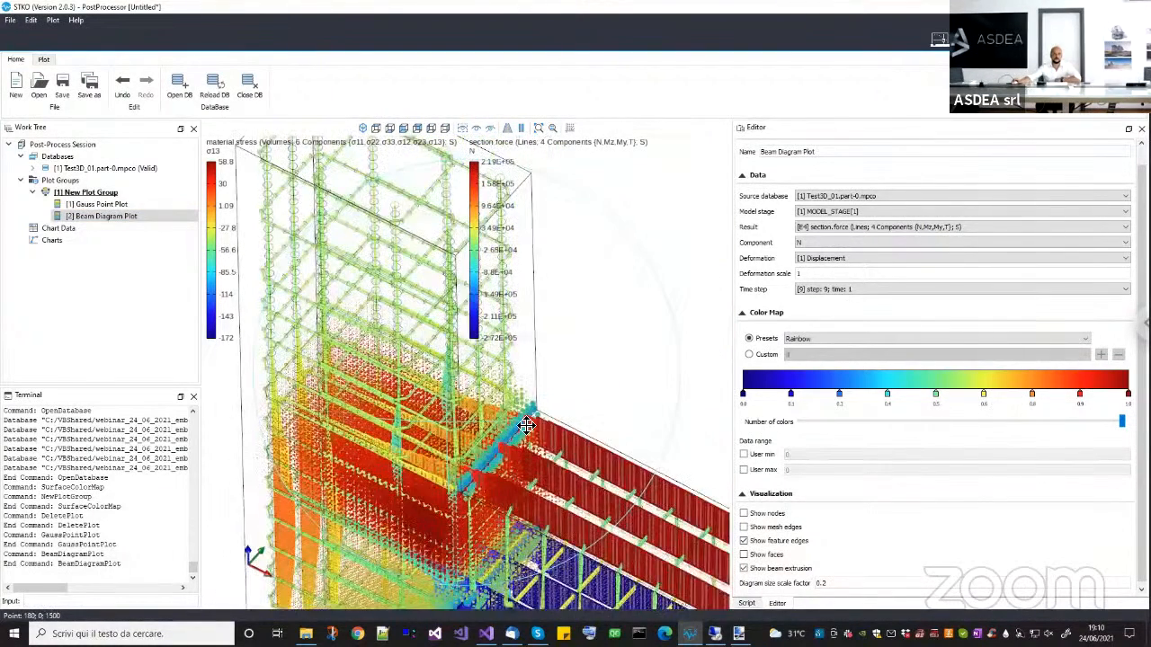
pyautogui.scroll(-4, 456, 422)
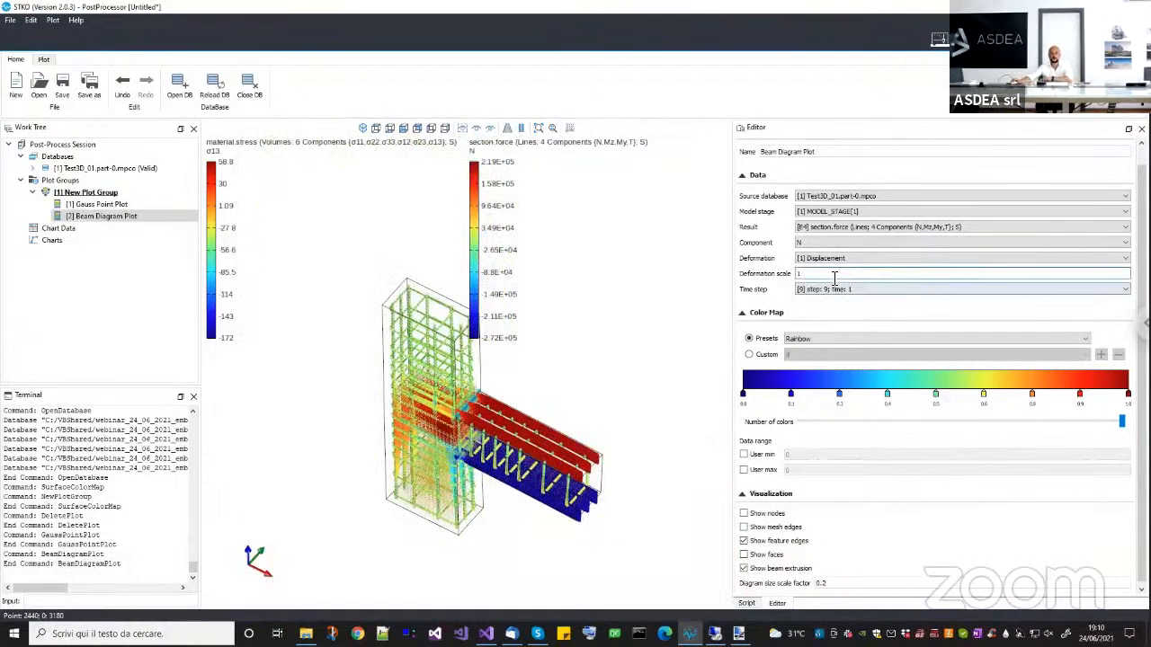
# Set the deformation scale to 10 in both the Beam Diagram Plot and the Gauss Point Plot.
pyautogui.click(834, 277)
pyautogui.write('0')
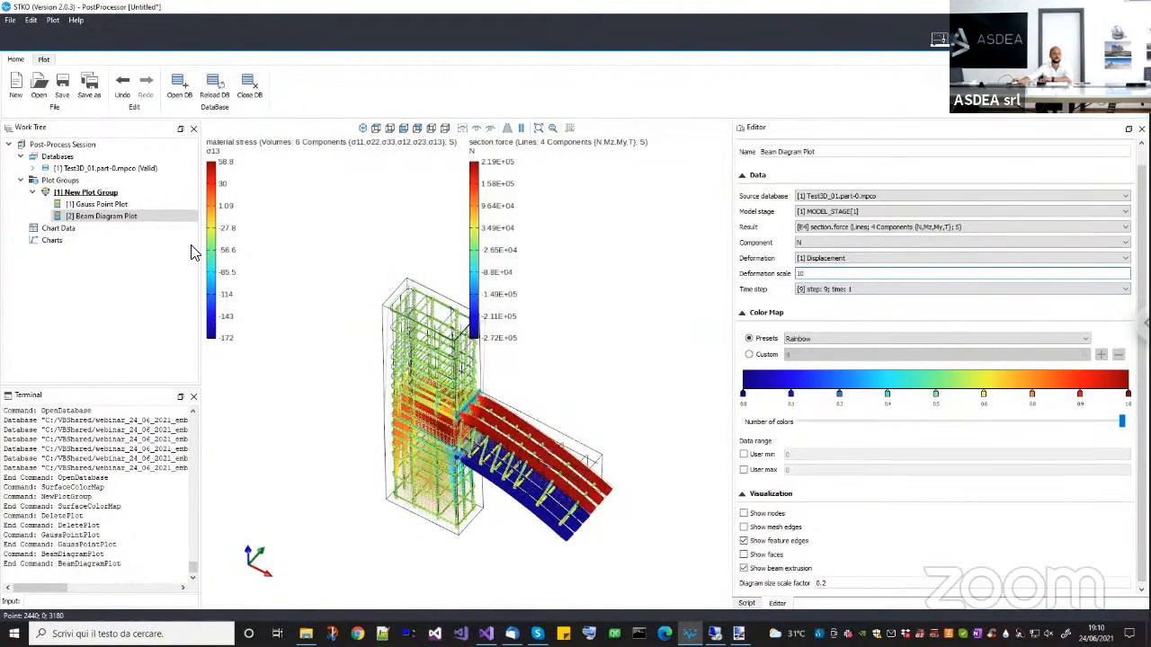
pyautogui.press('Return')
pyautogui.click(101, 205)
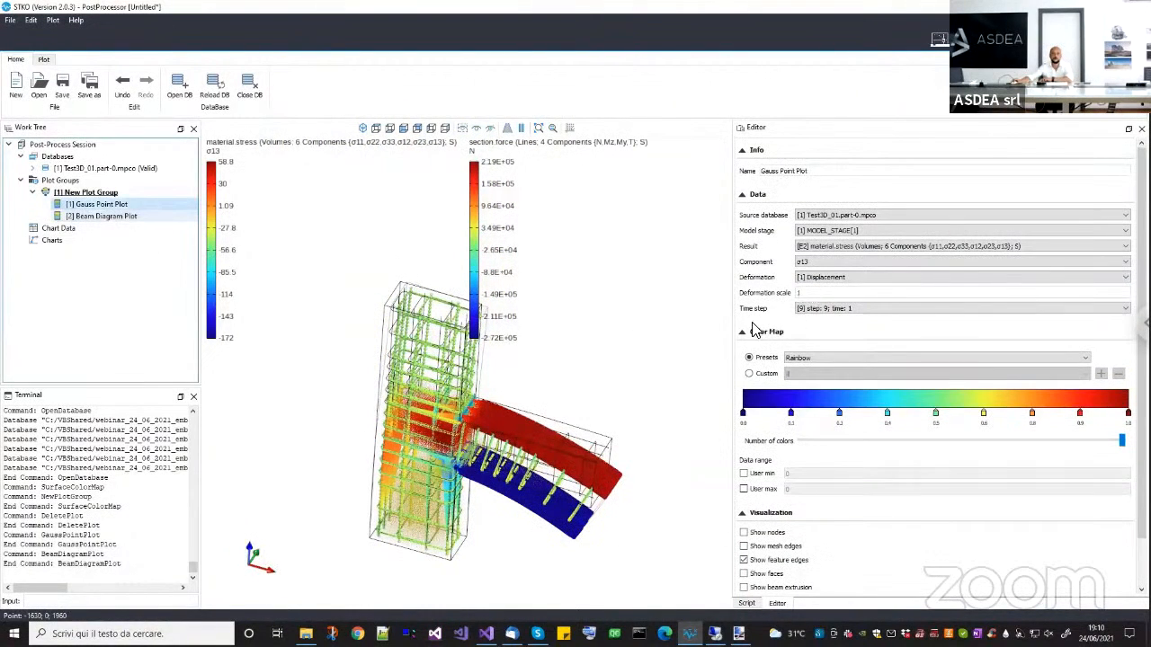
pyautogui.click(829, 293)
pyautogui.write('0')
pyautogui.press('Return')
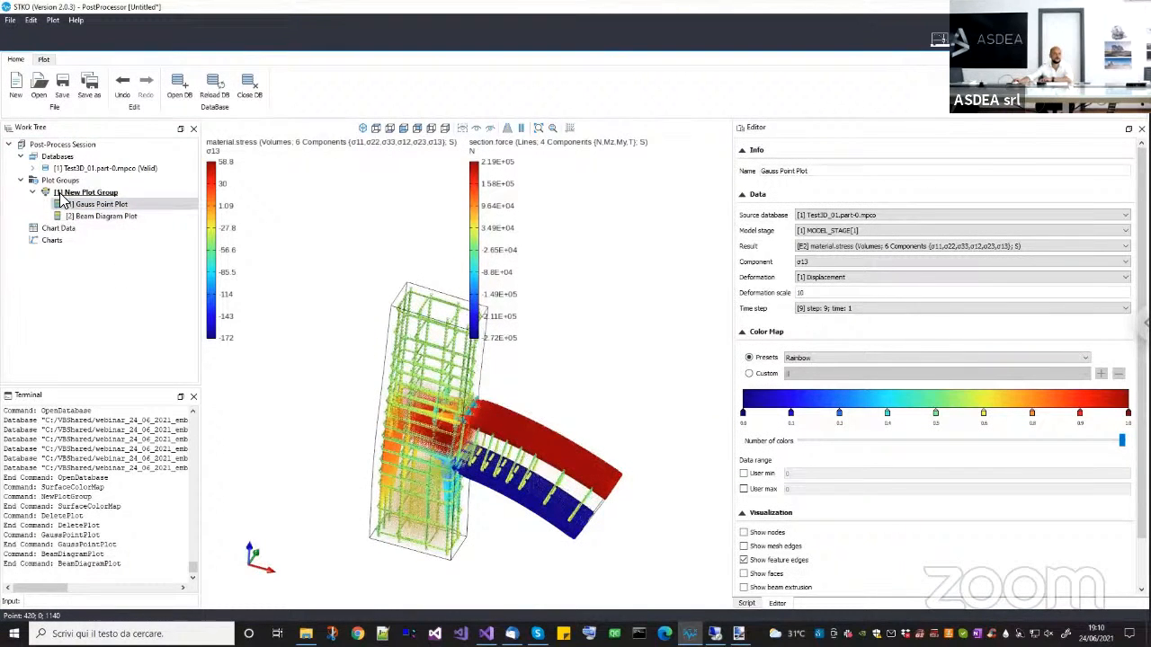
# Step New Plot Group's animation back to frame 1 and forward to frame 10, examining the joint's deformation and stresses.
pyautogui.moveTo(272, 236); pyautogui.dragTo(396, 167, button='middle')
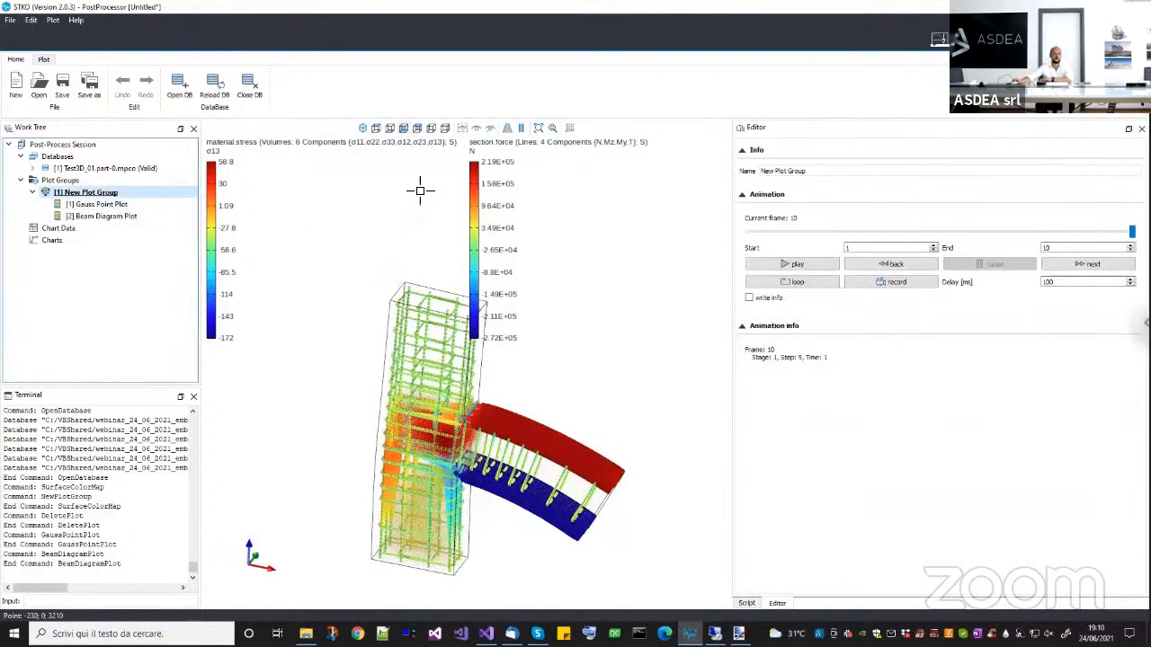
pyautogui.scroll(2, 423, 441)
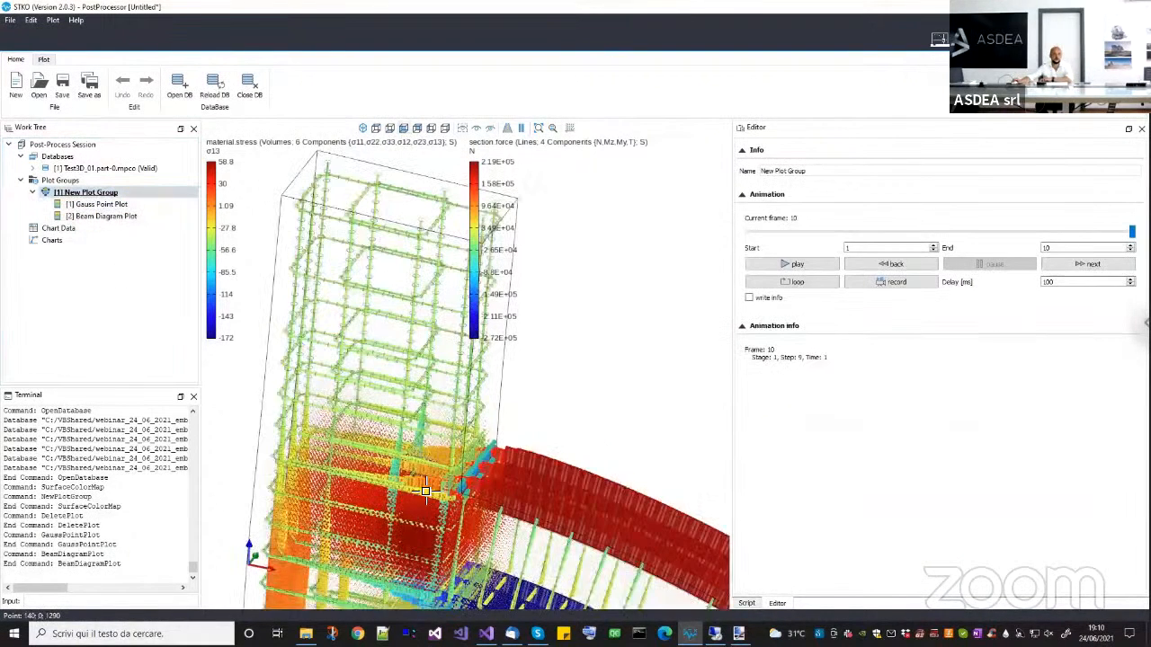
pyautogui.moveTo(425, 490); pyautogui.dragTo(541, 411, button='middle')
pyautogui.moveTo(1050, 232); pyautogui.dragTo(815, 247)
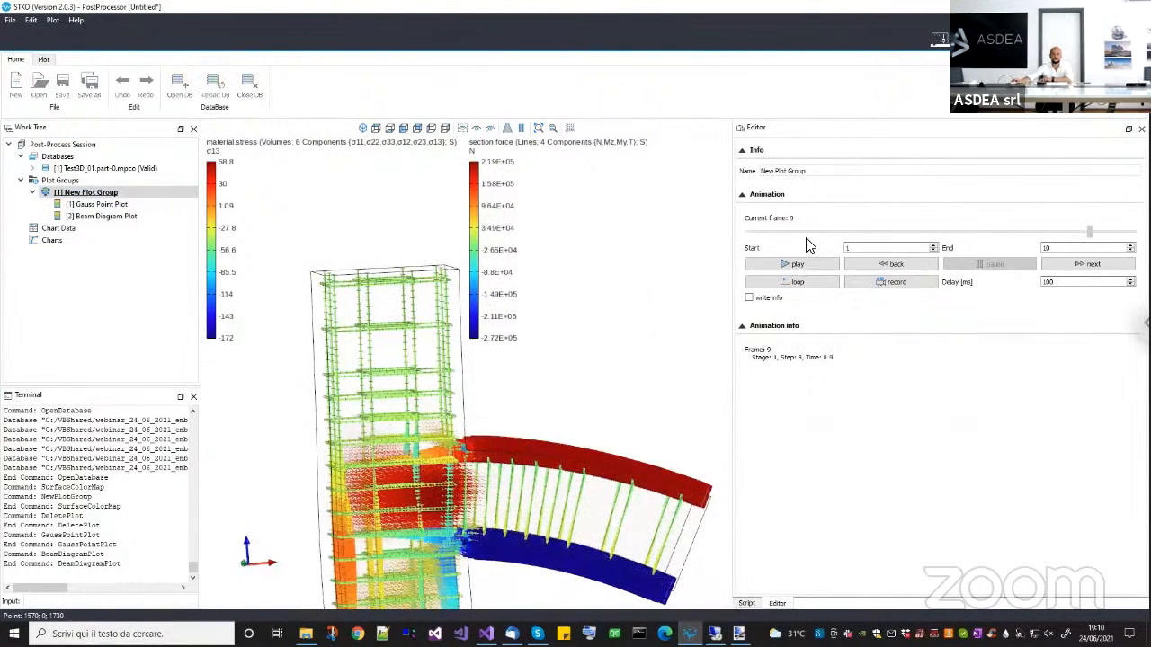
pyautogui.moveTo(735, 241); pyautogui.dragTo(730, 245)
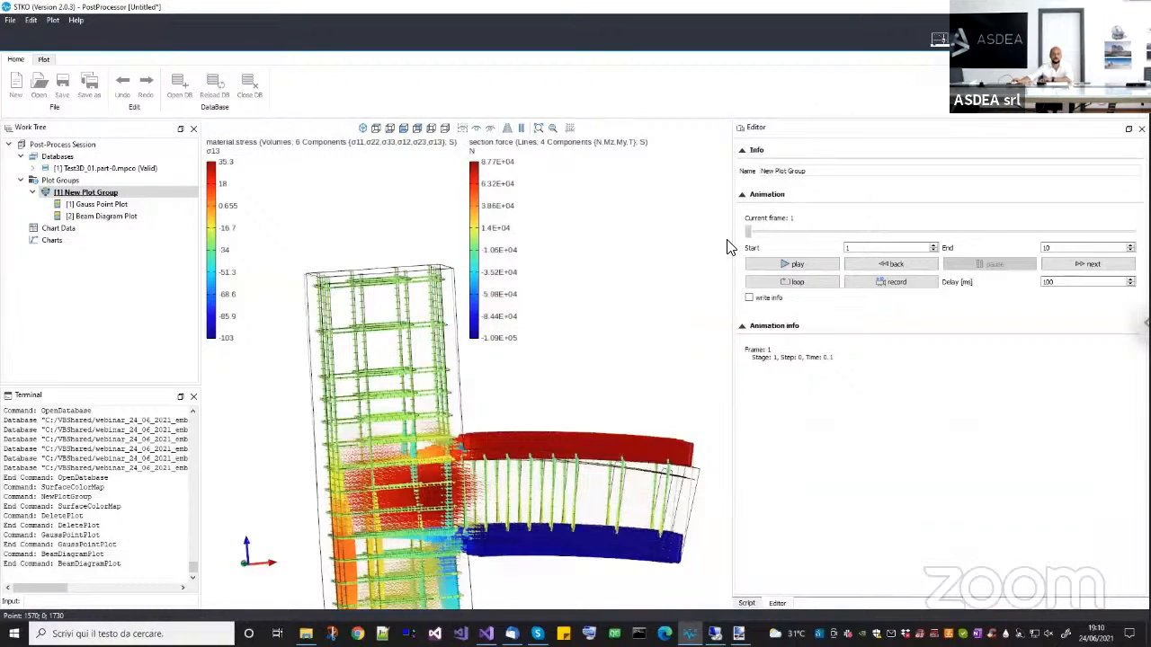
pyautogui.moveTo(820, 247); pyautogui.dragTo(1134, 245)
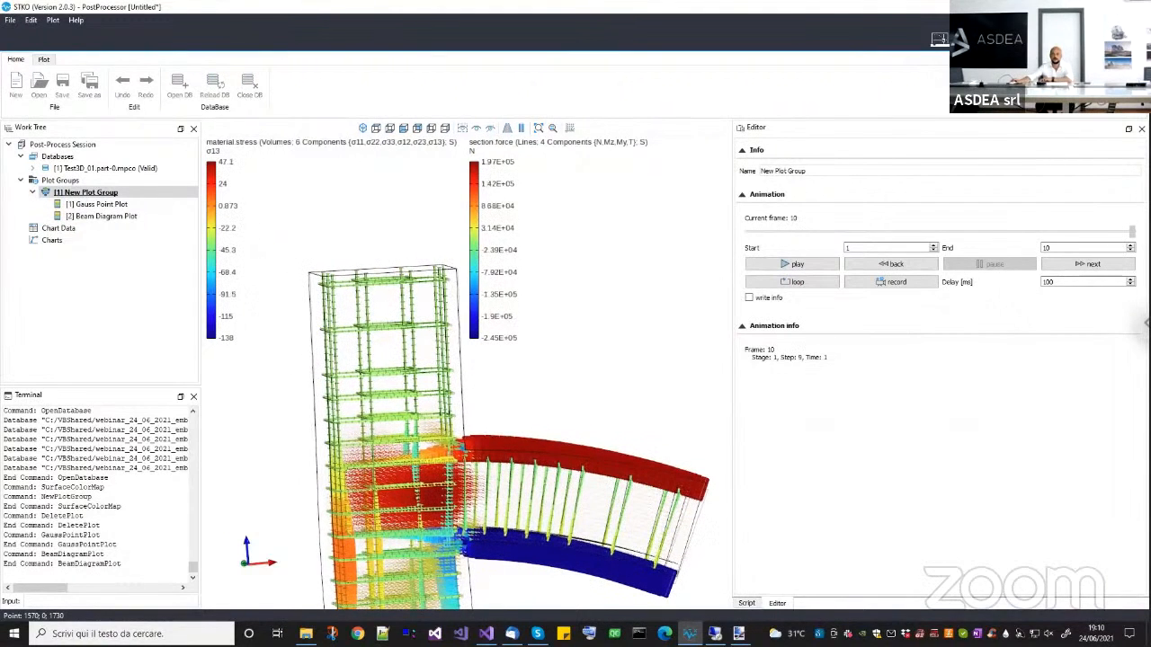
pyautogui.moveTo(438, 485); pyautogui.dragTo(395, 414)
pyautogui.scroll(-3, 397, 417)
pyautogui.moveTo(386, 439); pyautogui.dragTo(383, 456, button='middle')
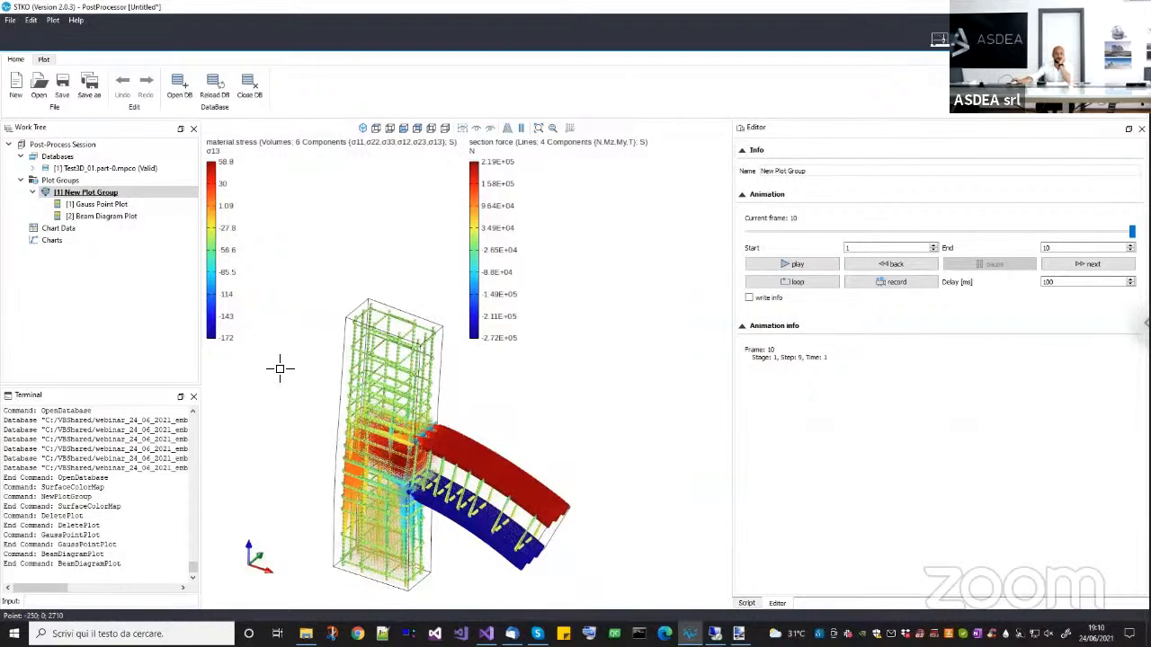
pyautogui.moveTo(489, 460); pyautogui.dragTo(675, 343)
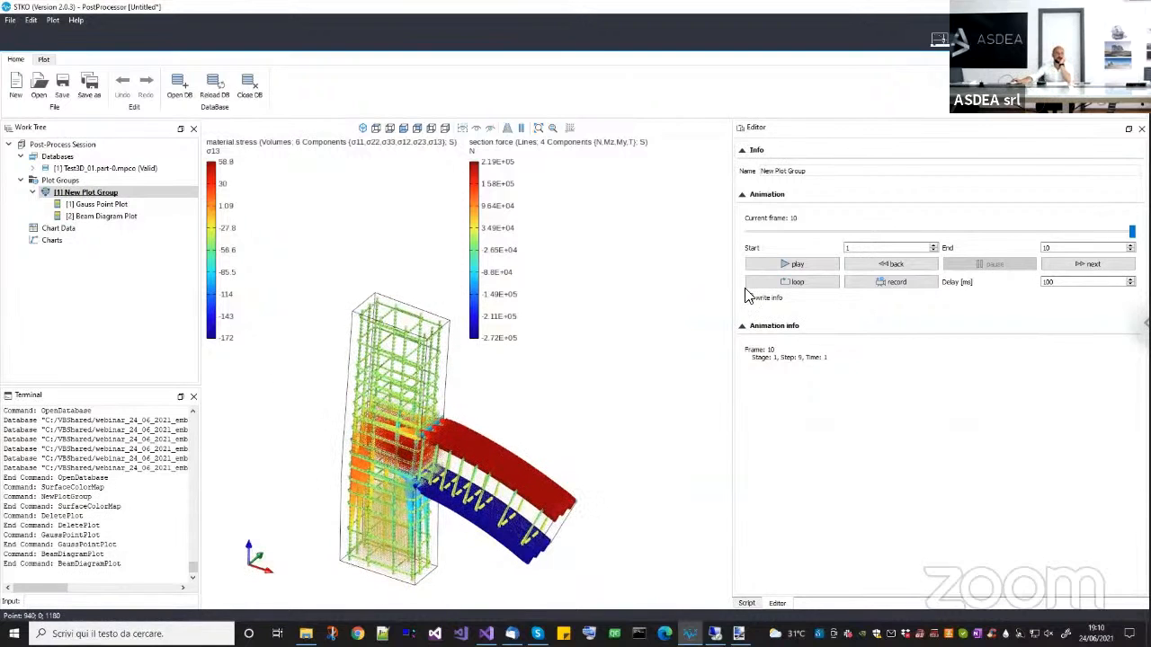
# Start a new post-processing document without saving the current one and switch back to the pre-processor.
pyautogui.click(15, 88)
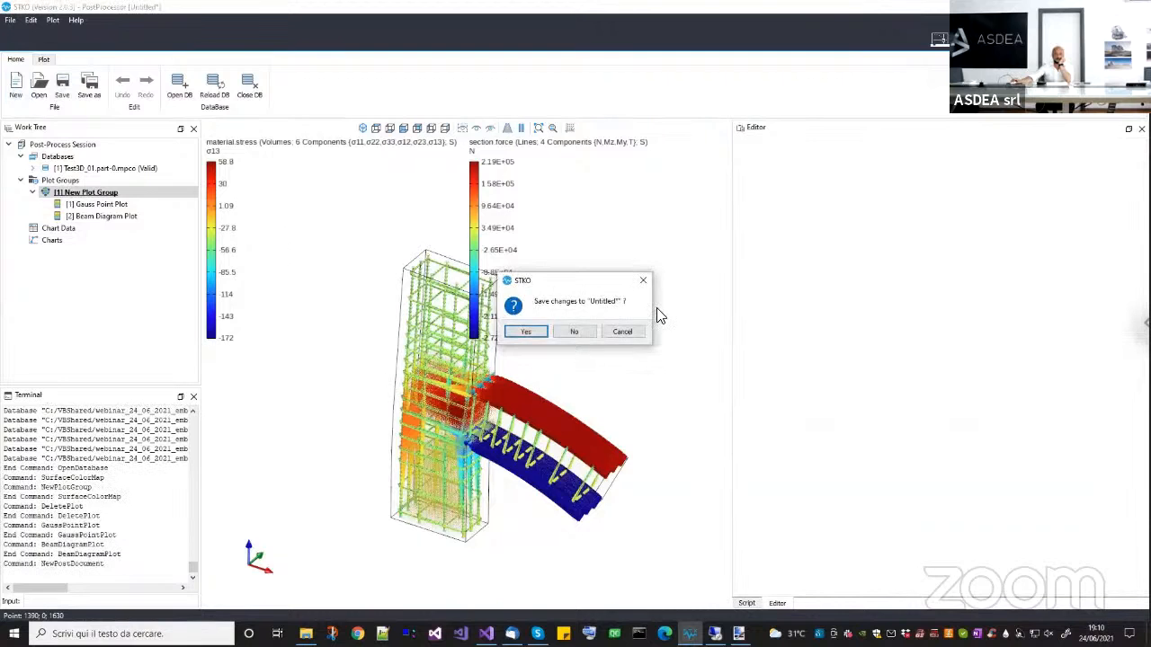
pyautogui.click(574, 332)
pyautogui.click(939, 39)
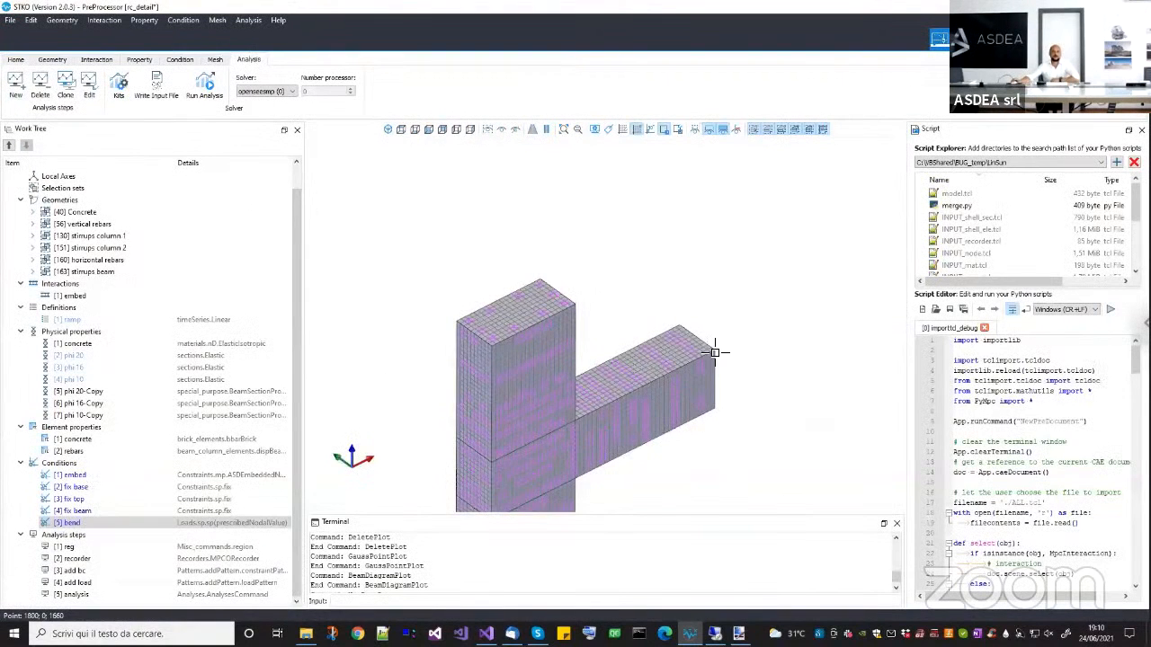
# Discard the changes to the rc_detail document and start opening another pre-processor document.
pyautogui.moveTo(714, 353); pyautogui.dragTo(711, 321)
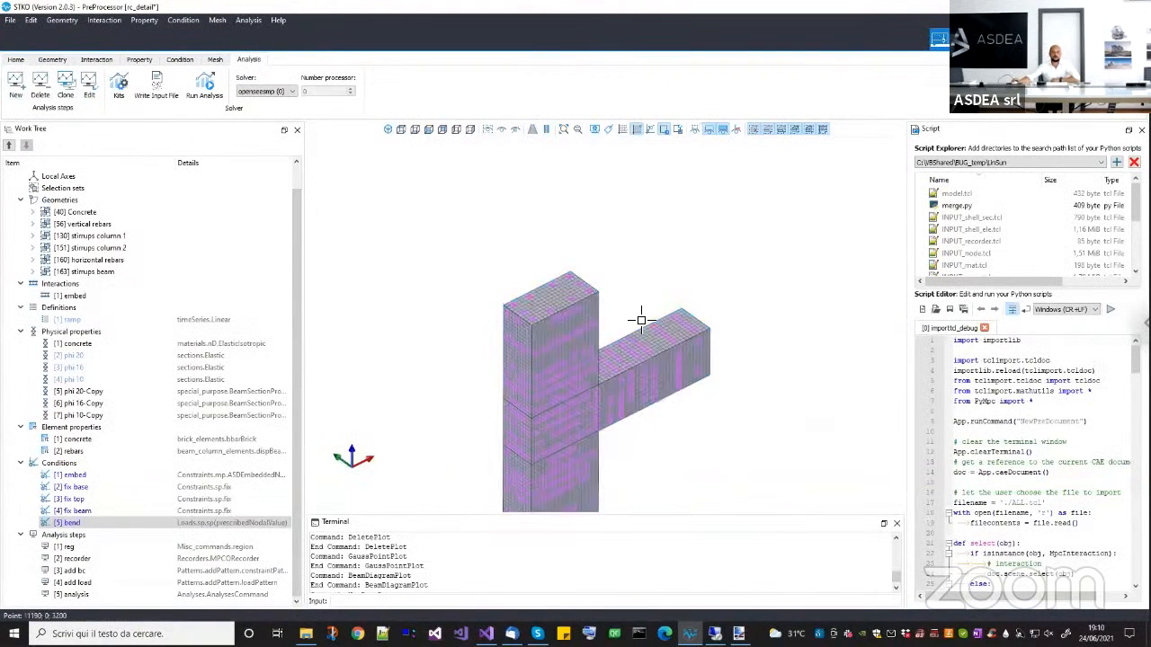
pyautogui.click(16, 59)
pyautogui.click(22, 92)
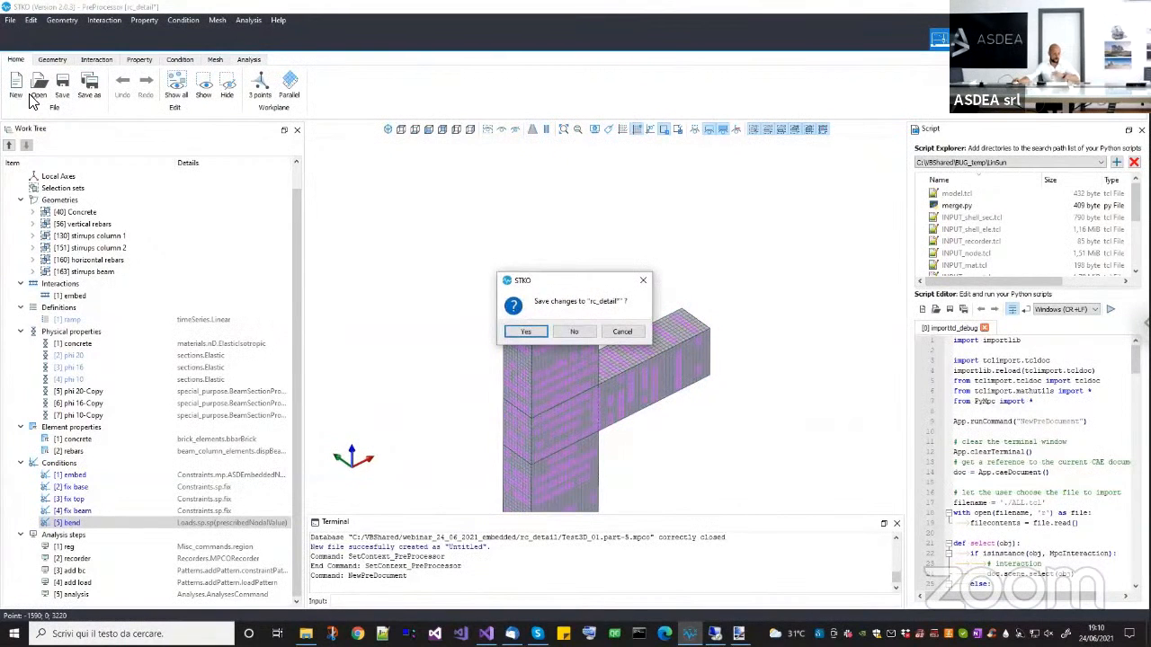
pyautogui.press('Escape')
pyautogui.click(34, 93)
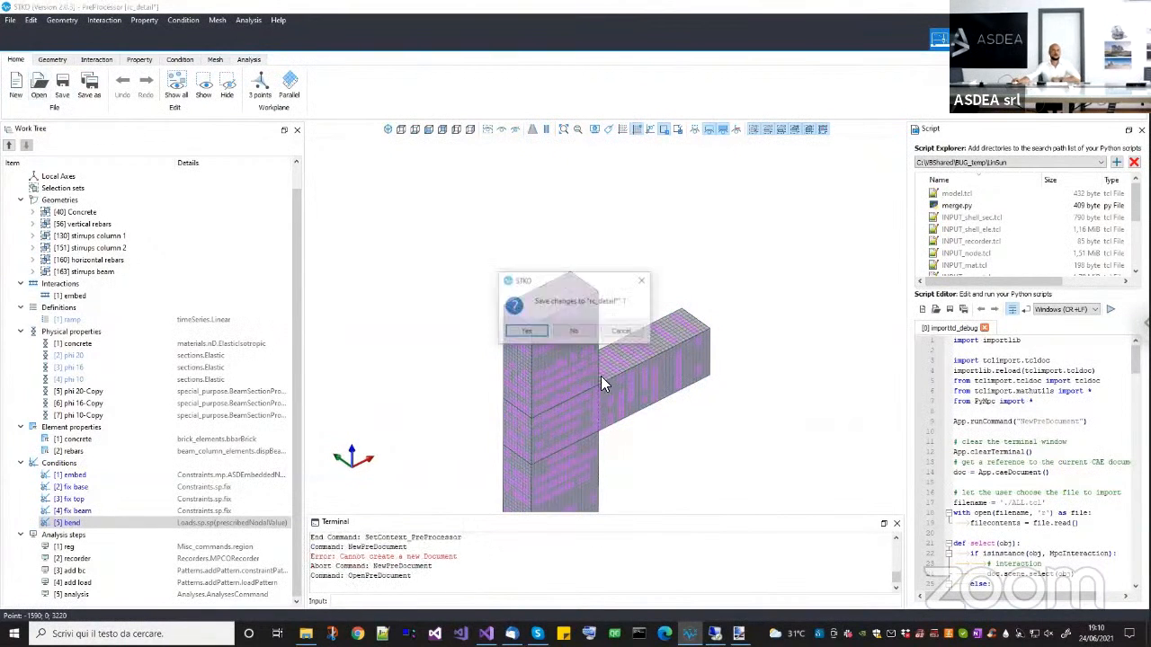
pyautogui.click(571, 333)
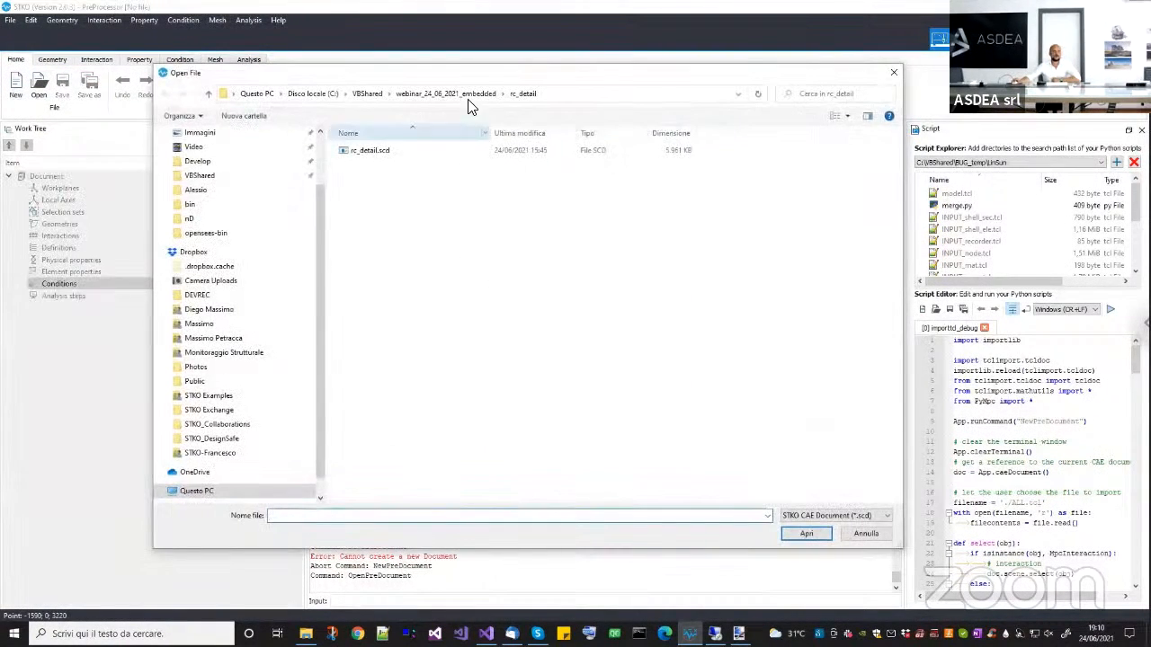
# Open the steel_connection document from the steel_connection folder in webinar_24_06_2021_embedded.
pyautogui.click(445, 94)
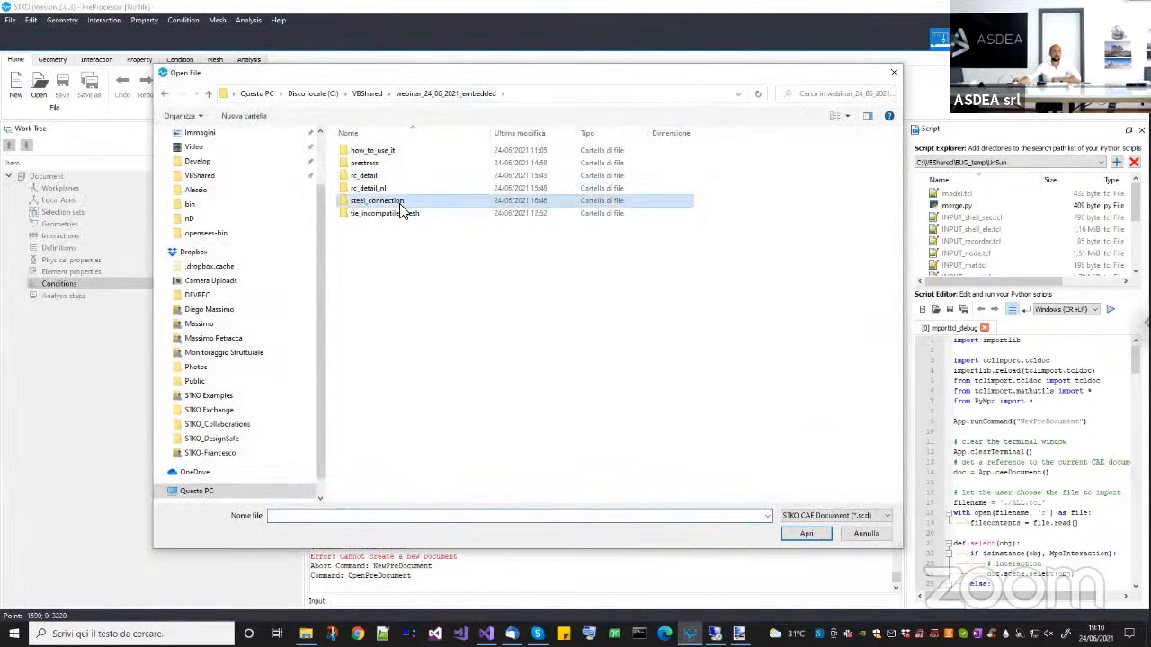
pyautogui.doubleClick(404, 213)
pyautogui.click(445, 94)
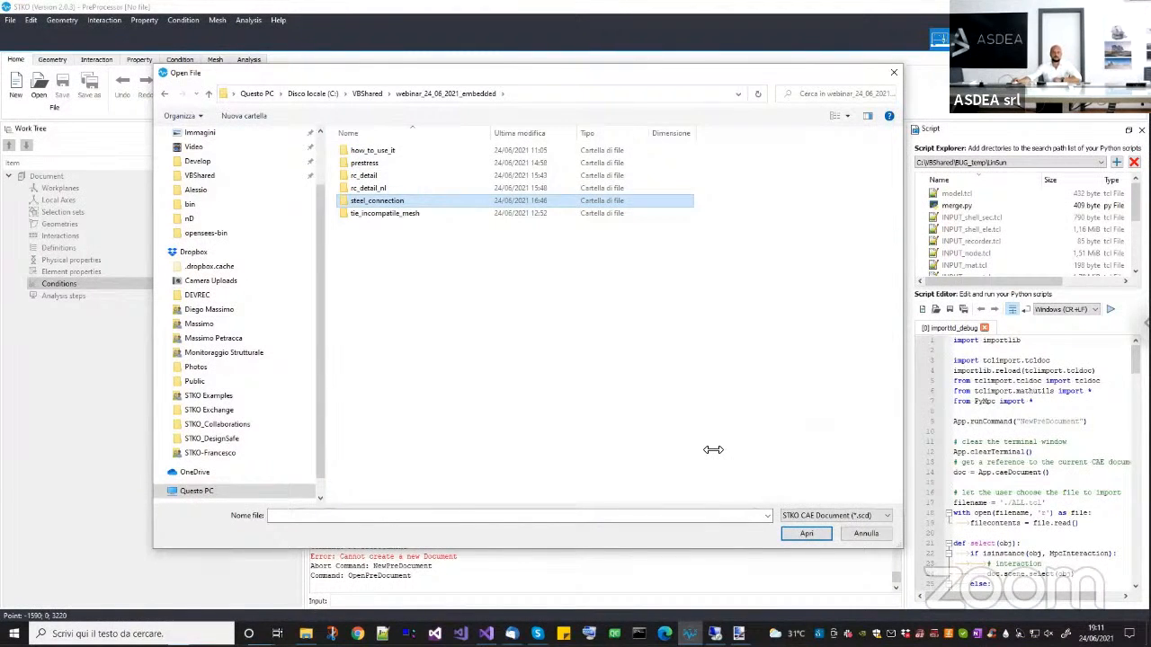
pyautogui.doubleClick(386, 201)
pyautogui.click(382, 155)
pyautogui.doubleClick(382, 155)
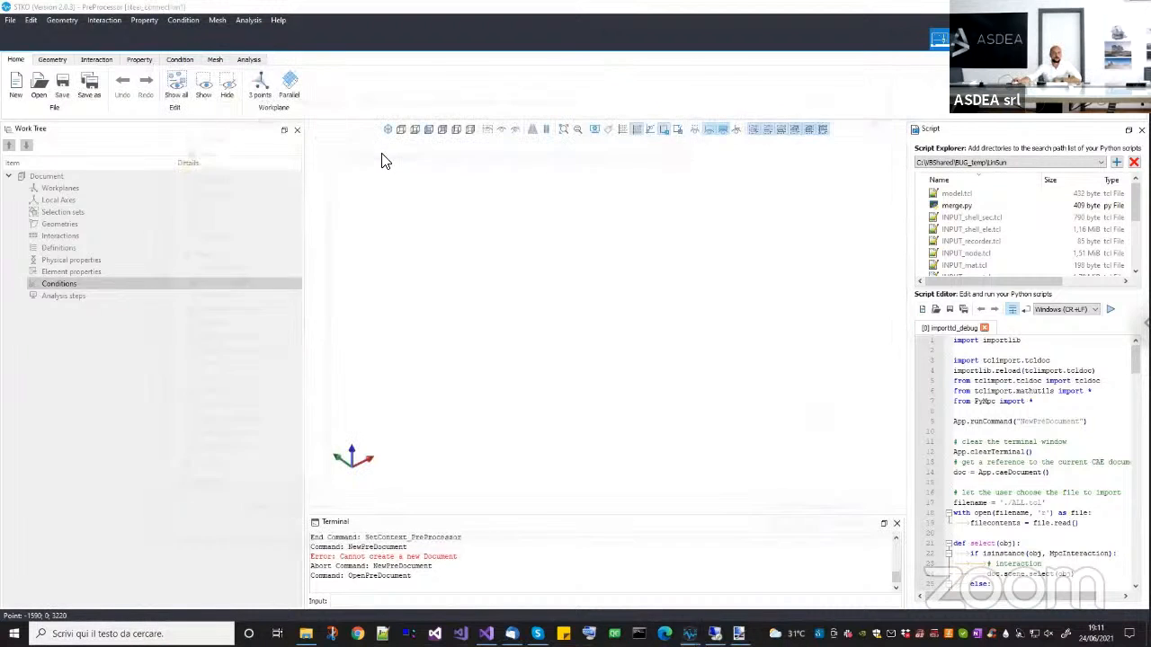
# Show the geometry of the steel connection and examine the extruded I-section column from several angles.
pyautogui.moveTo(531, 390); pyautogui.dragTo(431, 367, button='middle')
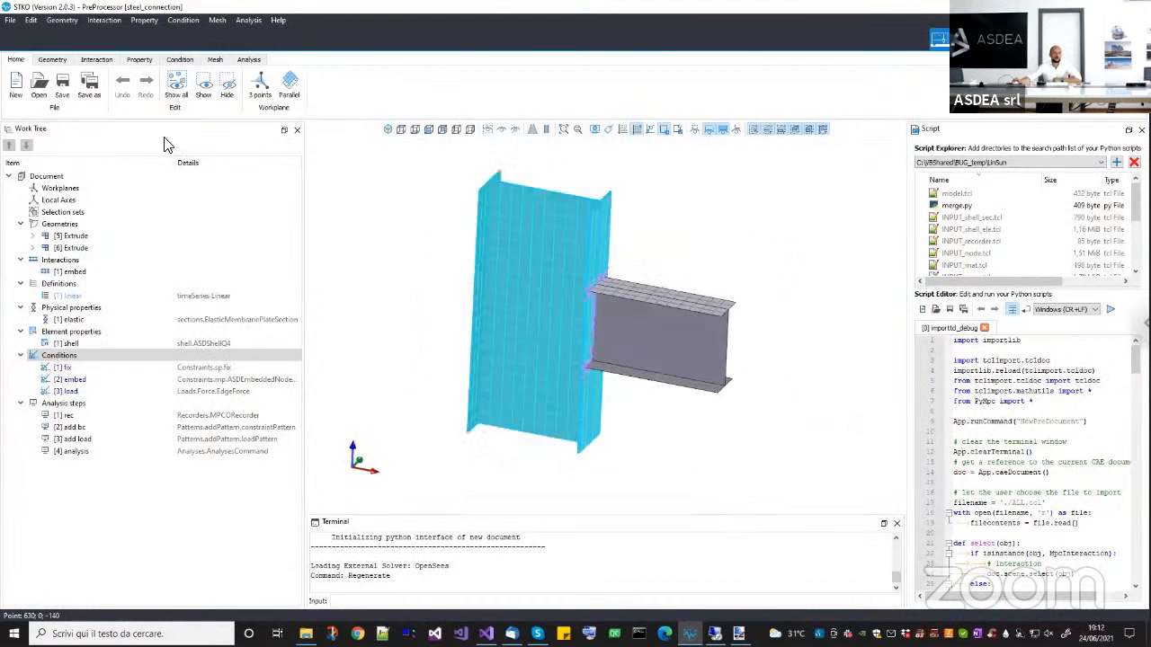
pyautogui.click(52, 59)
pyautogui.moveTo(545, 318); pyautogui.dragTo(509, 267, button='middle')
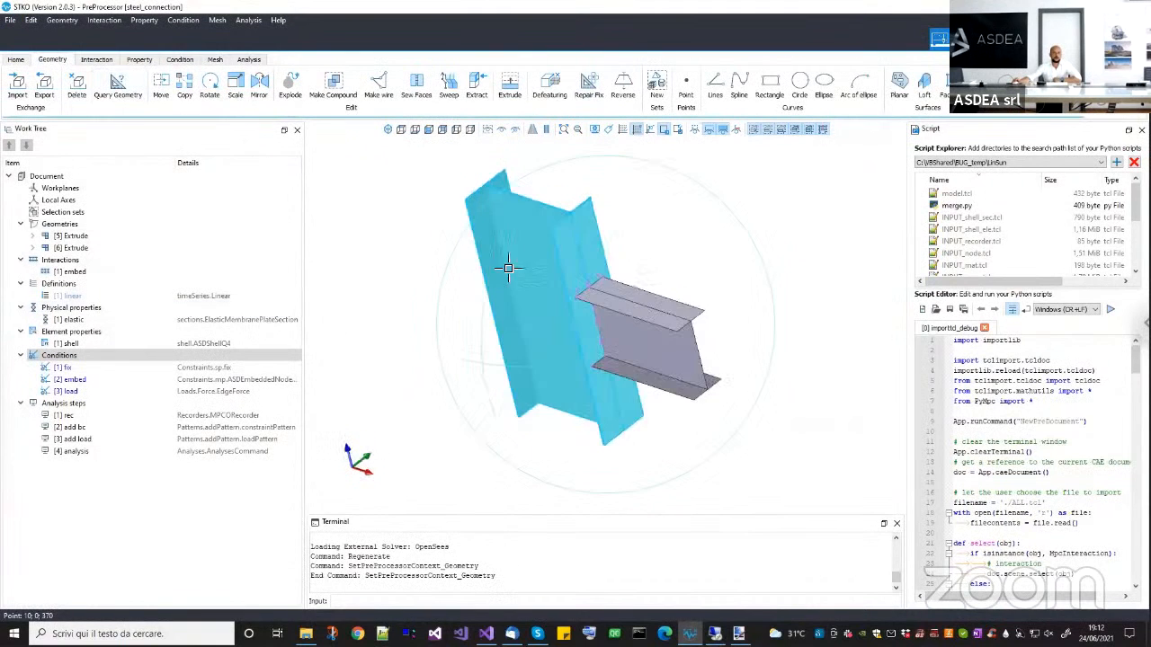
pyautogui.scroll(3, 544, 210)
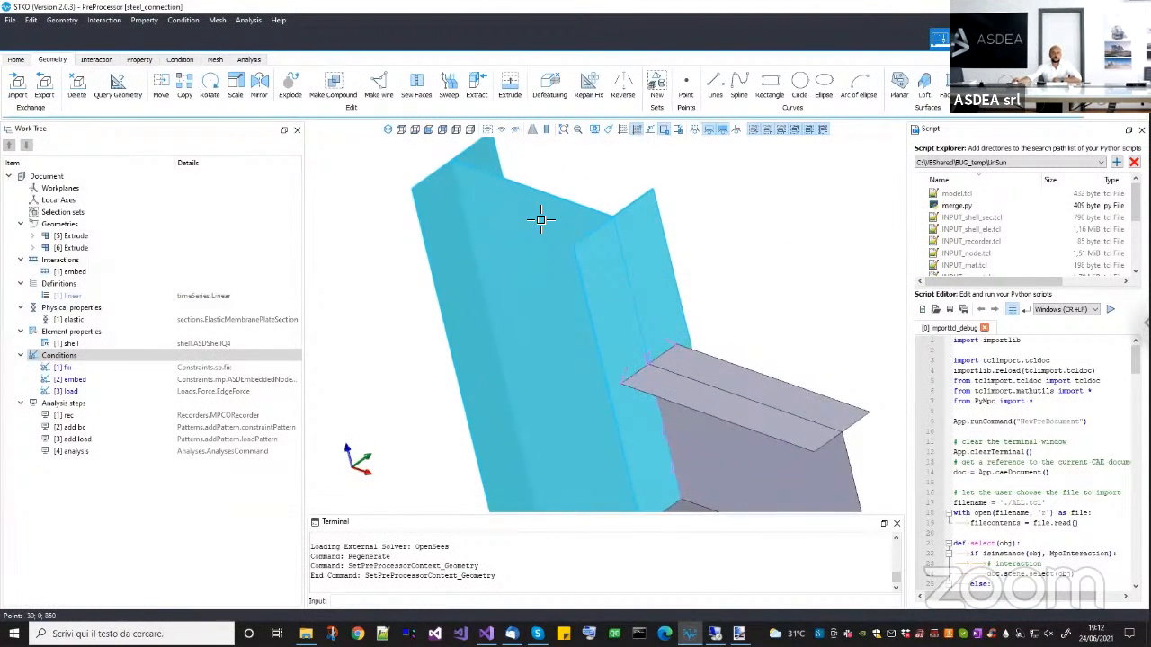
pyautogui.click(588, 252)
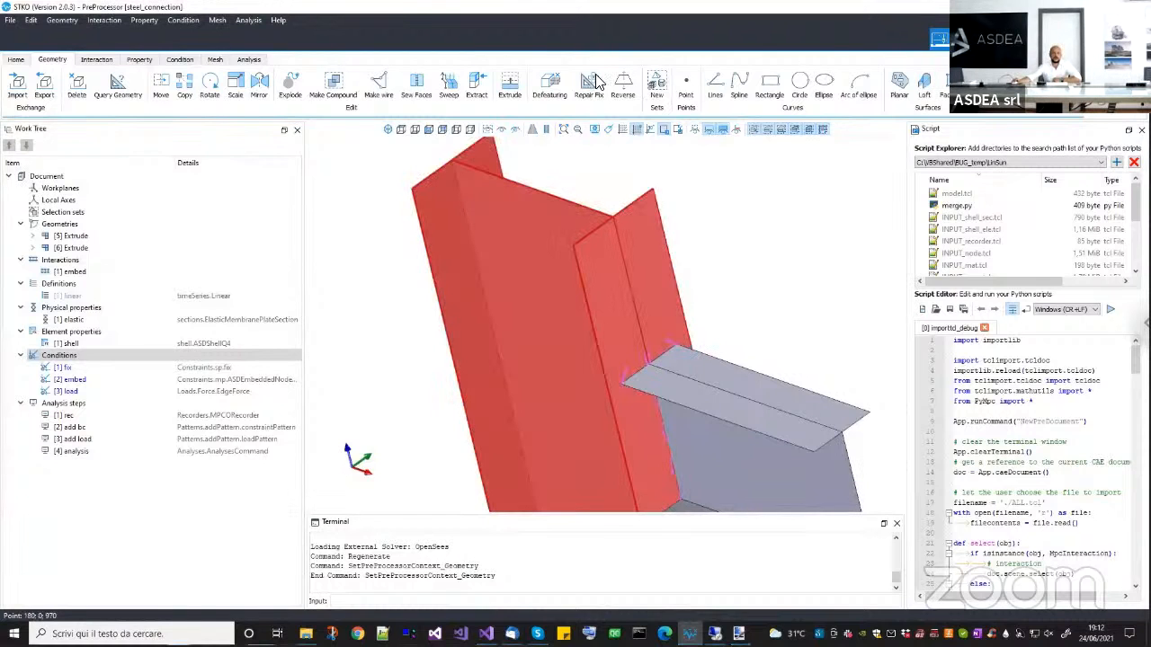
pyautogui.scroll(-3, 585, 297)
pyautogui.moveTo(586, 297); pyautogui.dragTo(620, 283, button='middle')
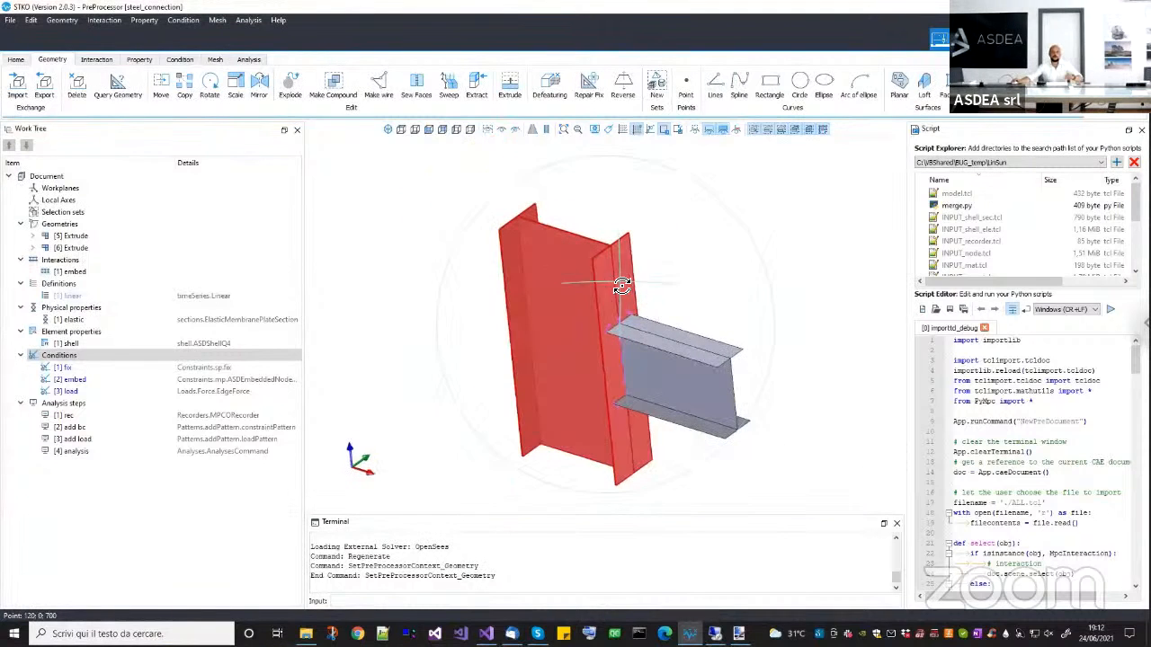
# Examine the I-section beam and the edges where it meets the column flange.
pyautogui.click(722, 356)
pyautogui.click(657, 378)
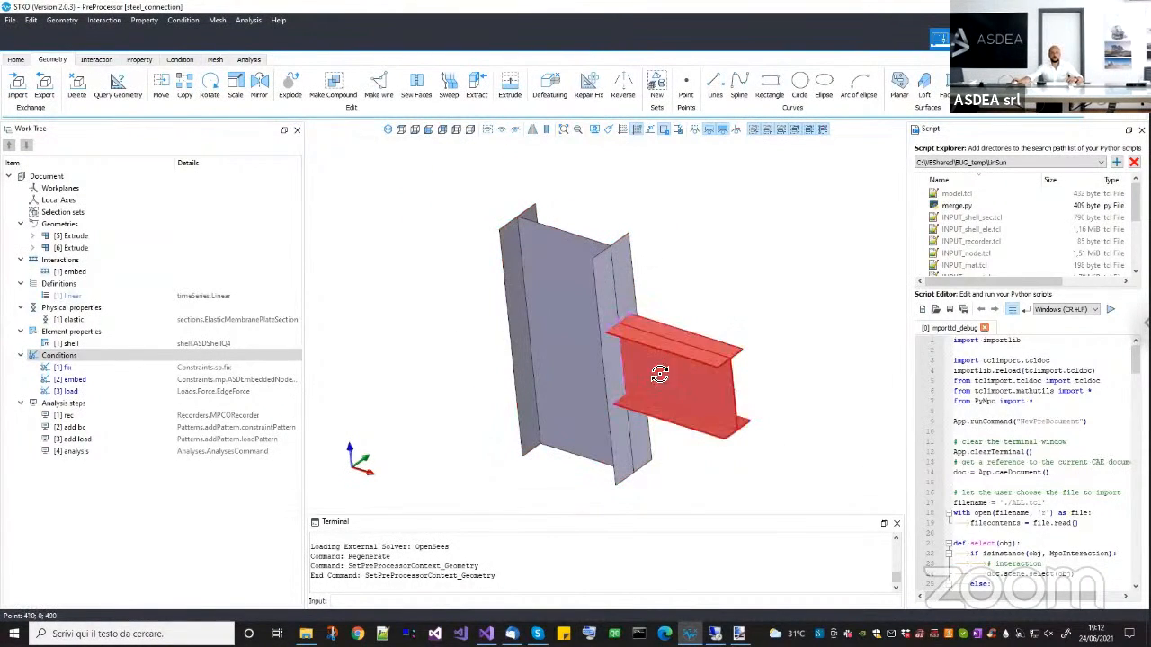
pyautogui.moveTo(657, 378); pyautogui.dragTo(634, 331, button='middle')
pyautogui.scroll(5, 634, 330)
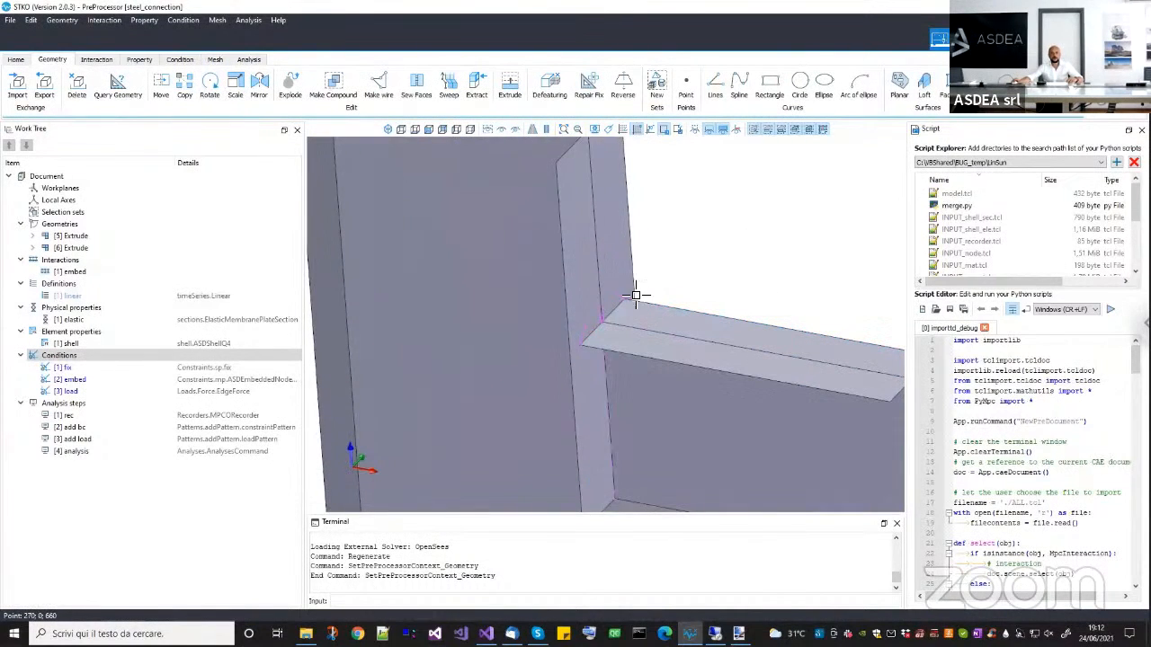
pyautogui.scroll(-4, 580, 357)
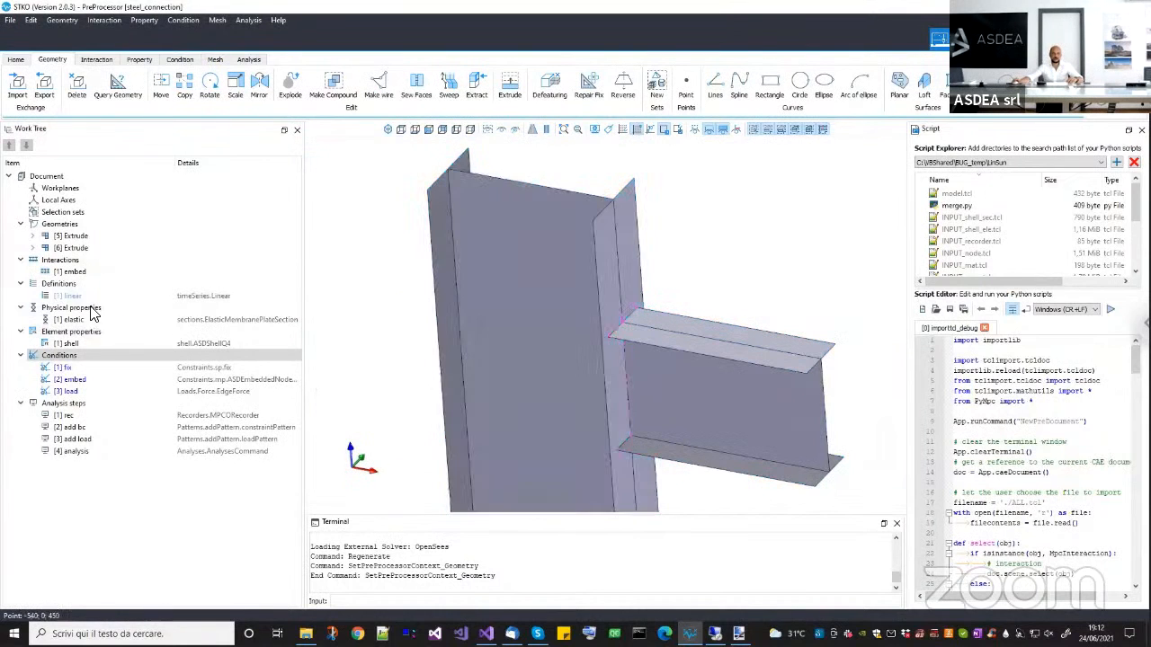
# Hide the beam extrusion and the embed interaction to inspect the column flange alone, and show all objects again.
pyautogui.click(76, 249)
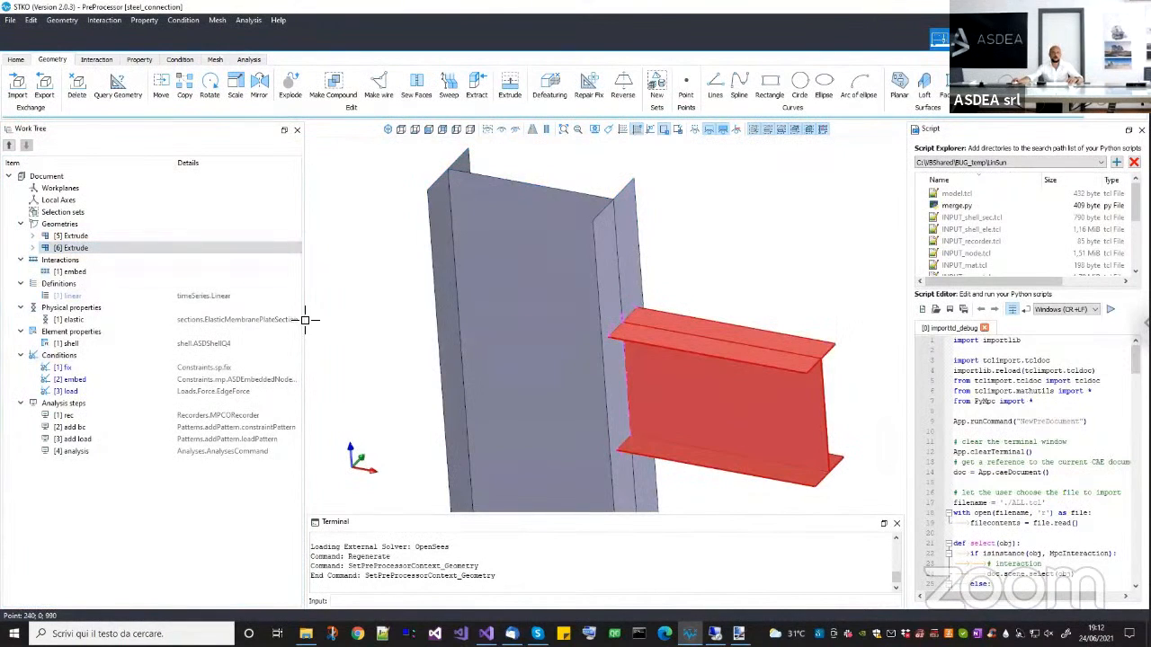
pyautogui.click(545, 131)
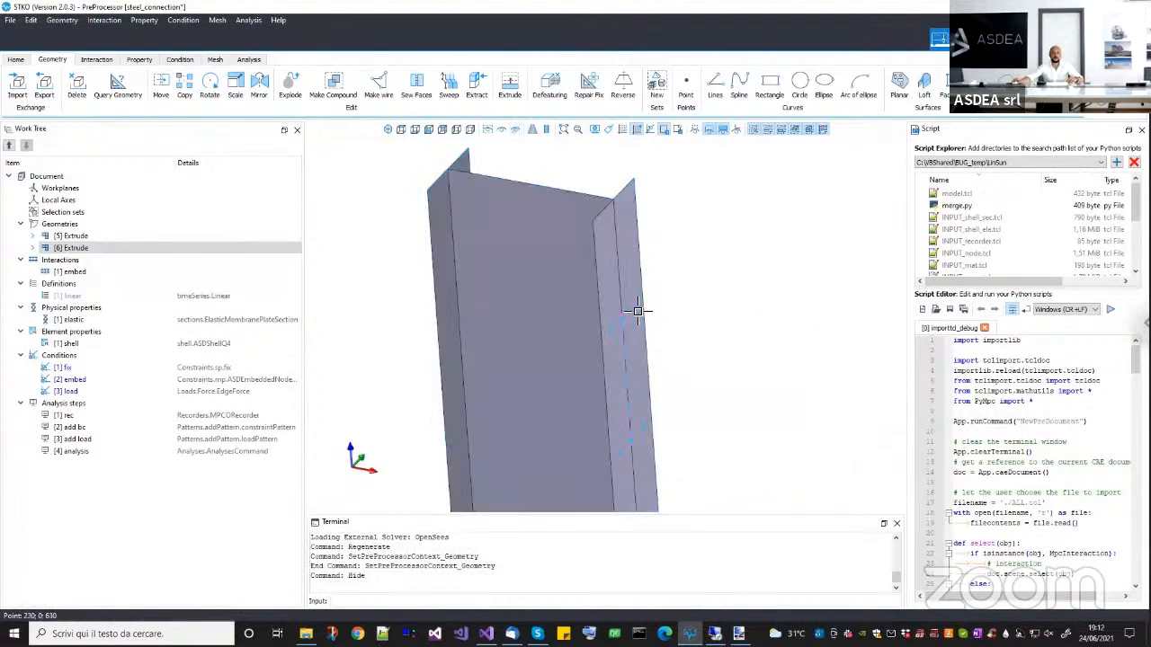
pyautogui.click(634, 296)
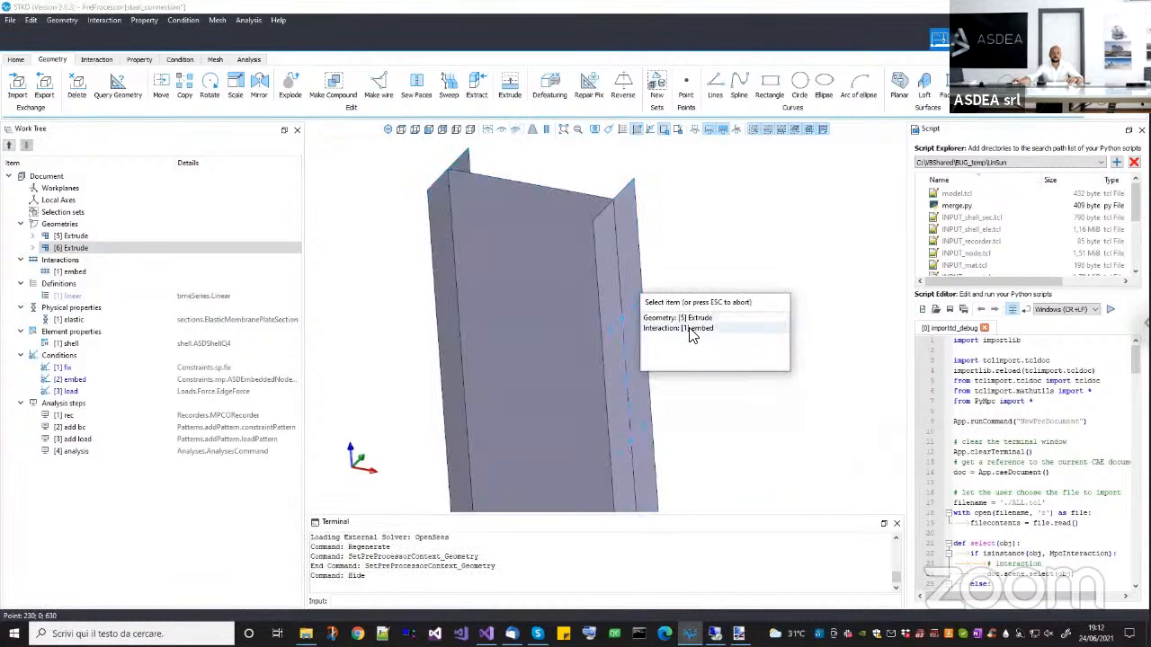
pyautogui.click(692, 328)
pyautogui.click(529, 129)
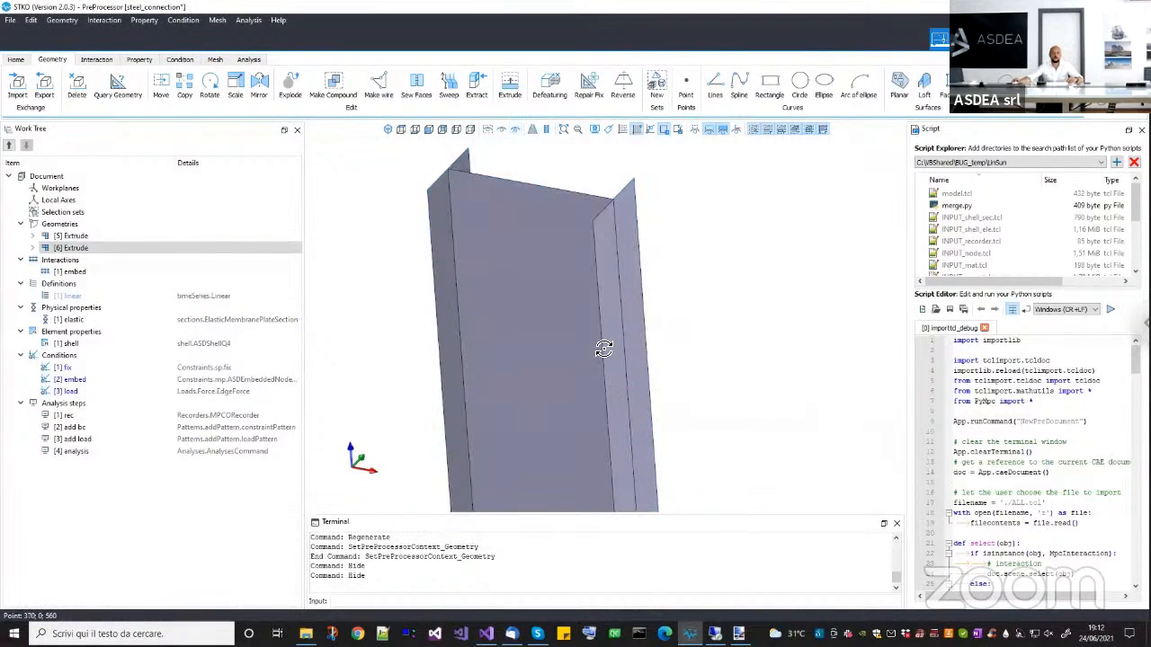
pyautogui.moveTo(603, 350); pyautogui.dragTo(646, 416)
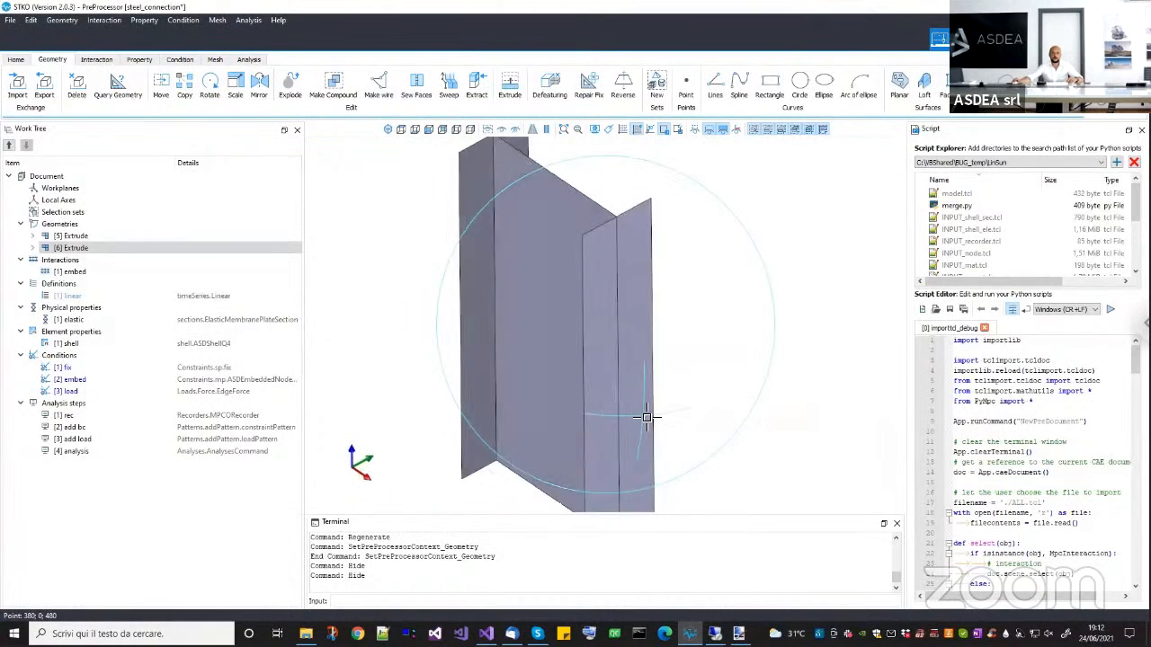
pyautogui.moveTo(646, 417); pyautogui.dragTo(647, 422, button='middle')
pyautogui.click(489, 131)
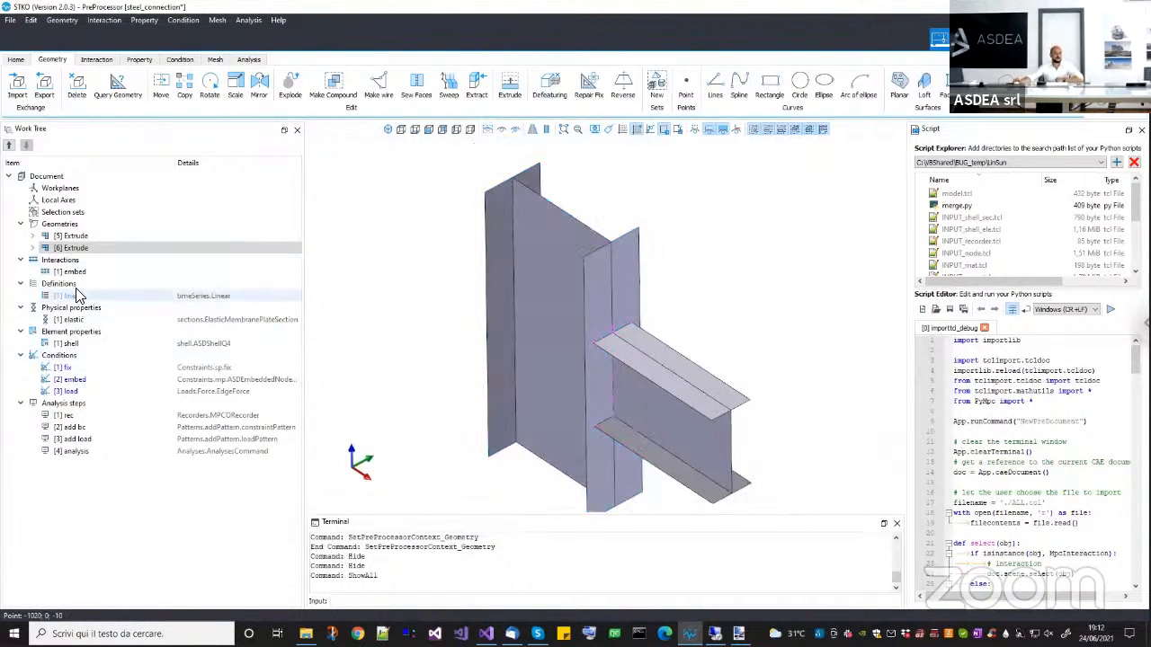
# Review the penalty stiffness and rotation options of the embed condition, leaving the editor without changes.
pyautogui.rightClick(81, 275)
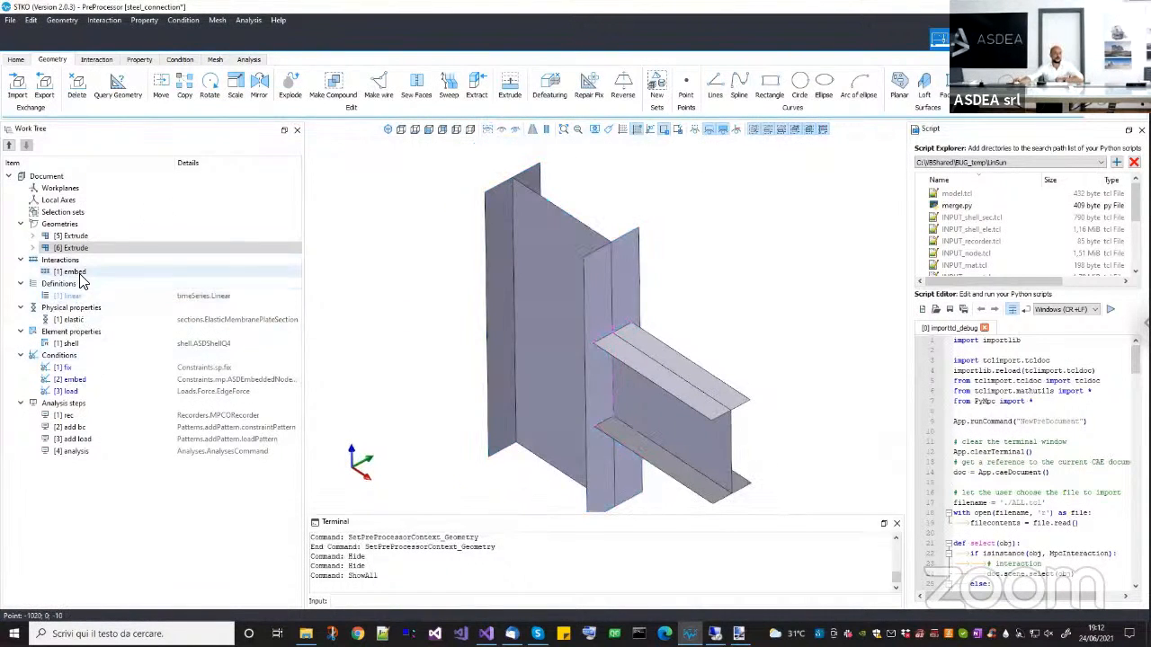
pyautogui.rightClick(74, 394)
pyautogui.rightClick(77, 381)
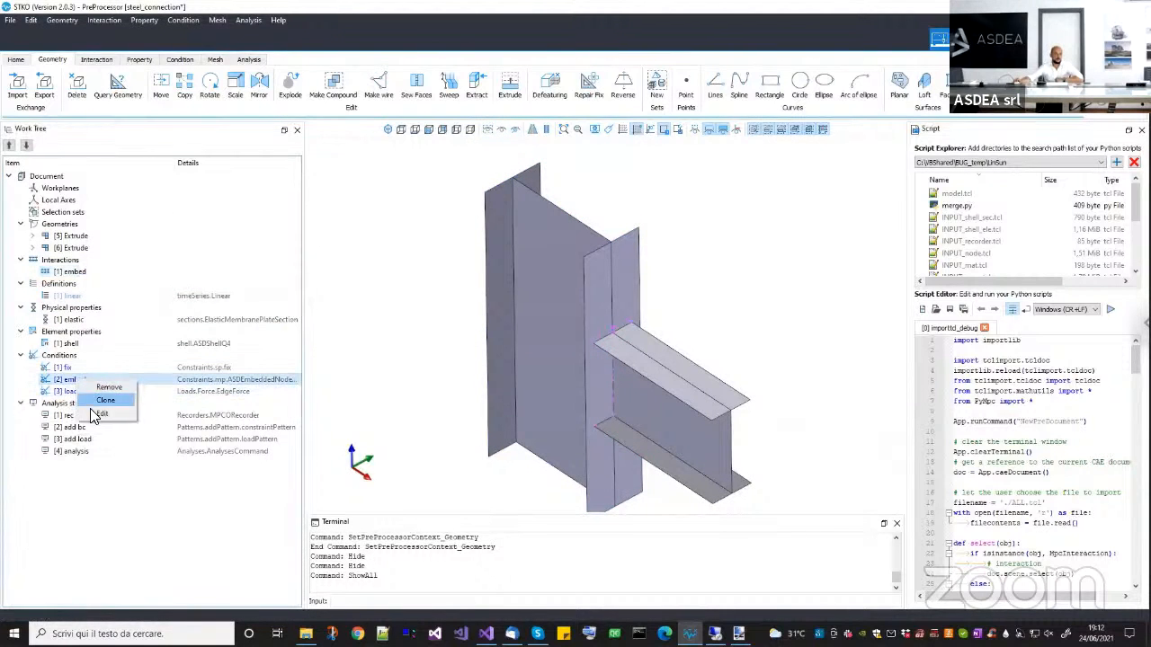
pyautogui.click(98, 413)
pyautogui.doubleClick(550, 244)
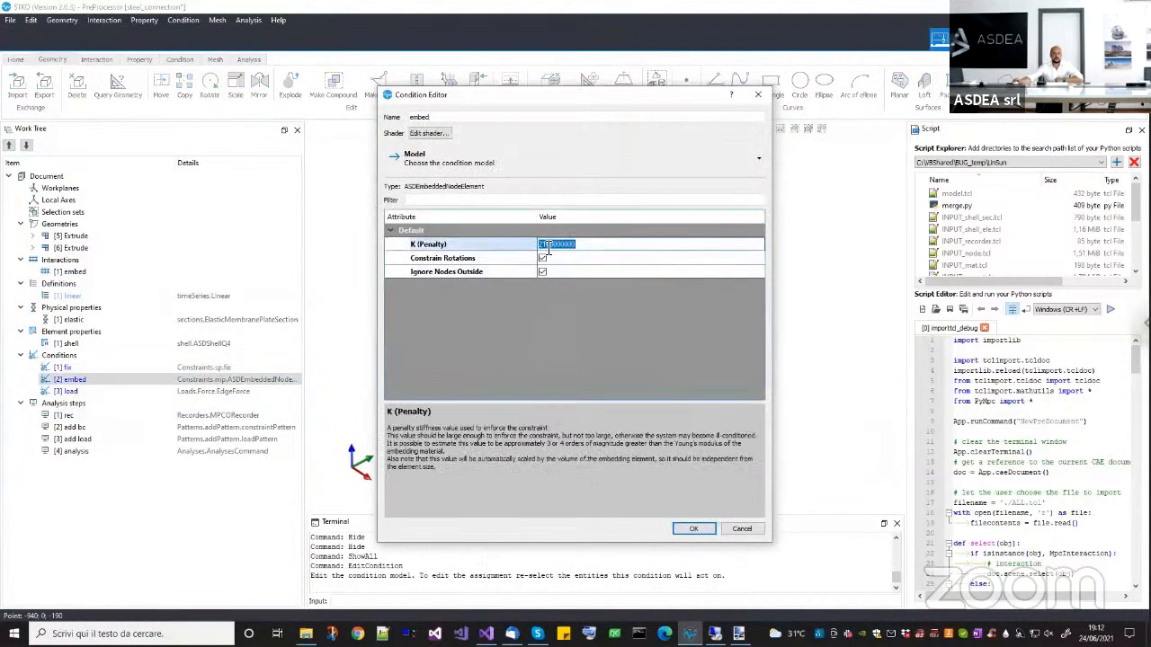
pyautogui.click(591, 249)
pyautogui.click(649, 346)
pyautogui.click(741, 528)
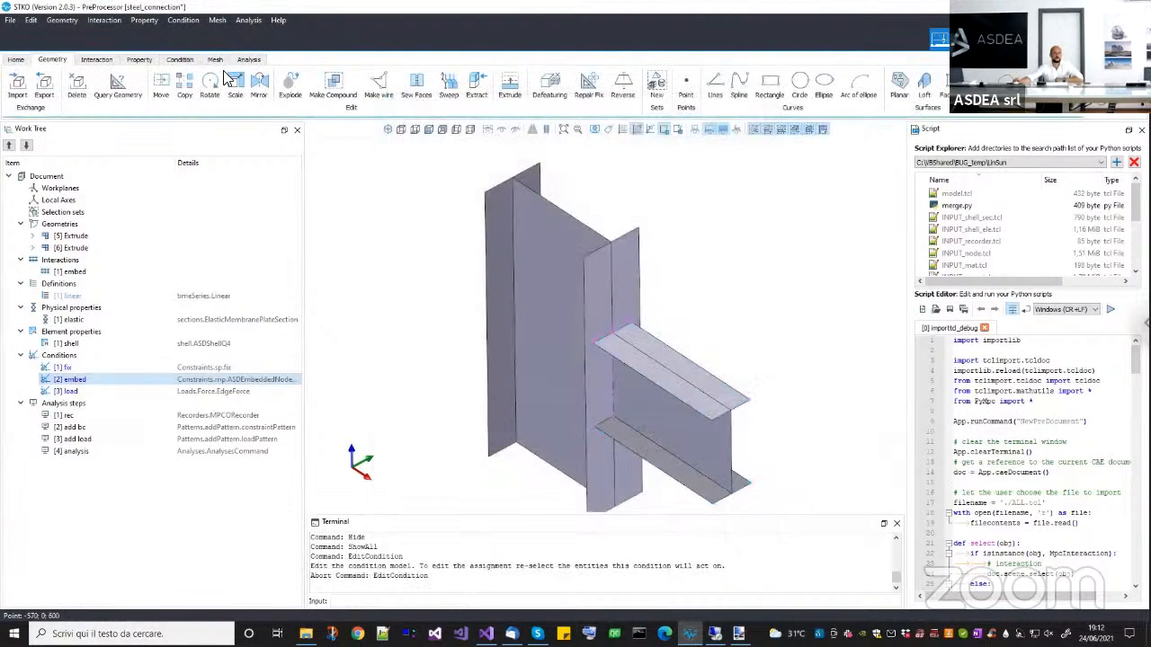
# Show the mesh and examine how the beam and column elements meet at the connection.
pyautogui.click(215, 59)
pyautogui.moveTo(678, 363)
pyautogui.mouseDown(button='middle')
pyautogui.moveTo(640, 352)
pyautogui.moveTo(597, 362)
pyautogui.moveTo(527, 331)
pyautogui.moveTo(675, 357)
pyautogui.mouseUp(button='middle')
pyautogui.scroll(6, 589, 348)
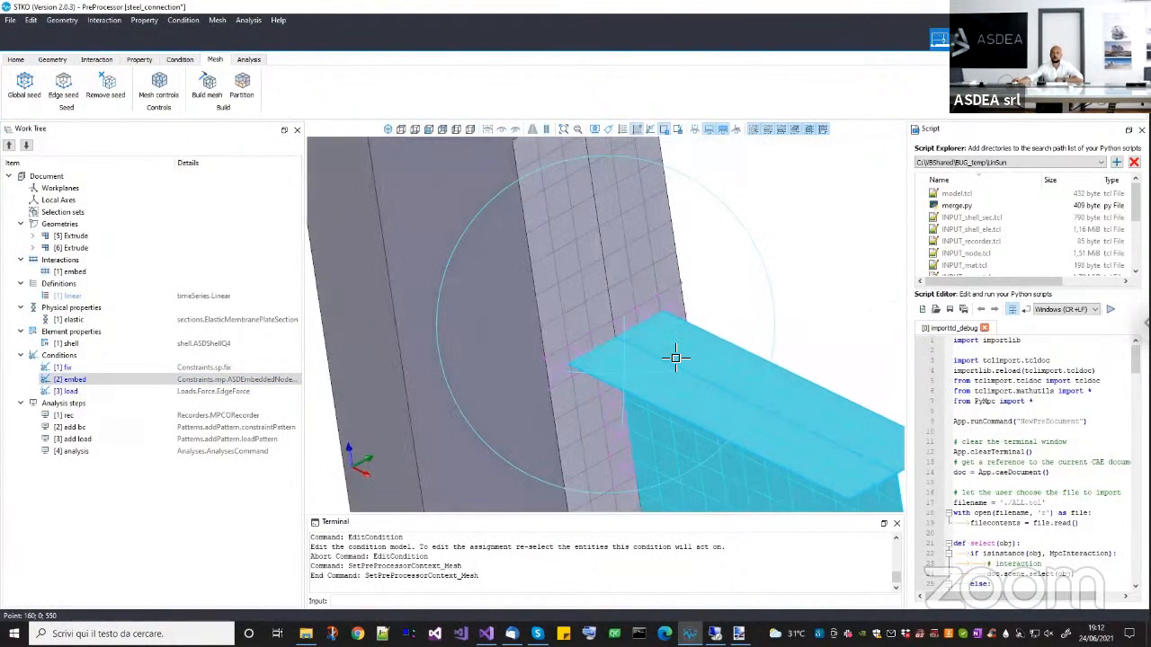
# Open the steel_connection.mpco database in the post-processor and create a surface color map.
pyautogui.click(963, 39)
pyautogui.click(183, 97)
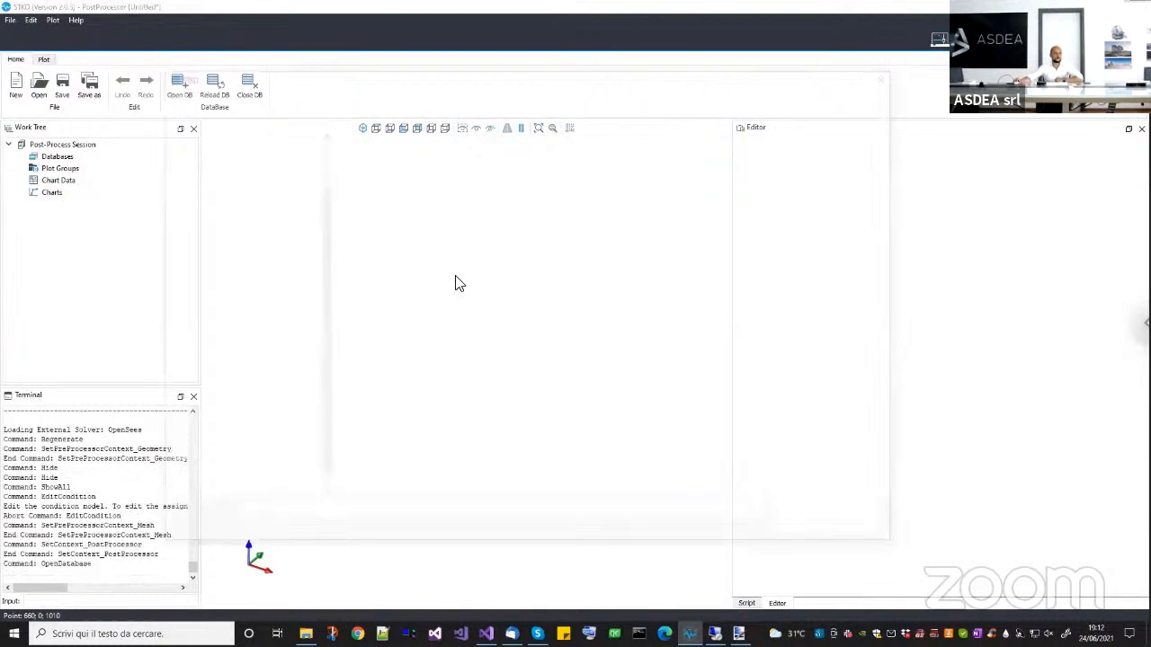
pyautogui.click(450, 95)
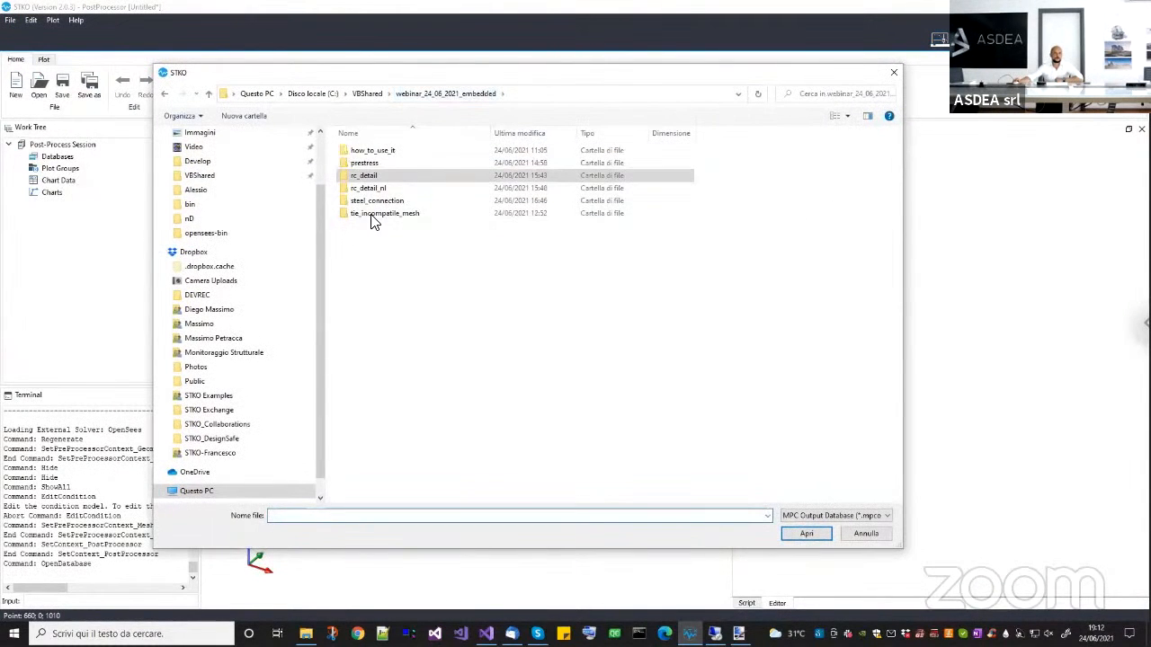
pyautogui.doubleClick(376, 203)
pyautogui.doubleClick(381, 161)
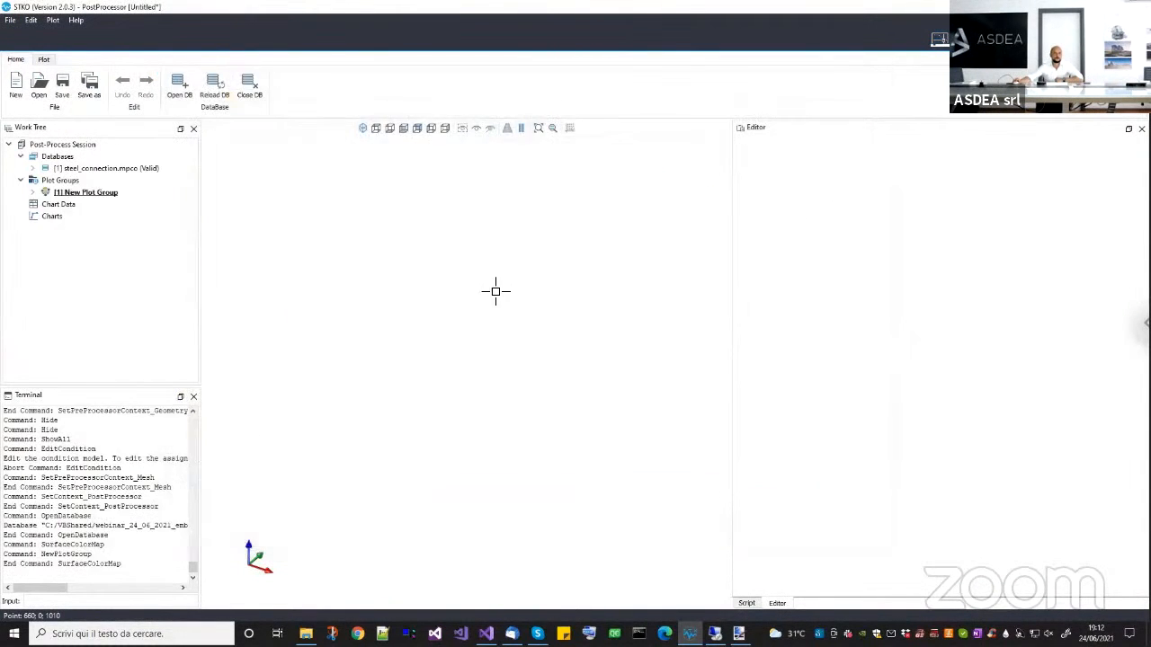
# Try deformation scales of 10, 50 and 1000 on the Surface Color Map, and set the scale to 100.
pyautogui.click(32, 192)
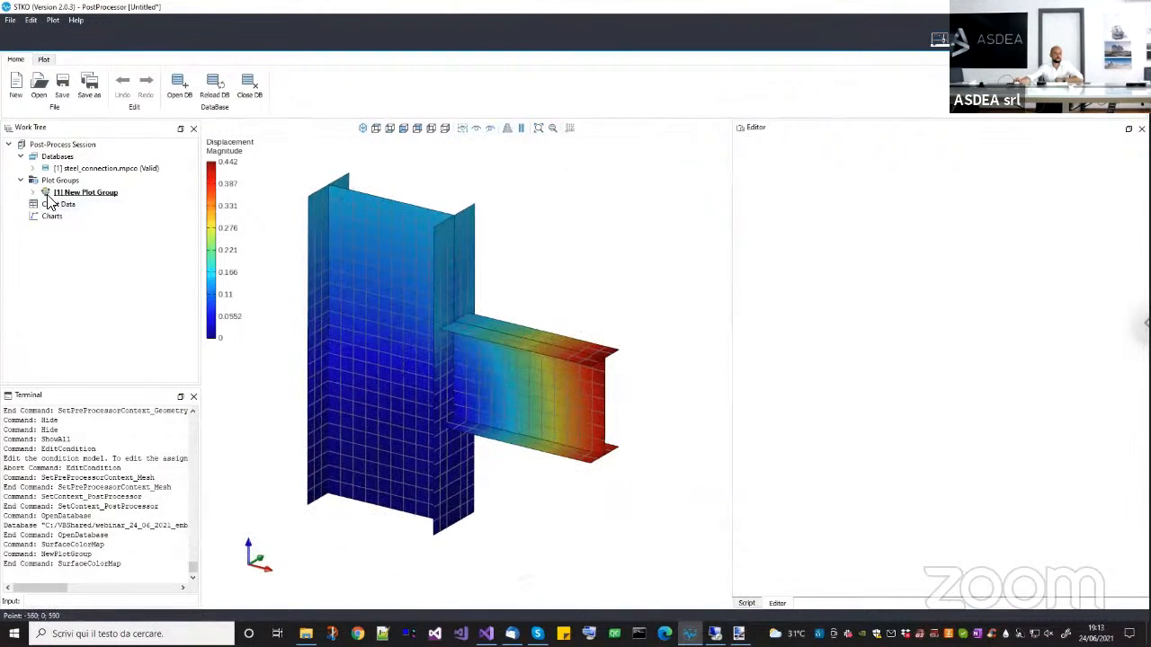
pyautogui.click(135, 204)
pyautogui.click(818, 293)
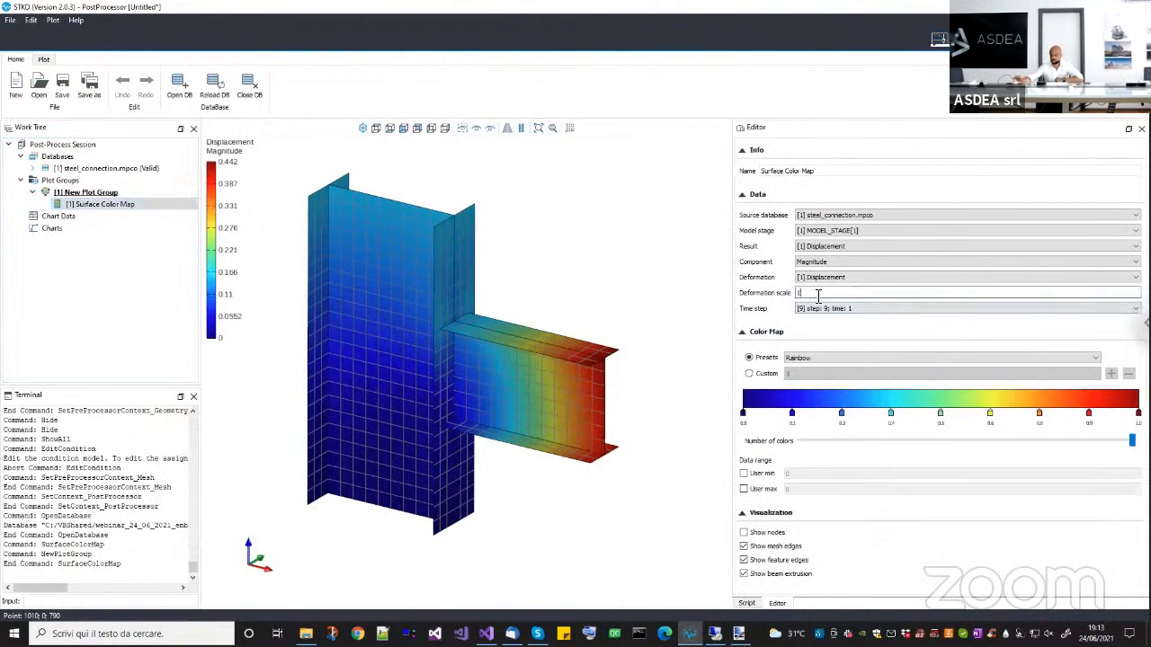
pyautogui.moveTo(823, 293); pyautogui.dragTo(711, 290)
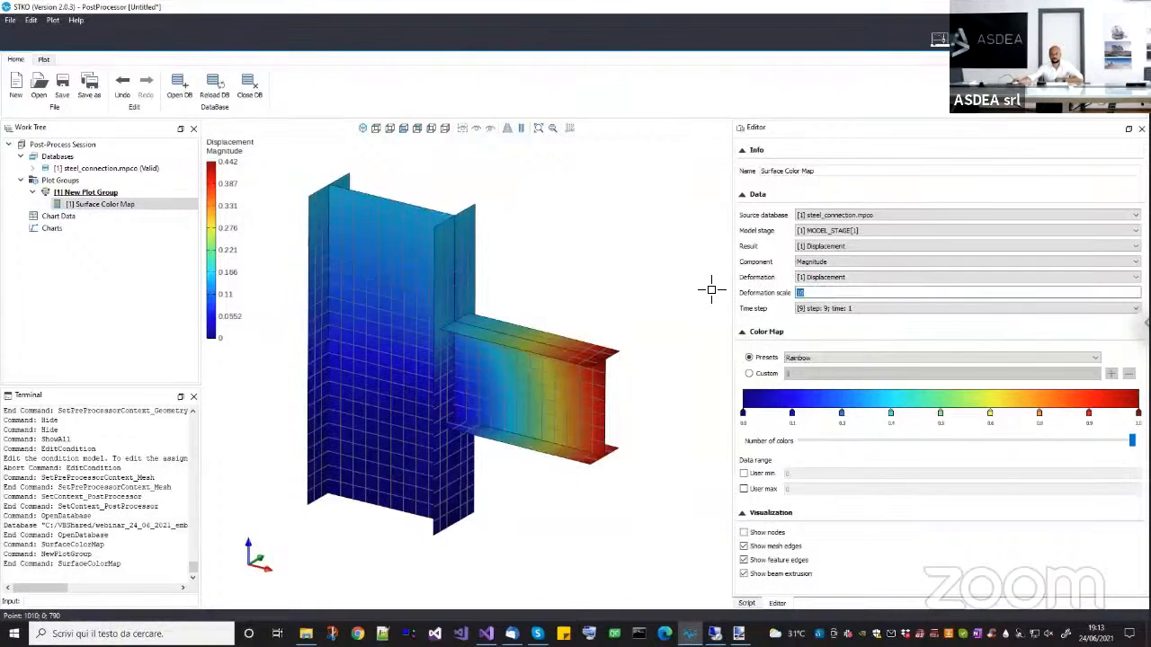
pyautogui.write('50')
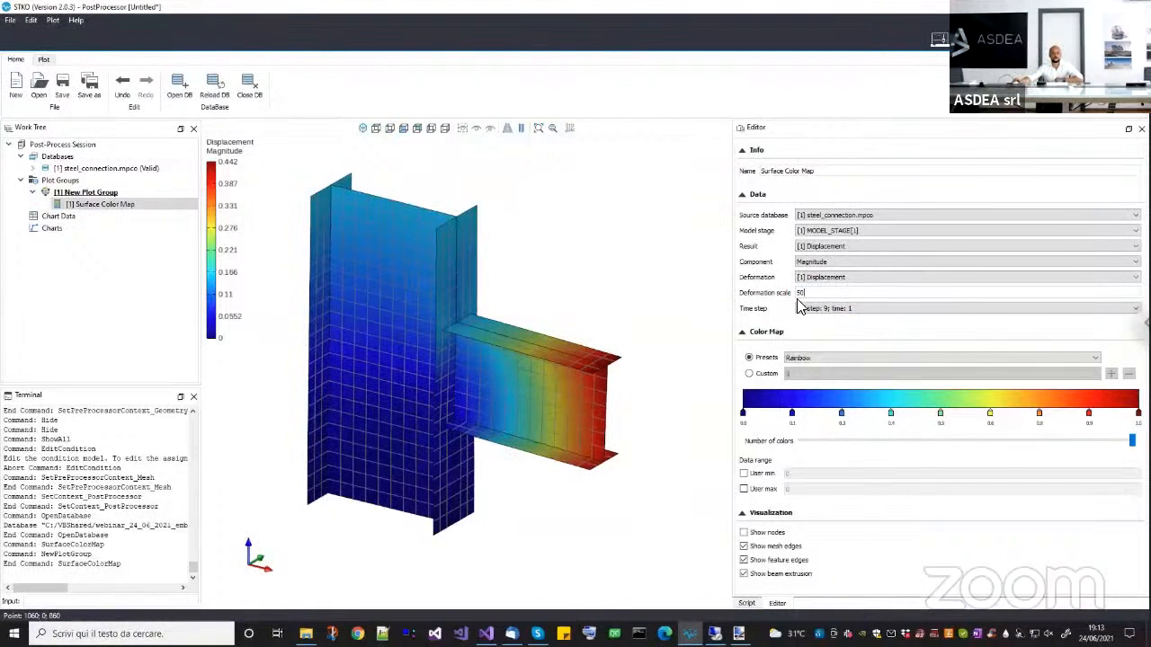
pyautogui.moveTo(797, 295); pyautogui.dragTo(750, 297)
pyautogui.write('1000')
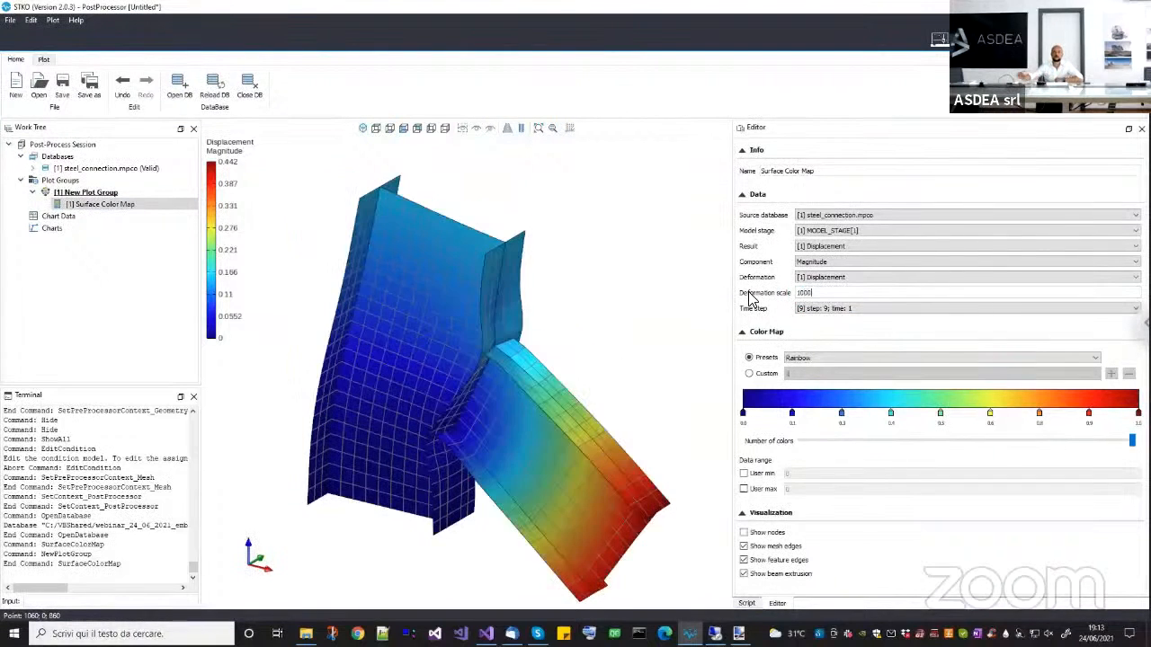
pyautogui.press('BackSpace')
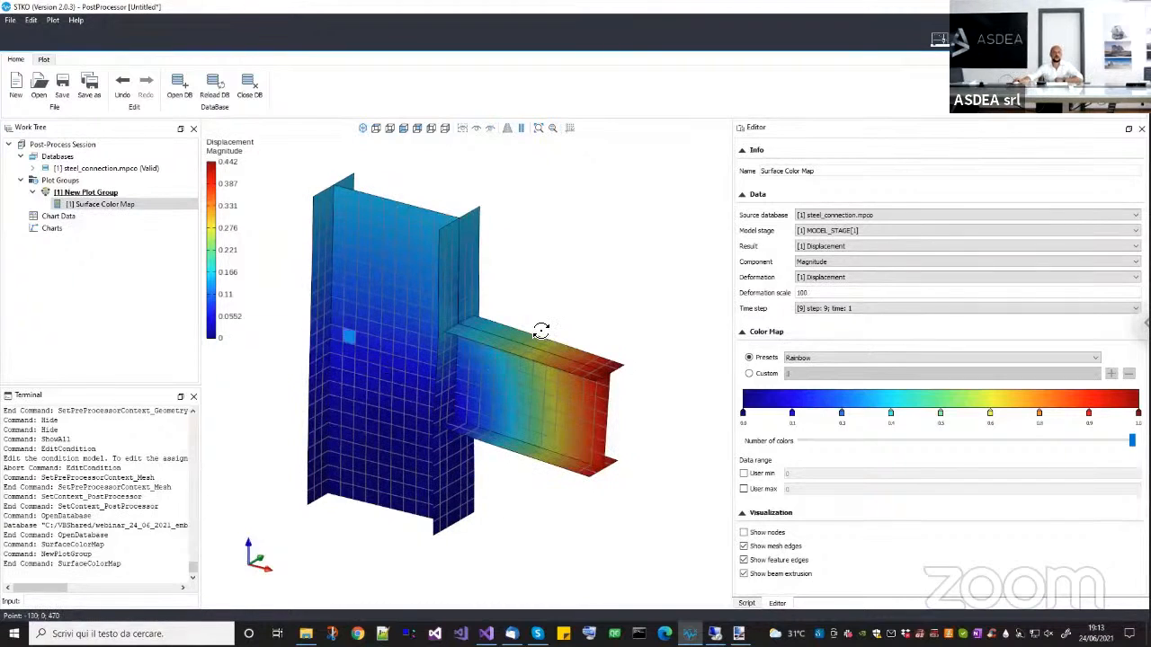
# Move the plot group's animation back to frame 4 and advance it to frame 10 to view the deformation progress.
pyautogui.moveTo(540, 331); pyautogui.dragTo(518, 333)
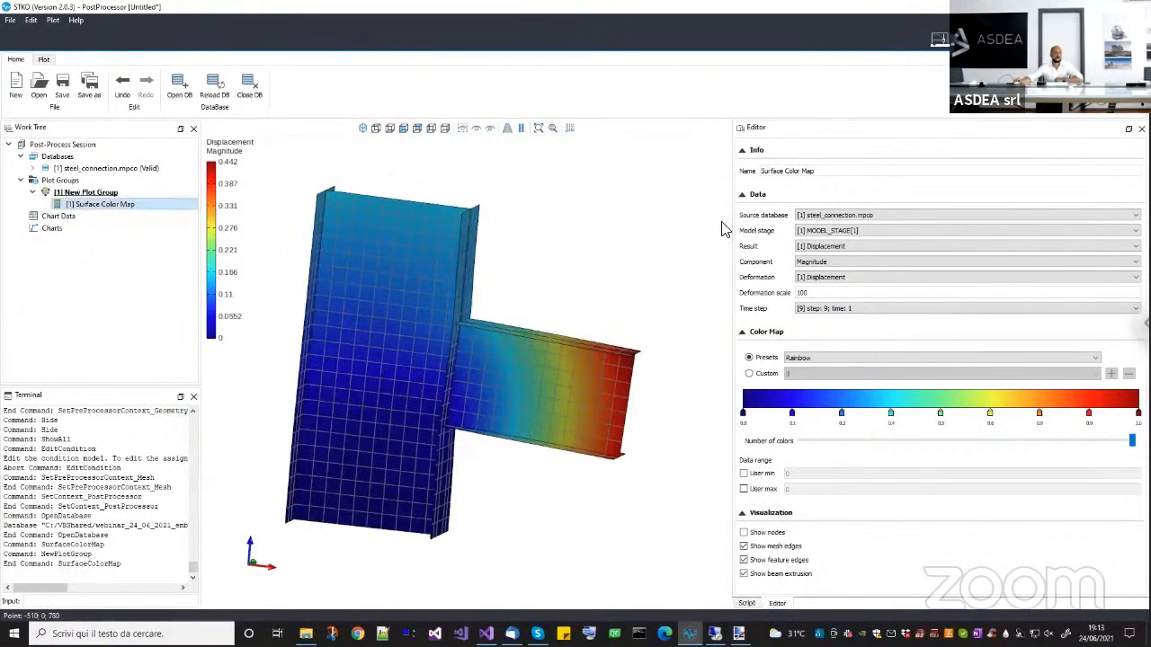
pyautogui.click(87, 192)
pyautogui.click(135, 204)
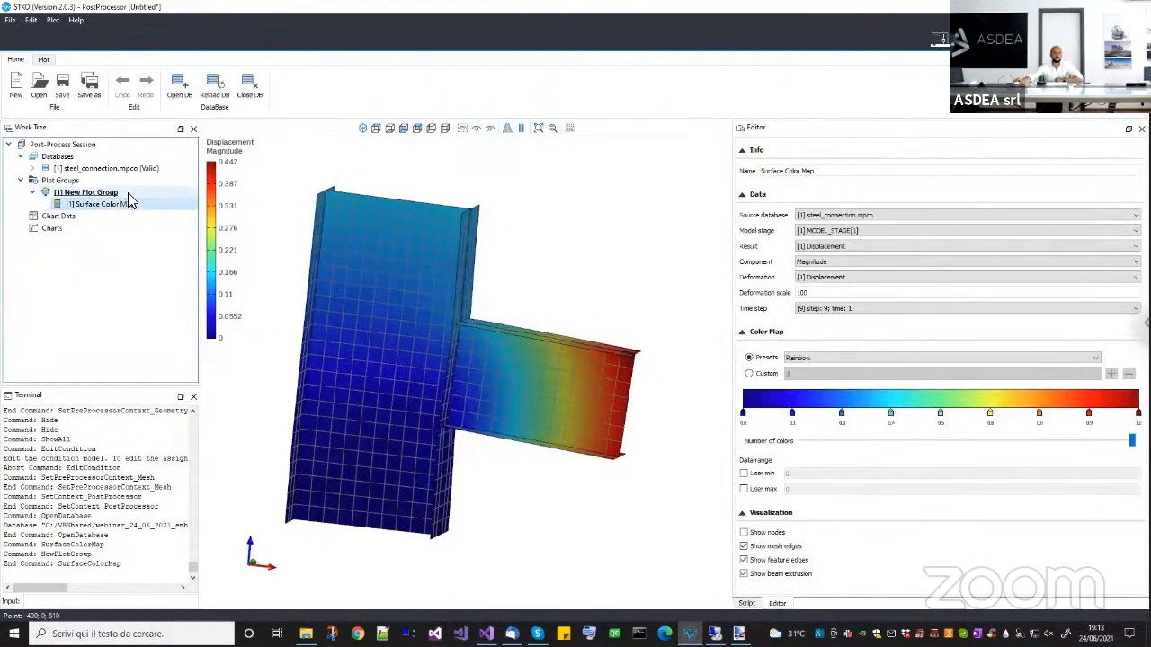
pyautogui.click(126, 193)
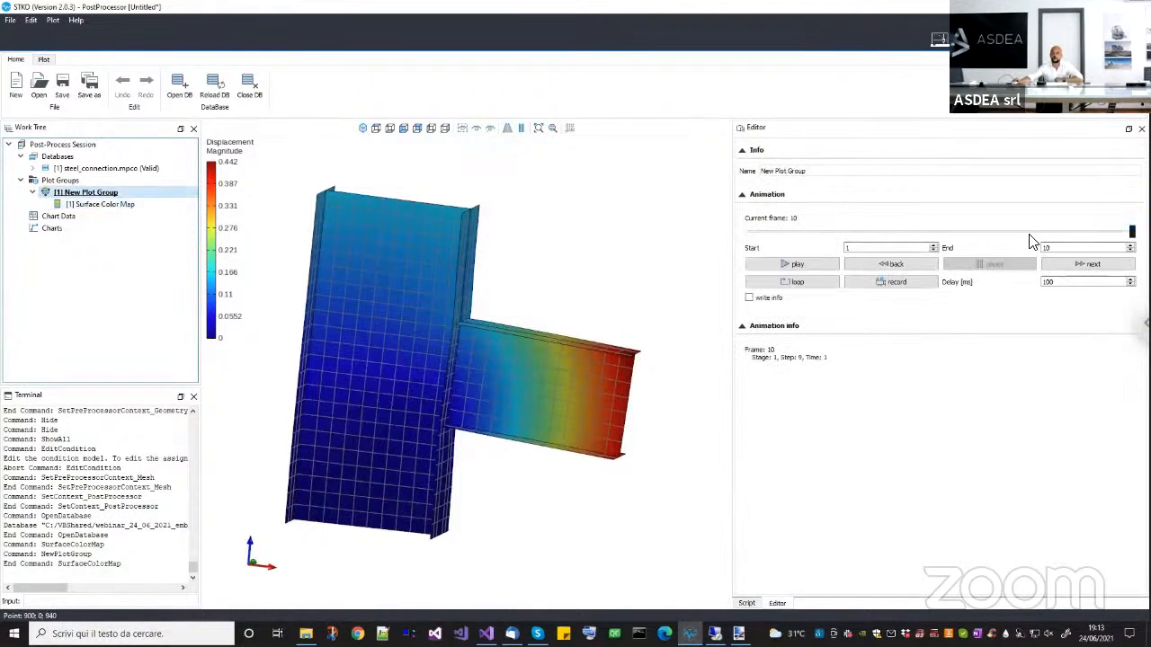
pyautogui.moveTo(1132, 232); pyautogui.dragTo(875, 232)
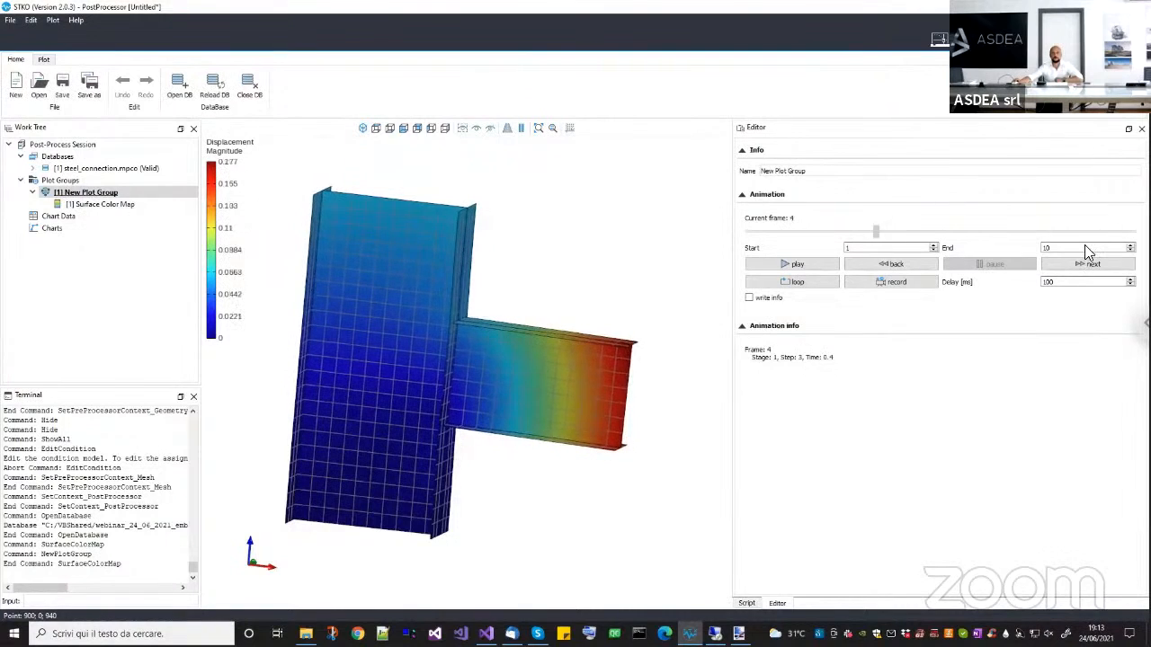
pyautogui.click(1088, 263)
# Examine the deformed beam-column connection at frame 10 from the beam end and from behind the column.
pyautogui.moveTo(530, 367); pyautogui.dragTo(621, 438)
pyautogui.scroll(8, 452, 329)
pyautogui.scroll(-5, 596, 398)
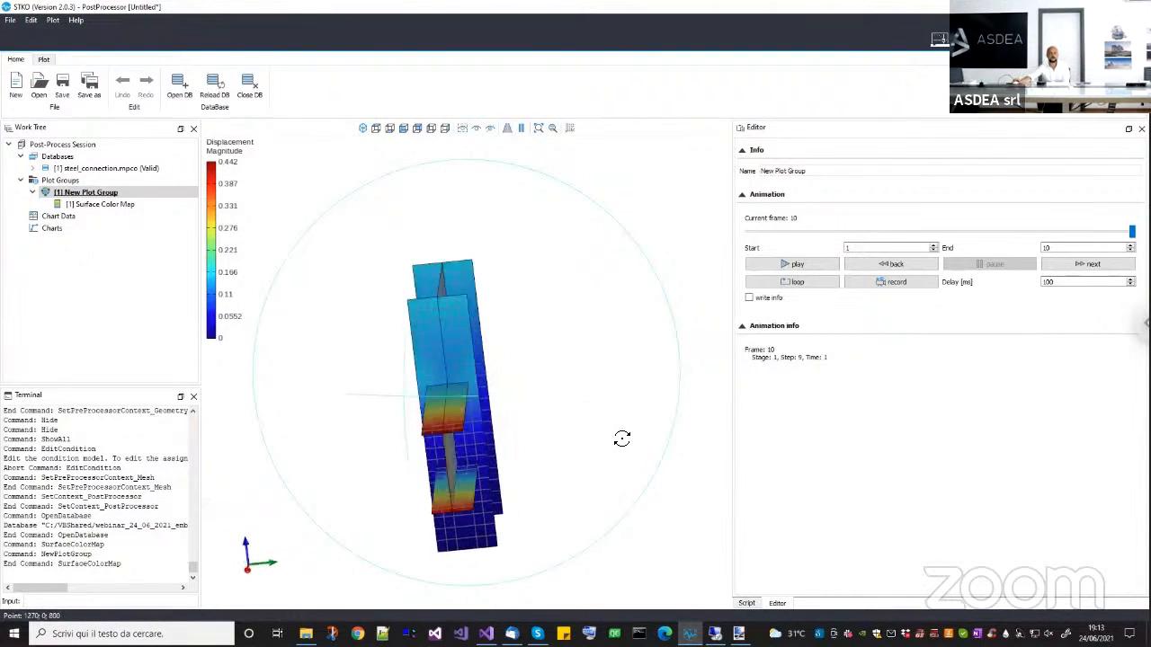
pyautogui.moveTo(484, 451); pyautogui.dragTo(577, 432)
pyautogui.moveTo(548, 382); pyautogui.dragTo(468, 446)
pyautogui.moveTo(585, 452); pyautogui.dragTo(666, 460)
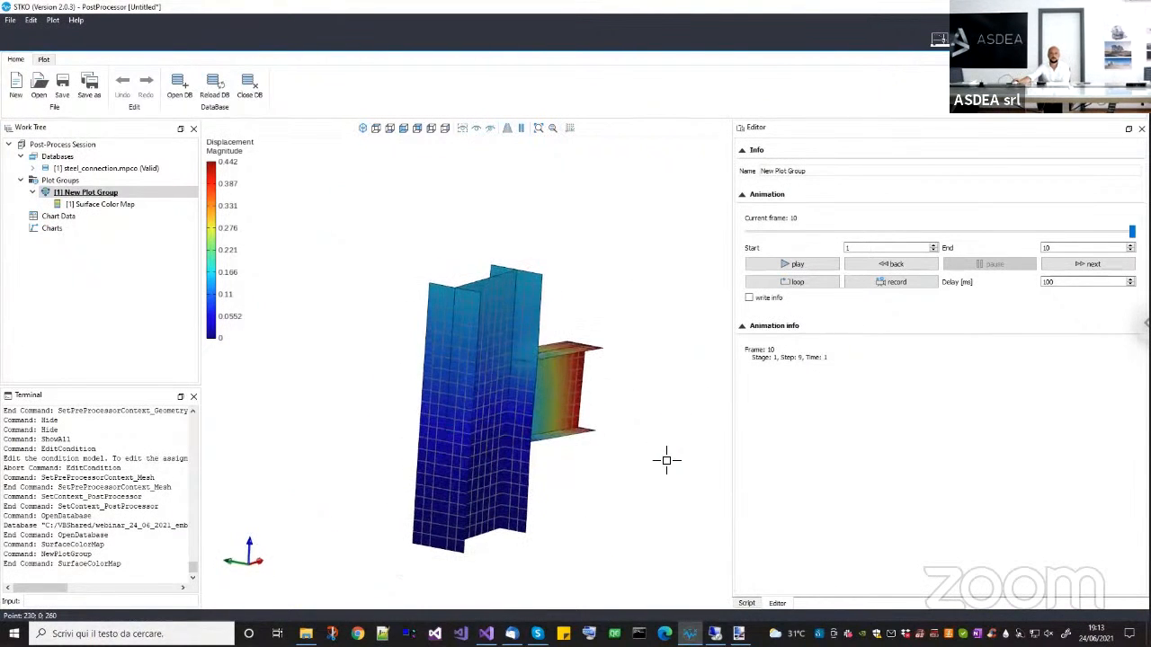